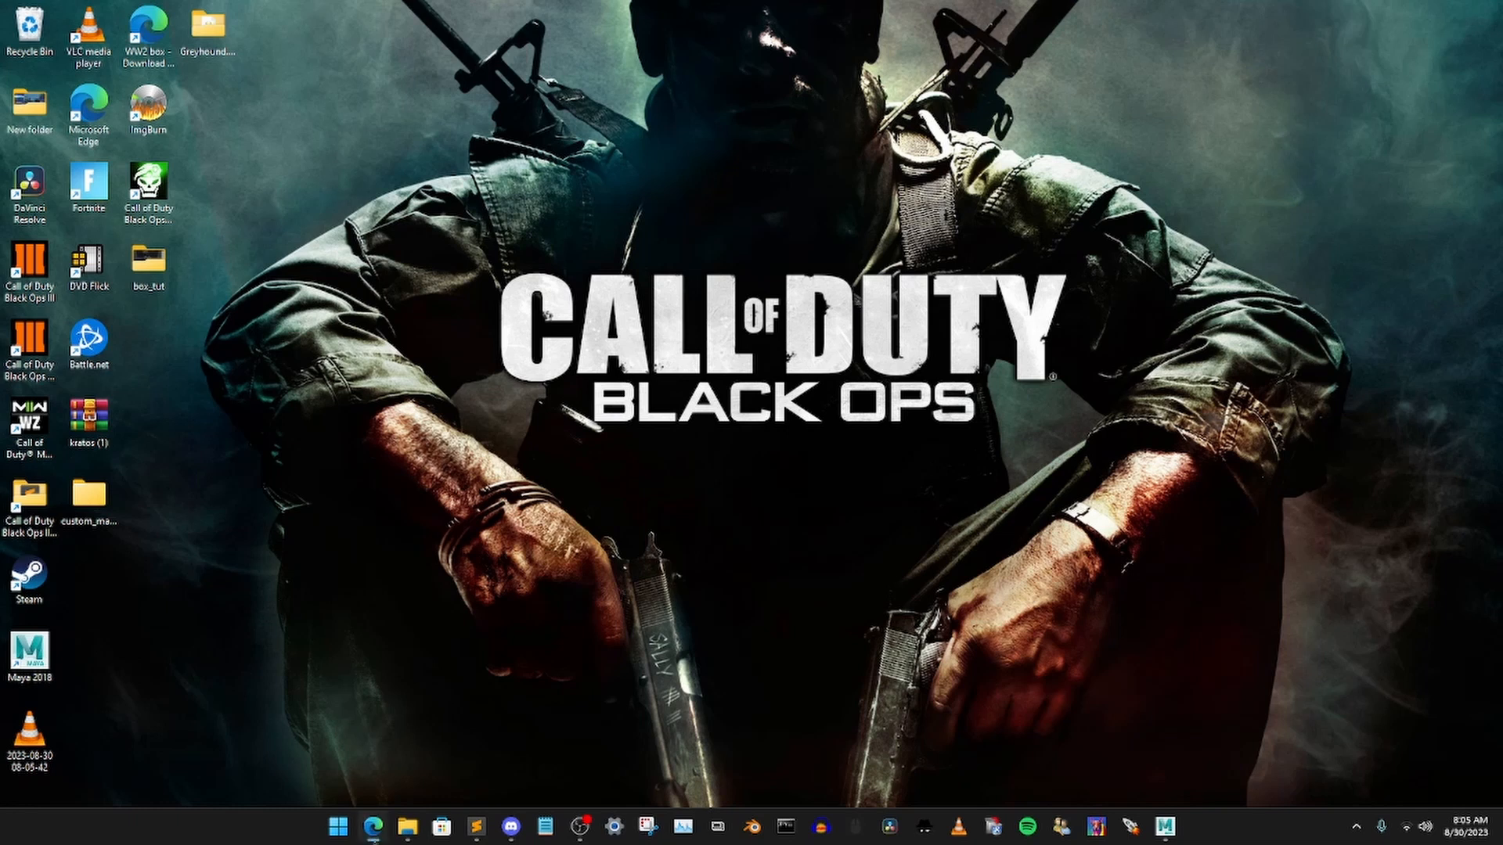
Step: Browse the downloadable box models in the Sketchfab search results
click(373, 826)
mouse_move(221, 242)
mouse_down()
mouse_move(1151, 196)
mouse_move(1145, 142)
mouse_up()
scroll(684, 438, up, 3)
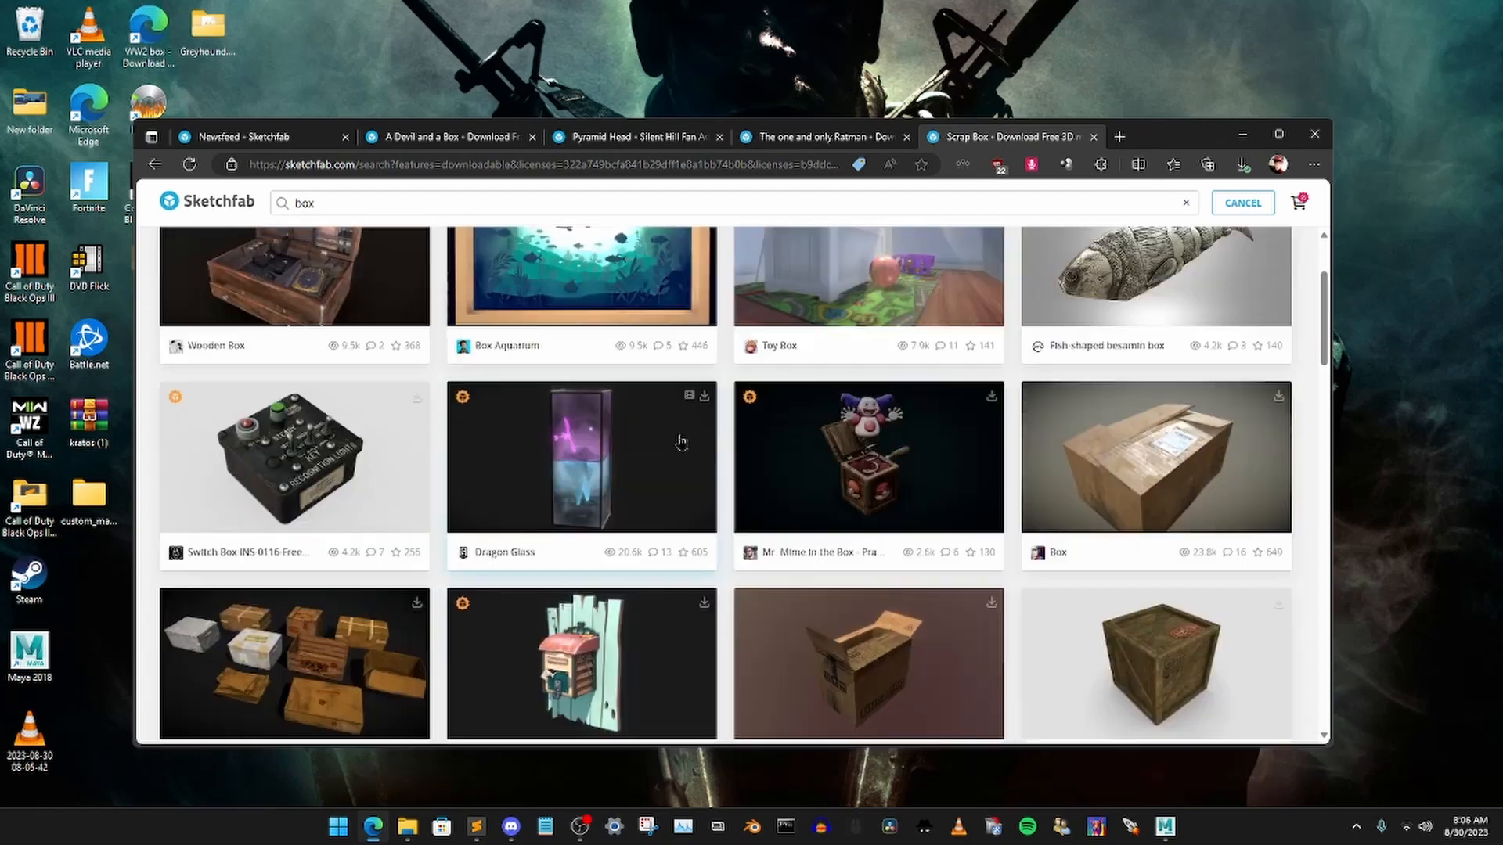
scroll(972, 484, down, 4)
scroll(971, 484, down, 2)
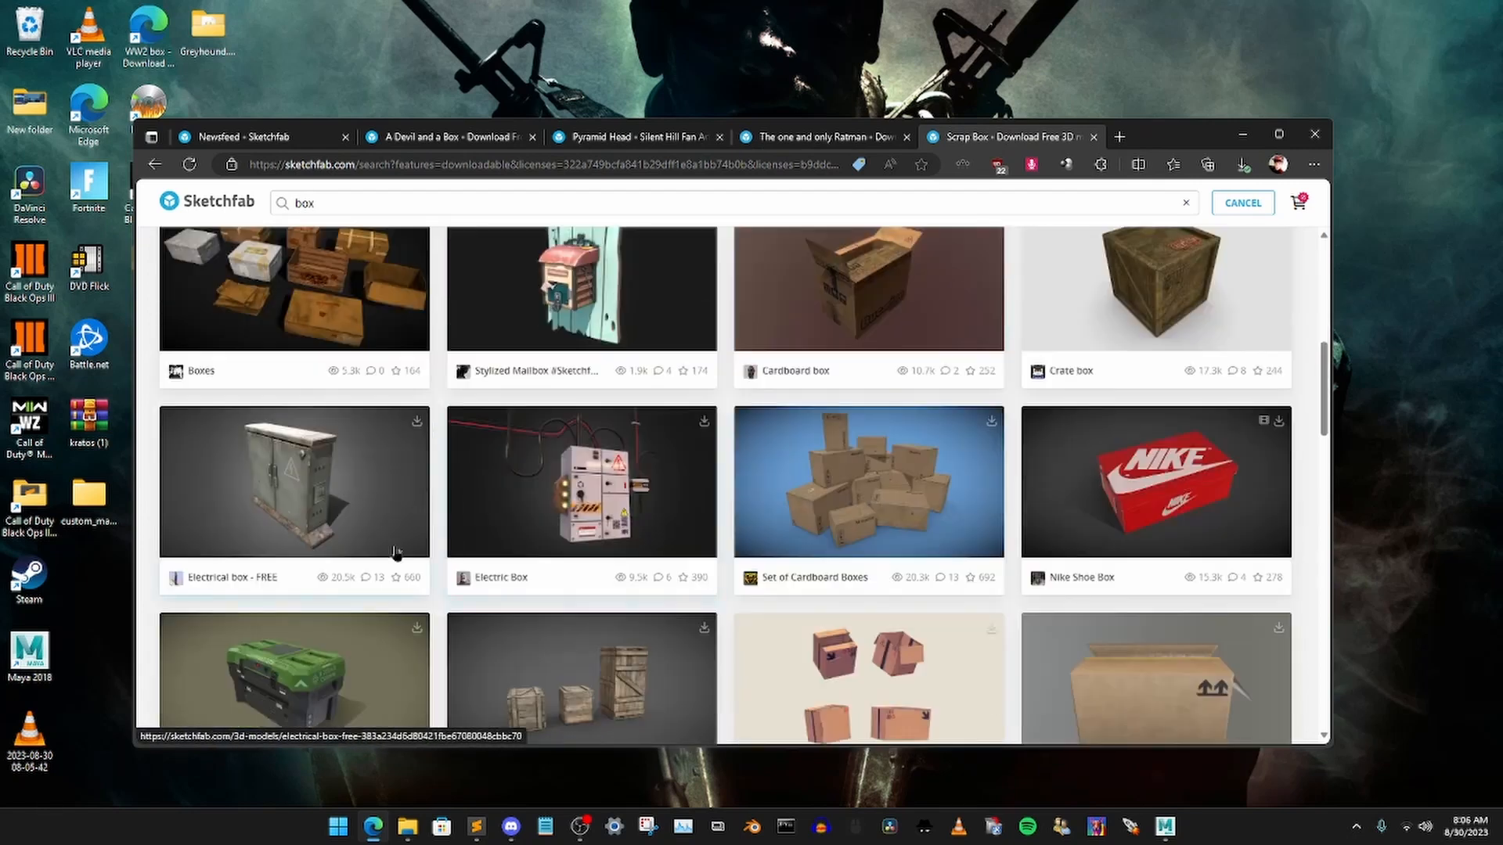
scroll(548, 540, down, 1)
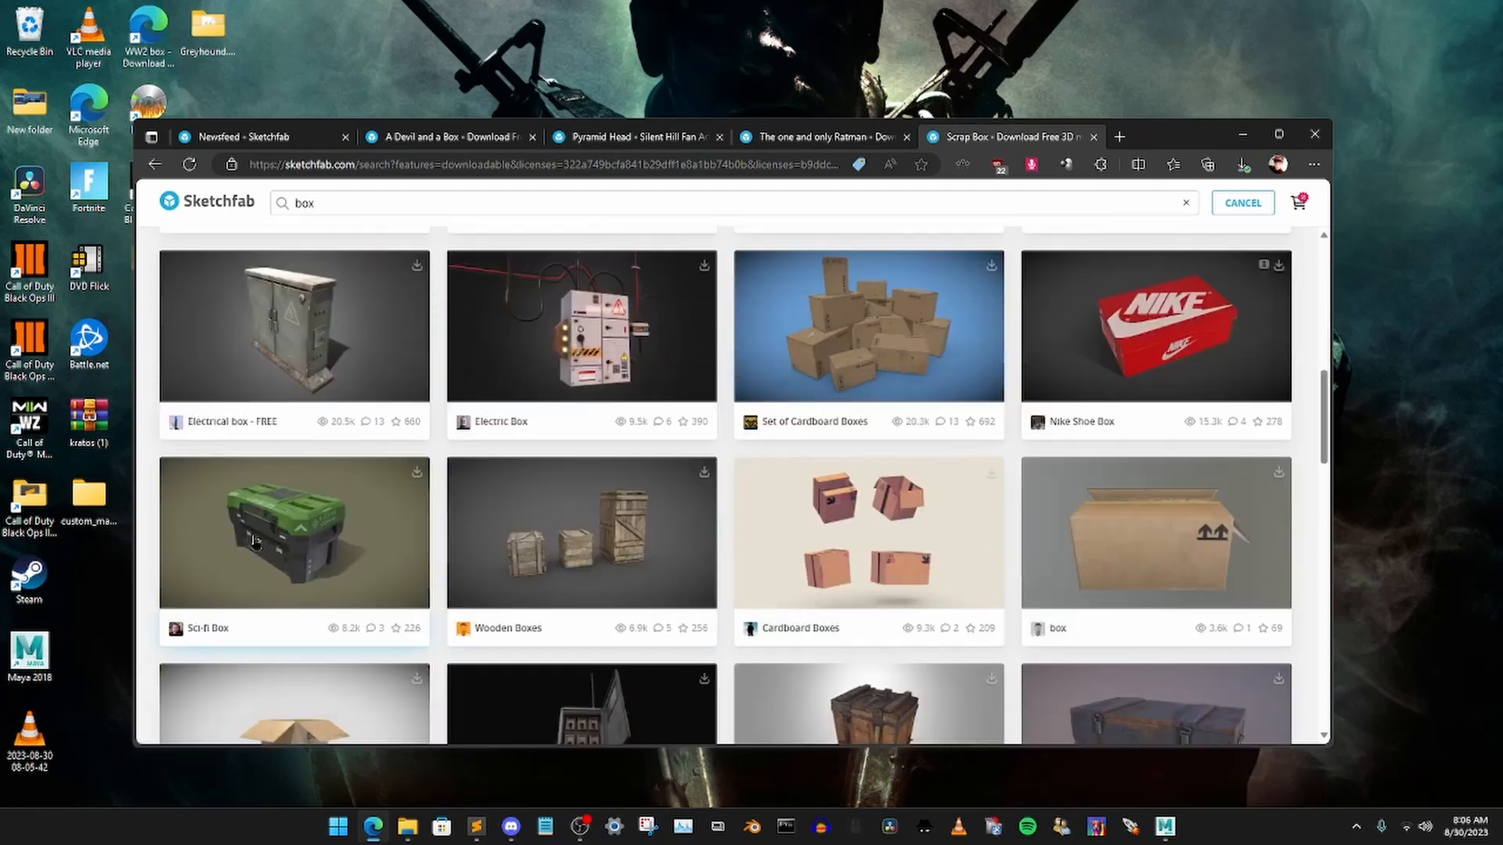
click(1242, 134)
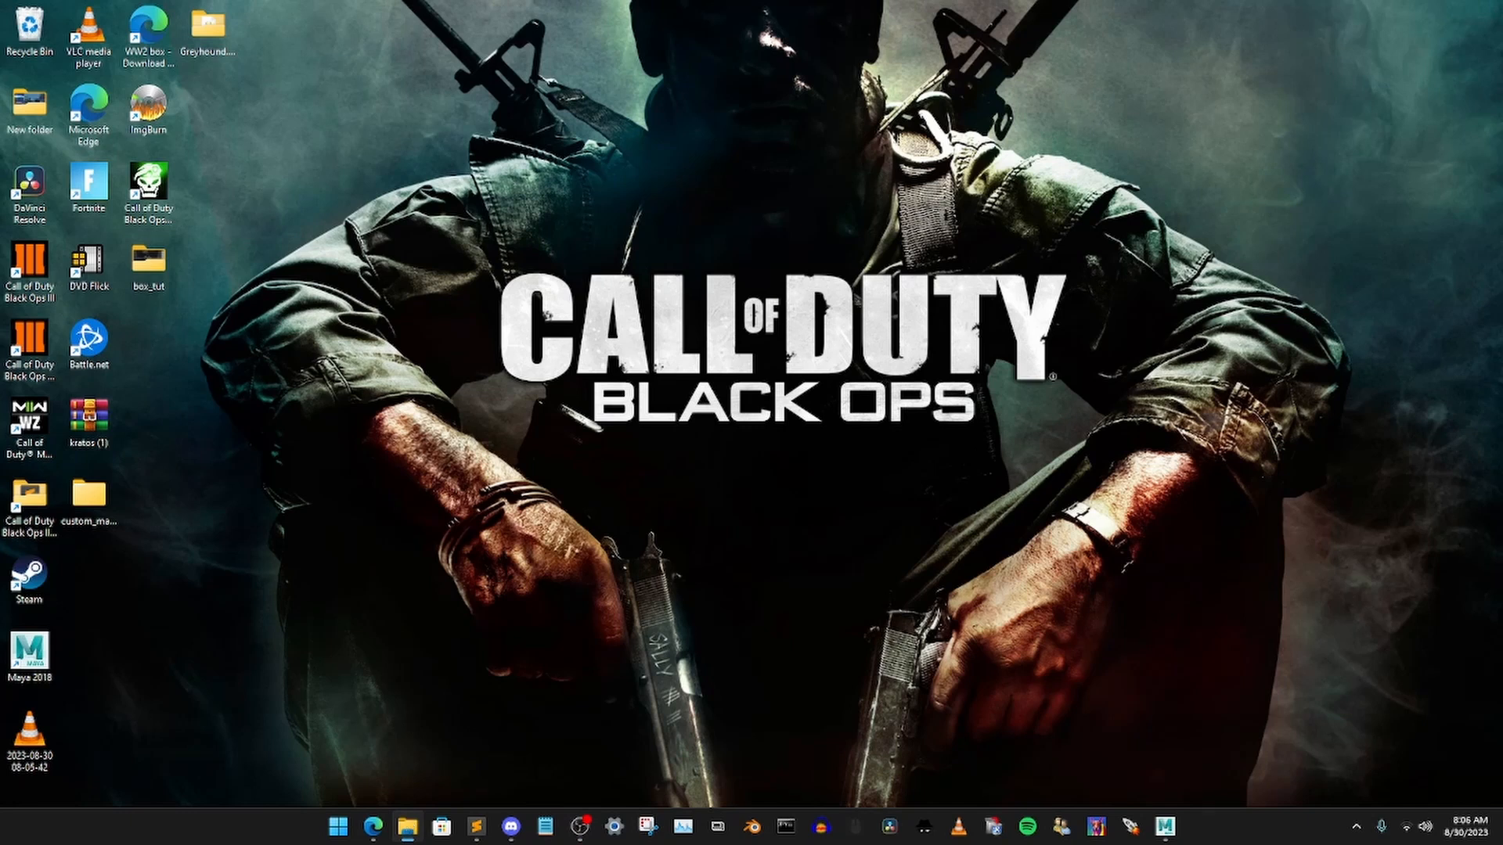
Step: Examine the custom_magicbox_tut folder, including the goldbox script files in scripts/zm
click(407, 827)
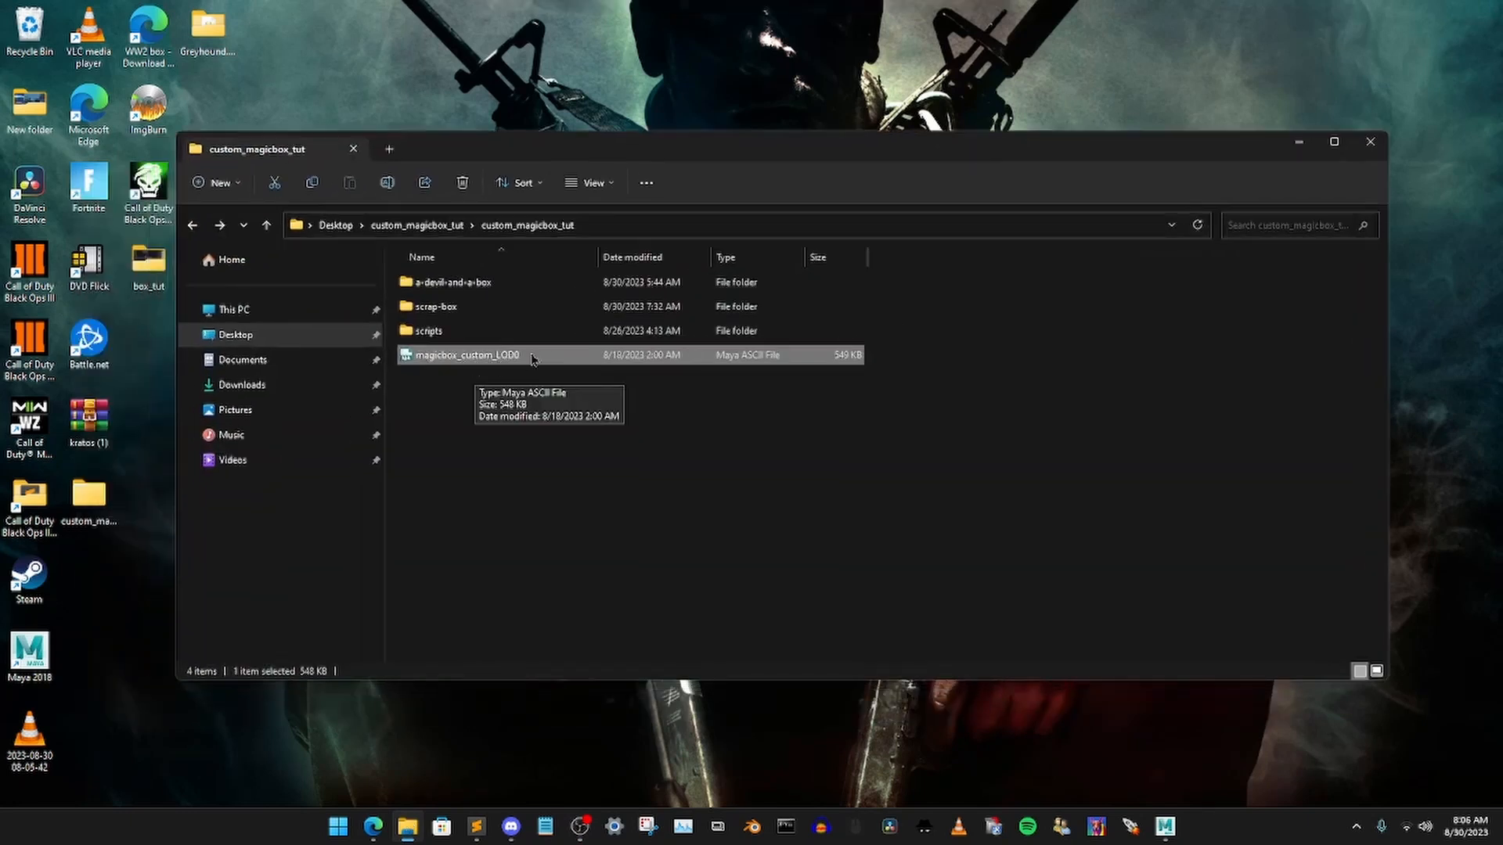
double_click(466, 332)
double_click(493, 284)
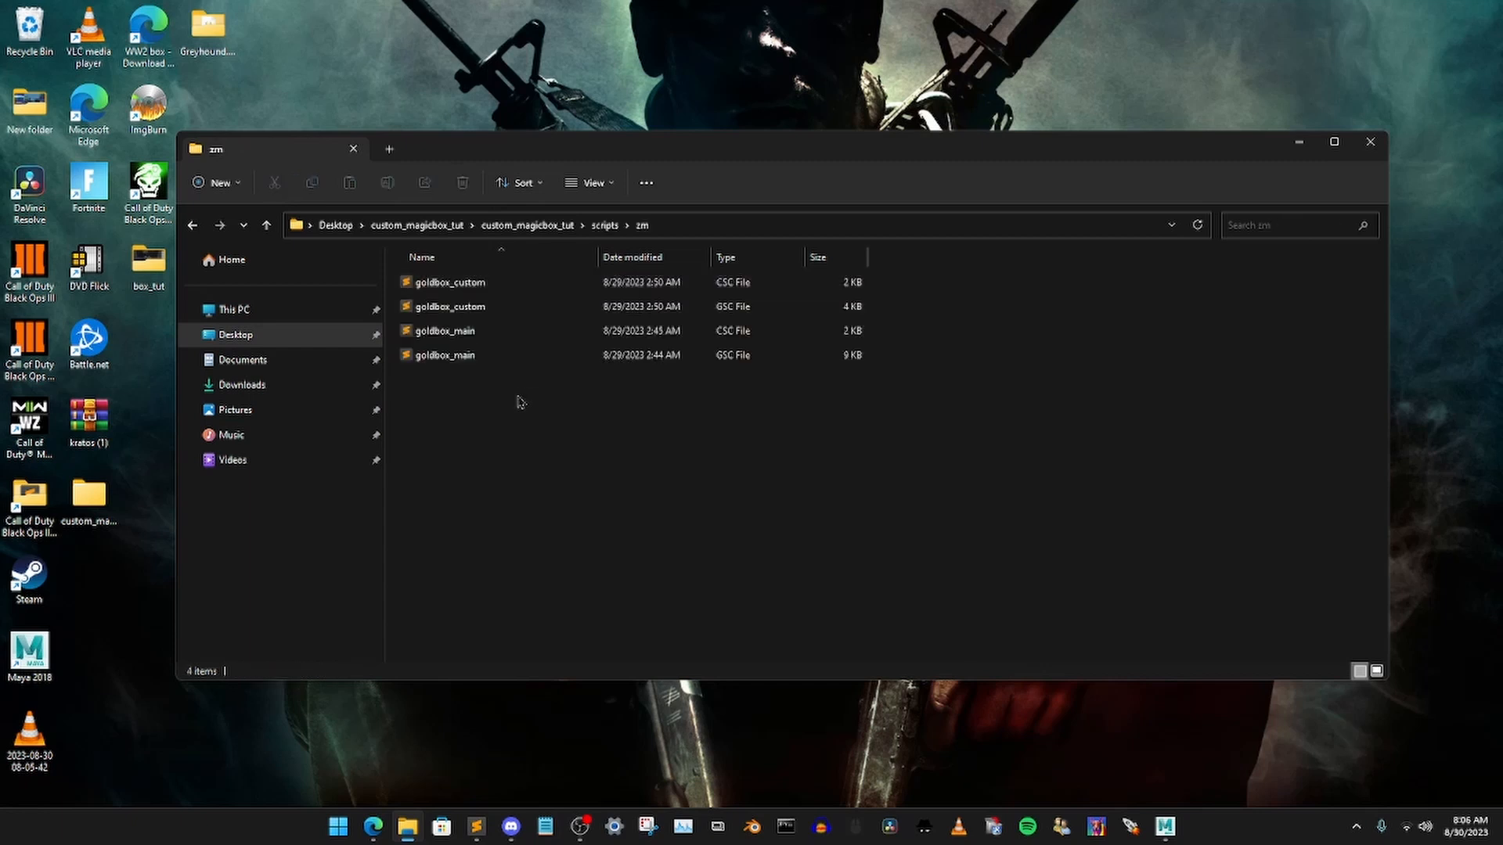
key(alt+Left)
key(alt+Left)
click(1302, 147)
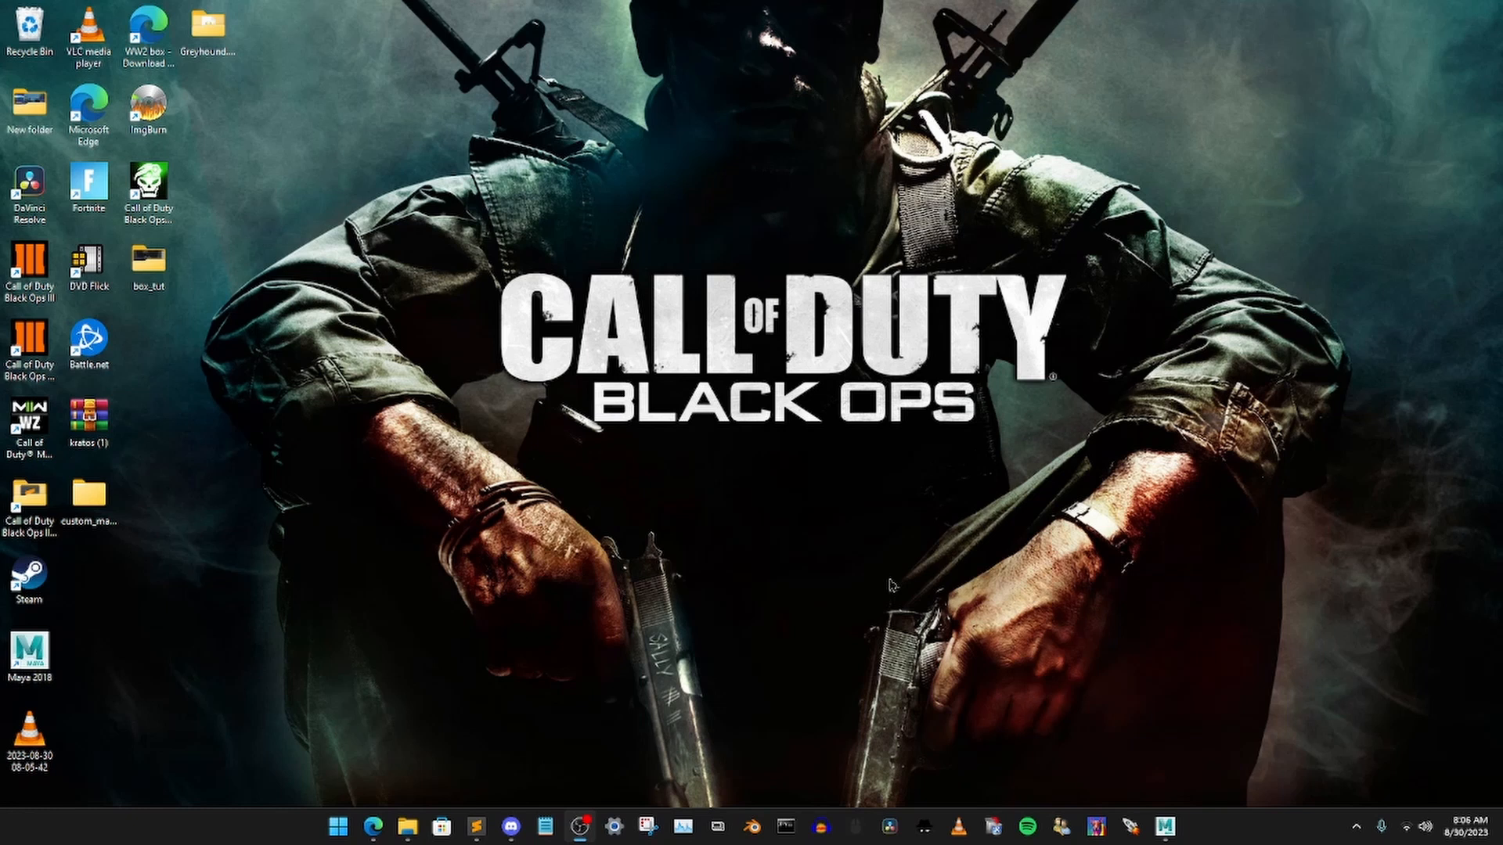
Step: Switch to Maya and import the magicbox_custom_LOD0 file from the custom_magicbox_tut folder into the scene with the scrap box and devil
click(1165, 827)
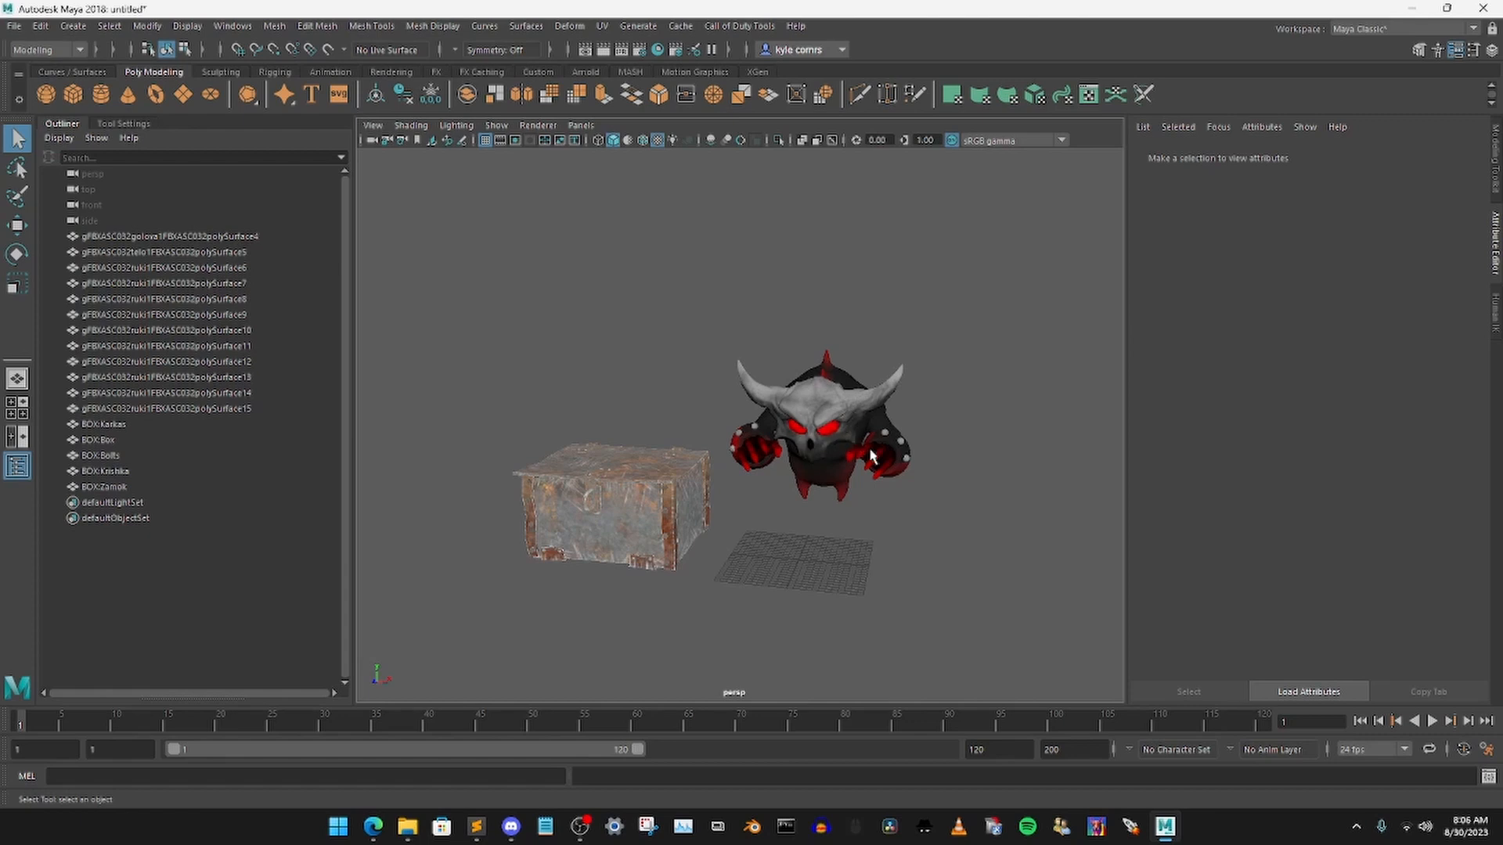
alt+drag(913, 466, 844, 475)
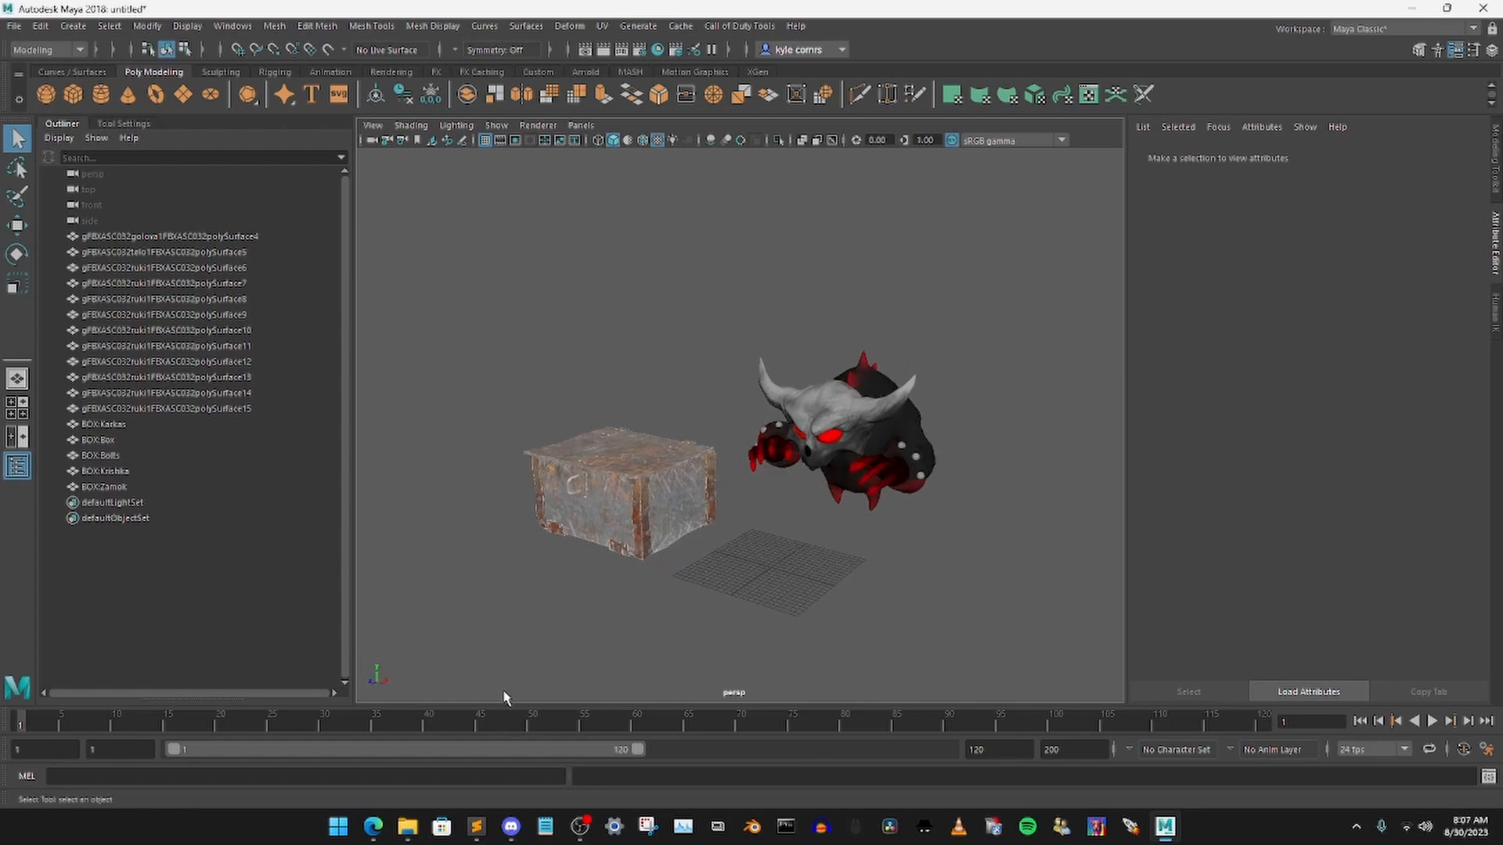
click(407, 827)
drag(695, 148, 0, 249)
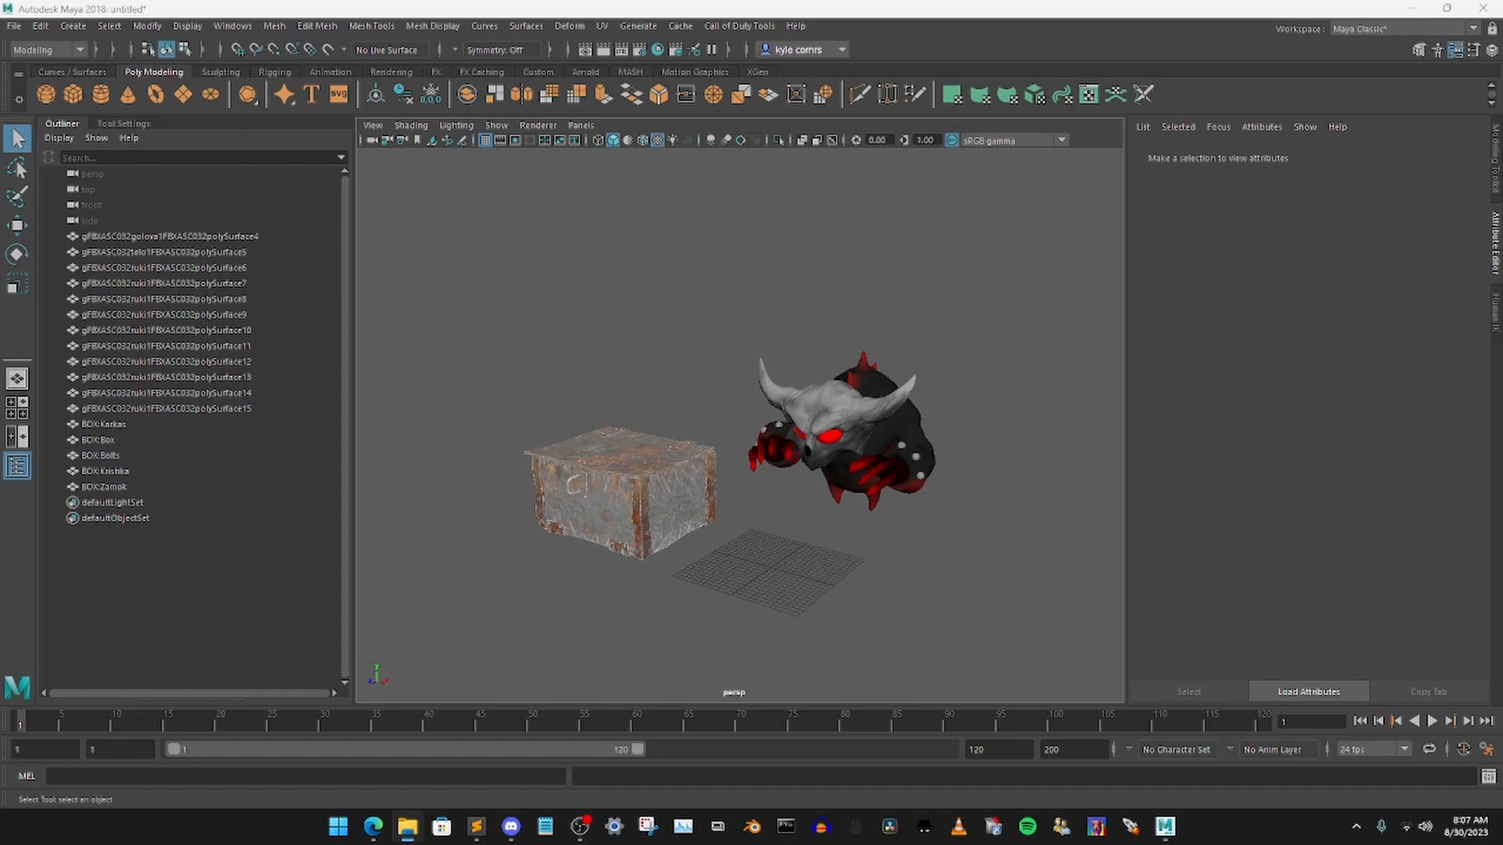
drag(235, 540, 790, 552)
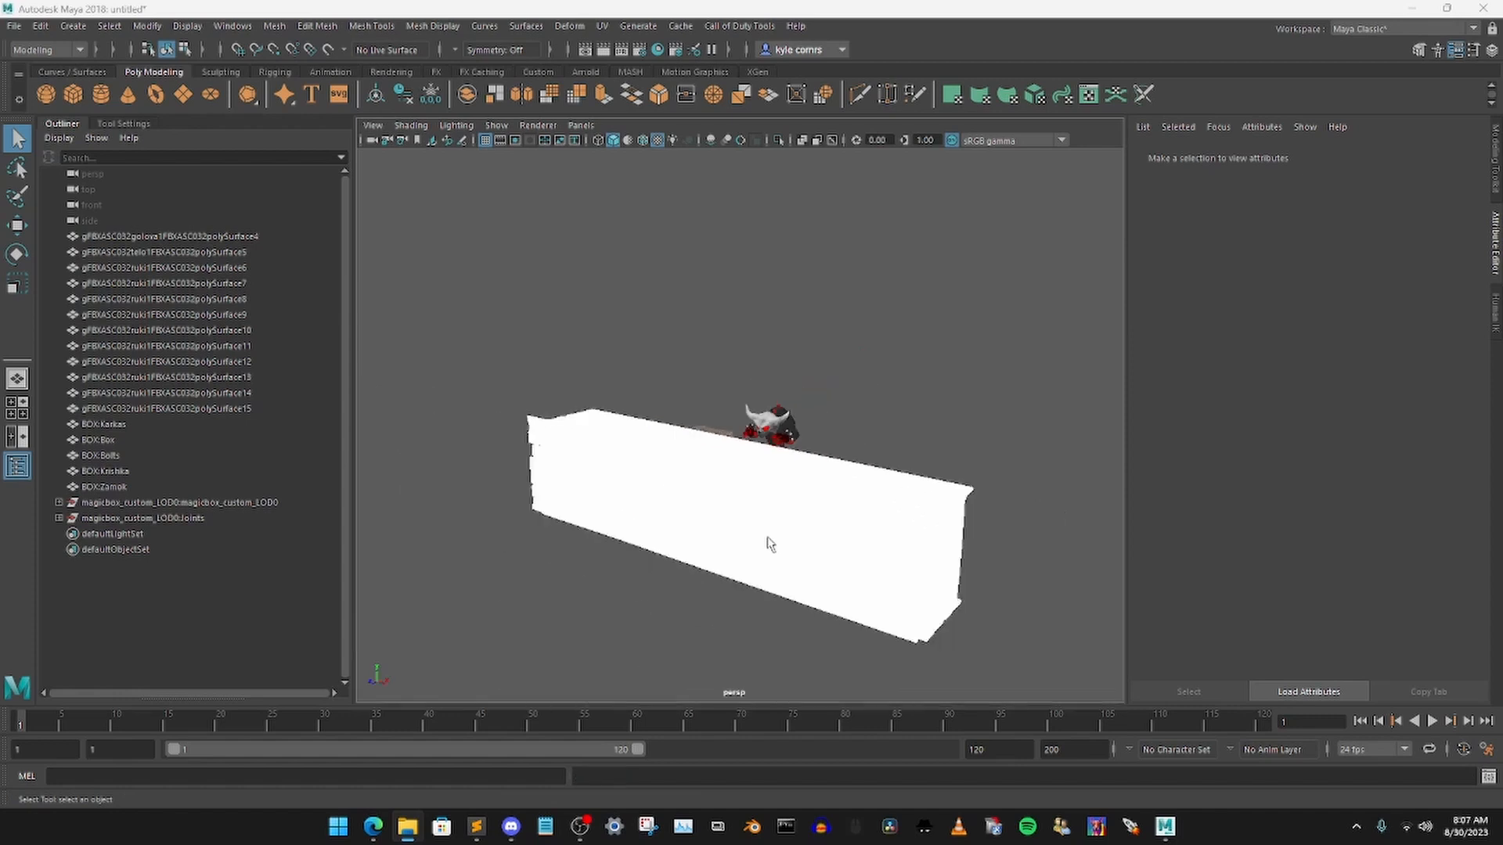
Step: Display the scene with the default grey material instead of textures
alt+drag(922, 476, 827, 499)
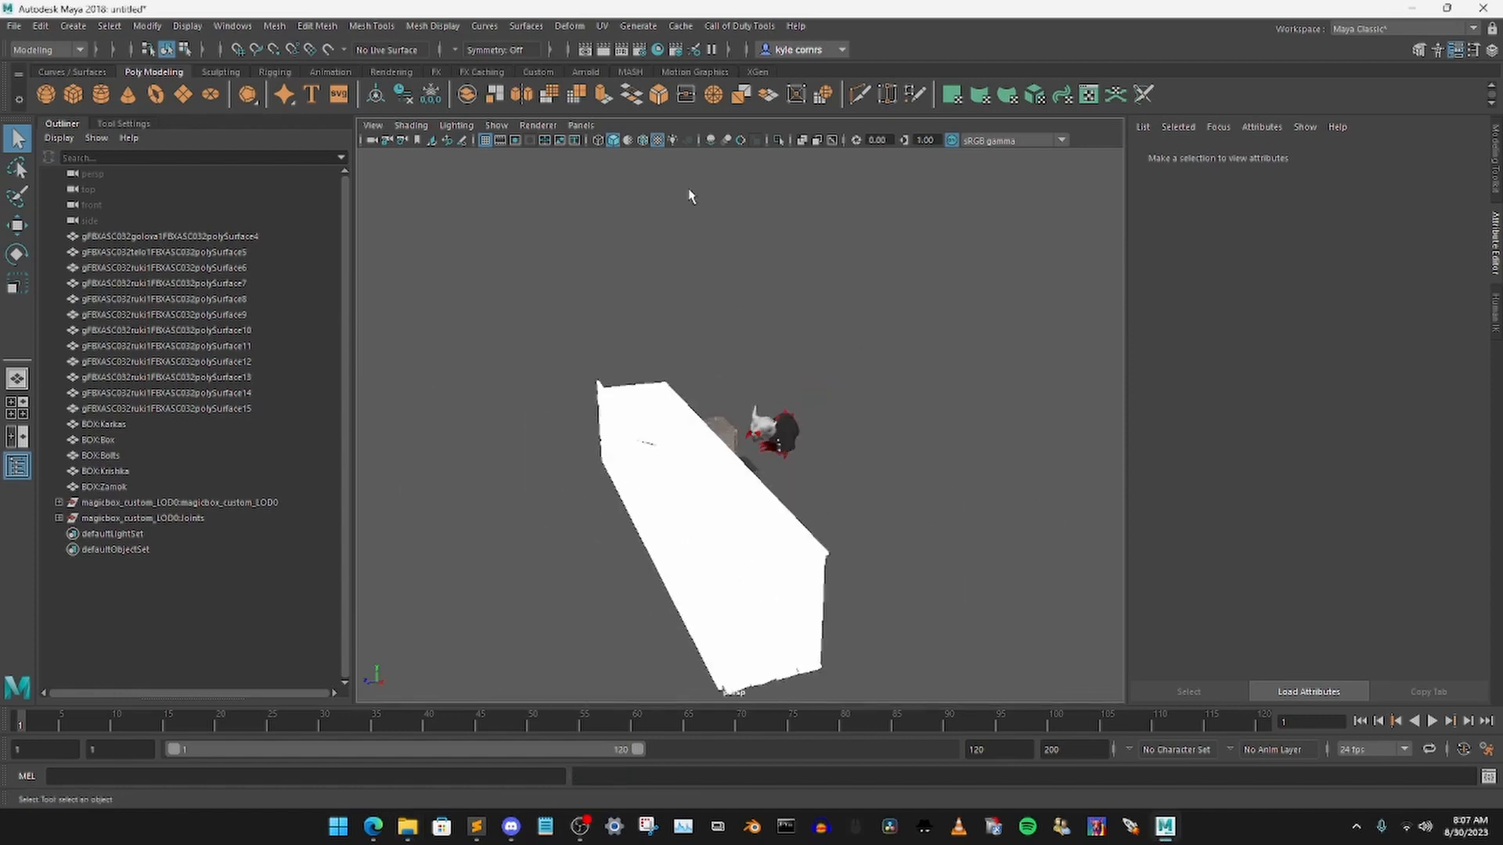
click(629, 141)
click(630, 142)
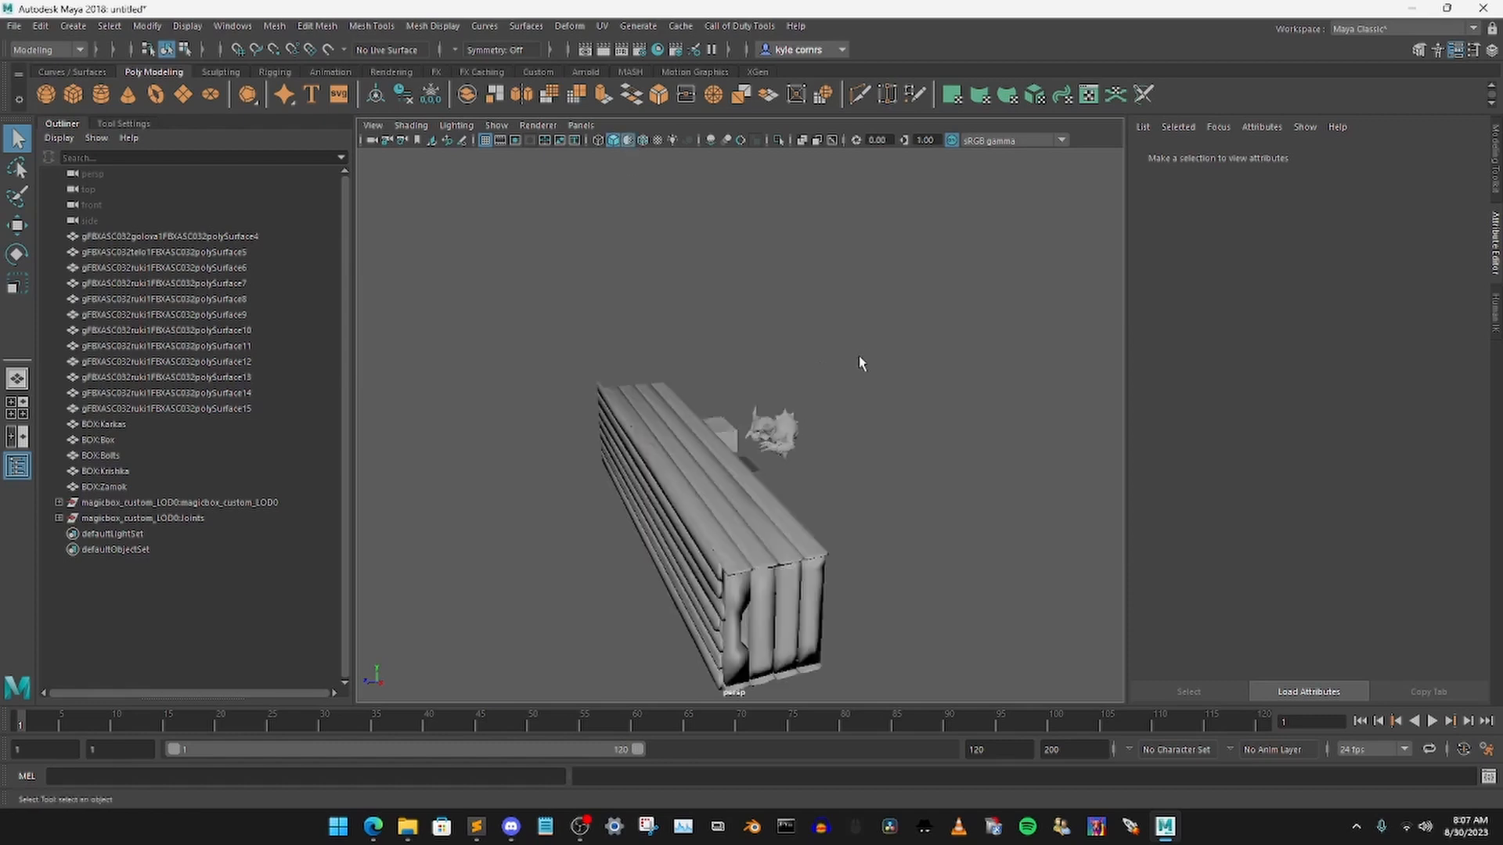
Step: Move all the devil's polySurface meshes well away from the boxes
mouse_move(859, 359)
alt+mouse_down()
mouse_move(792, 345)
mouse_move(831, 423)
mouse_move(808, 433)
mouse_move(848, 416)
mouse_move(768, 440)
mouse_move(749, 485)
alt+mouse_up()
key(w)
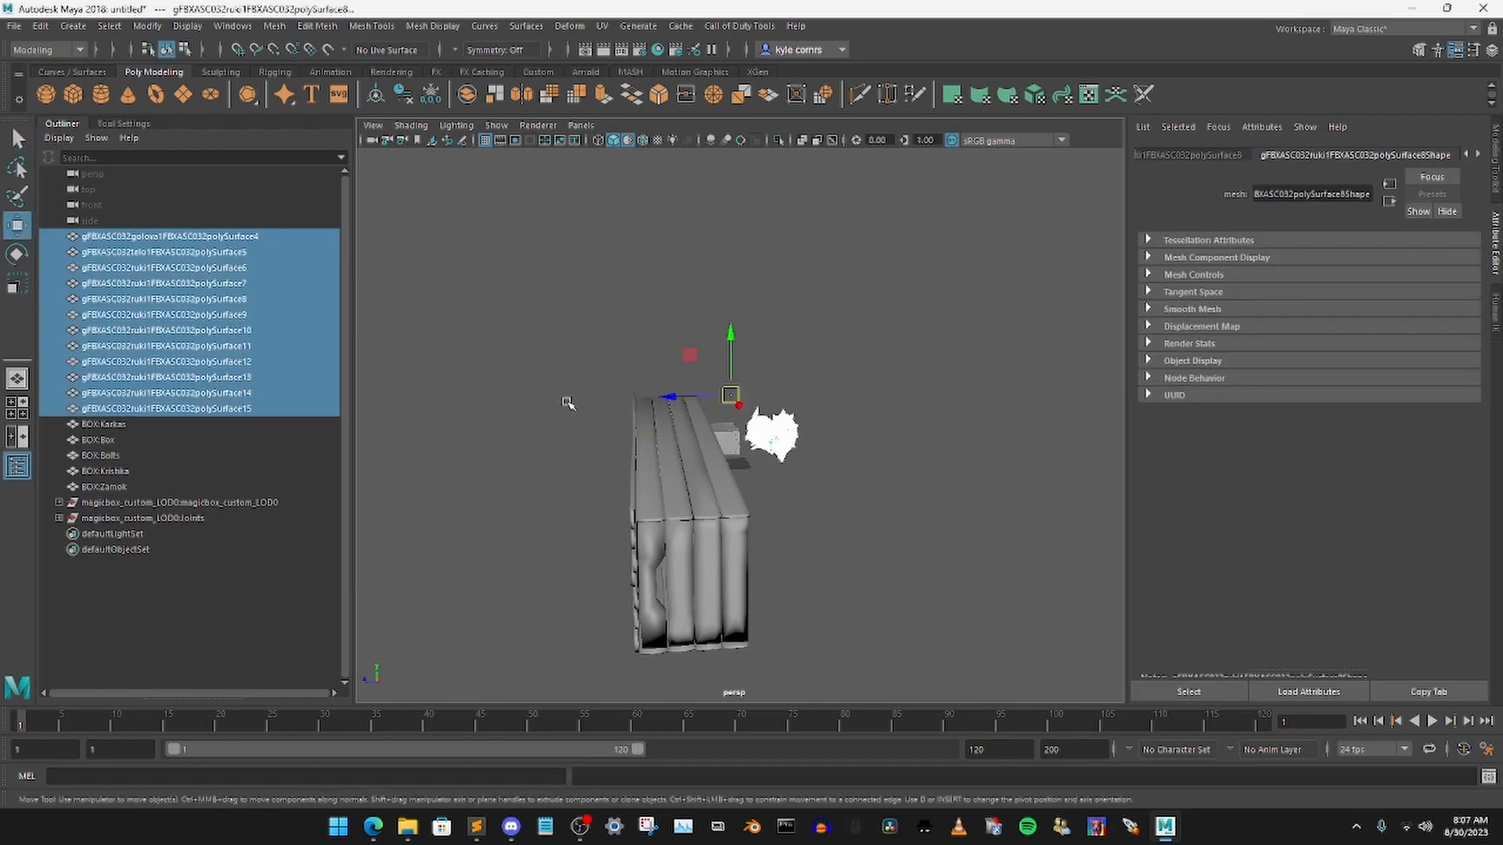
drag(669, 397, 891, 446)
click(914, 415)
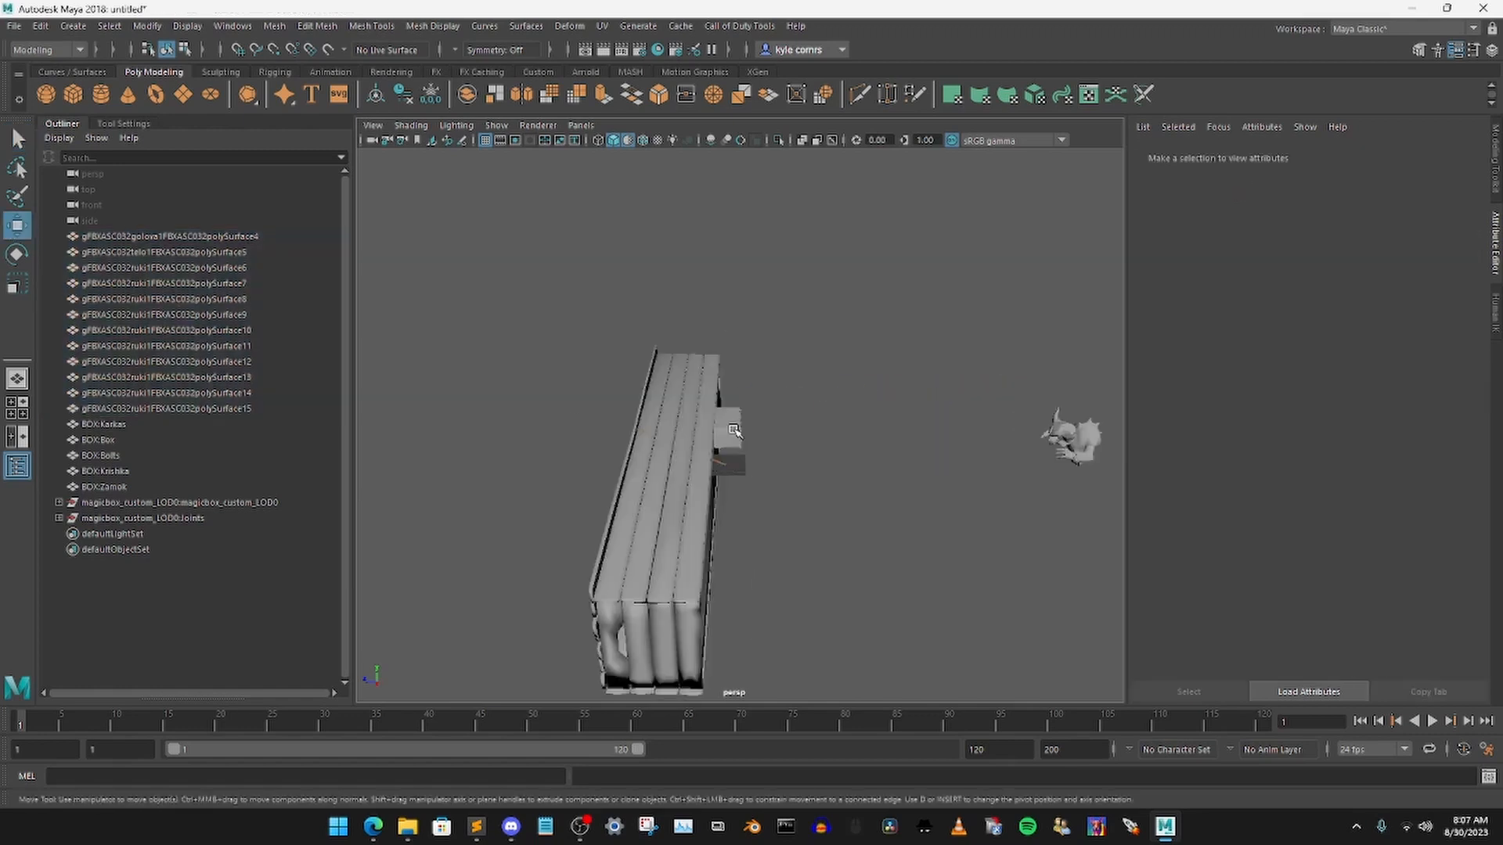
Step: Select the scrap box's Karkas, Box, Bolts and Krishka meshes and reposition and rotate them in front of the imported magic box
click(738, 425)
drag(771, 501, 822, 538)
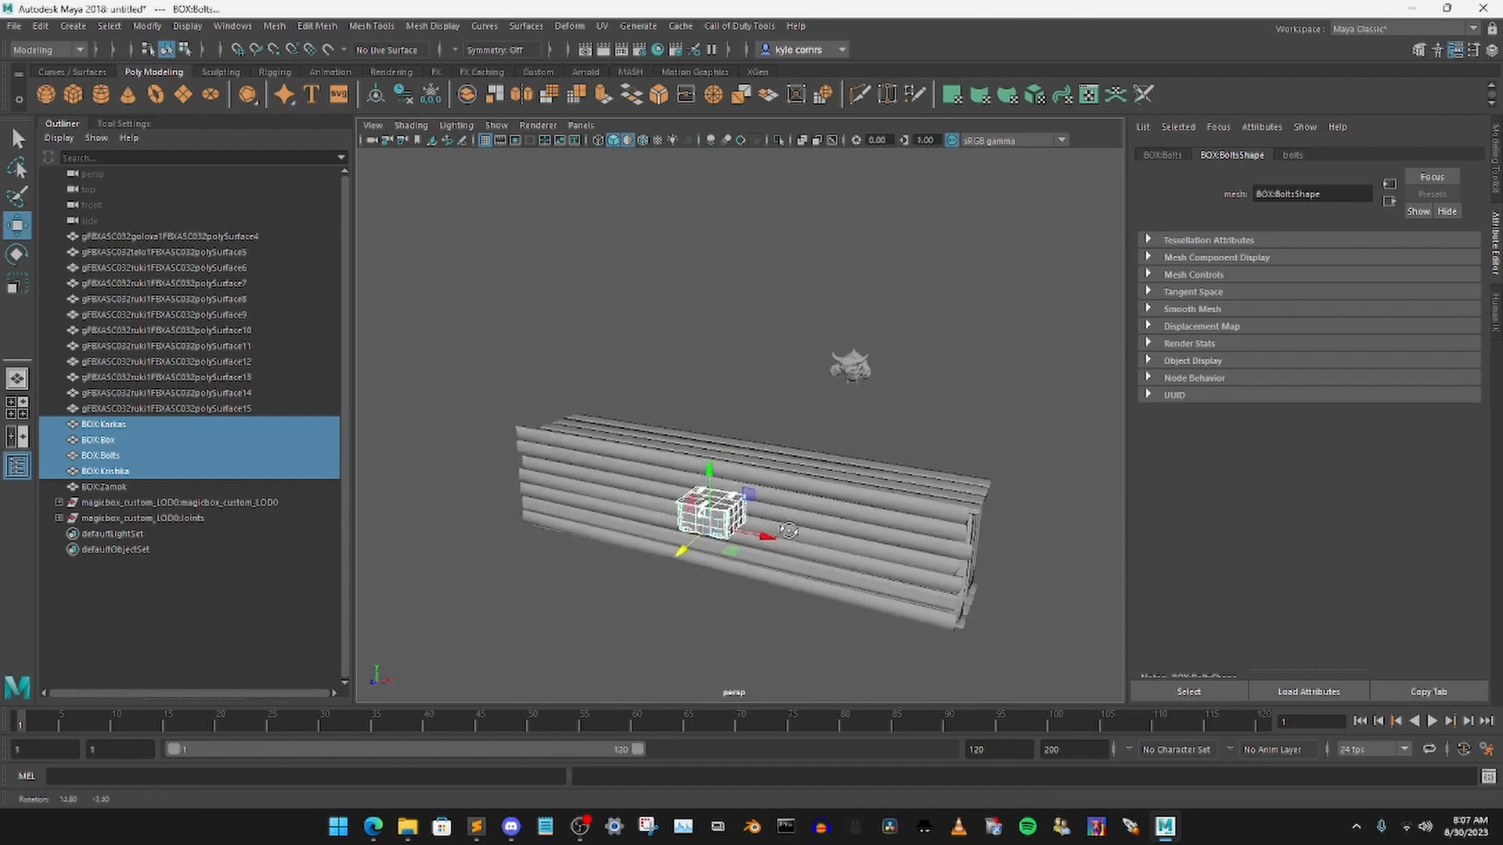
key(r)
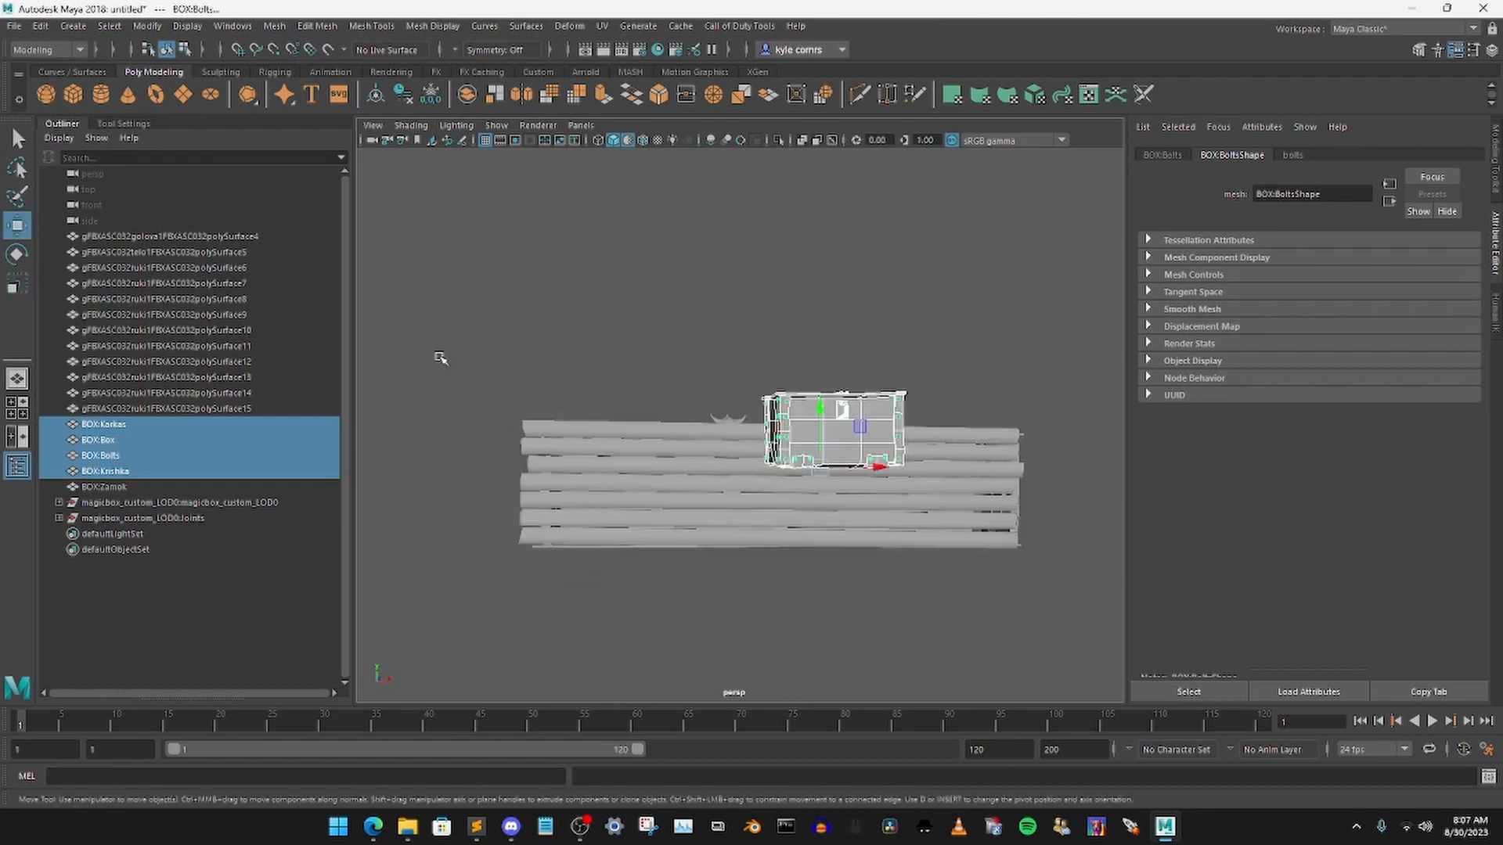
alt+drag(820, 440, 758, 508)
alt+drag(853, 510, 713, 522)
drag(522, 511, 664, 583)
key(e)
alt+drag(775, 501, 694, 454)
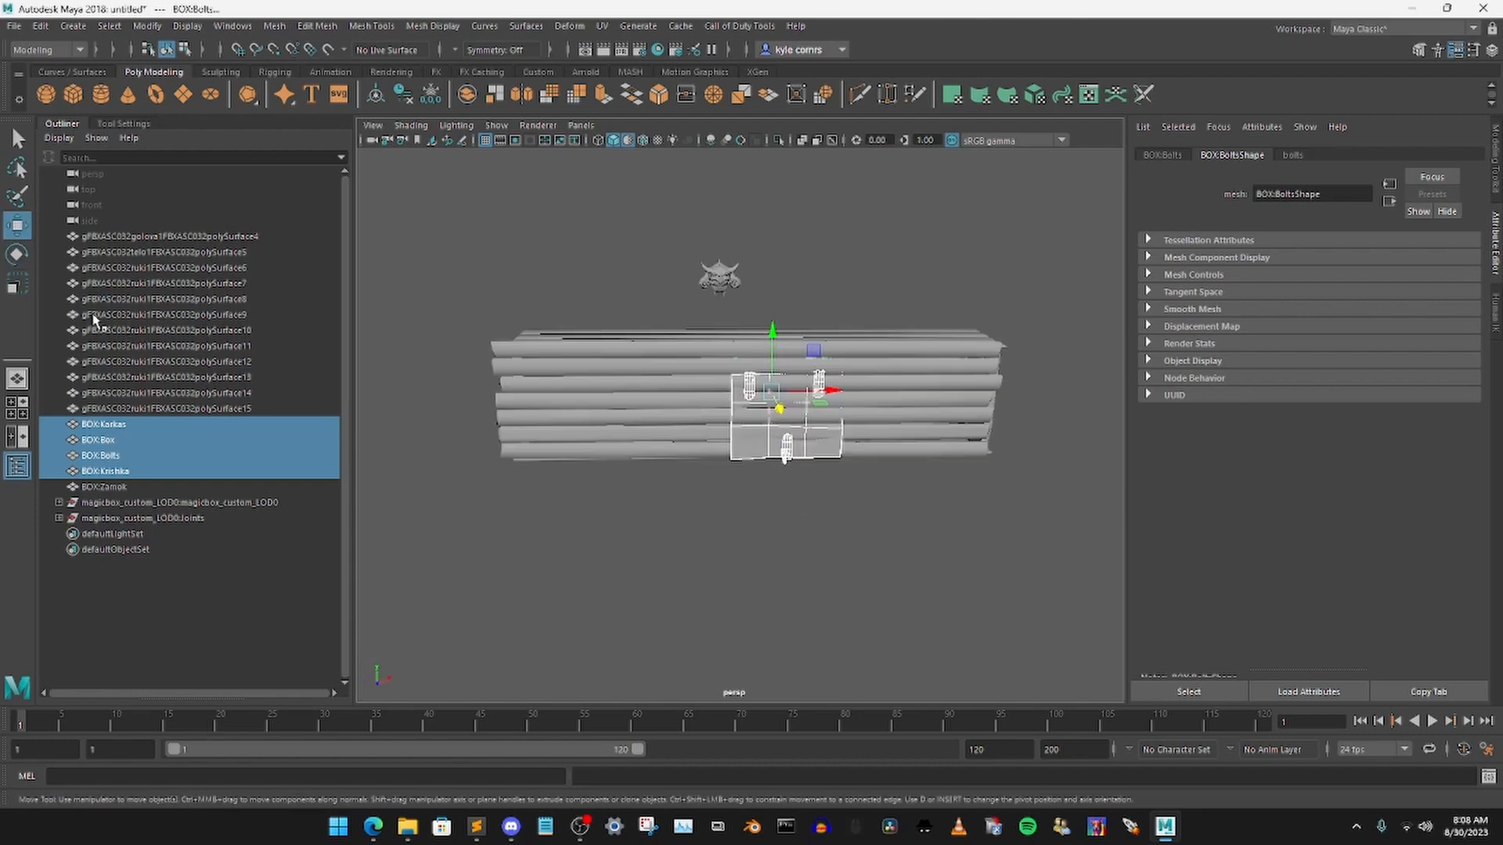
Step: Scale the scrap box parts to the magic box's proportions and move them to line up with it
key(r)
mouse_move(712, 403)
alt+mouse_down()
mouse_move(710, 365)
mouse_move(712, 379)
alt+mouse_up()
drag(715, 384, 505, 384)
drag(772, 440, 740, 472)
click(17, 226)
alt+drag(860, 388, 740, 372)
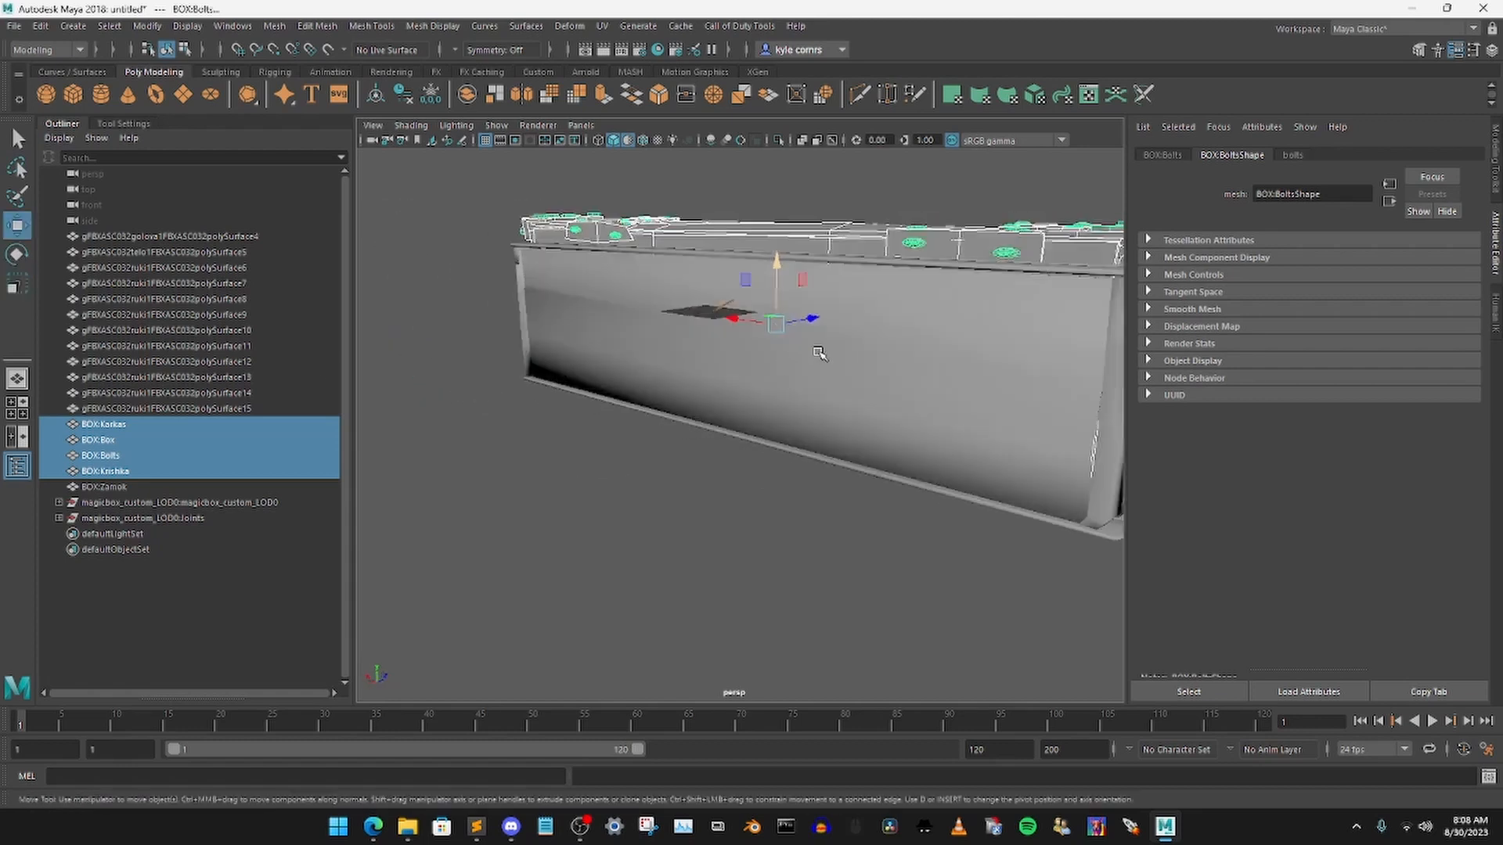
drag(722, 307, 723, 290)
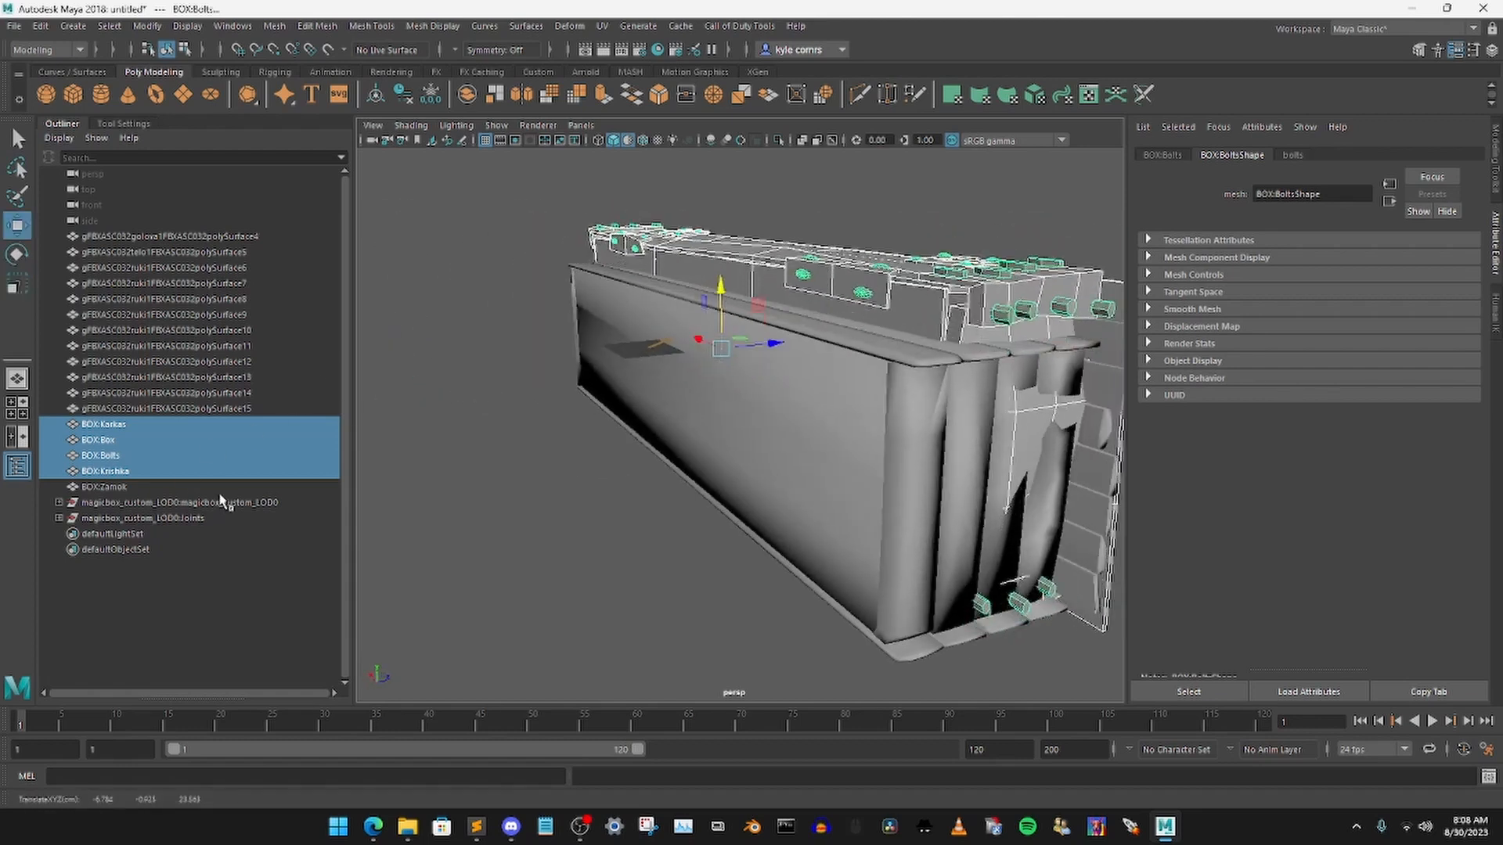
Step: Hide the original magicbox_custom_LOD0 mesh and clear the selection
click(211, 503)
key(h)
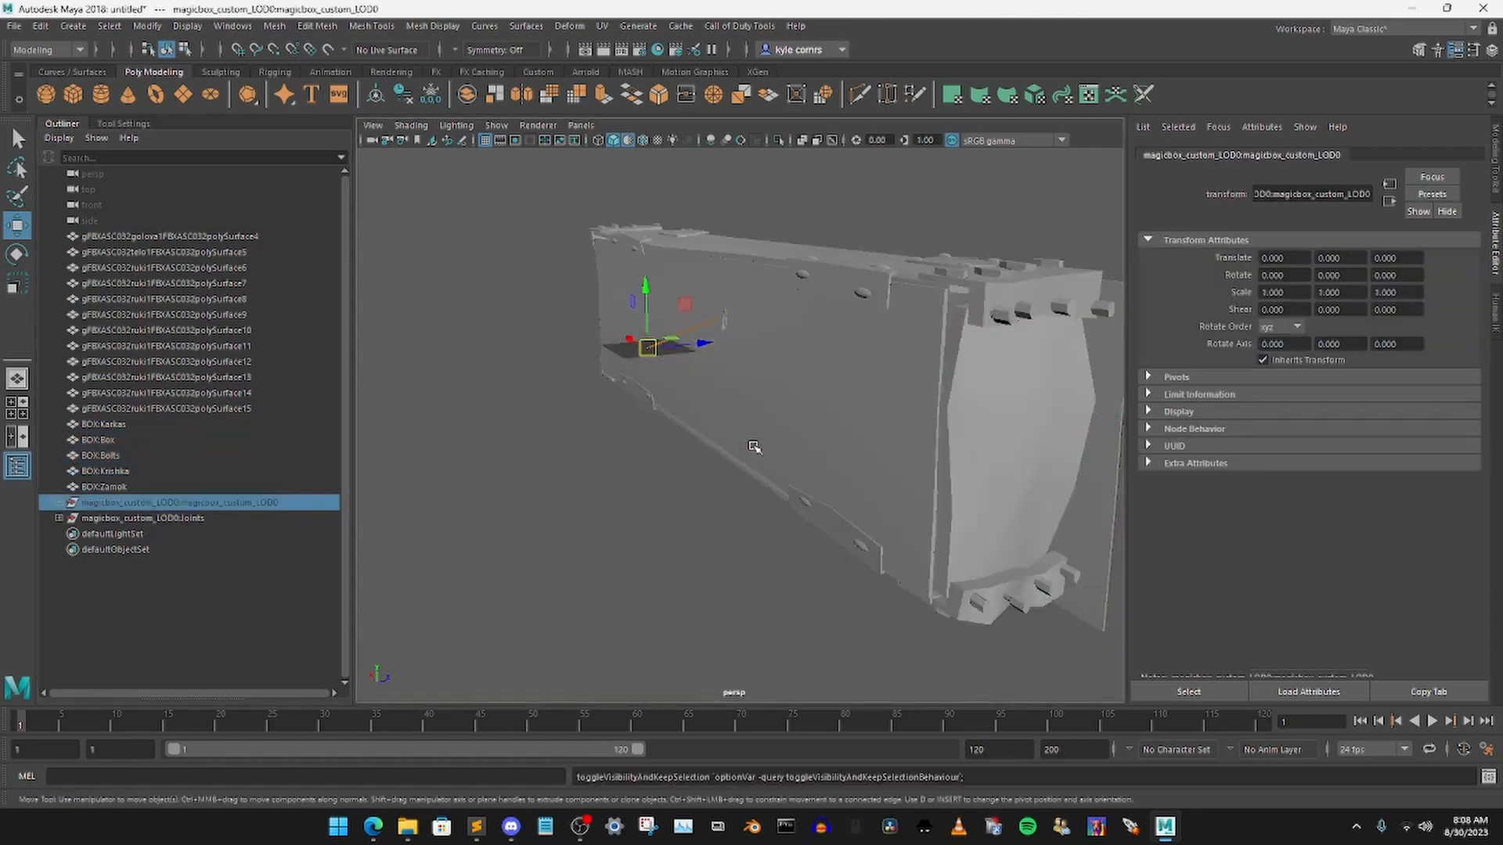
click(503, 389)
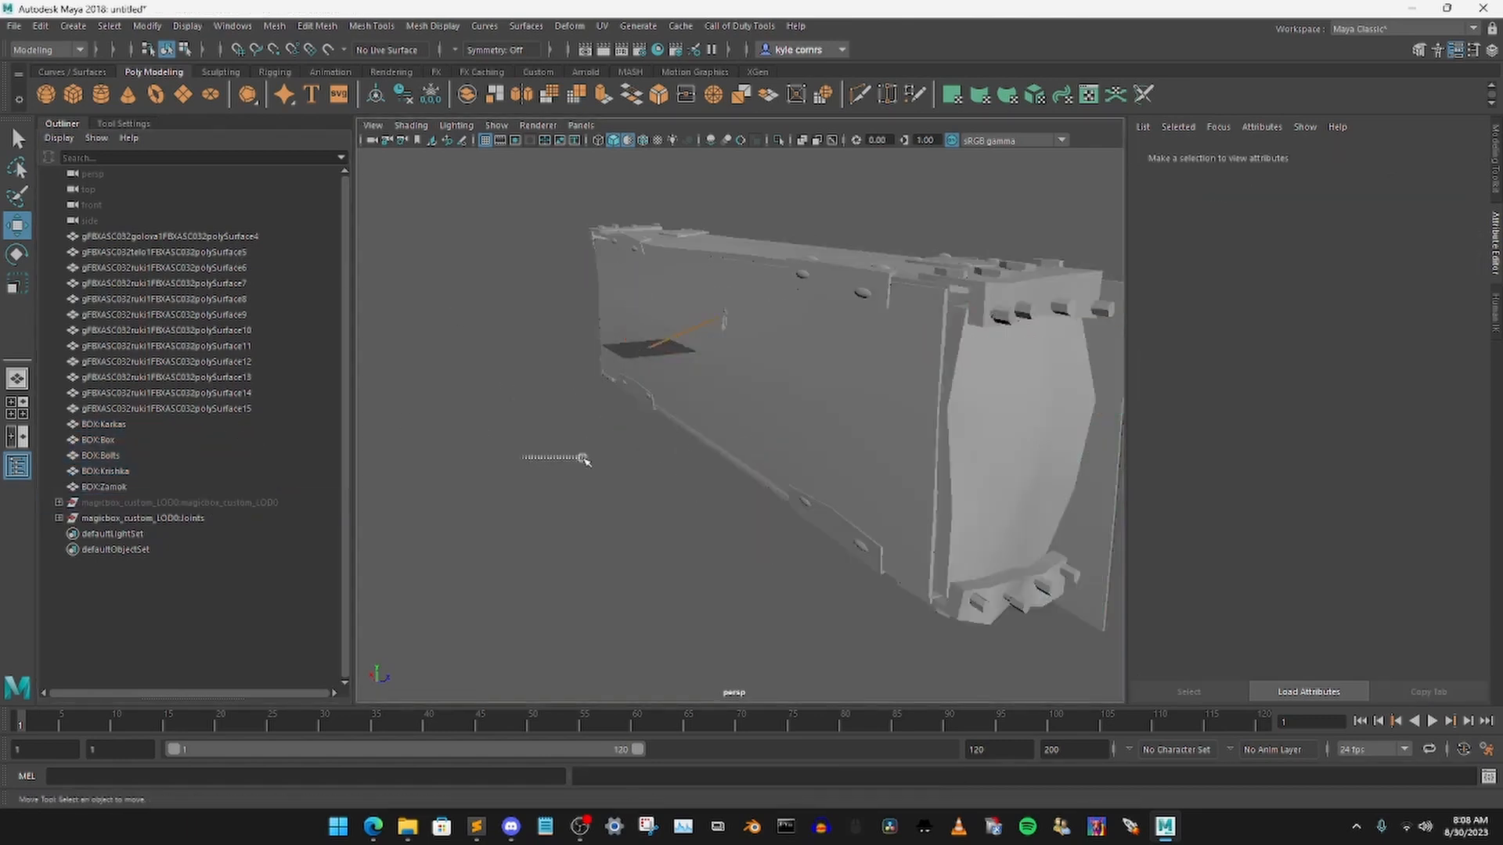
Step: Select the scrap box body parts and move them upward
scroll(564, 436, up, 5)
drag(897, 562, 926, 201)
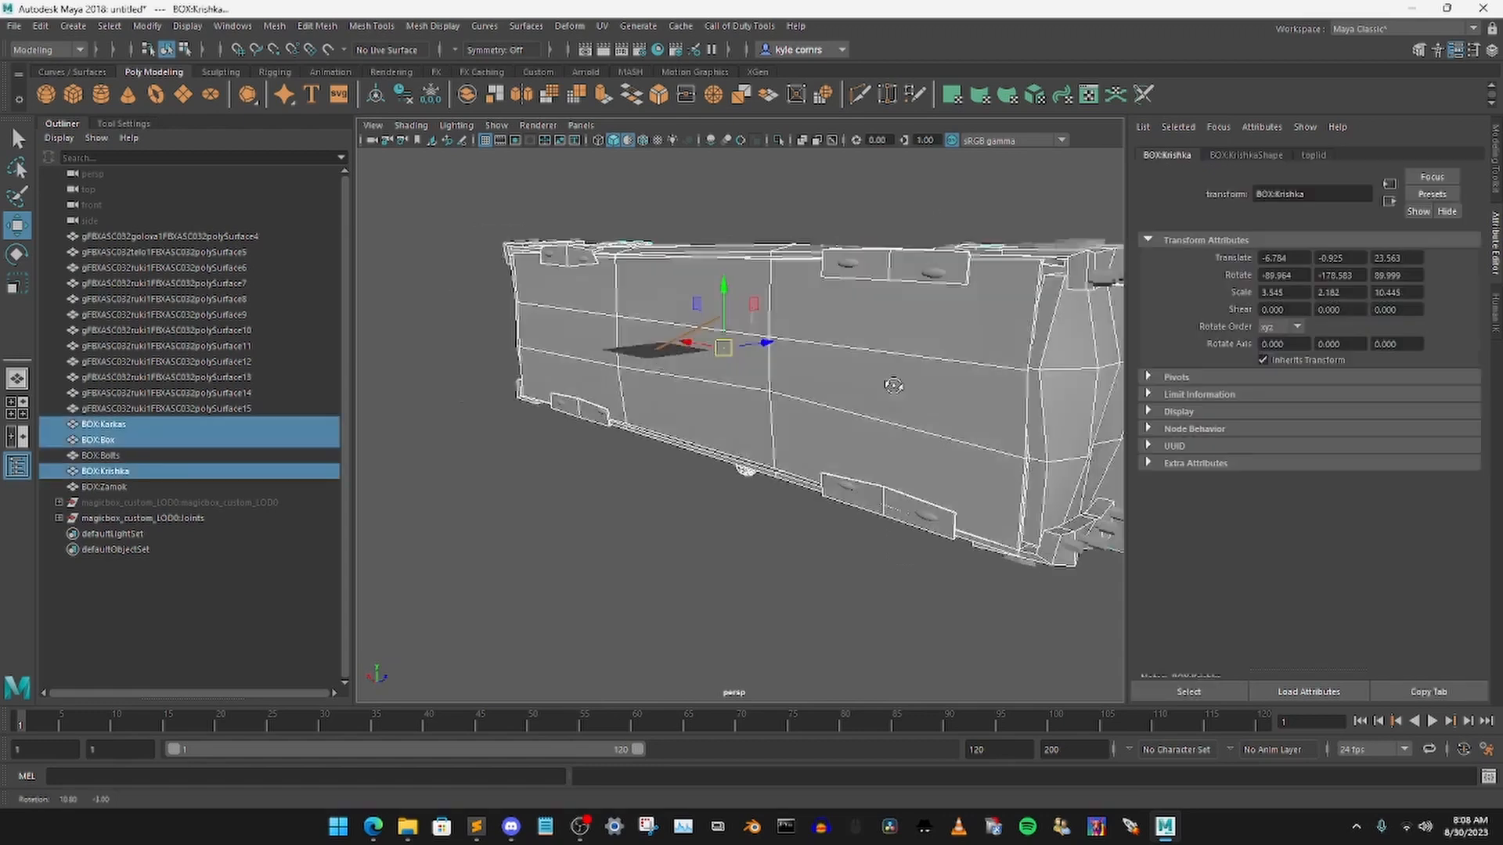
mouse_move(893, 380)
alt+mouse_down()
mouse_move(830, 387)
mouse_move(922, 378)
alt+mouse_up()
drag(725, 307, 728, 259)
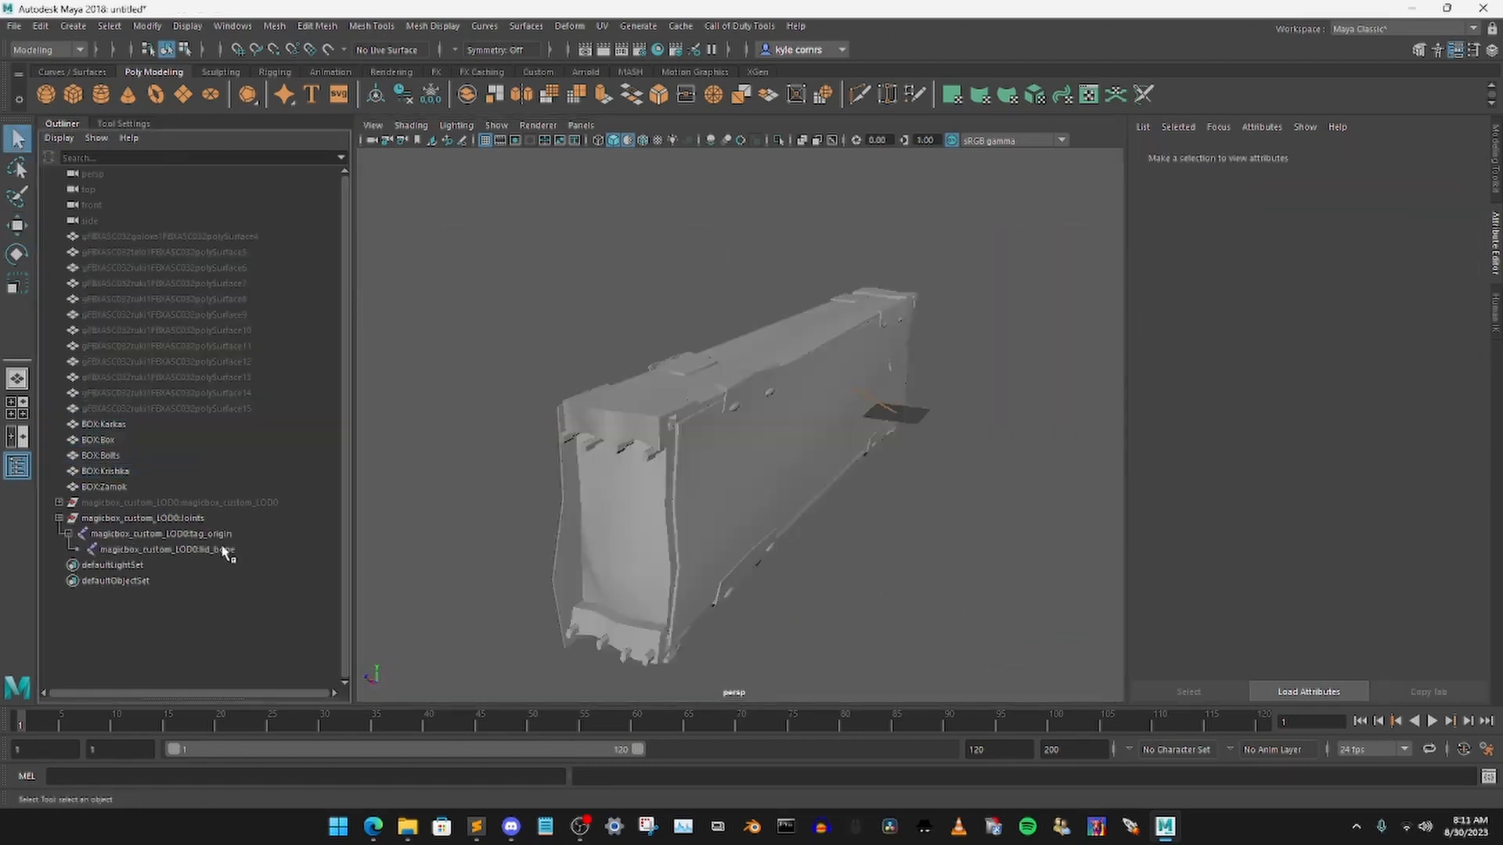
Step: Check the tag_origin and lid_bone joints, and delete the original magicbox_custom_LOD0 mesh from the scene
click(181, 534)
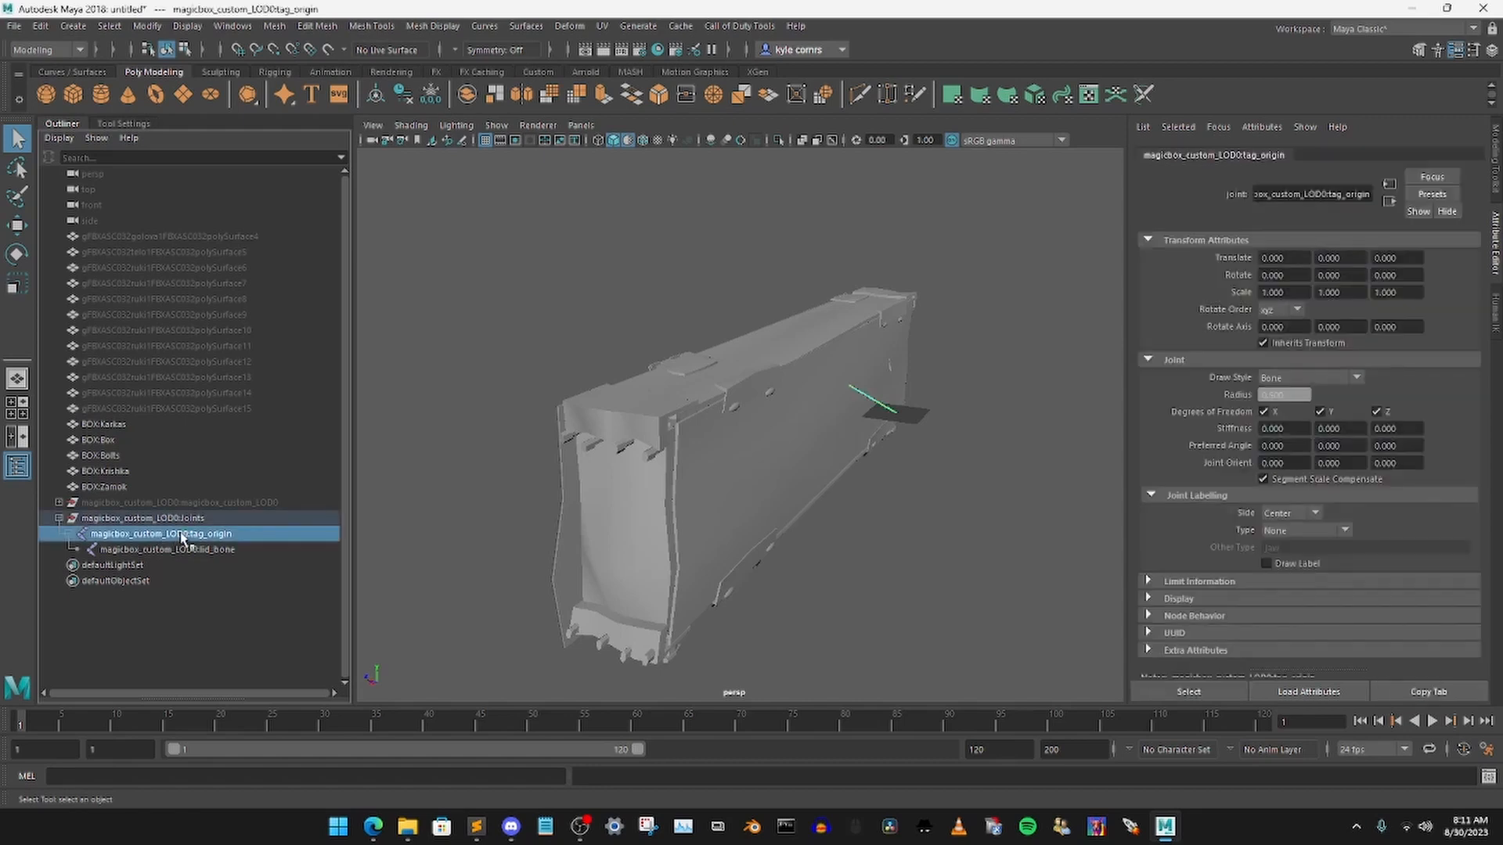
click(205, 550)
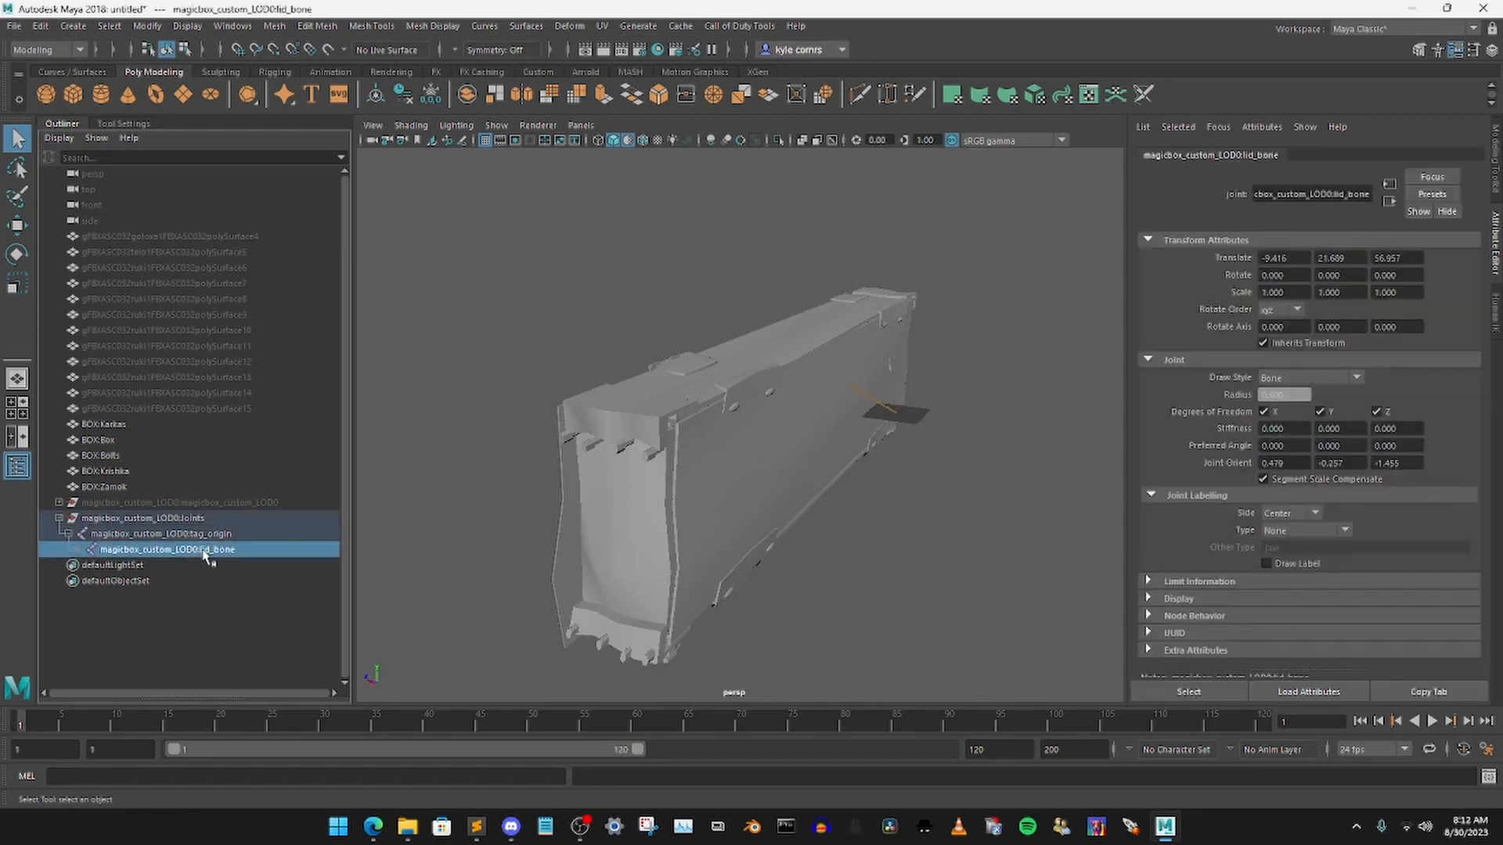
click(451, 366)
scroll(568, 353, down, 2)
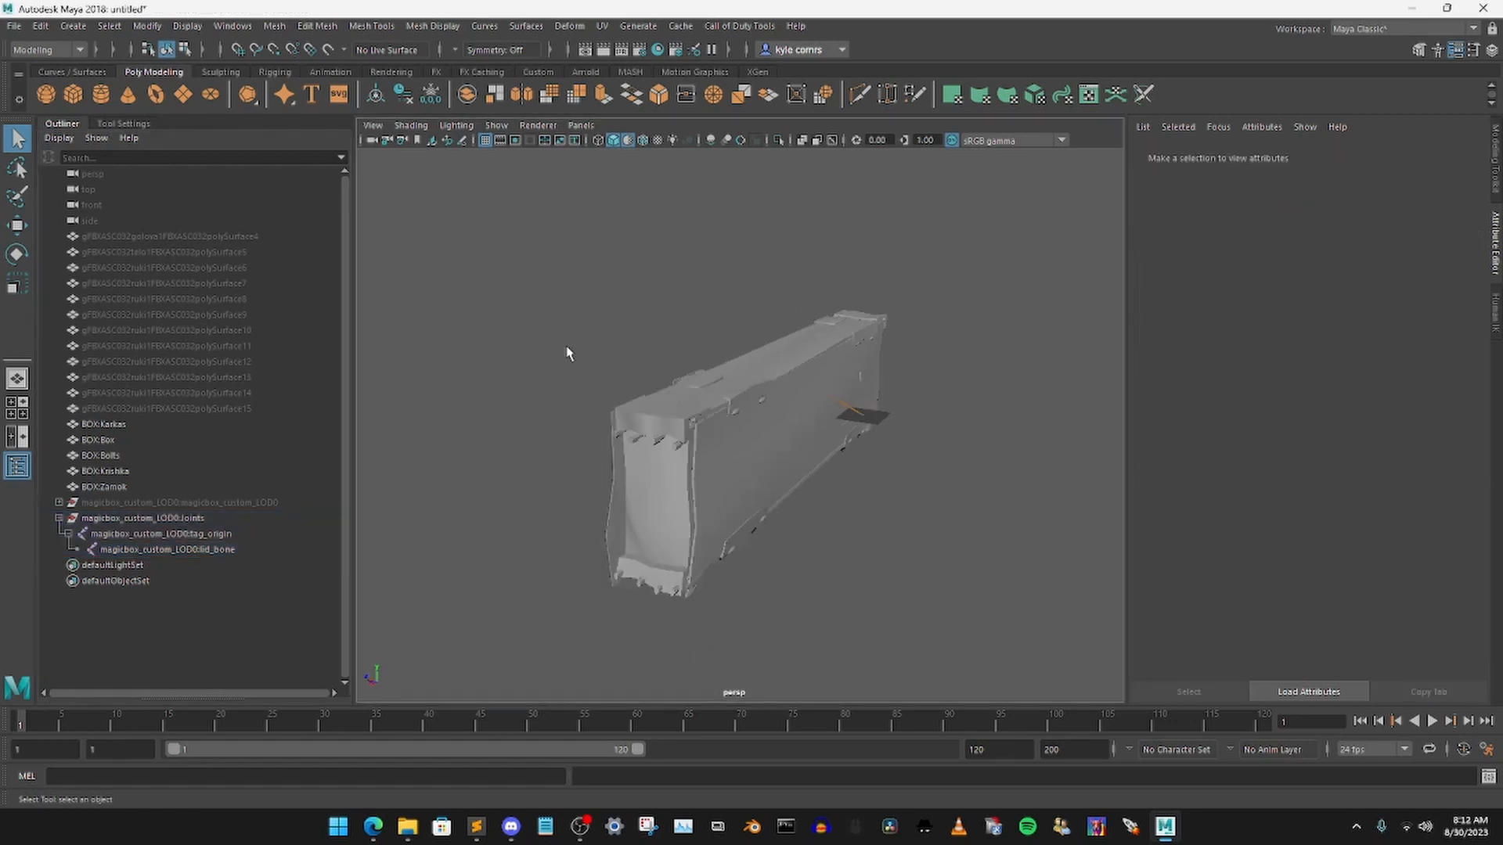
click(260, 504)
key(h)
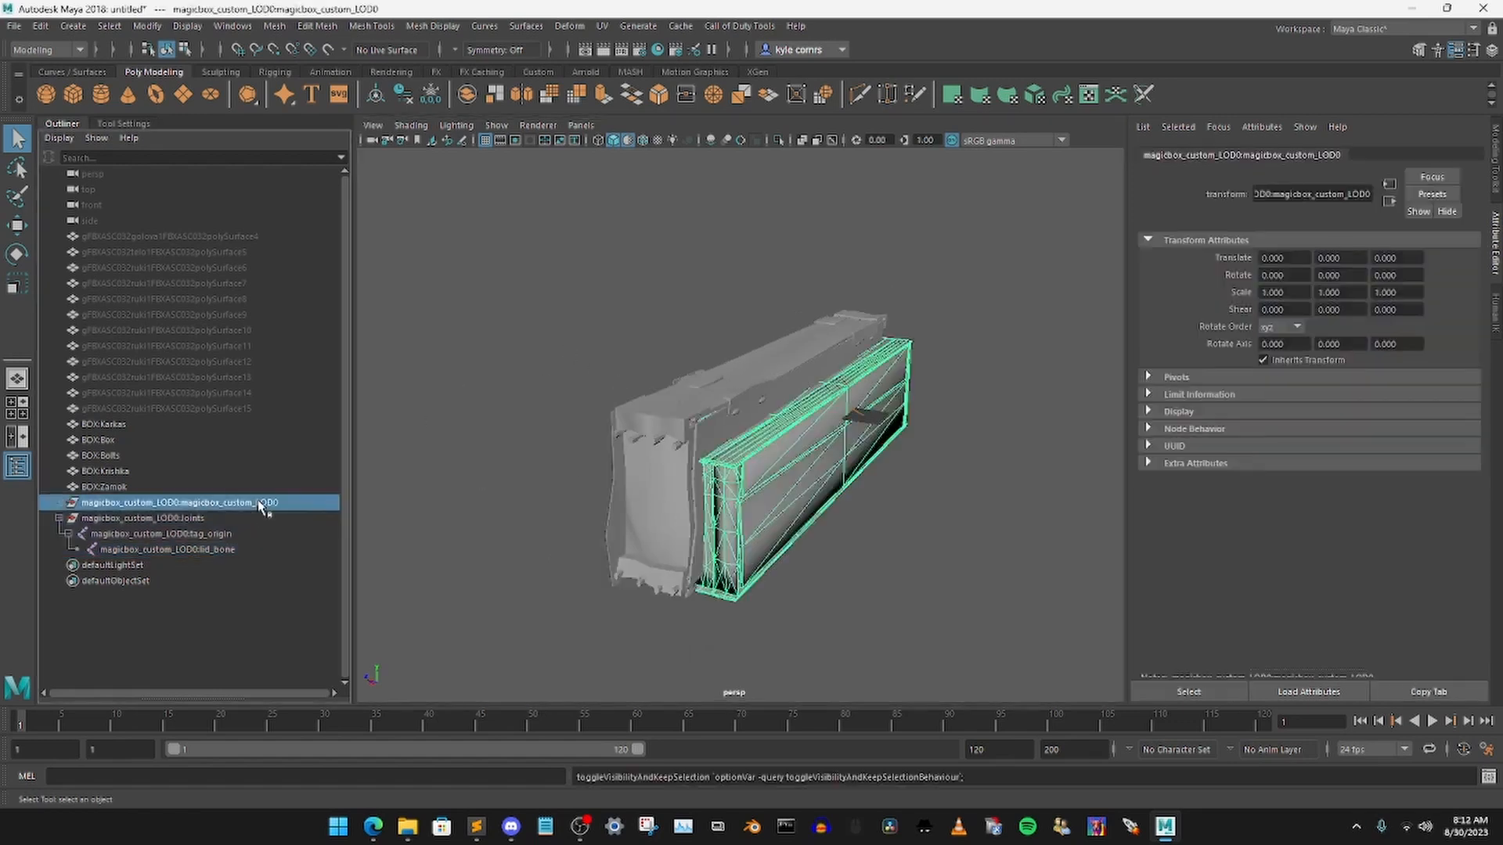
key(Delete)
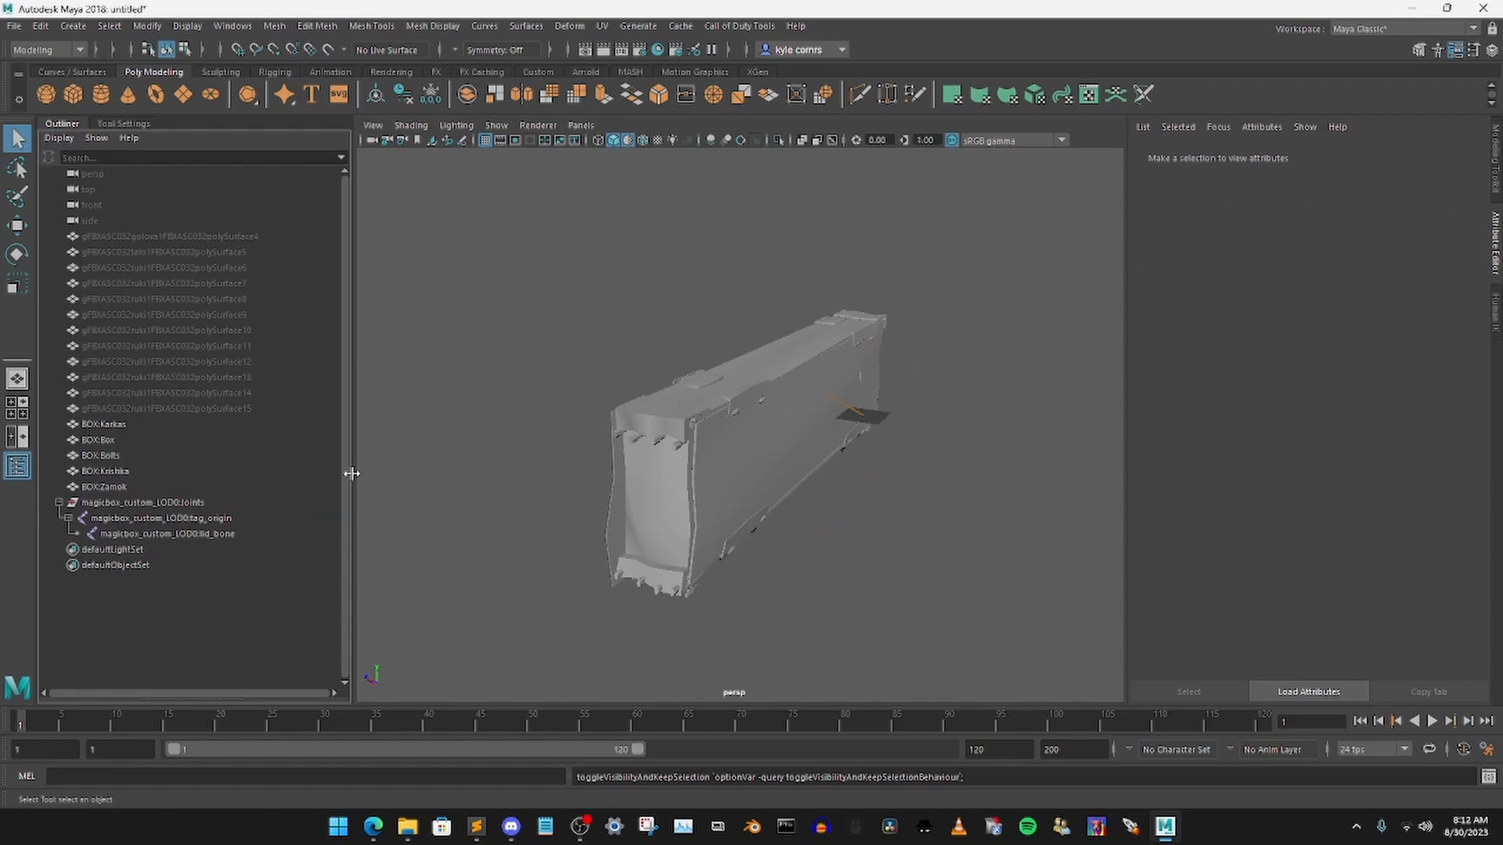
Step: Select the tag_origin joint together with all the BOX meshes of the scrap box
alt+drag(520, 406, 537, 409)
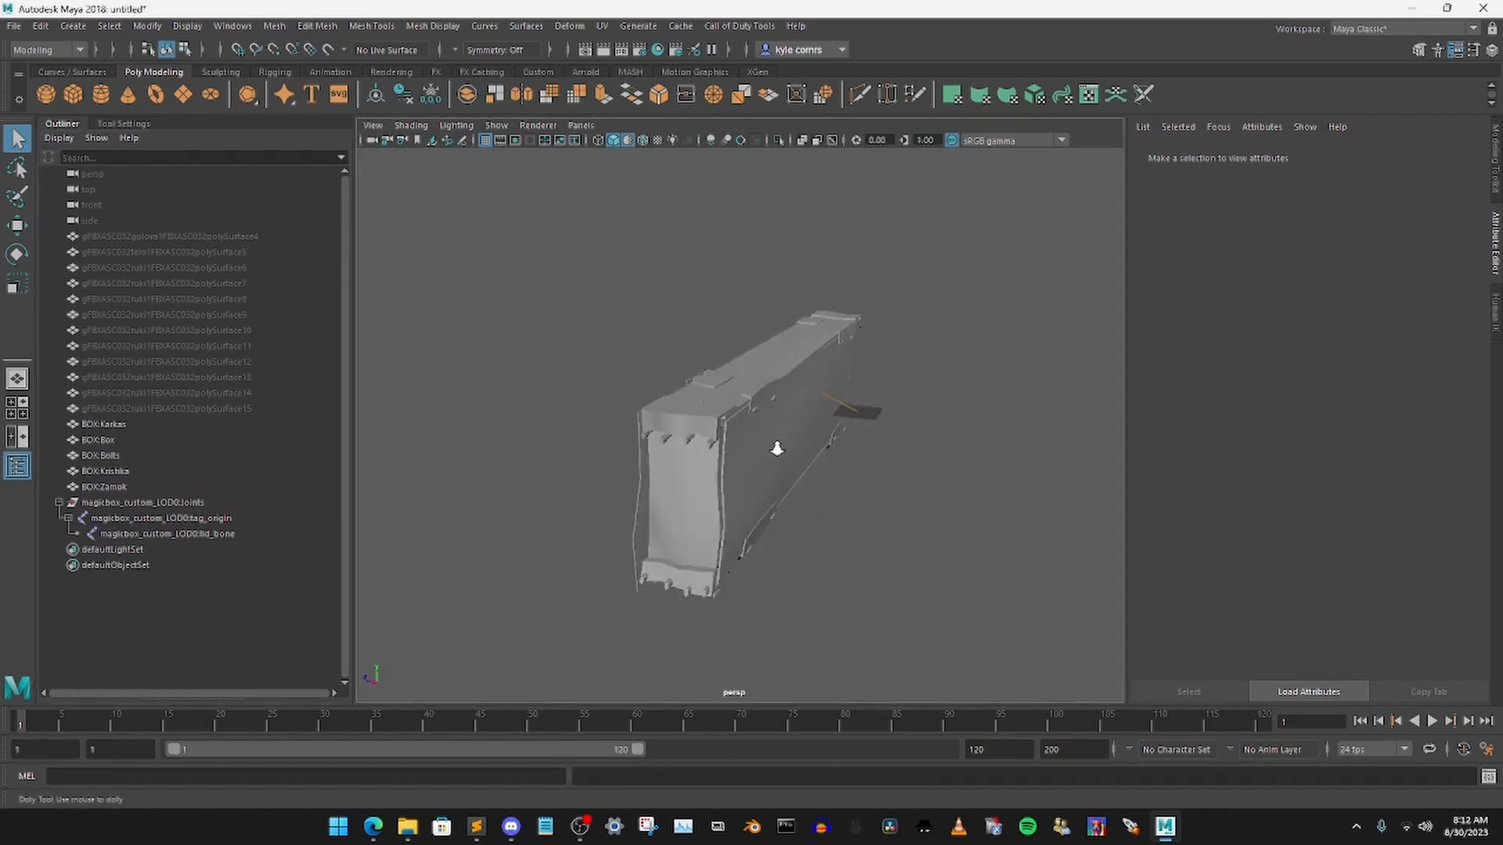
alt+right_drag(775, 446, 635, 317)
drag(558, 237, 975, 572)
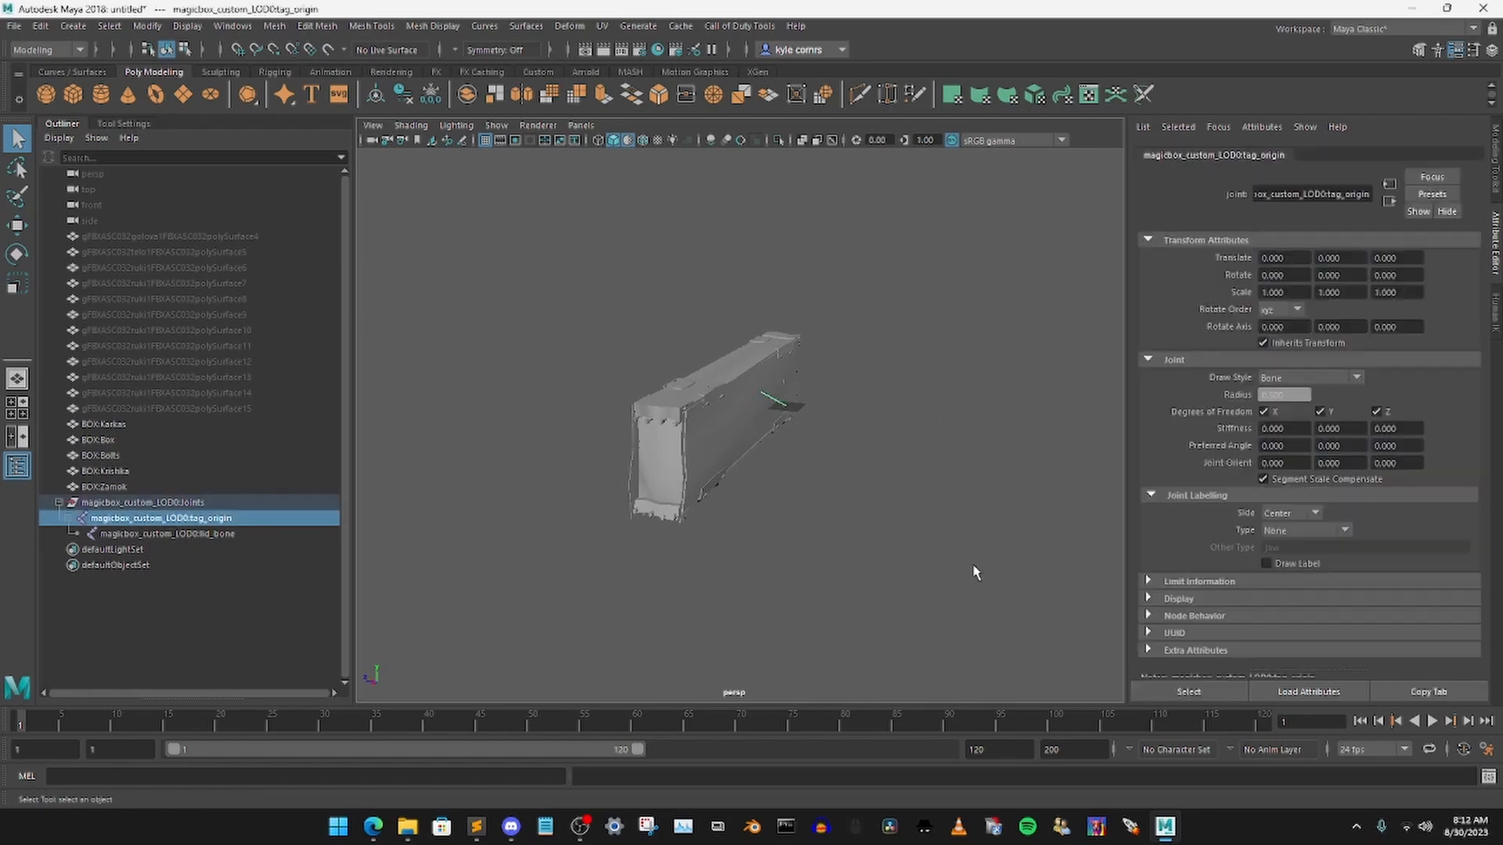
ctrl+click(125, 424)
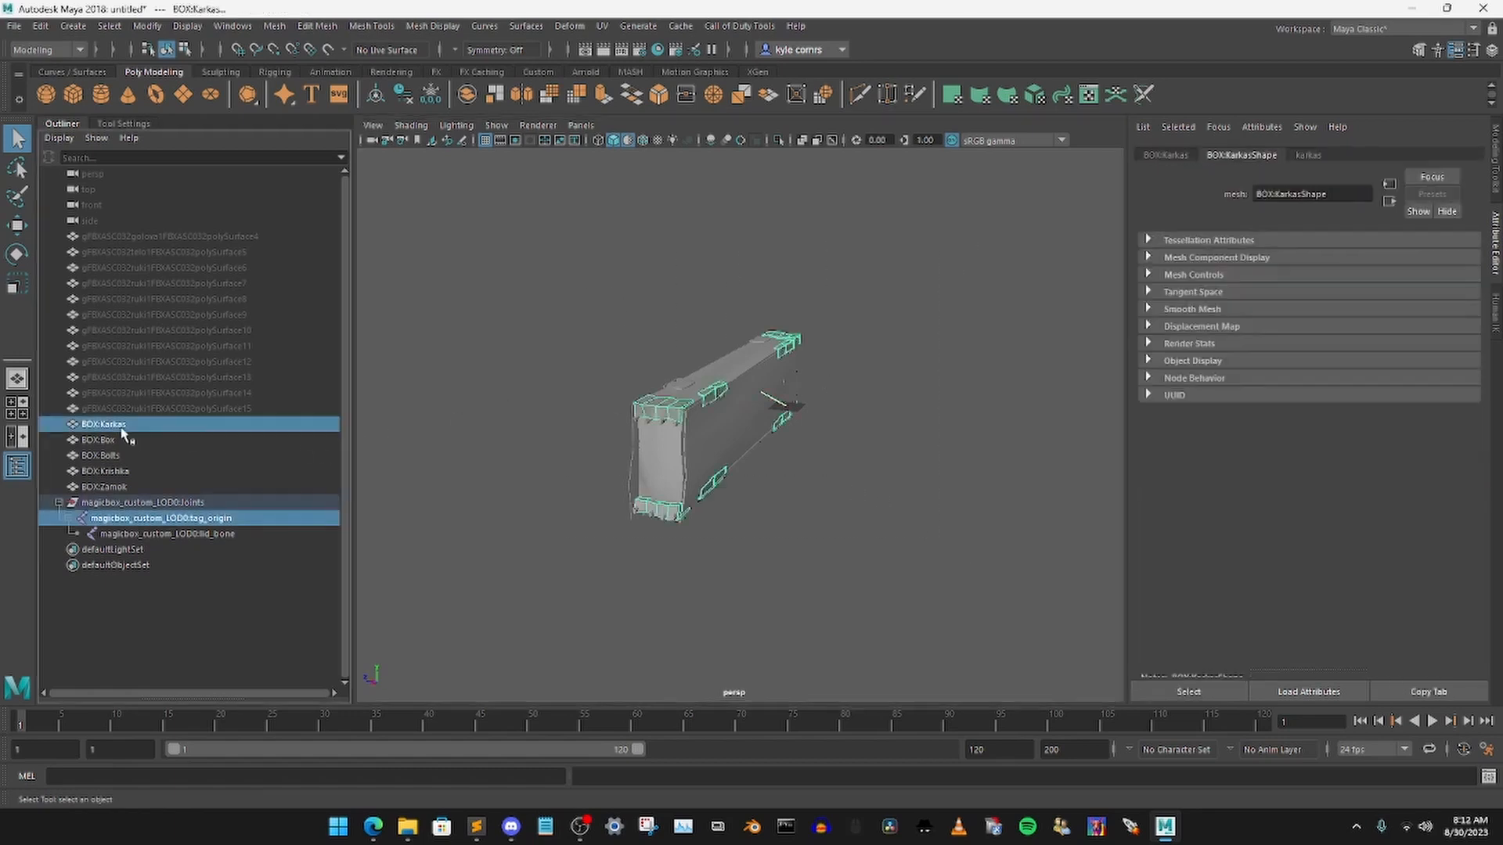
ctrl+click(126, 440)
ctrl+click(126, 455)
ctrl+click(133, 471)
ctrl+click(125, 487)
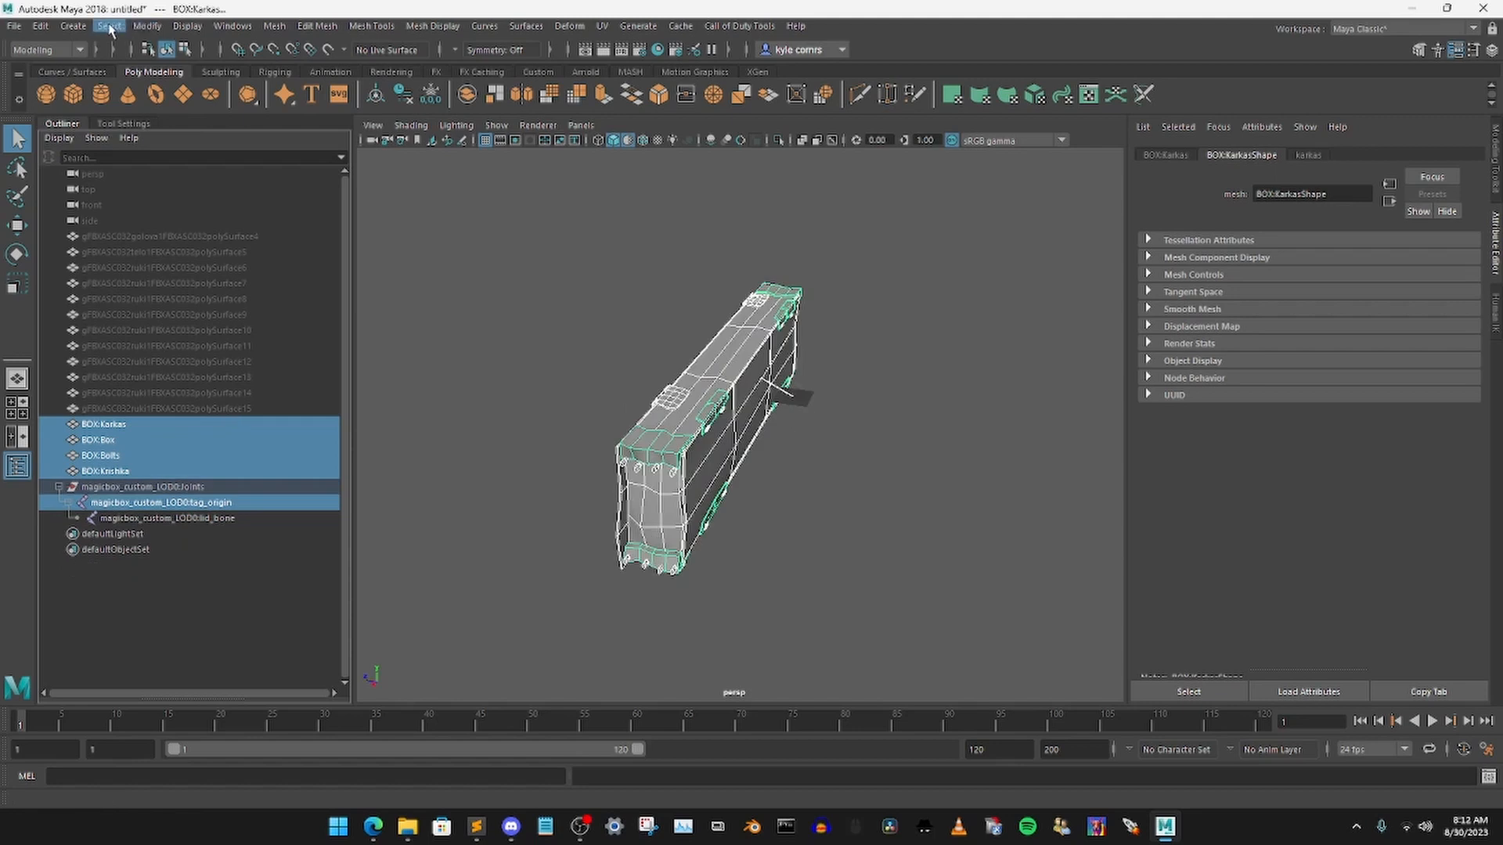
Step: Extend the selection to the full joint hierarchy and bind the BOX meshes to the tag_origin and lid_bone joints with Bind Skin
click(110, 29)
click(133, 87)
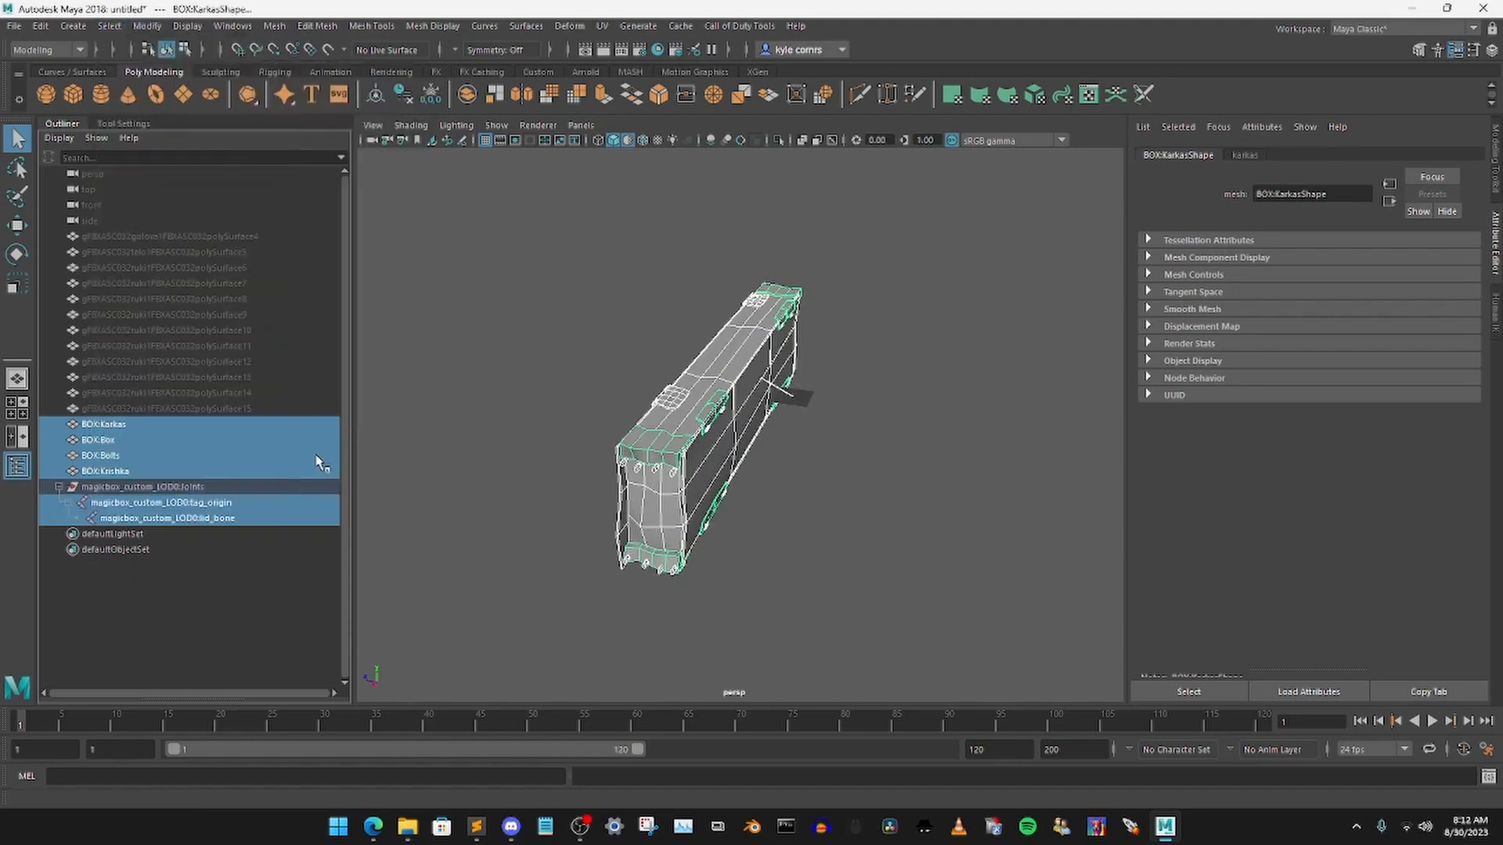
click(63, 49)
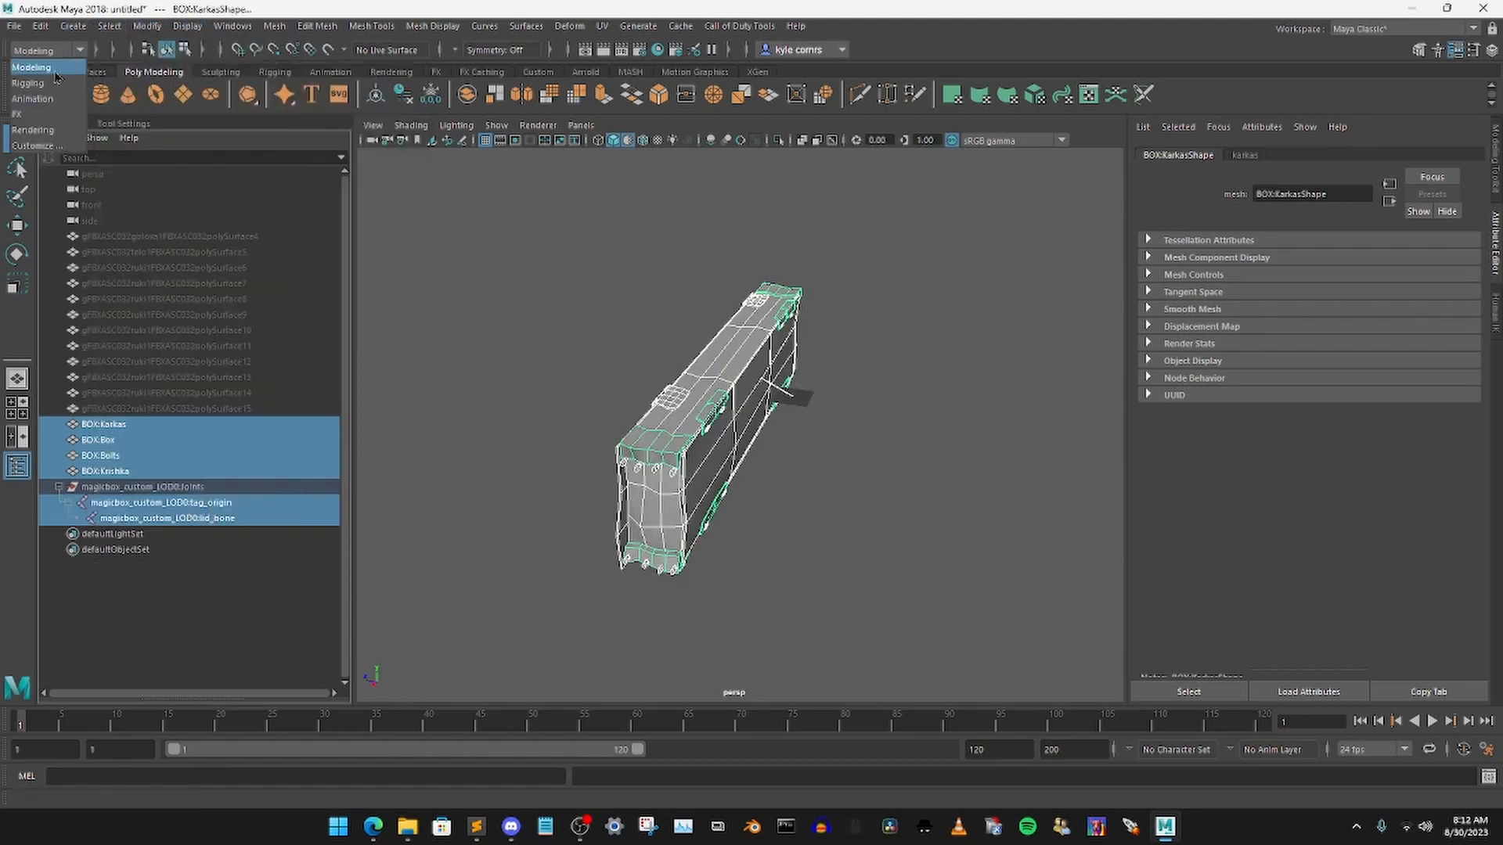
click(42, 87)
click(319, 26)
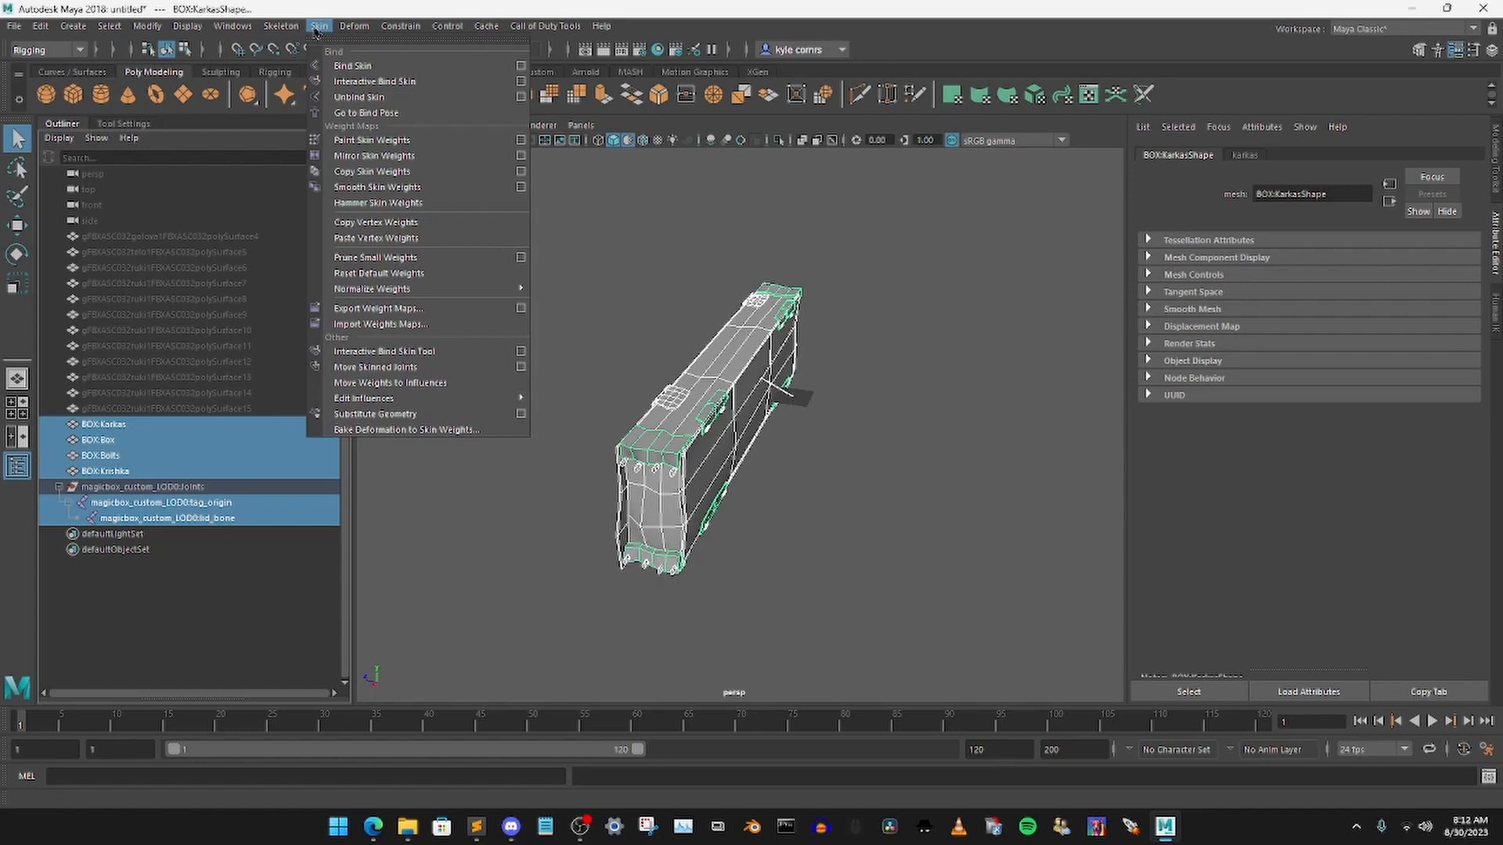
click(357, 68)
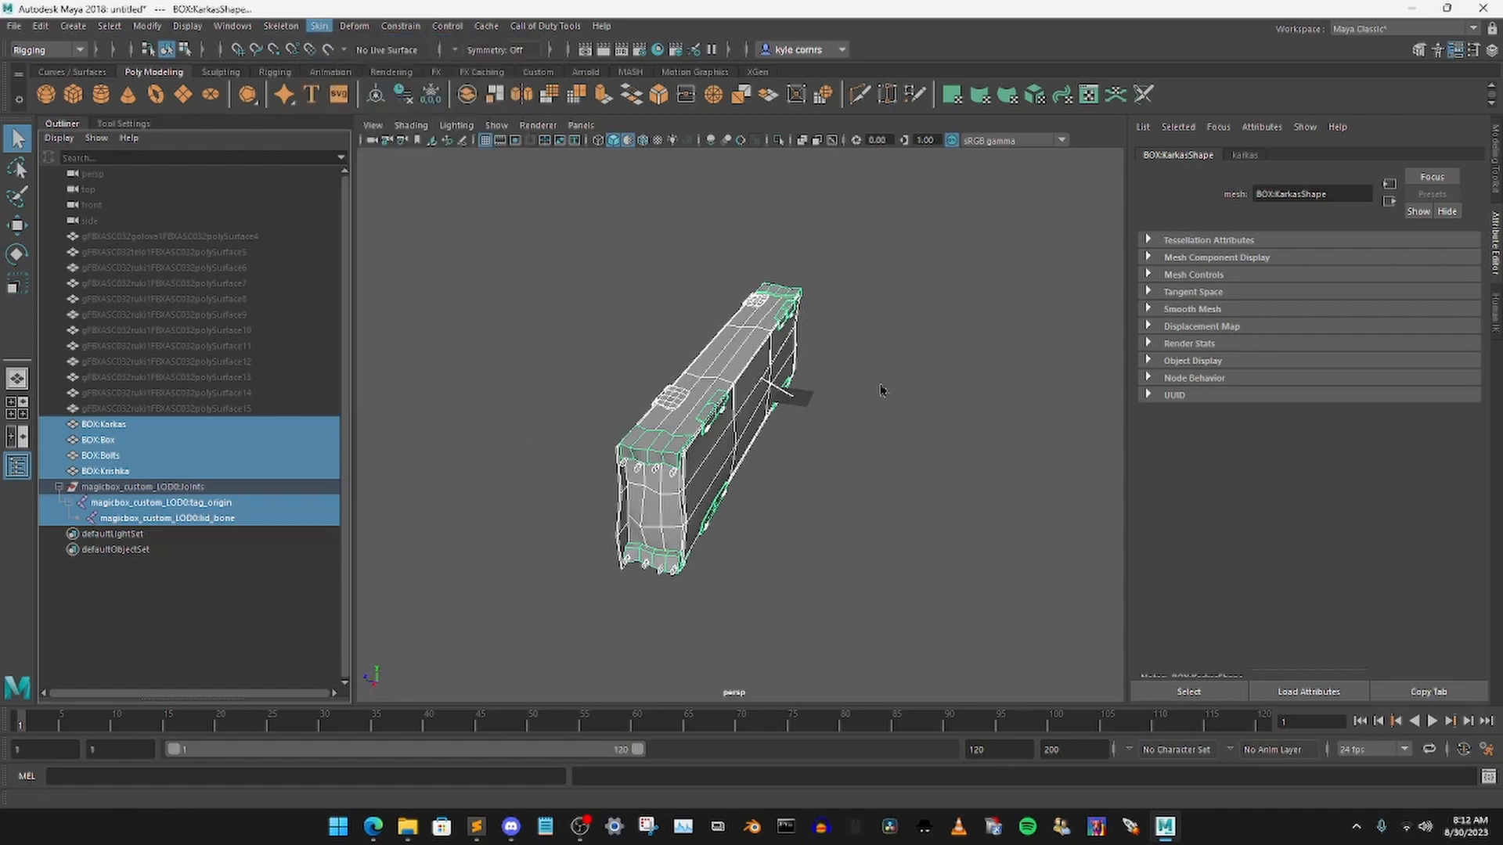
click(823, 384)
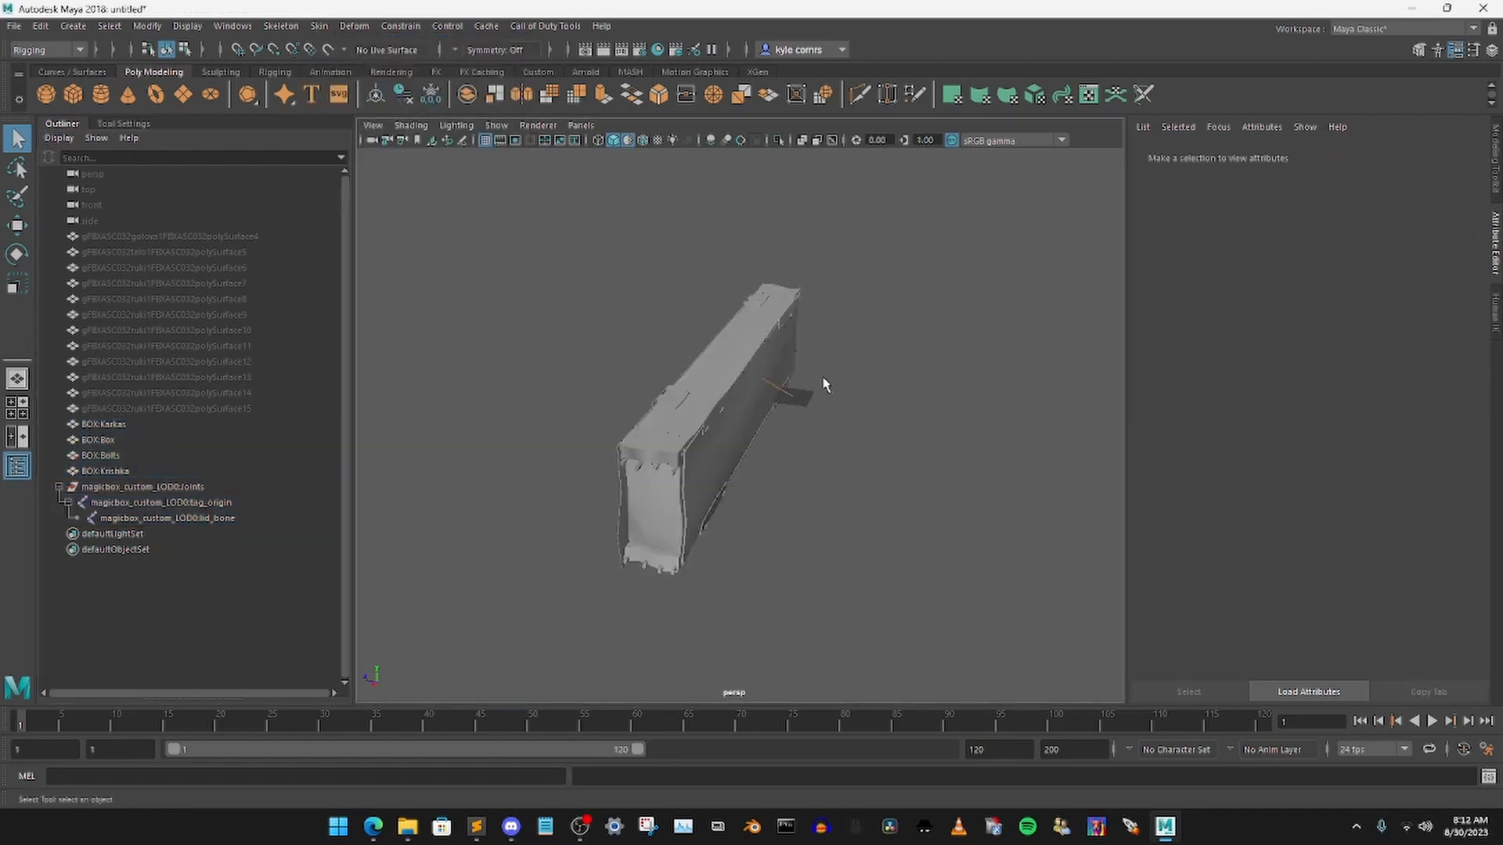
Step: Move the tag_origin joint to test the skin binding and inspect the box from its front side
click(195, 503)
key(w)
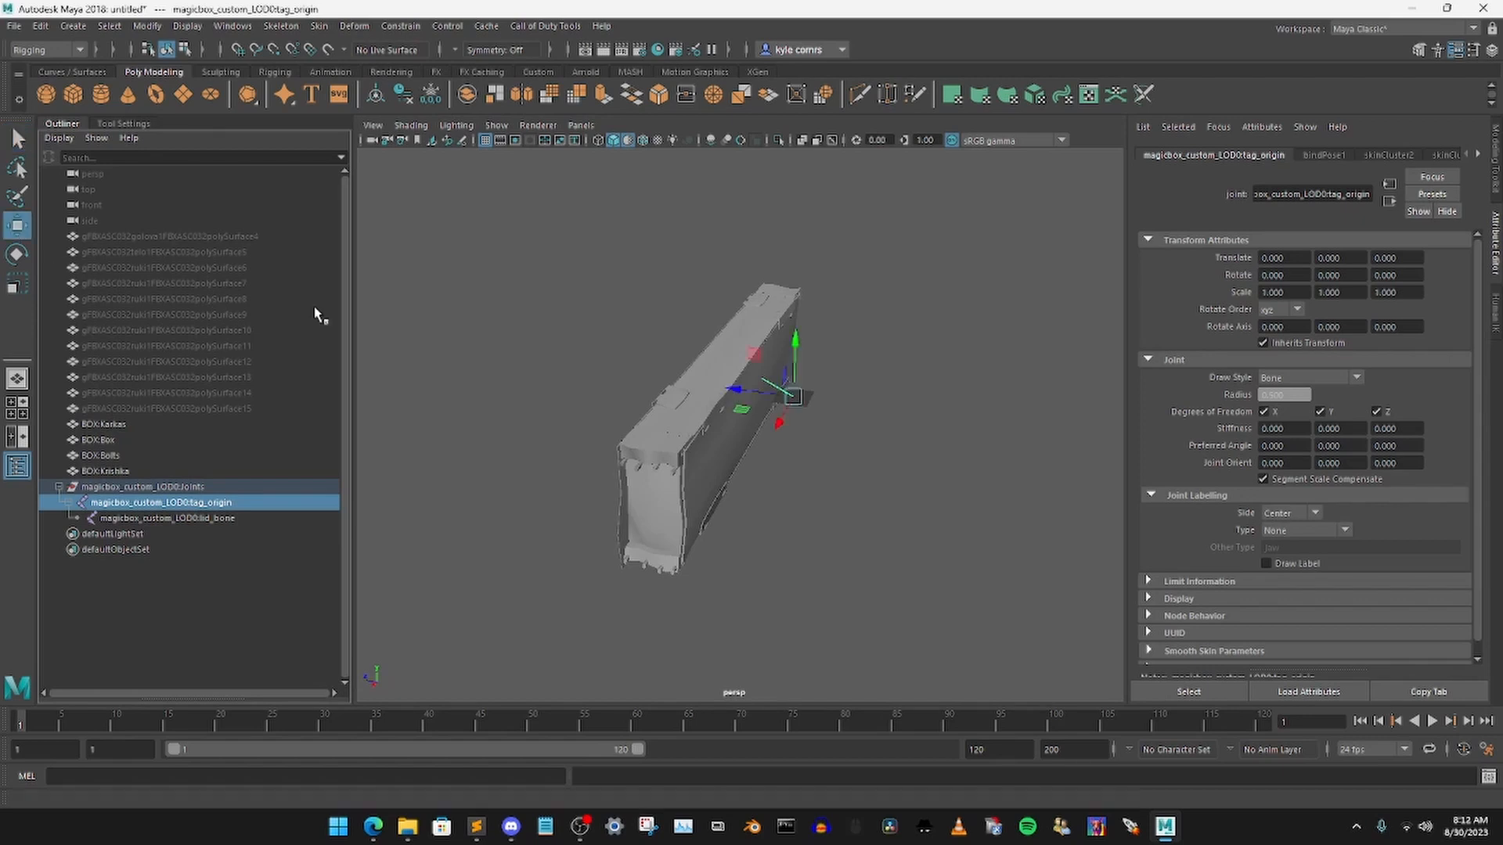
drag(739, 389, 608, 371)
click(732, 438)
alt+drag(732, 438, 952, 301)
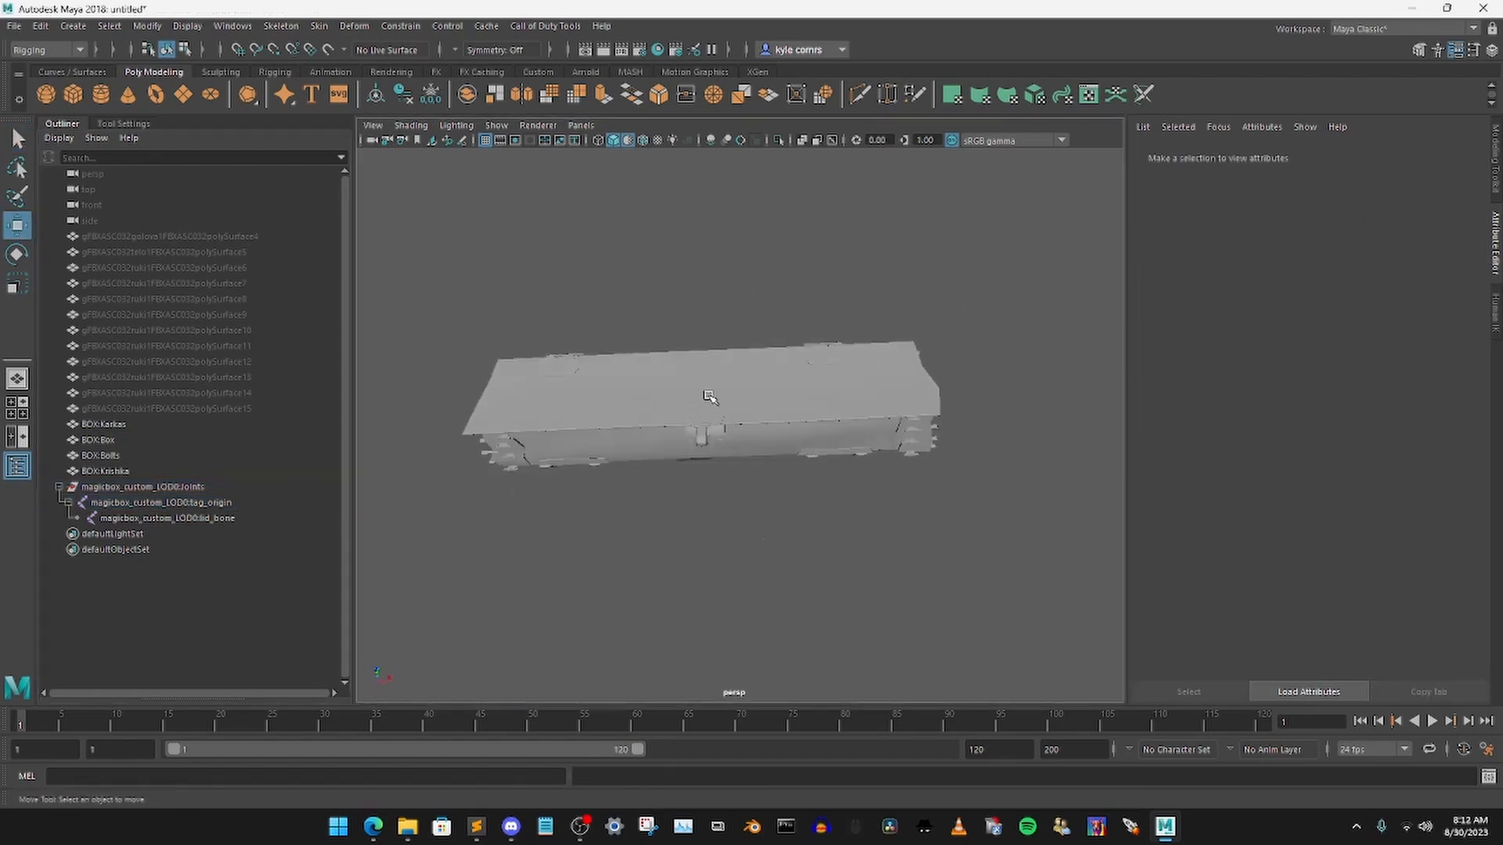
alt+drag(709, 398, 698, 371)
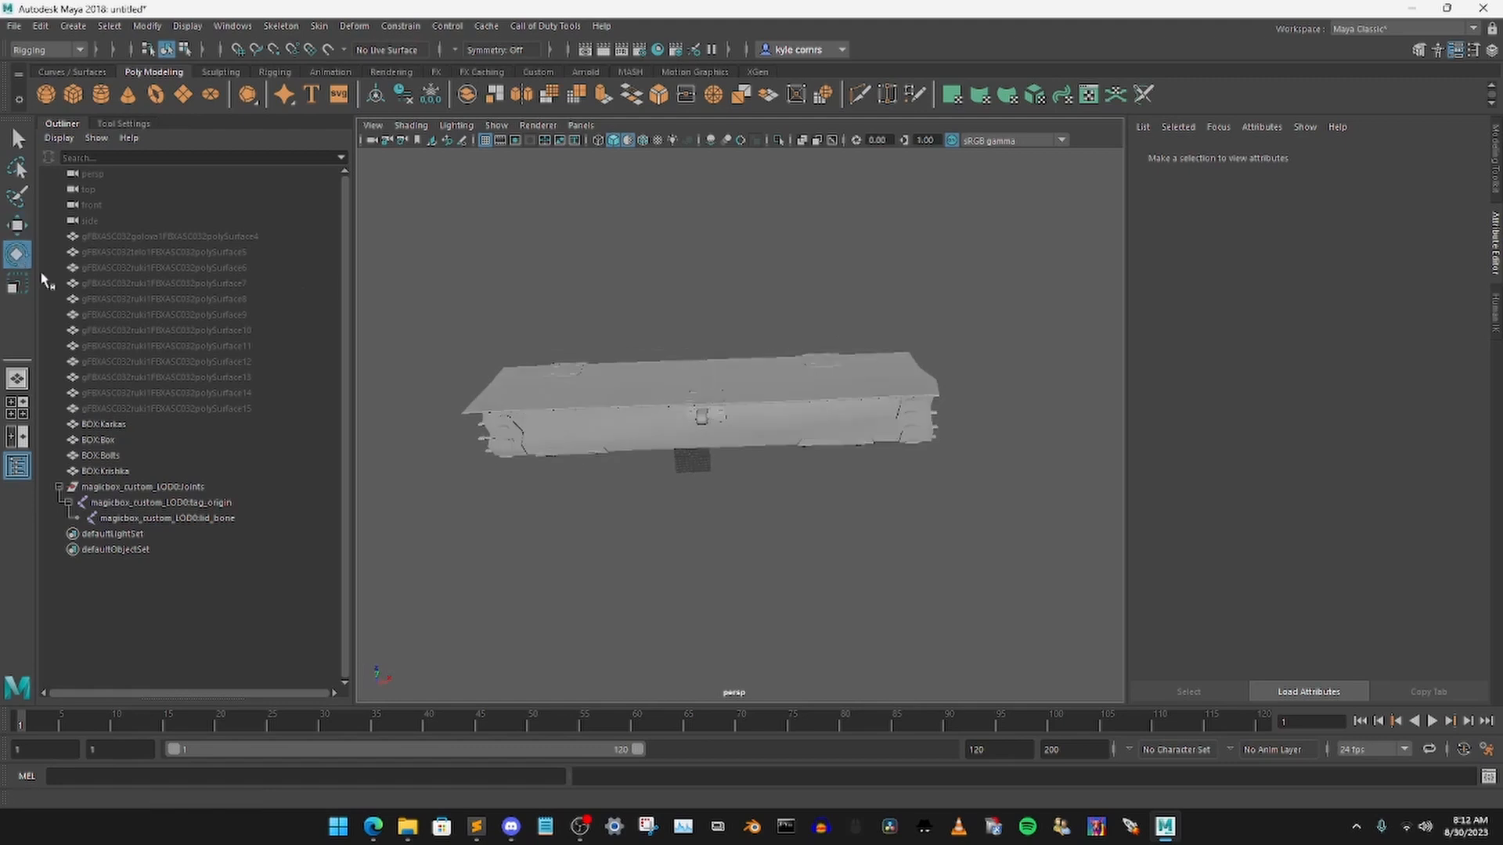
Step: Show the Modeling Toolkit and put the BOX:Krishka, BOX:Bolts and BOX:Box meshes into face selection mode
click(18, 246)
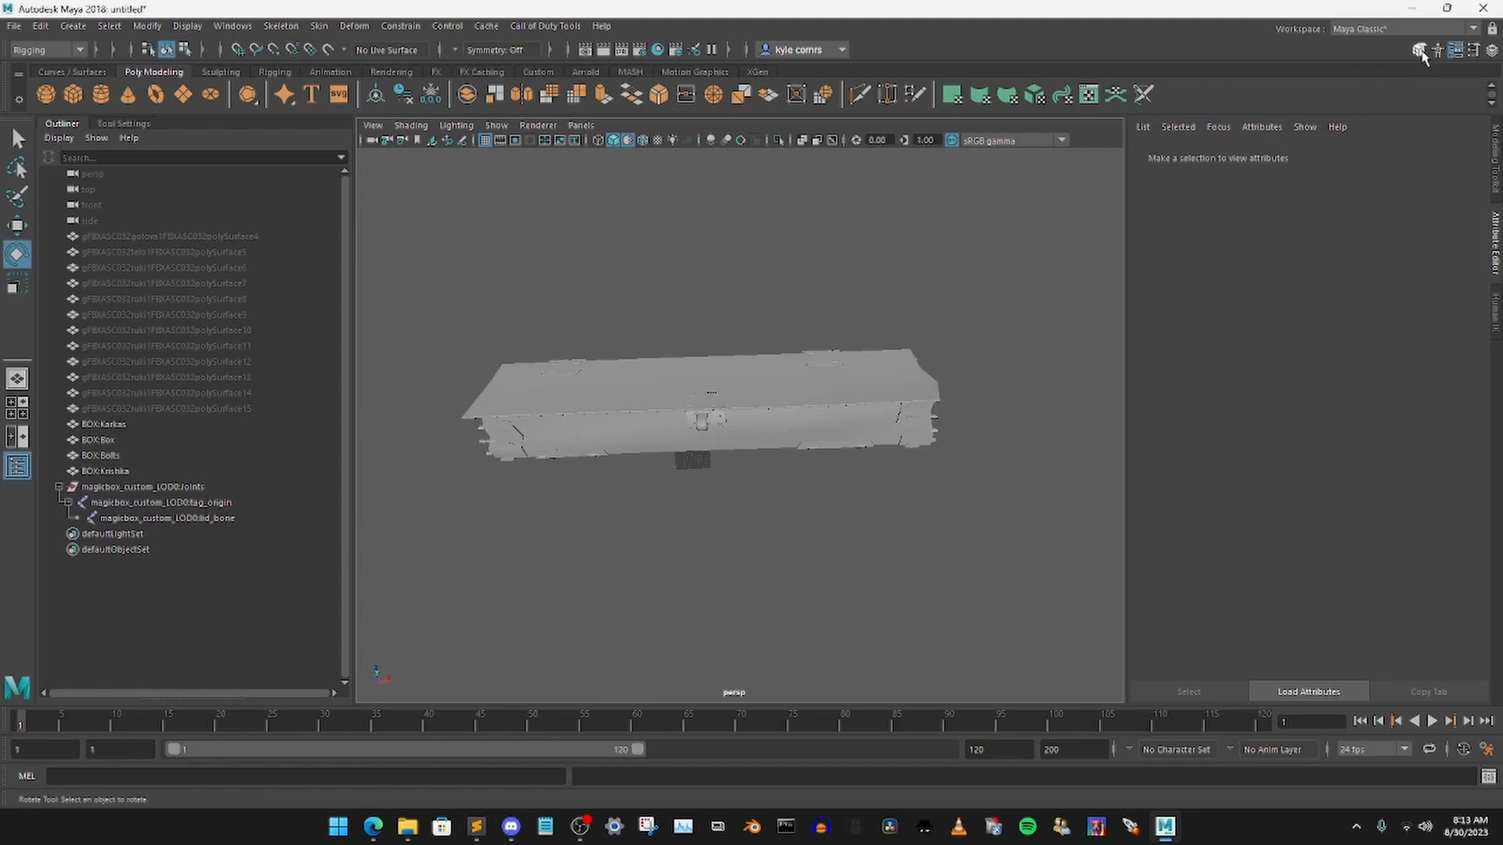
click(1419, 51)
drag(1282, 156, 1216, 156)
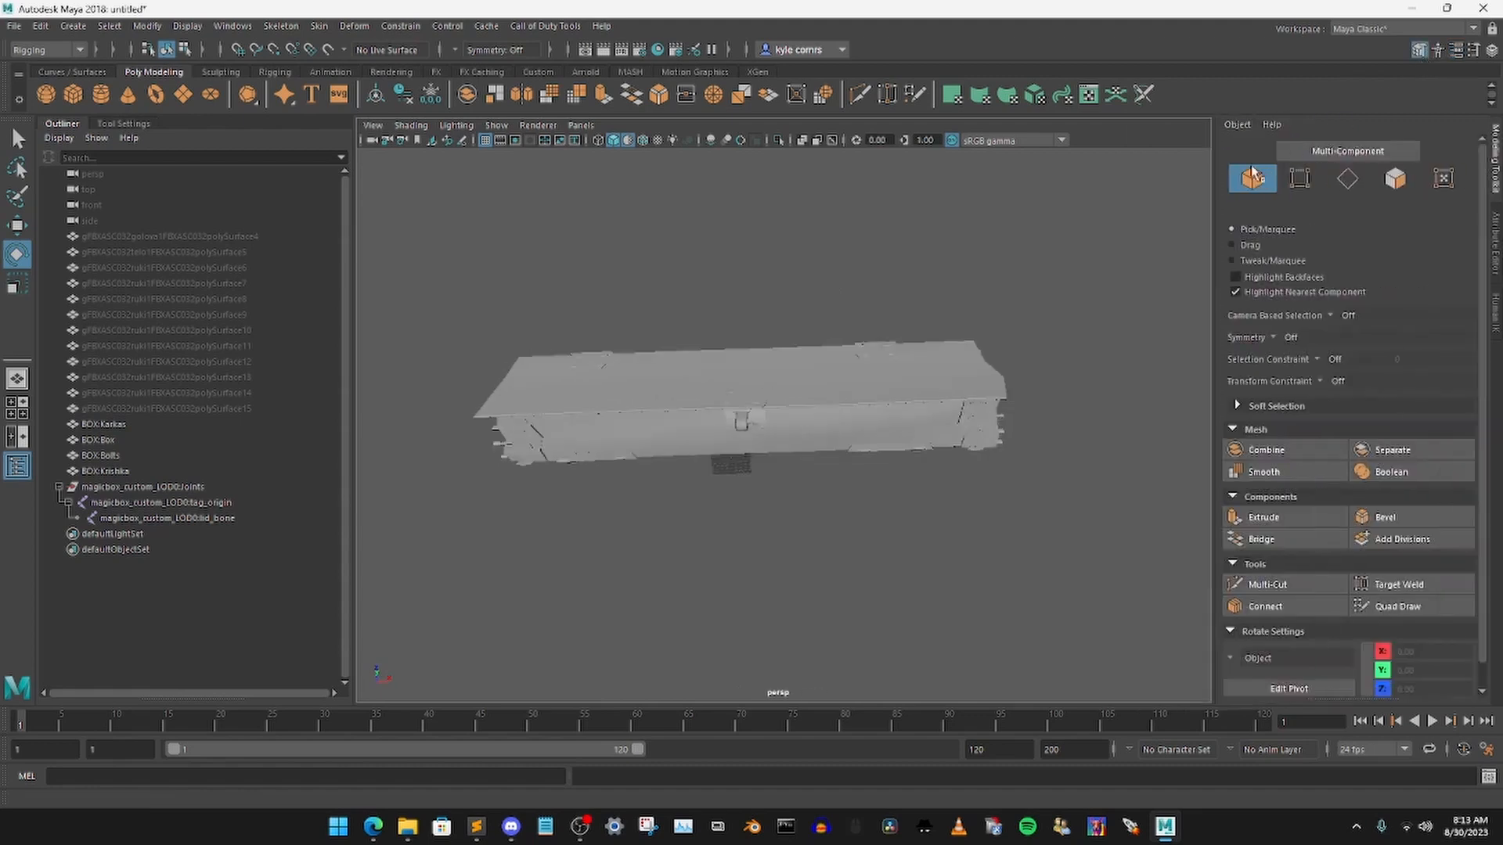
click(1394, 179)
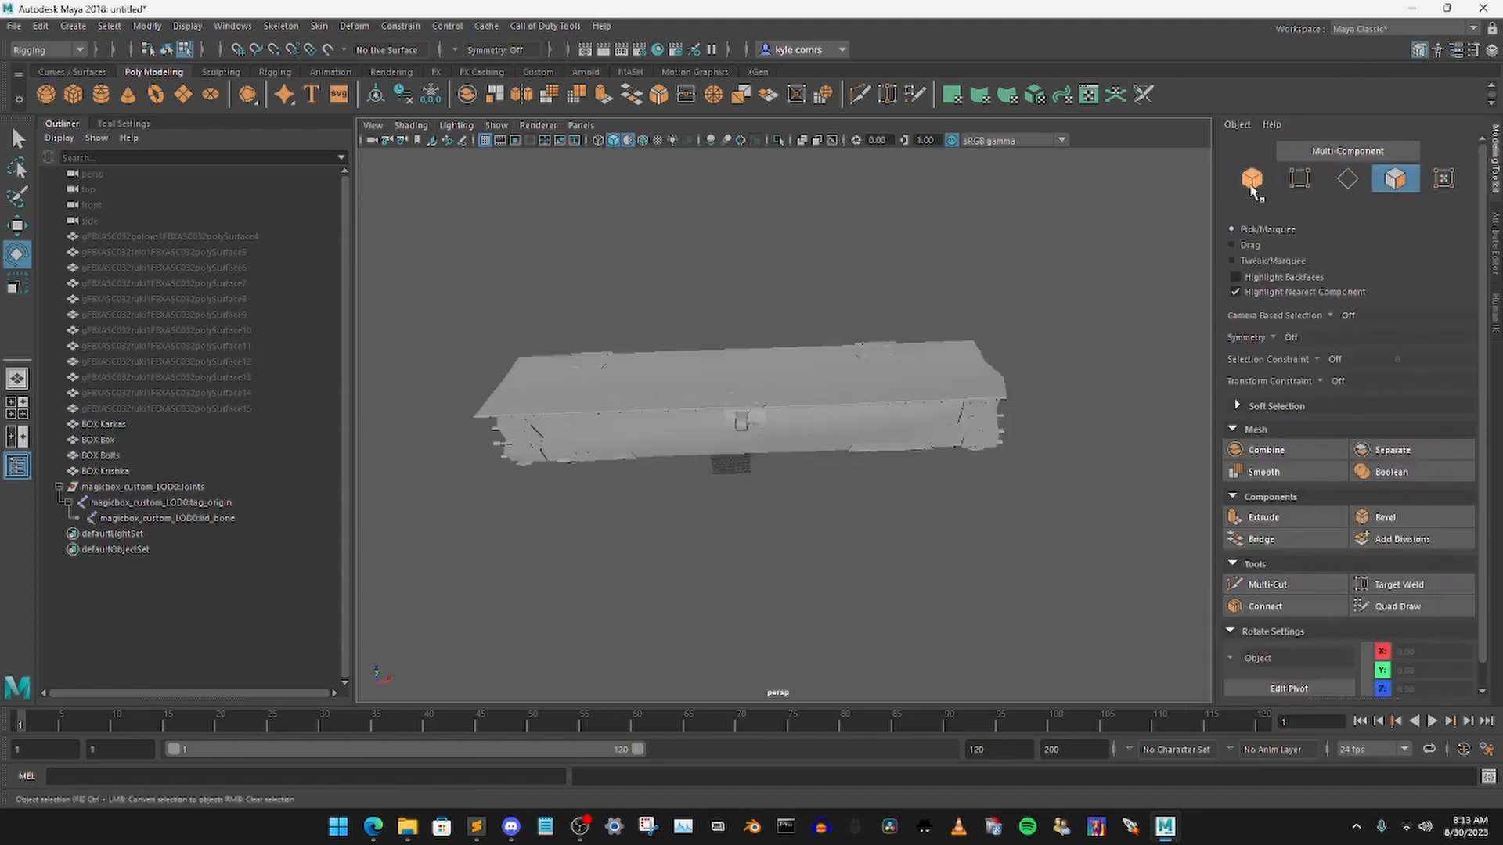
click(1251, 178)
click(145, 471)
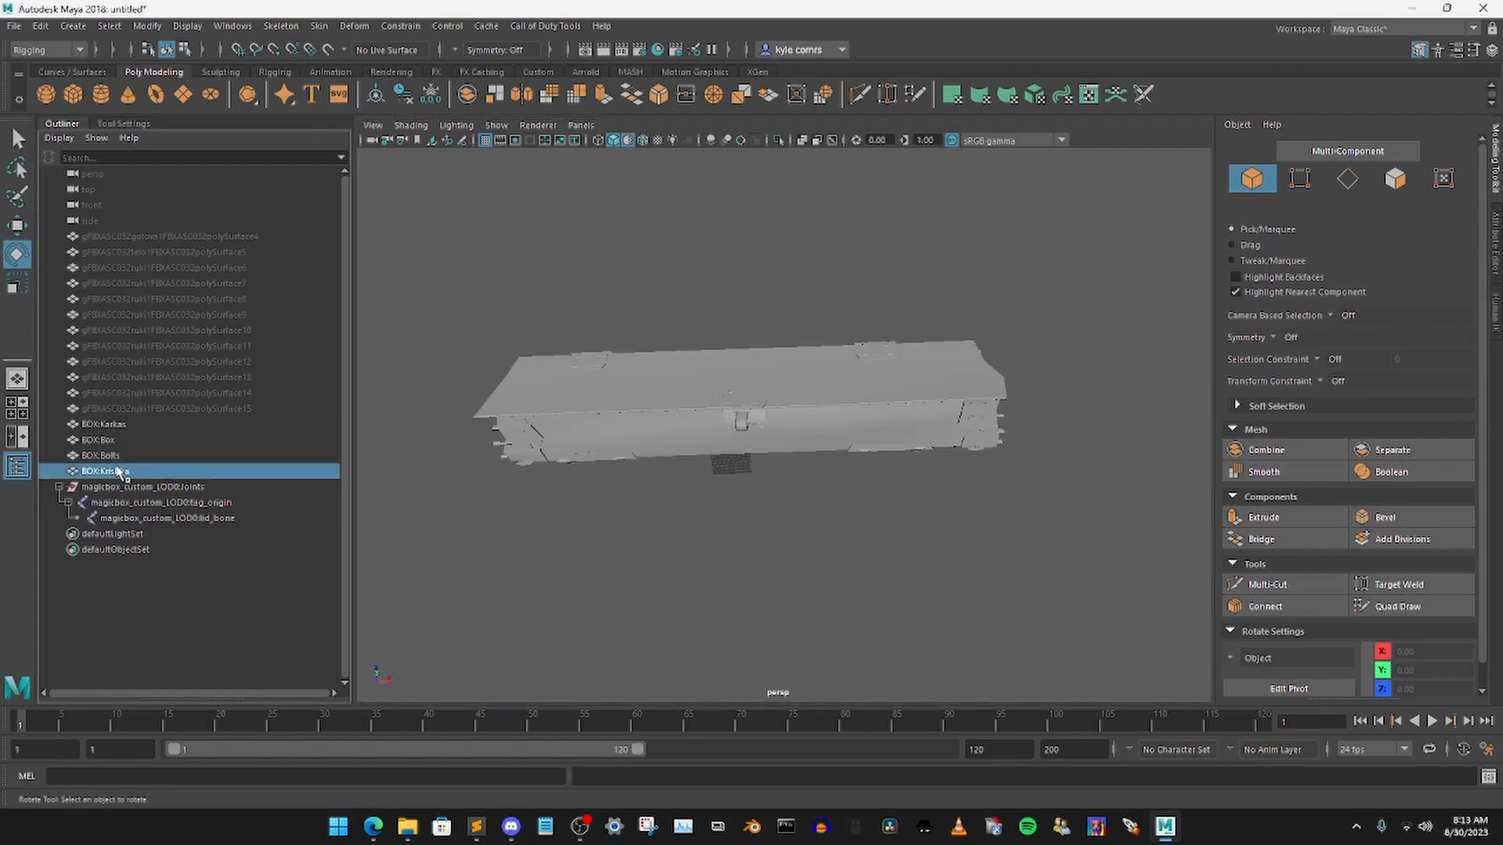
shift+click(113, 443)
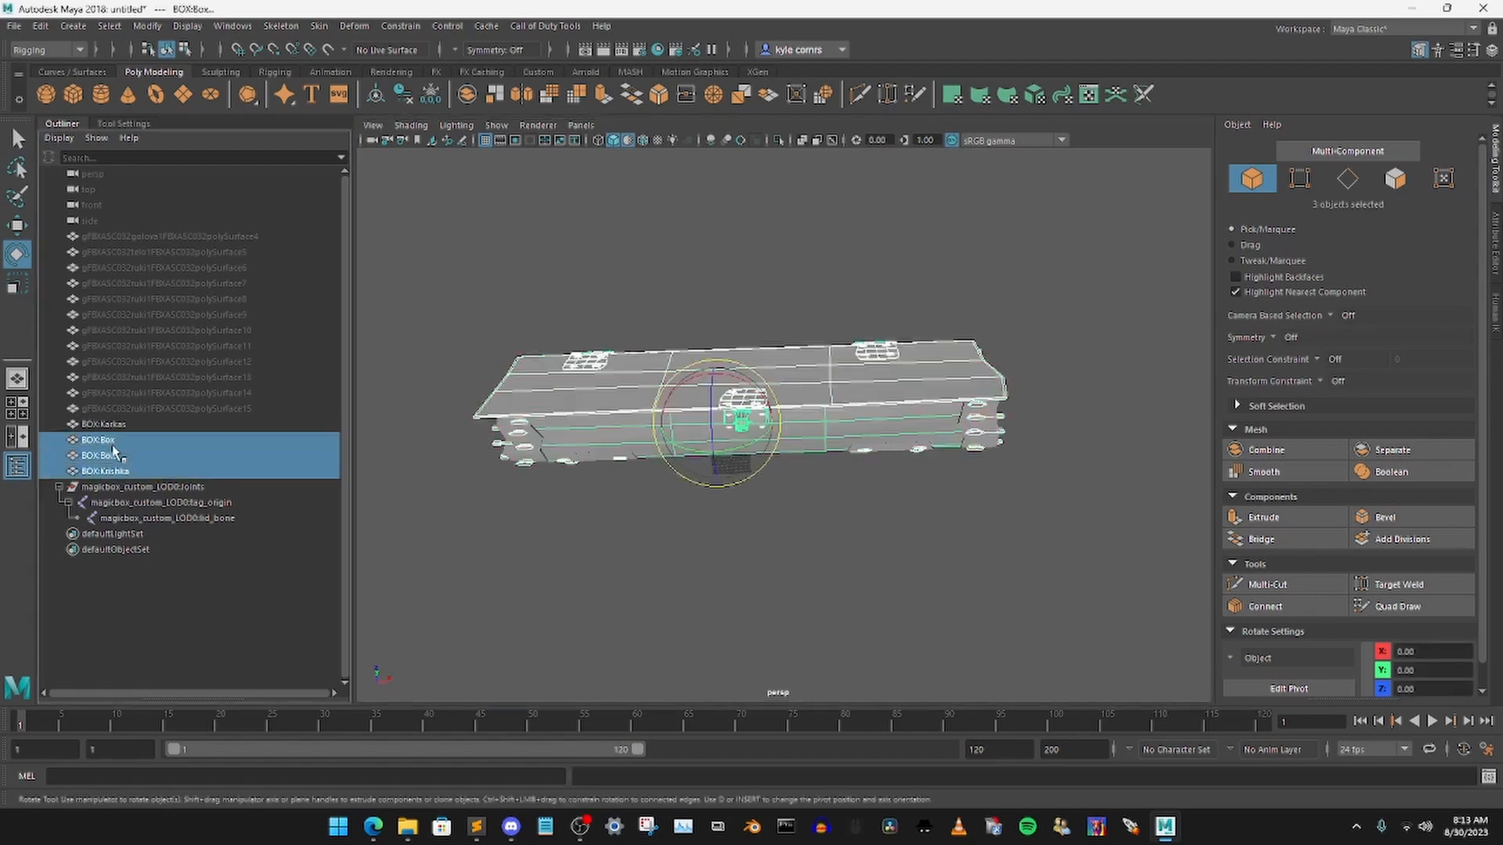
click(1394, 178)
key(q)
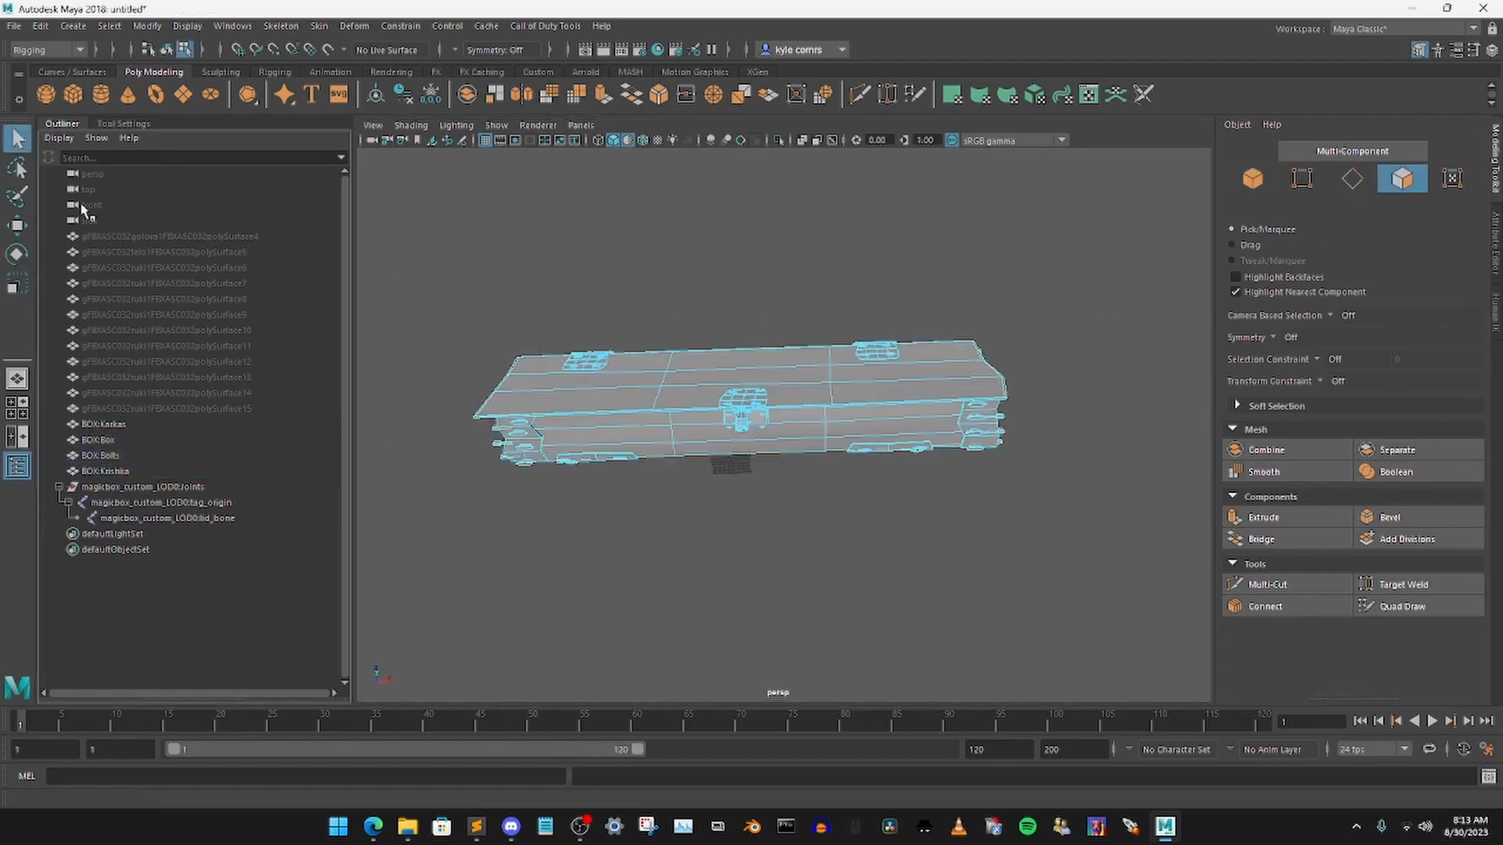
Step: Select all connected faces of the BOX:Krishka lid panel
click(756, 383)
alt+drag(755, 384, 785, 361)
scroll(785, 362, up, 1)
alt+middle_drag(717, 432, 819, 475)
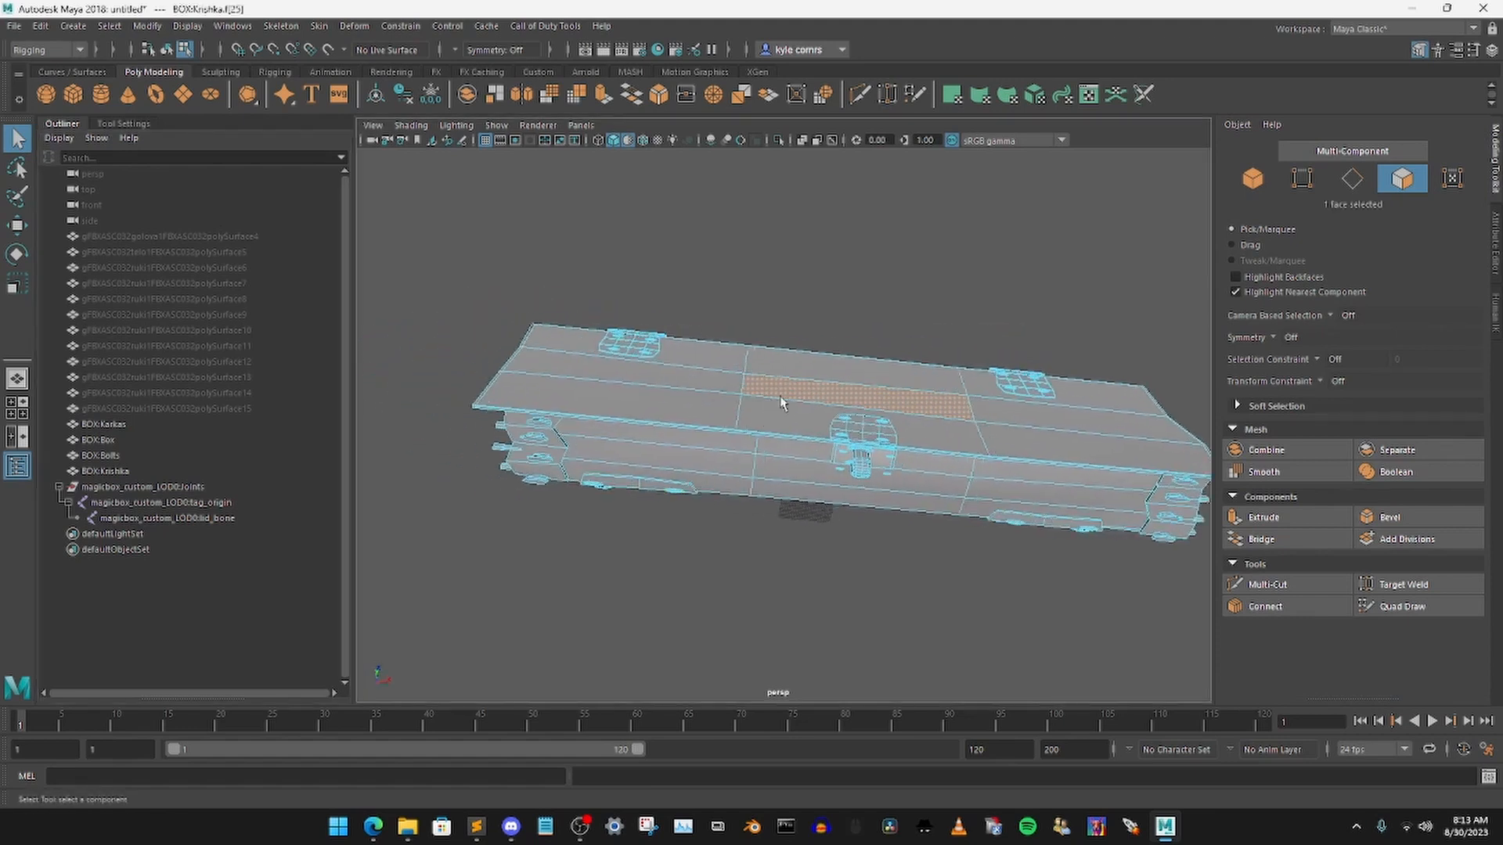
scroll(783, 401, up, 2)
double_click(625, 380)
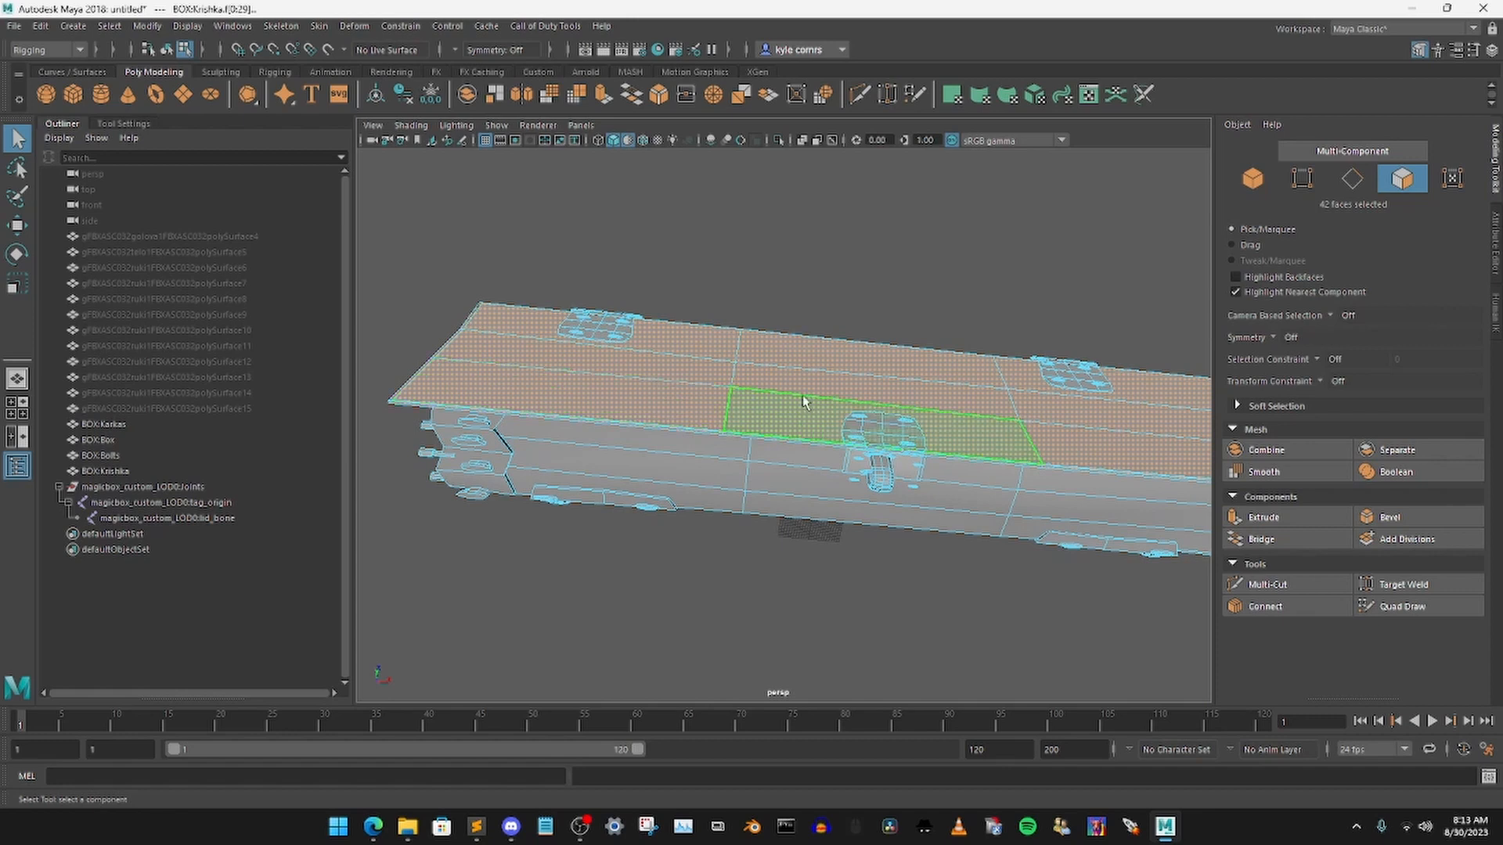
Step: Add the upper front clasp plate's bolts and plate faces to the lid face selection
alt+drag(805, 403, 889, 435)
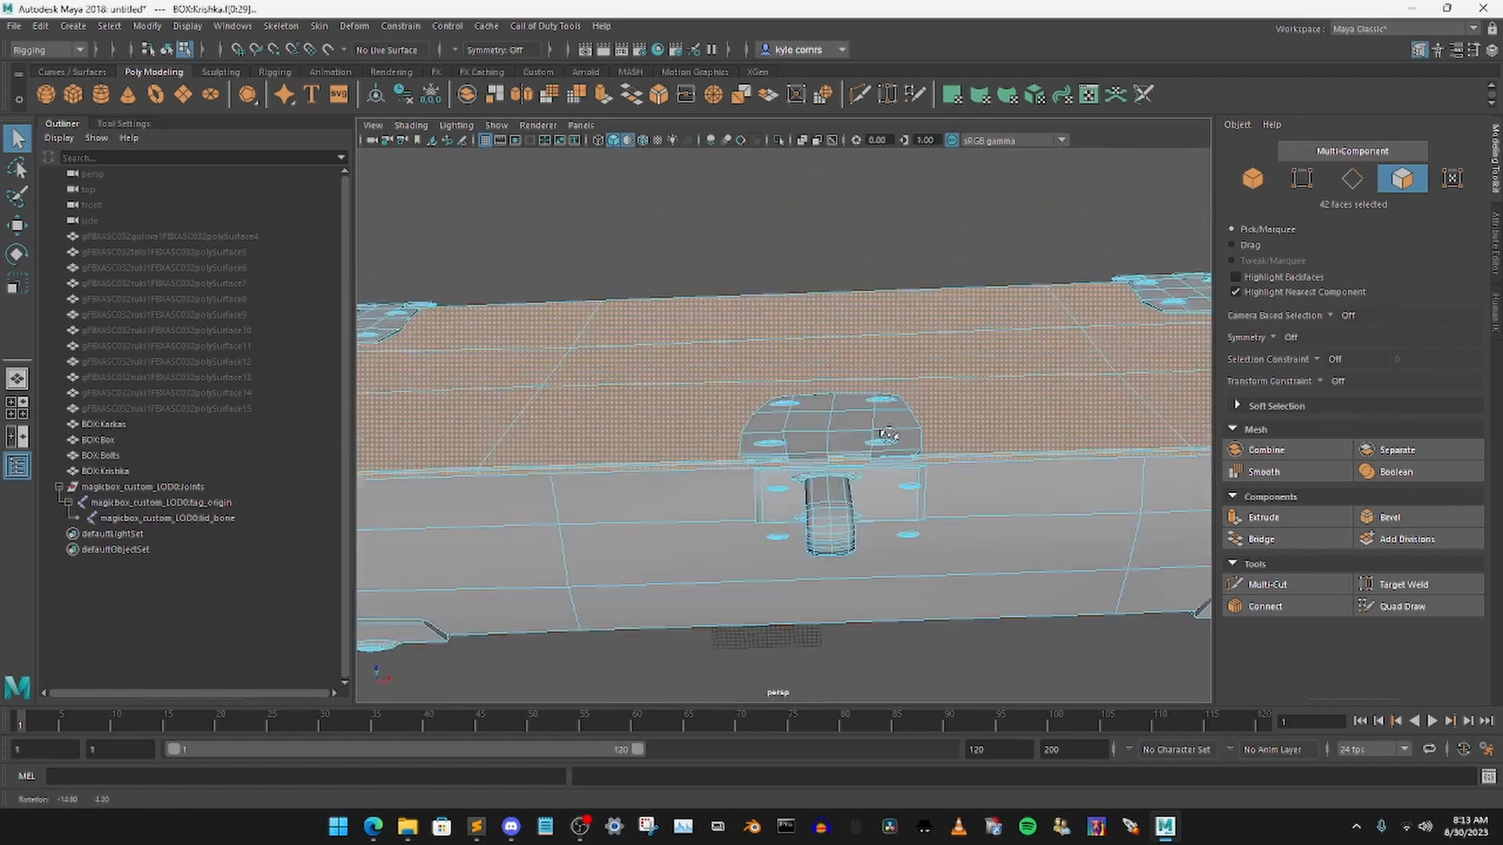
shift+double_click(783, 444)
shift+double_click(788, 410)
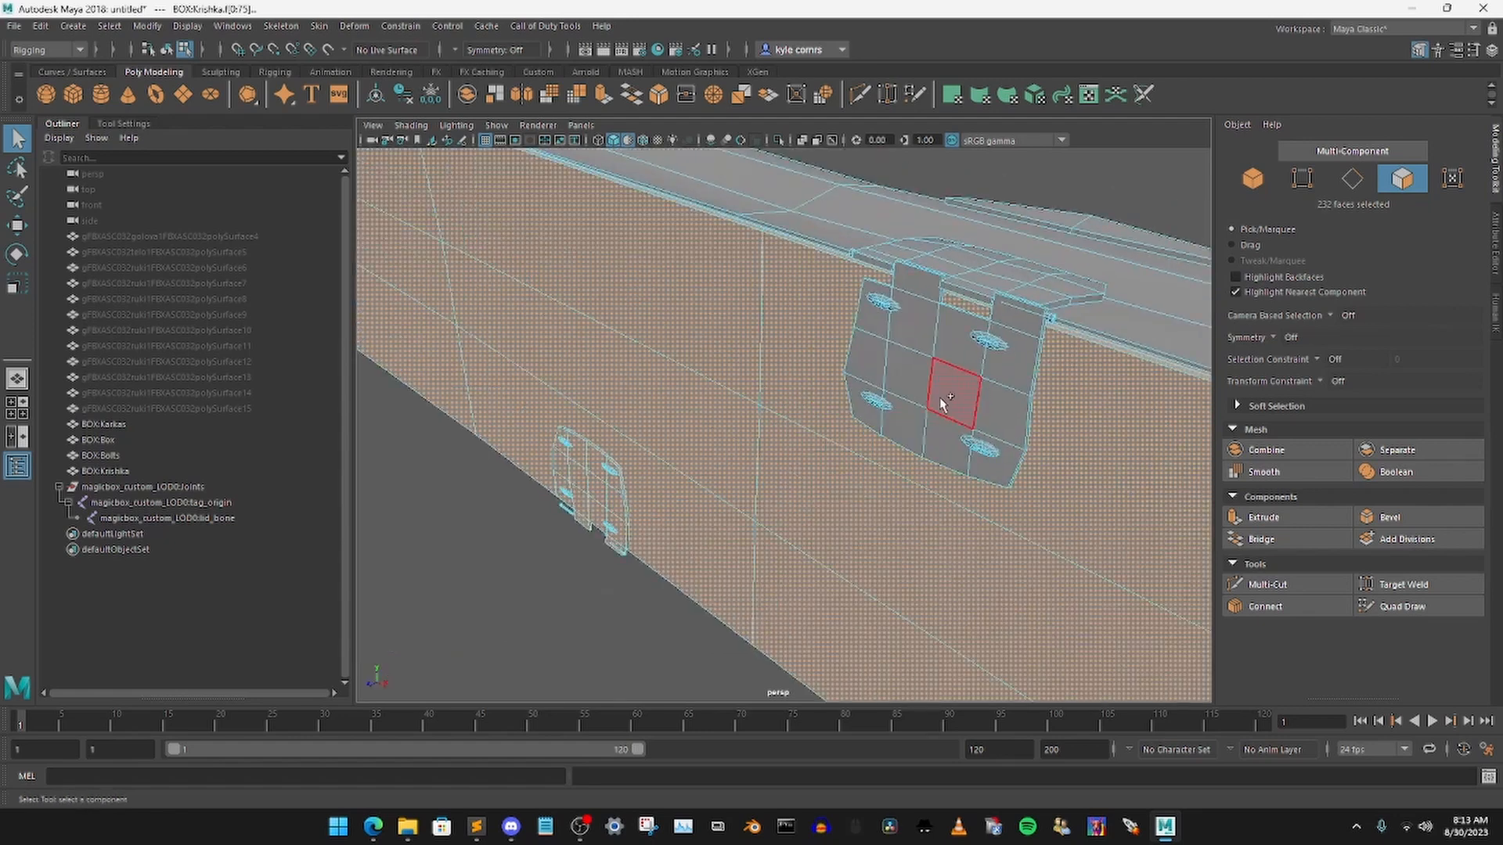
Step: Add the first rear hinge plate on the lid and its bolts to the face selection
shift+double_click(940, 401)
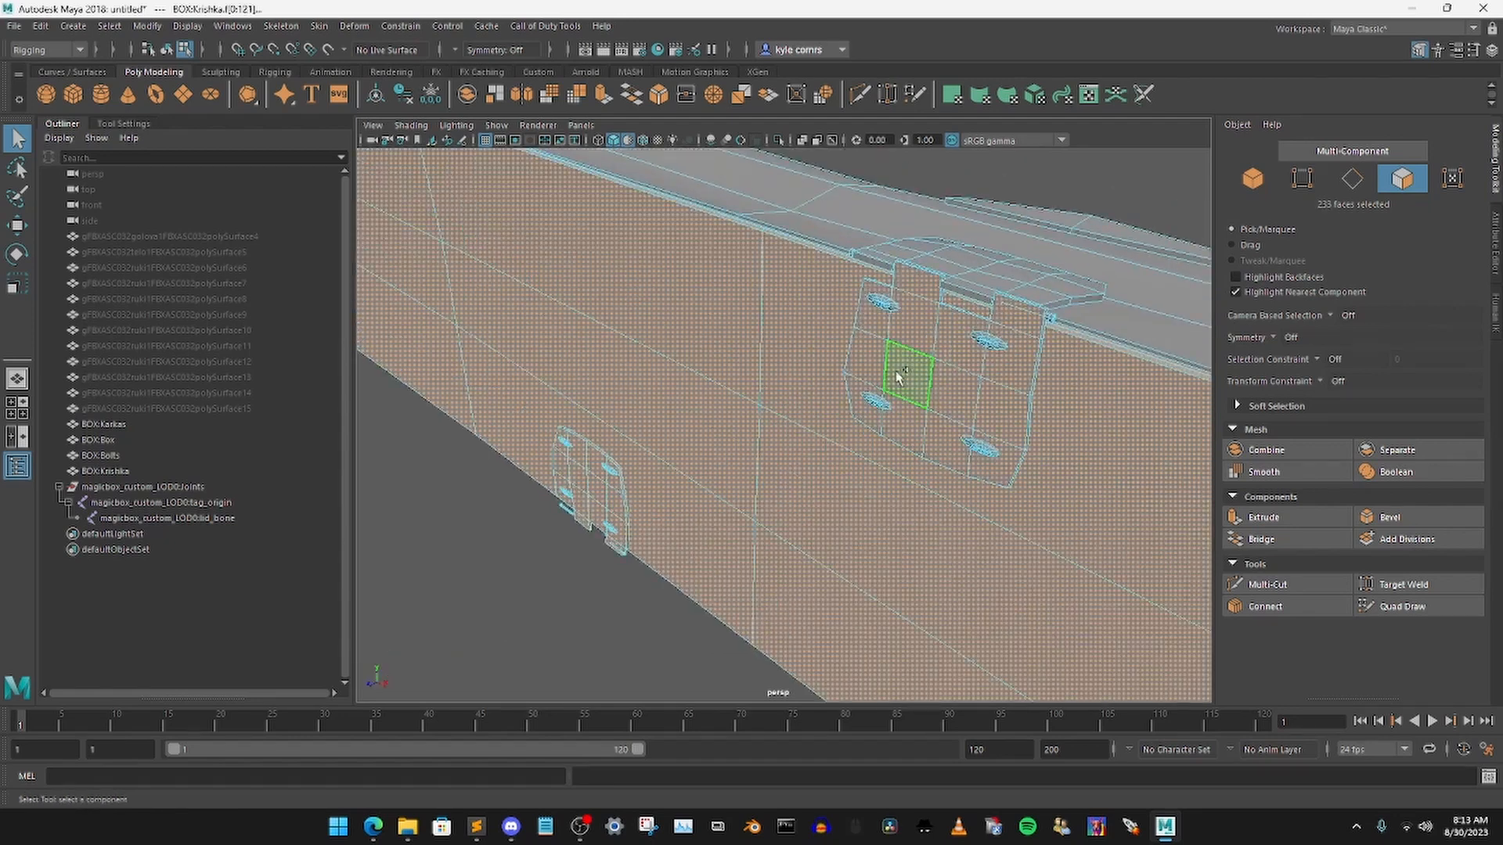
shift+double_click(995, 335)
shift+double_click(979, 448)
shift+double_click(875, 404)
shift+double_click(875, 405)
Step: Add the other rear hinge plate on the lid and its bolts to the face selection
mouse_move(1025, 305)
alt+mouse_down()
mouse_move(900, 352)
mouse_move(1054, 313)
alt+mouse_up()
alt+middle_drag(853, 335, 1002, 320)
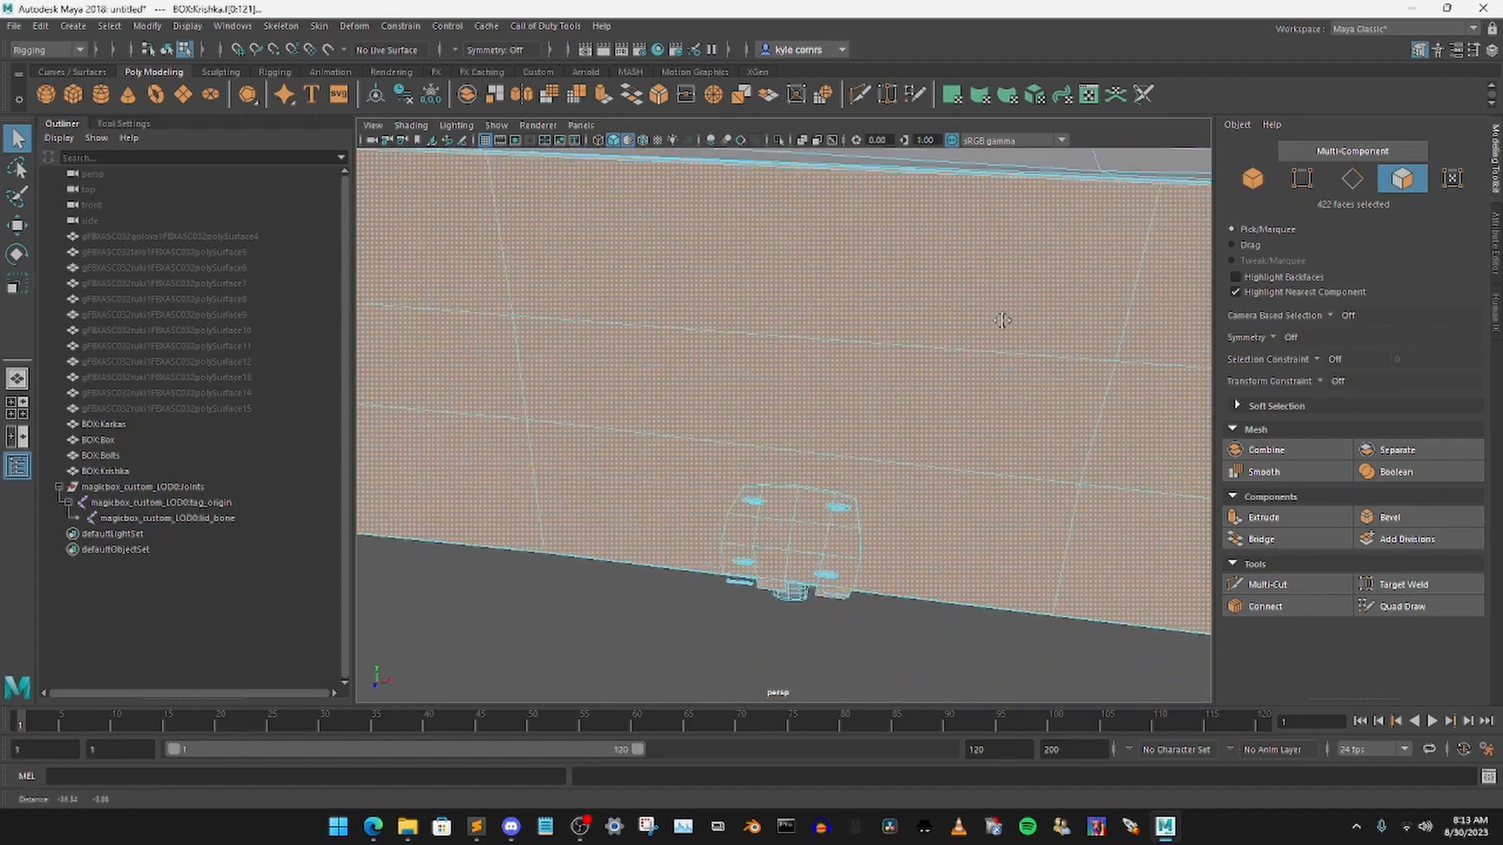
alt+right_drag(1002, 320, 806, 318)
alt+drag(805, 319, 728, 336)
alt+right_drag(728, 336, 805, 475)
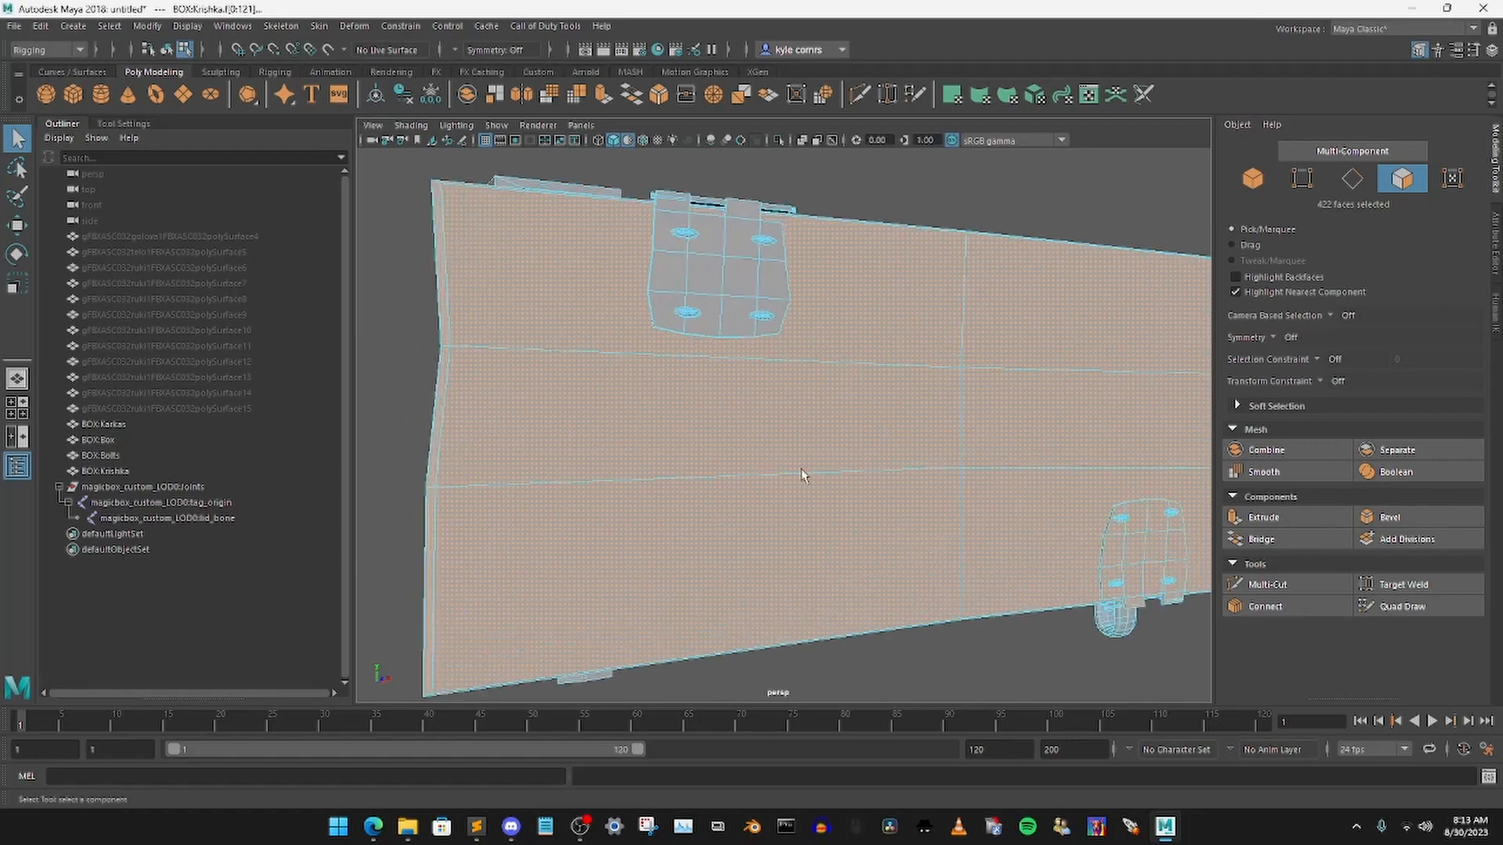
alt+middle_drag(762, 296, 782, 409)
shift+double_click(730, 385)
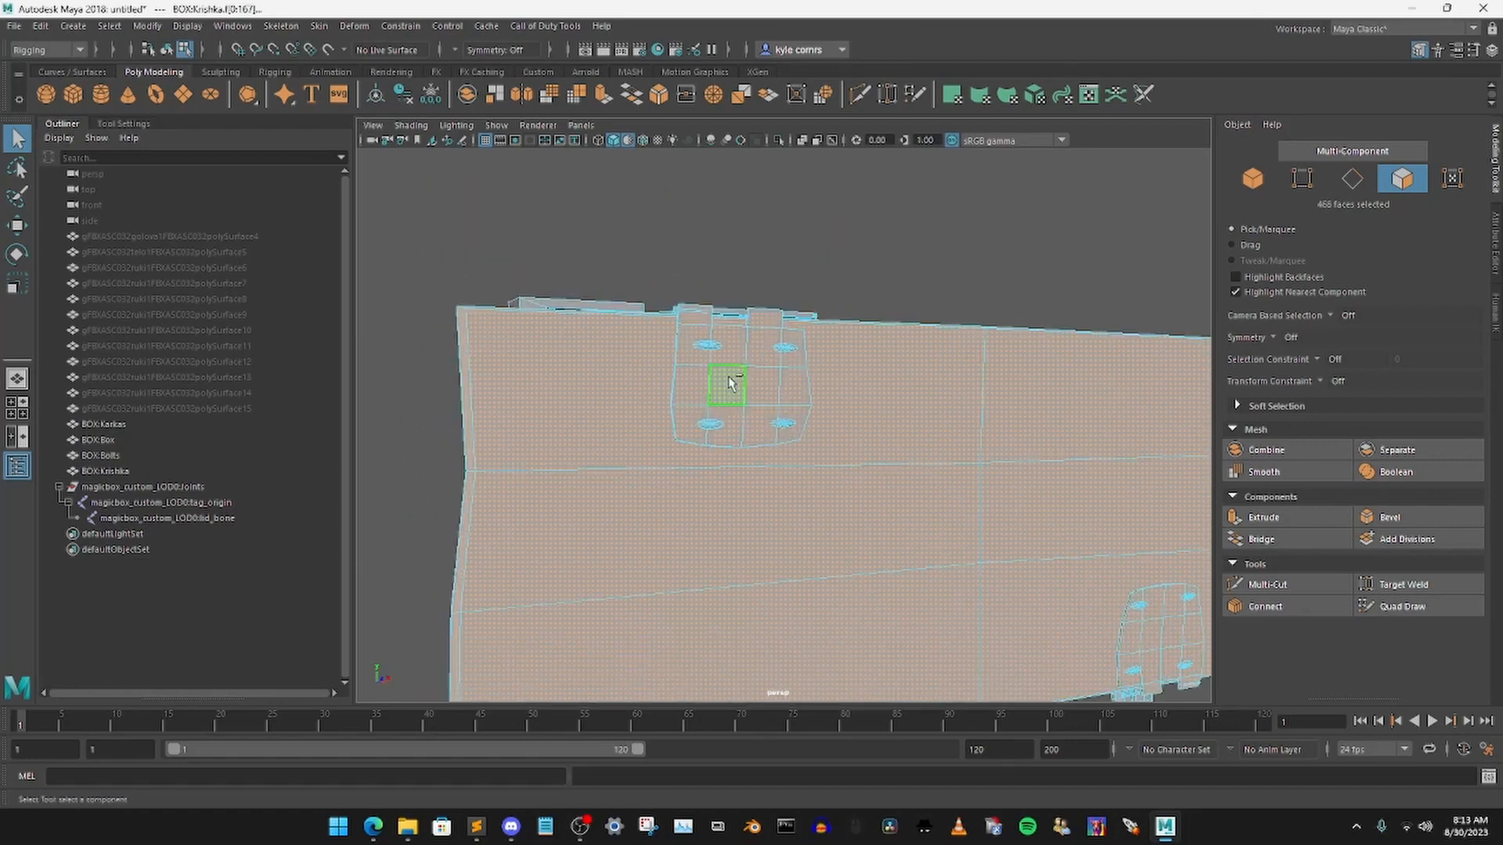
shift+double_click(789, 356)
Step: Check the selected lid, clasp and hinge faces and convert the face selection to vertices
alt+drag(768, 415, 806, 446)
alt+drag(888, 429, 889, 373)
scroll(889, 373, down, 10)
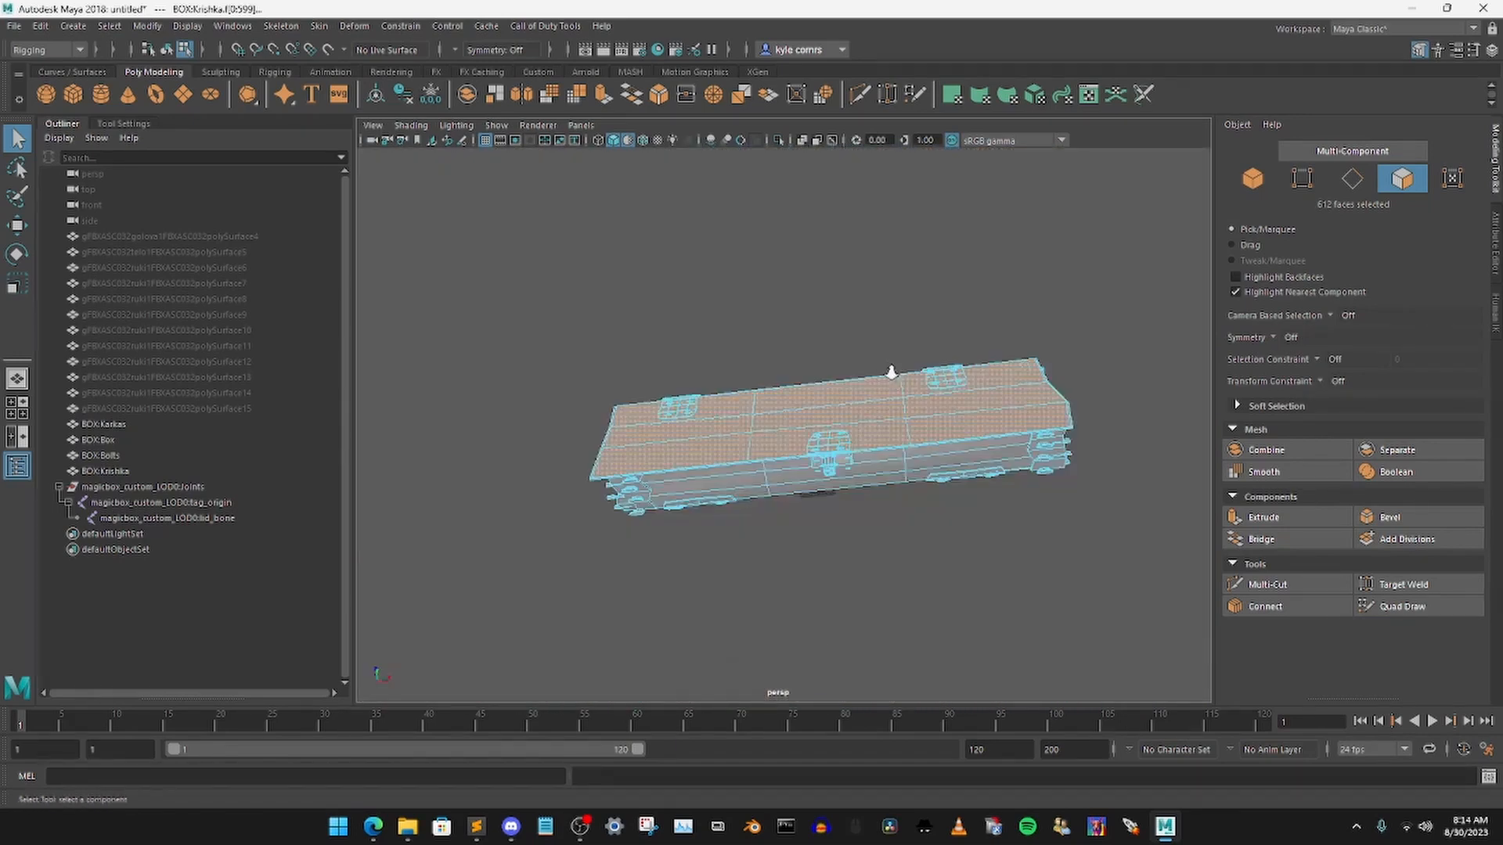
scroll(889, 373, up, 5)
alt+drag(900, 562, 873, 493)
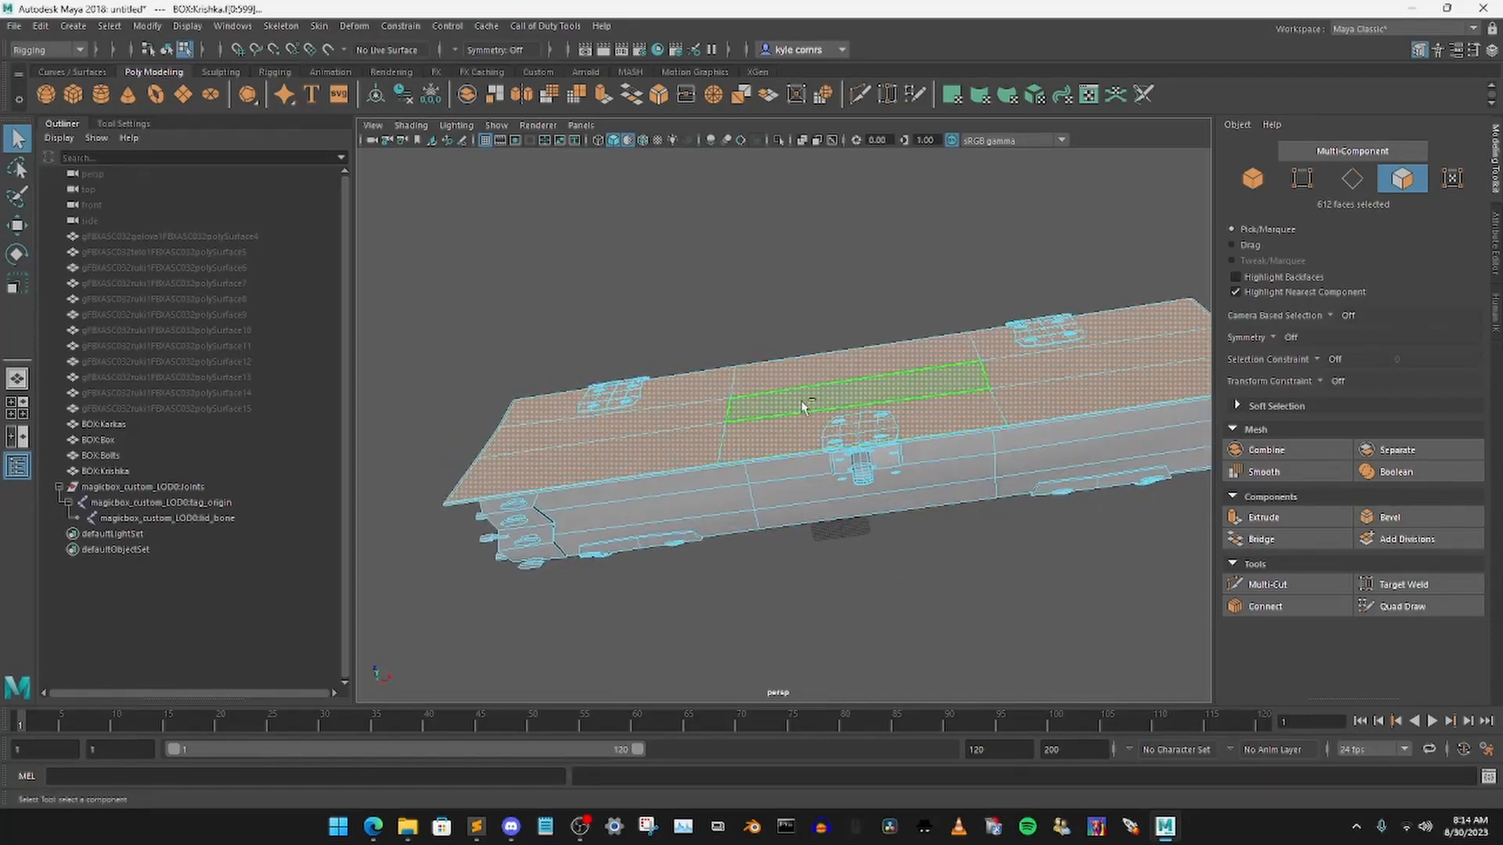
ctrl+right_drag(776, 404, 640, 407)
Step: Activate the Paint Skin Weights tool for the selected lid vertices and display its tool settings
click(319, 27)
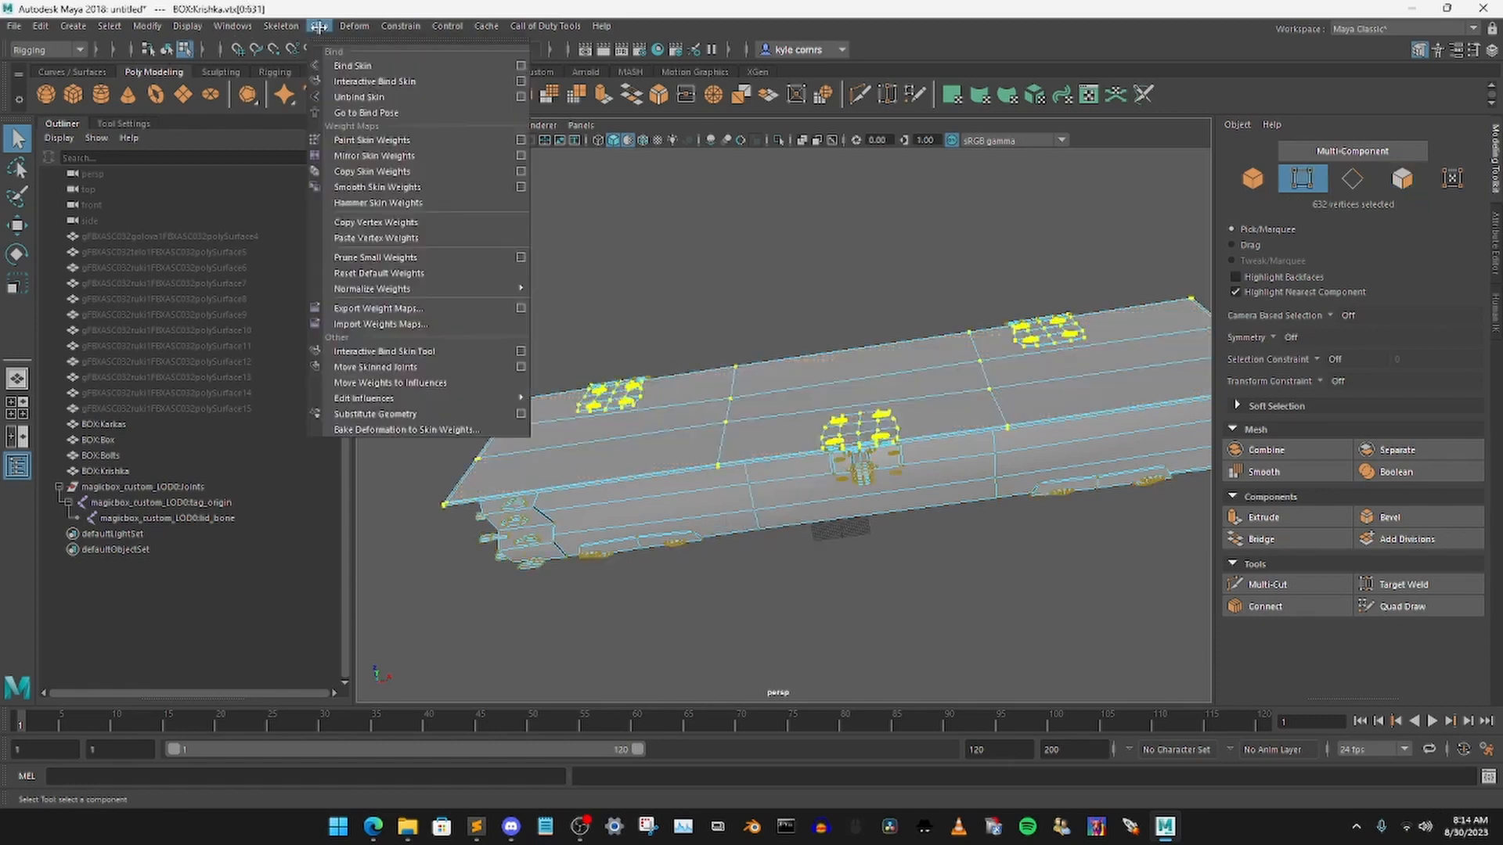
click(400, 141)
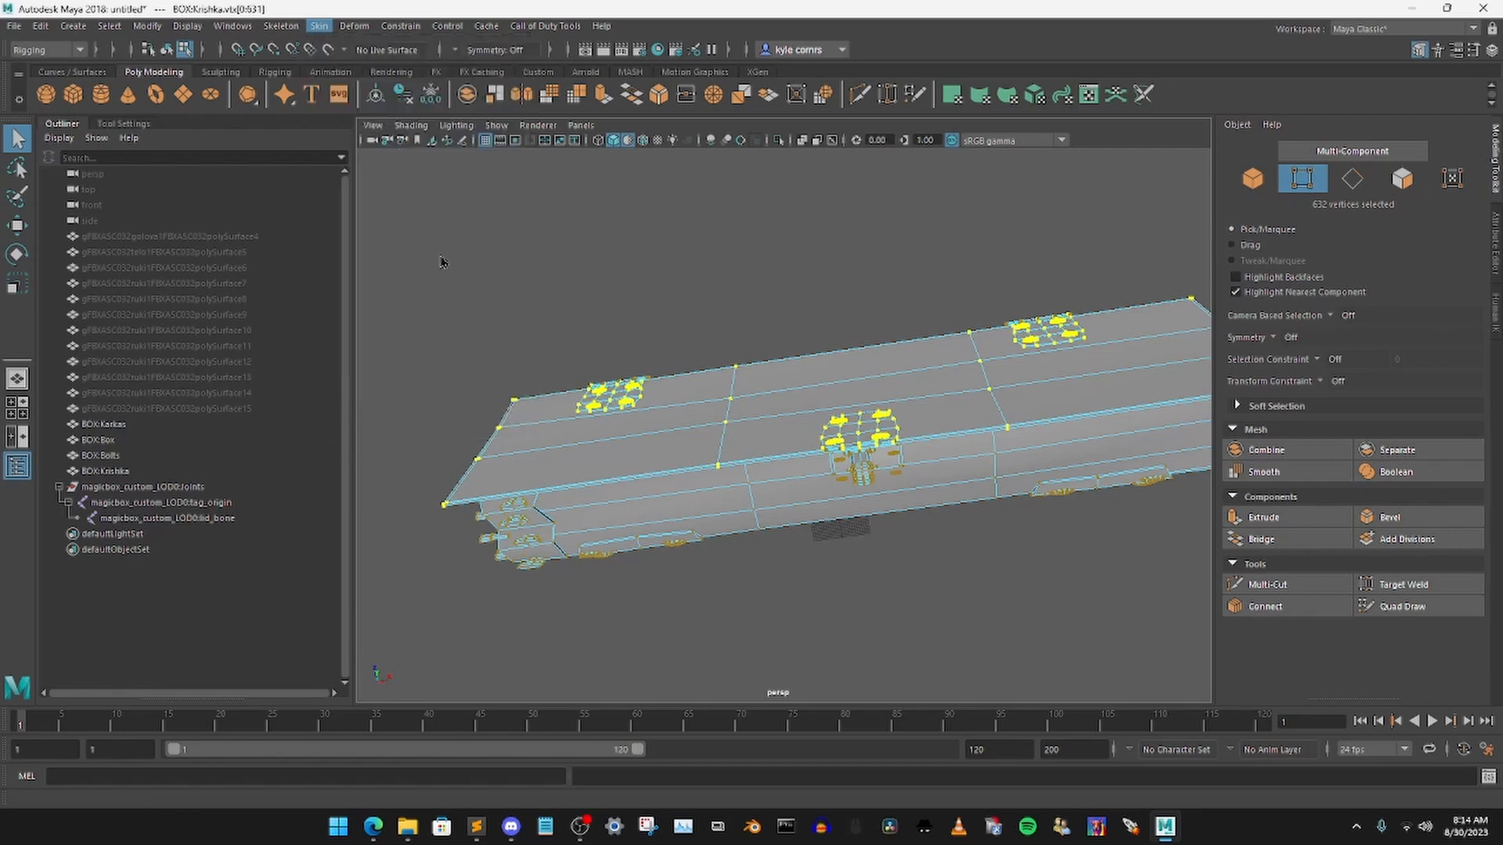
click(129, 125)
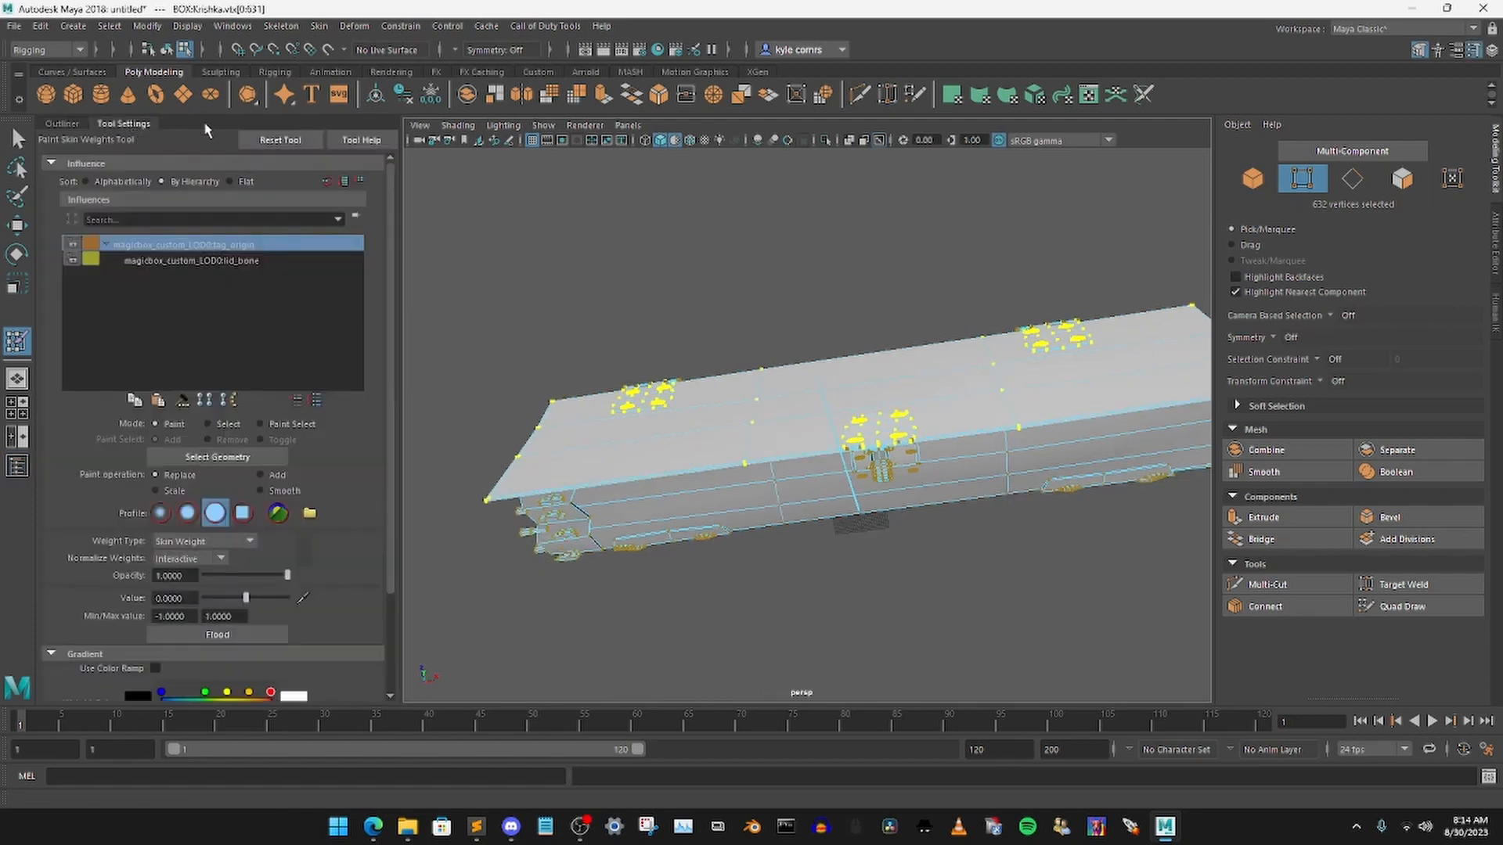
click(234, 26)
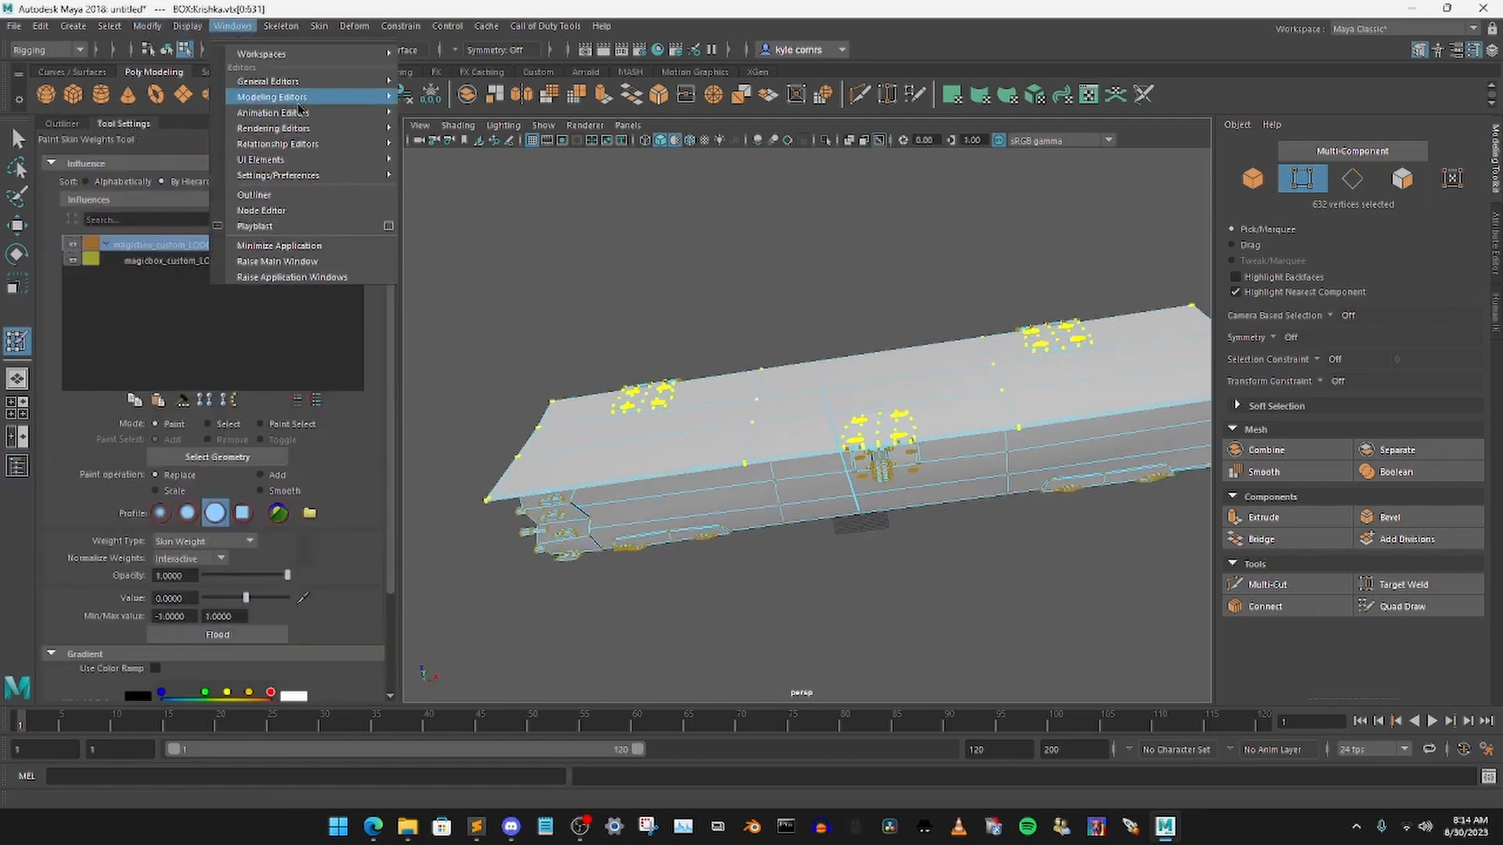
mouse_move(294, 87)
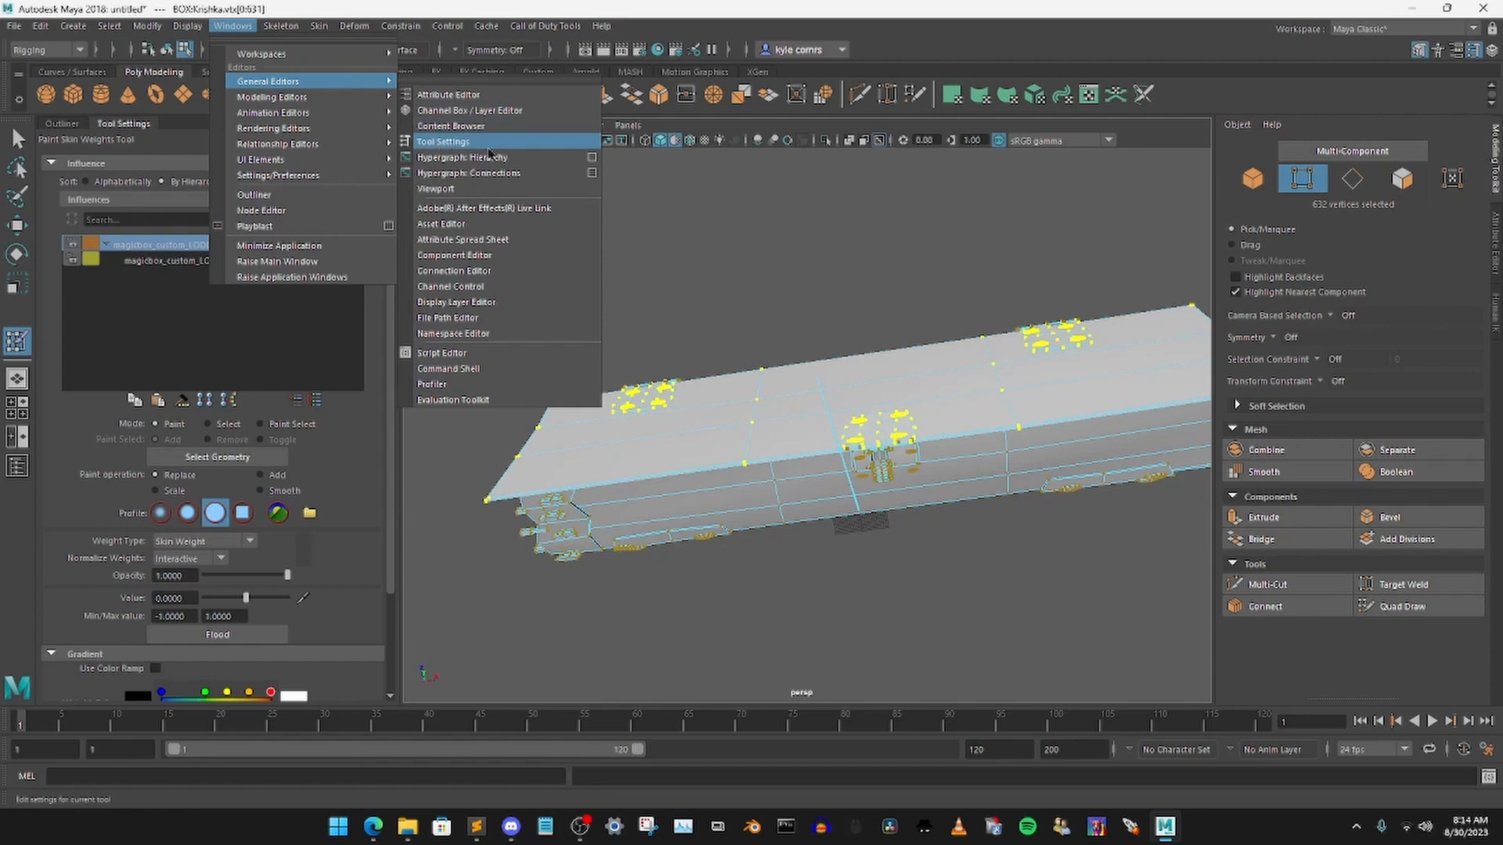
click(450, 142)
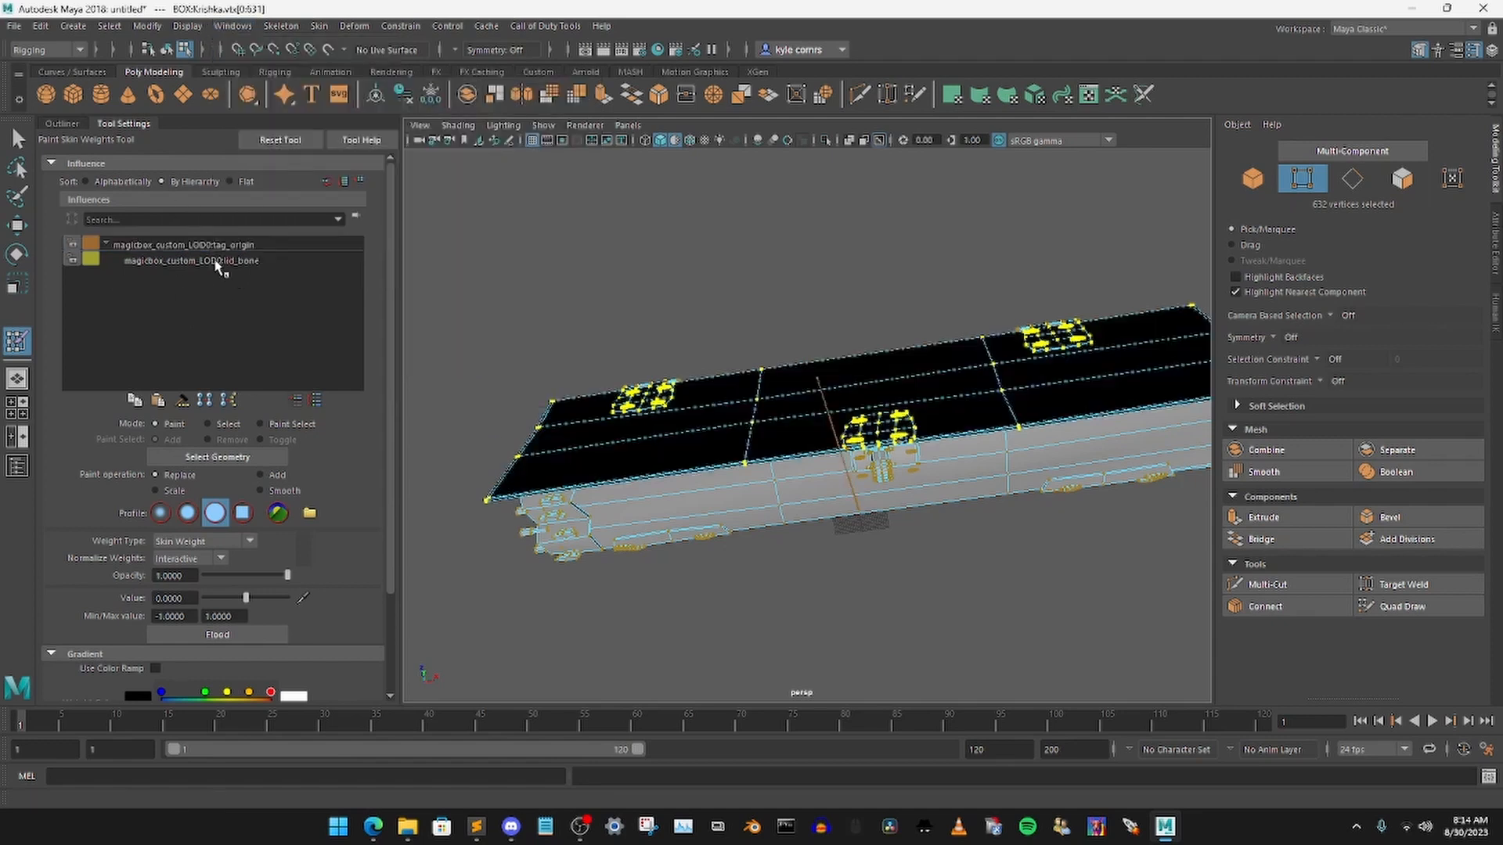
Step: Flood the selected lid vertices with a skin weight value of 1 for the lid_bone influence, then exit weight painting
click(213, 262)
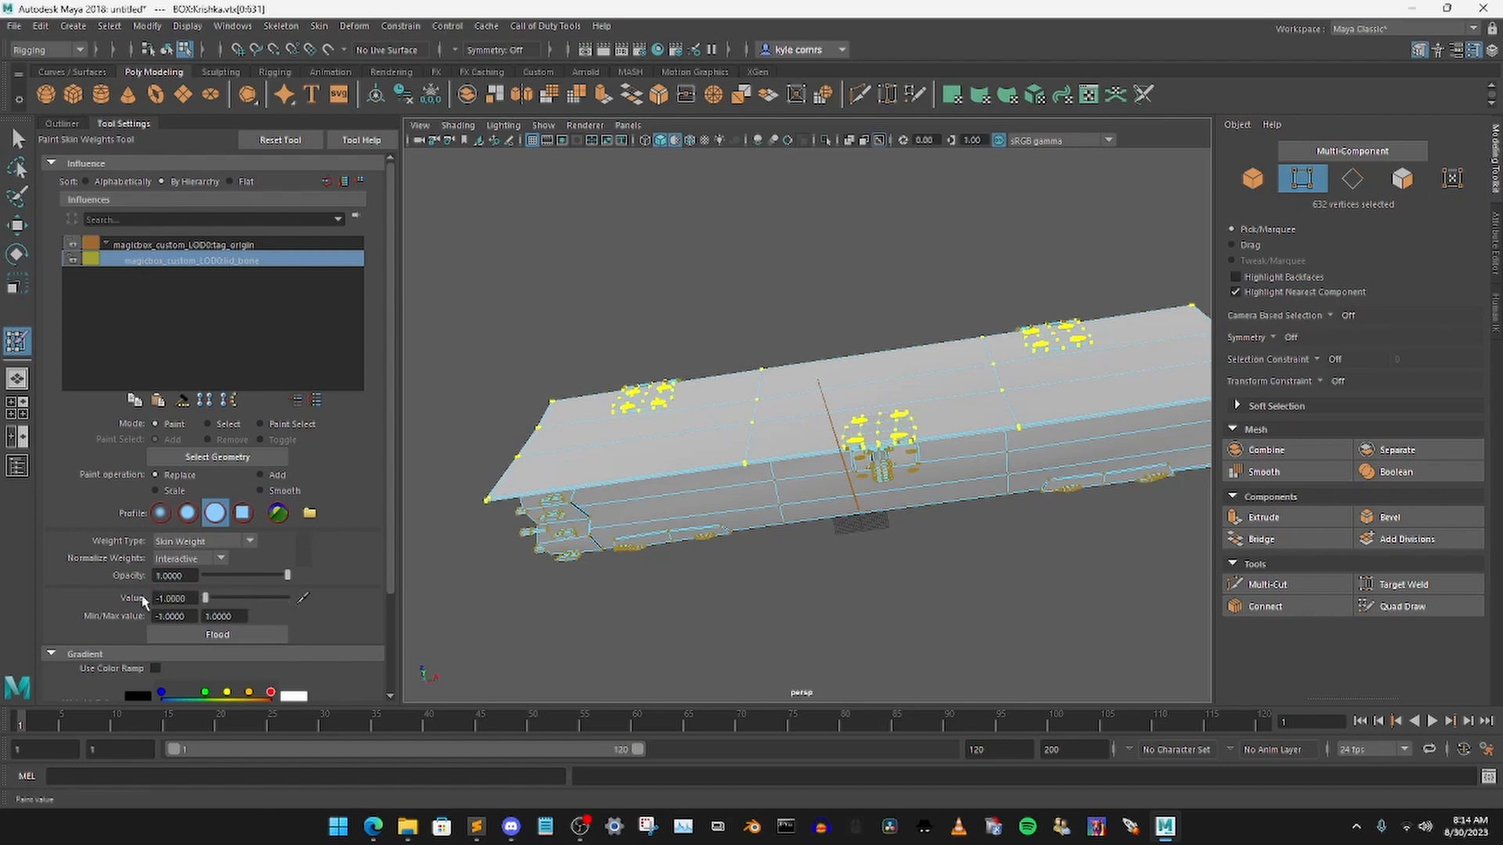
drag(206, 599, 317, 604)
scroll(345, 629, down, 2)
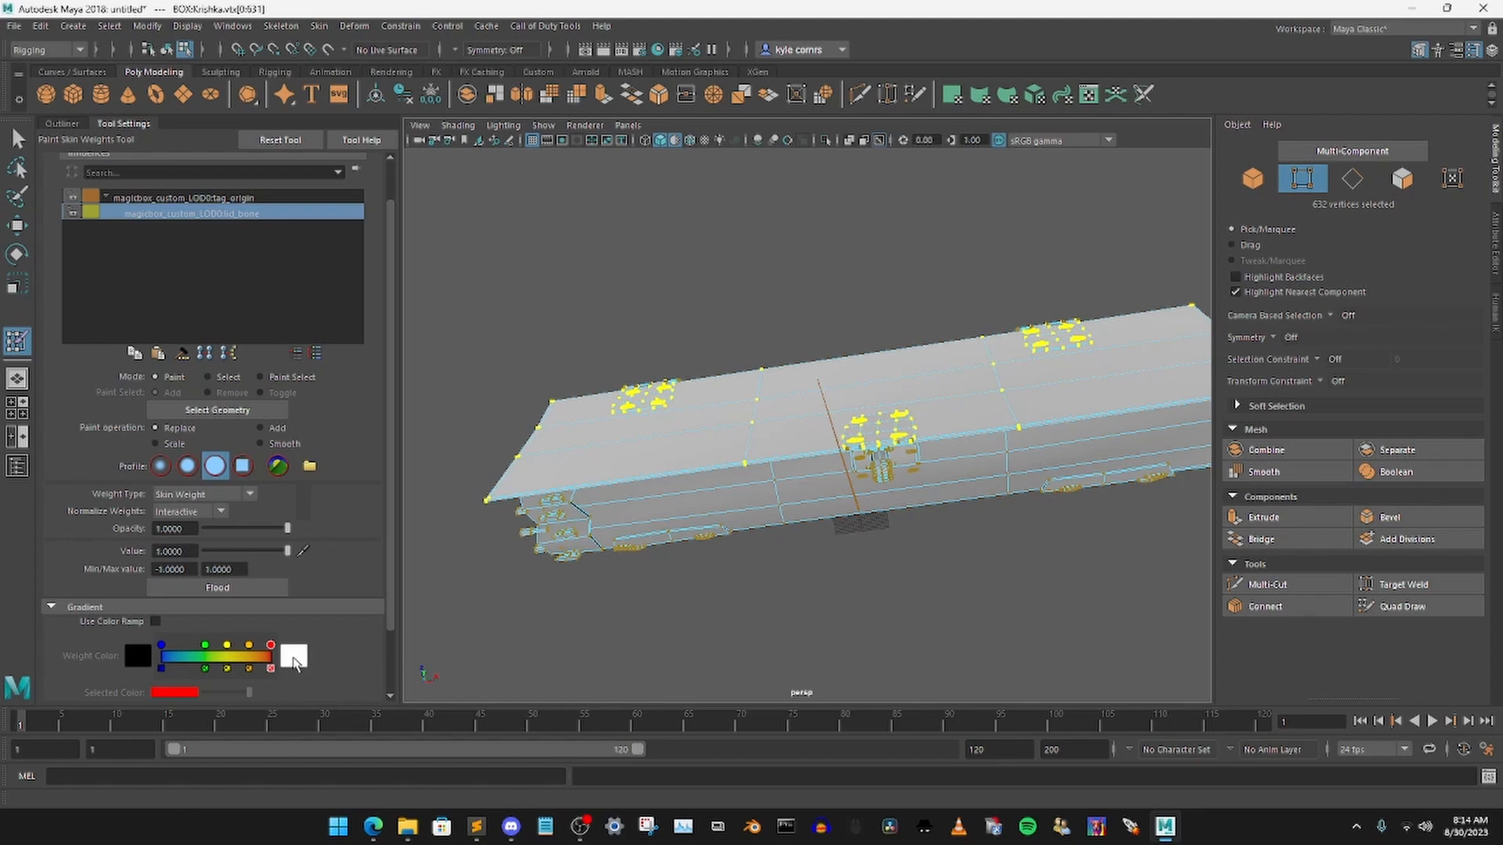
scroll(325, 455, up, 2)
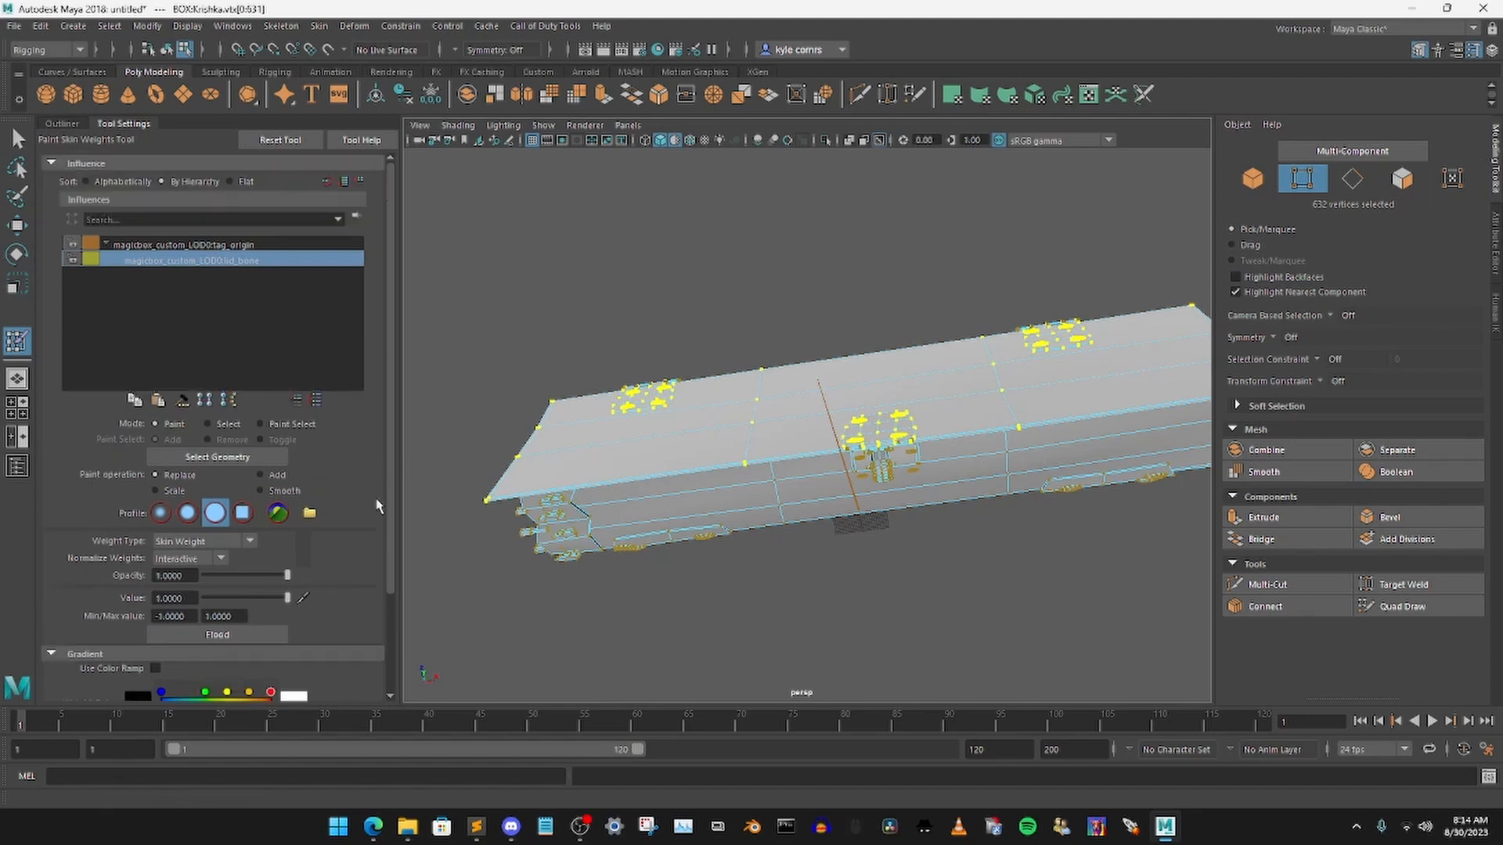
click(249, 632)
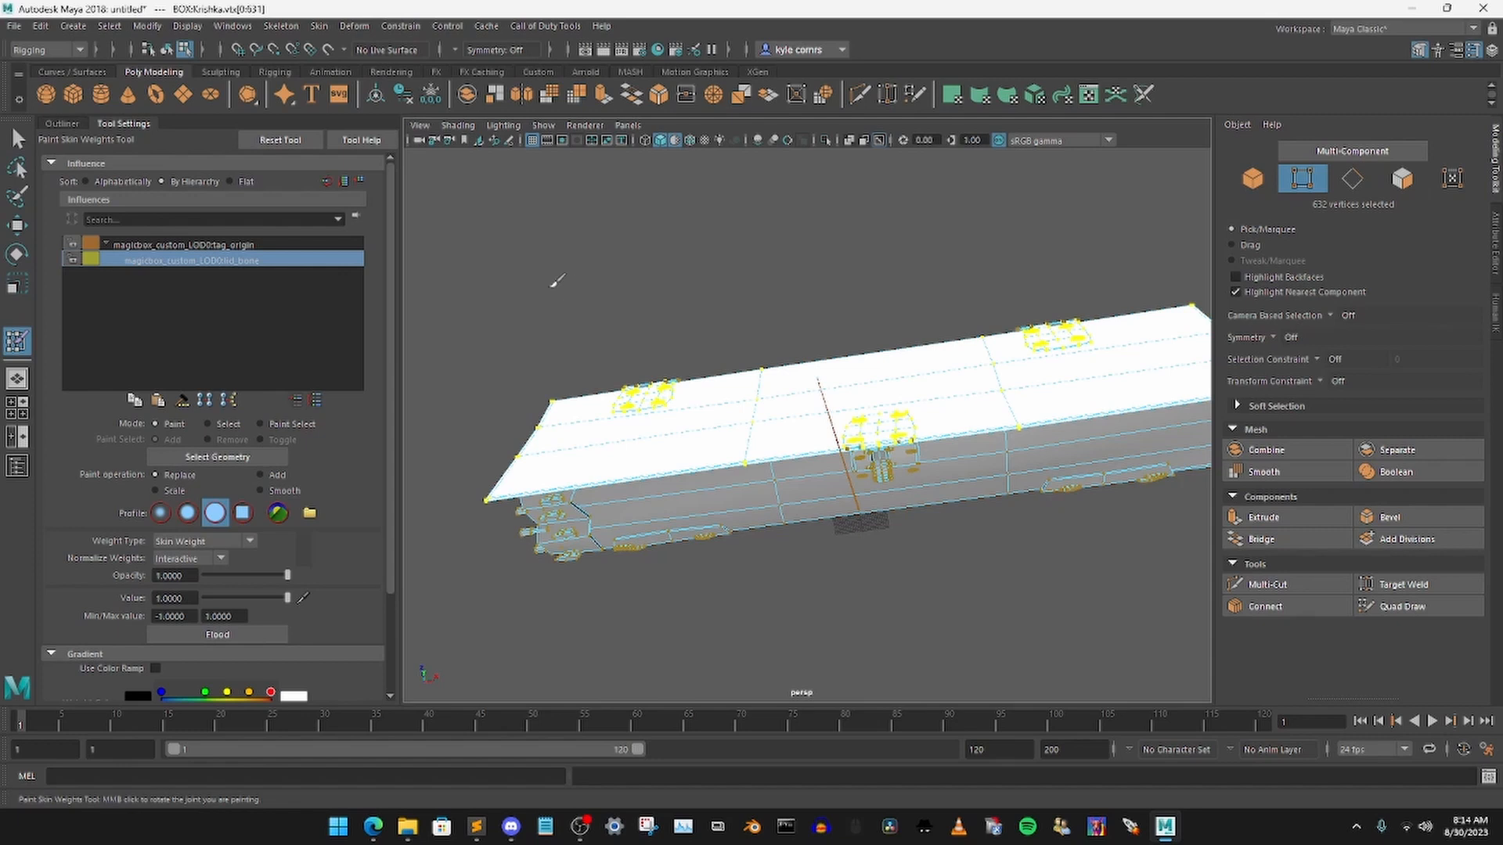
key(q)
click(724, 460)
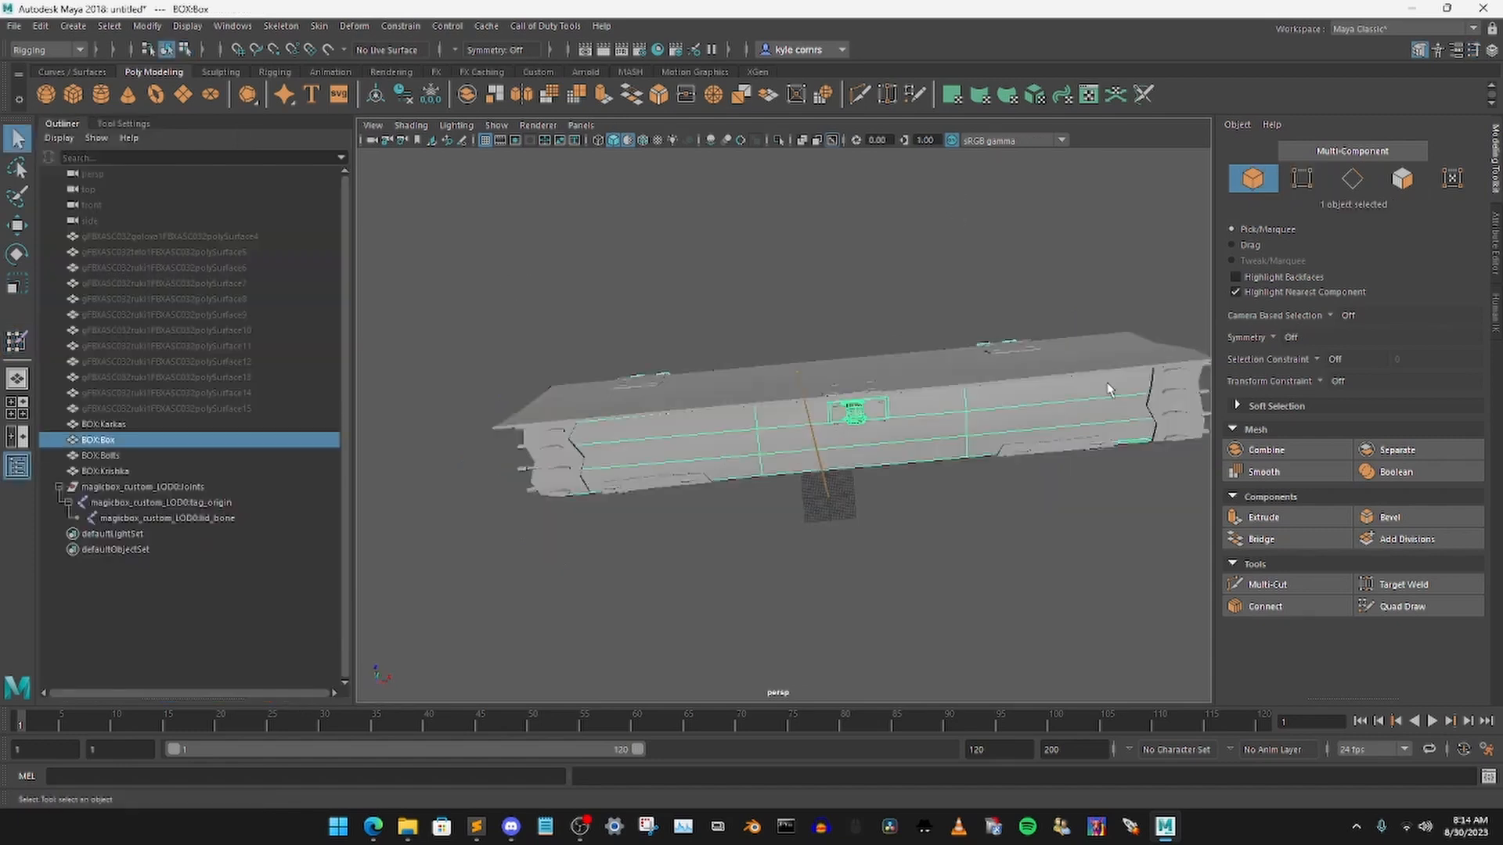
click(1402, 179)
double_click(690, 454)
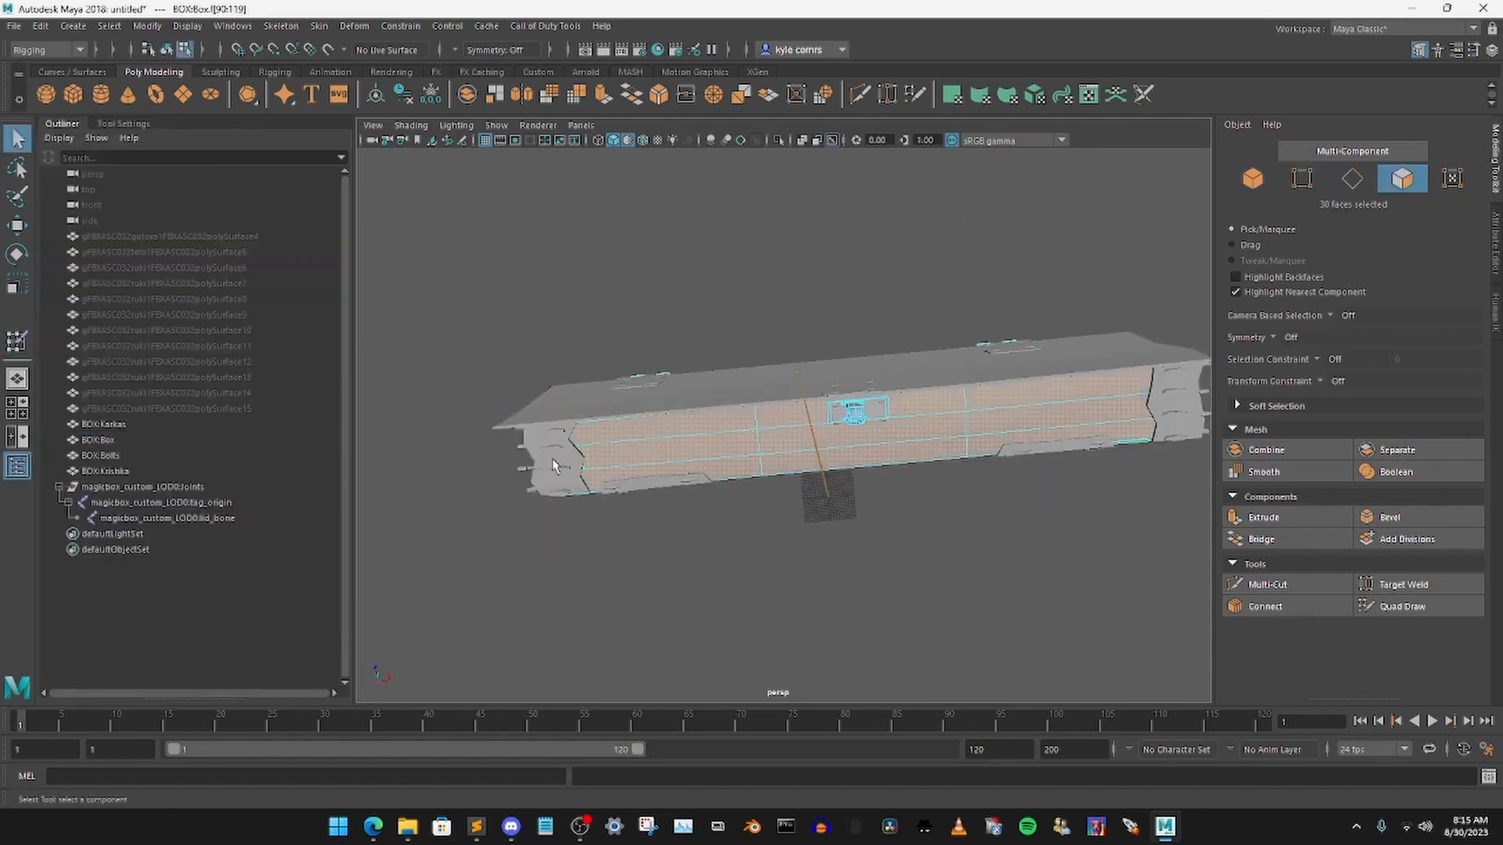
click(1253, 178)
click(865, 333)
scroll(864, 333, down, 2)
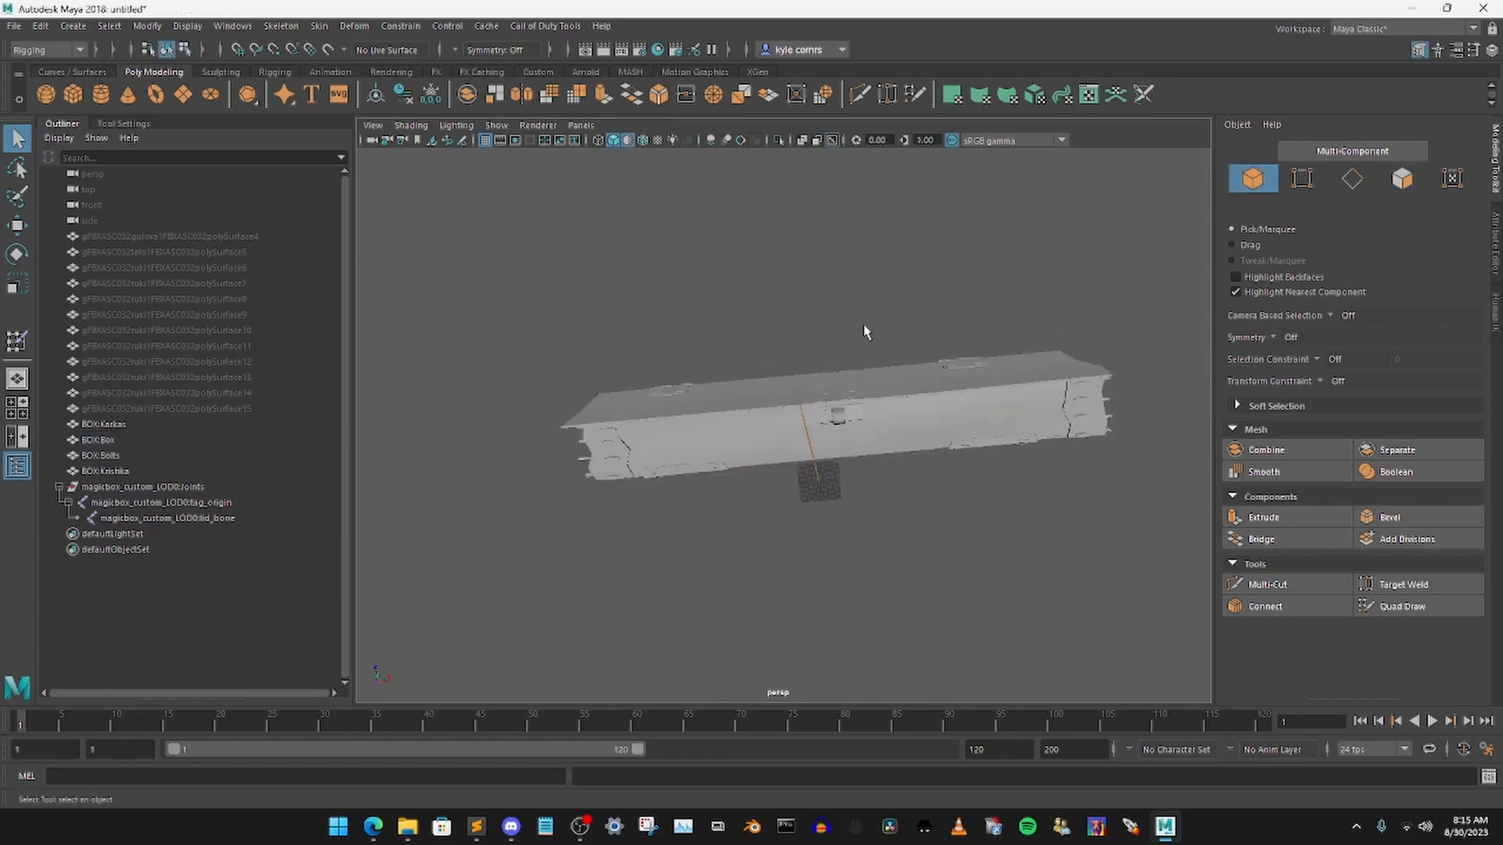
Step: Select the four BOX meshes in face selection mode and pick the faces of the lower box body and its fittings
click(104, 470)
shift+click(104, 423)
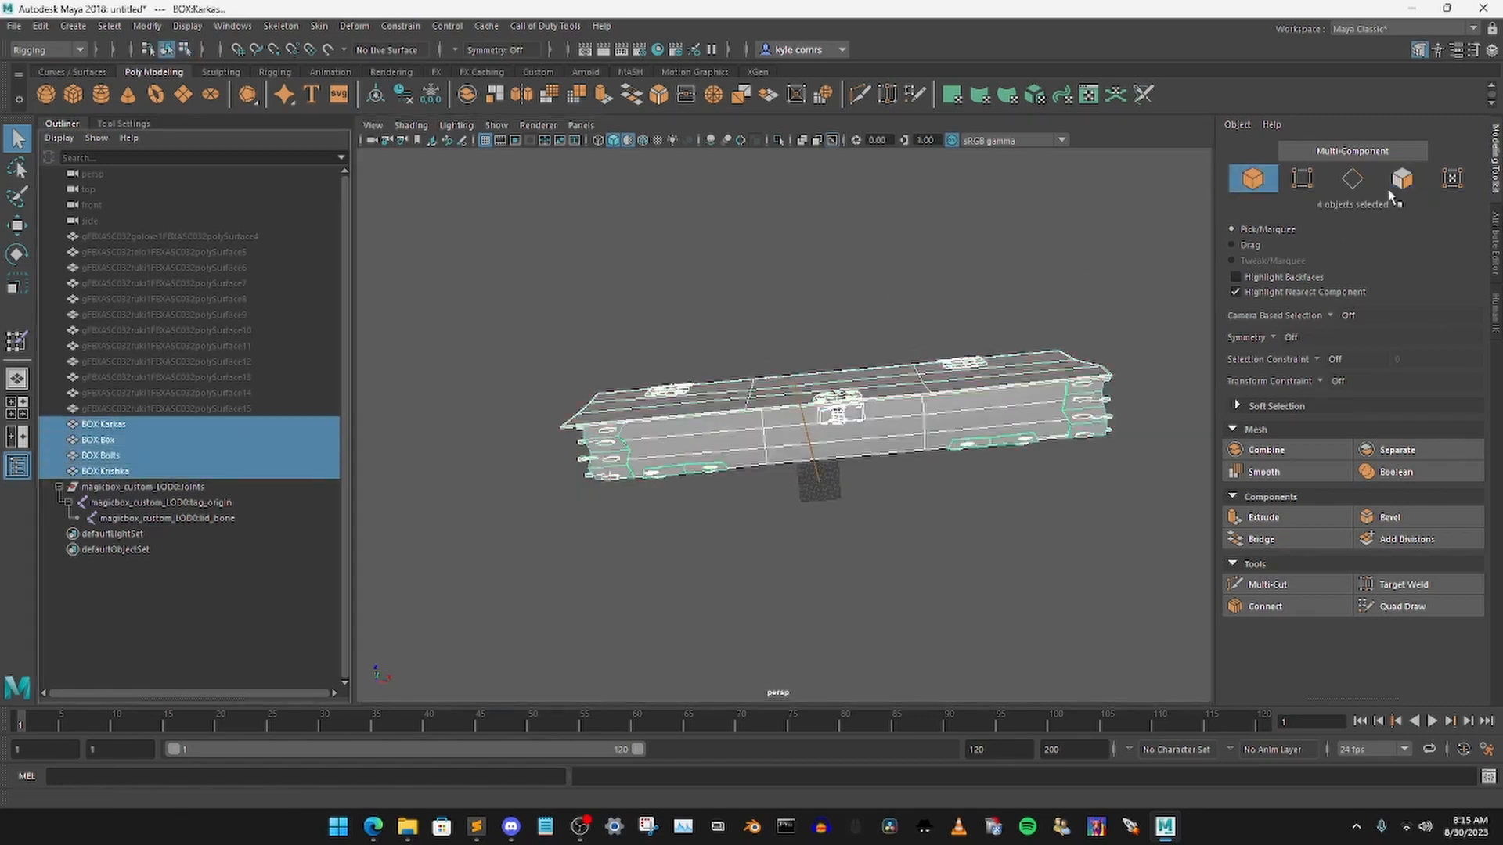
click(1402, 179)
scroll(829, 330, up, 3)
click(644, 613)
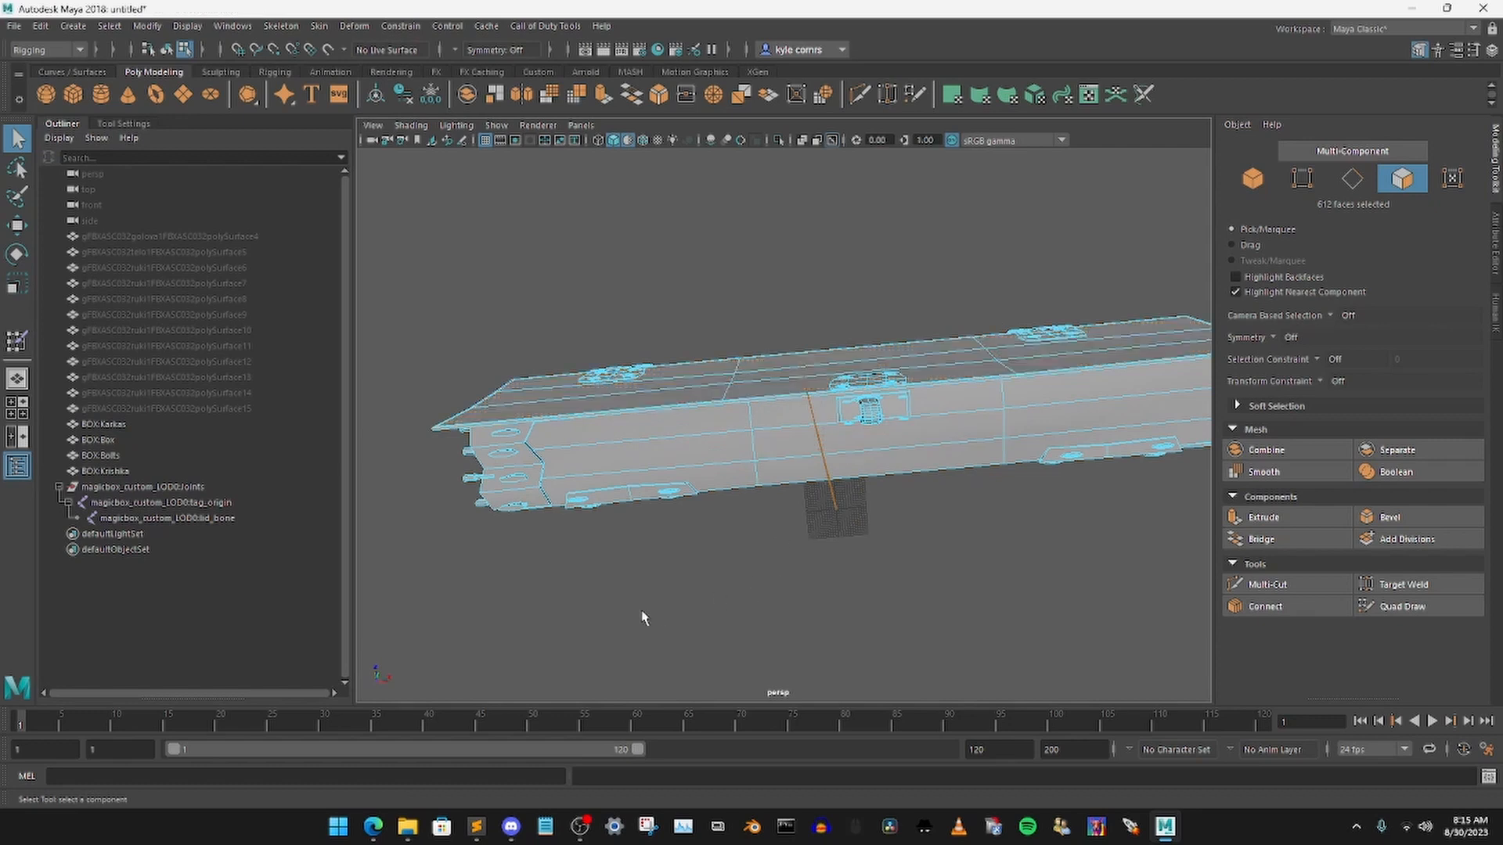
double_click(644, 466)
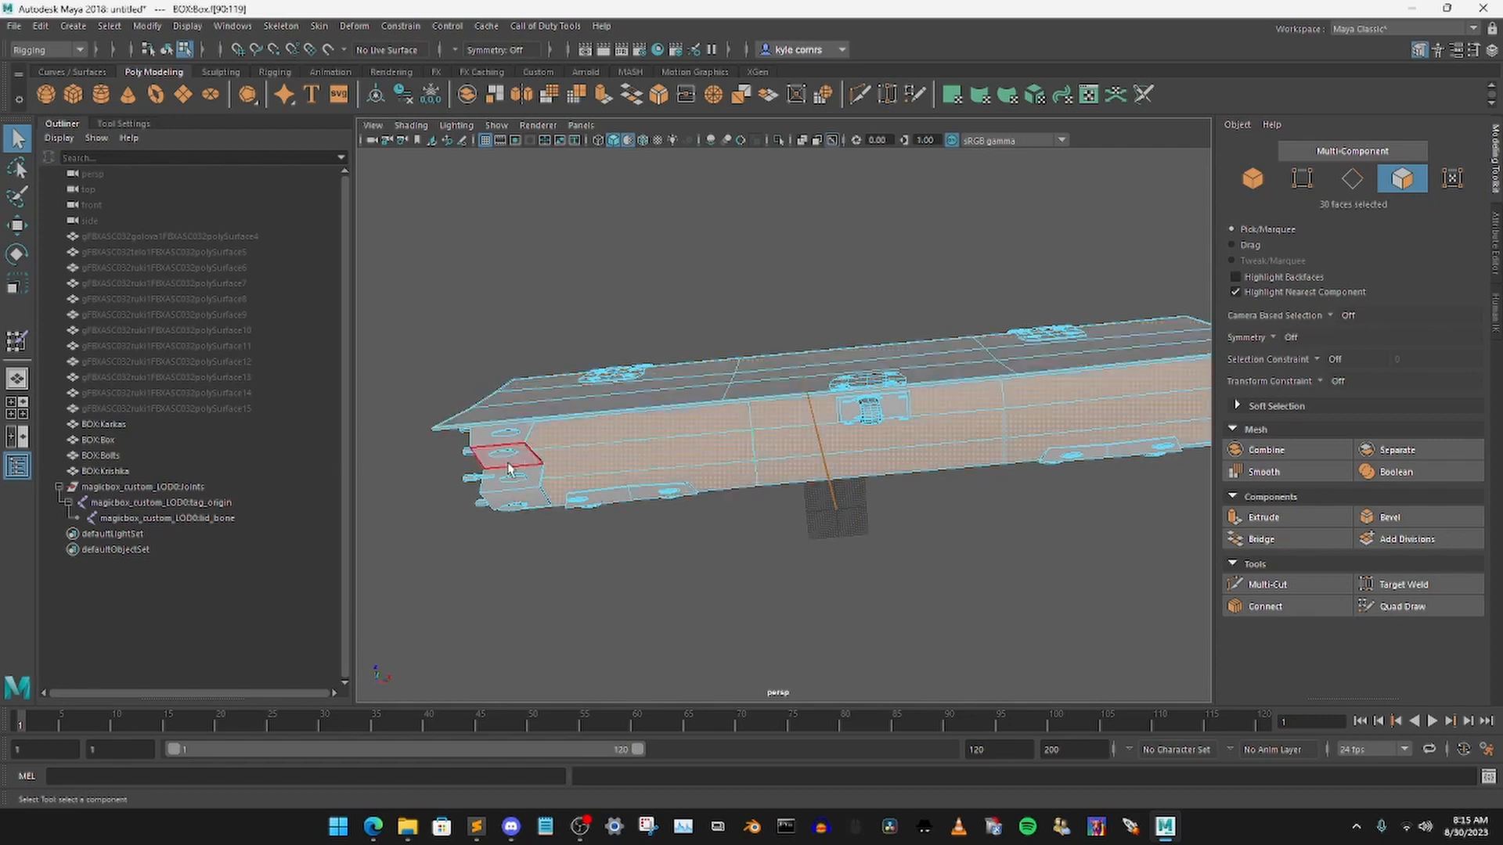
scroll(727, 537, down, 5)
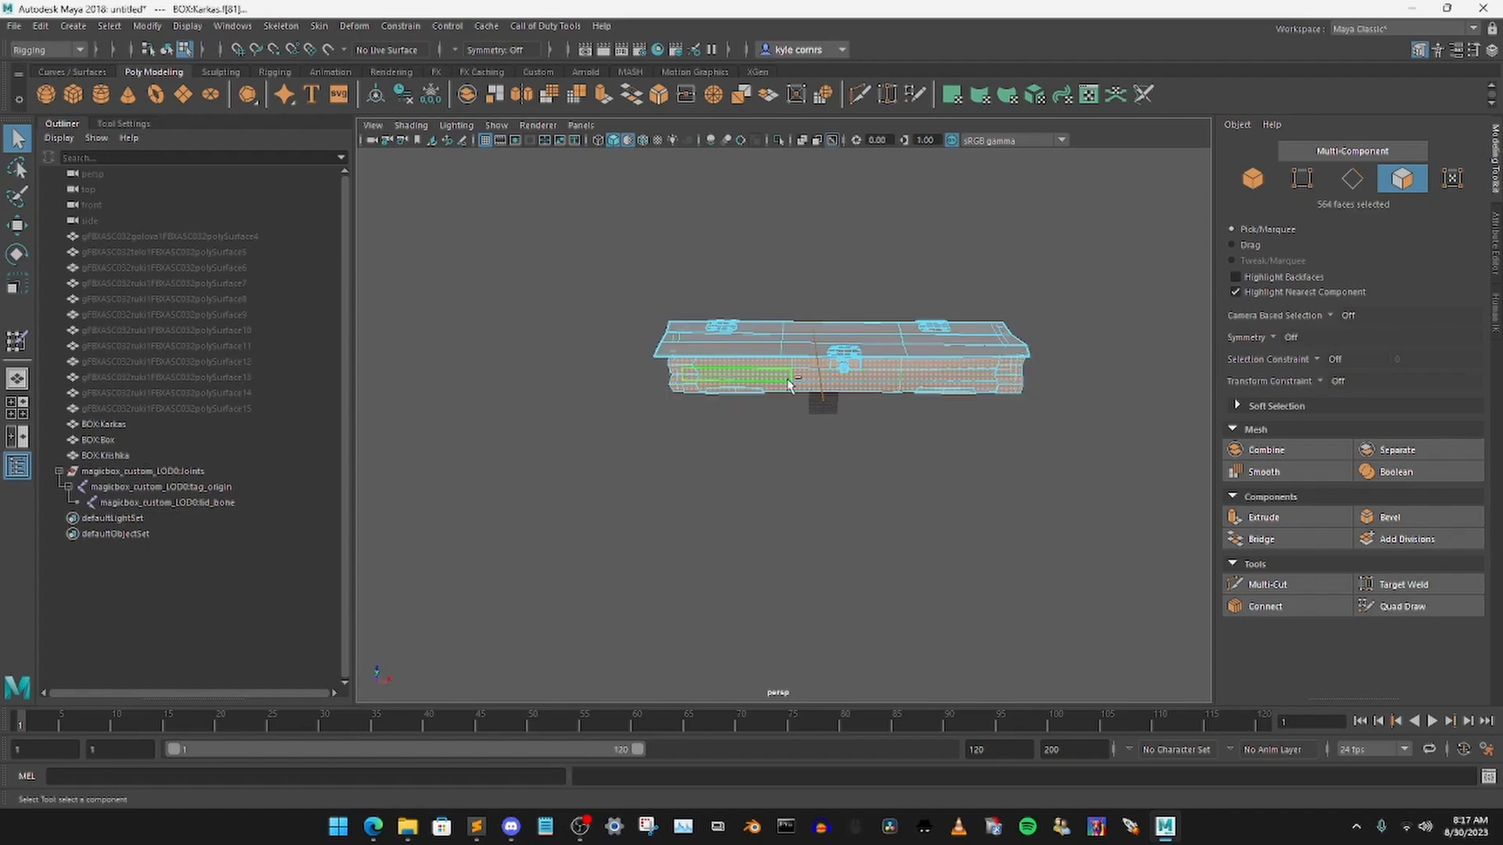
Step: Convert the selected lower-body faces to vertices and activate the Paint Skin Weights tool with its settings displayed
right_drag(772, 374, 662, 377)
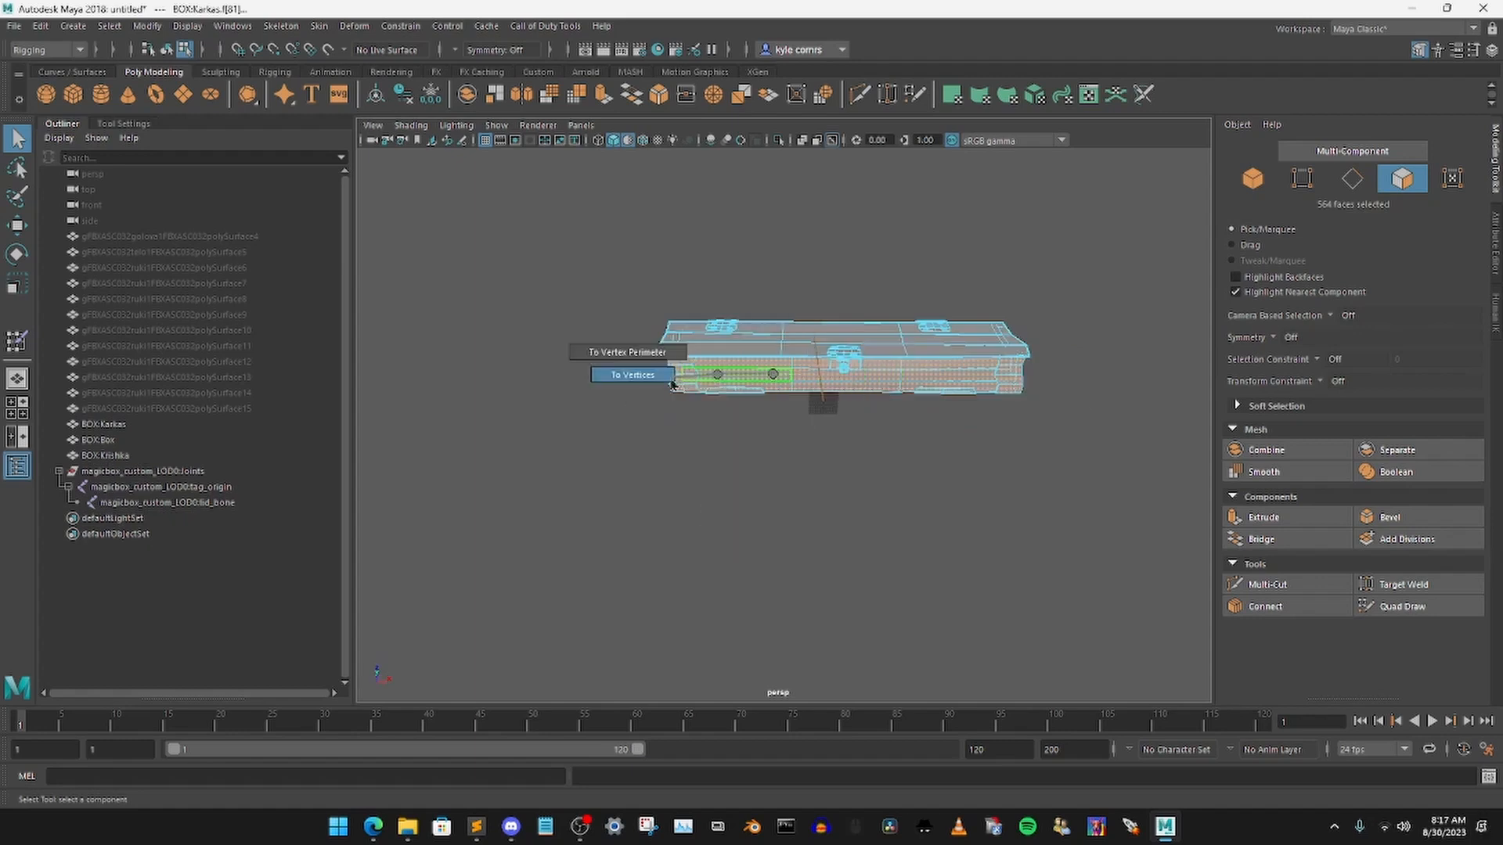
click(16, 339)
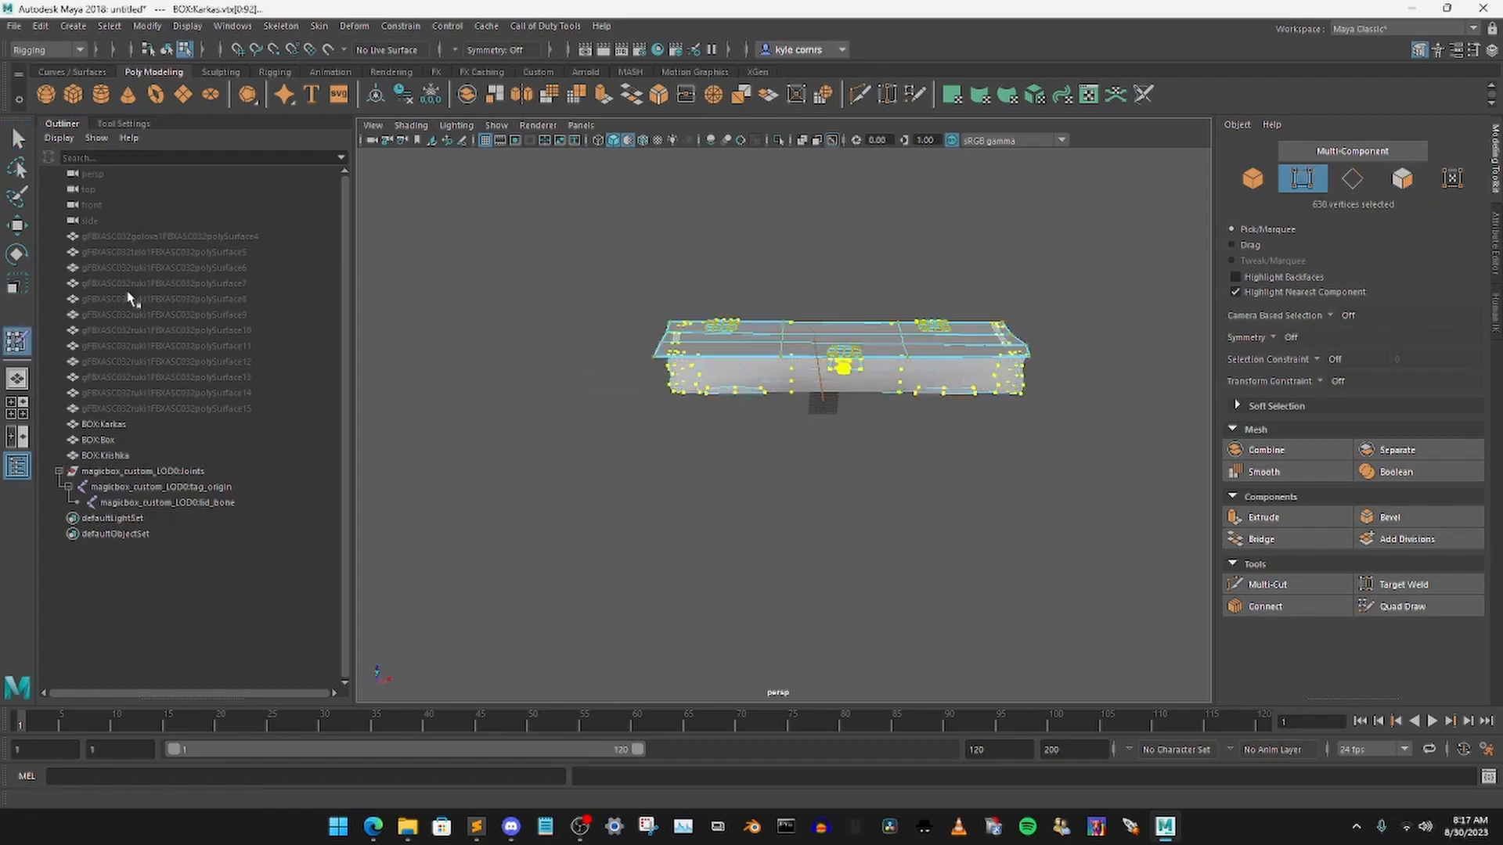
click(121, 124)
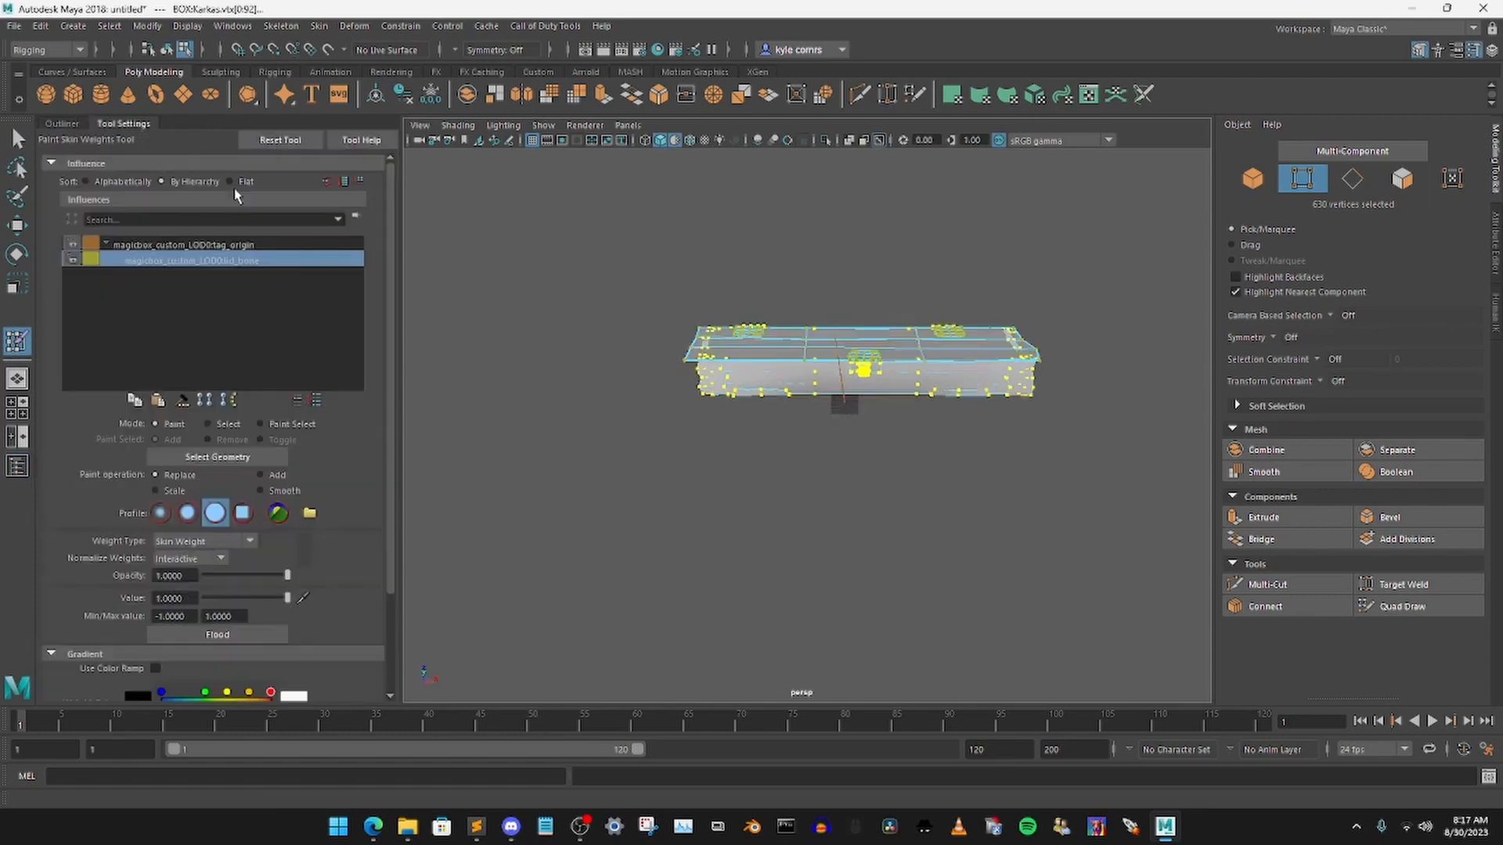
Step: Flood the selected body vertices with a skin weight value of 1 for the tag_origin influence, then return to object selection
click(201, 245)
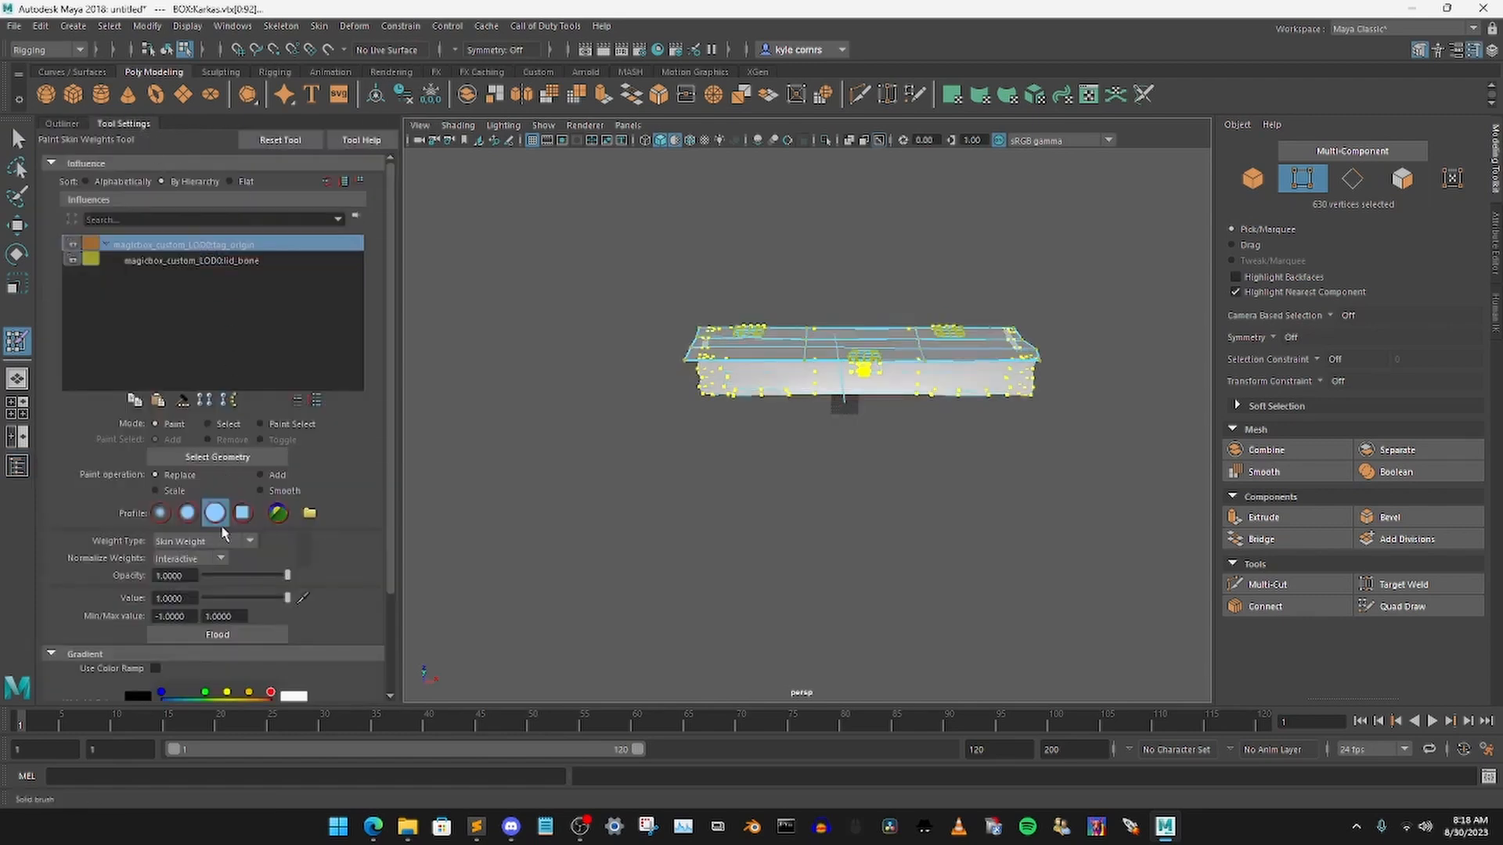
click(234, 634)
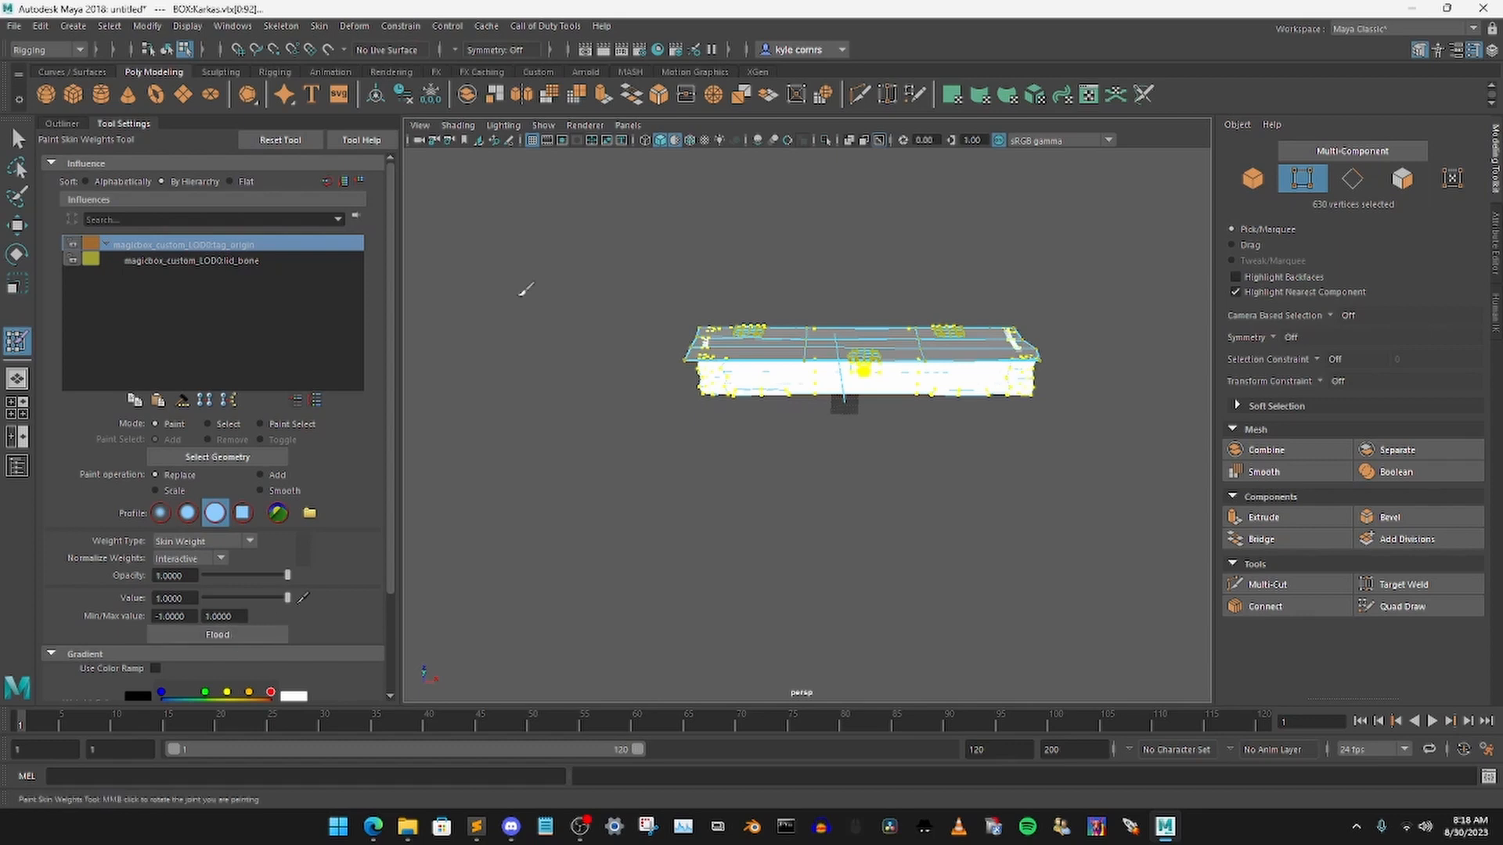
key(q)
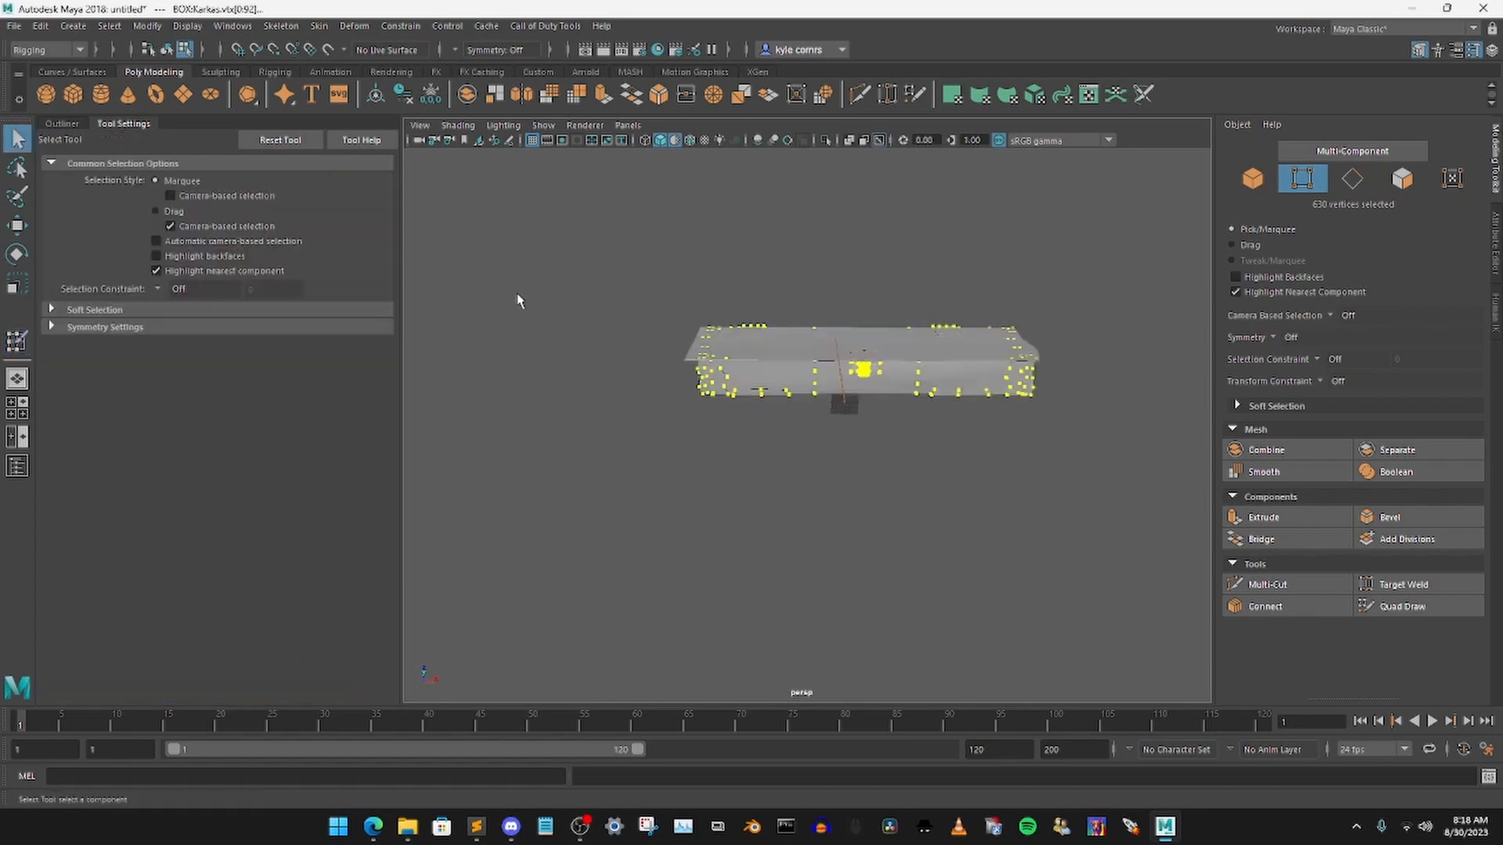
click(67, 125)
key(F8)
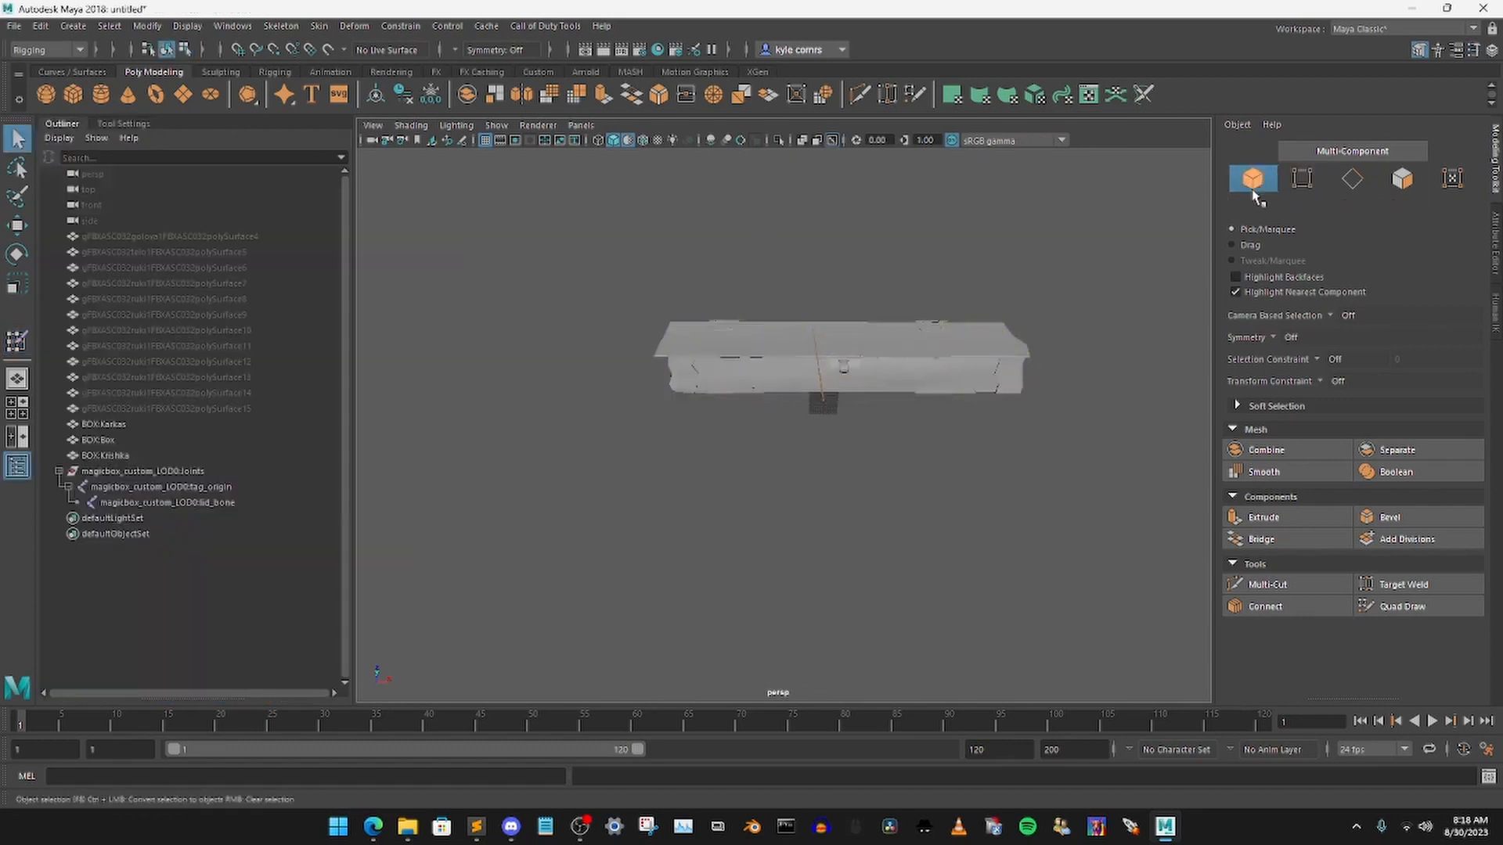
Step: Test-rotate lid_bone and inspect the box from several sides for wrongly weighted parts
click(17, 255)
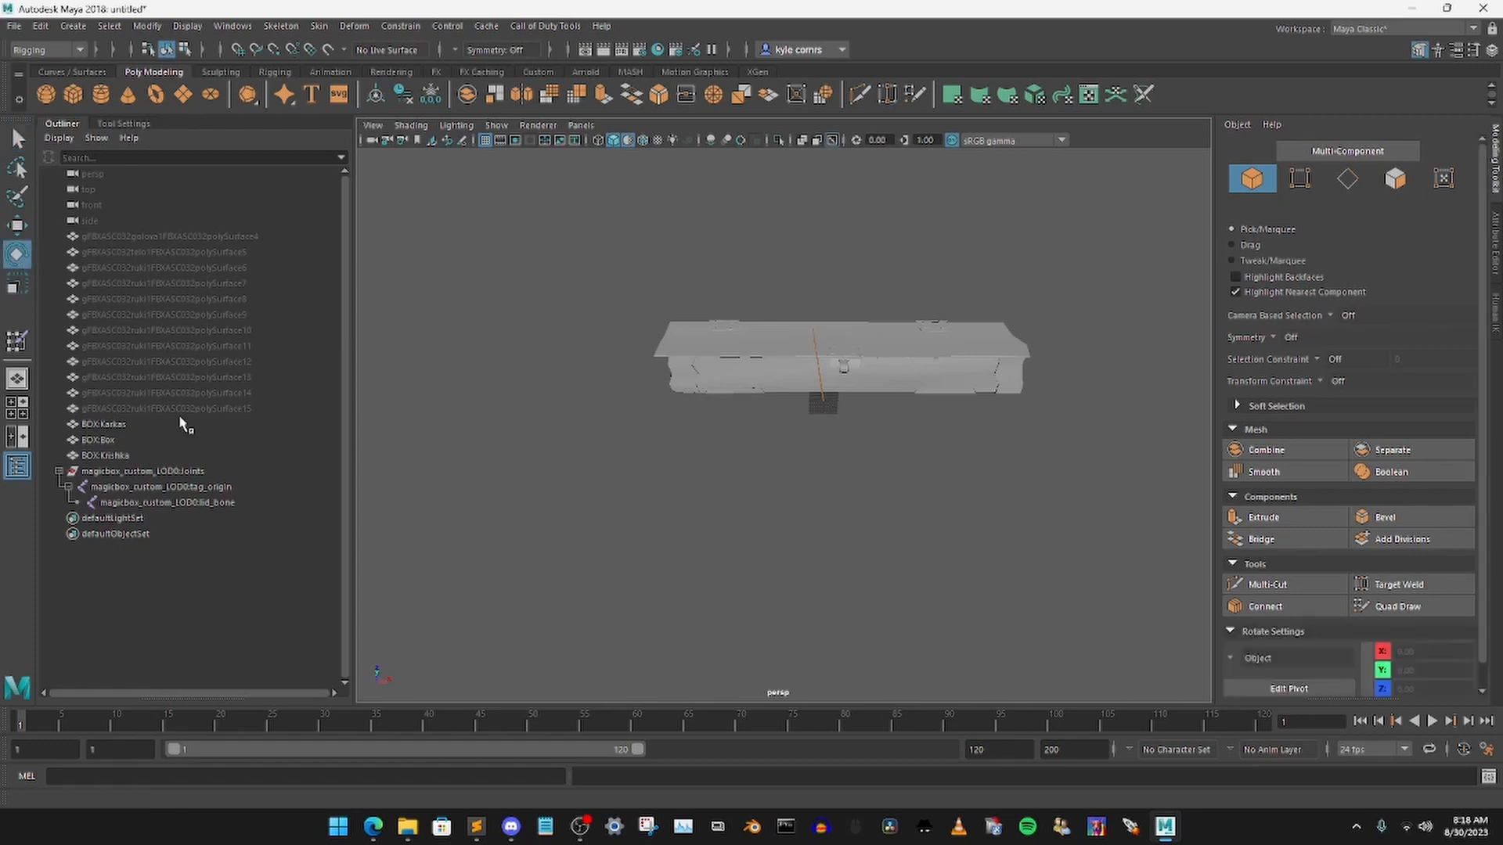
click(213, 505)
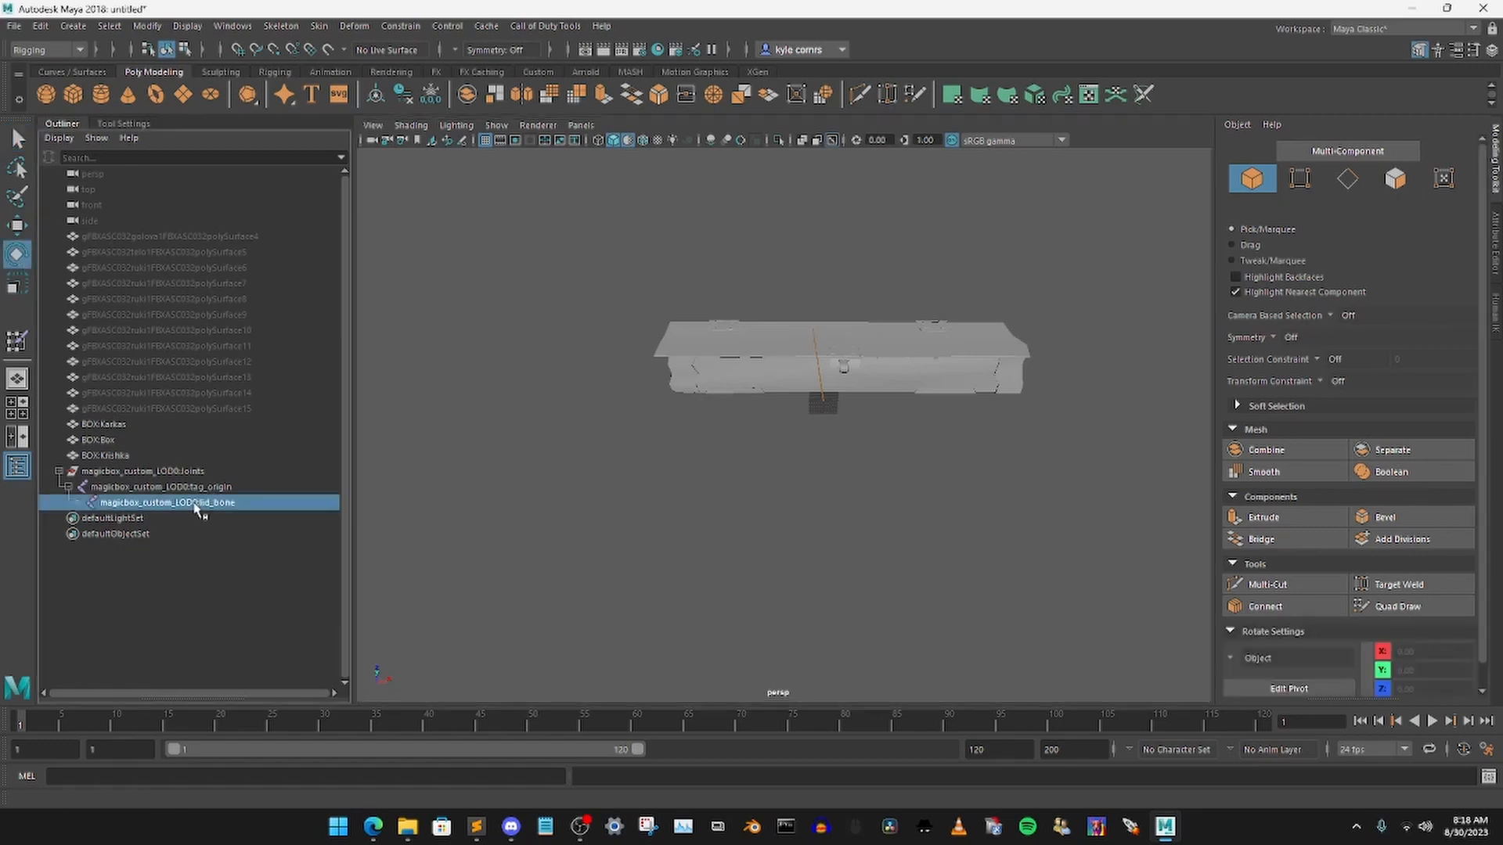
alt+drag(704, 485, 788, 460)
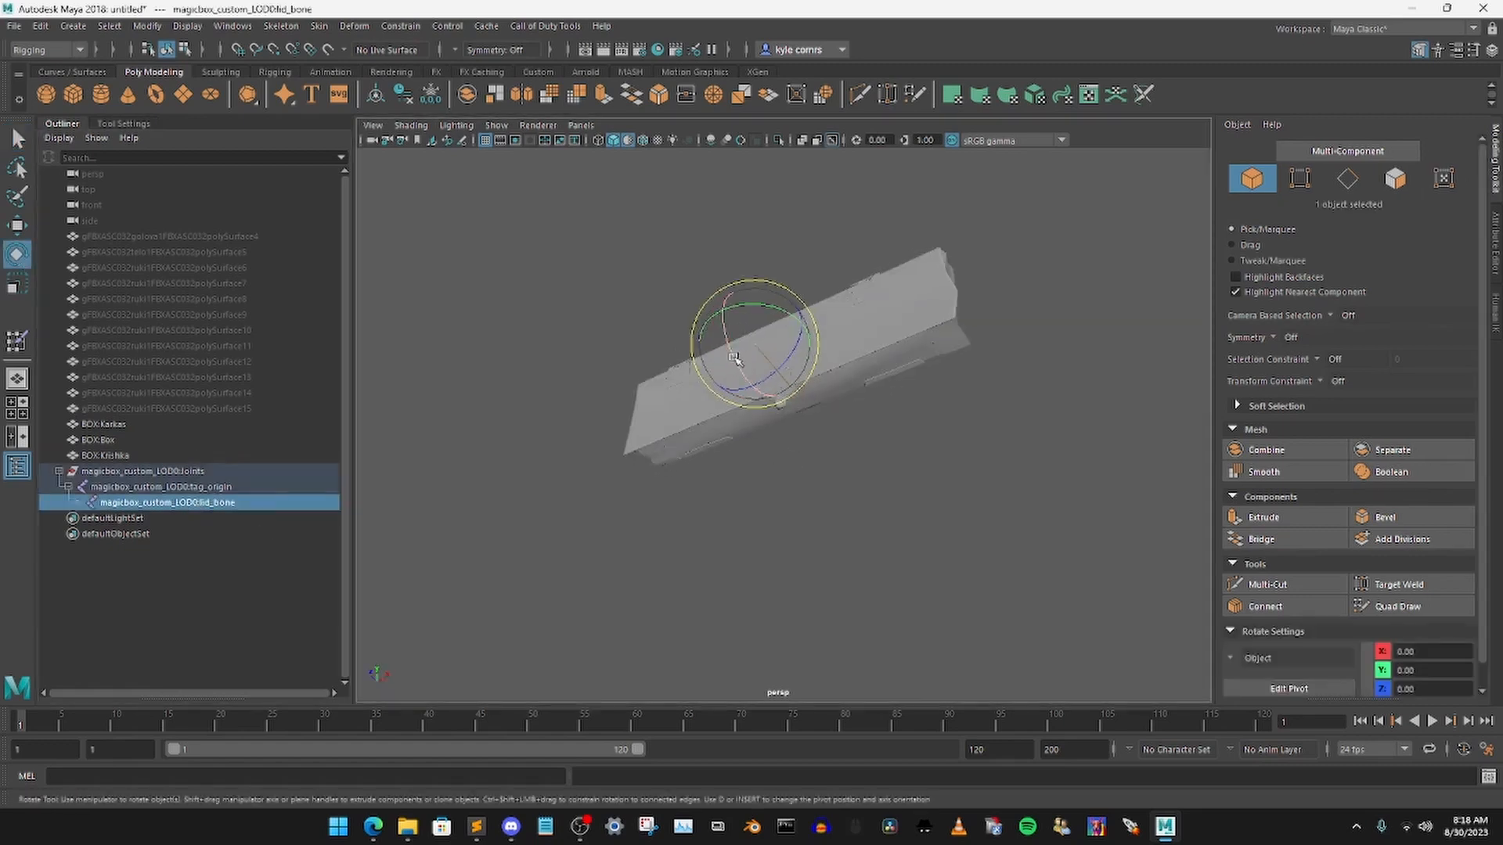
drag(735, 358, 789, 372)
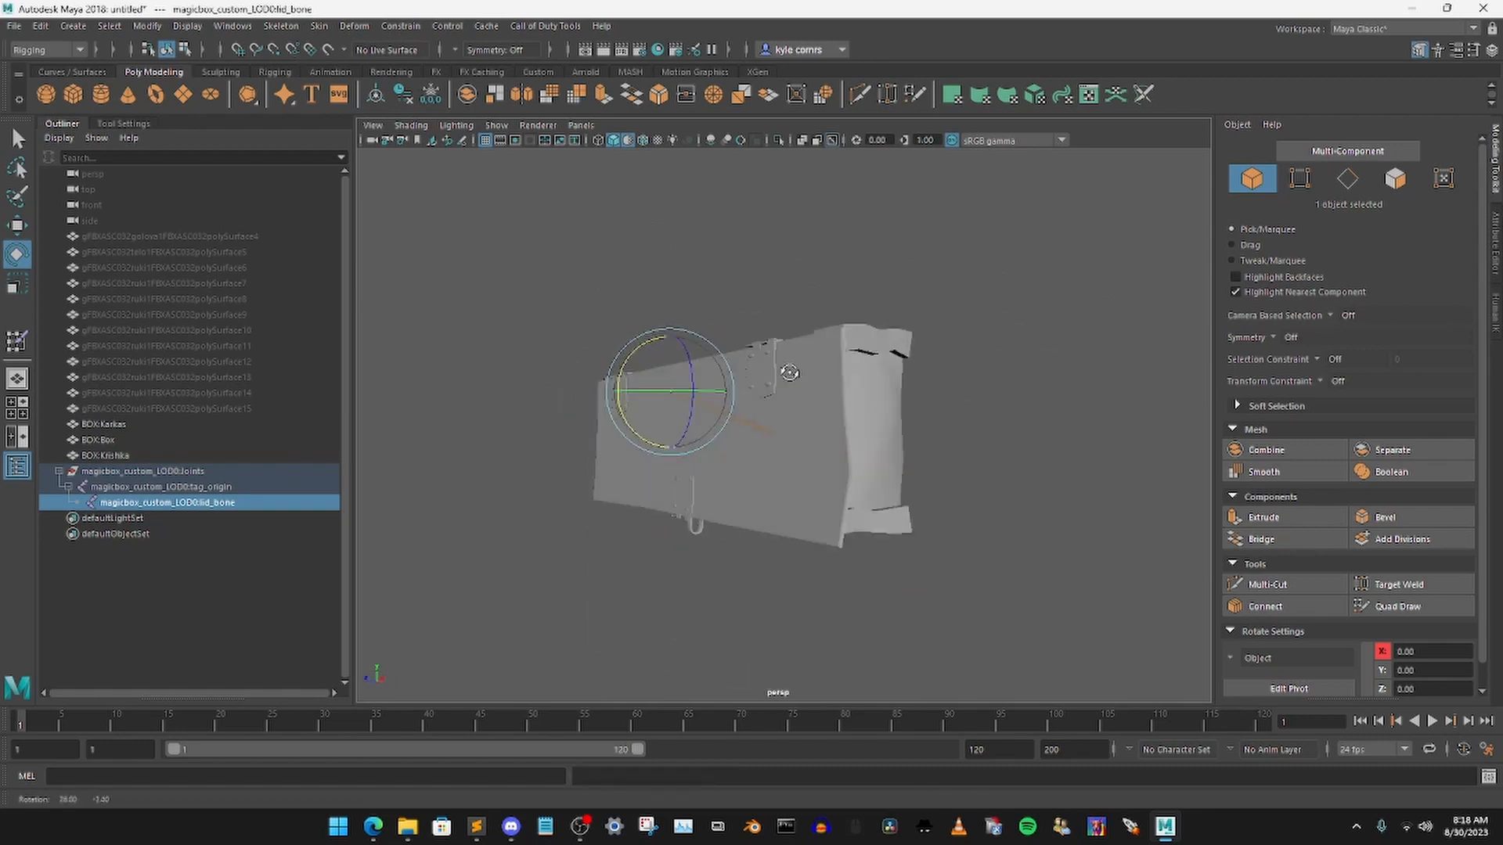
alt+drag(620, 342, 859, 421)
alt+drag(772, 443, 1088, 338)
alt+drag(869, 380, 767, 407)
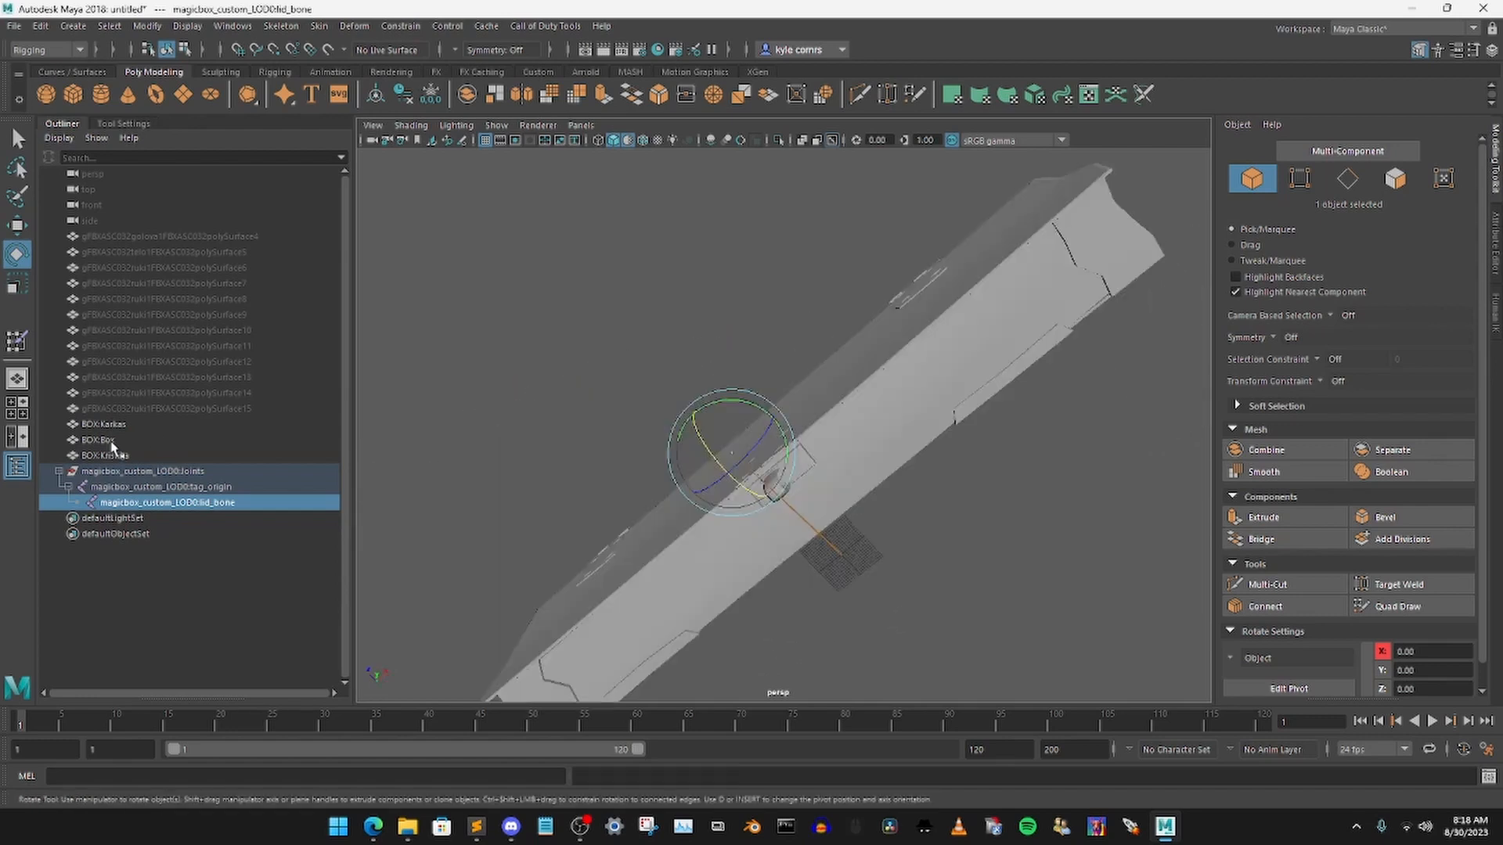
Step: Put BOX:Karkas, BOX:Box and BOX:Krishka into face selection and add the missed faces inside the box to the selection
click(118, 425)
ctrl+click(116, 441)
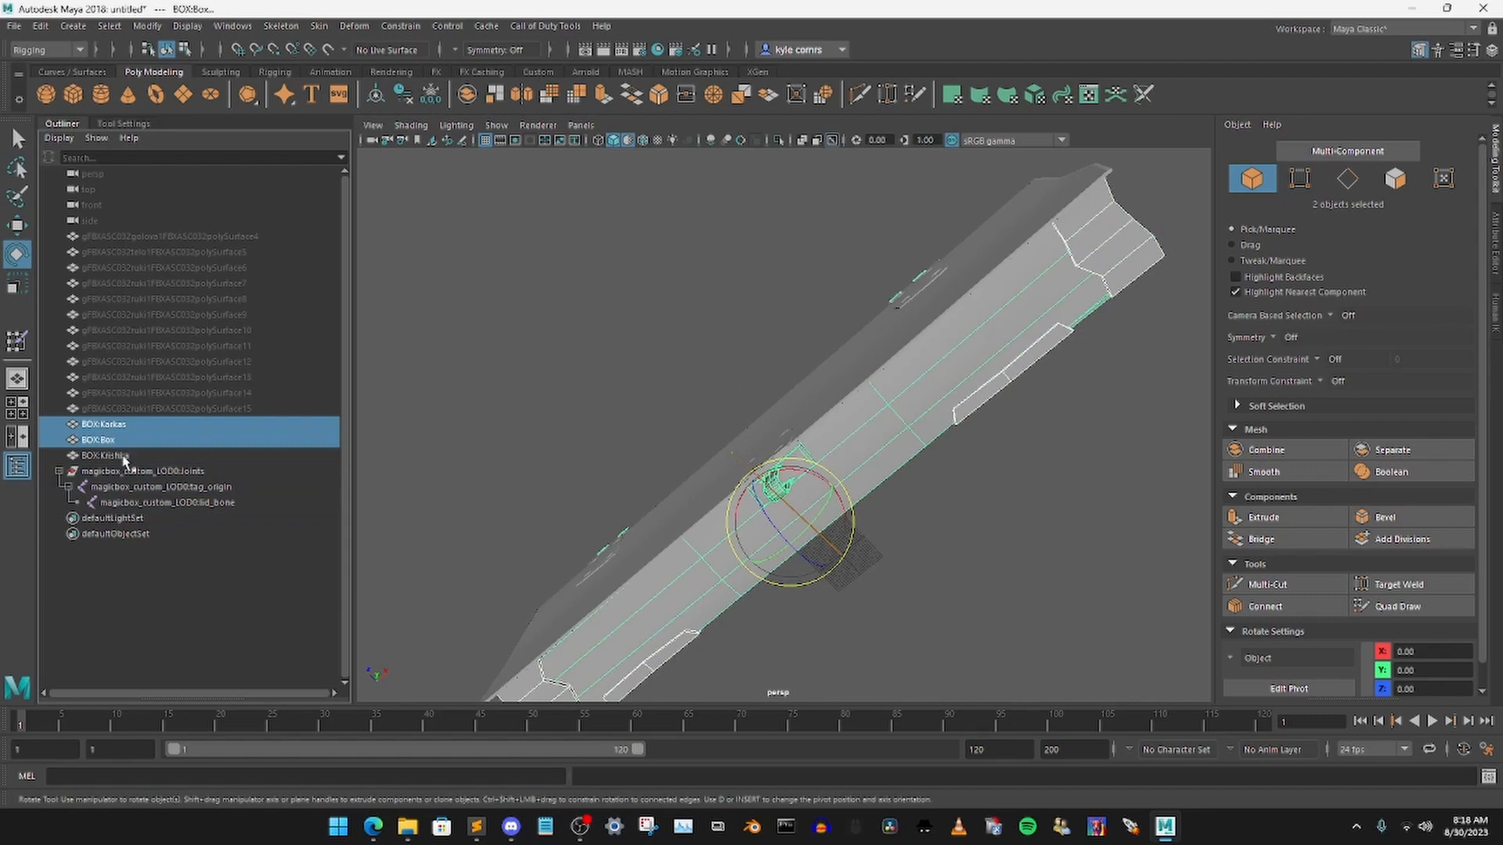
ctrl+click(122, 456)
click(1402, 179)
alt+drag(1027, 377, 893, 462)
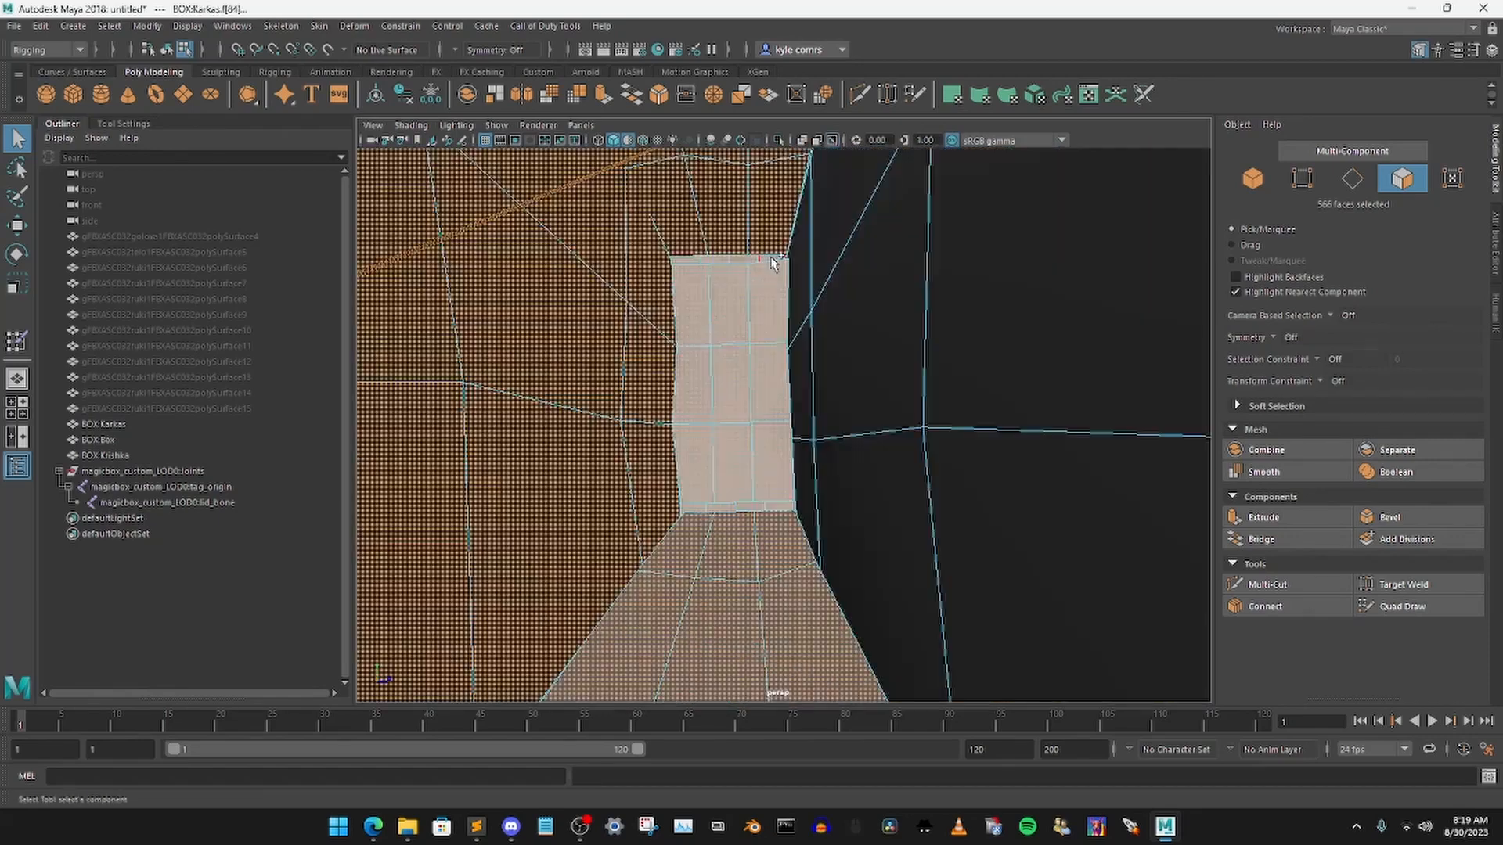
shift+click(772, 308)
shift+click(710, 372)
alt+drag(716, 422, 1041, 381)
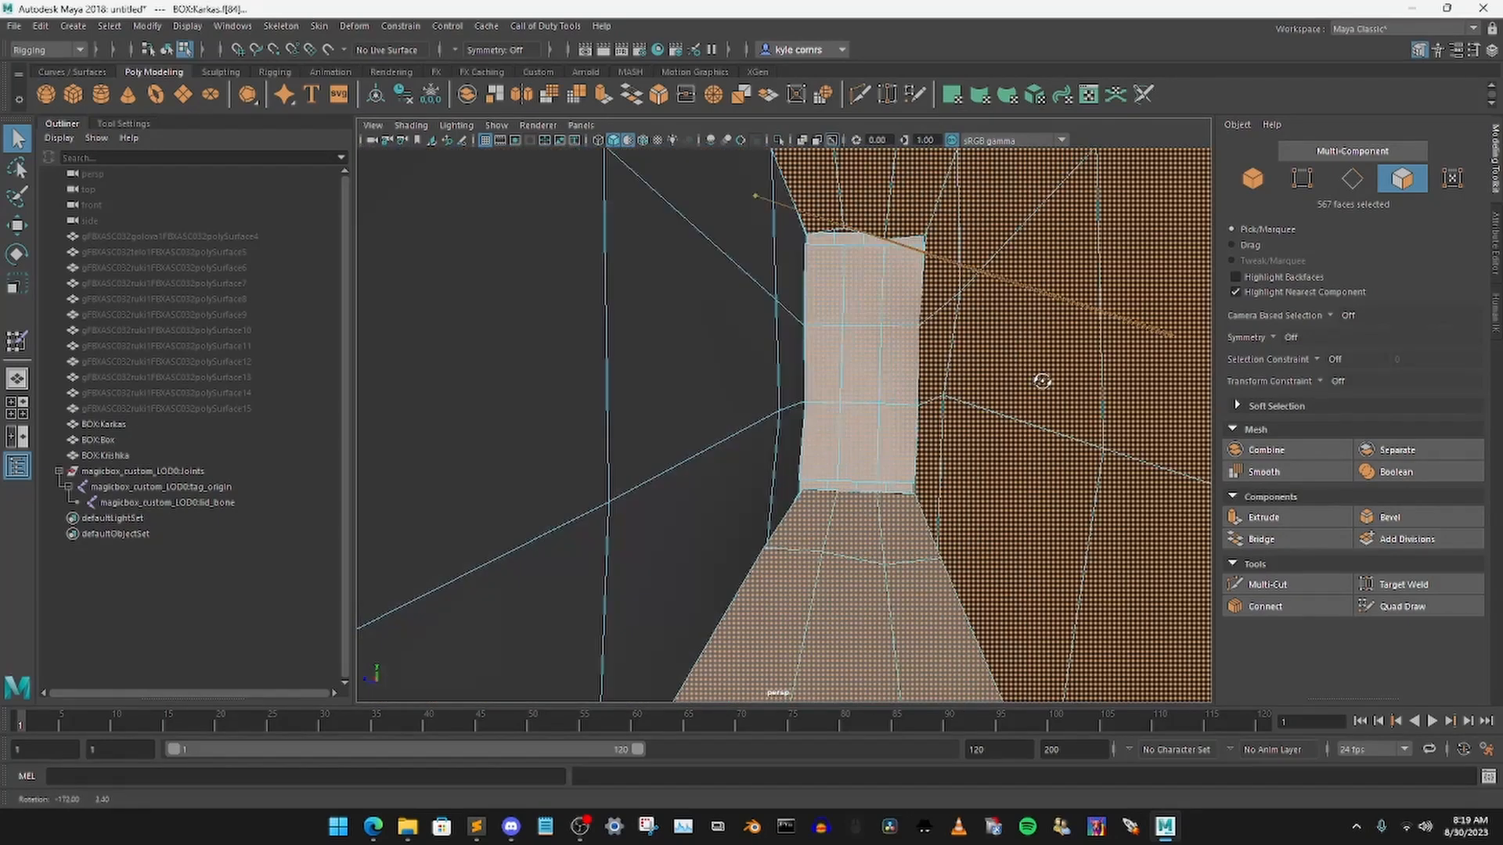
alt+drag(889, 443, 822, 446)
Step: Convert the extended body selection to vertices, flood it with weight 1 for tag_origin, and return to object selection
right_drag(847, 463, 689, 436)
click(122, 125)
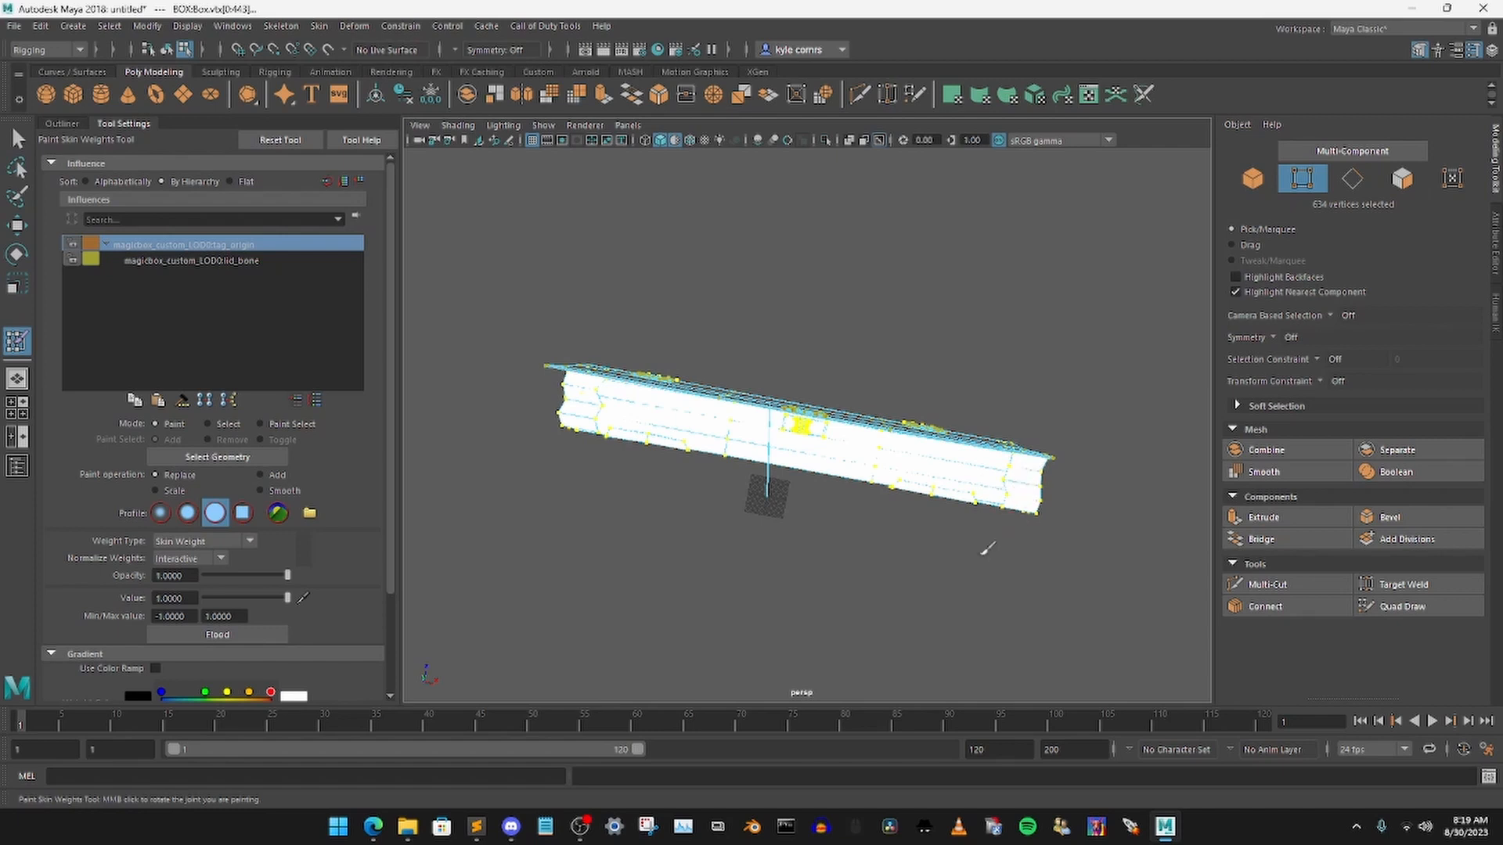
key(q)
click(62, 124)
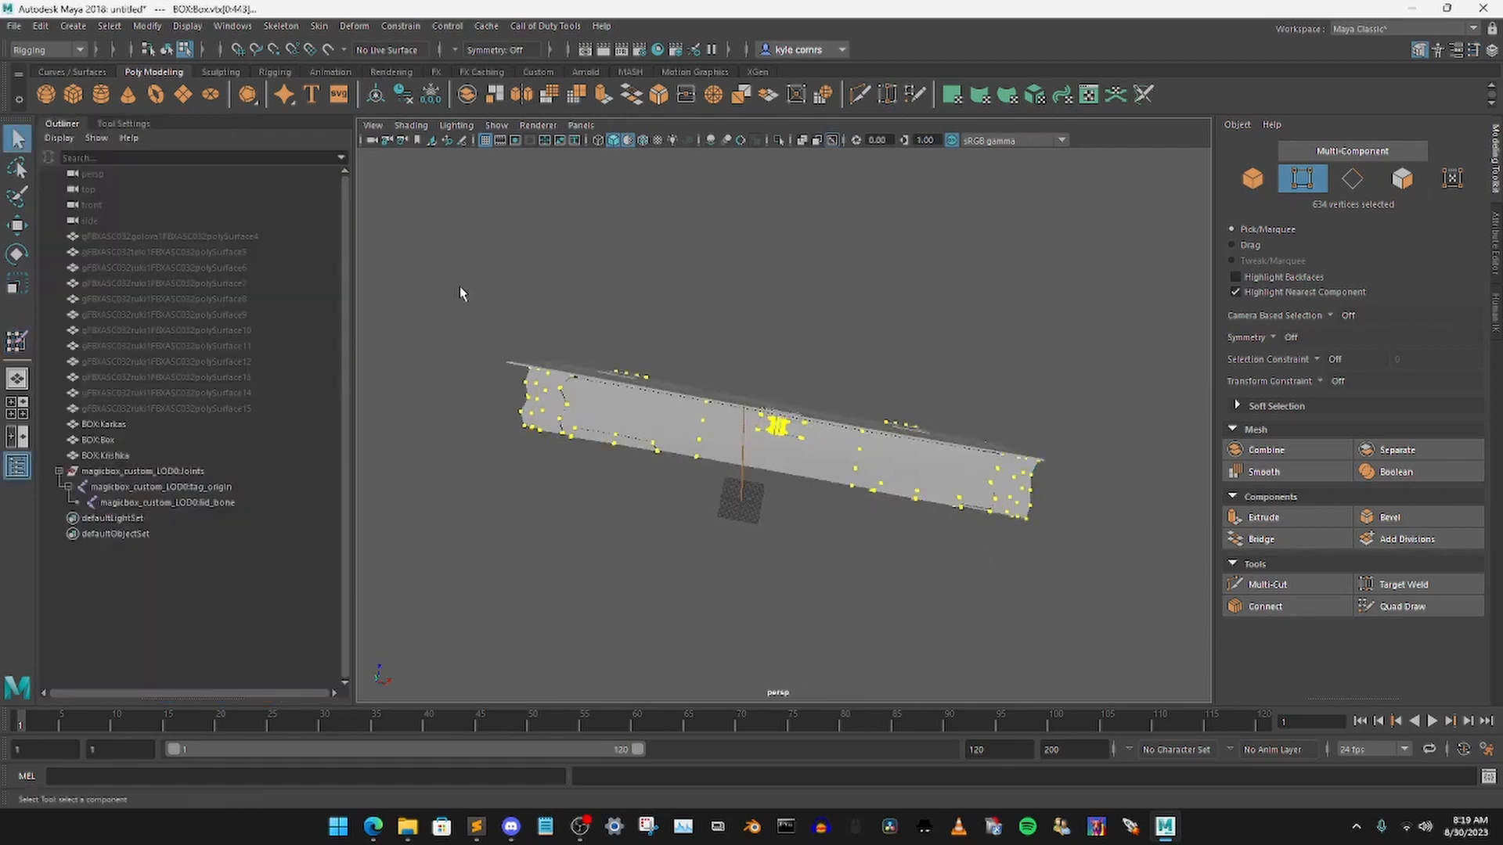
click(1129, 290)
key(F8)
Step: Rotate lid_bone about its X axis to swing the lid open and inspect the box interior
alt+drag(1129, 290, 908, 326)
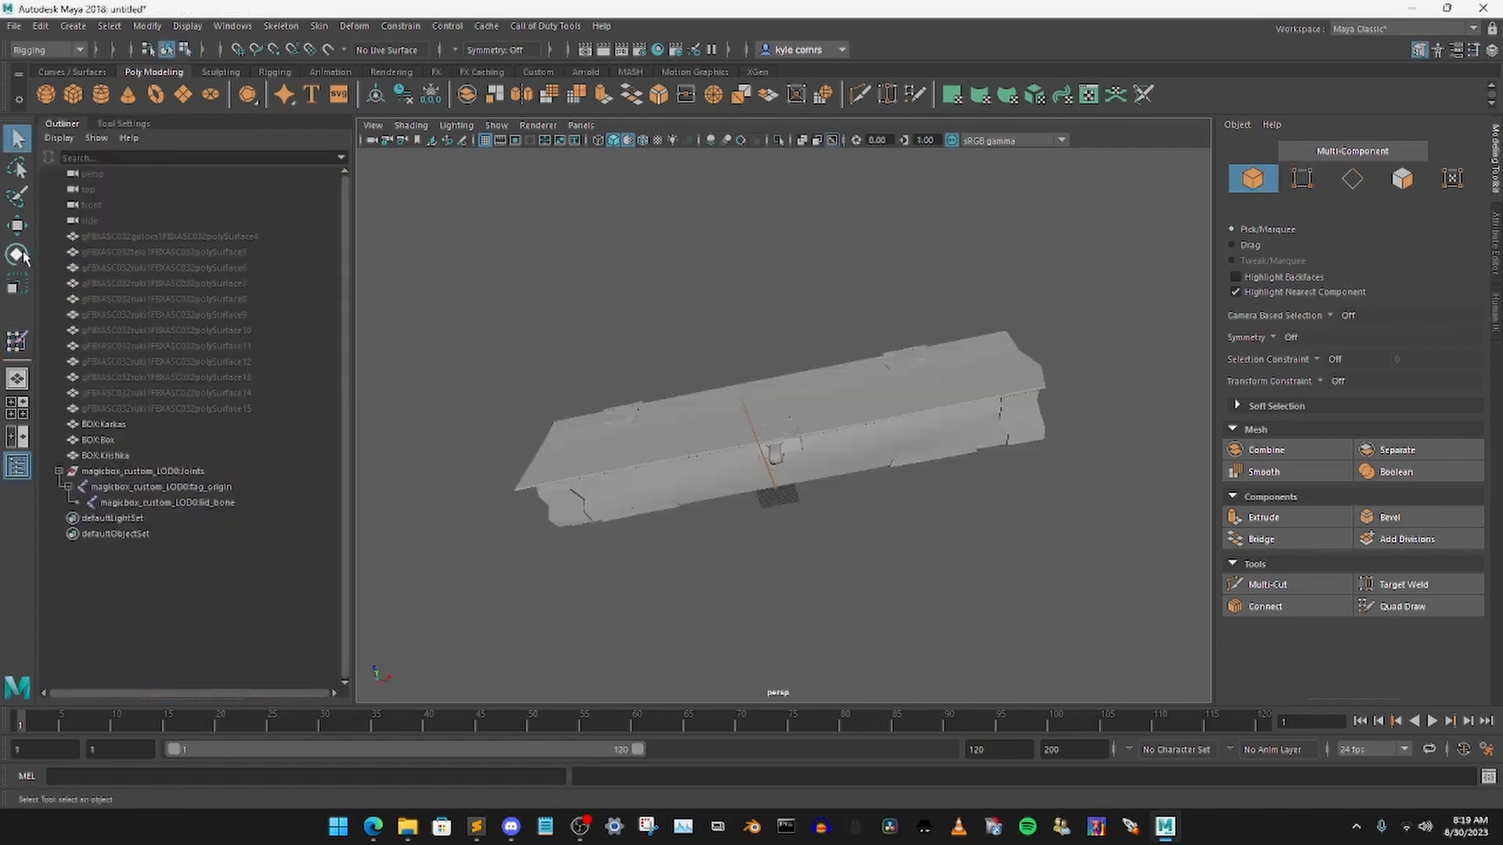
click(20, 254)
click(196, 503)
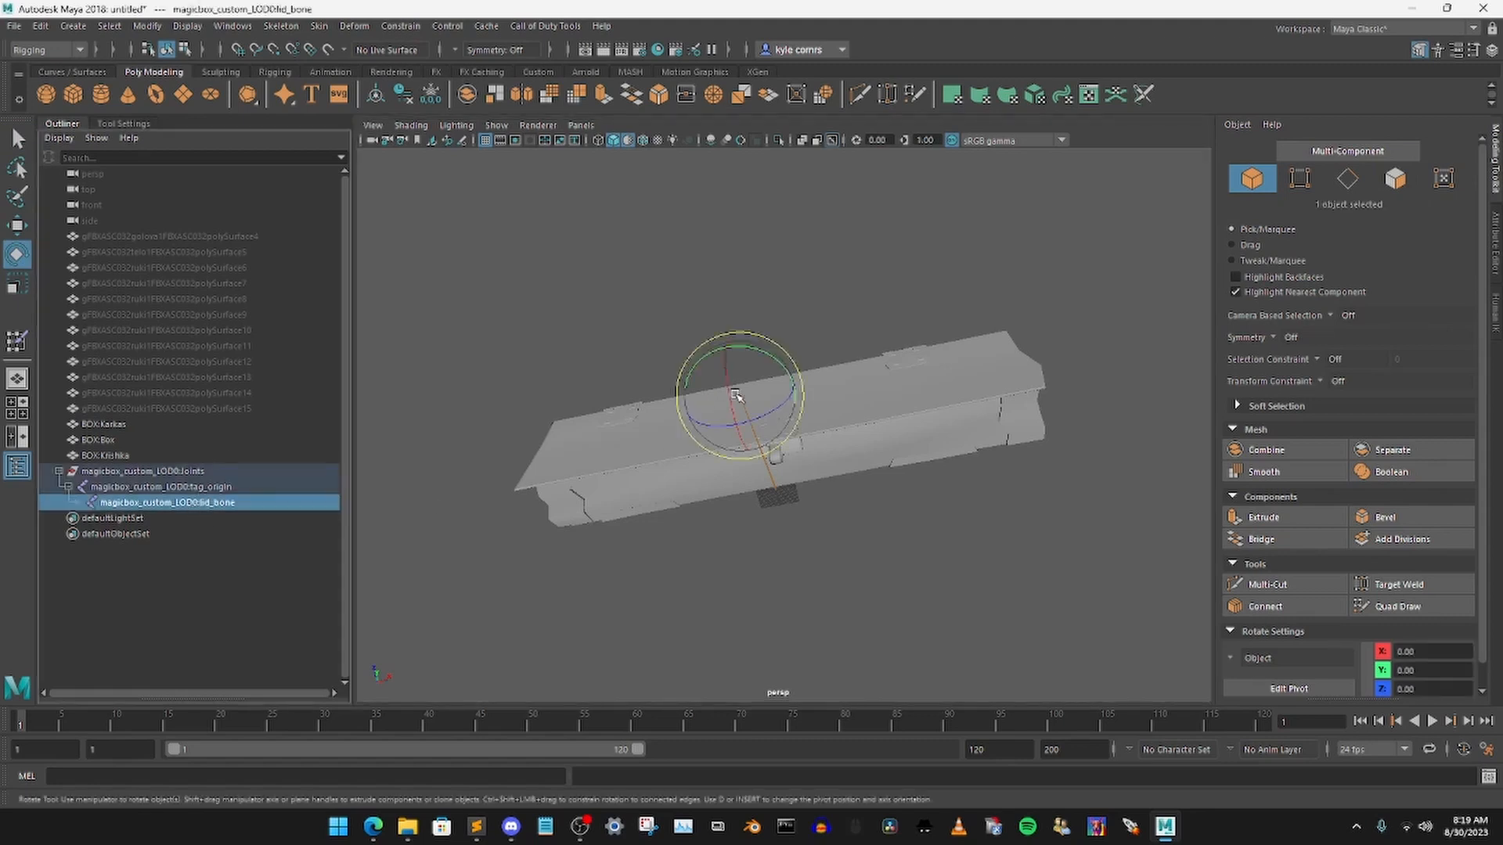
drag(736, 395, 725, 354)
scroll(988, 356, up, 3)
alt+middle_drag(1098, 392, 968, 416)
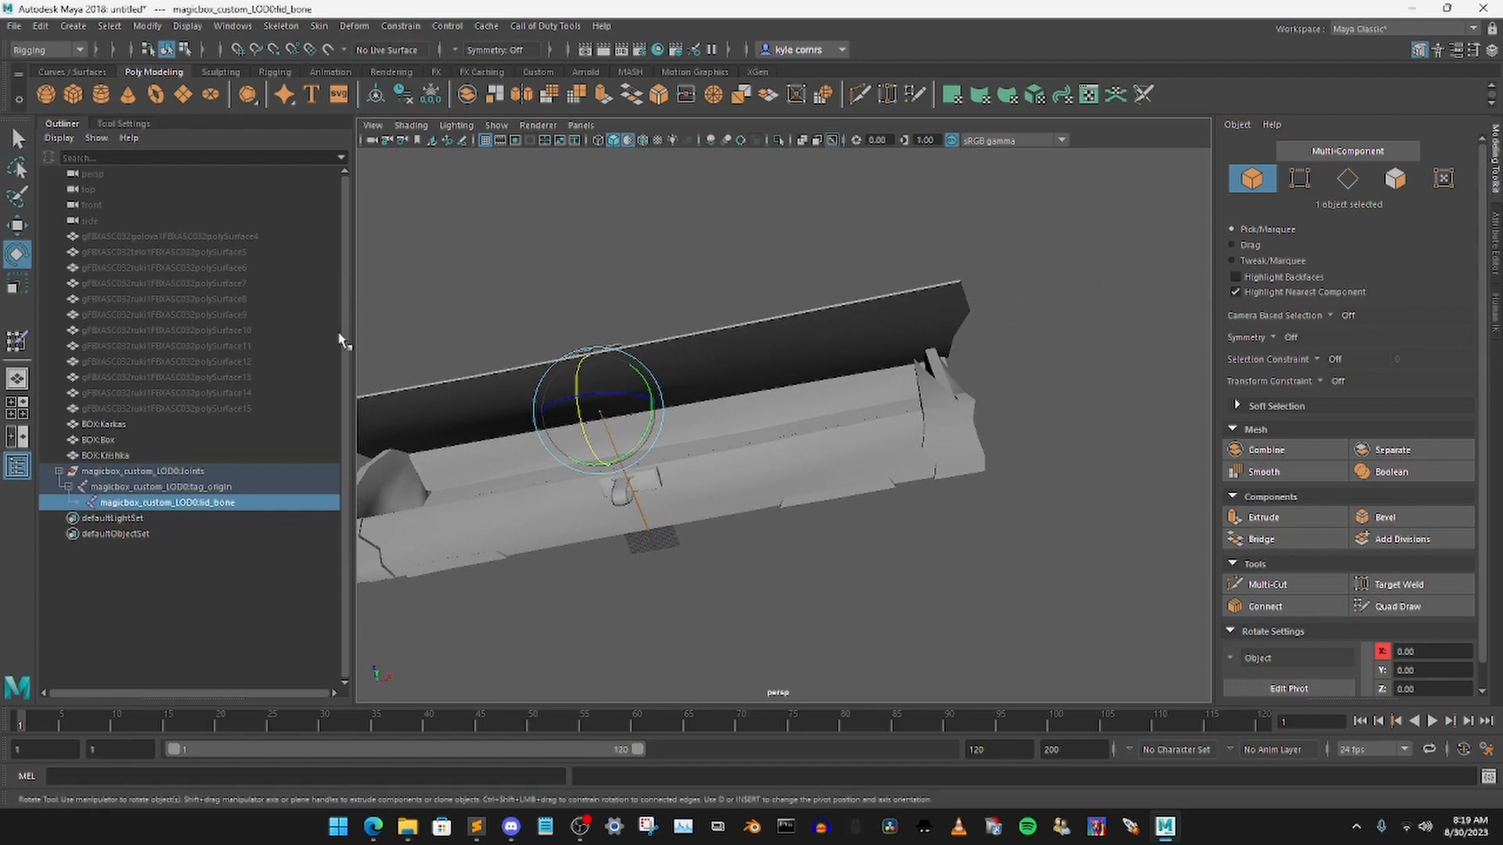
Step: Return the three BOX meshes to face selection and add the remaining unselected body faces, including those around the front clasp
click(17, 140)
click(109, 424)
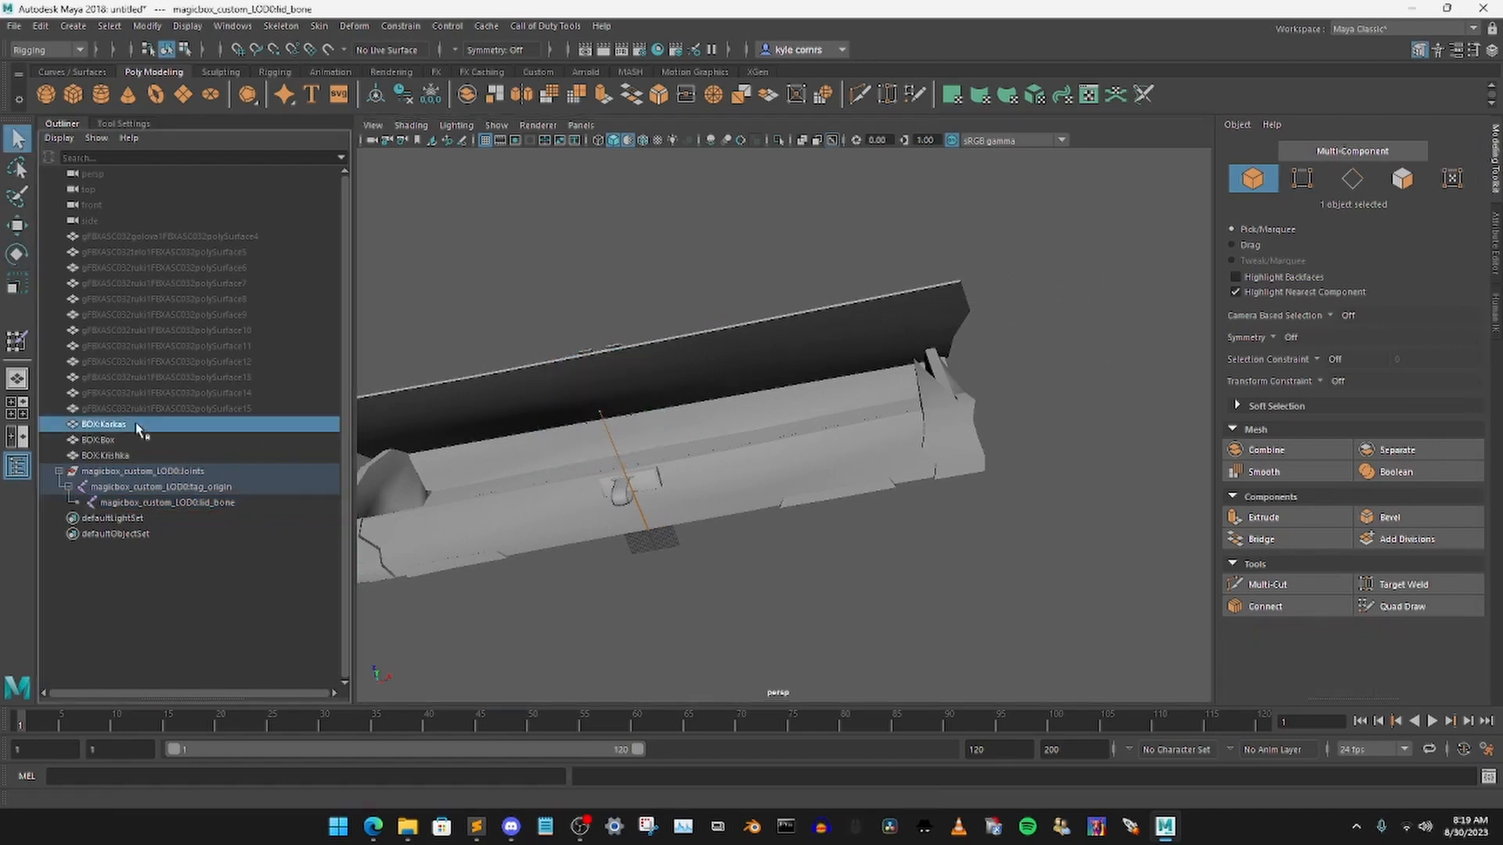
drag(124, 442, 122, 459)
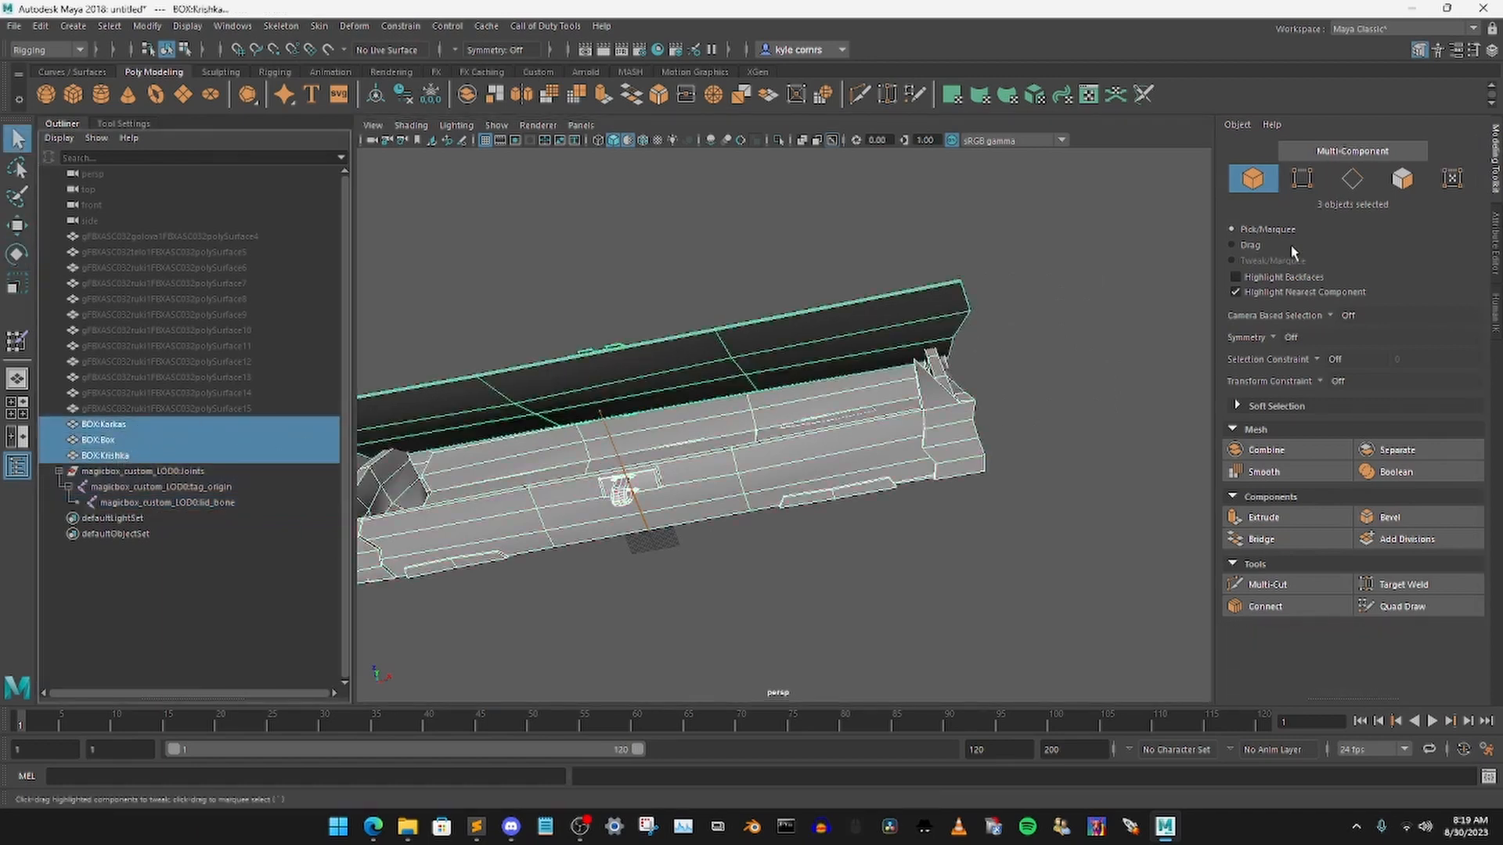
click(1402, 178)
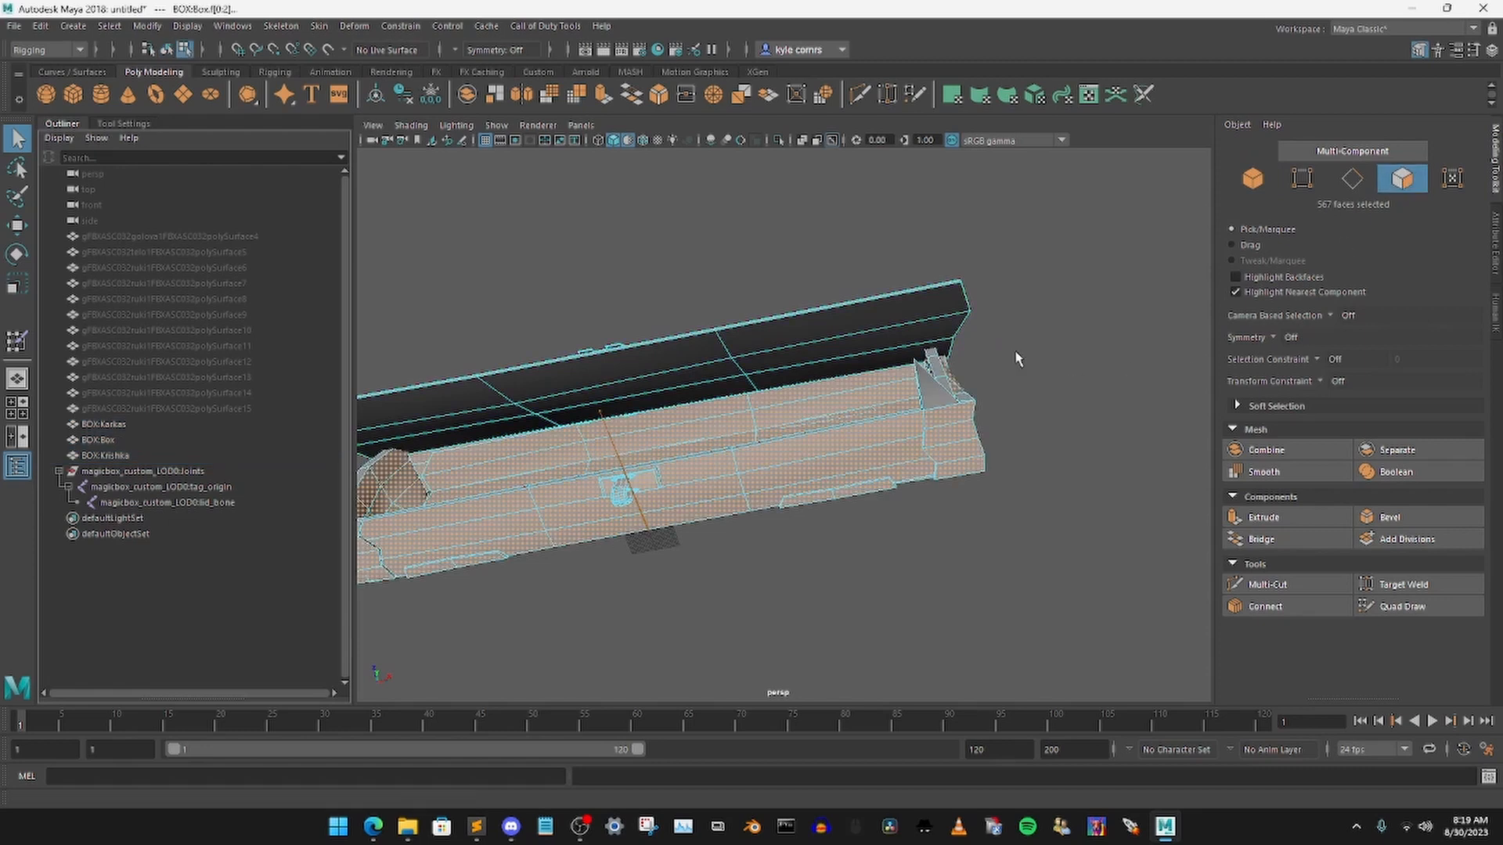
alt+drag(1016, 359, 900, 421)
shift+click(869, 449)
scroll(899, 421, up, 5)
shift+double_click(892, 573)
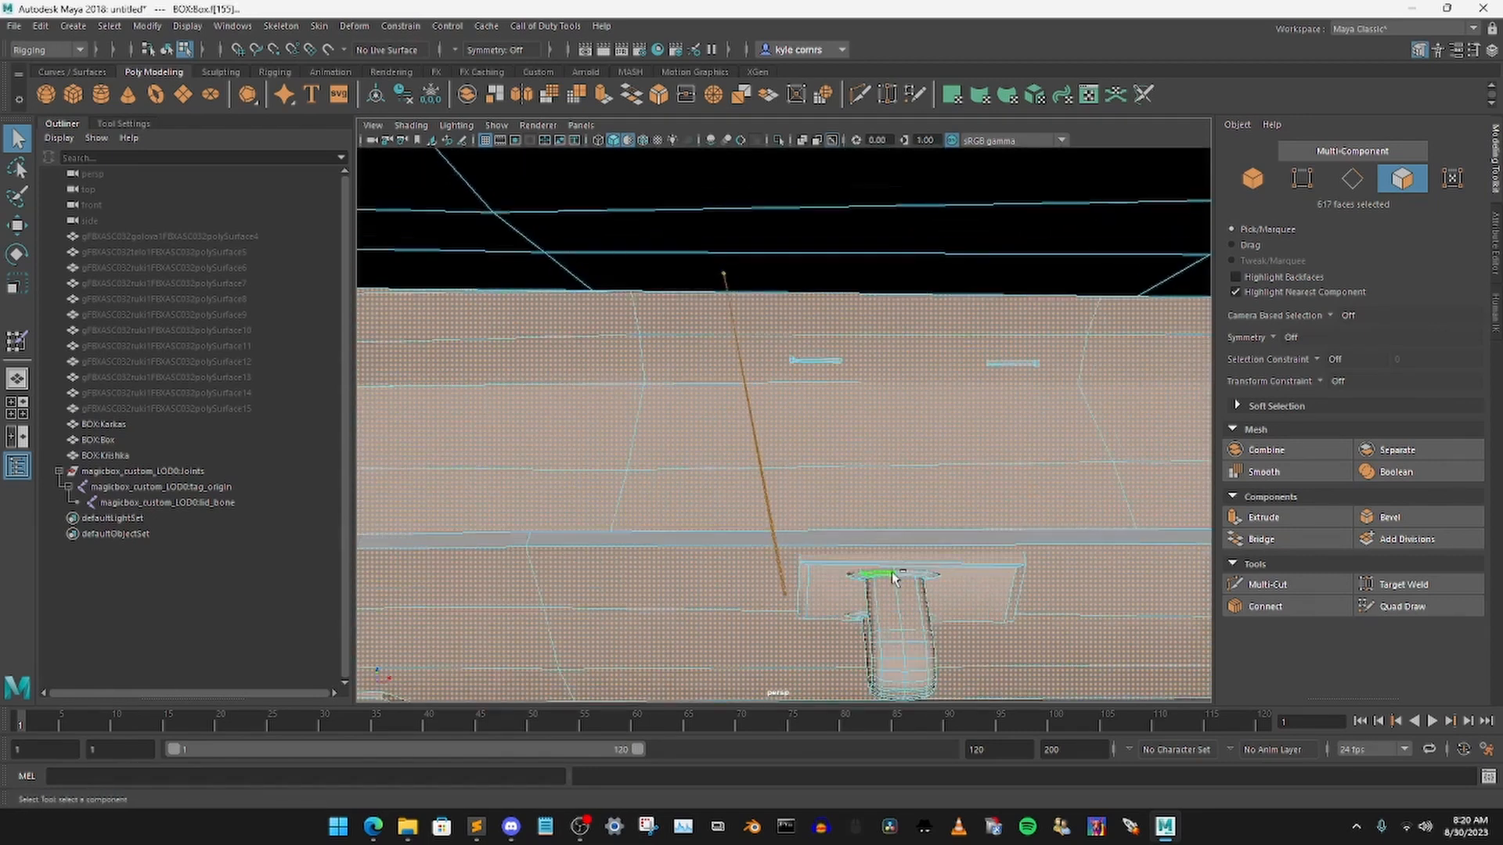
scroll(847, 409, down, 4)
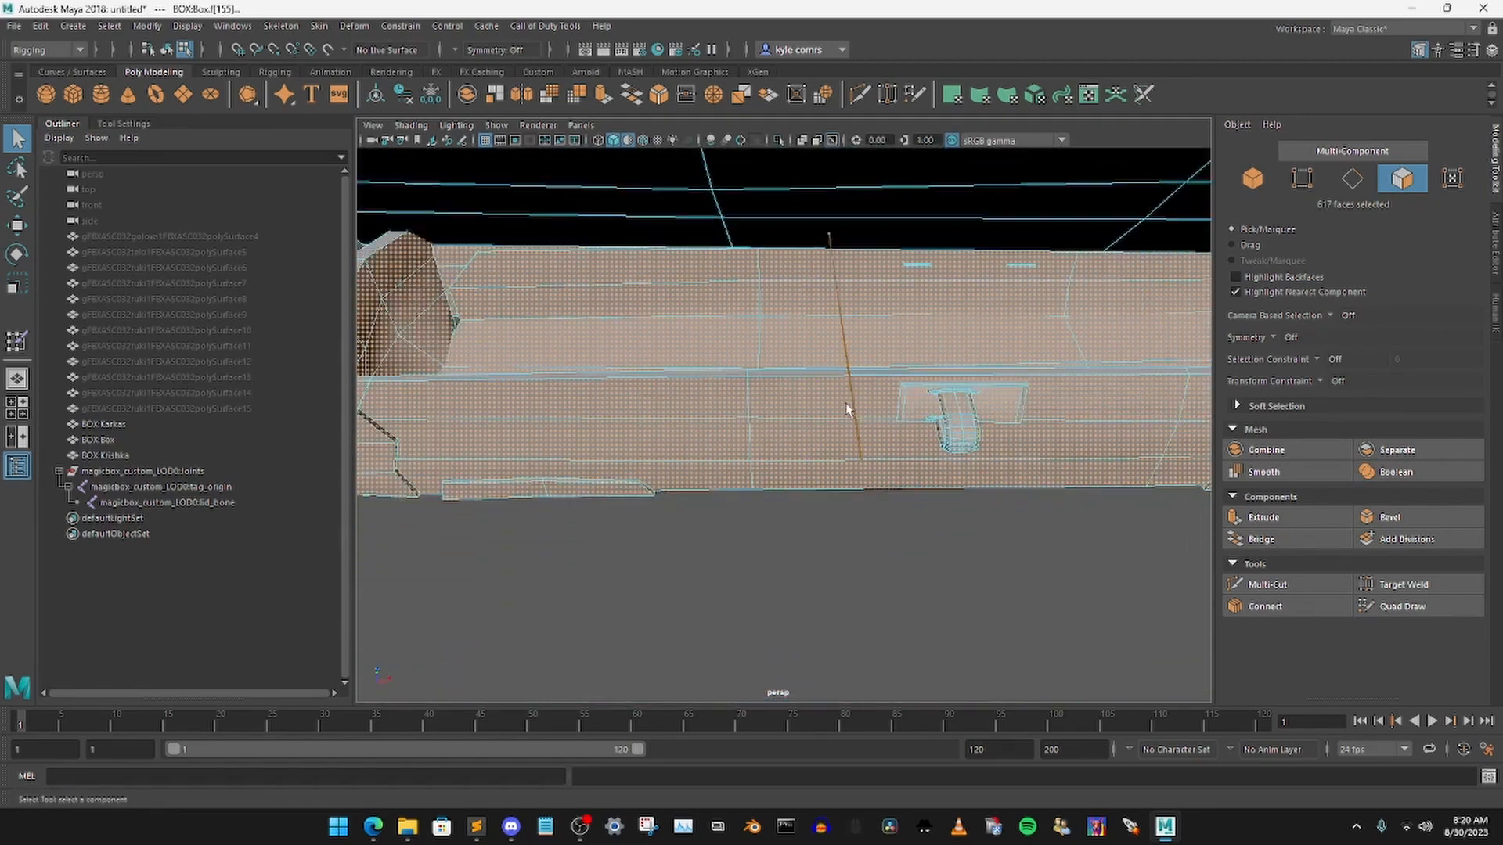
scroll(699, 396, down, 5)
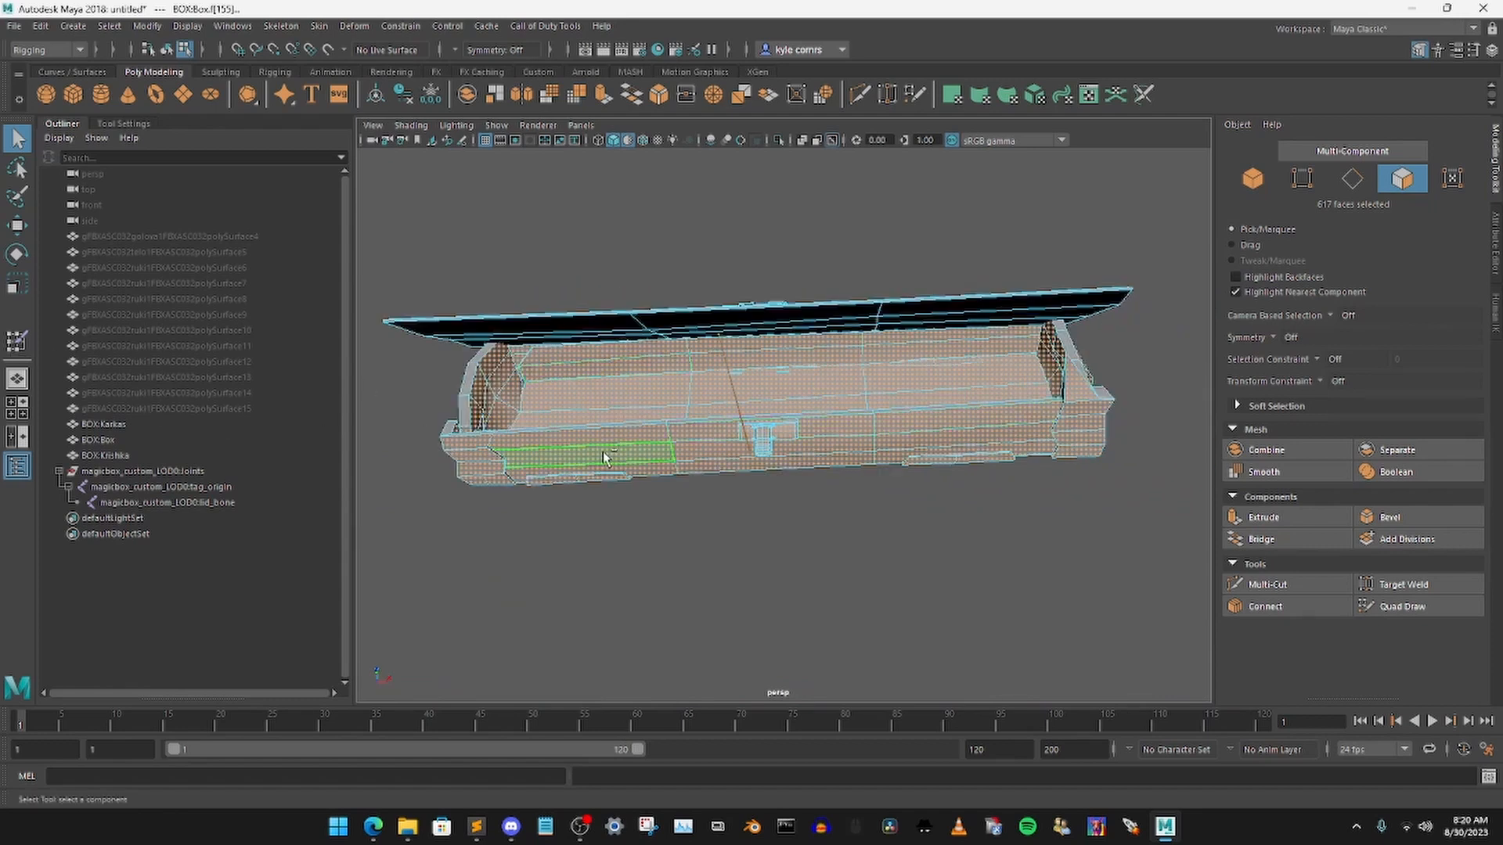
Step: Convert the completed body face selection to vertices, flood the tag_origin weight at 1 with the lid open, and exit weight painting
right_drag(602, 458, 462, 455)
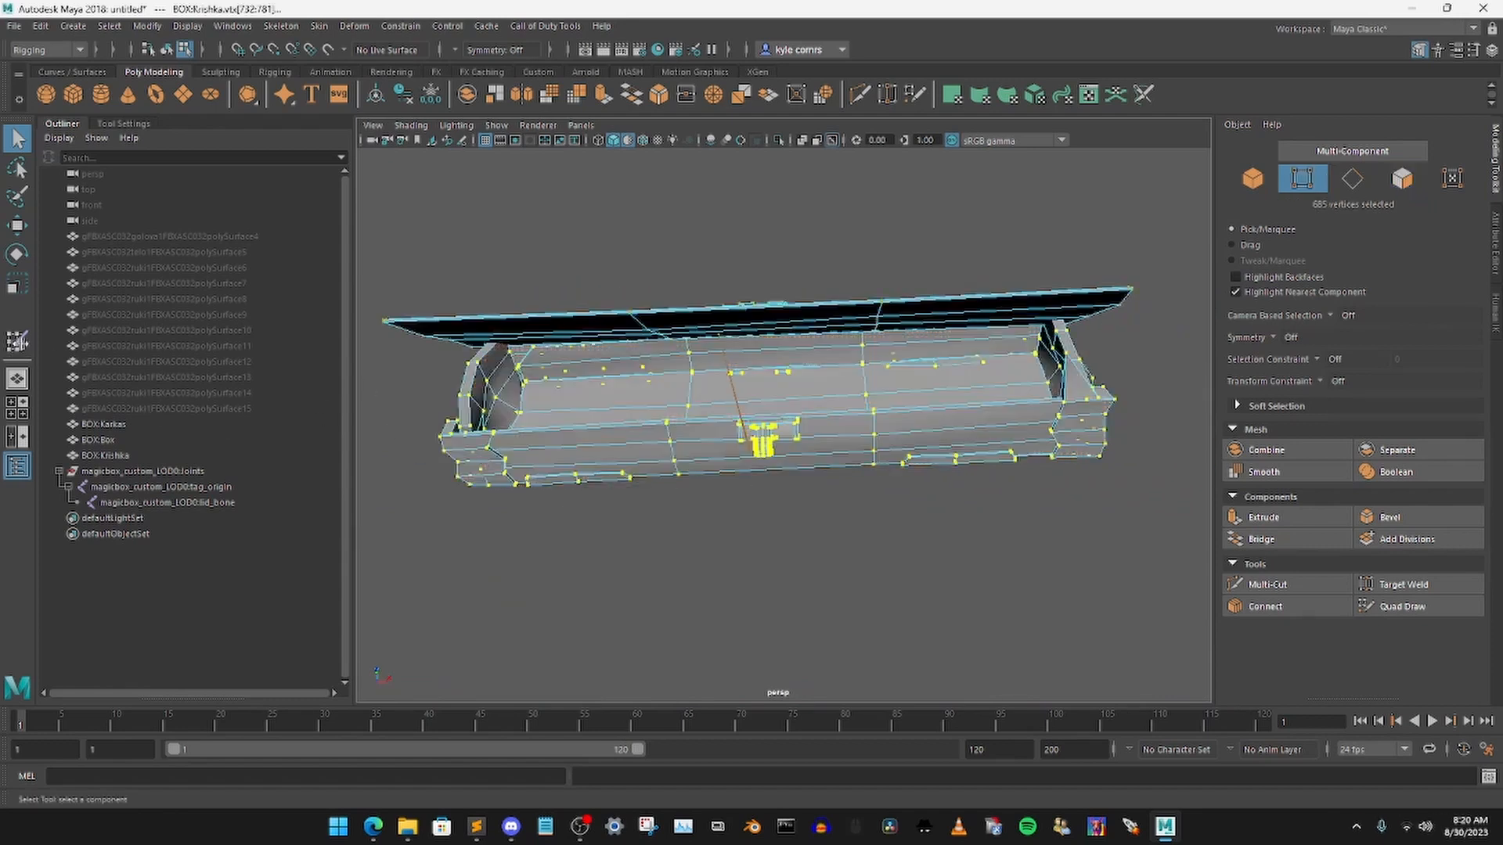
key(y)
click(124, 123)
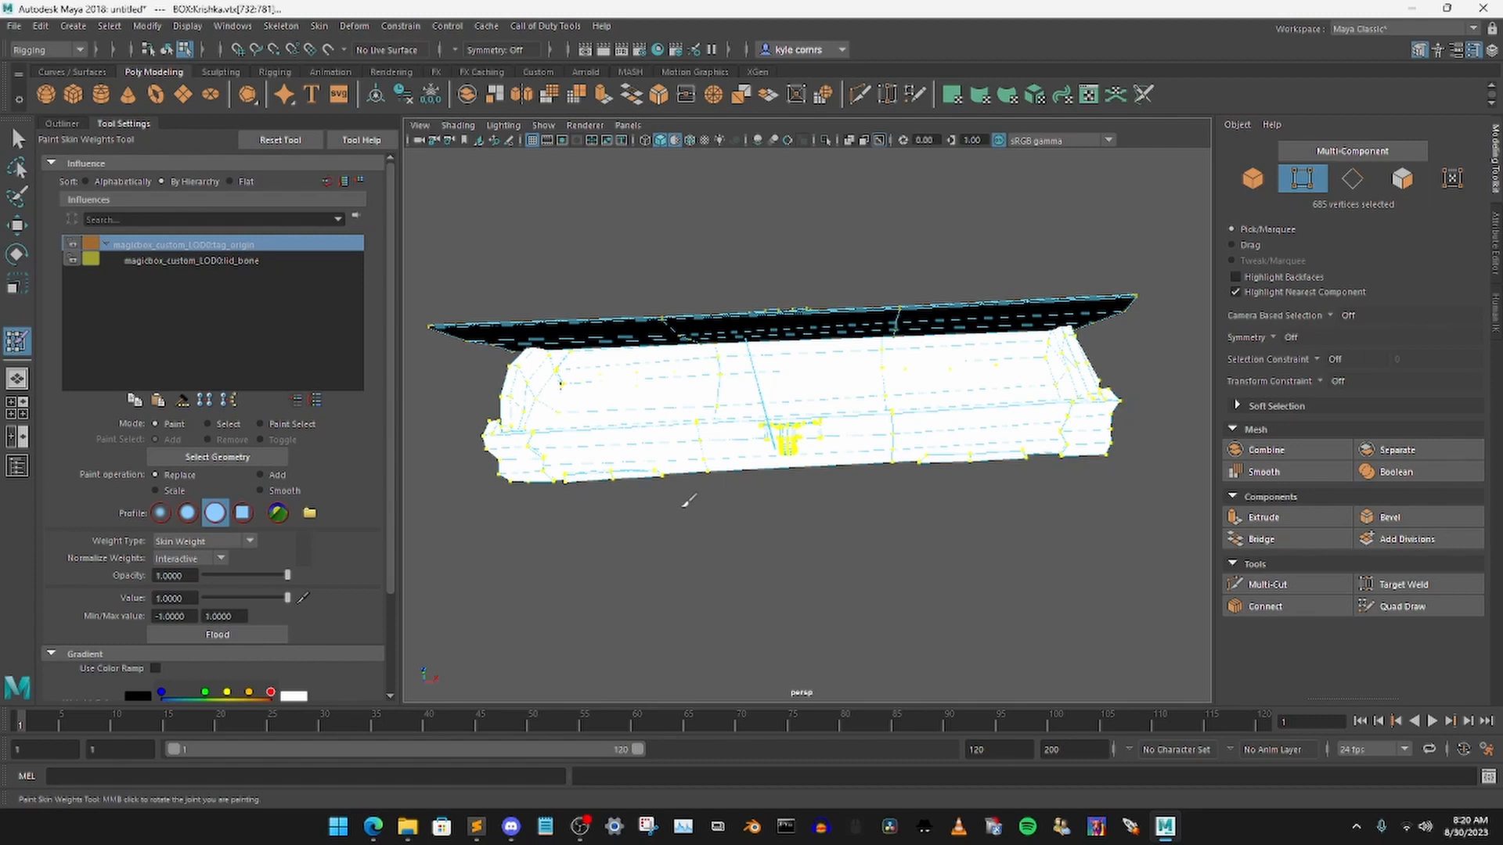
key(q)
click(61, 122)
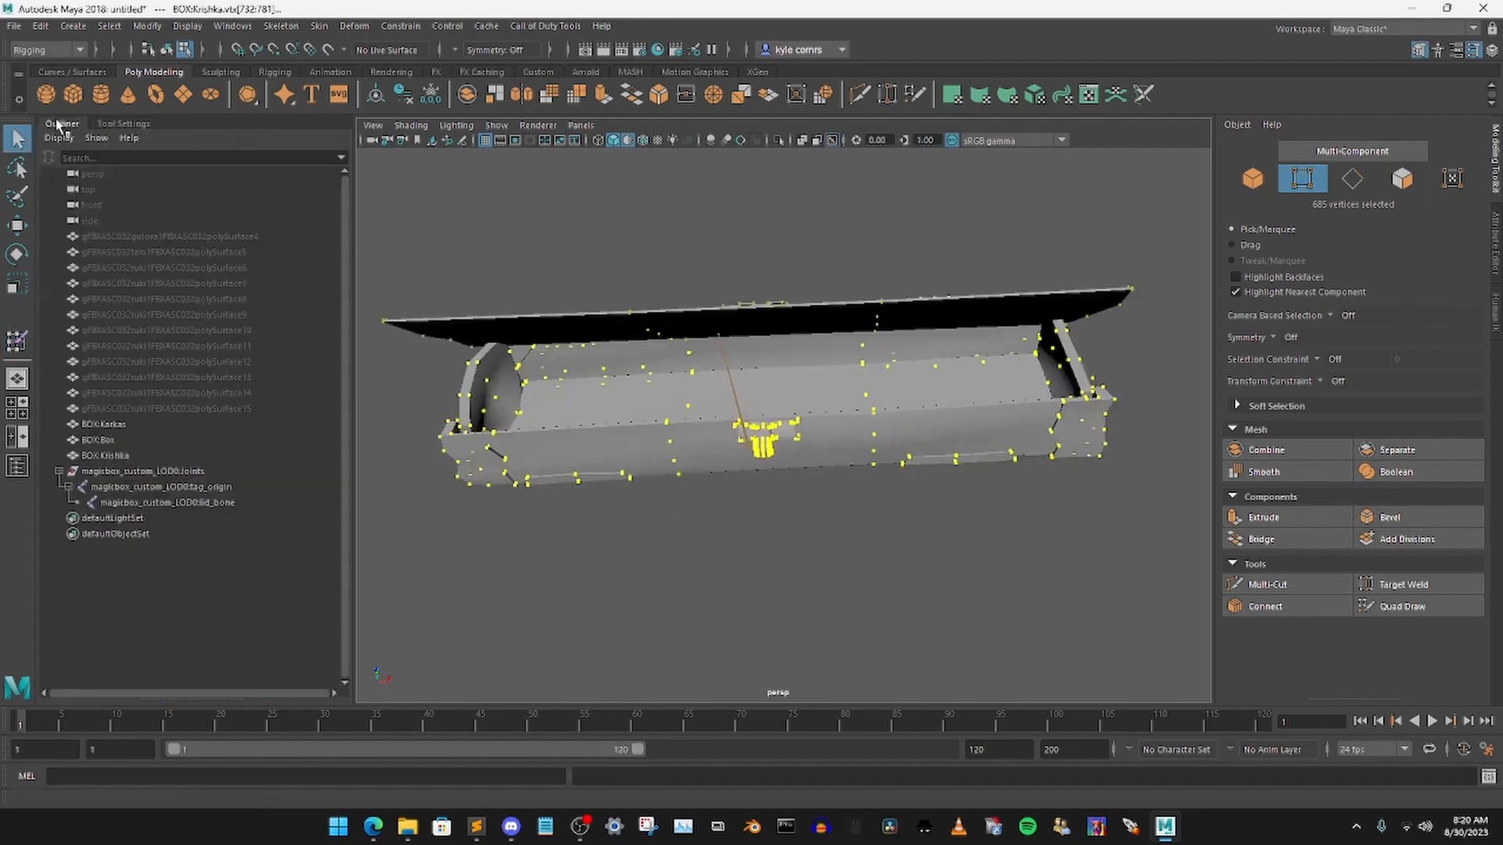
Step: Rotate lid_bone about its X axis to swing the lid closed, and inspect the box from the front and side
click(16, 257)
click(194, 502)
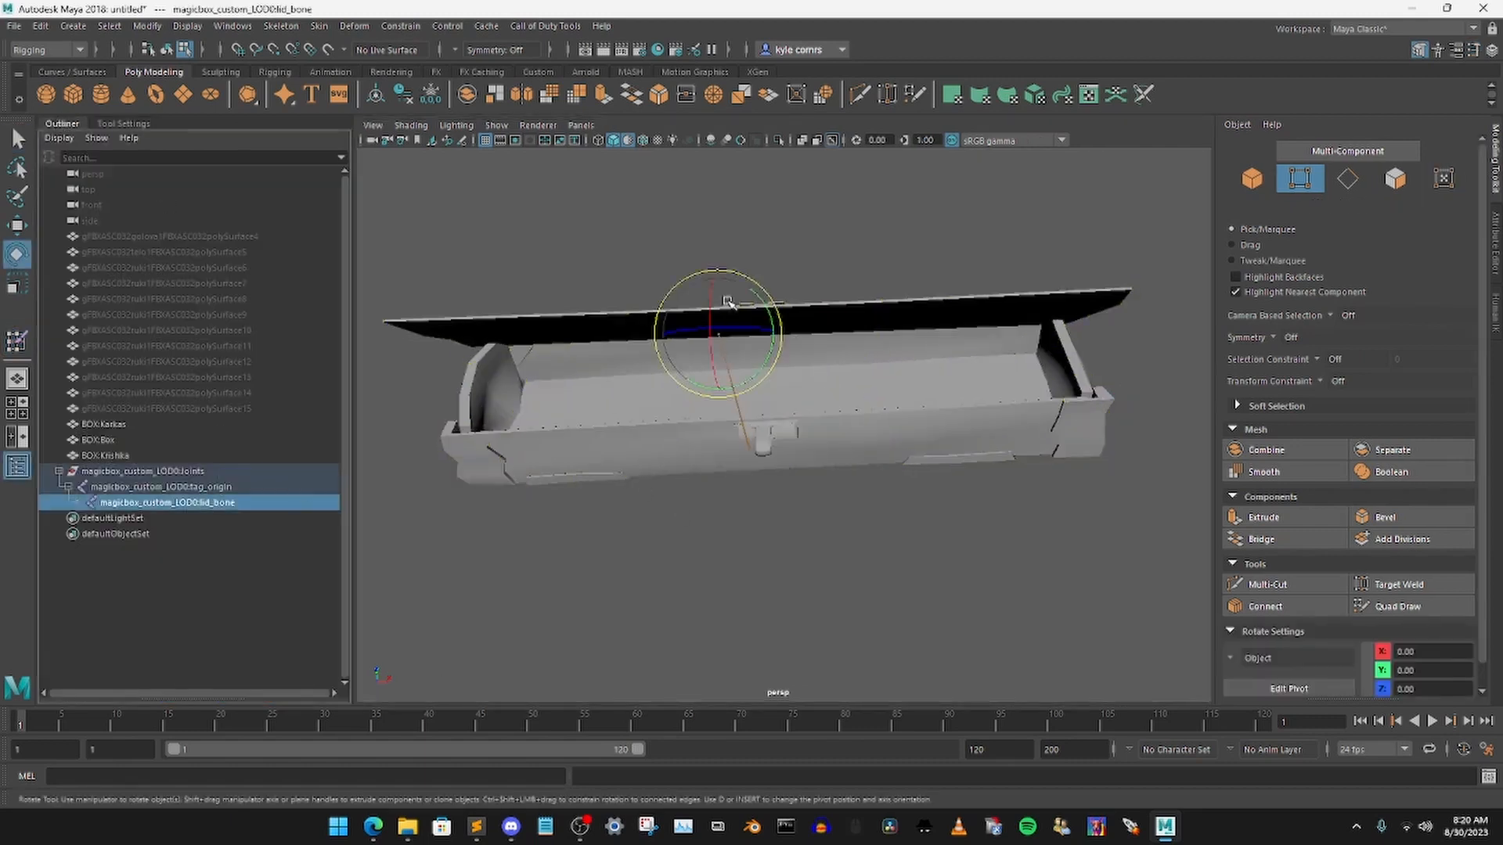
drag(710, 303, 791, 352)
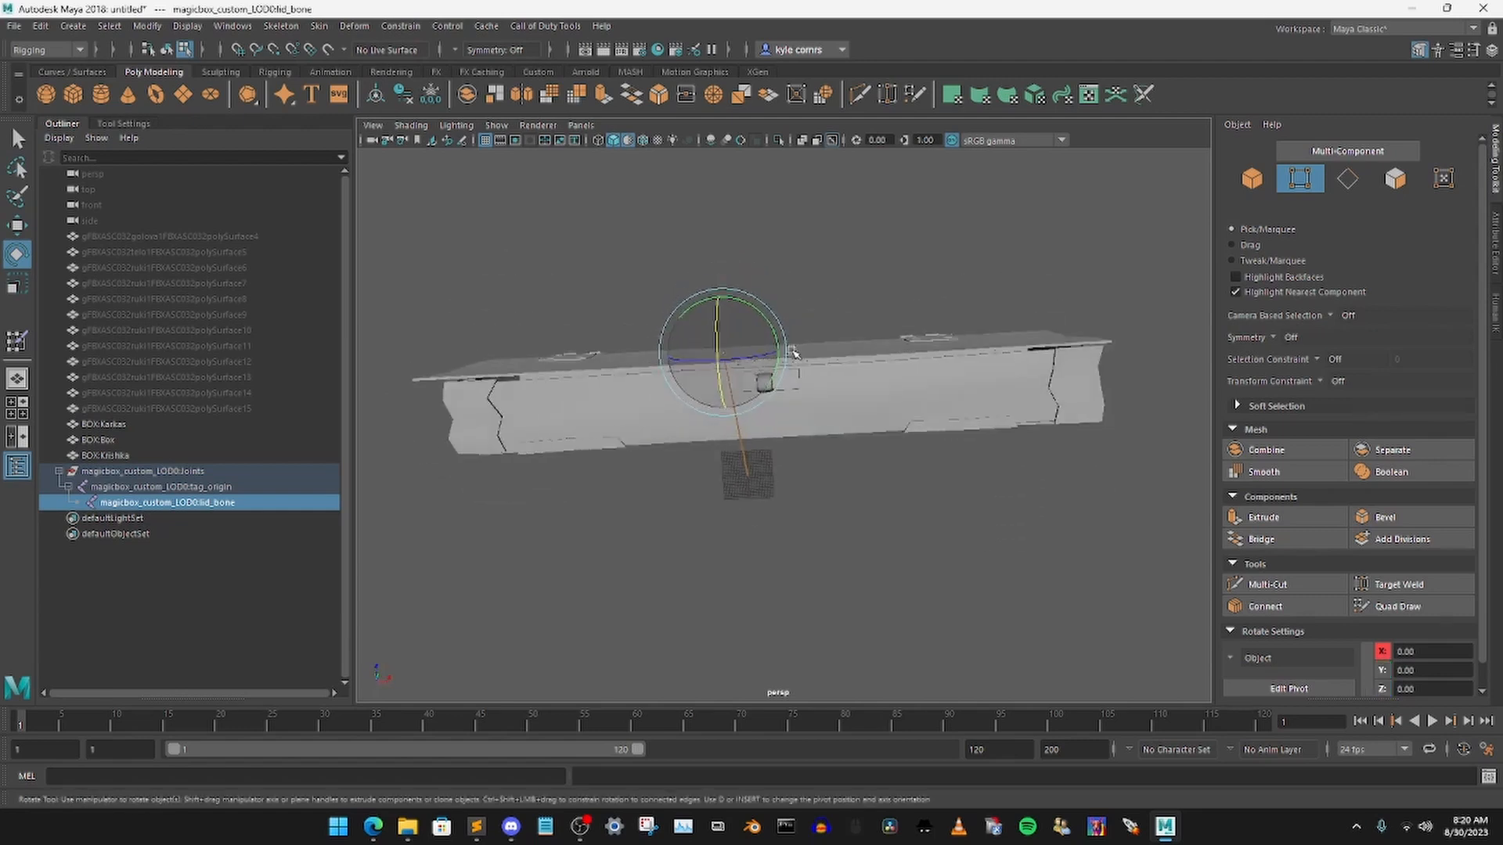
click(679, 300)
key(w)
scroll(806, 313, down, 2)
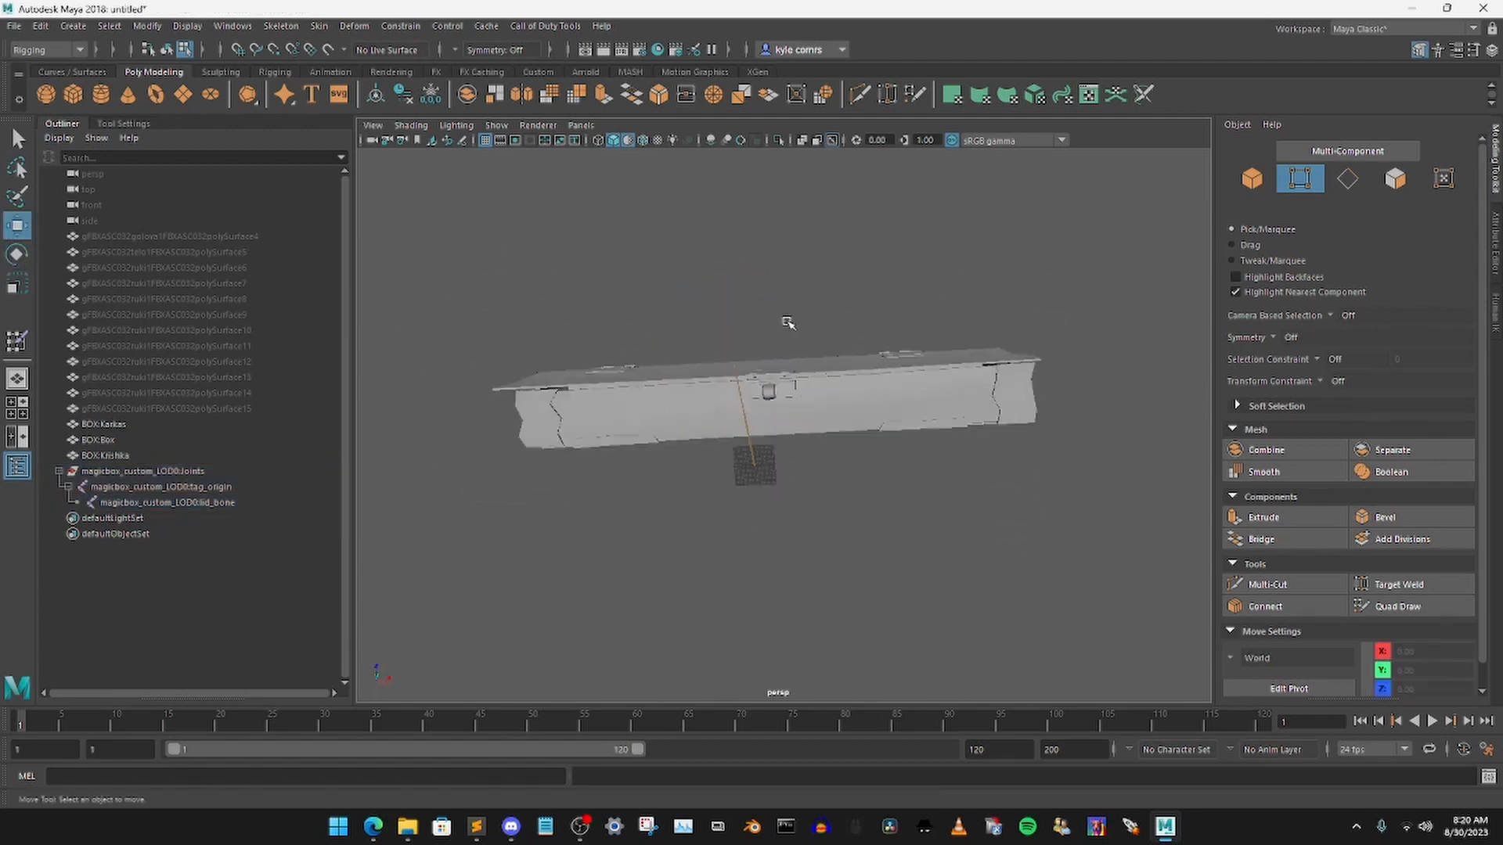
alt+middle_drag(776, 282, 768, 344)
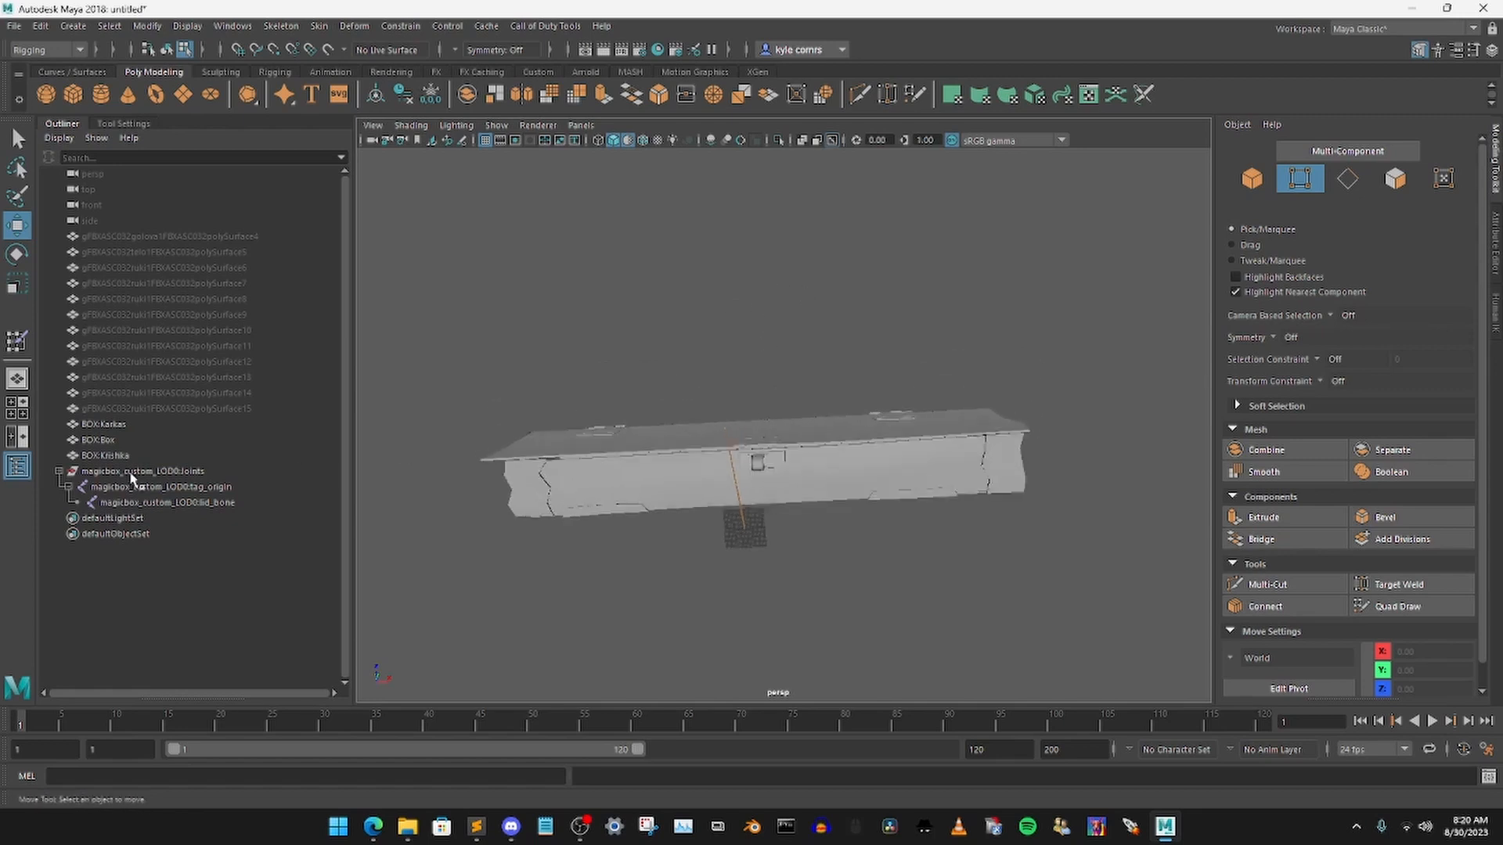
alt+drag(756, 414, 563, 547)
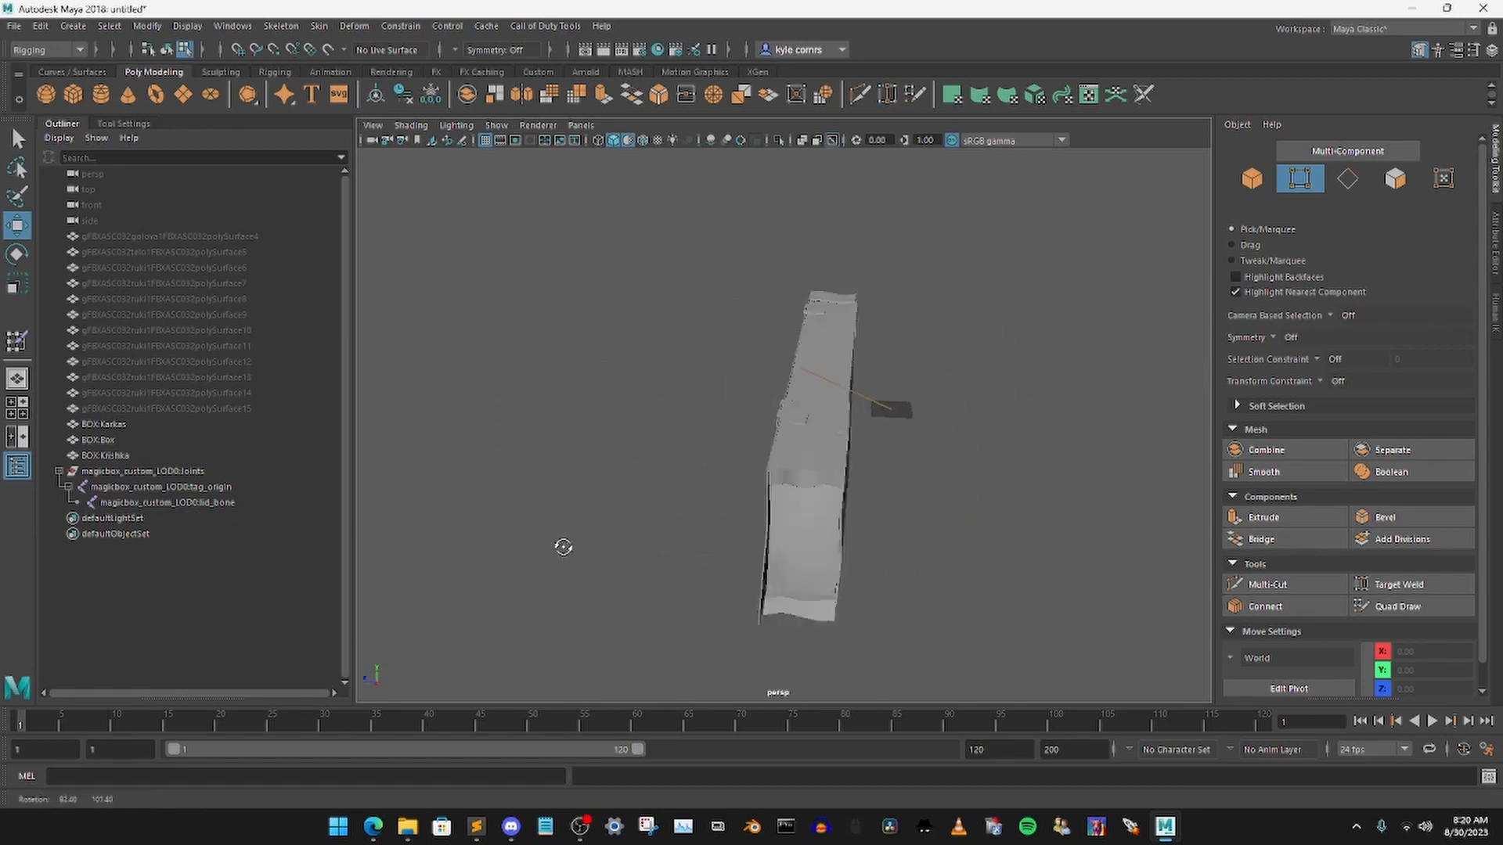
alt+drag(731, 480, 787, 479)
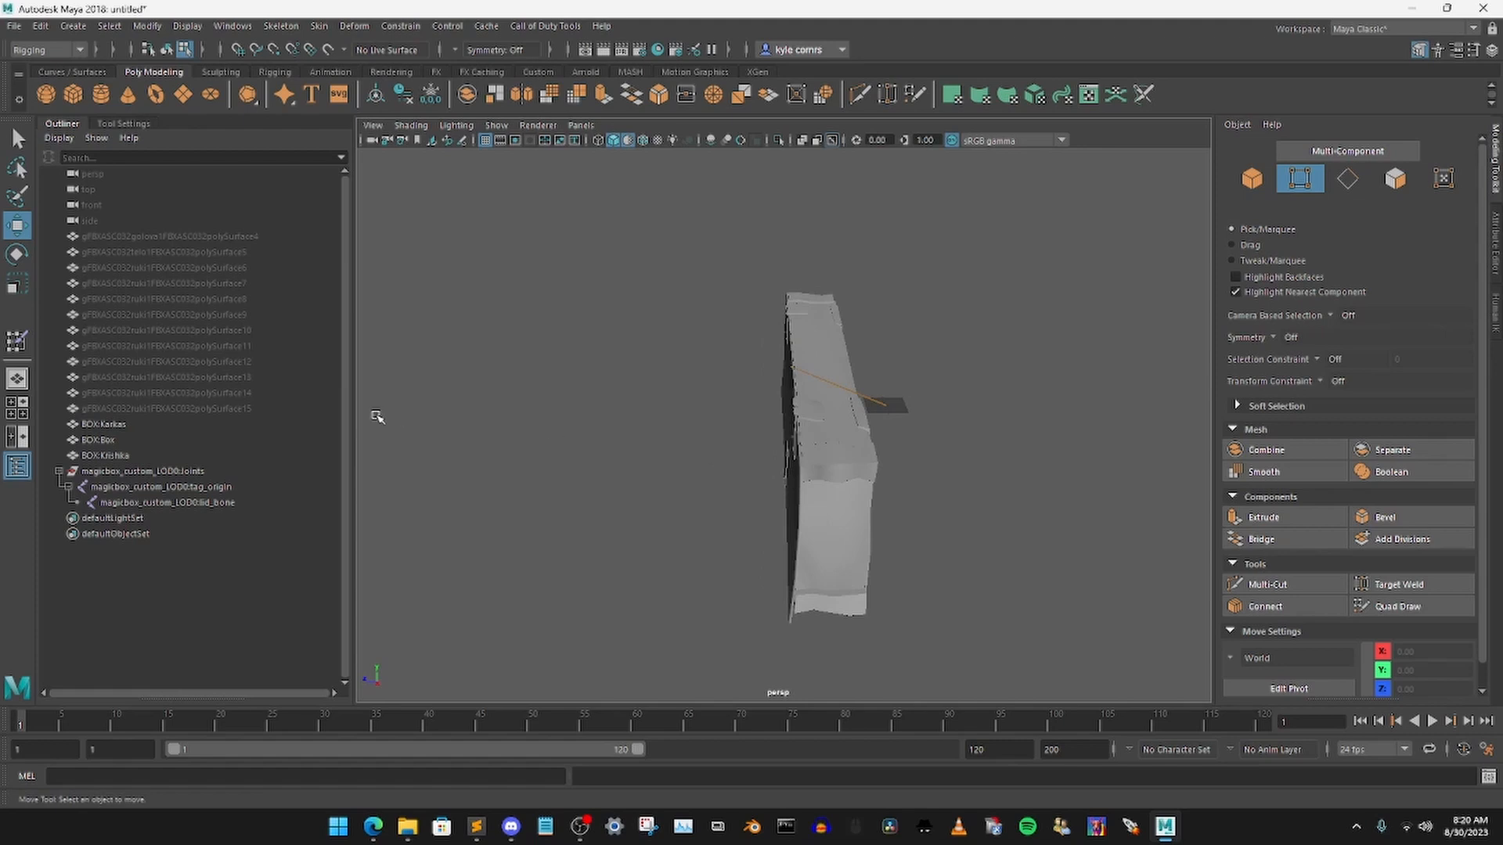
Step: Raise lid_bone along Y to about 155 to separate the lid from the body, and inspect the gap for stretched geometry
click(171, 503)
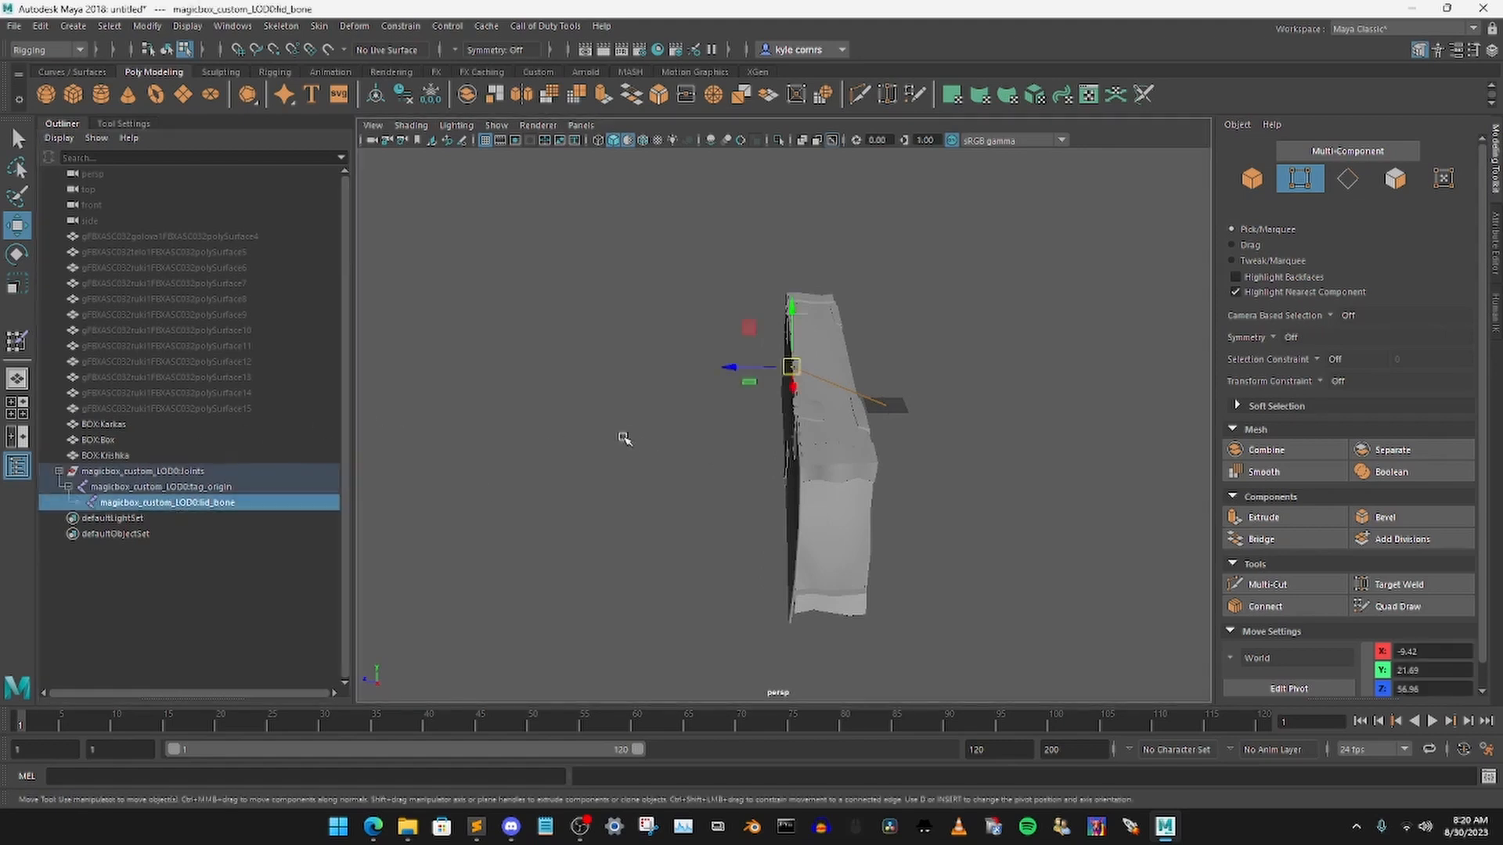
alt+drag(693, 365, 777, 164)
alt+drag(940, 285, 826, 295)
alt+middle_drag(826, 296, 798, 301)
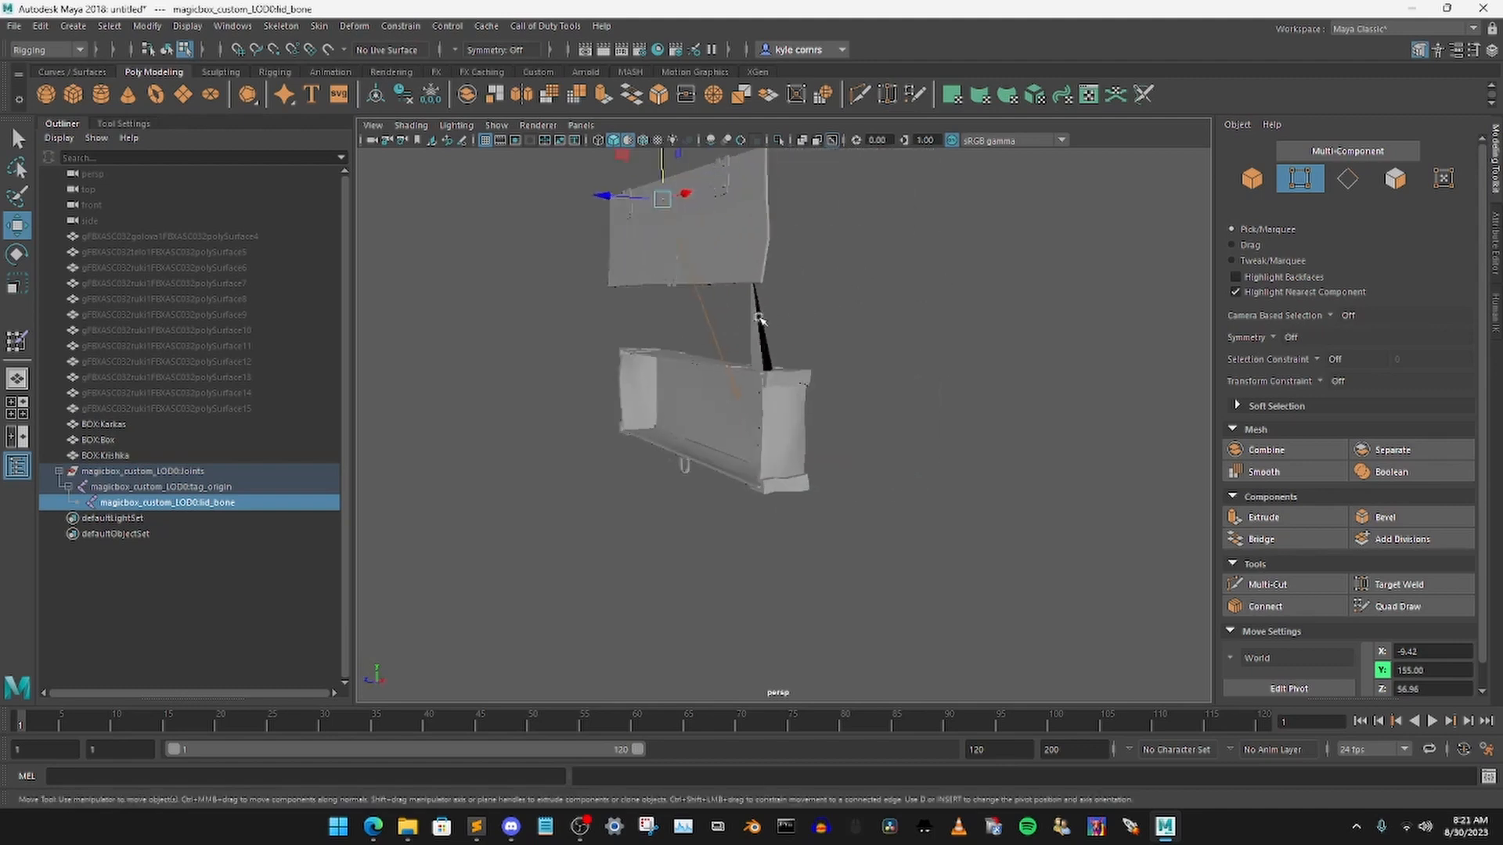
alt+drag(757, 315, 822, 295)
scroll(819, 321, up, 3)
alt+middle_drag(804, 391, 776, 455)
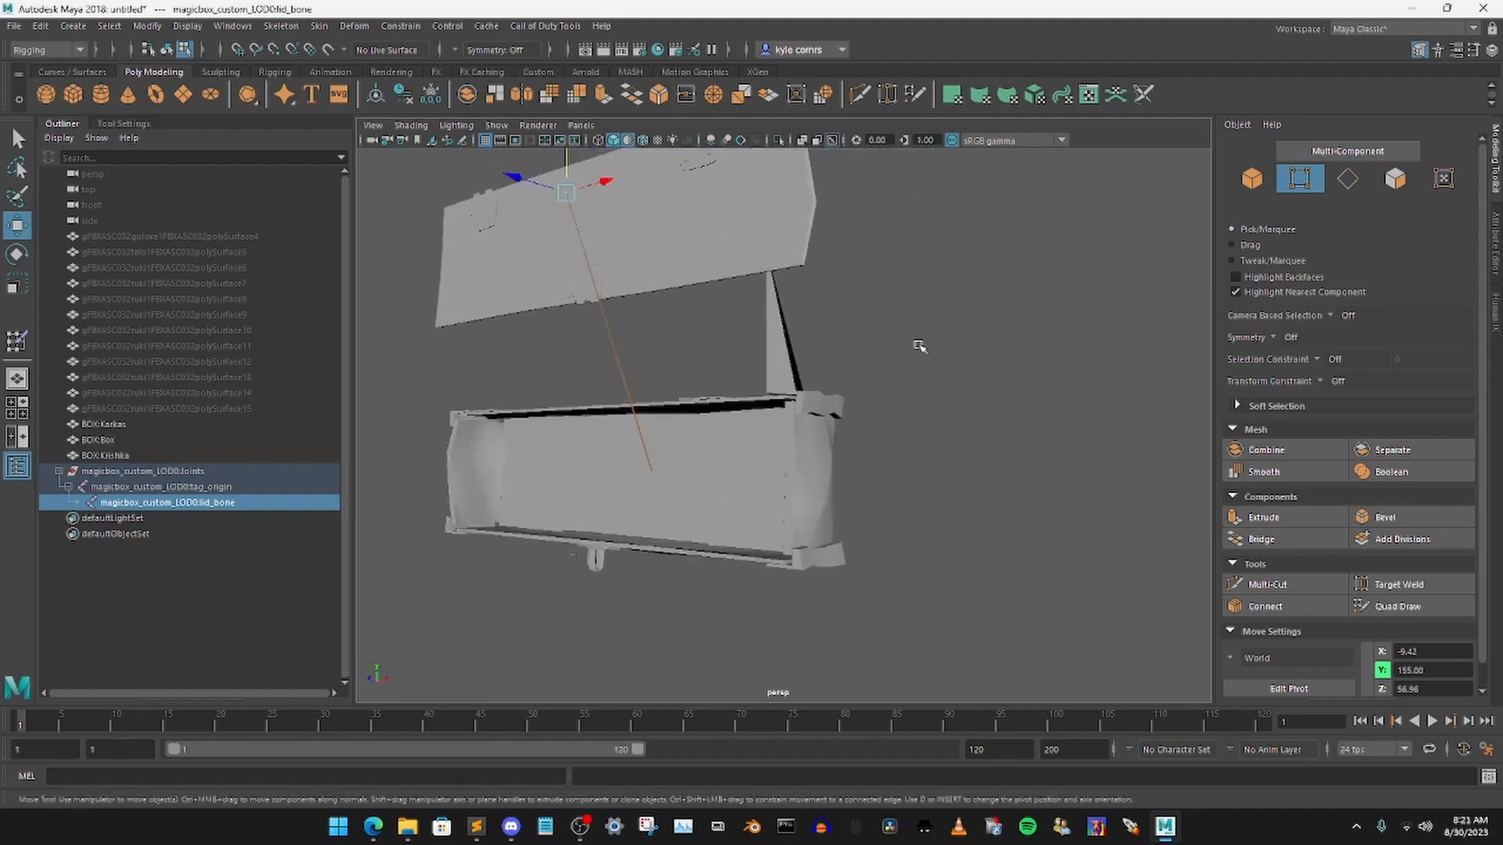
Step: Return the BOX meshes to face selection and add the missed body faces near the stretched rear corner
click(168, 427)
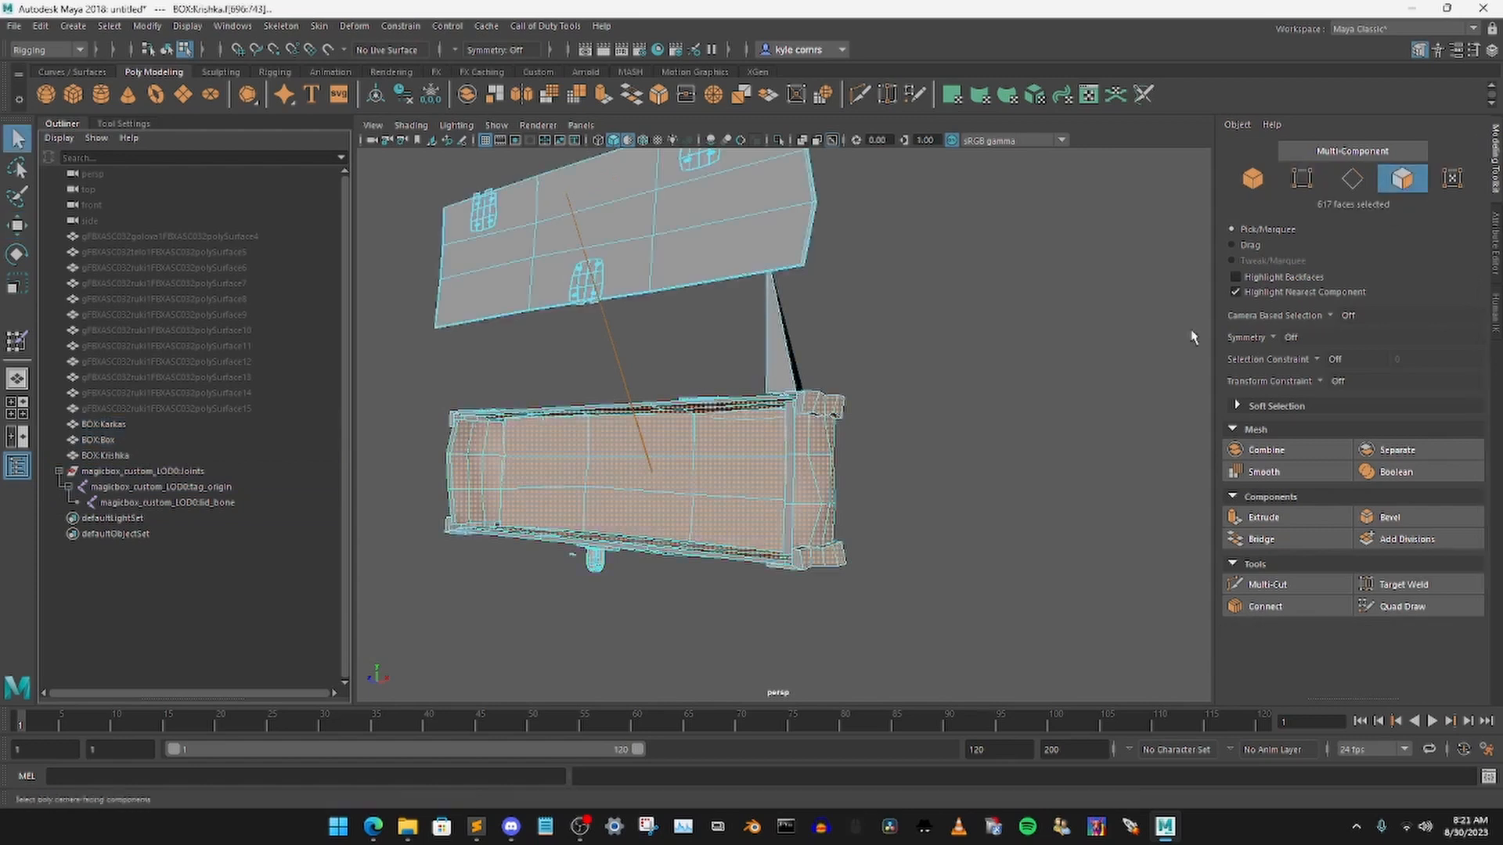
scroll(736, 484, up, 3)
alt+drag(809, 473, 847, 346)
shift+click(707, 435)
shift+click(733, 437)
shift+click(562, 343)
Step: Convert the body faces to vertices, flood them with weight 1 for tag_origin, and return to object selection
ctrl+right_drag(845, 344, 736, 352)
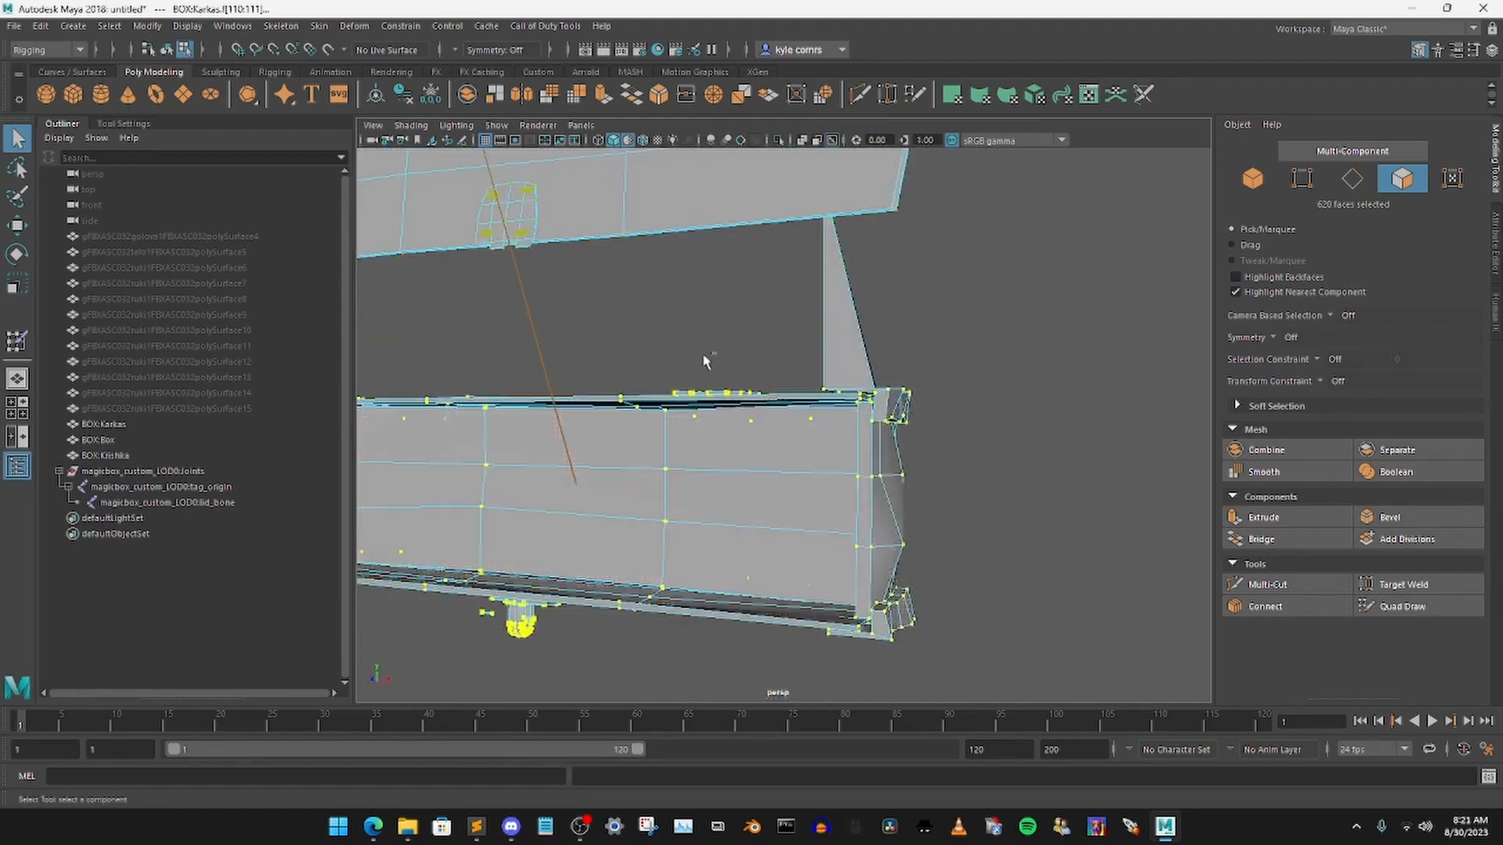
click(17, 341)
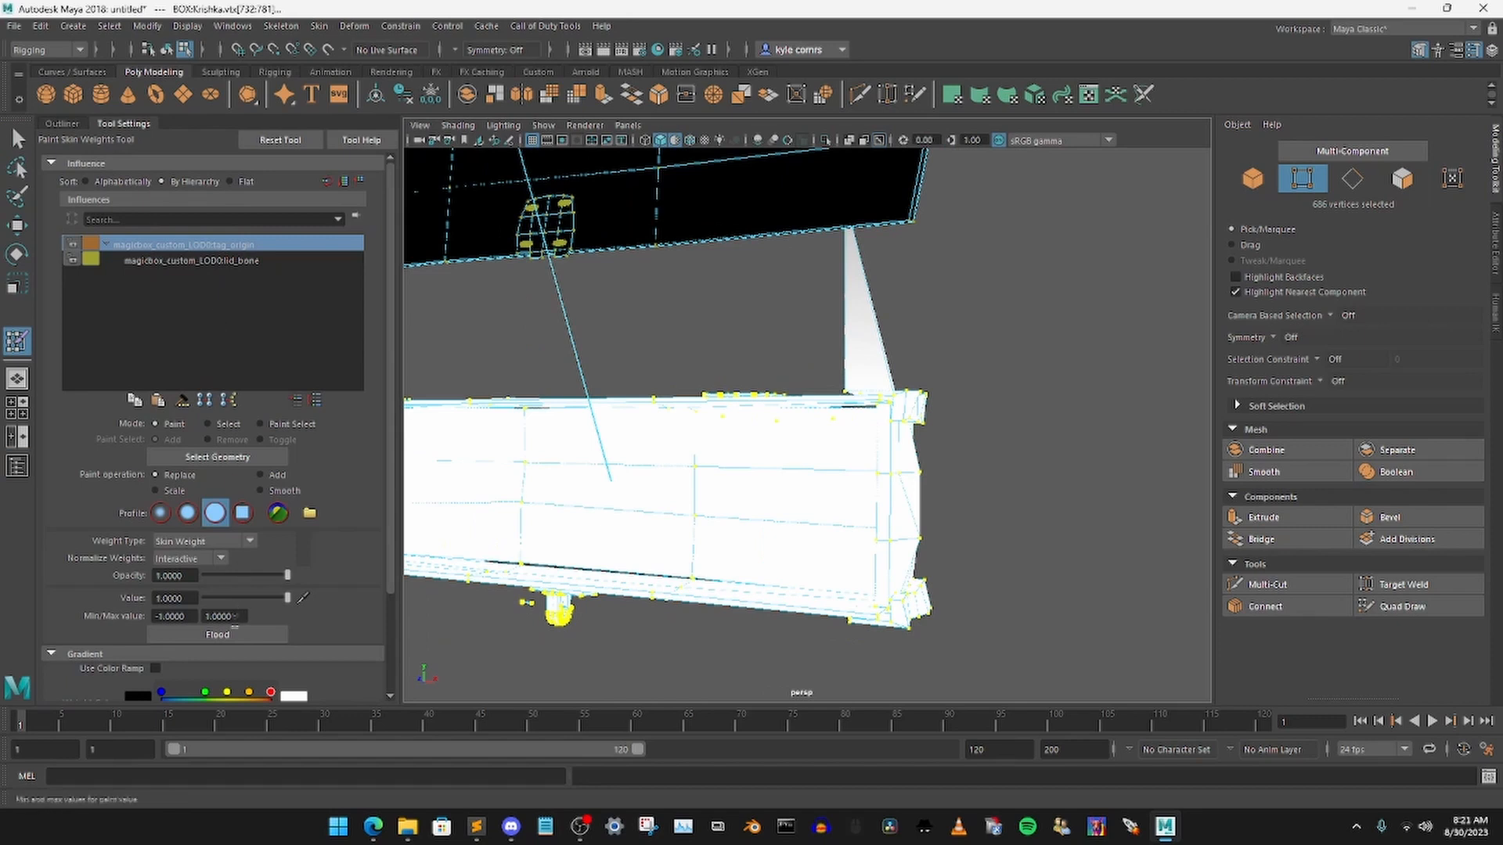
click(224, 636)
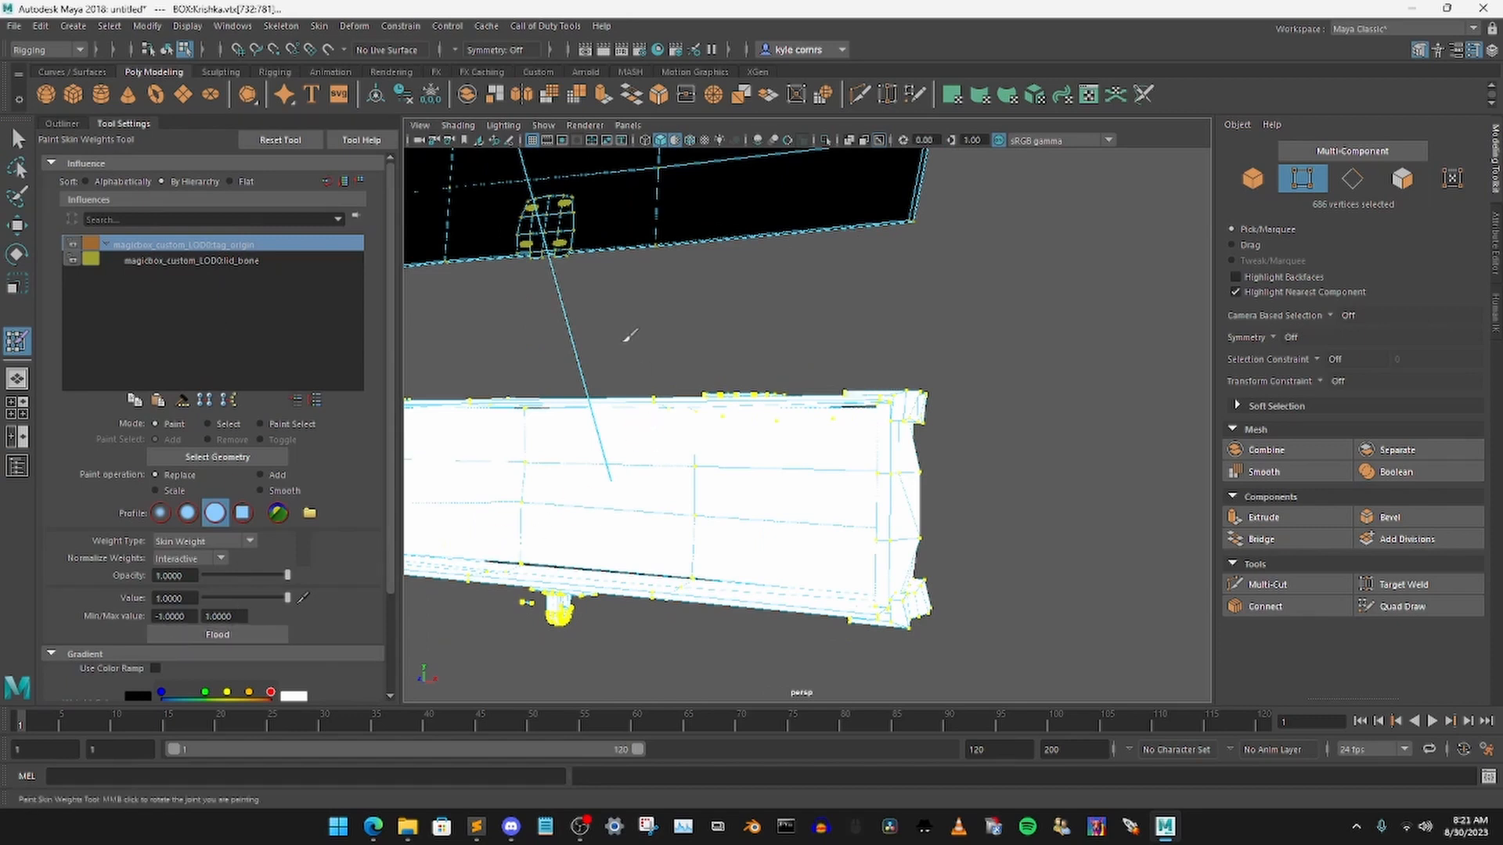
key(q)
click(17, 466)
click(18, 227)
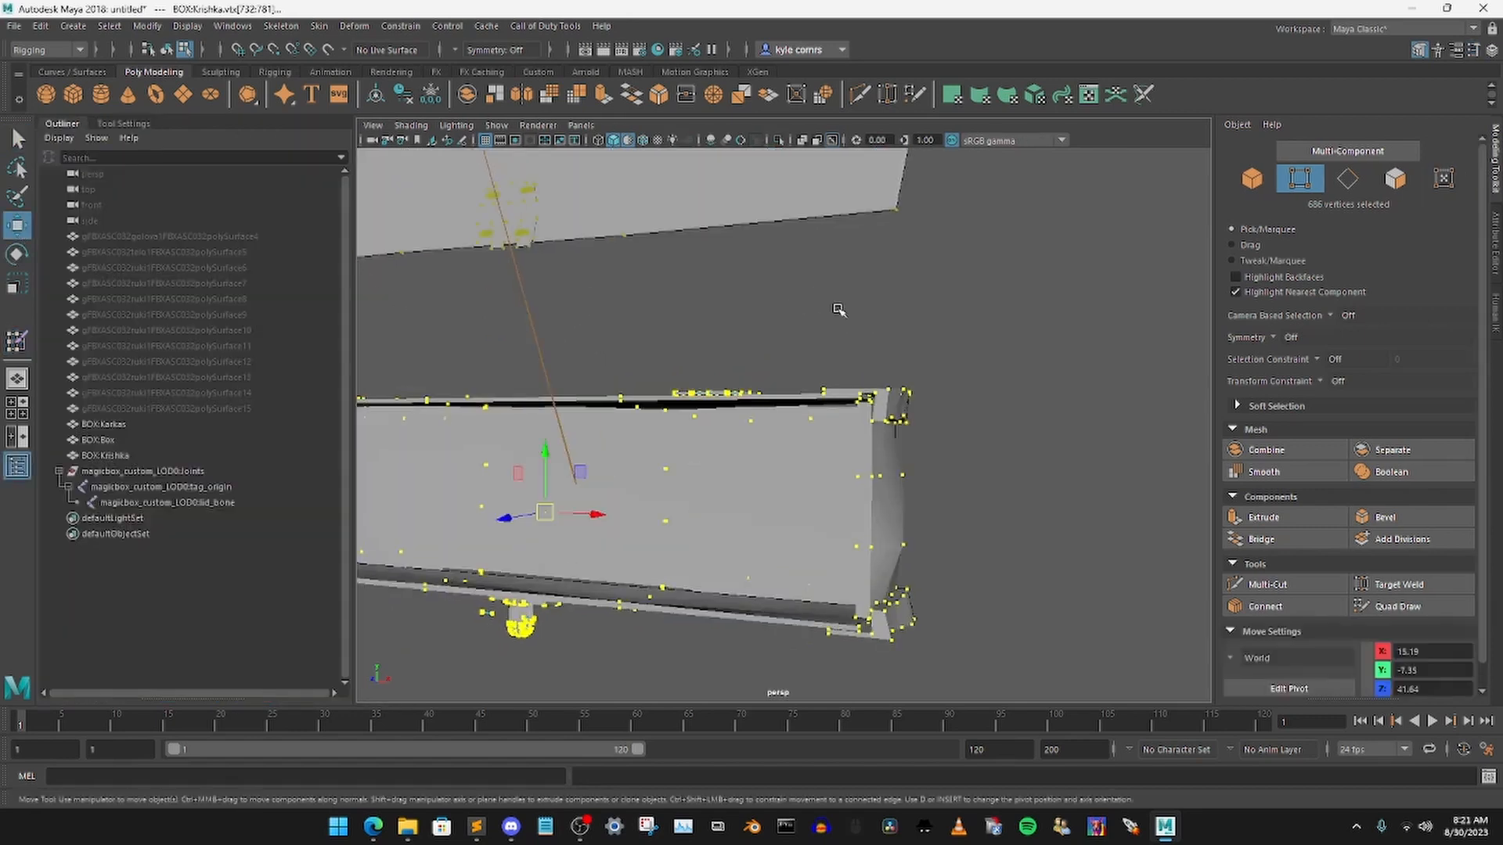
click(114, 445)
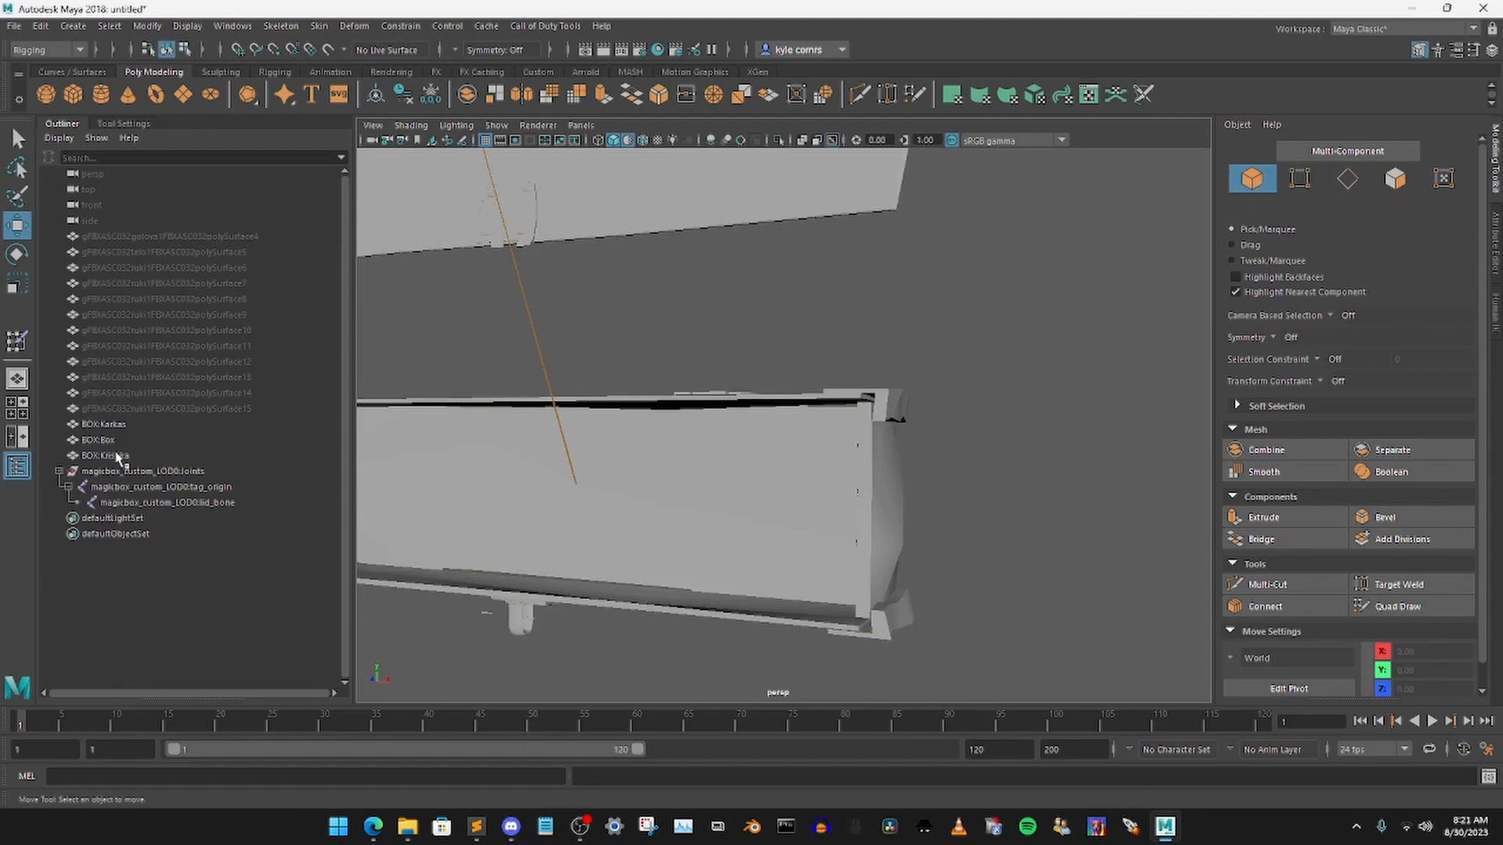
Step: Move lid_bone farther up along Y to about 231 so the lid hangs well clear of the box body
click(171, 503)
key(f)
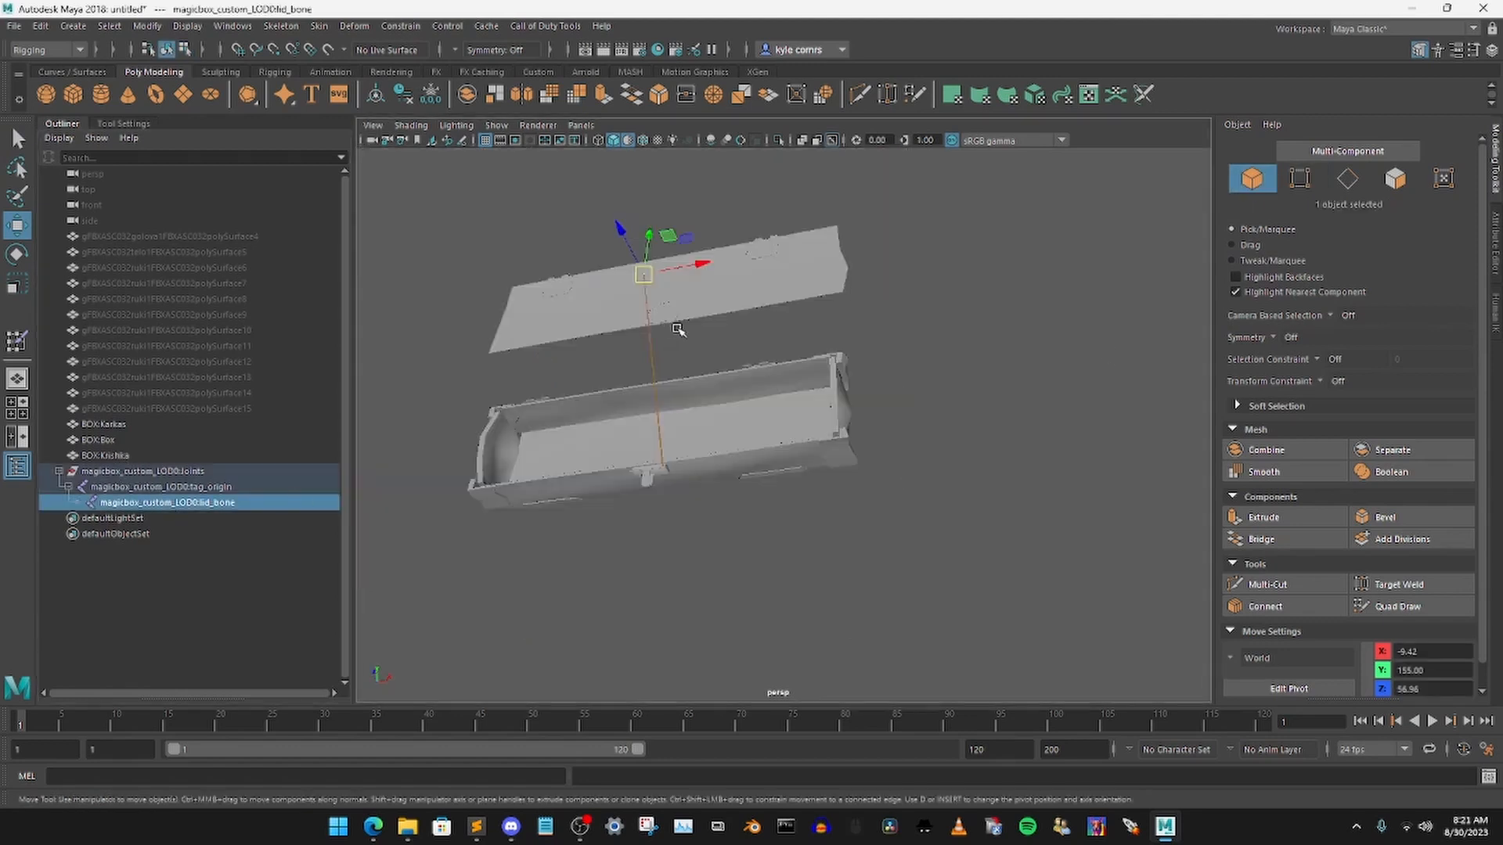
drag(652, 255, 661, 185)
alt+right_drag(661, 185, 859, 359)
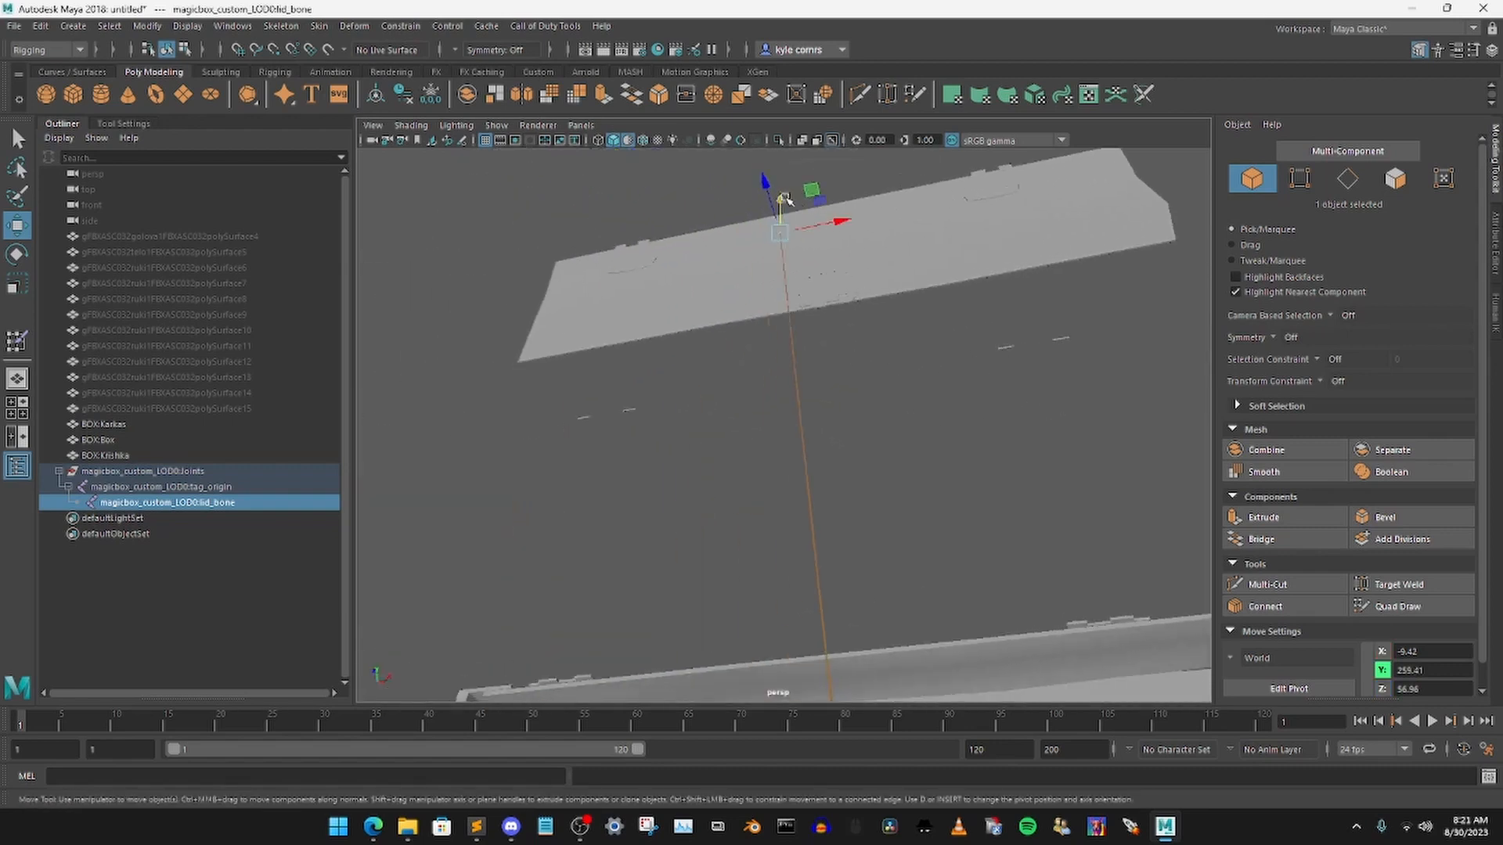
mouse_move(780, 200)
mouse_down()
mouse_move(773, 309)
mouse_move(775, 228)
mouse_up()
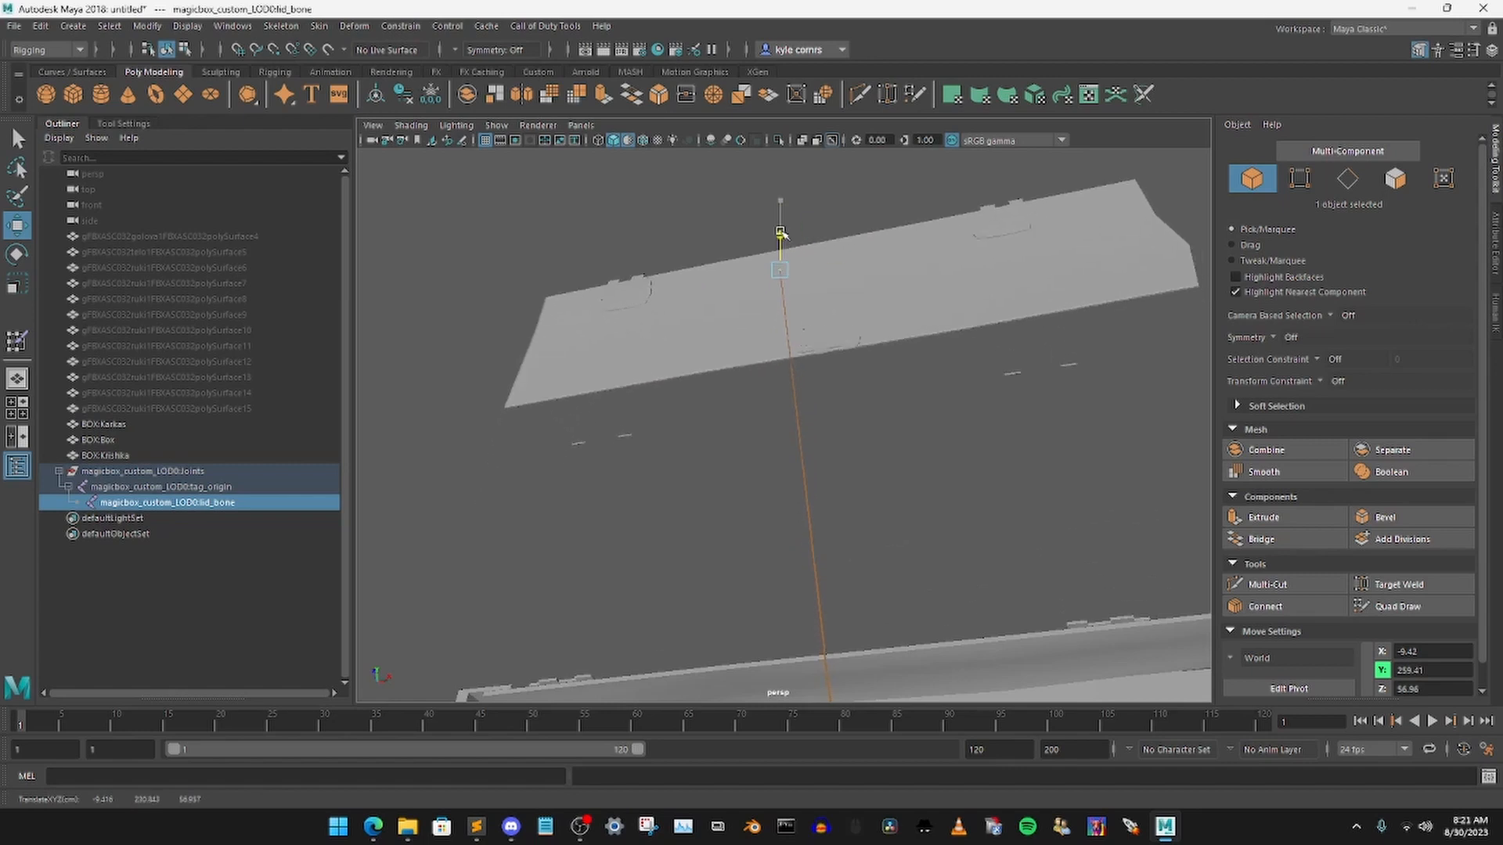
alt+right_drag(782, 420, 782, 439)
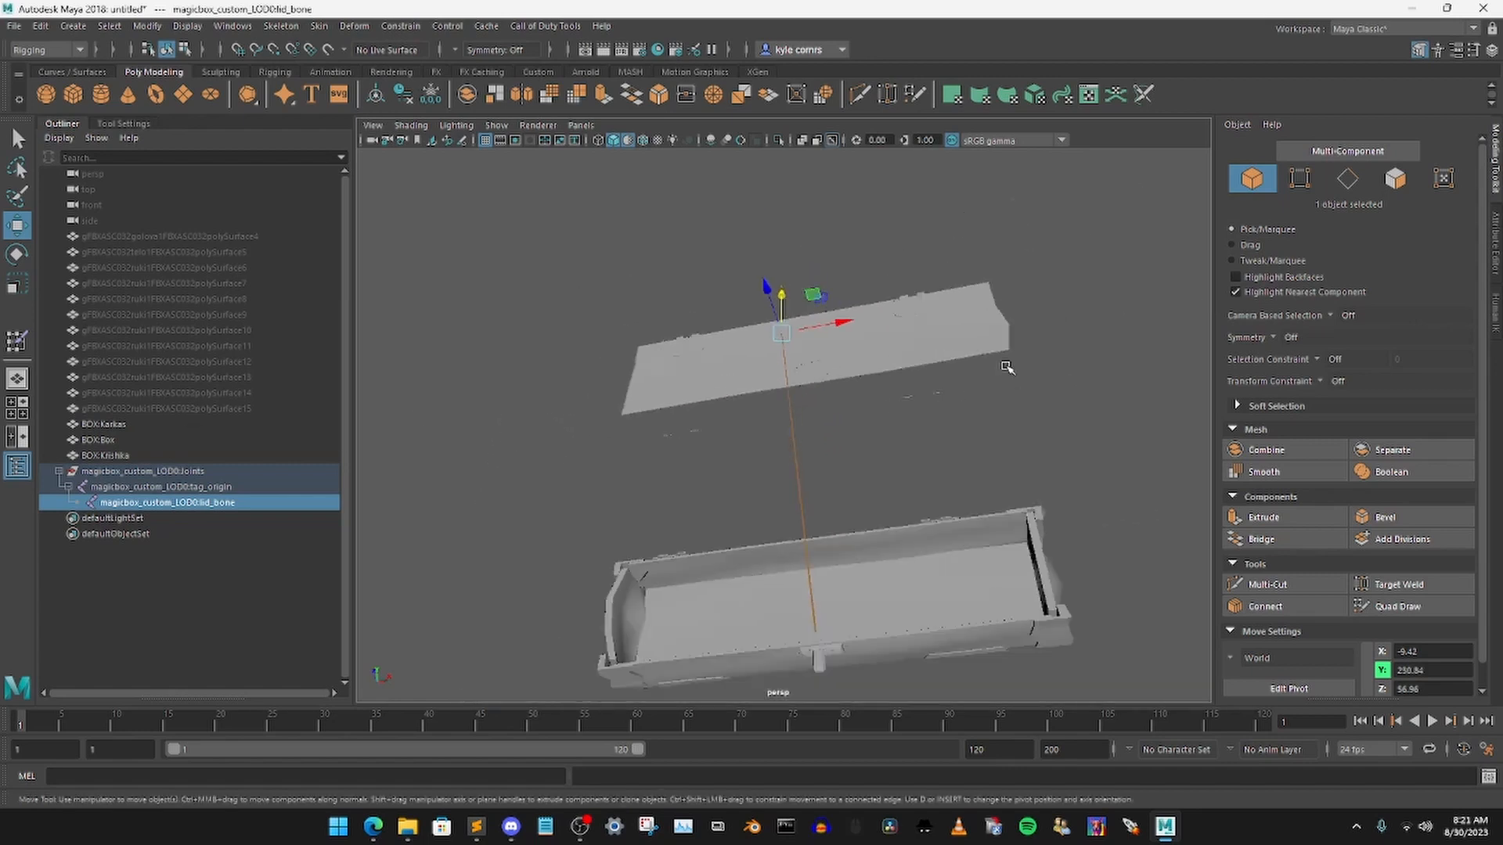
Step: Check which parts each BOX mesh contains and put the lid mesh BOX:Krishka into face selection
click(142, 427)
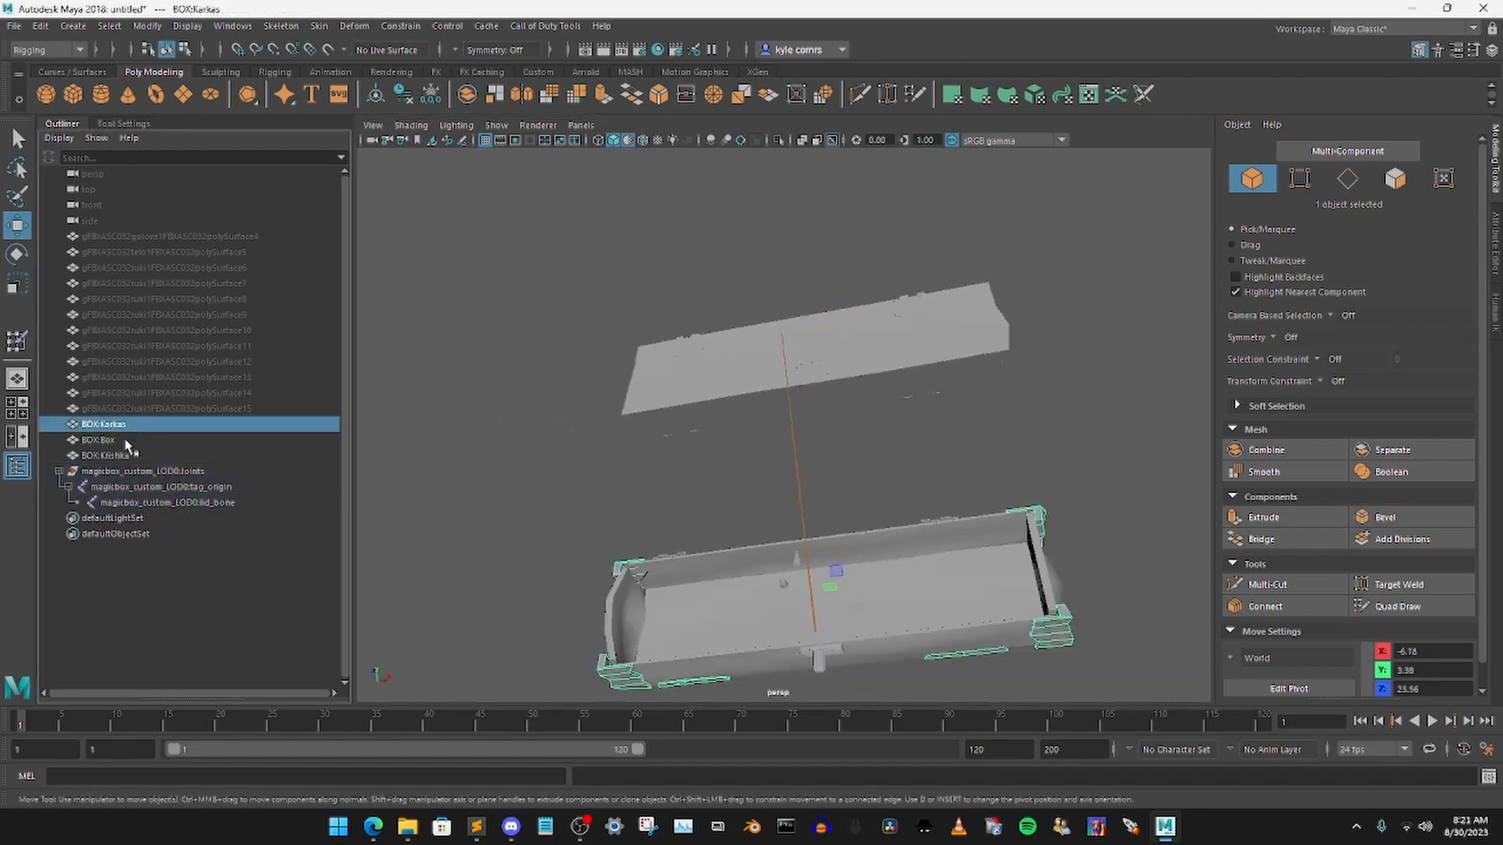
click(125, 439)
click(124, 455)
click(118, 424)
click(118, 455)
key(F11)
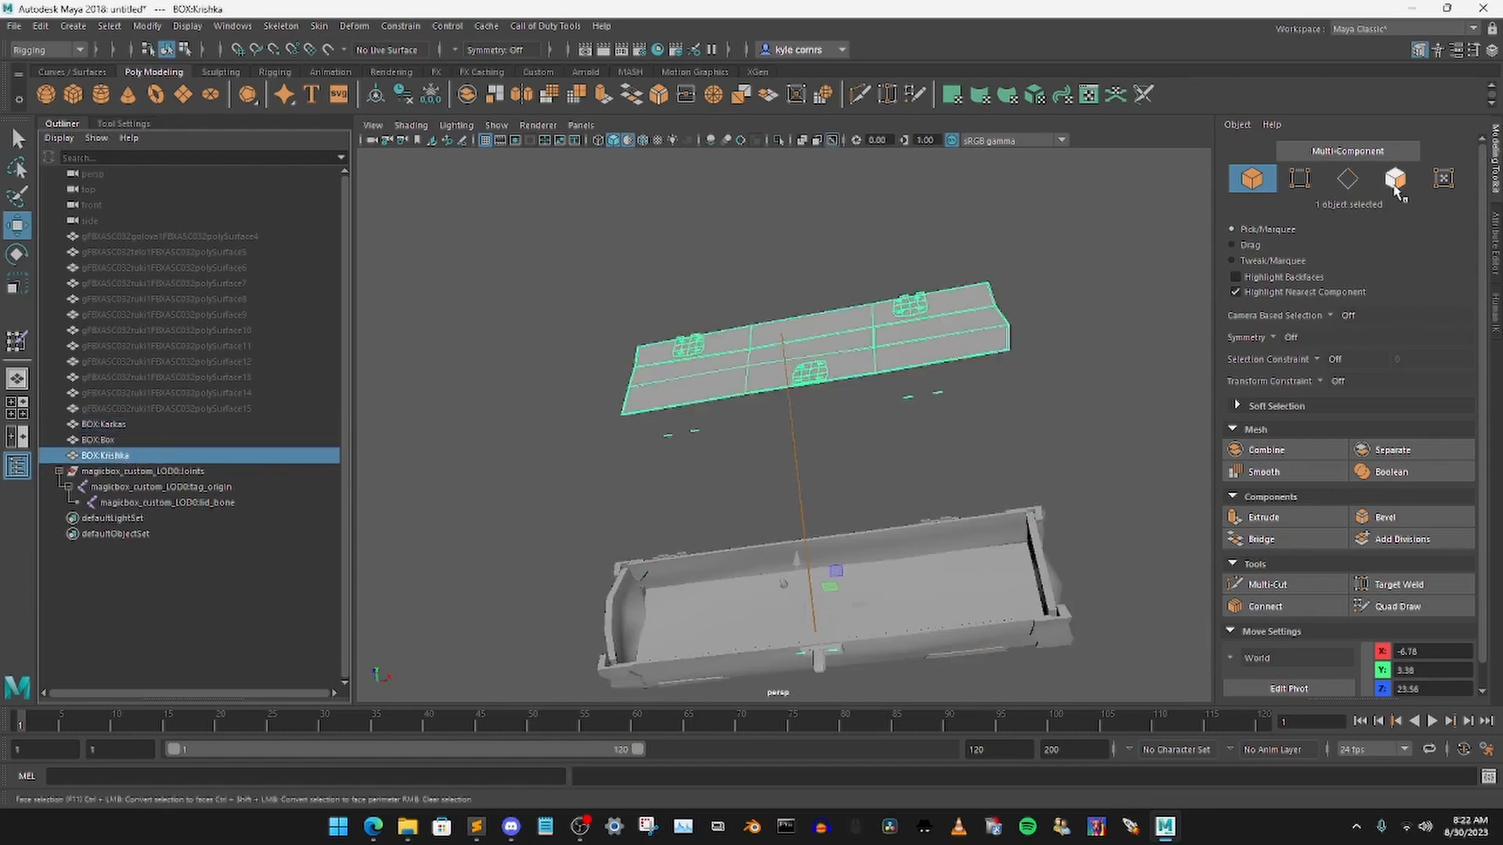
Step: Select all faces of the raised lid, including its hinge pieces and the small strips left hanging below it
scroll(621, 307, up, 2)
drag(569, 288, 1190, 475)
alt+drag(1012, 429, 924, 422)
drag(1041, 454, 462, 181)
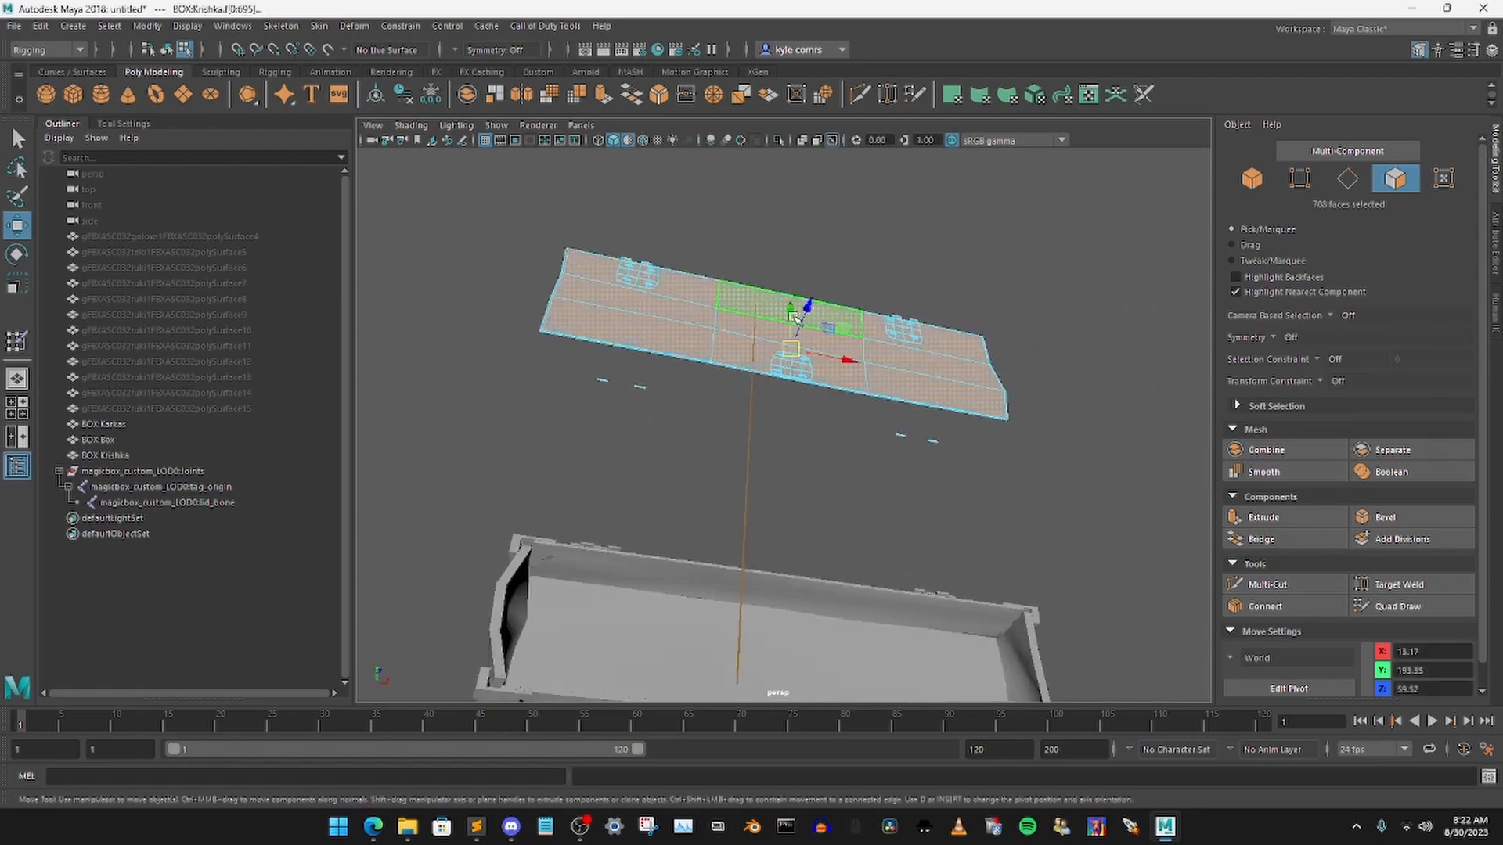
scroll(952, 553, up, 5)
alt+drag(953, 553, 905, 454)
scroll(925, 595, up, 3)
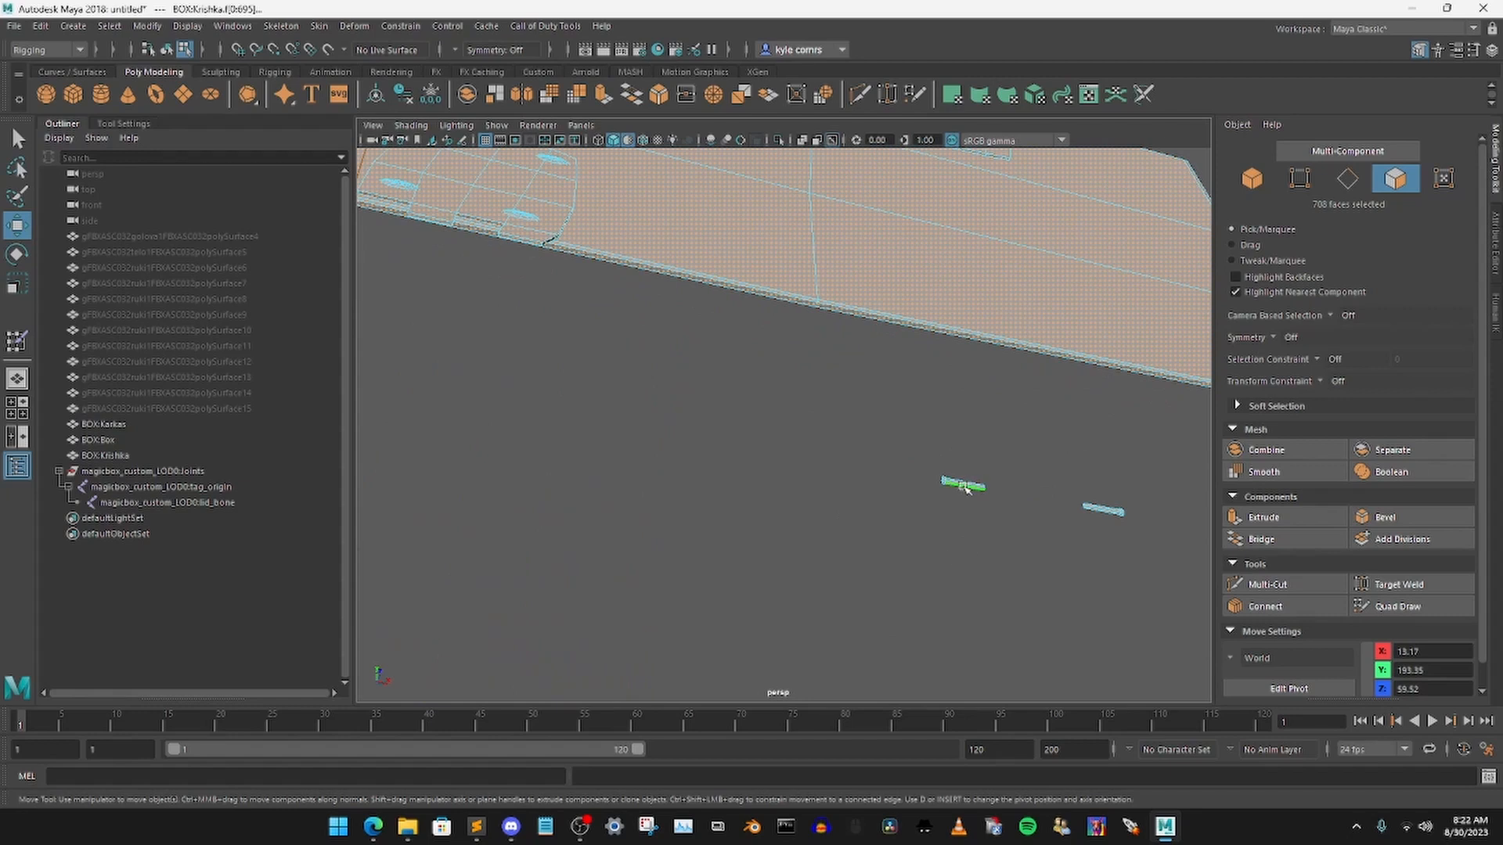
scroll(889, 439, down, 6)
key(q)
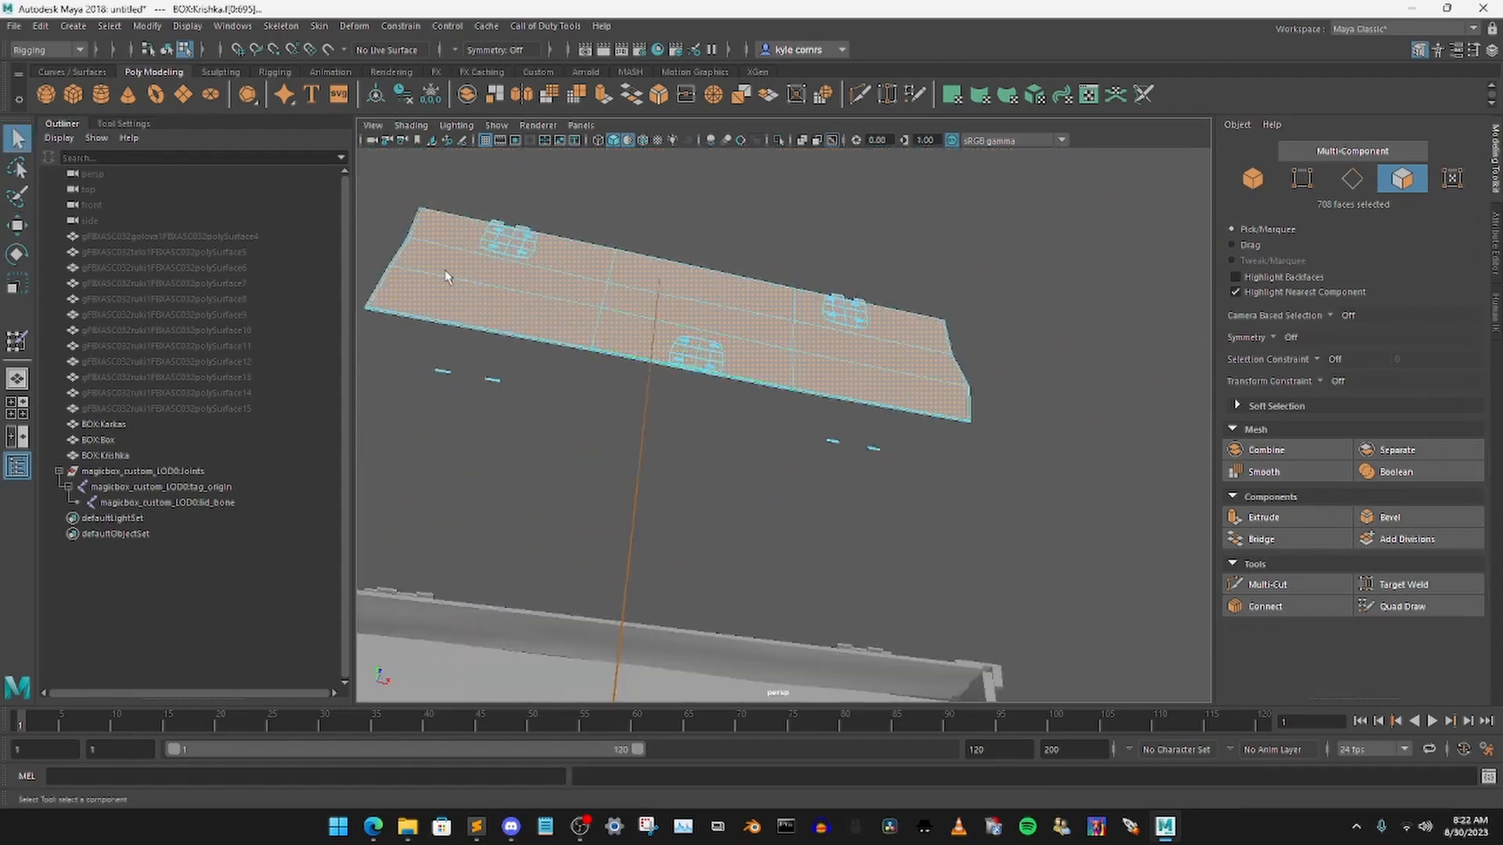
Step: Convert the lid faces to vertices, flood them with weight 1 for lid_bone, and return to object selection
scroll(765, 374, down, 2)
ctrl+right_drag(760, 357, 613, 350)
click(16, 340)
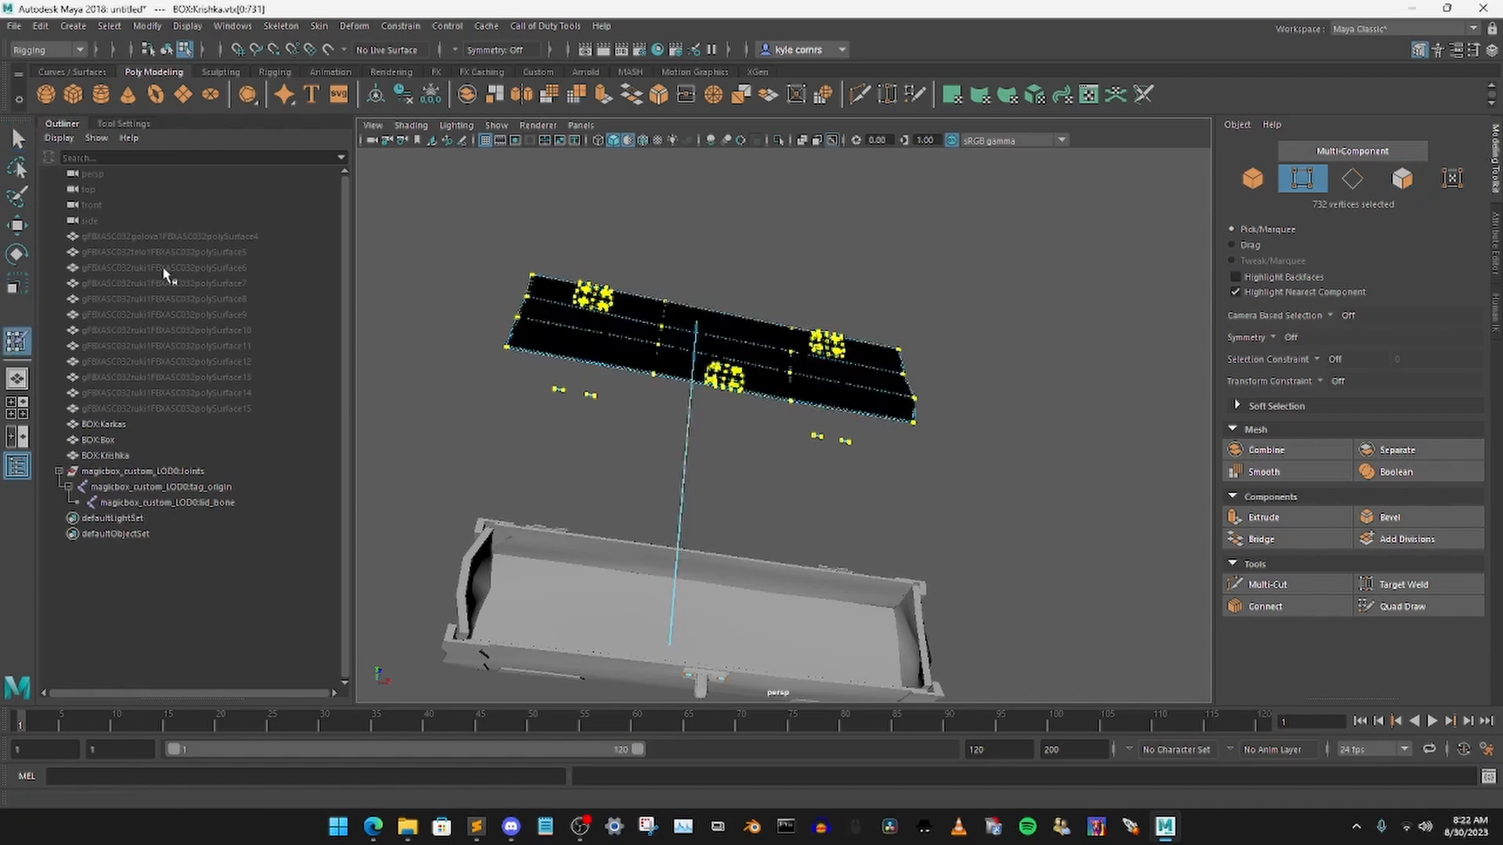
click(123, 123)
click(188, 260)
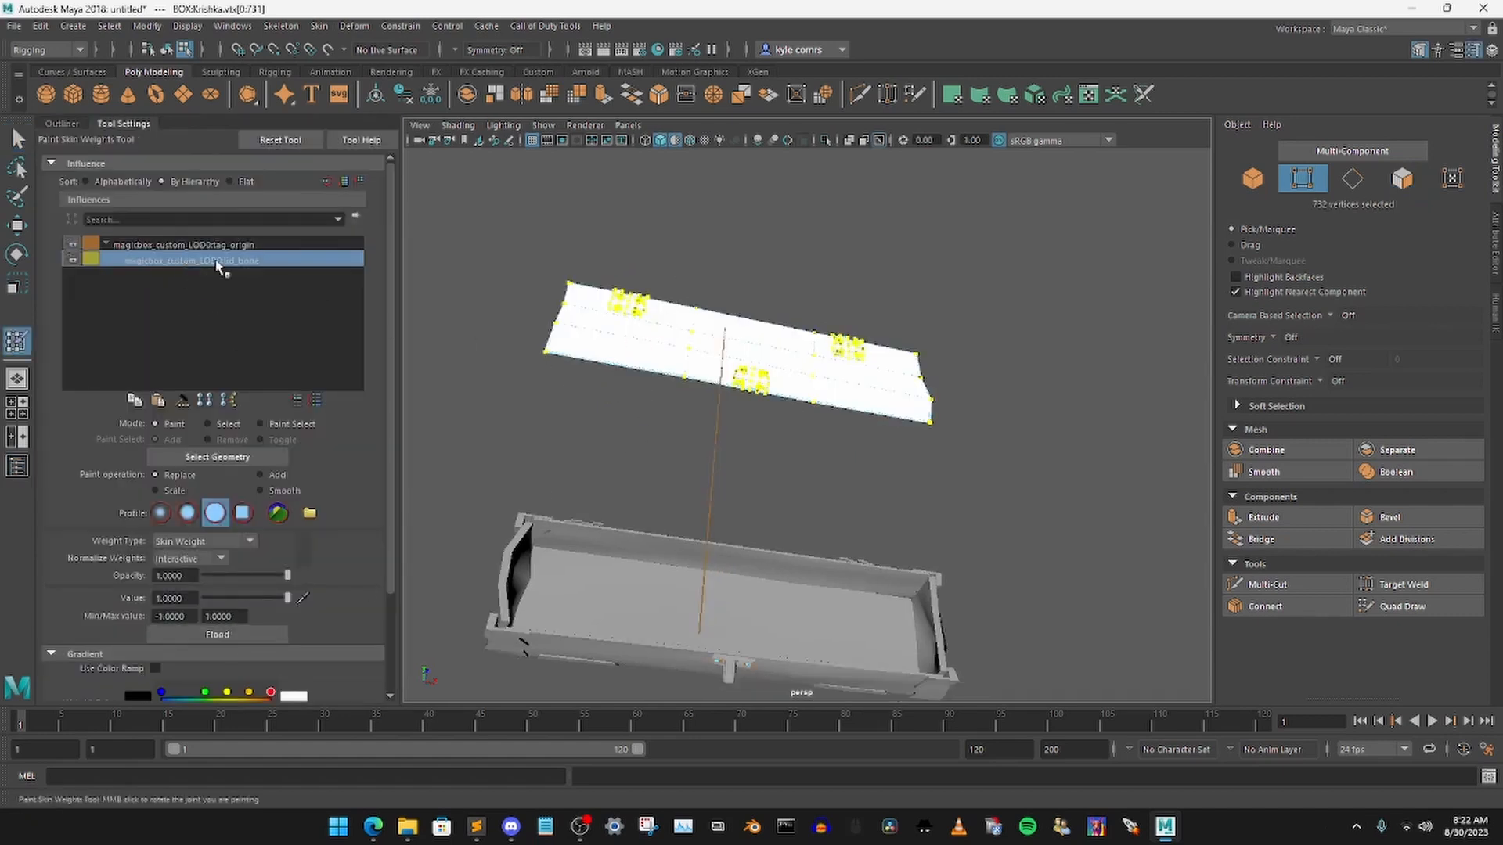
key(q)
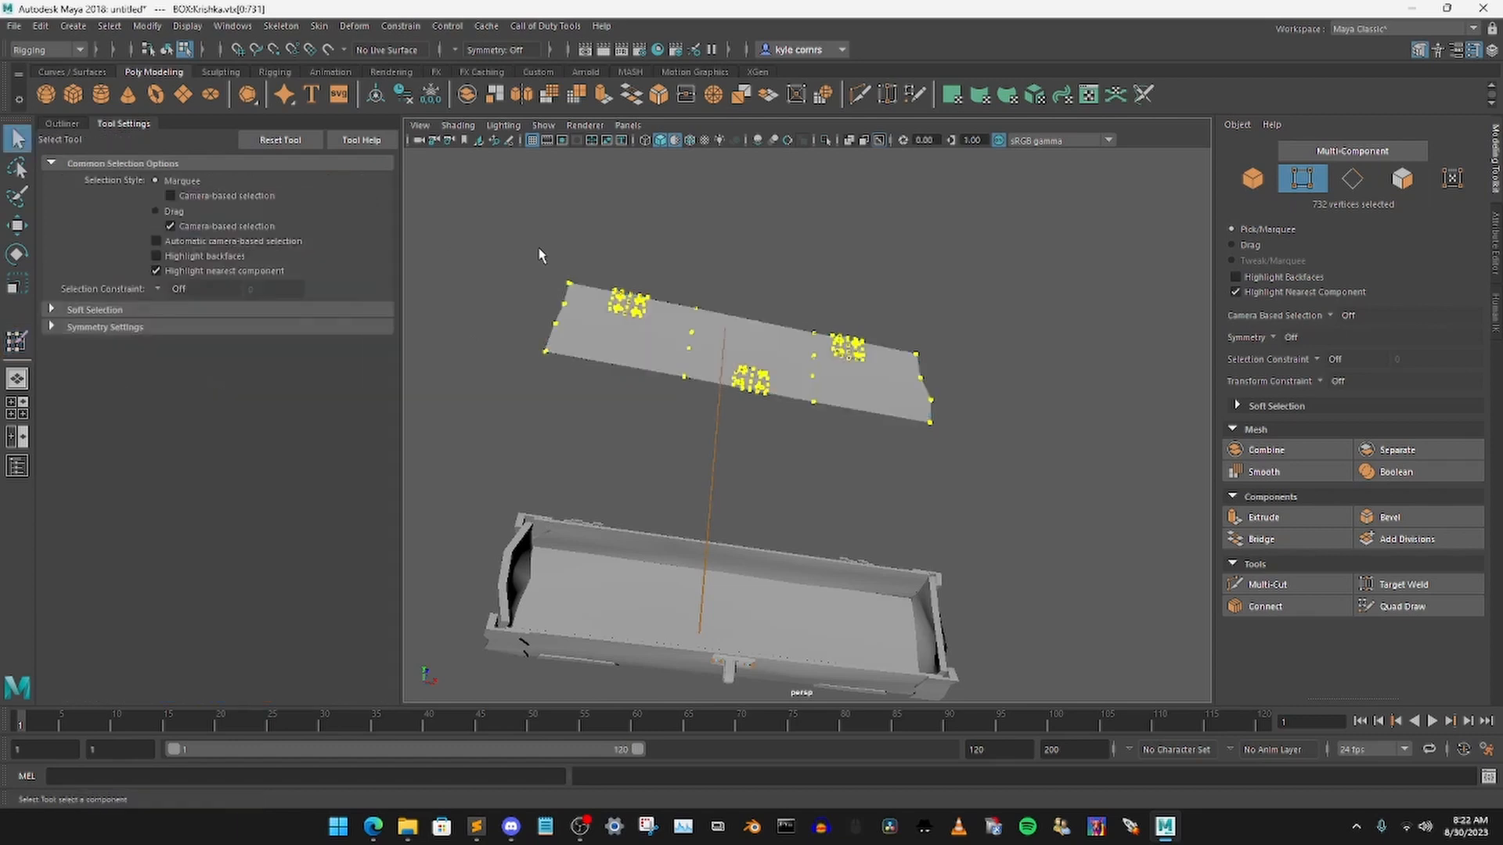
click(64, 123)
click(1254, 179)
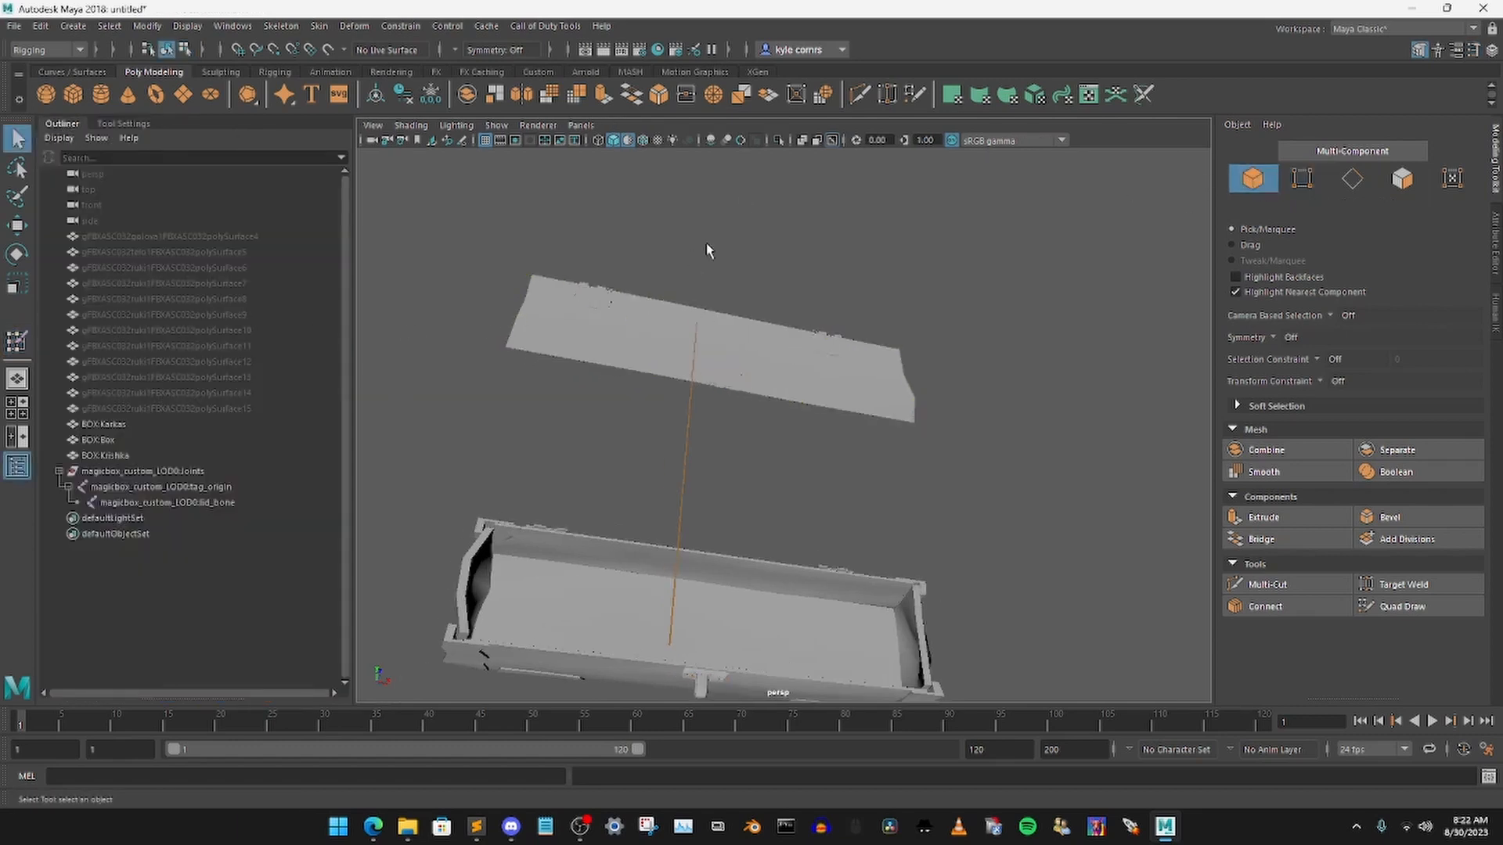
Step: Lower lid_bone along Y to about 26.31 to set the lid back on the box, and check the fit from the side
click(162, 503)
key(w)
mouse_move(846, 407)
alt+mouse_down()
mouse_move(906, 405)
mouse_move(855, 480)
mouse_move(872, 359)
mouse_move(872, 420)
mouse_move(865, 407)
alt+mouse_up()
drag(792, 236, 701, 548)
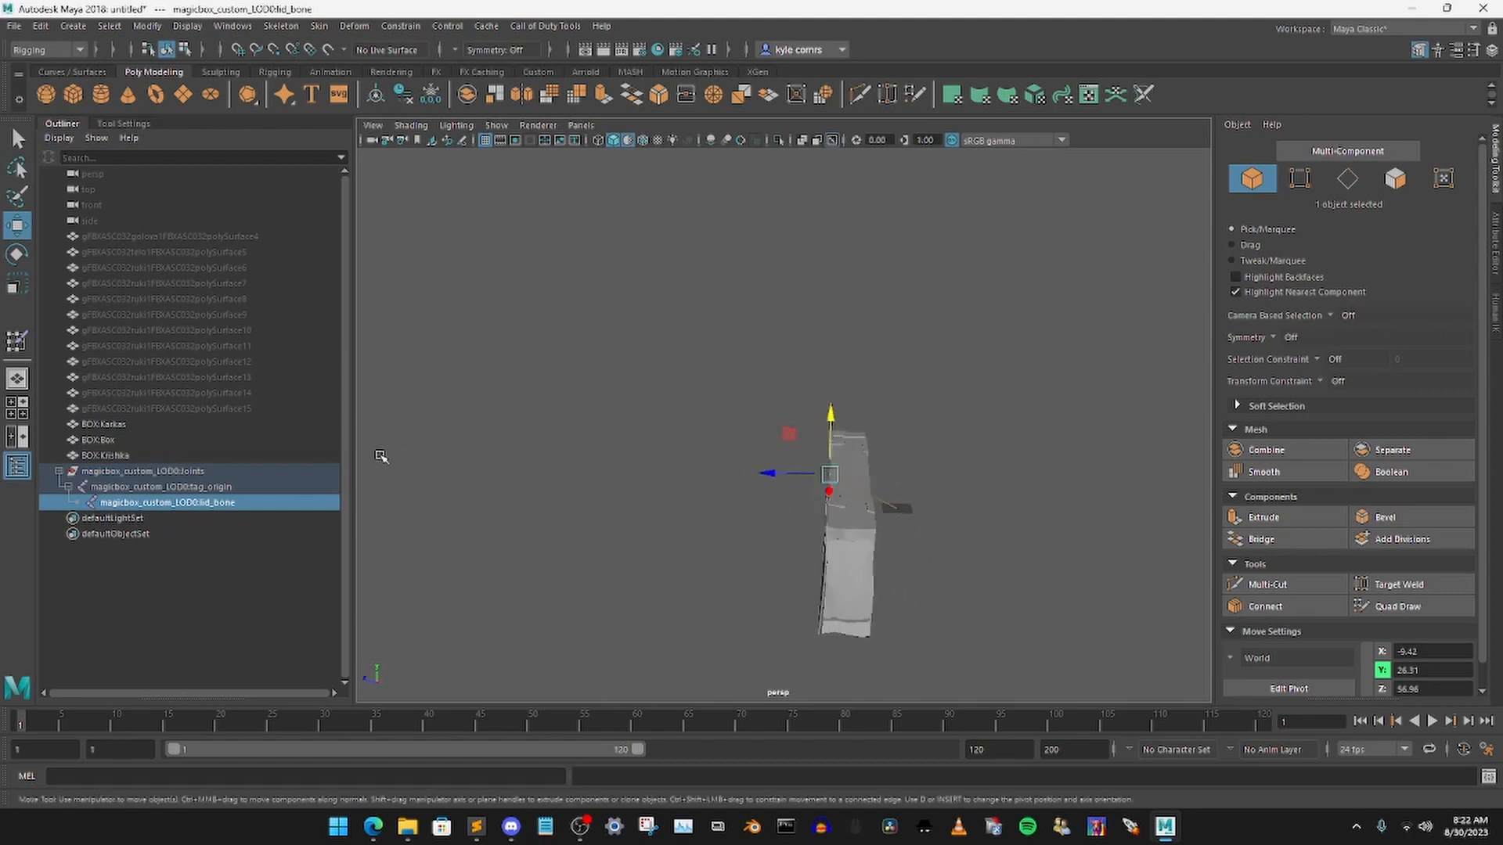
alt+drag(540, 476, 581, 480)
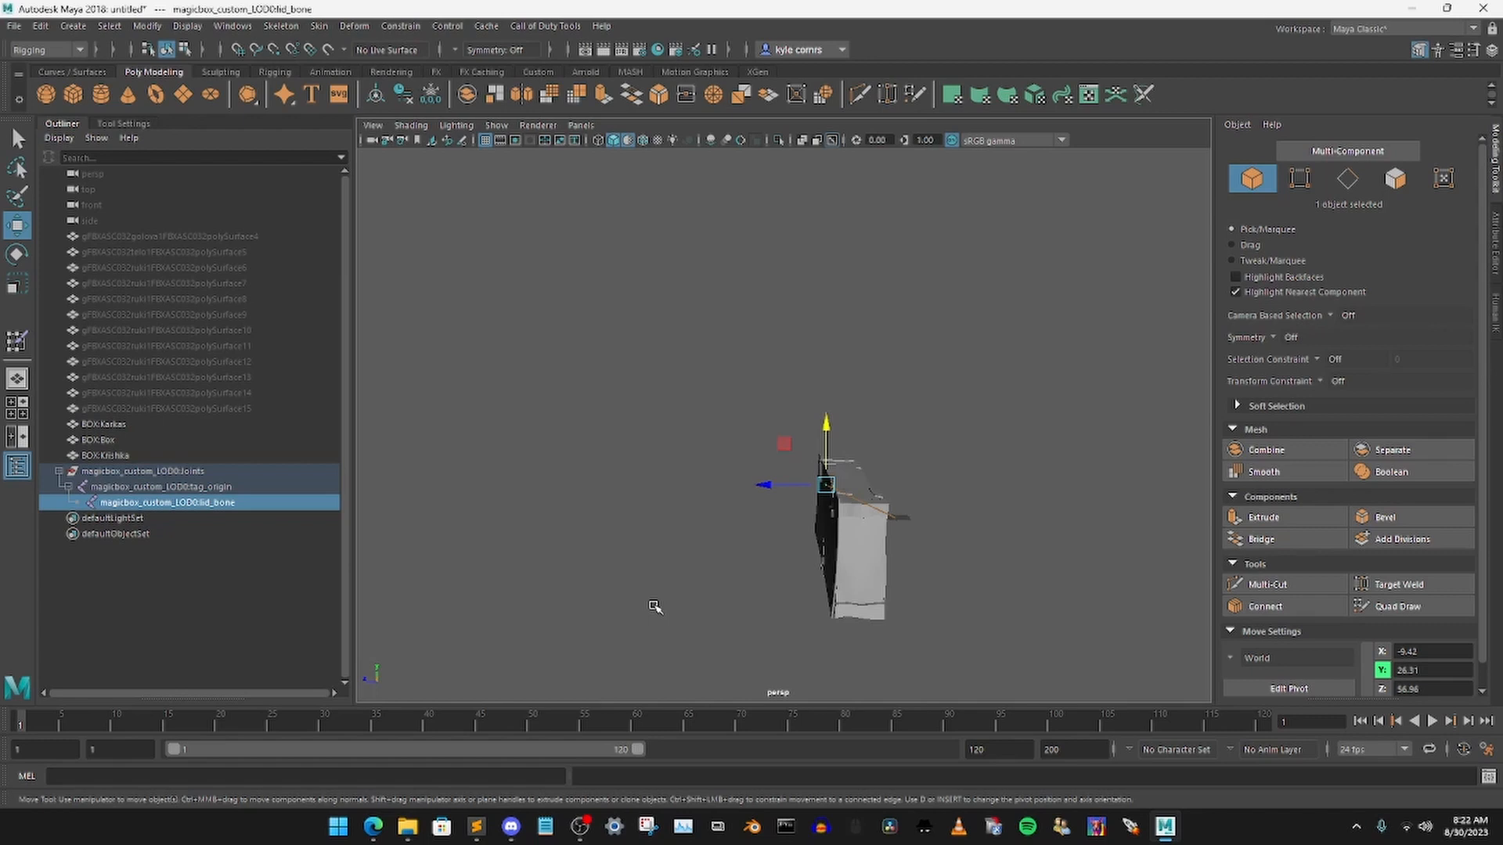
Step: Set the scene's playback frame rate to 60 fps
click(1371, 750)
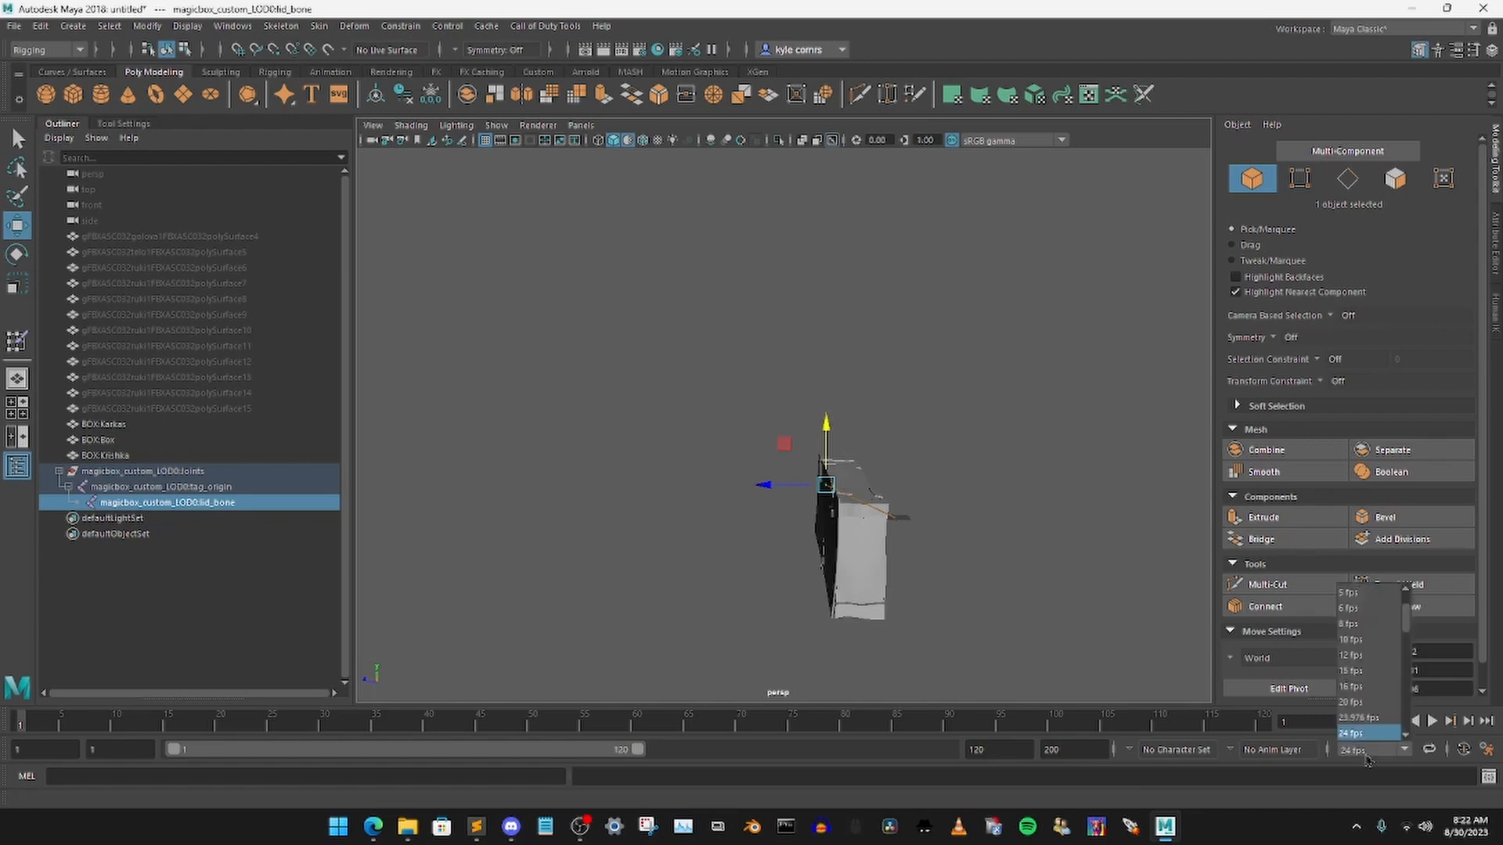
scroll(1358, 668, down, 2)
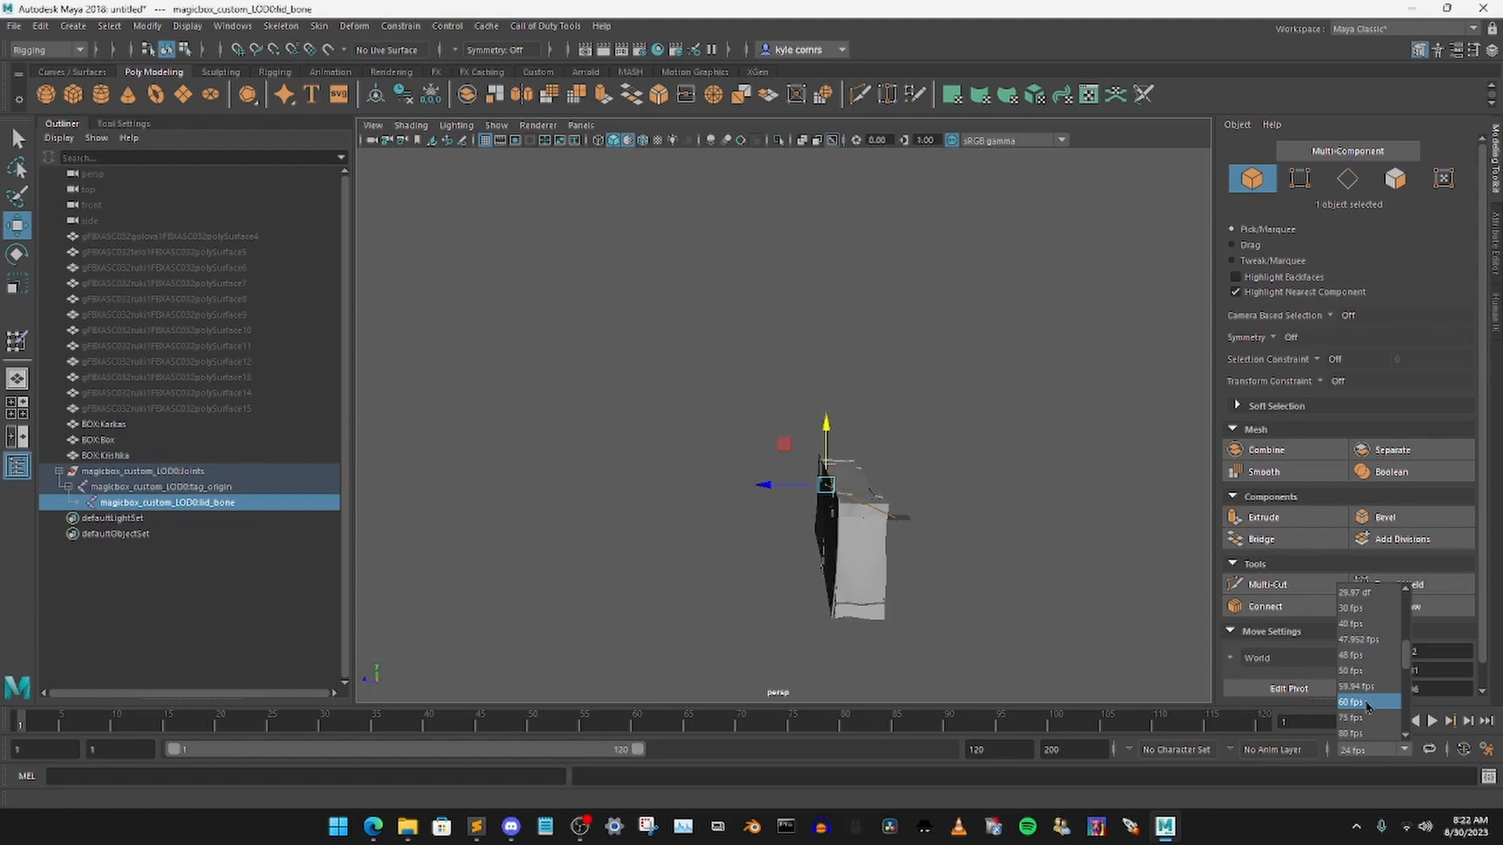
click(1367, 703)
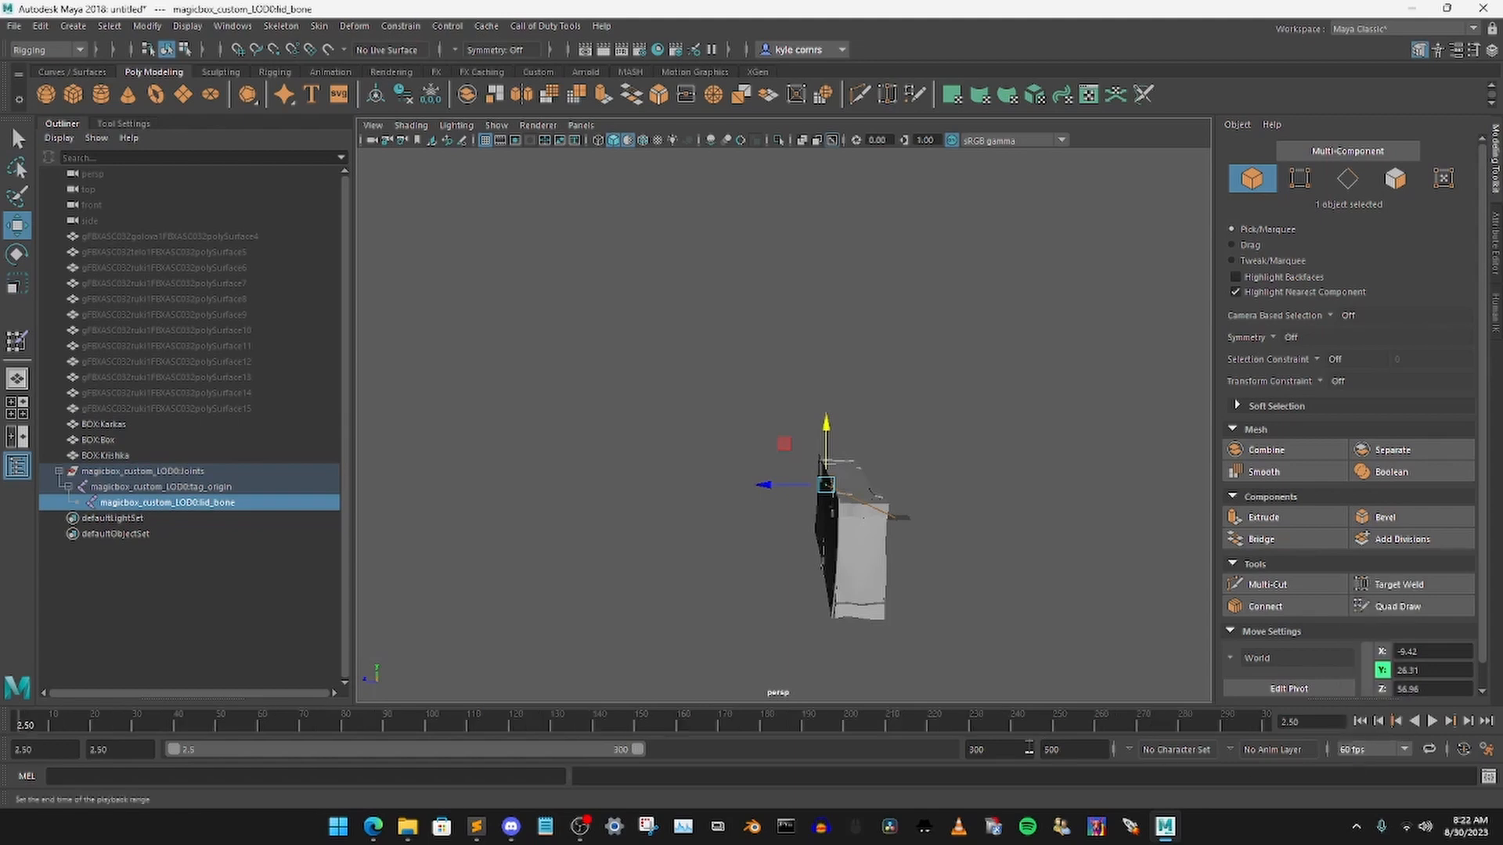
Step: Set the animation and playback range to run from frame 1 to frame 500
drag(639, 752, 951, 750)
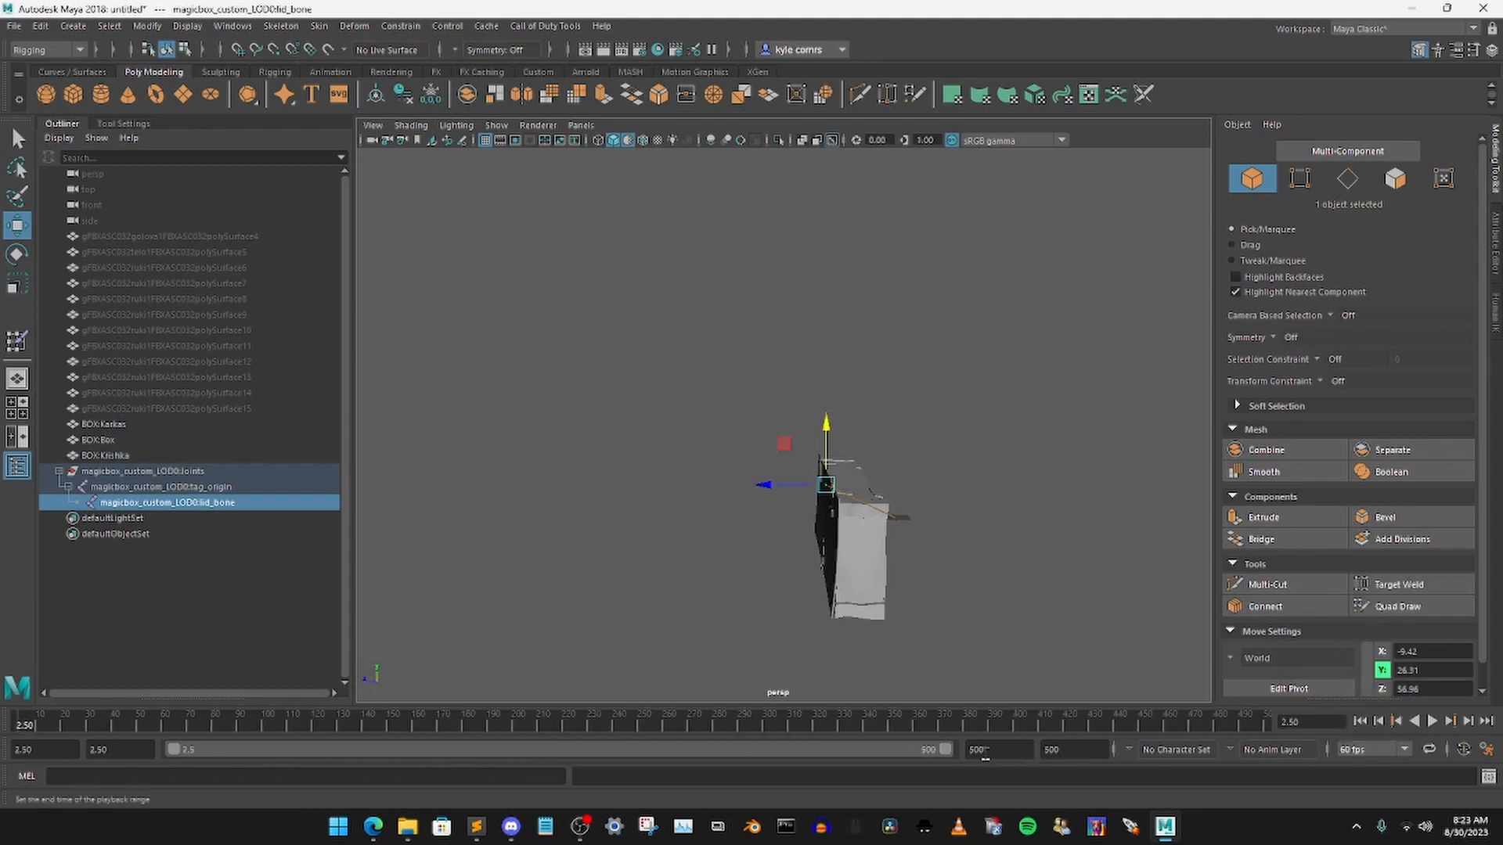
click(36, 749)
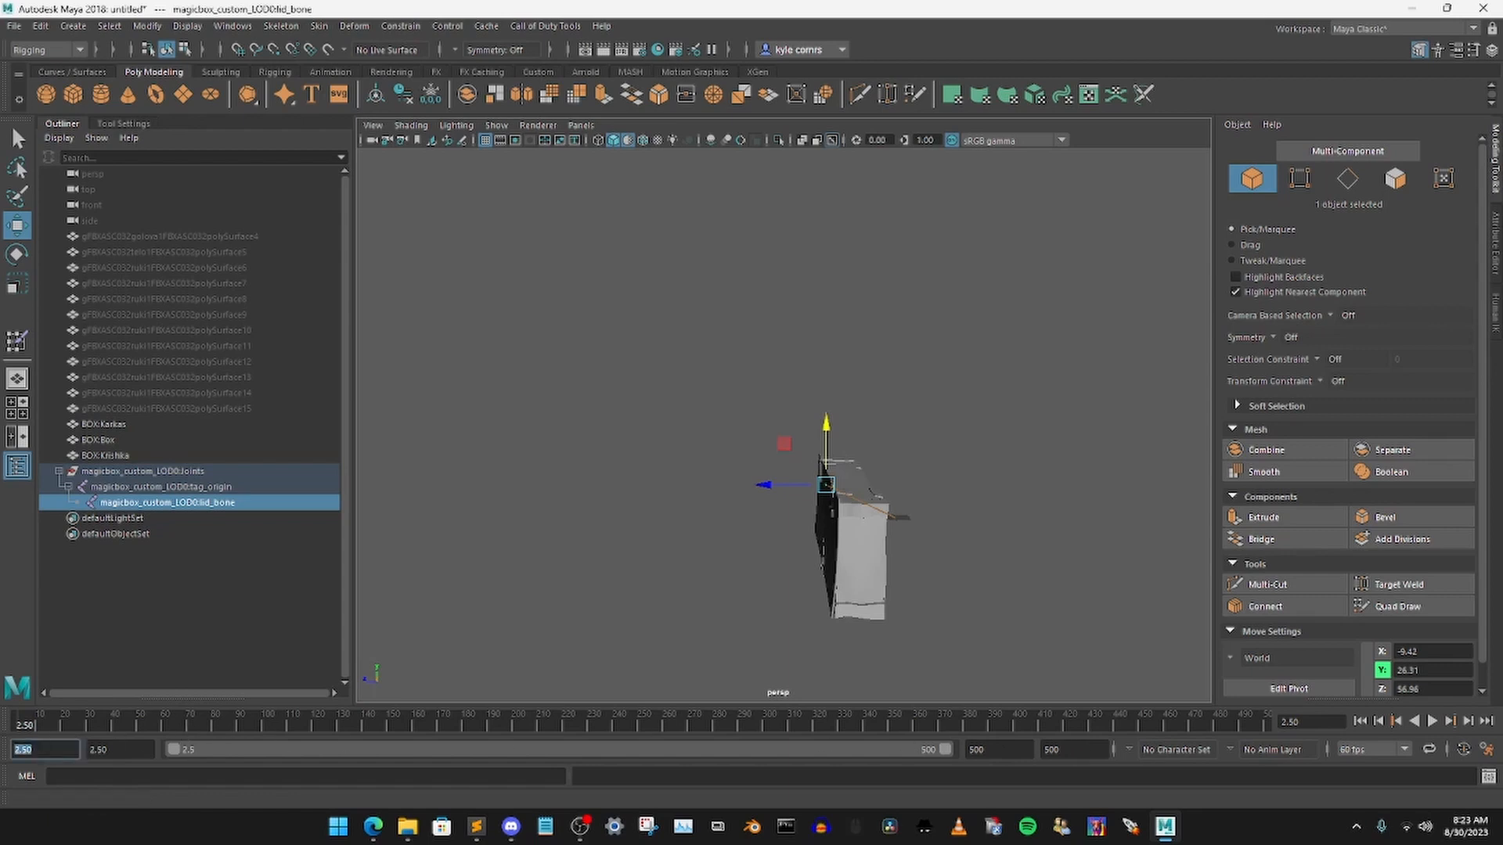
text(1)
key(Return)
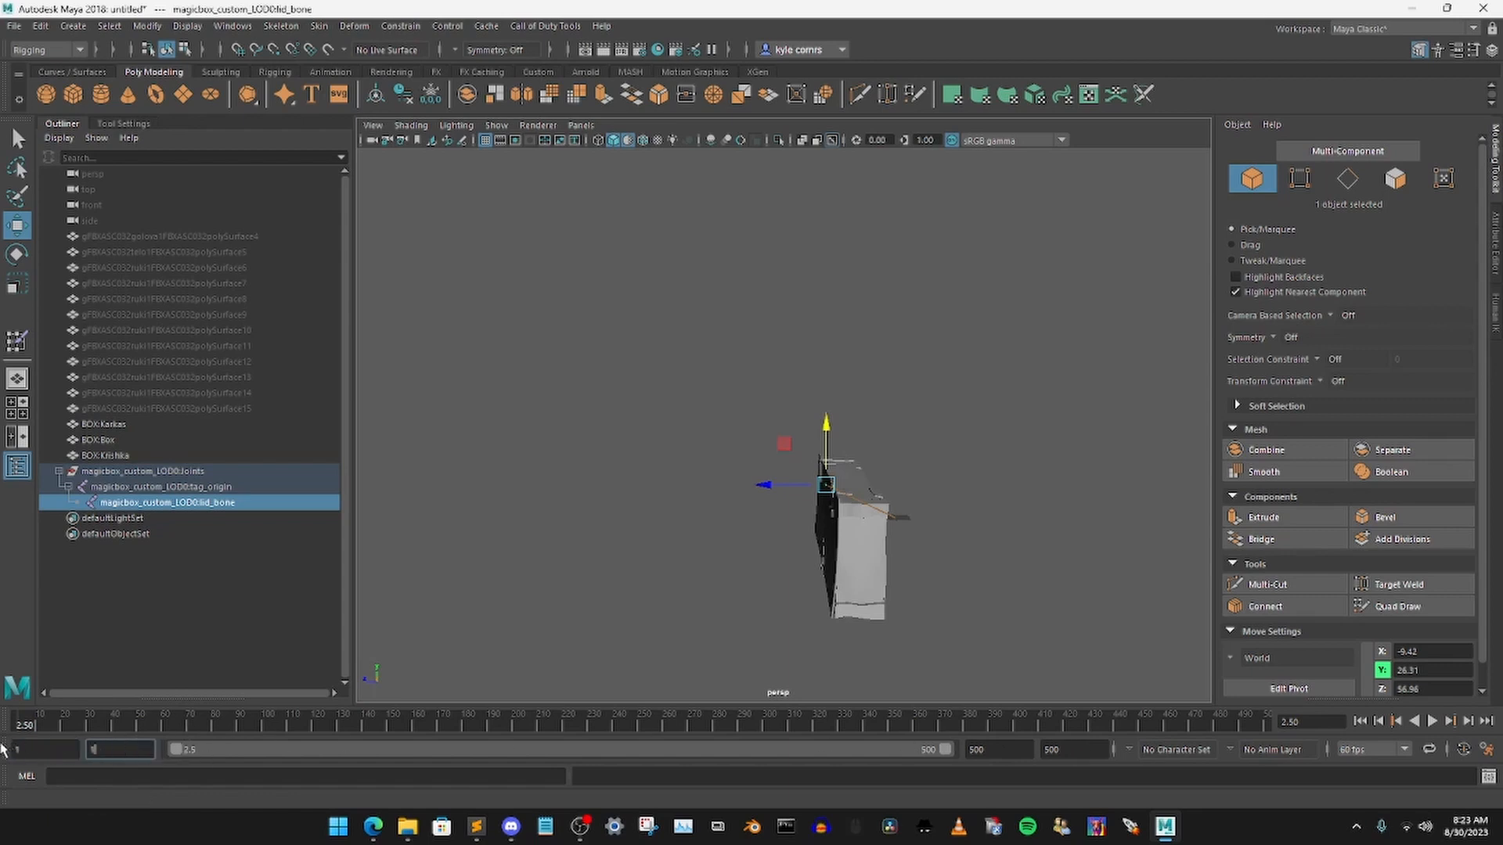
Step: Set a keyframe for lid_bone in its closed position at frame 1 and undo the stray move
drag(48, 726, 22, 728)
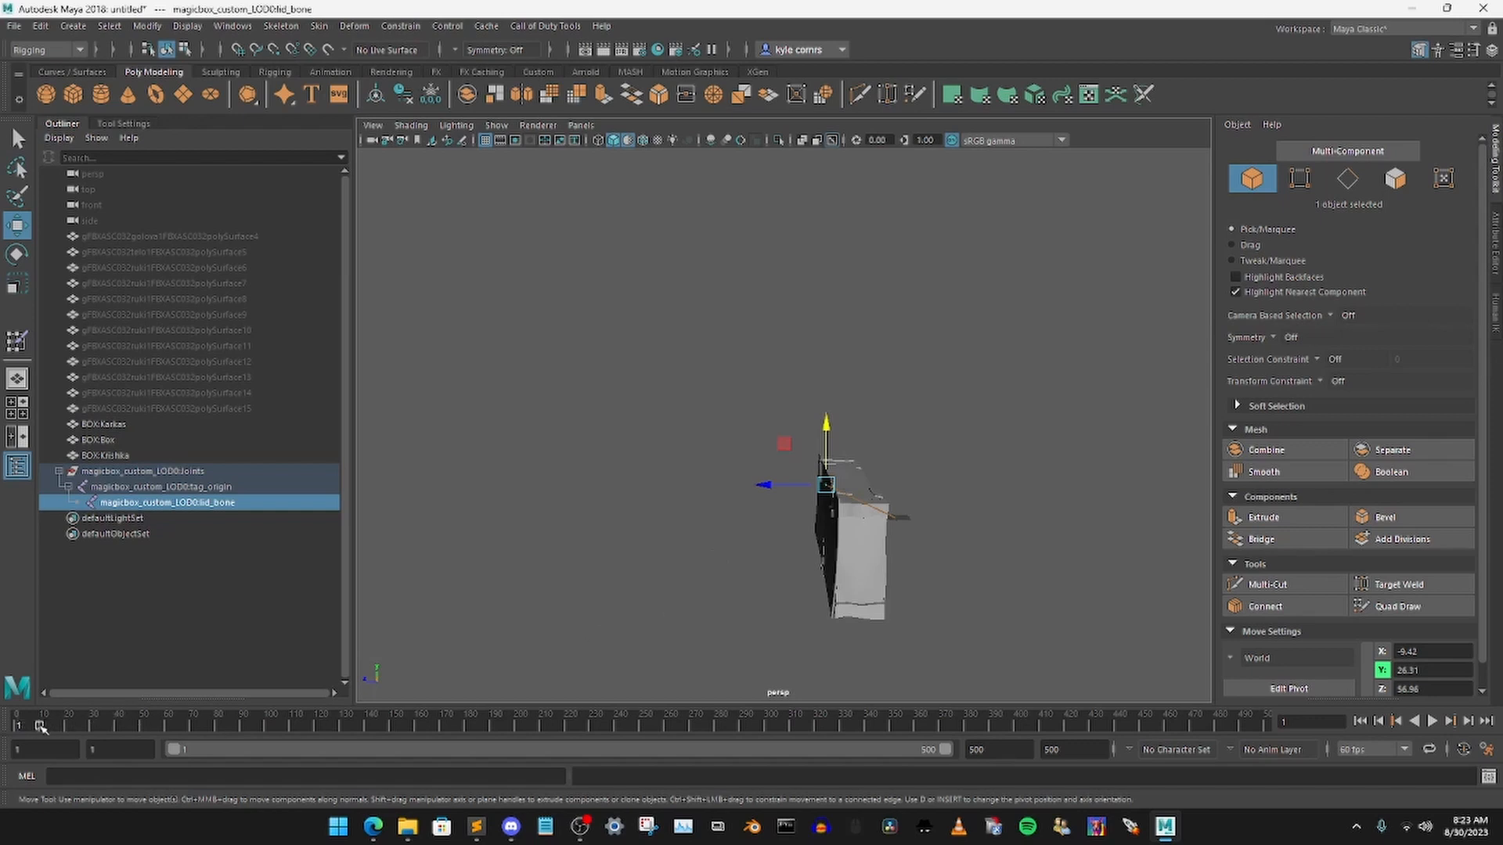
key(s)
mouse_move(42, 728)
mouse_down()
mouse_move(80, 730)
mouse_move(22, 727)
mouse_up()
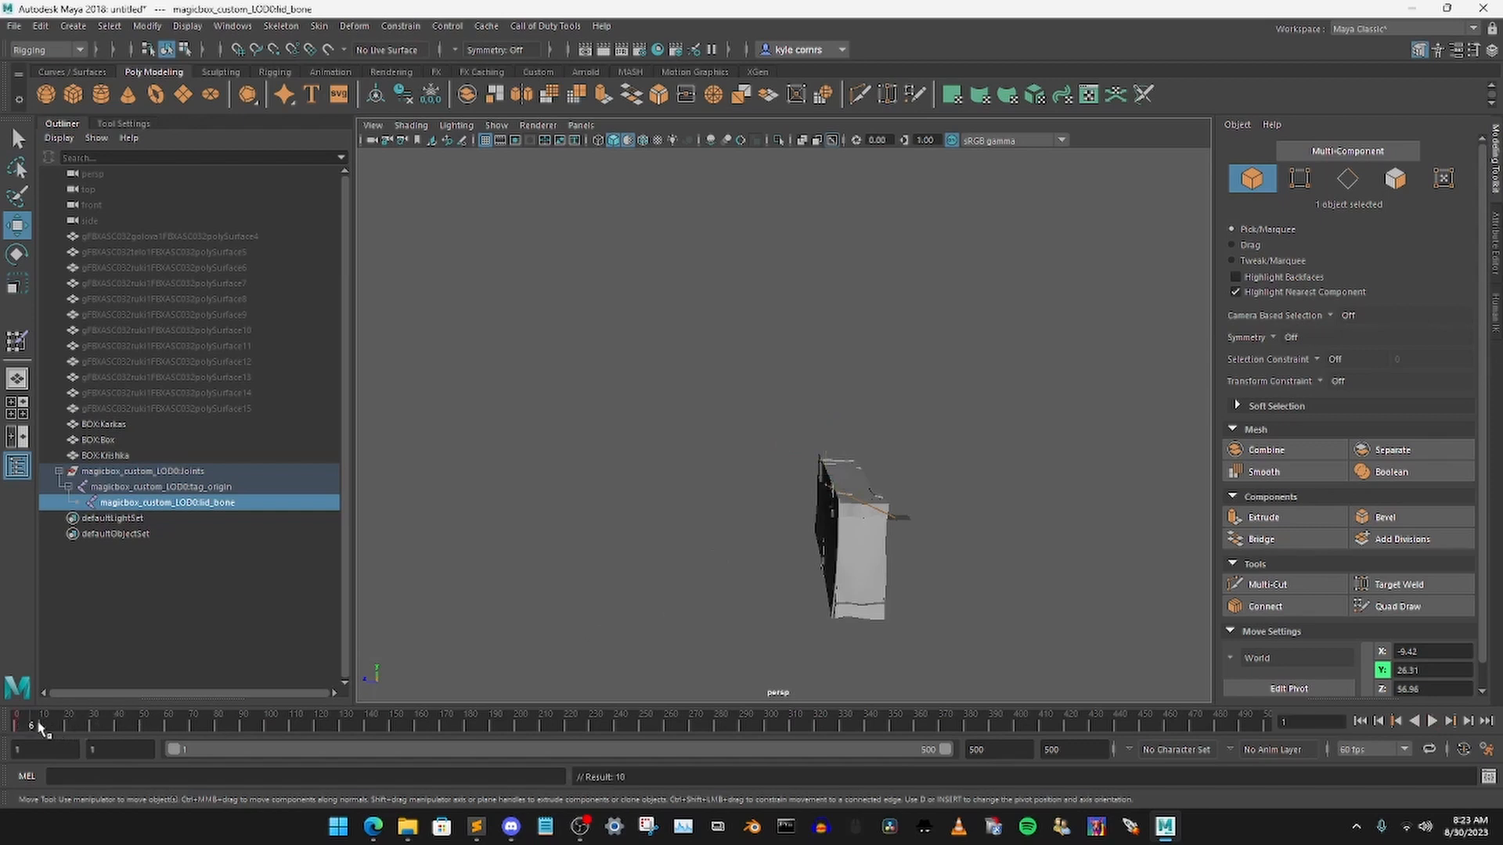
key(ctrl+z)
Step: At frame 101, slide lid_bone along Z to about 458.51, key it, and scrub through the motion
click(273, 726)
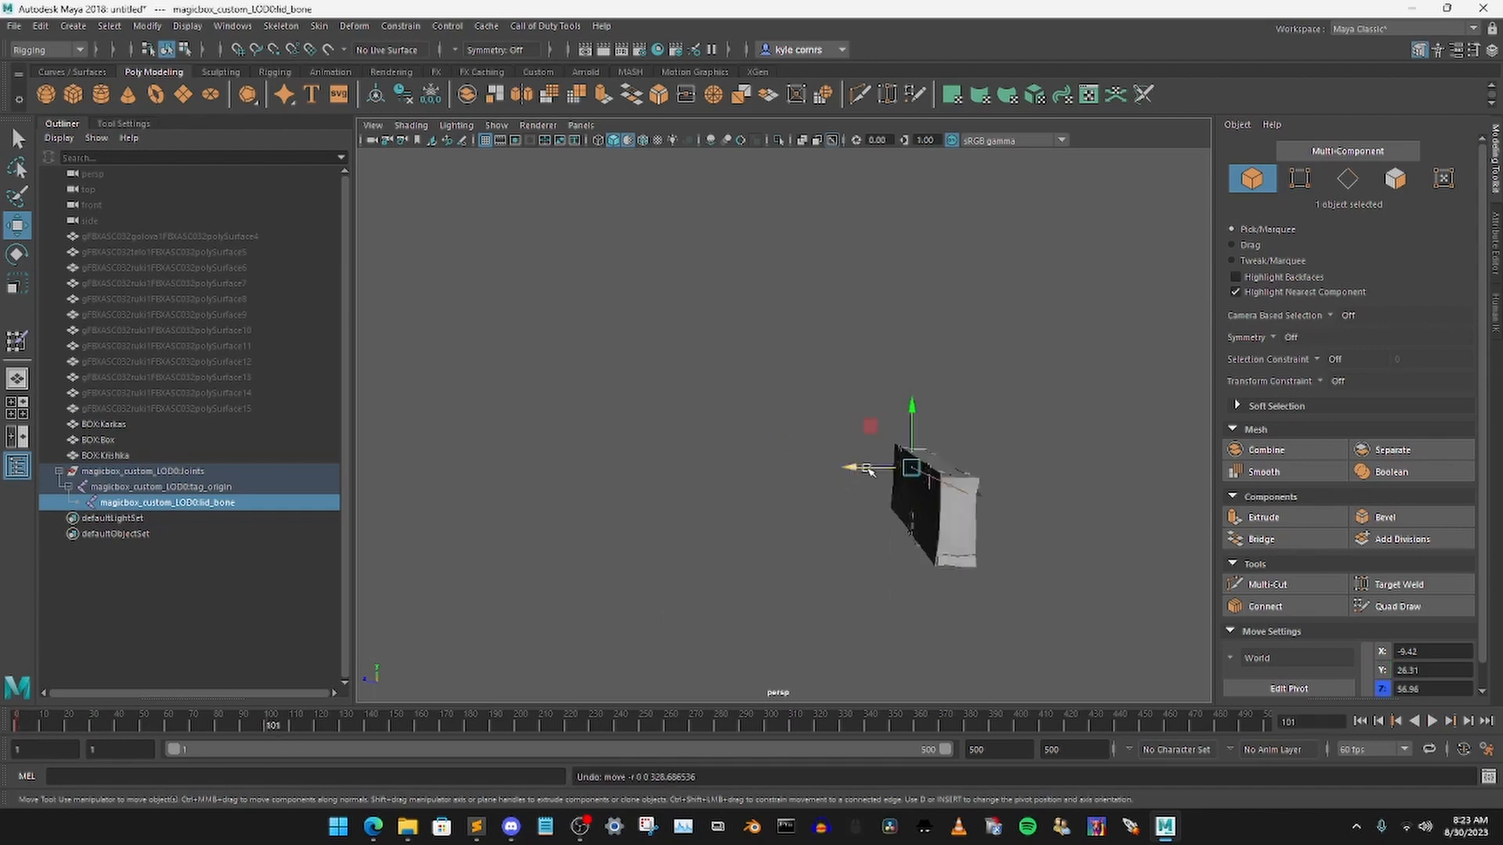
drag(851, 468, 481, 471)
key(s)
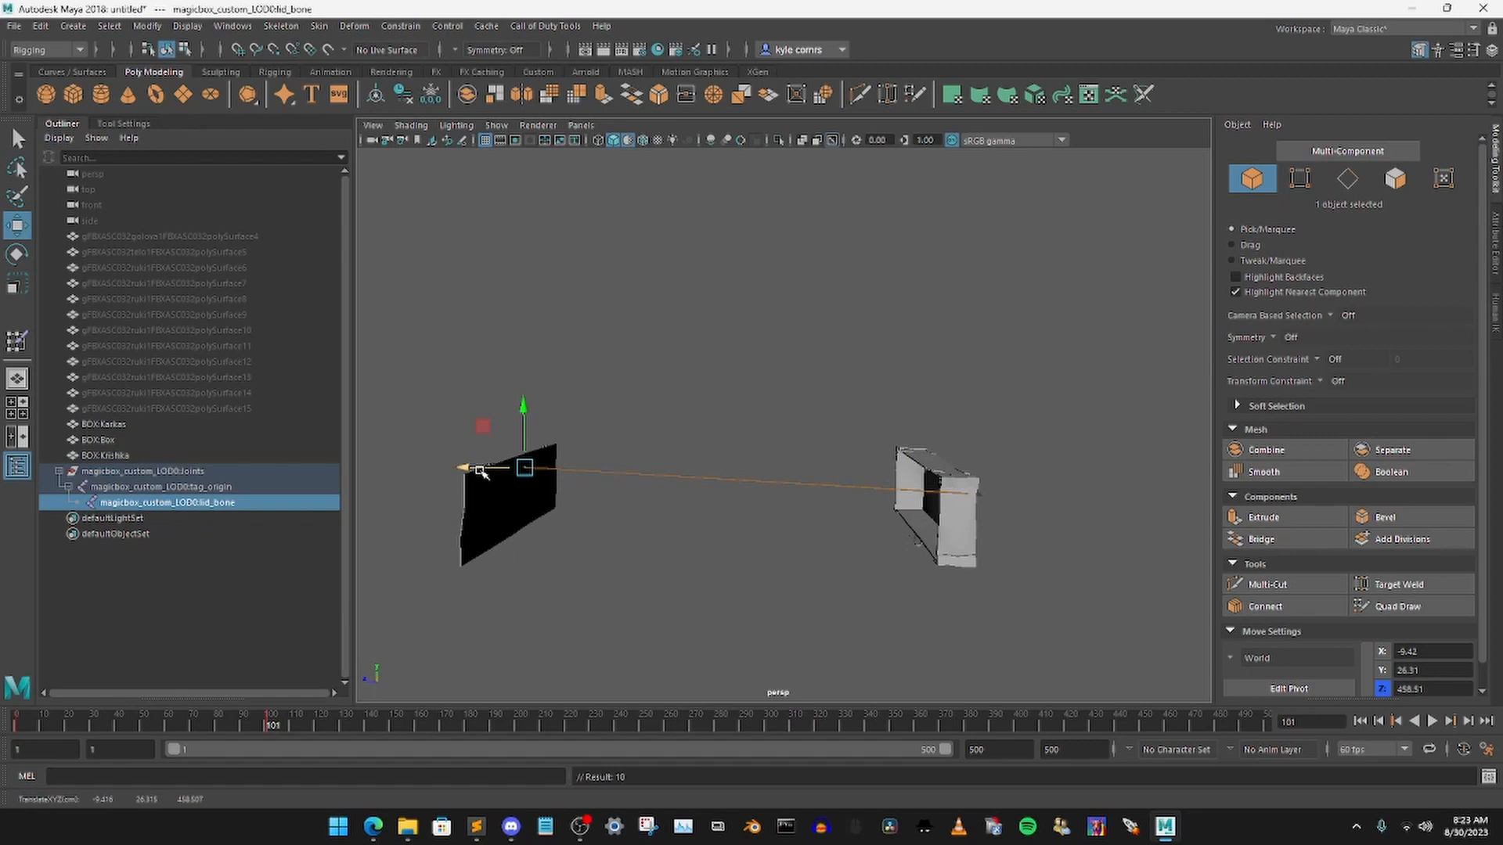
drag(329, 730, 256, 751)
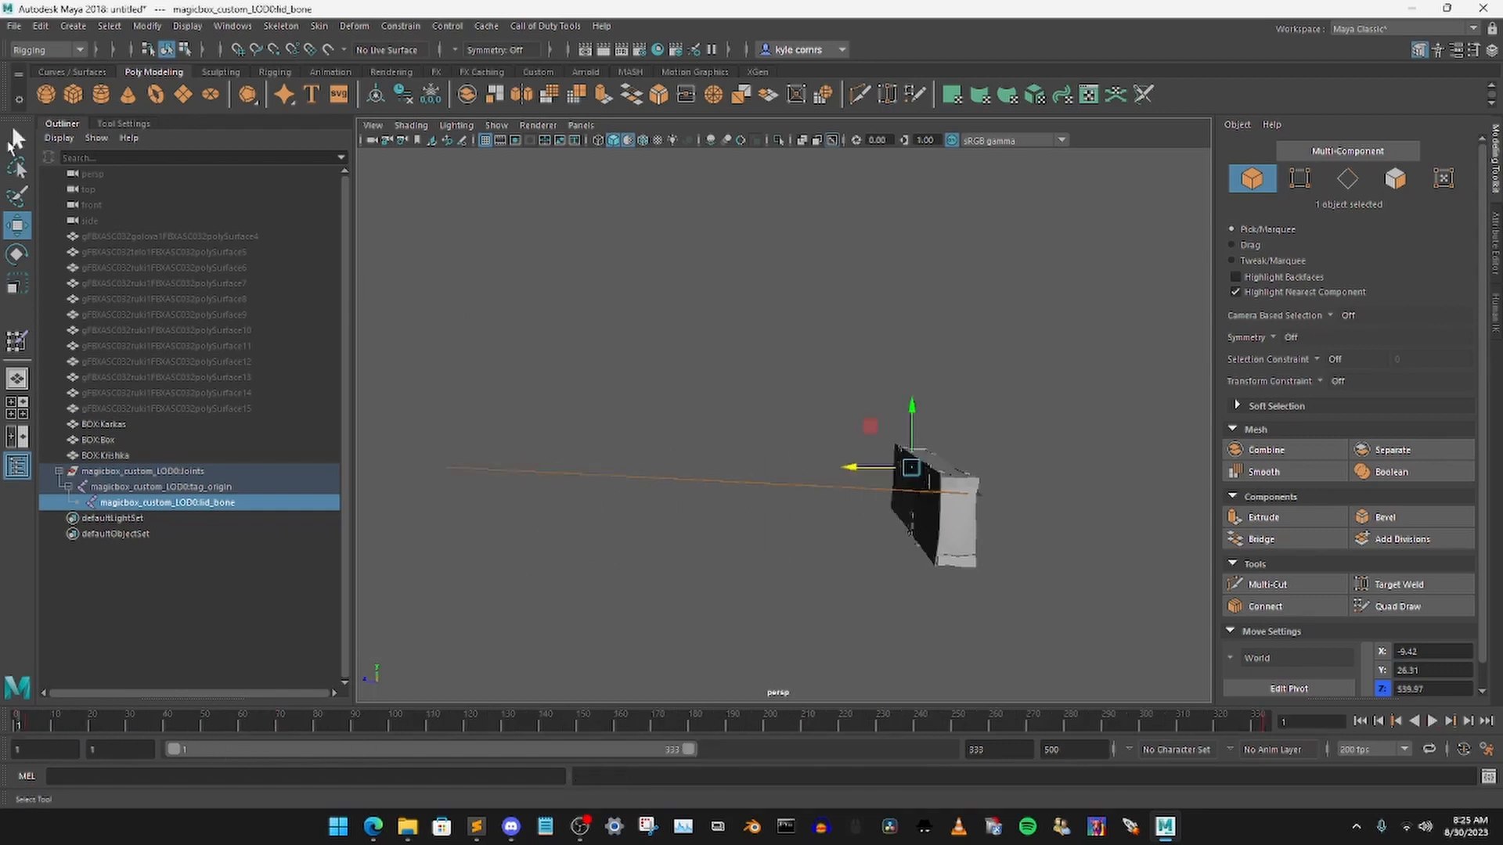
Step: Select tag_origin with the BOX:Karkas, BOX:Box and BOX:Krishka meshes, and extend the selection to their full hierarchy
click(707, 313)
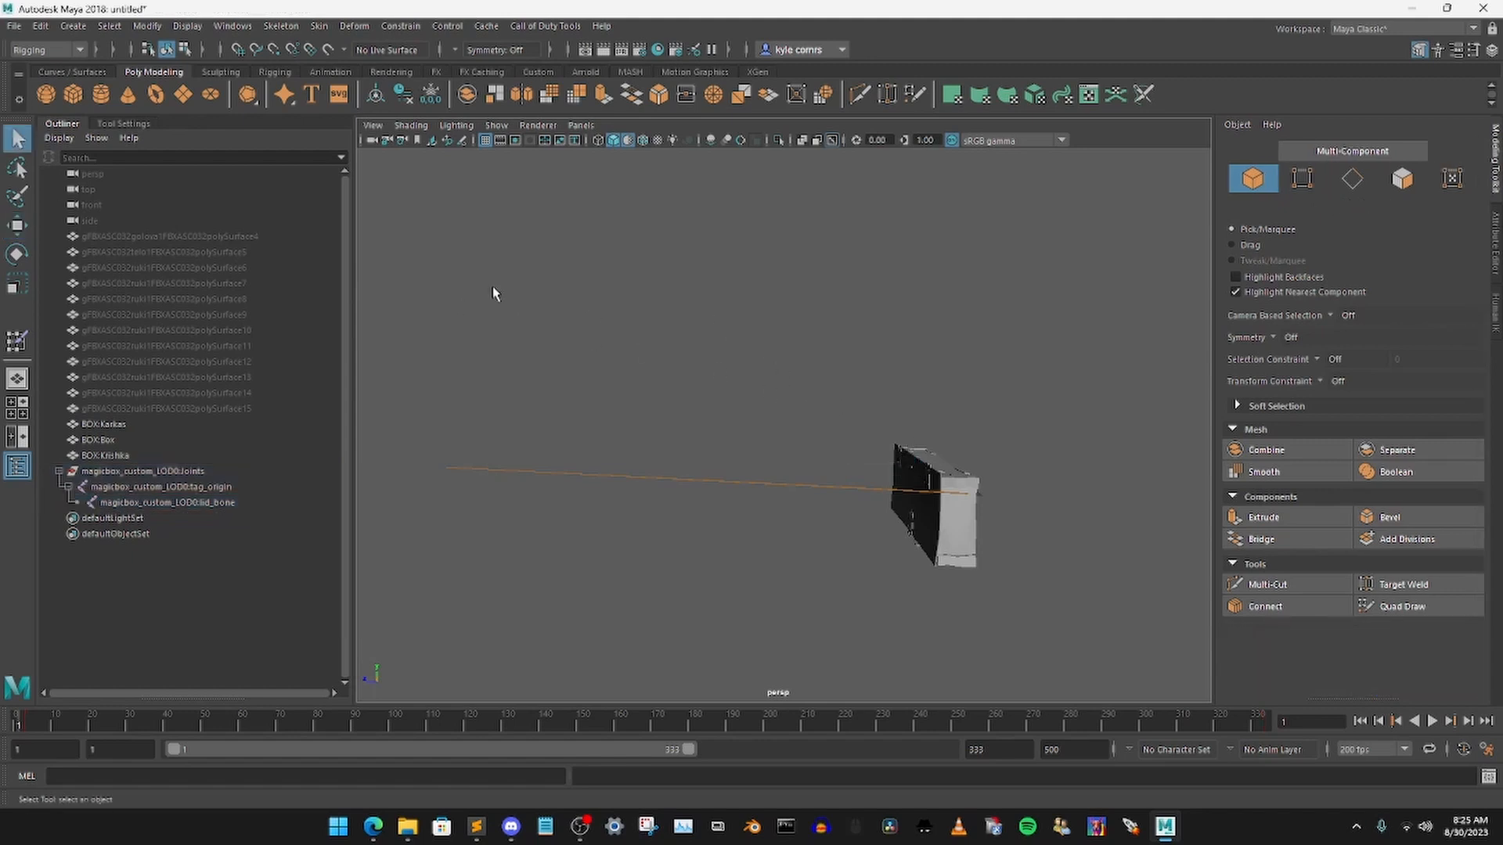
drag(496, 289, 1109, 632)
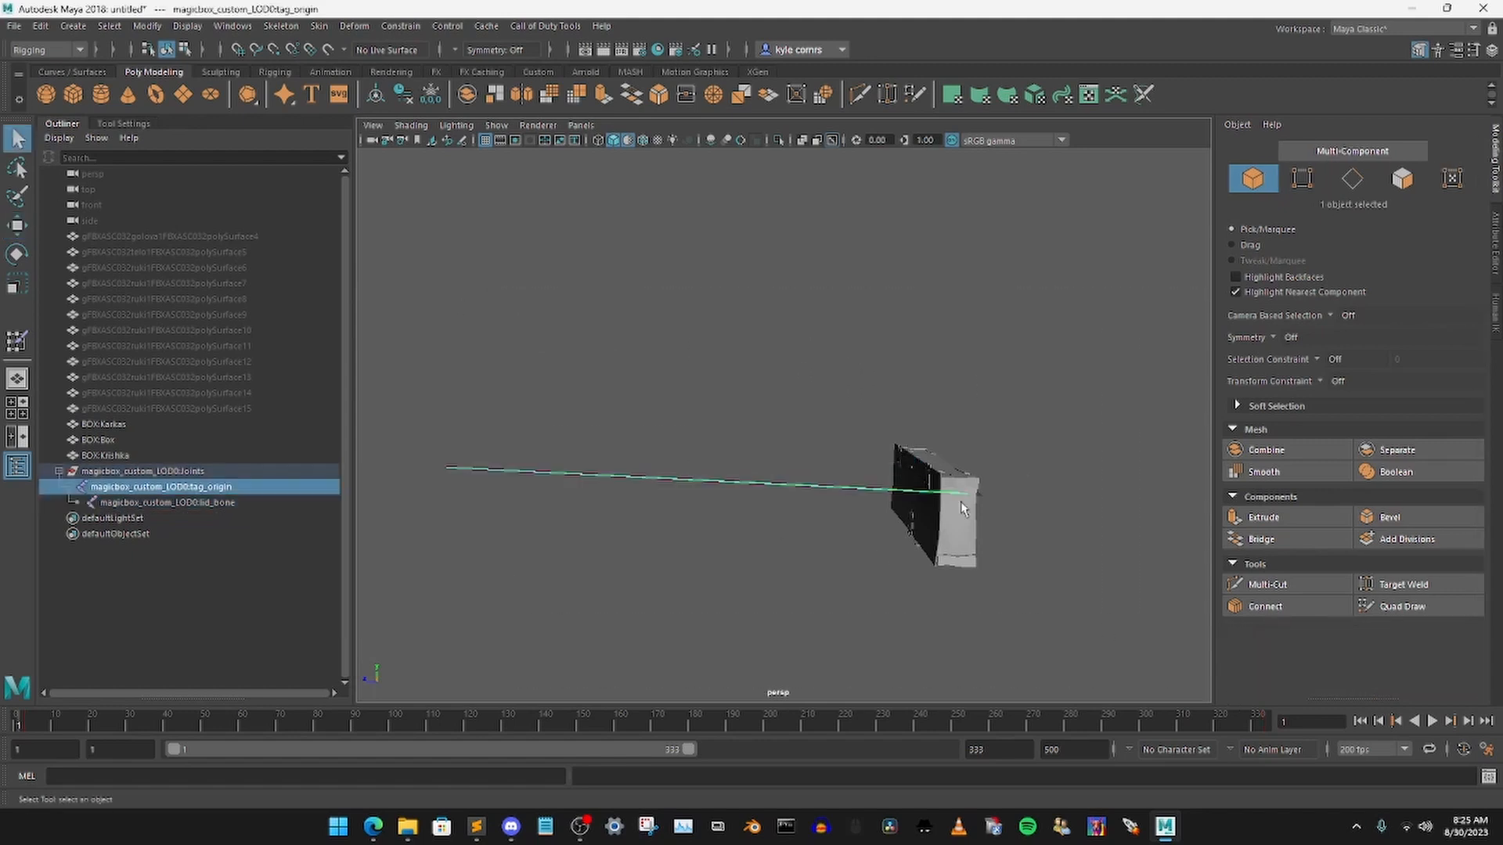
ctrl+click(106, 425)
ctrl+click(112, 440)
ctrl+click(117, 455)
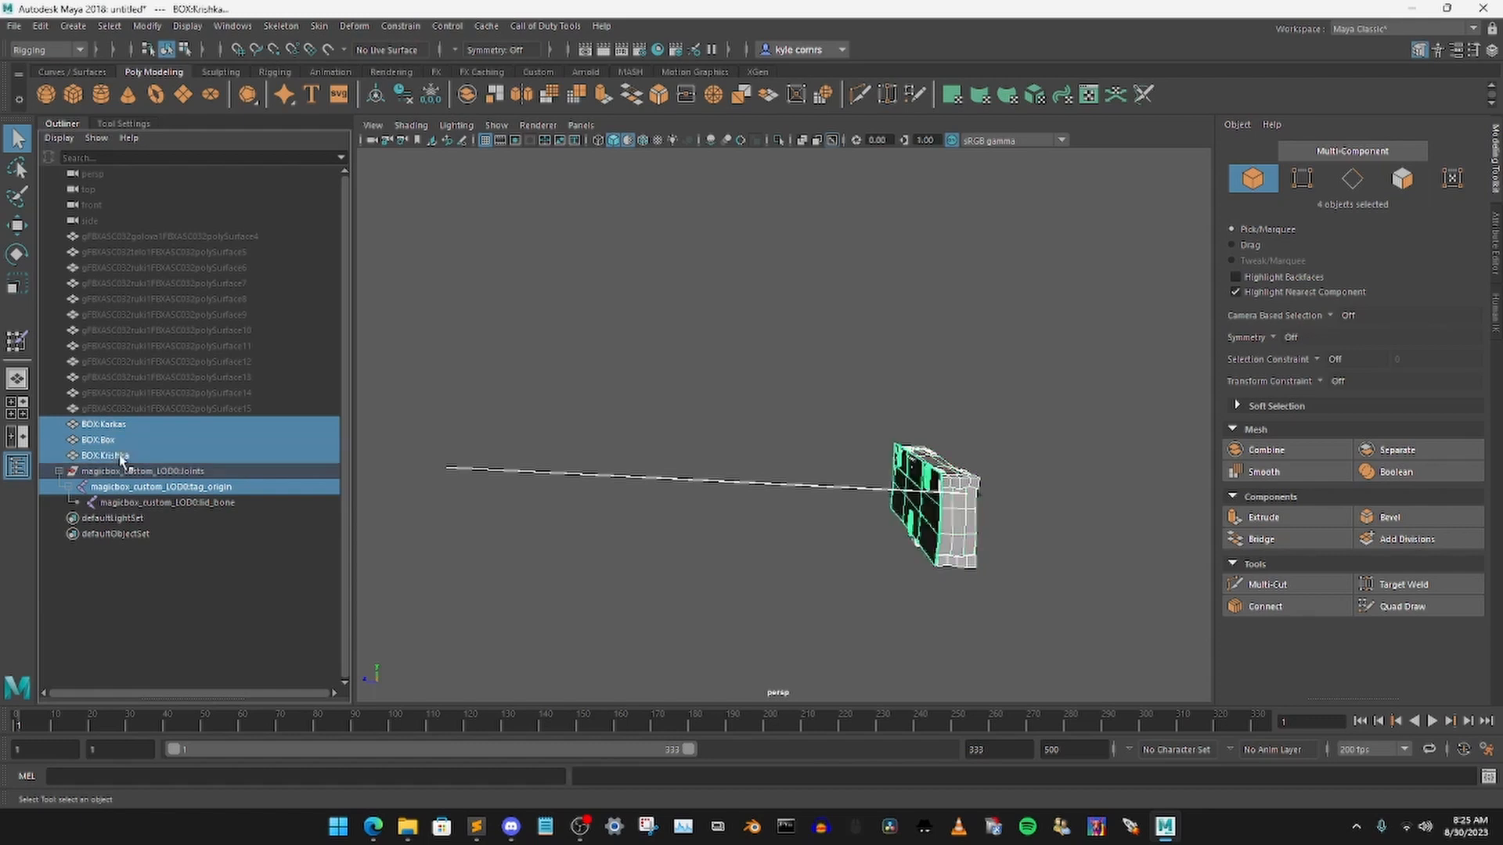
click(110, 26)
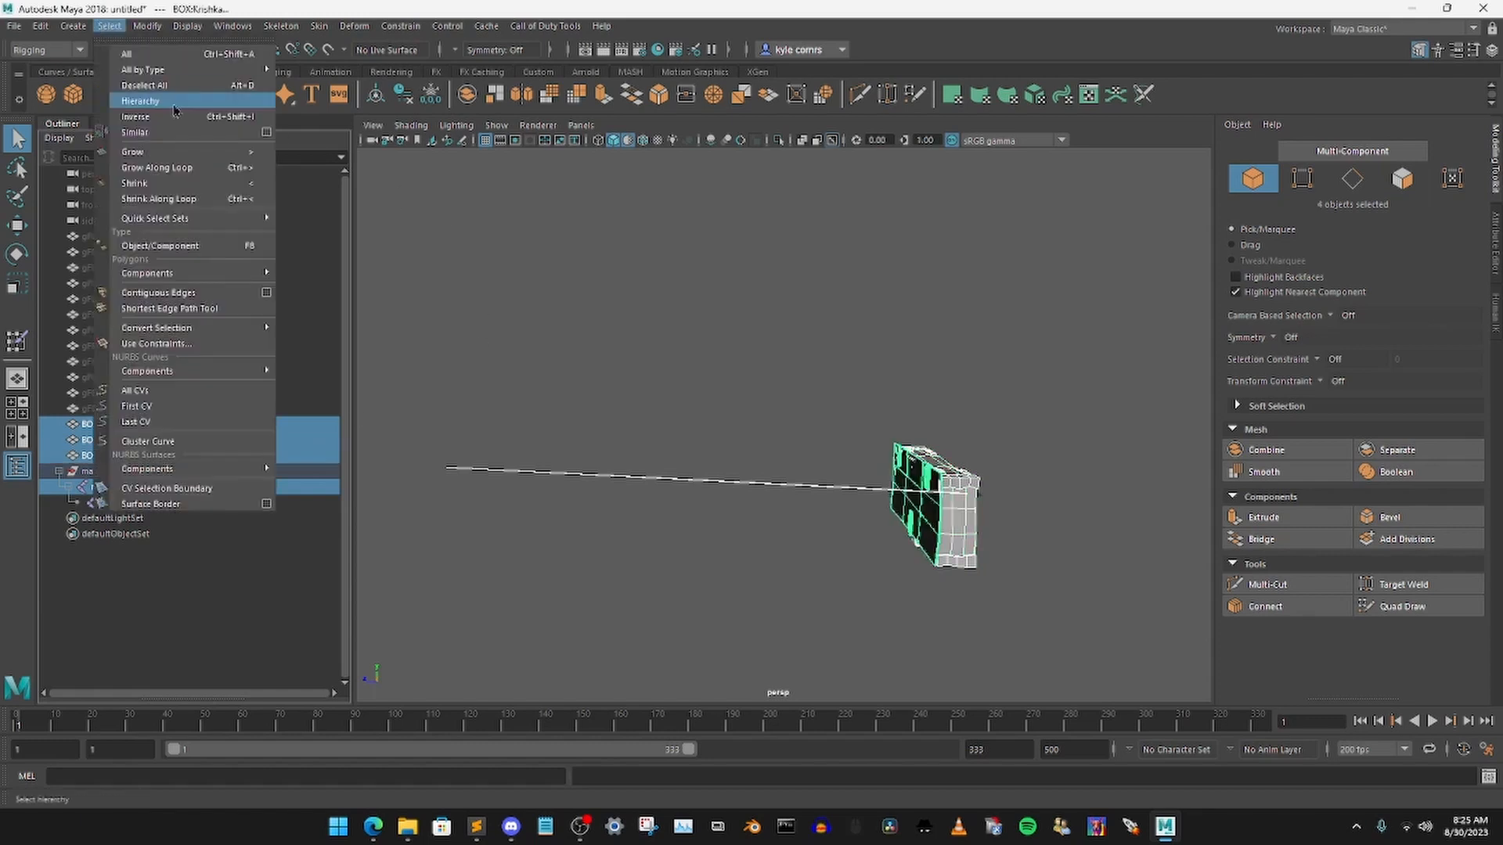
click(145, 101)
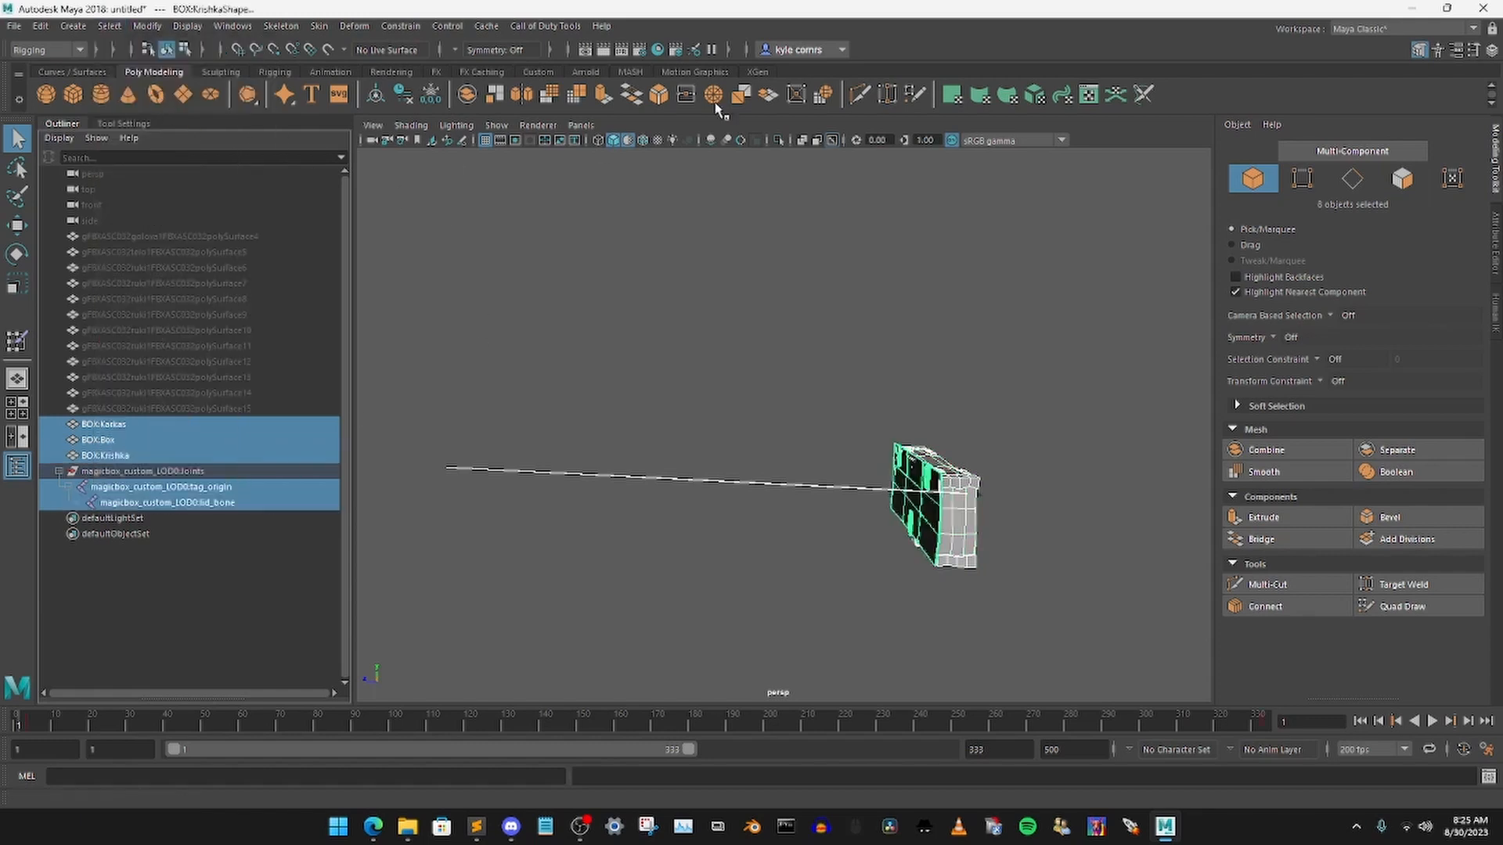
Step: Set the XModel export file to rusty_box in the custom_models\custom_box\rusty_magicbox folder
click(543, 26)
click(571, 55)
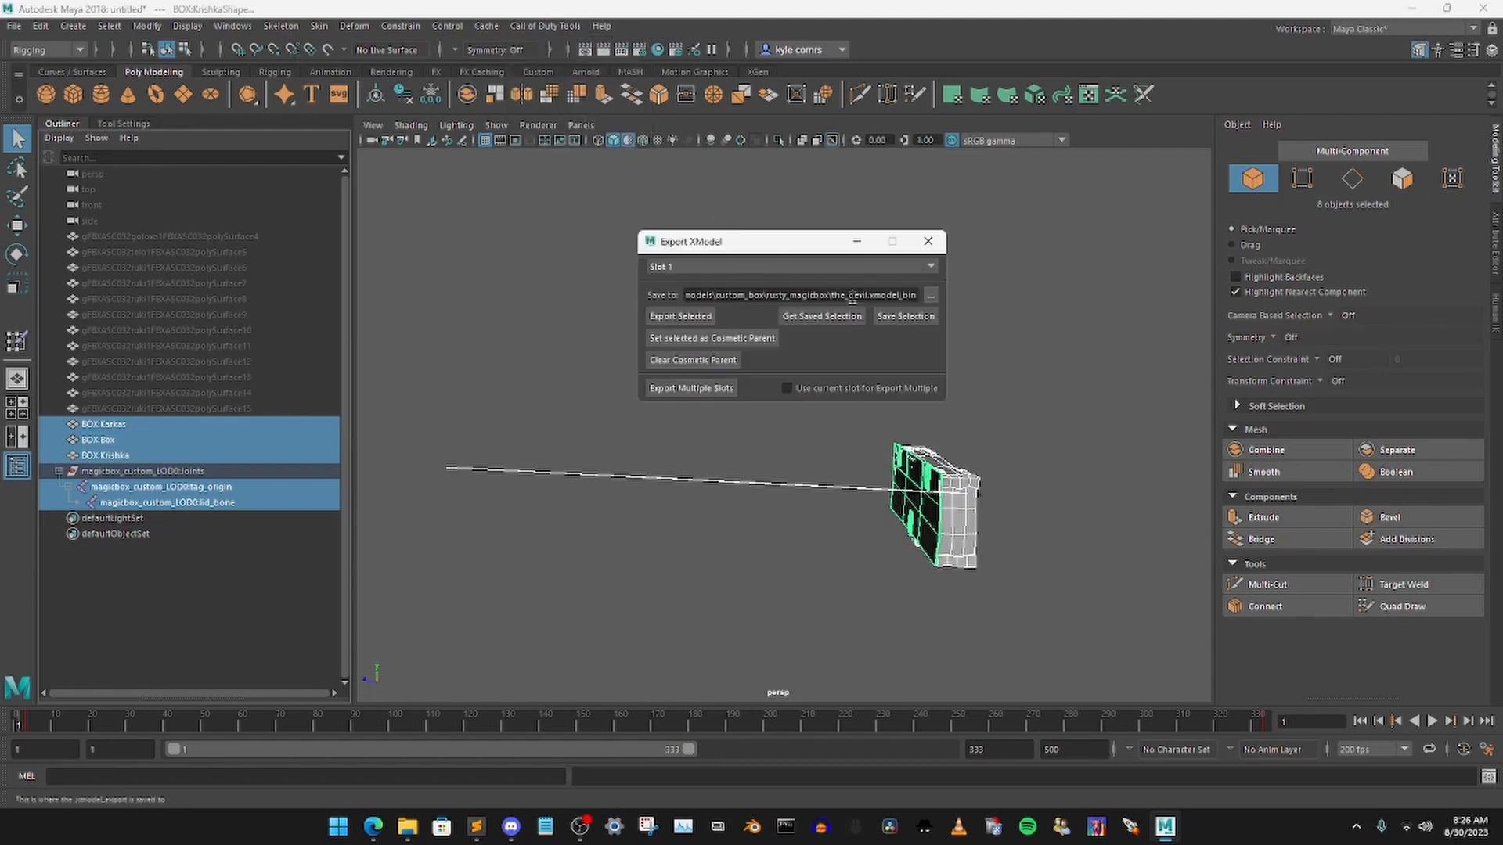
click(932, 301)
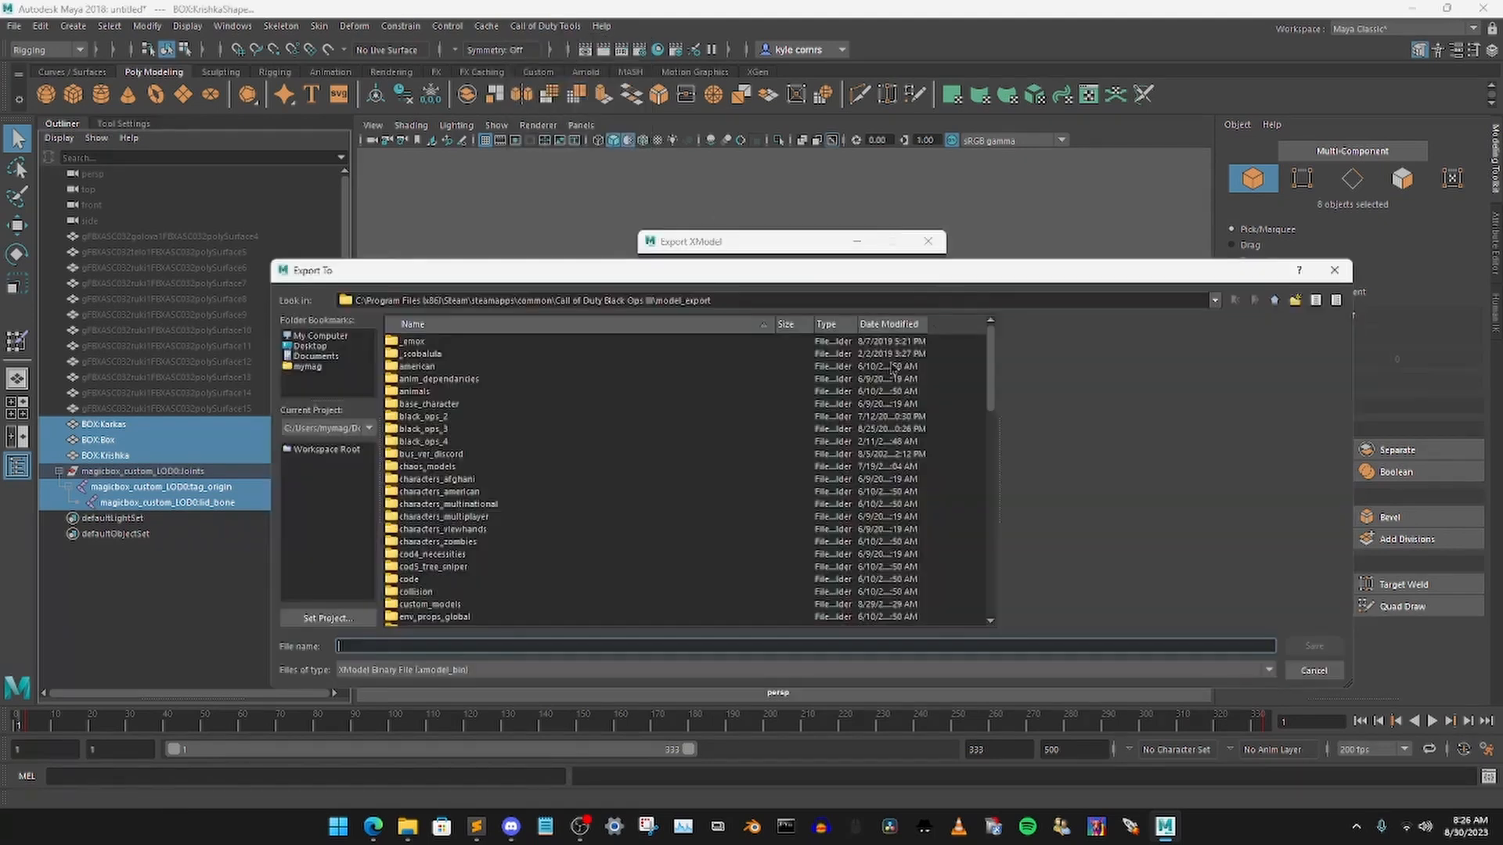
double_click(438, 604)
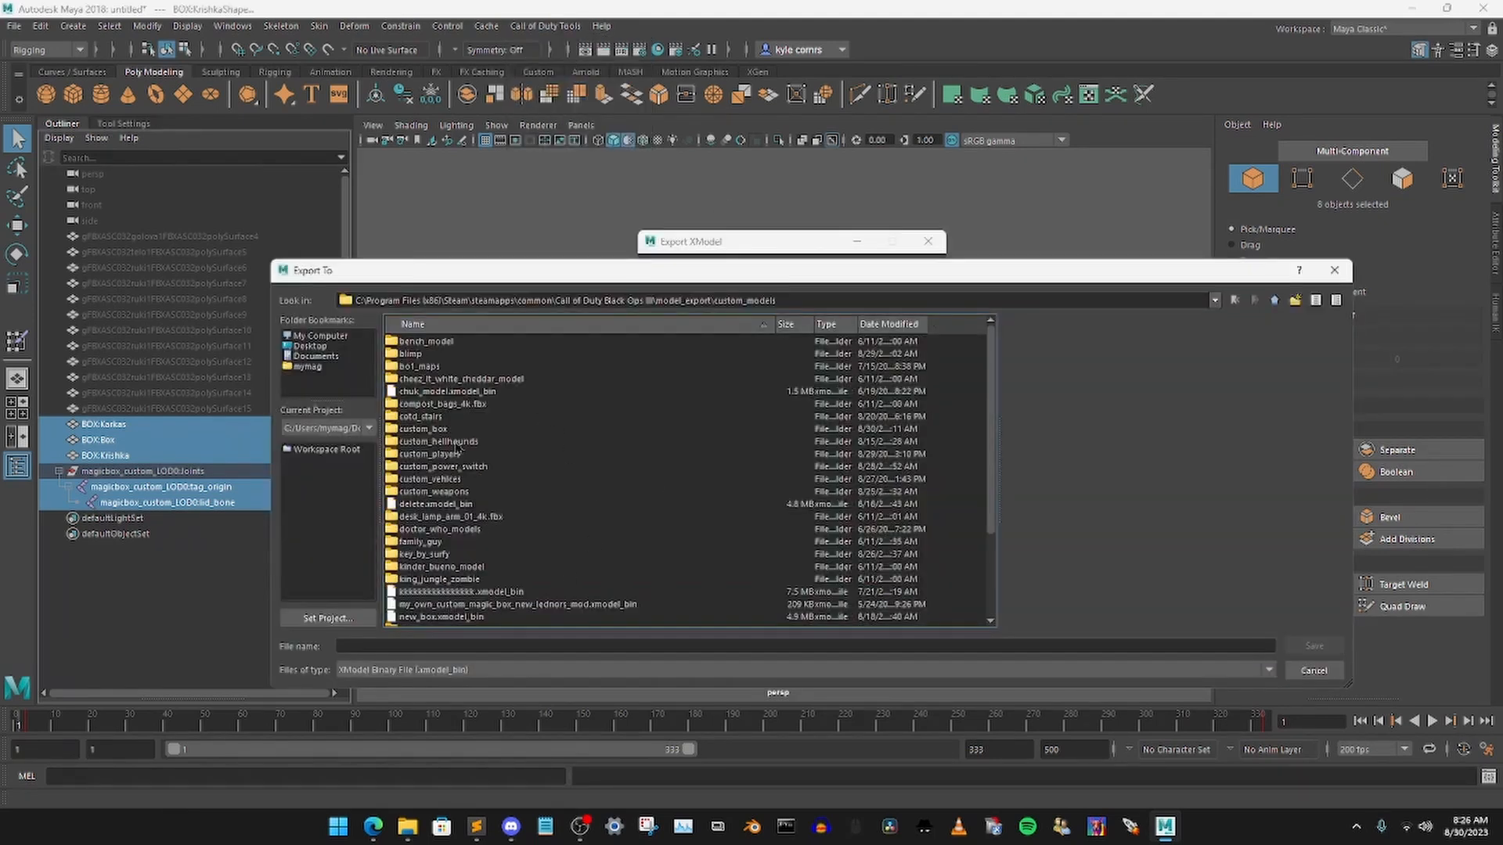
double_click(434, 430)
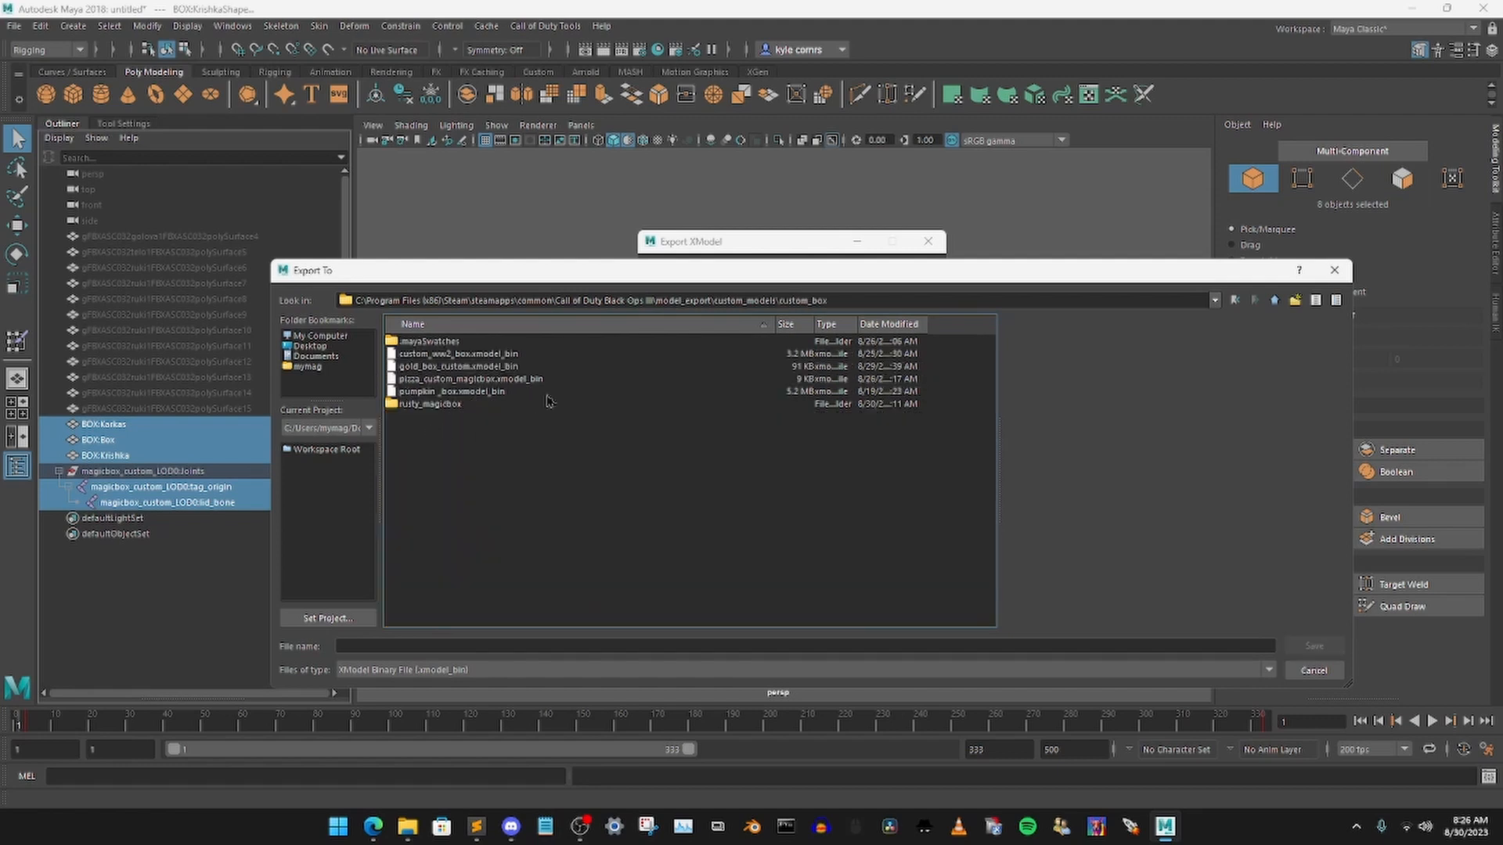
double_click(435, 404)
click(408, 646)
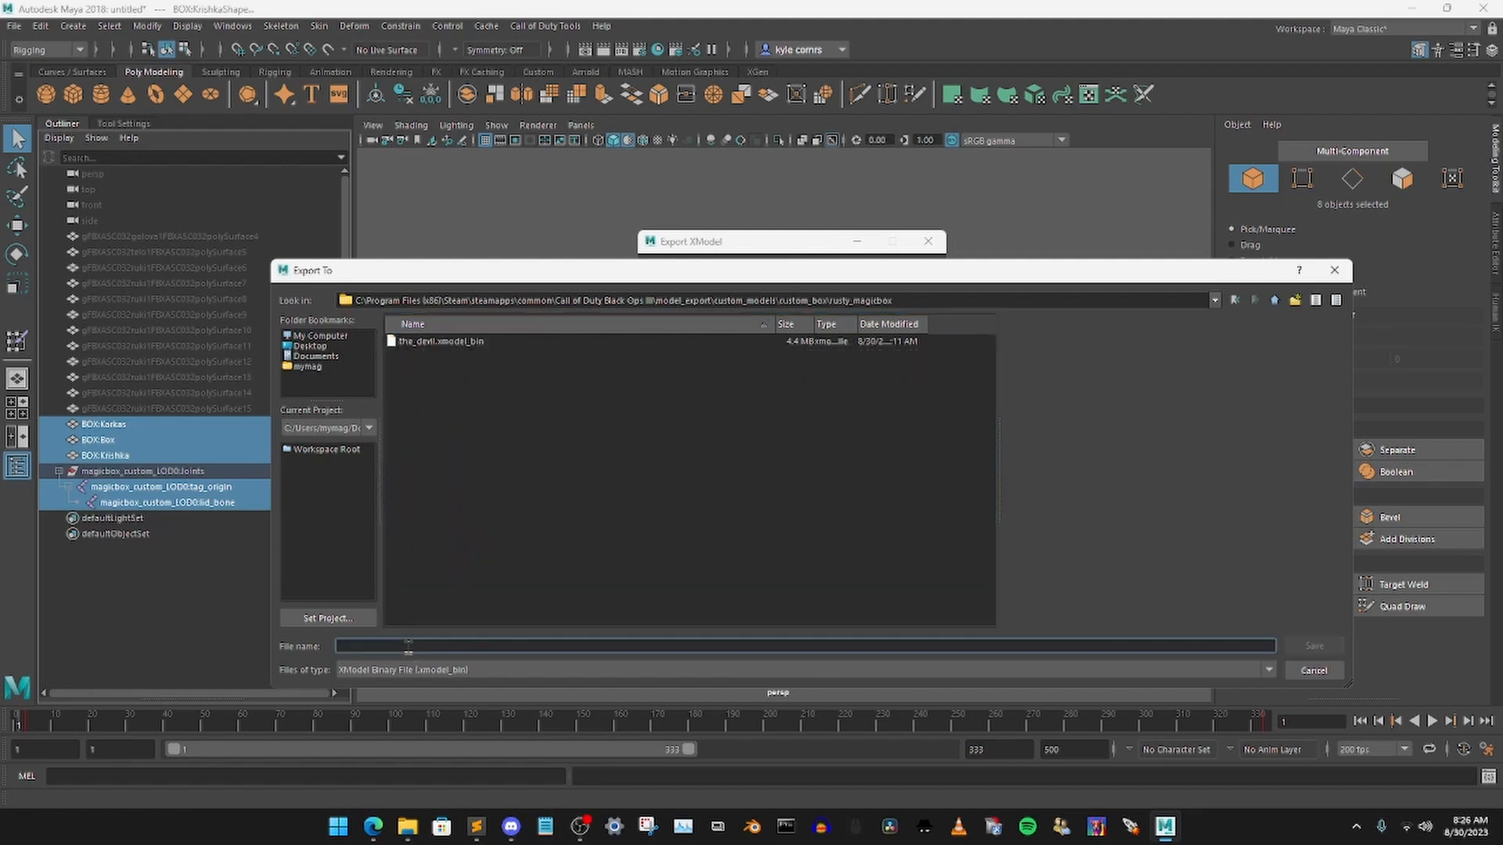
text(rusty_box)
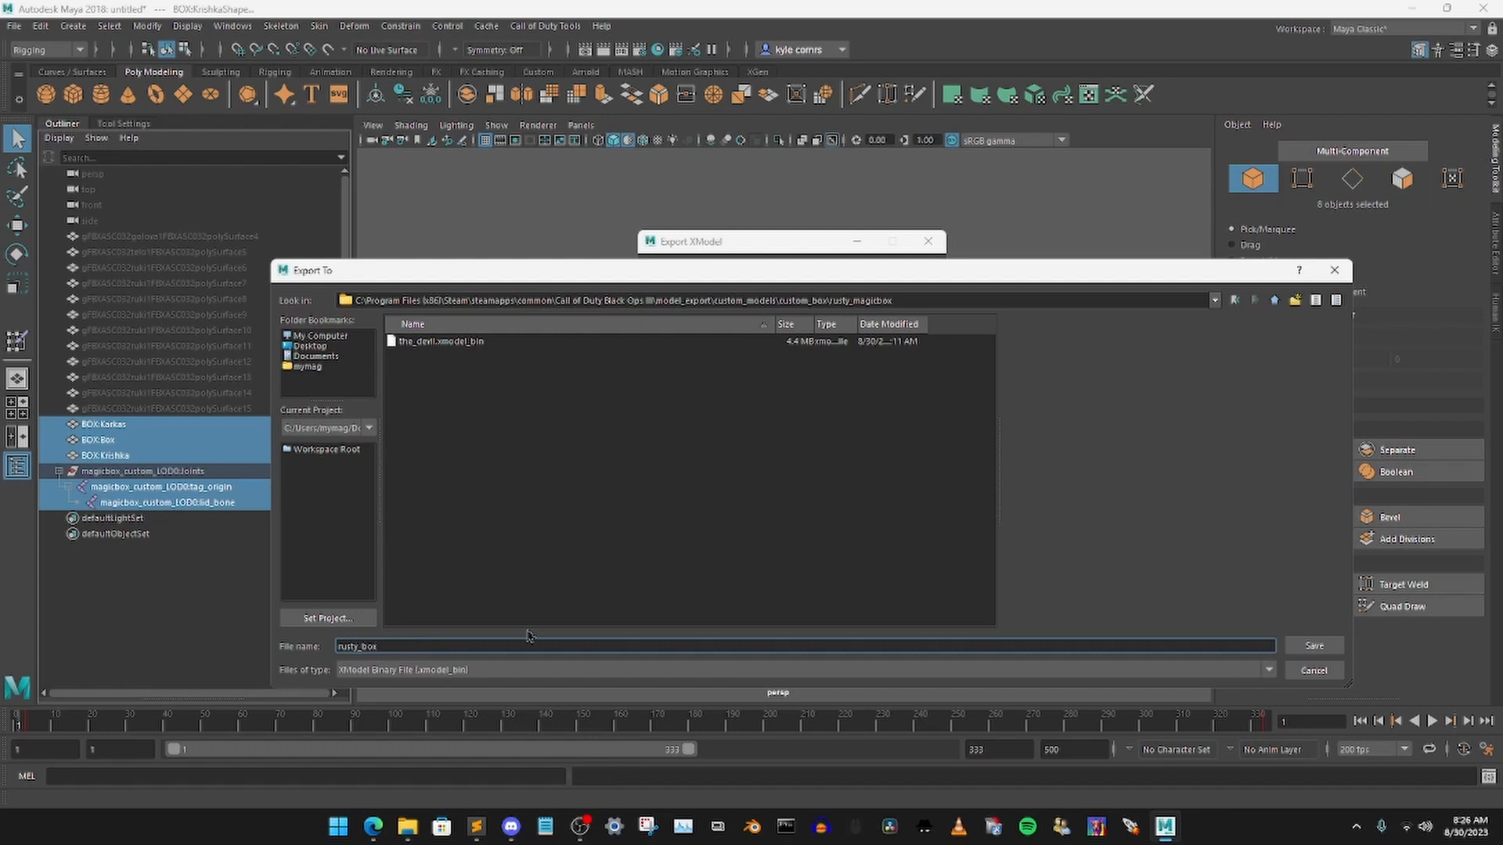
click(1314, 646)
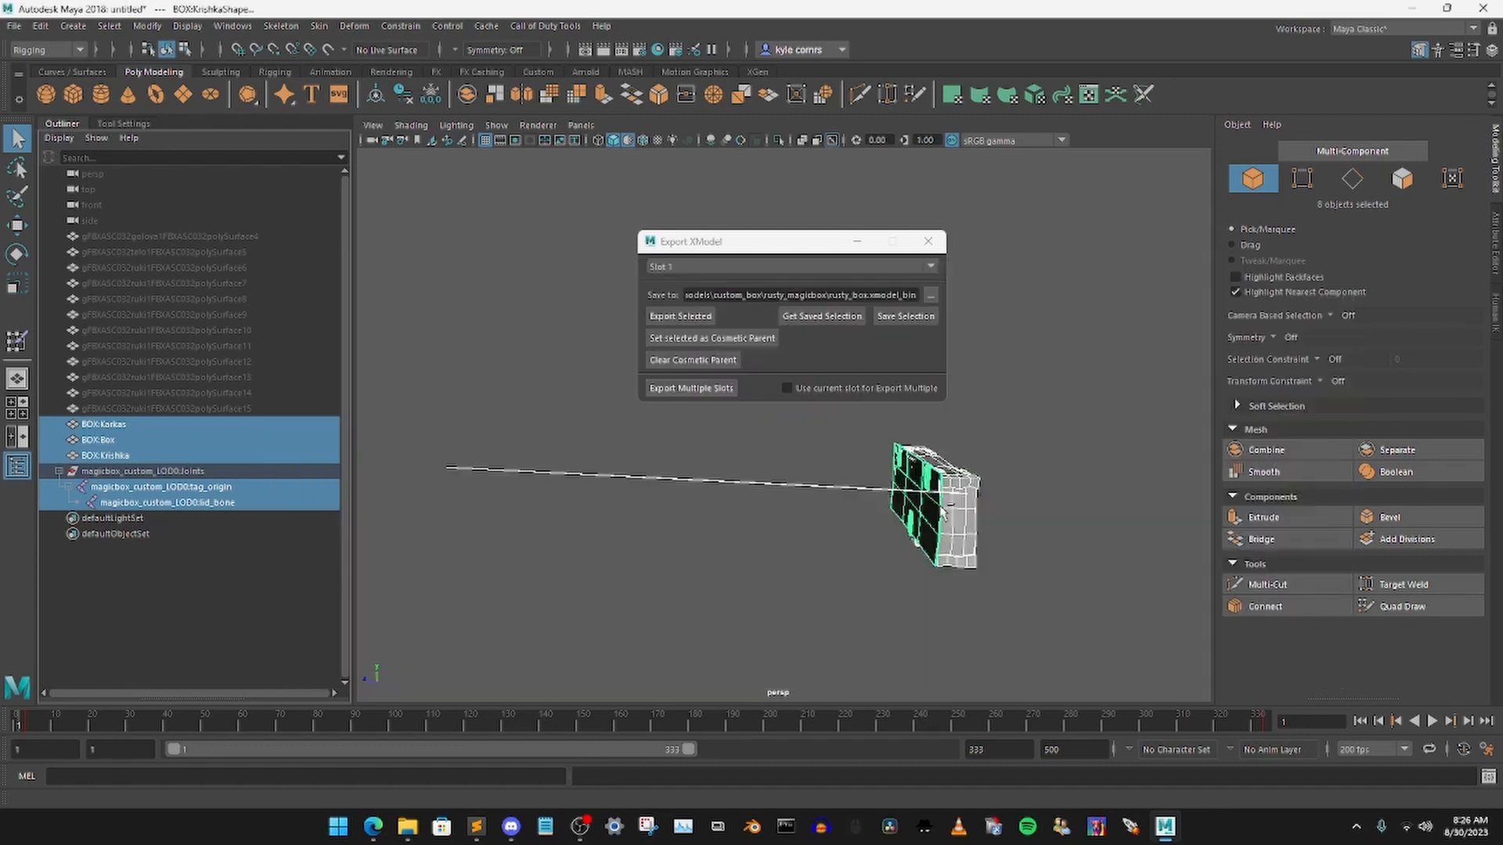
Step: Export the selected meshes and joints as an XModel without saving the scene, and close the XModel exporter
click(678, 317)
click(718, 414)
click(109, 27)
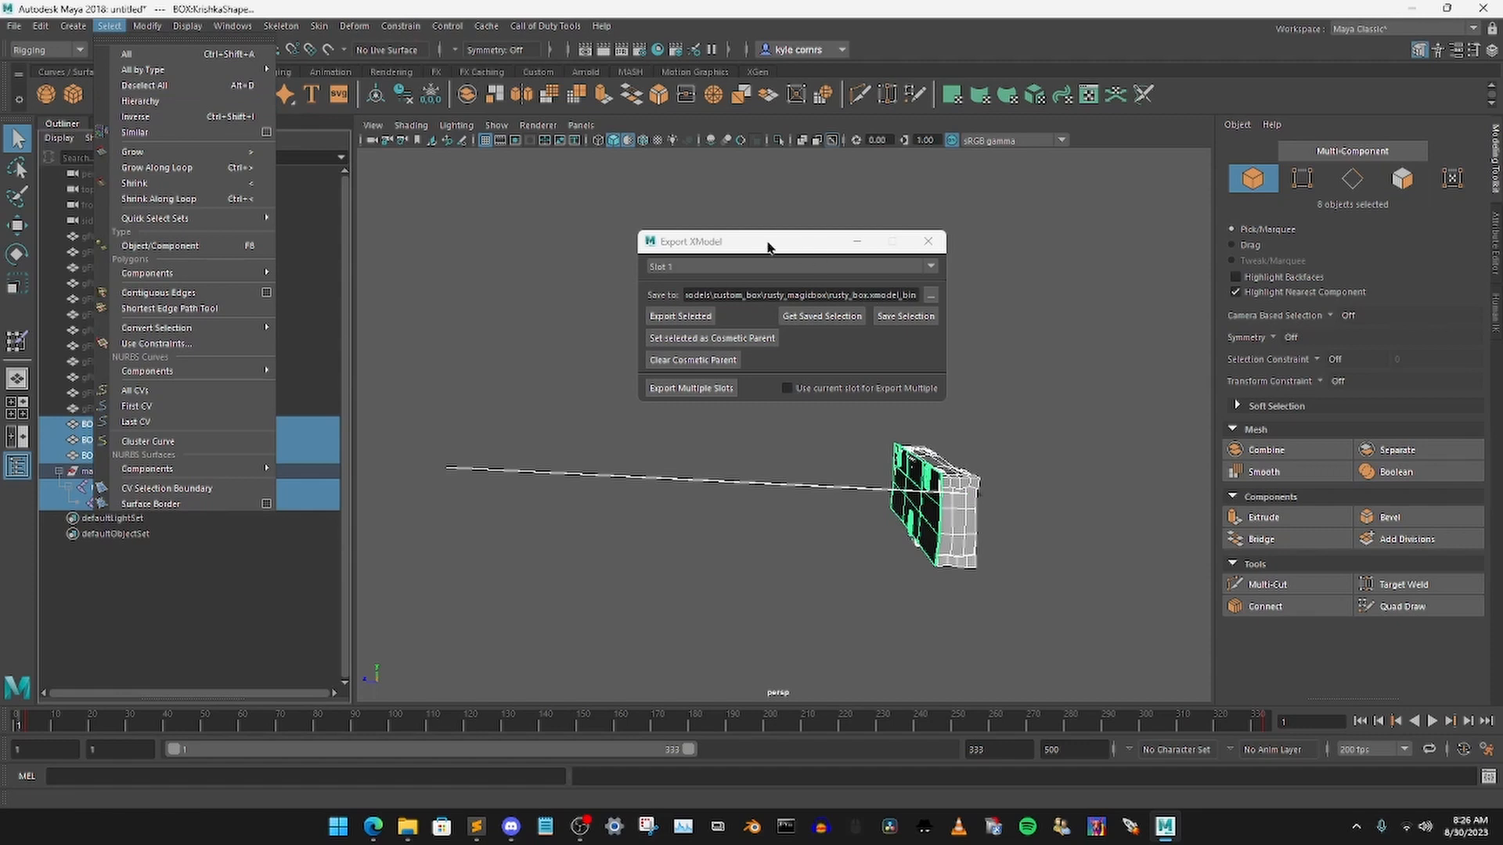
click(929, 241)
click(928, 241)
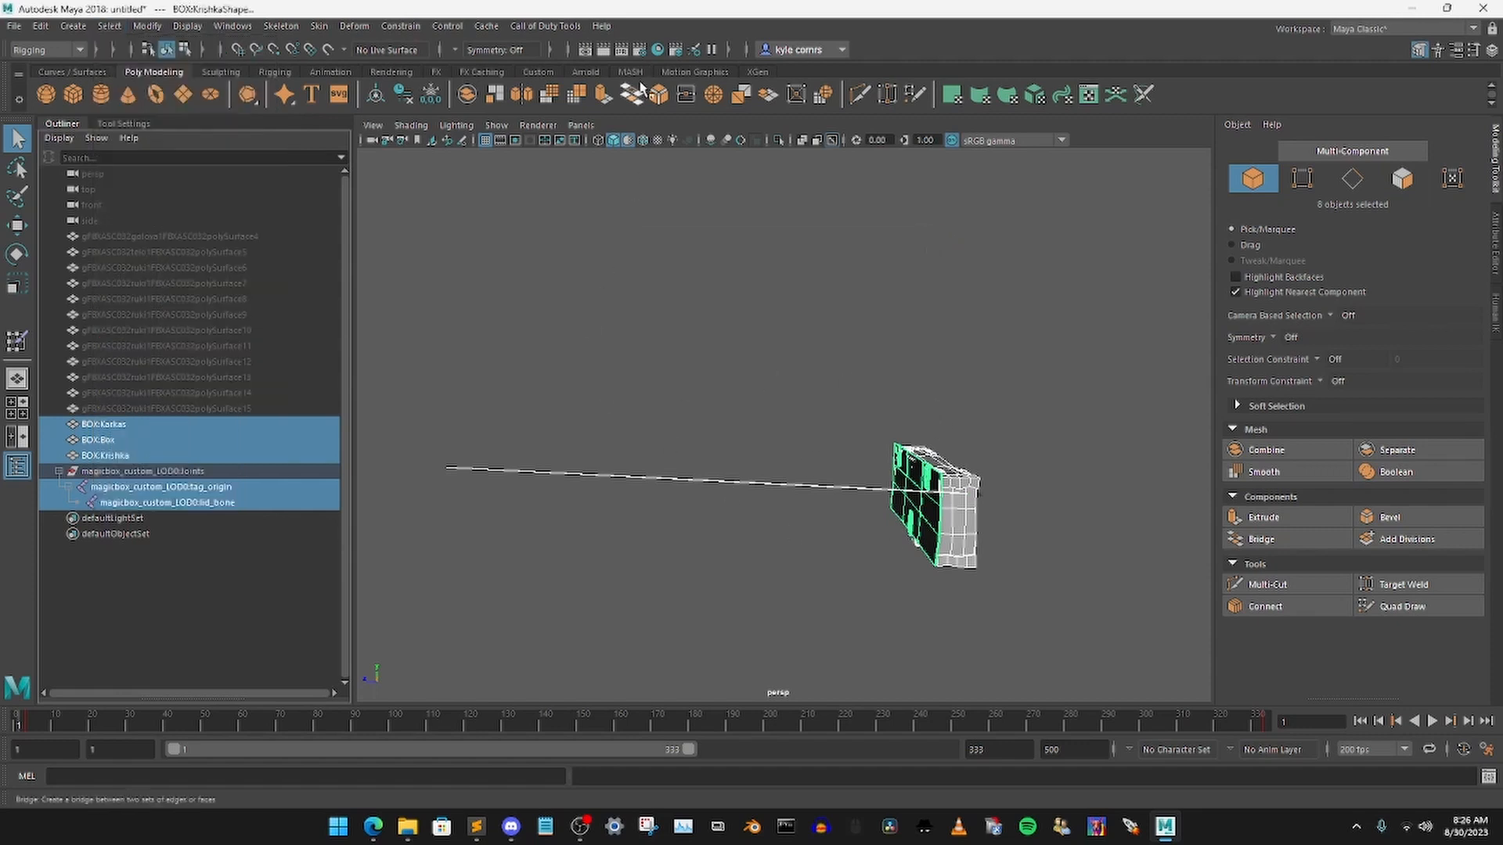
Step: Open the XAnim exporter, take frames 1 to 333 from the scene, and set the FPS to 60
click(527, 28)
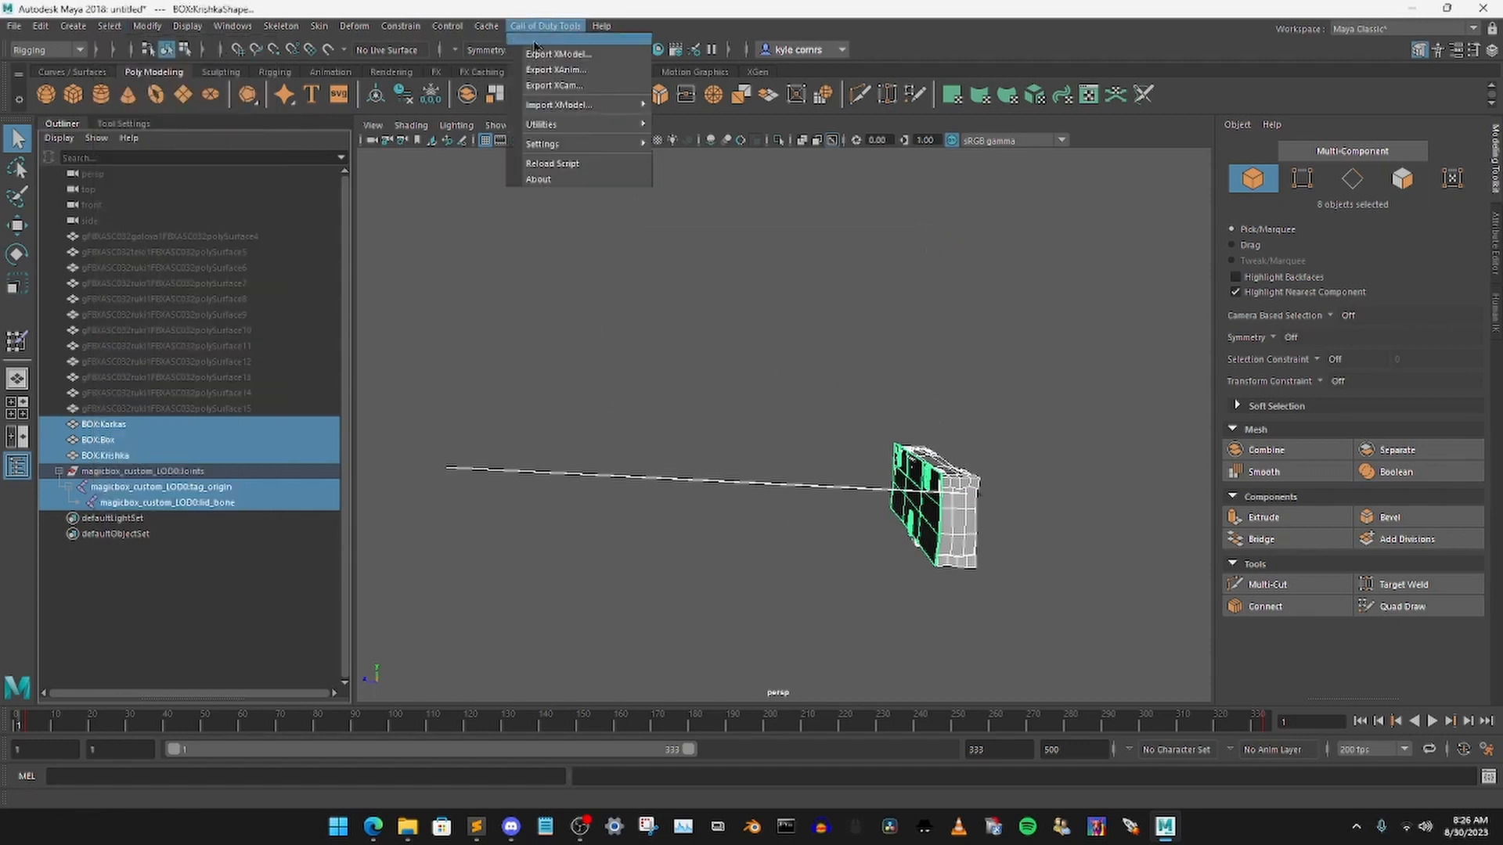
click(575, 71)
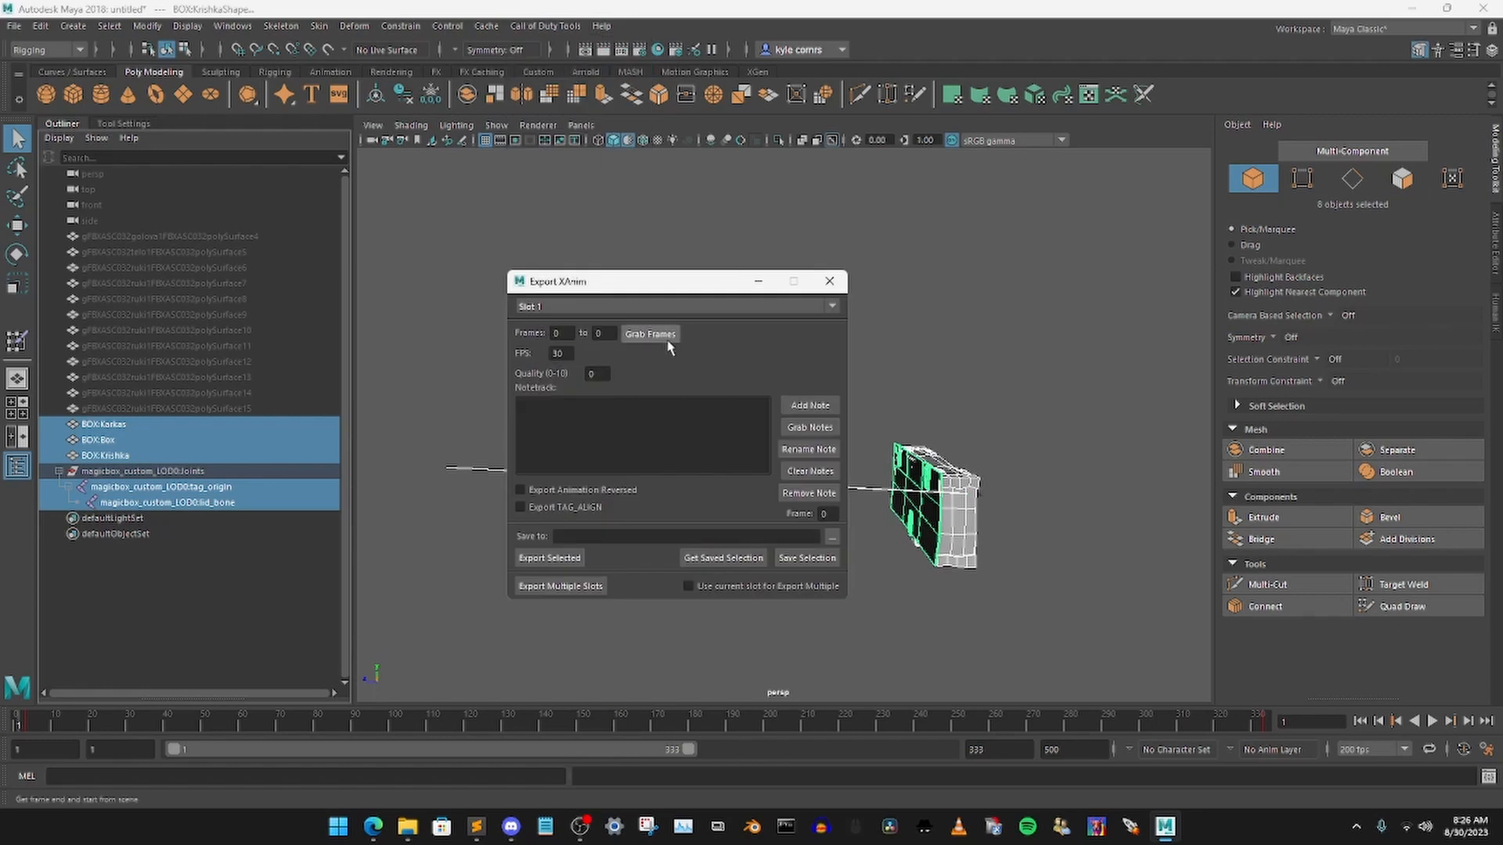
double_click(570, 354)
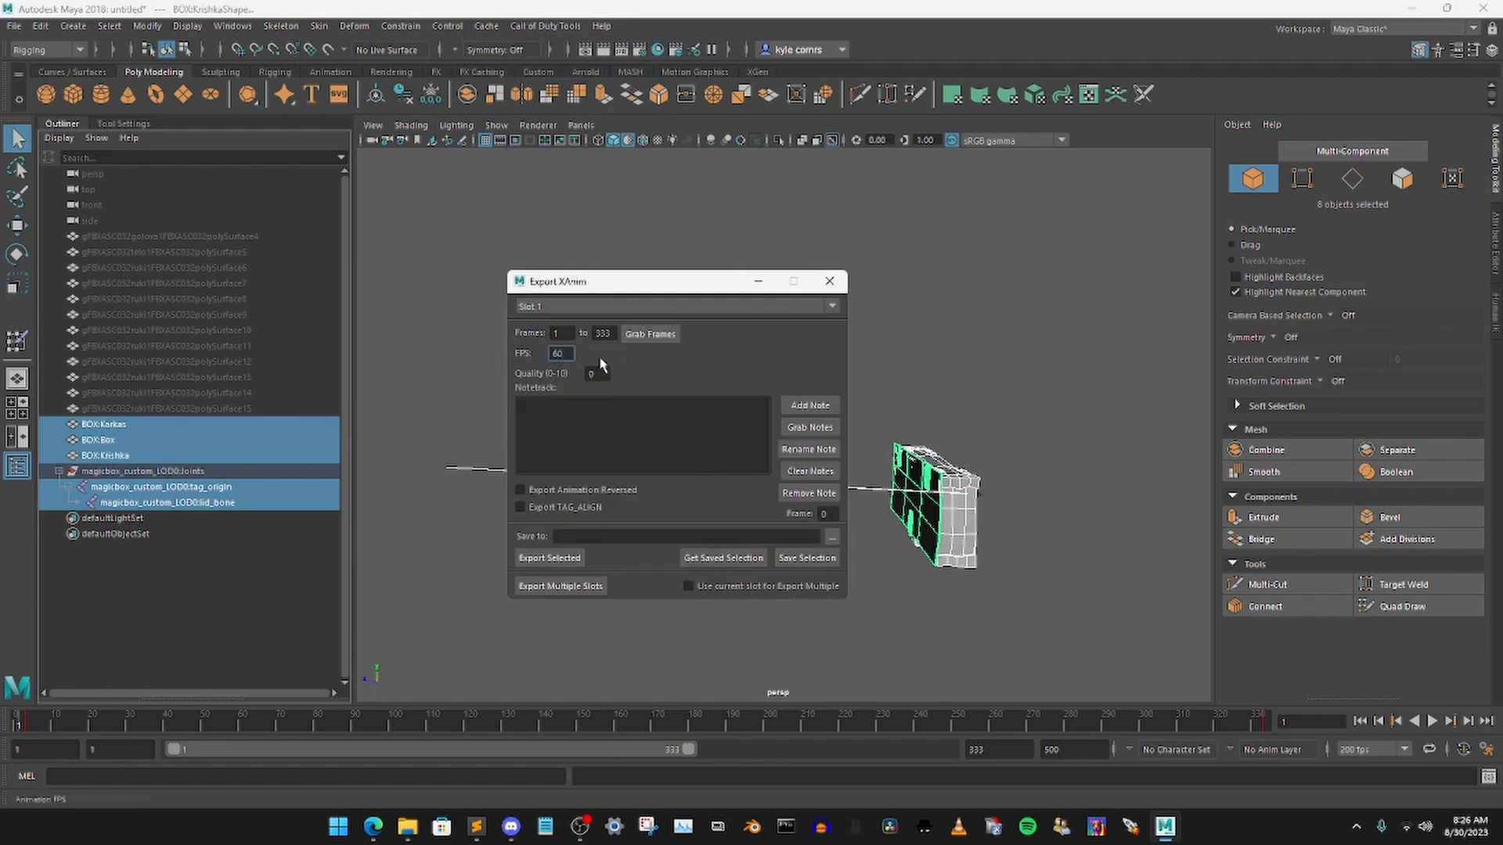
Step: Choose the XAnim save location by creating and opening a rusty_magicbox folder inside xanim_export\custom_box
click(832, 537)
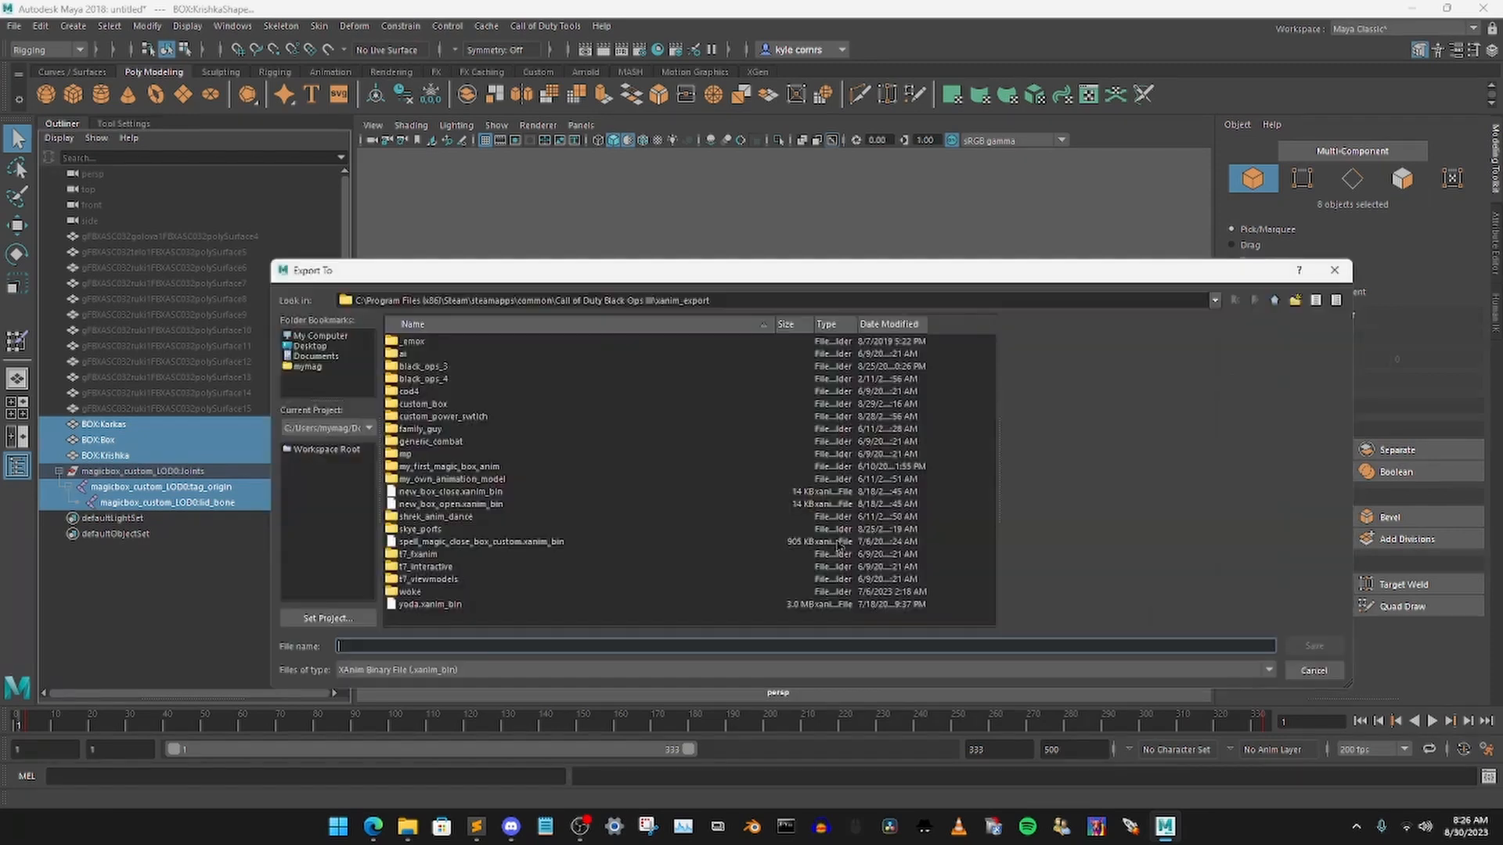
double_click(446, 406)
right_click(547, 528)
click(593, 550)
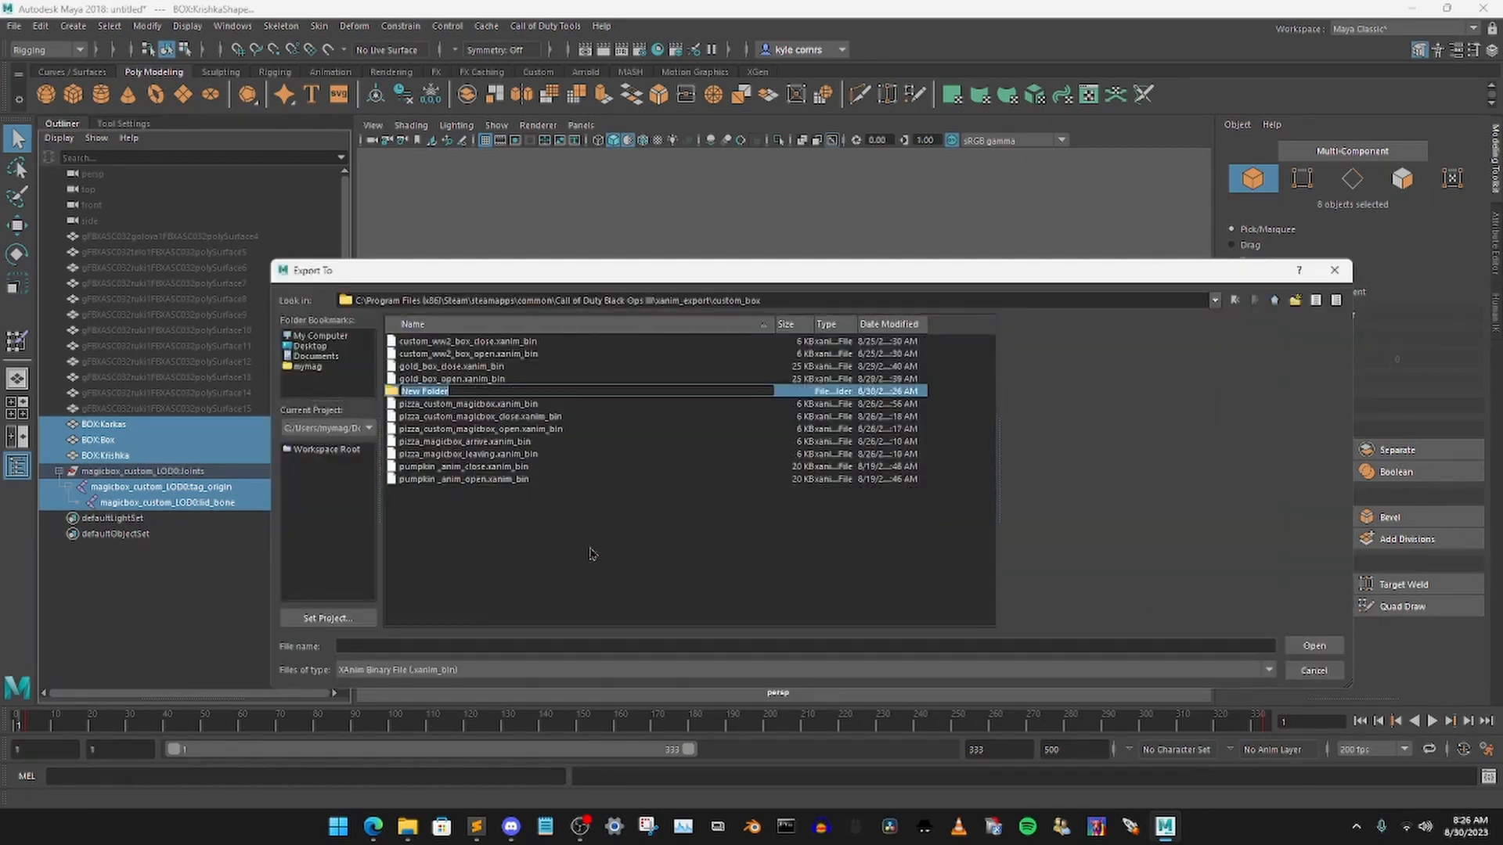
text(rust)
key(Return)
key(Return)
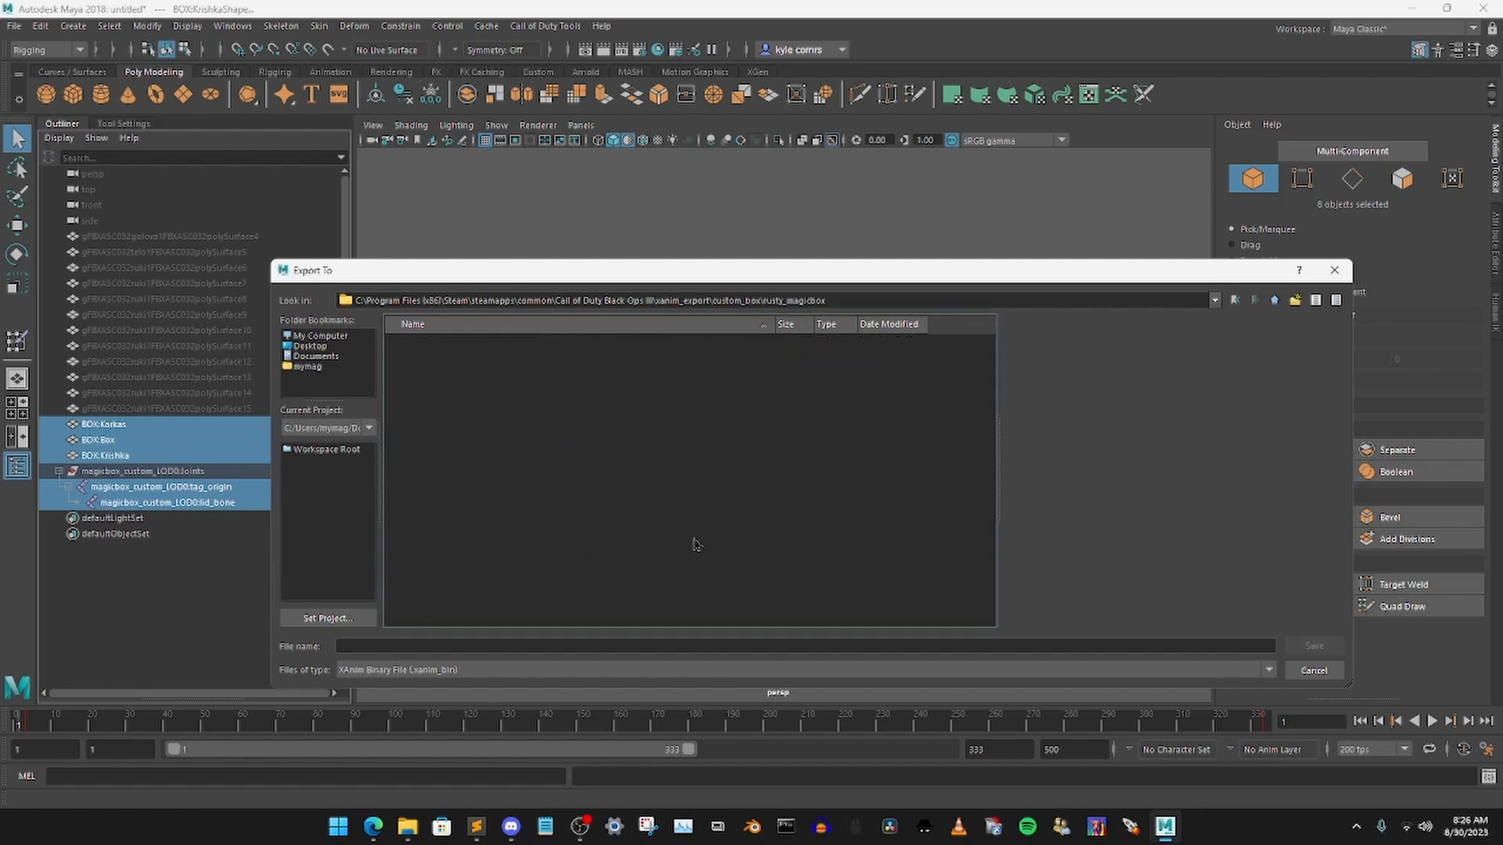
Step: Name the animation file rusty_box and export the selection as an XAnim without saving the scene
click(587, 646)
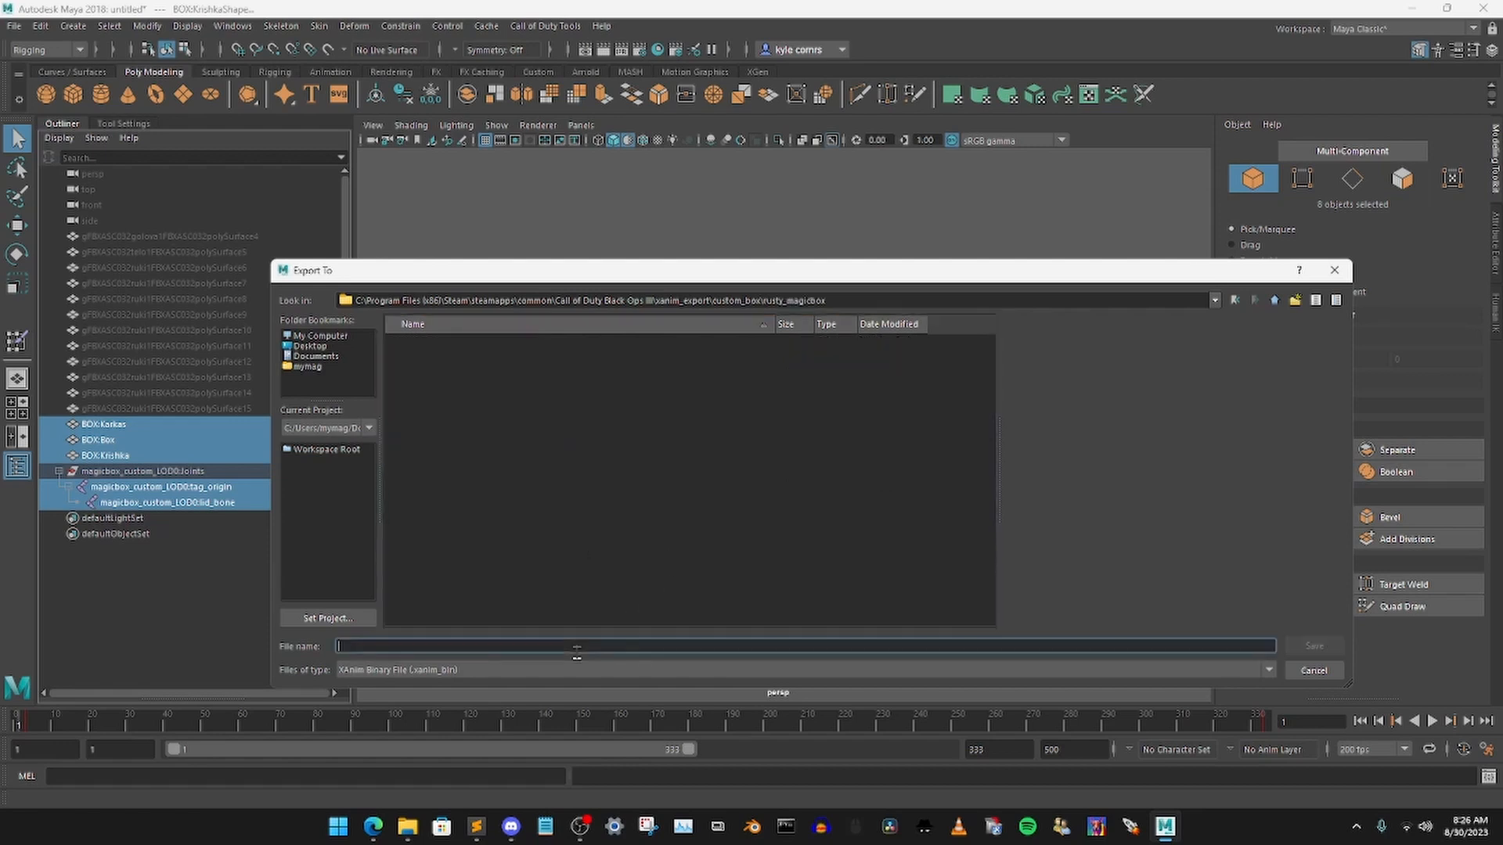
text(rusty_box)
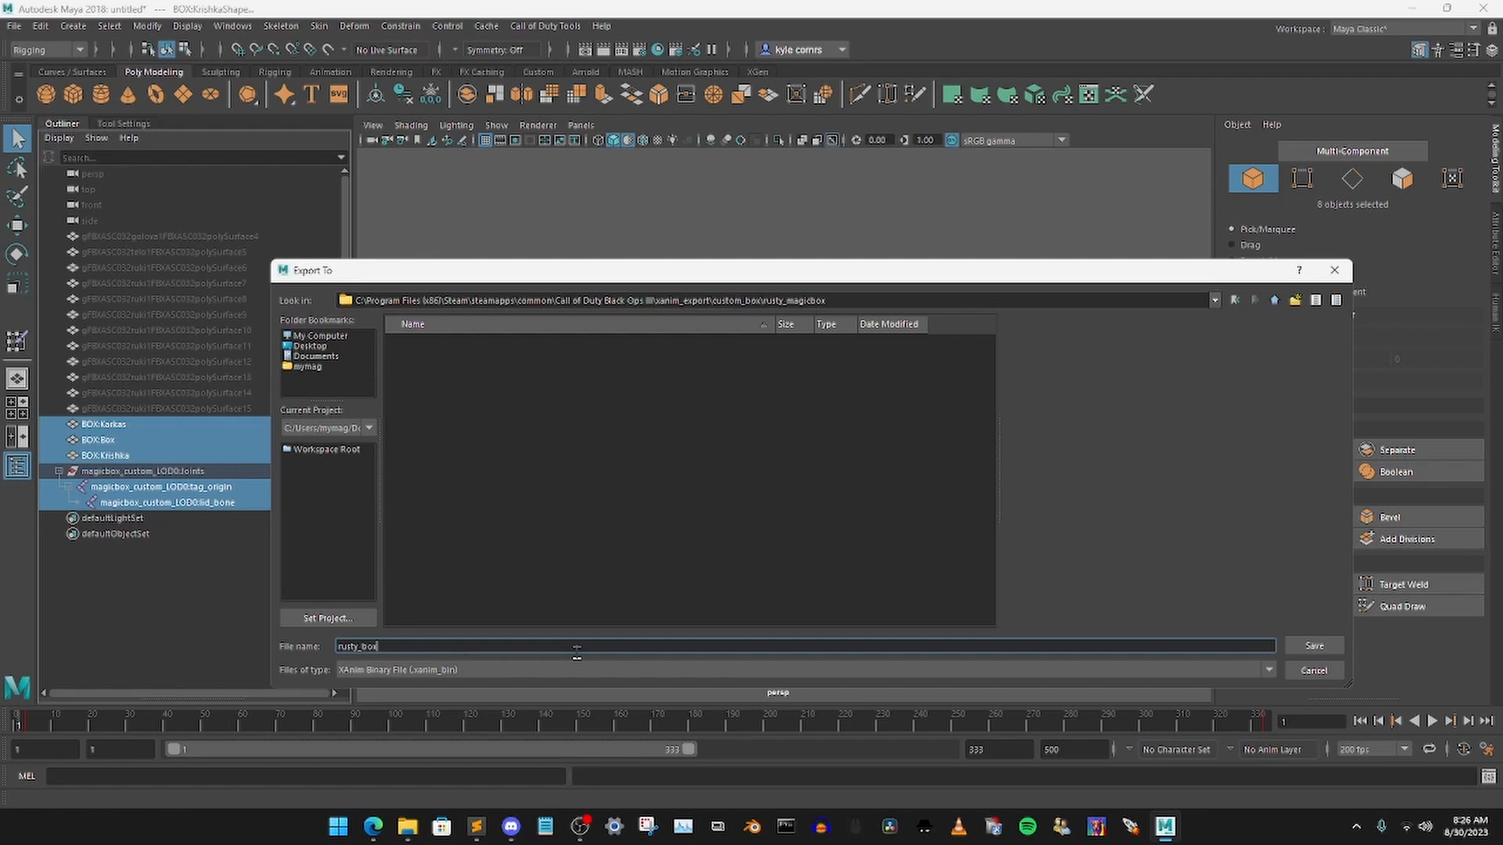
key(Return)
click(552, 561)
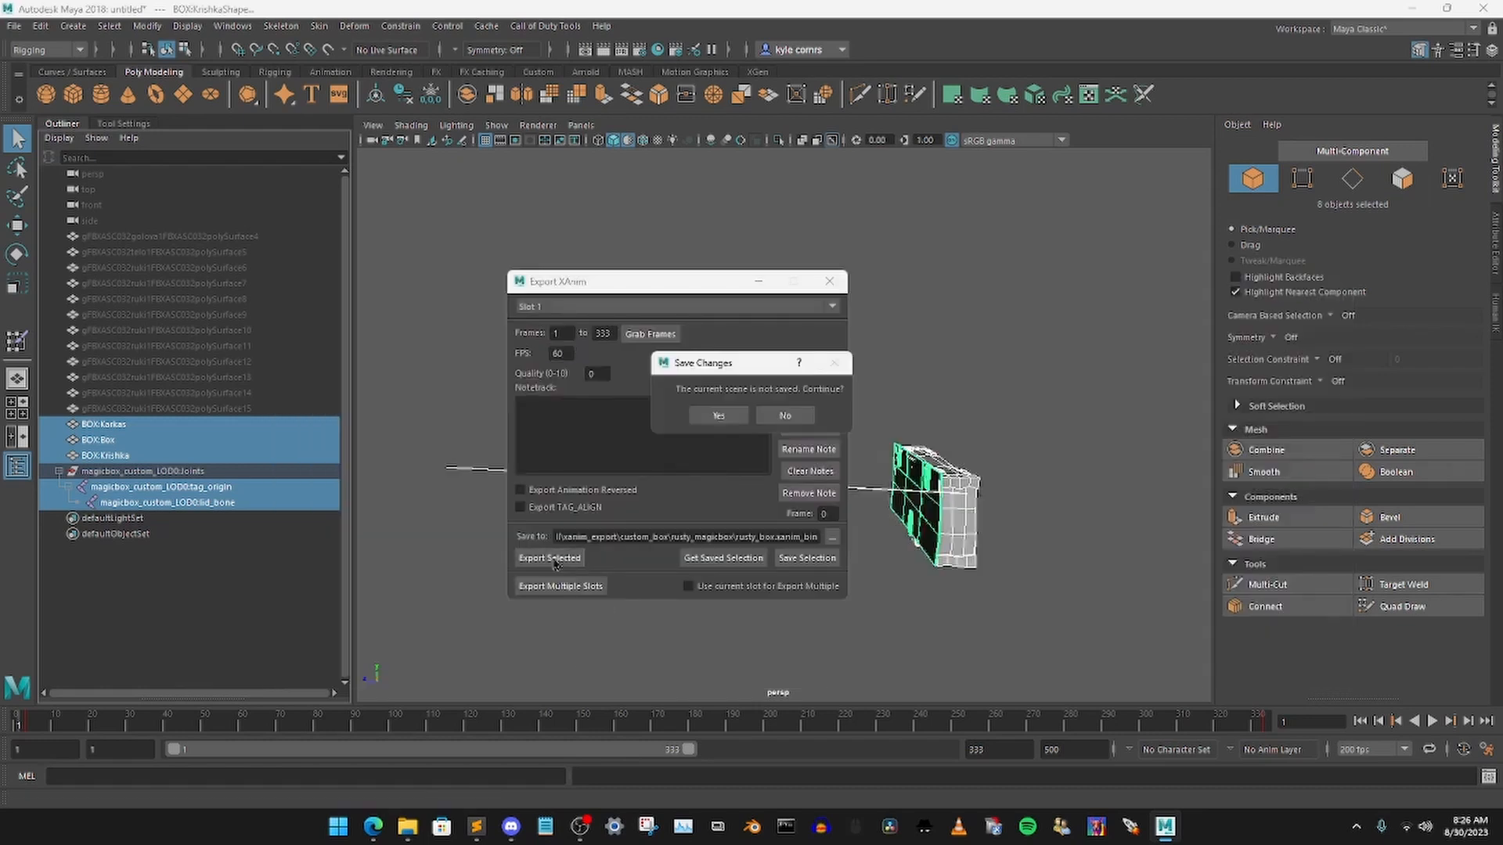
click(715, 421)
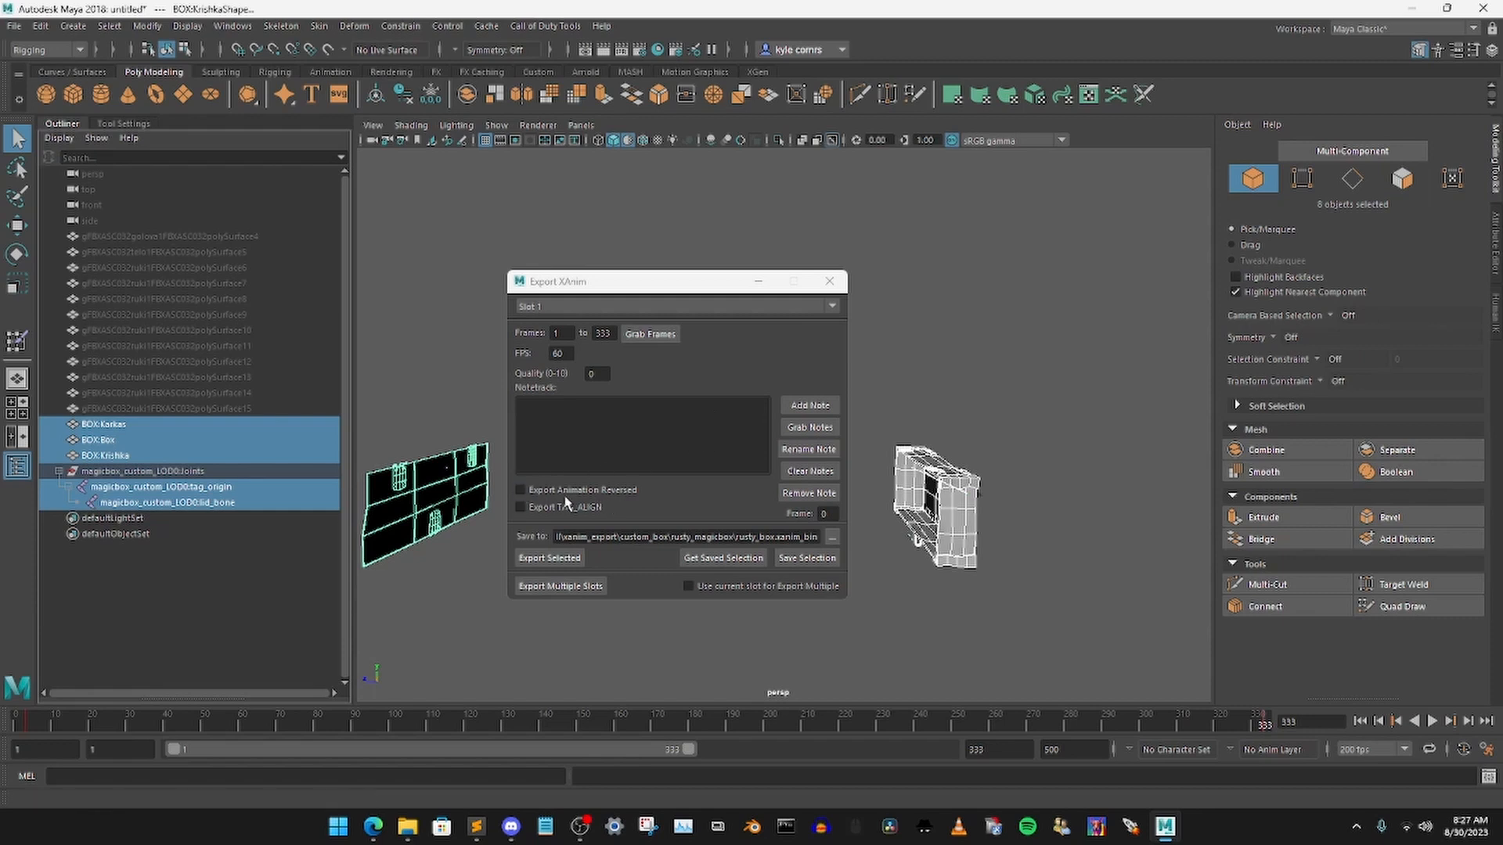
Step: Export the selection as a reversed XAnim named rusty_box_close into custom_box\rusty_magicbox, continuing without saving the scene
click(597, 493)
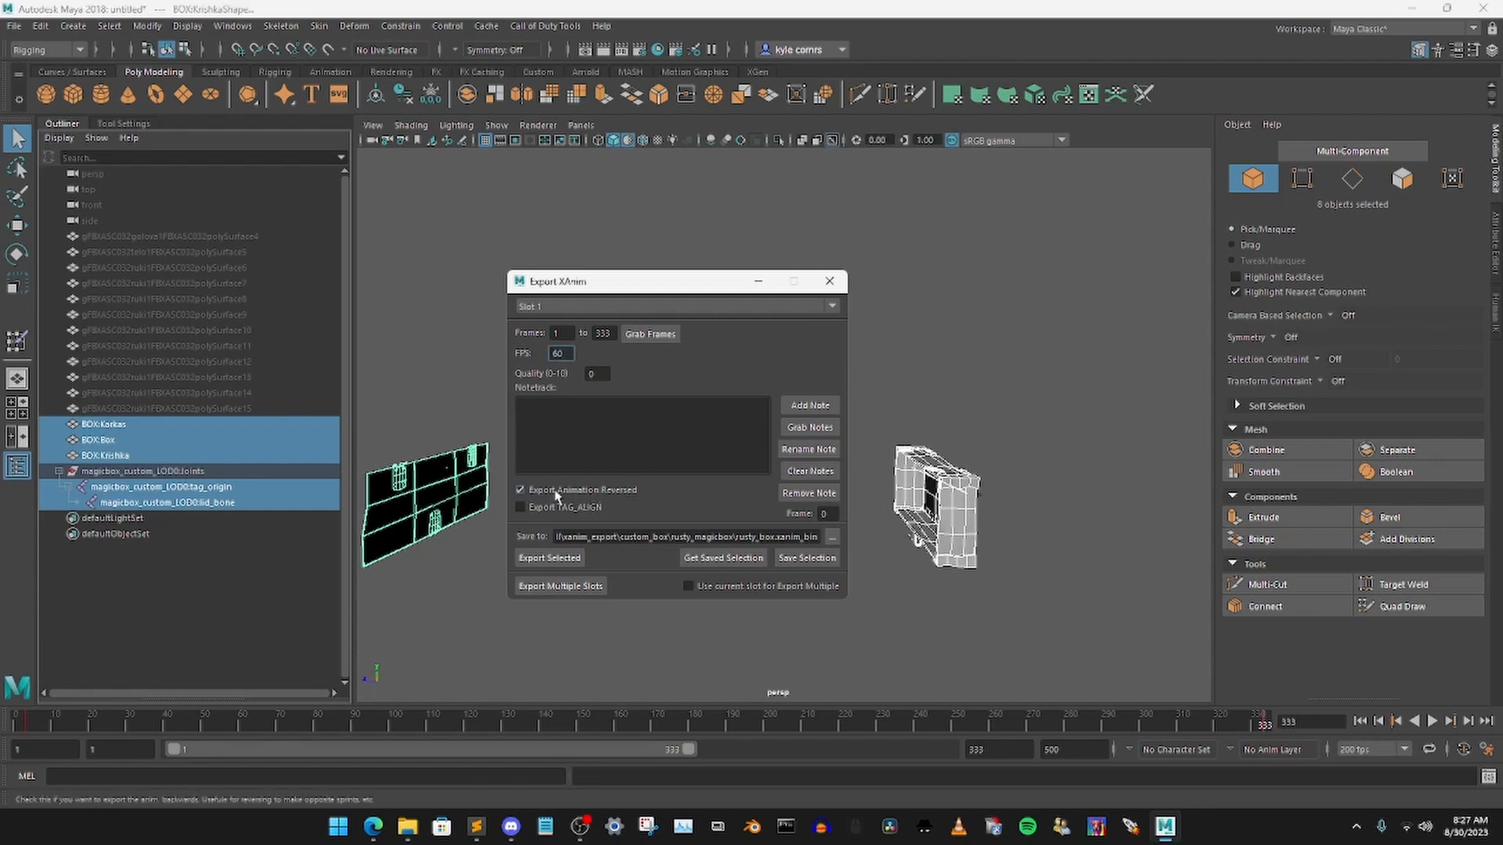
click(832, 537)
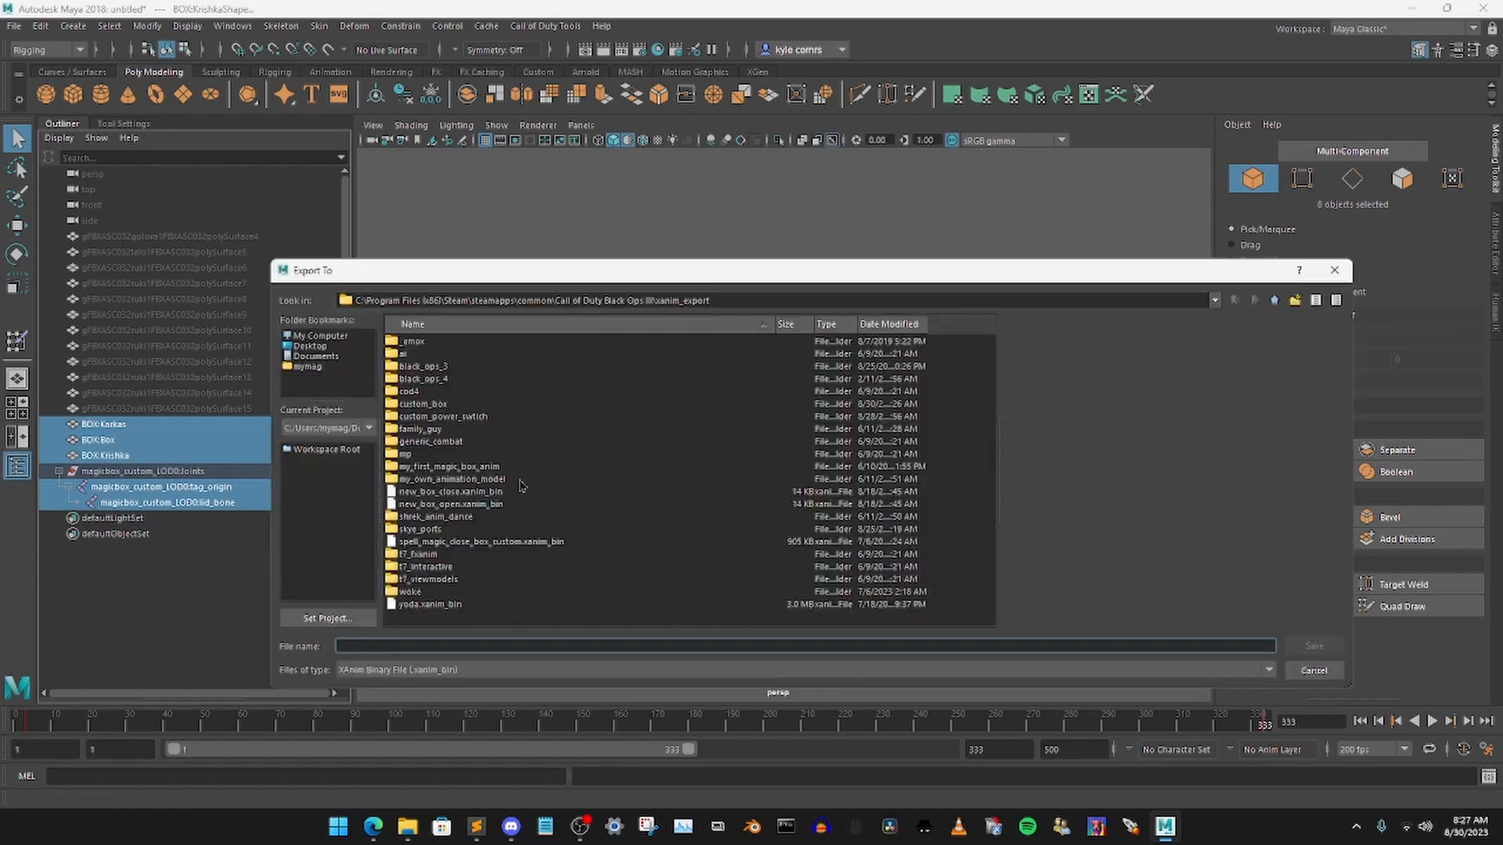
double_click(452, 406)
double_click(431, 479)
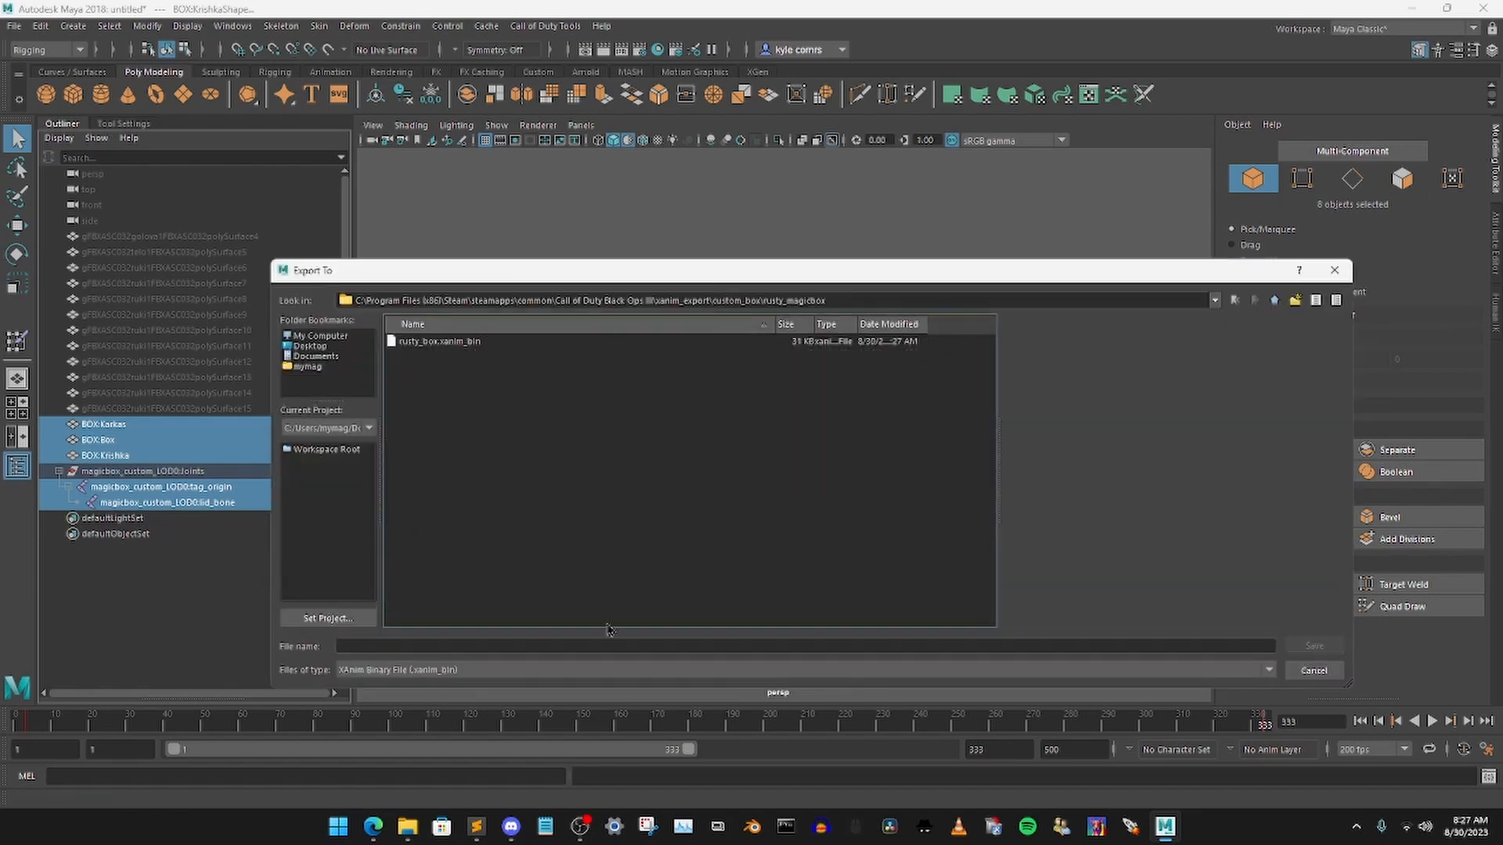
click(508, 647)
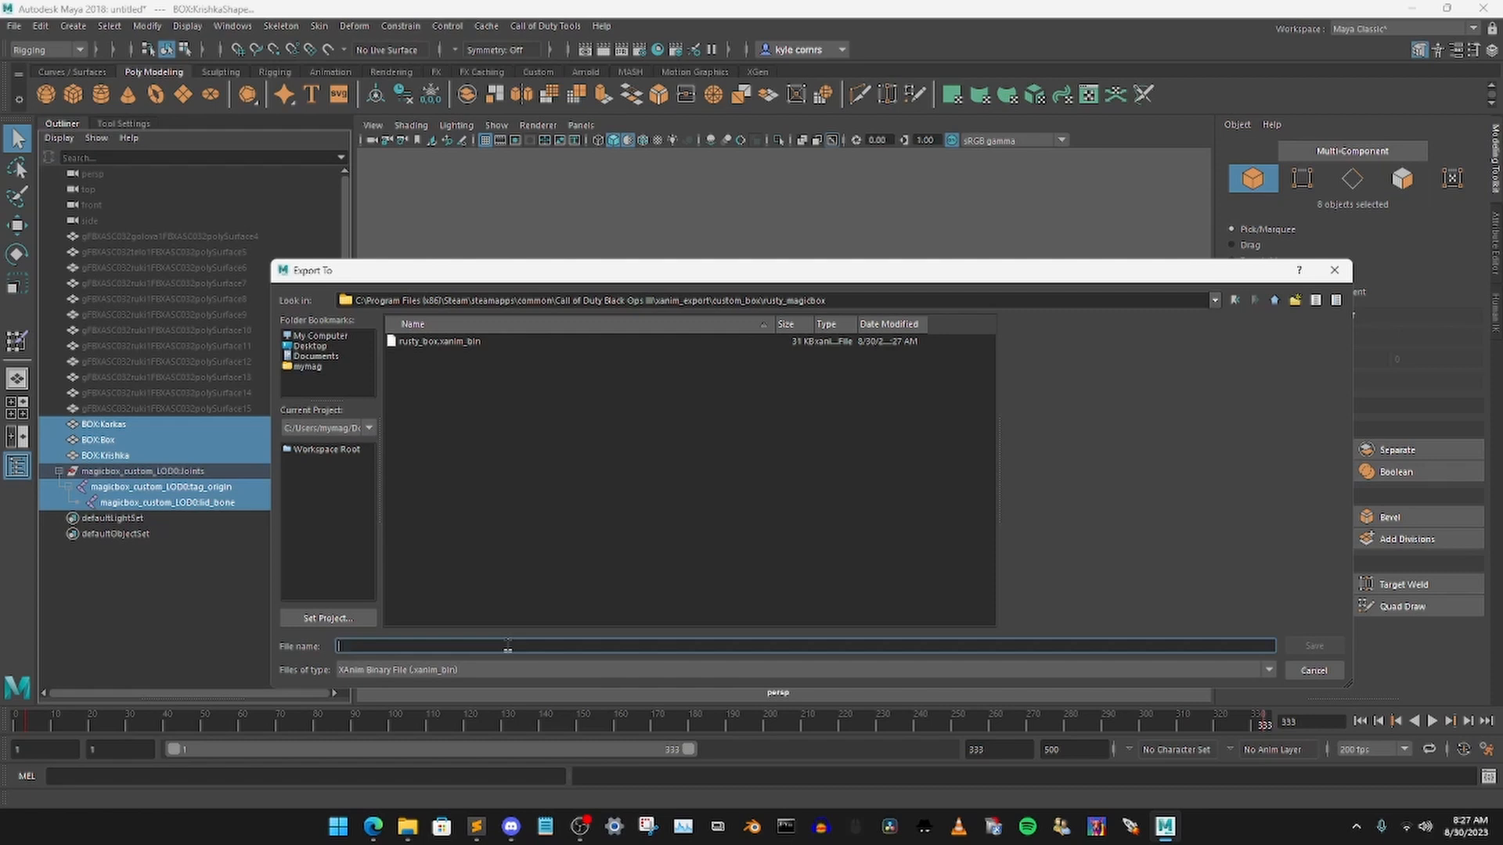
text(rust)
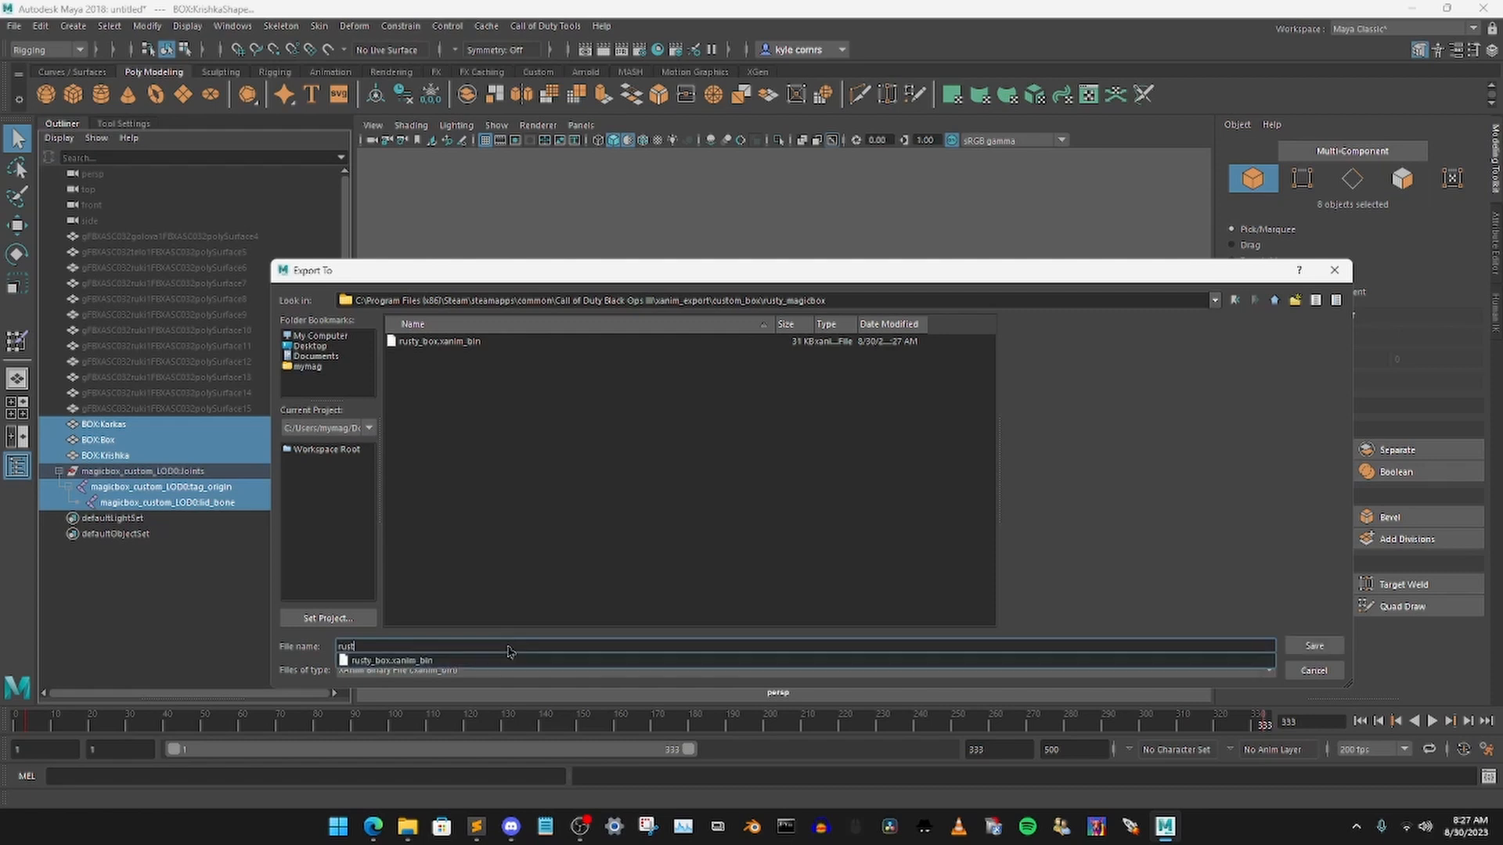
text(y_box_close)
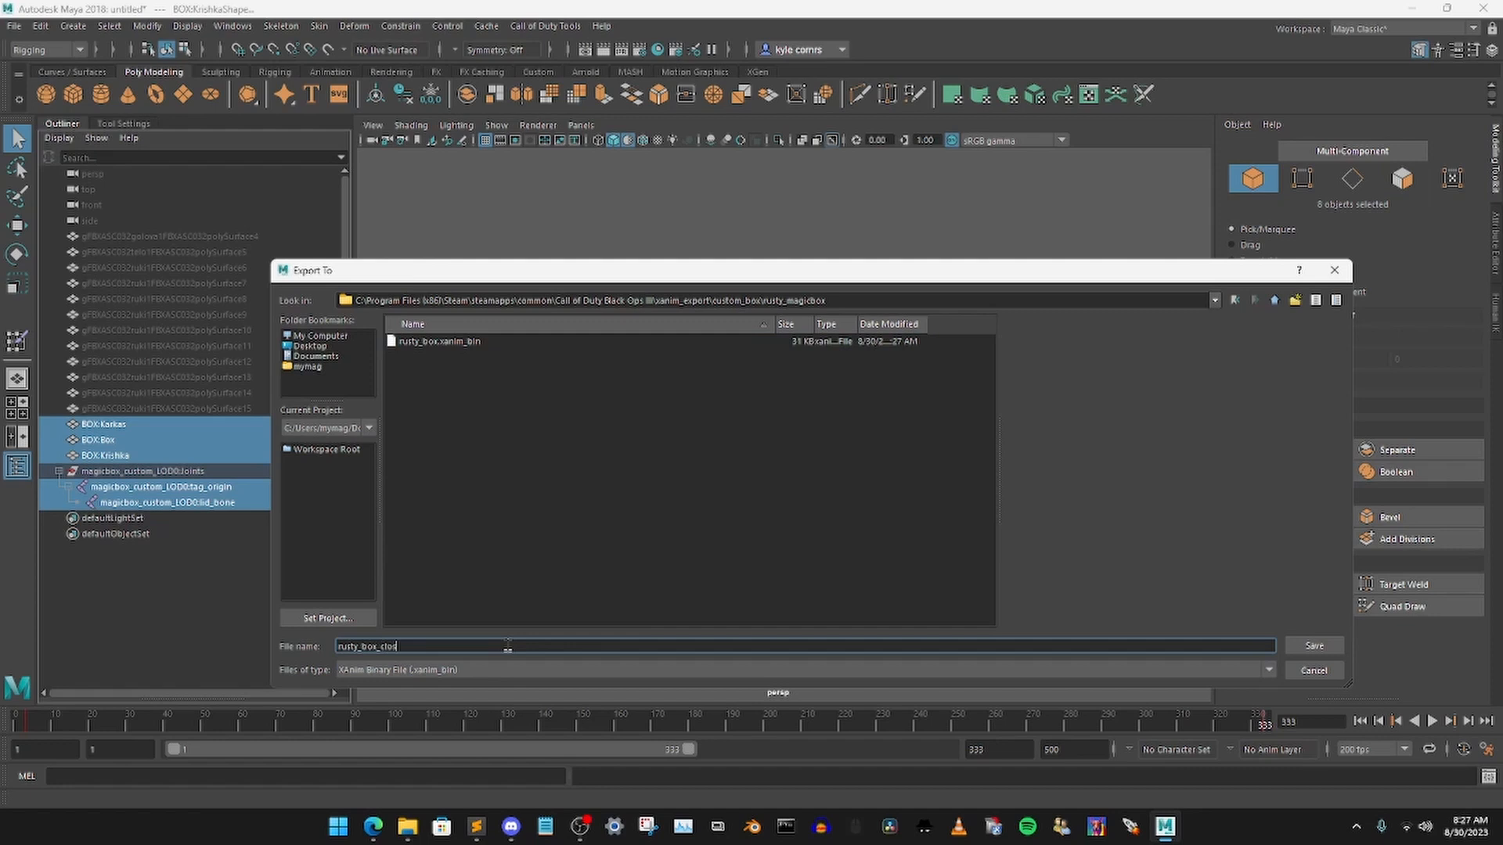
click(1314, 646)
click(548, 558)
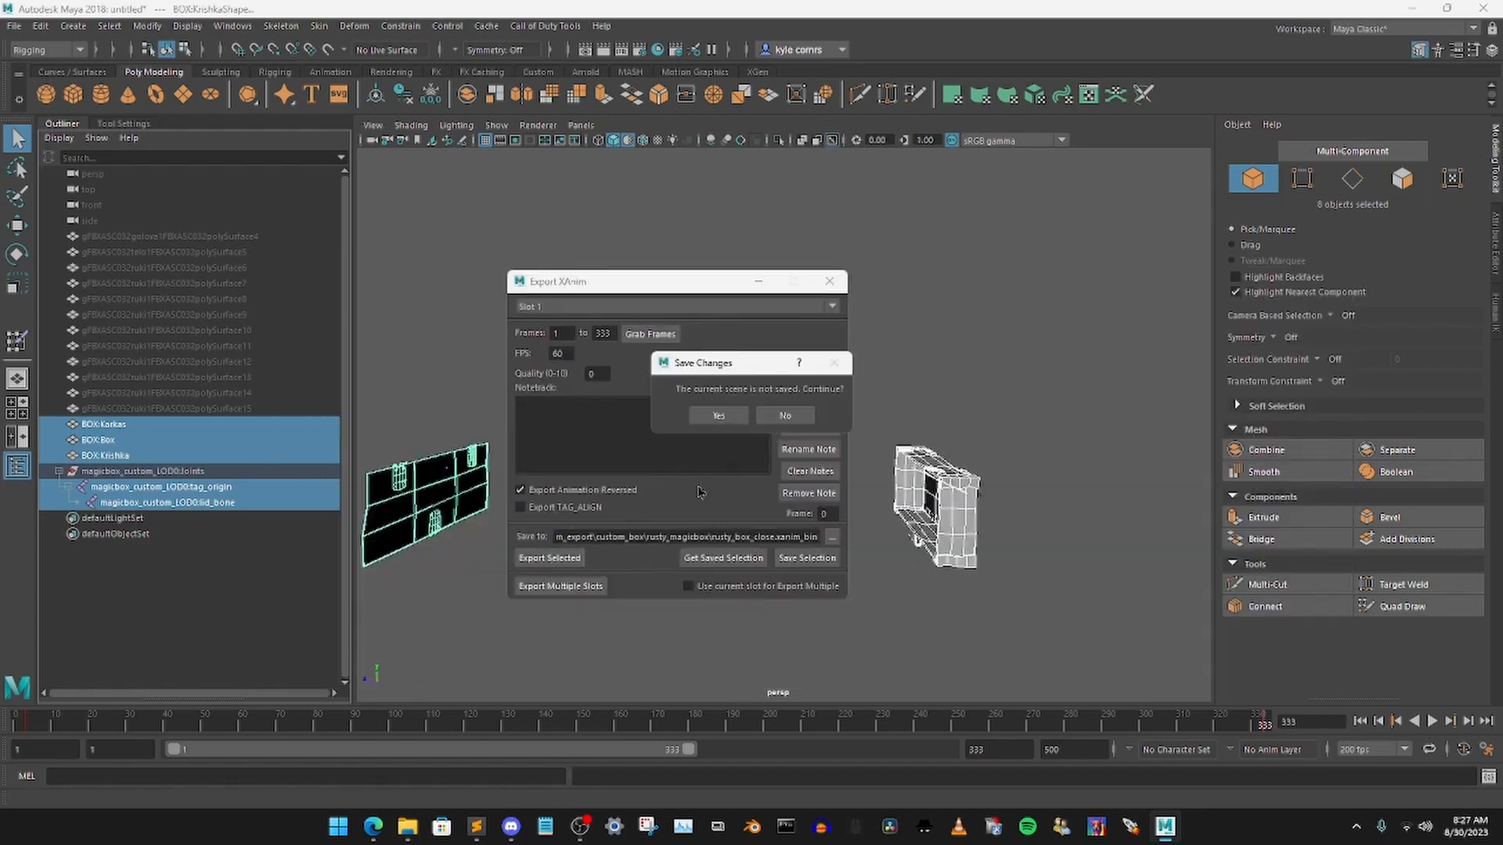
click(715, 416)
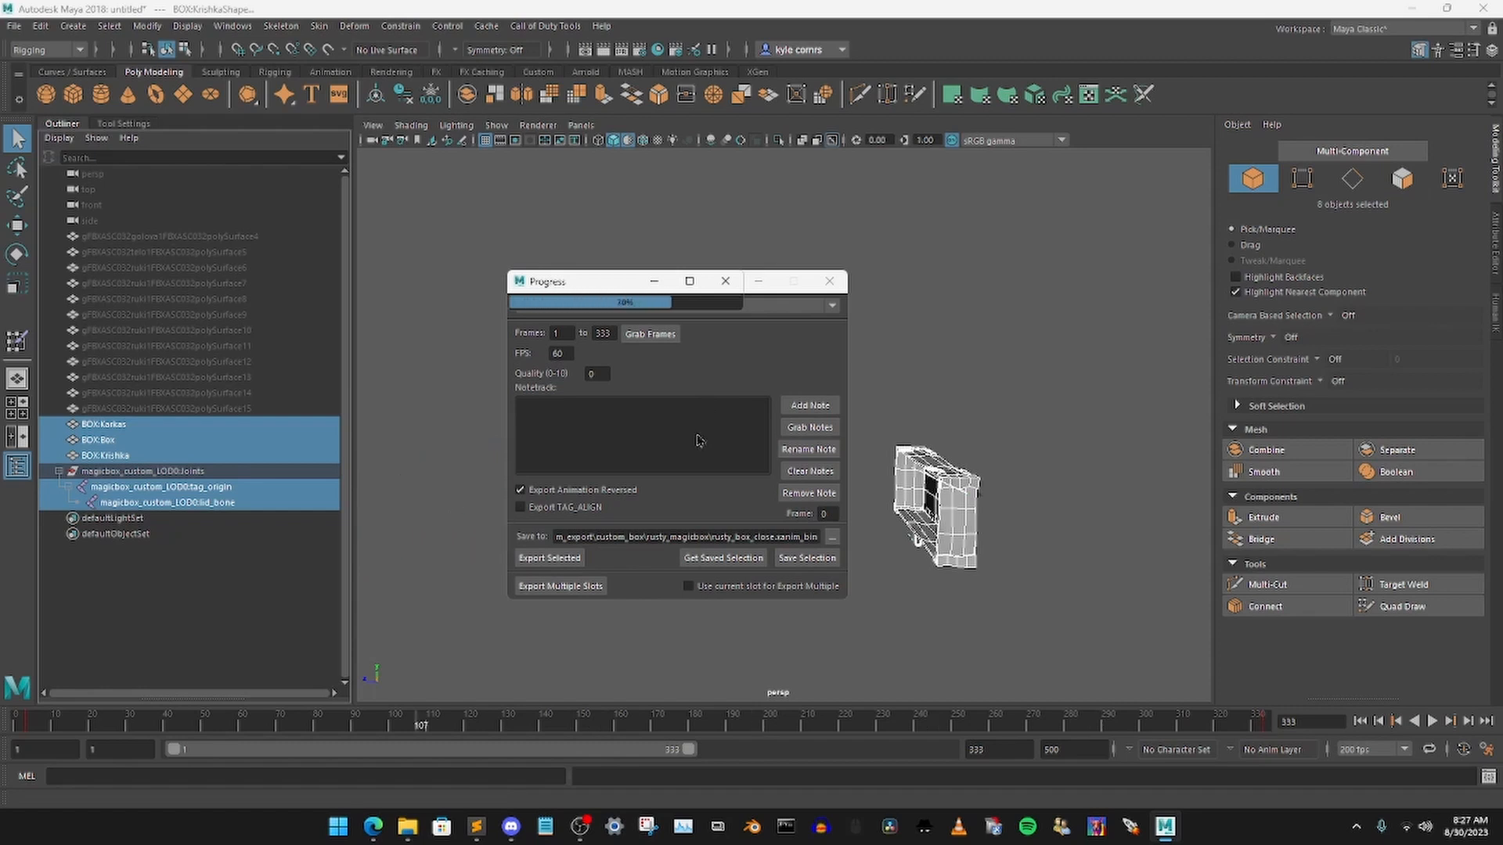
Step: Export the selection as a non-reversed XAnim named rusty_box_open into custom_box\rusty_magicbox without saving the scene, and close the exporter
click(832, 537)
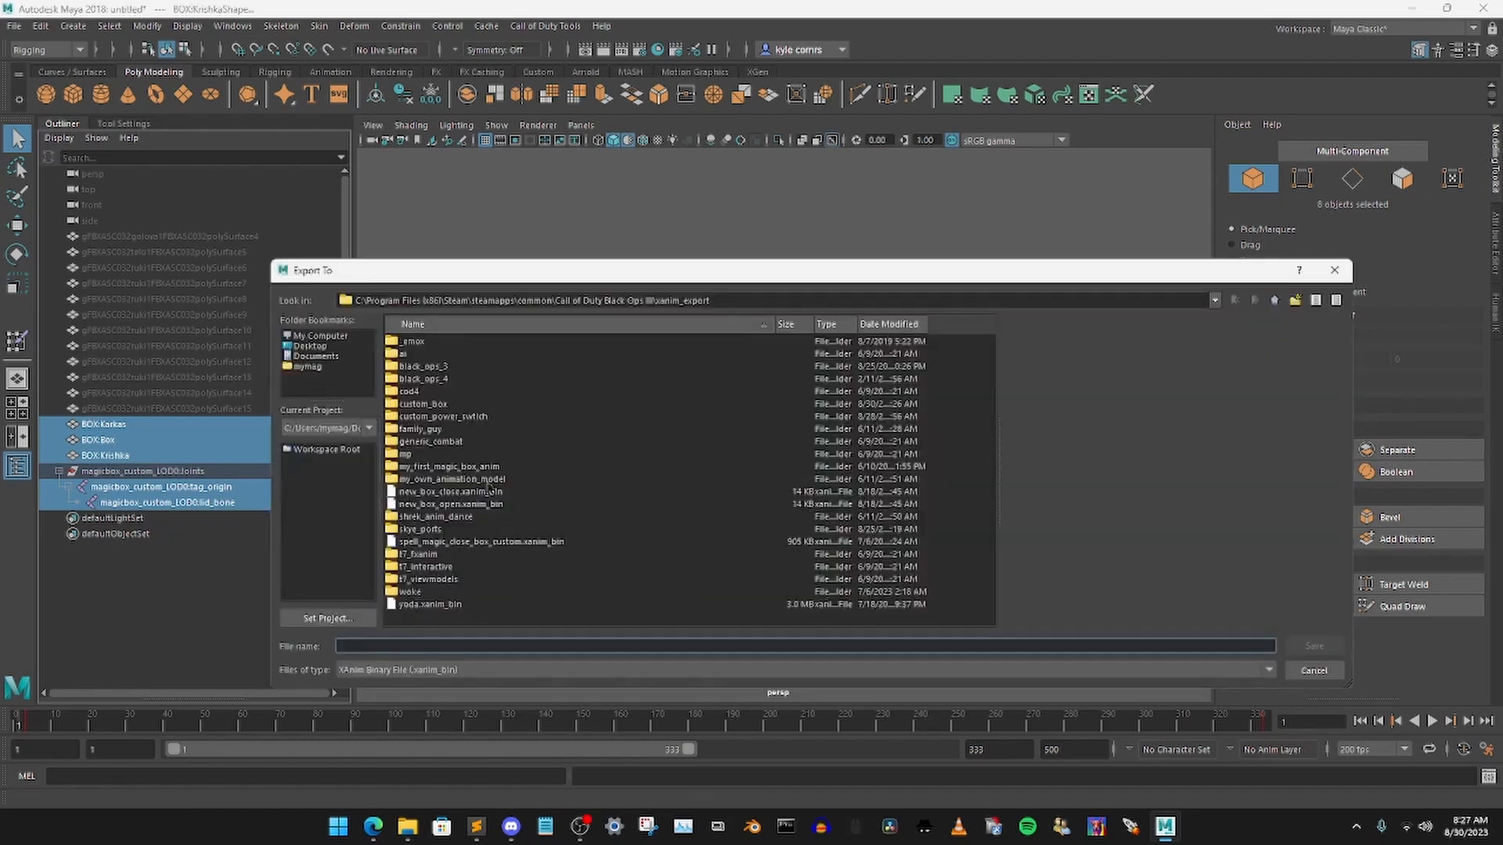
double_click(425, 404)
double_click(437, 483)
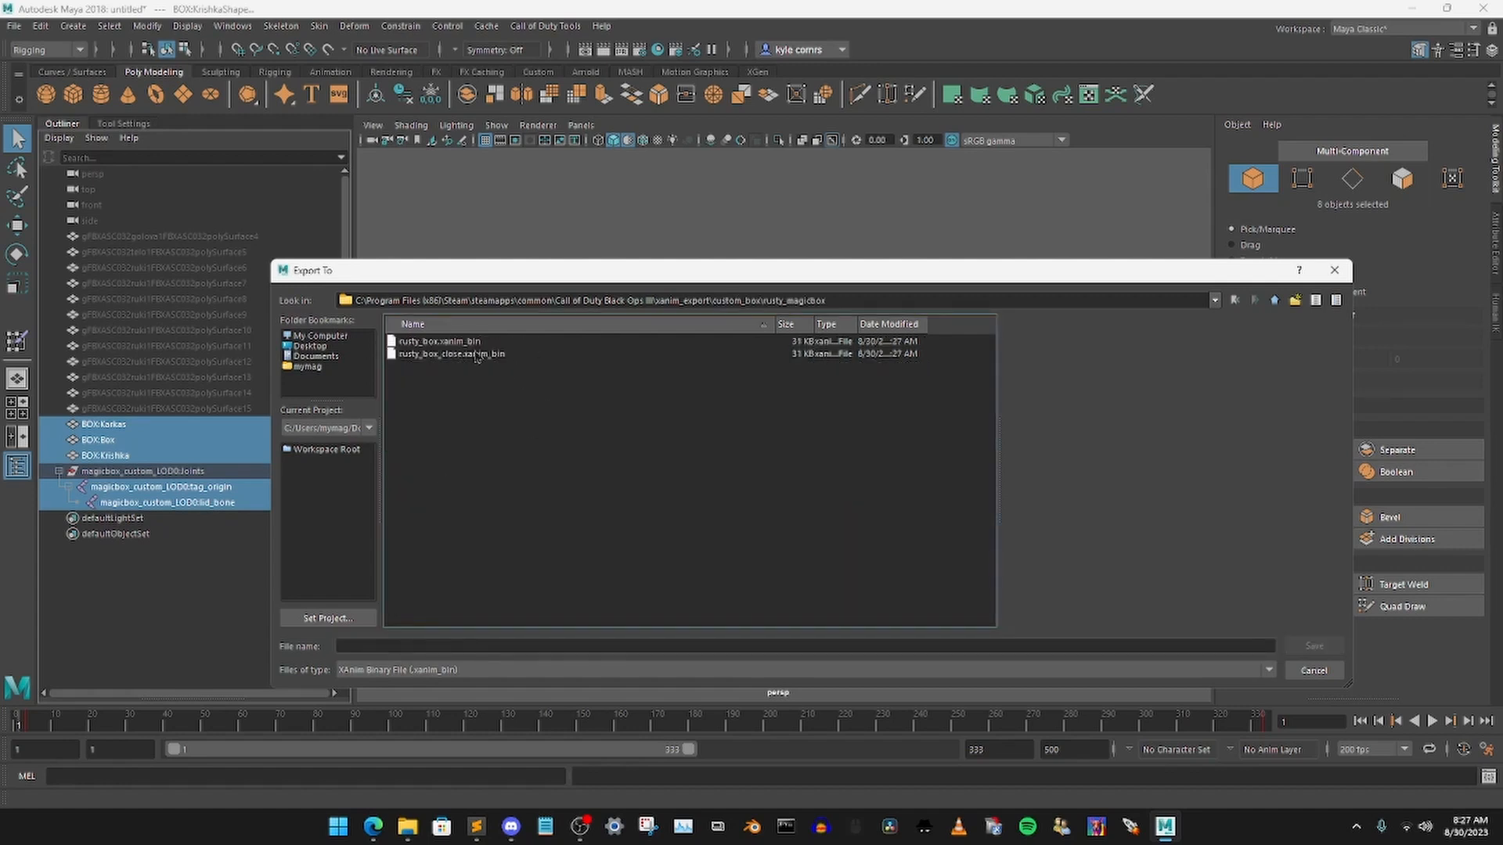
click(444, 342)
click(1304, 646)
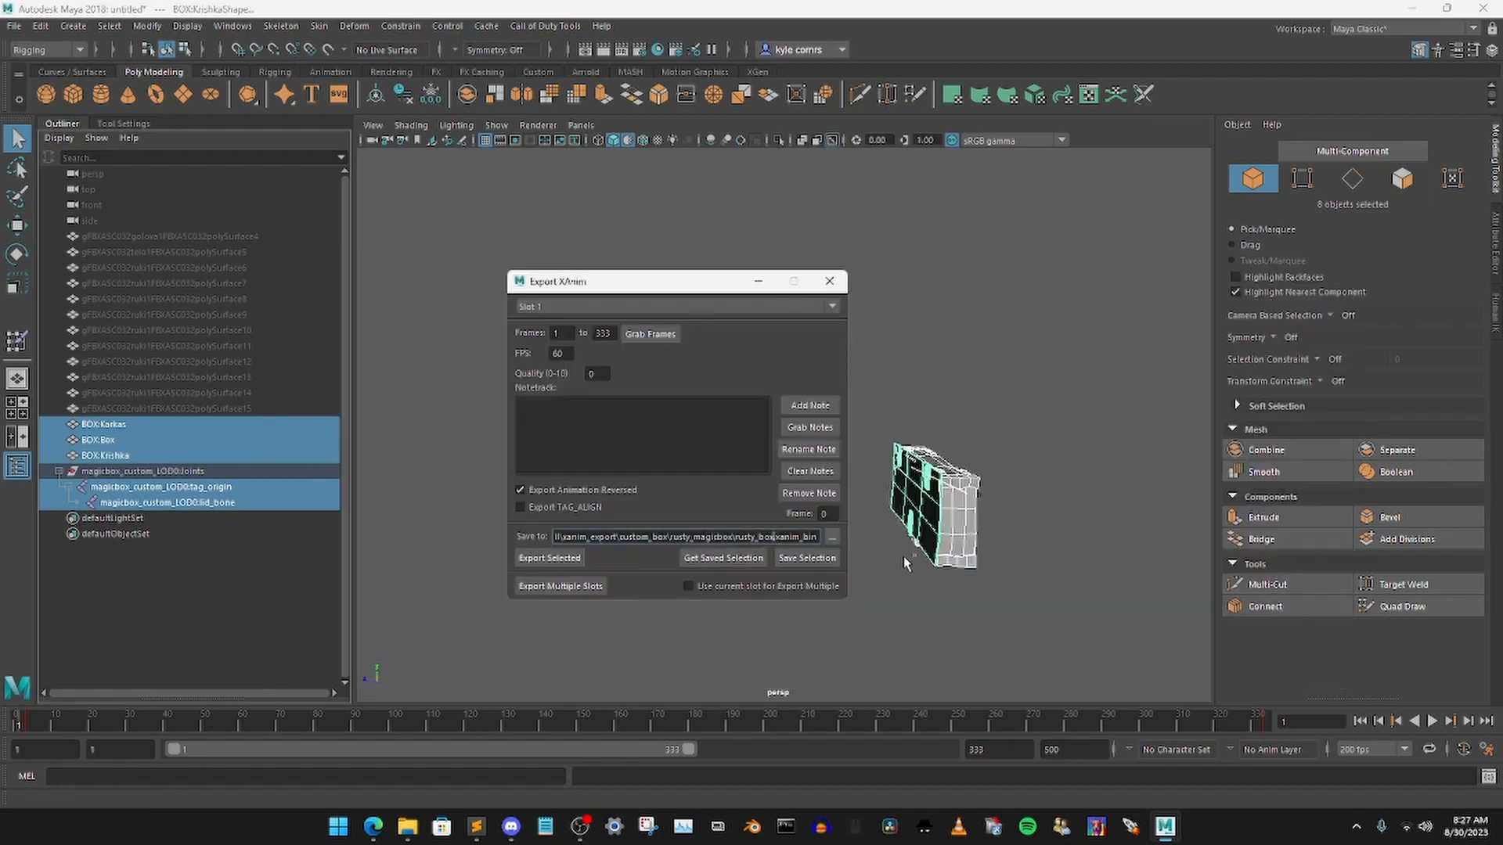
text(_open)
click(533, 495)
click(549, 557)
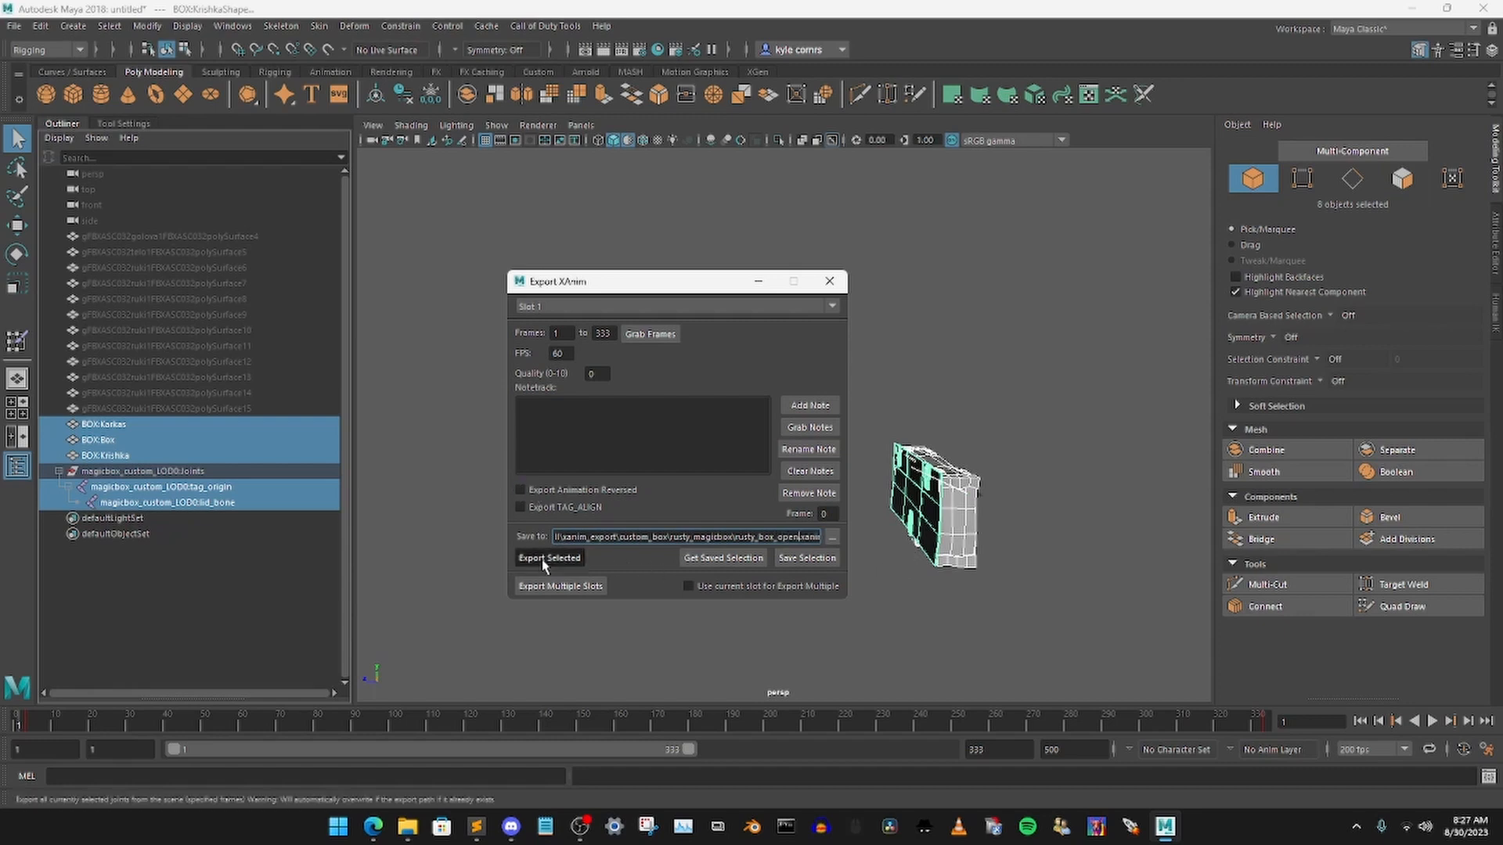
click(715, 415)
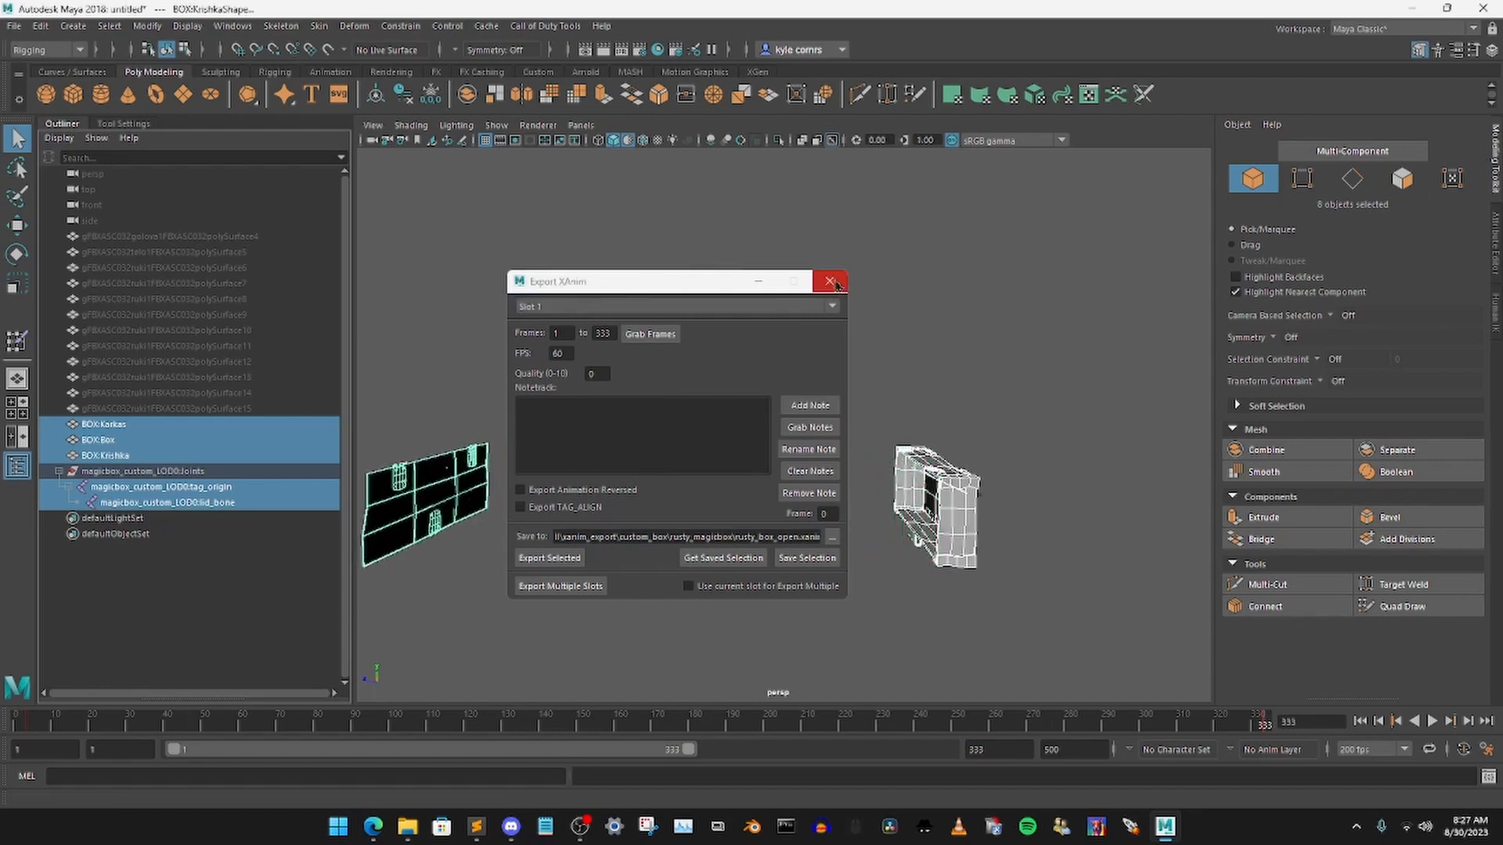
click(832, 281)
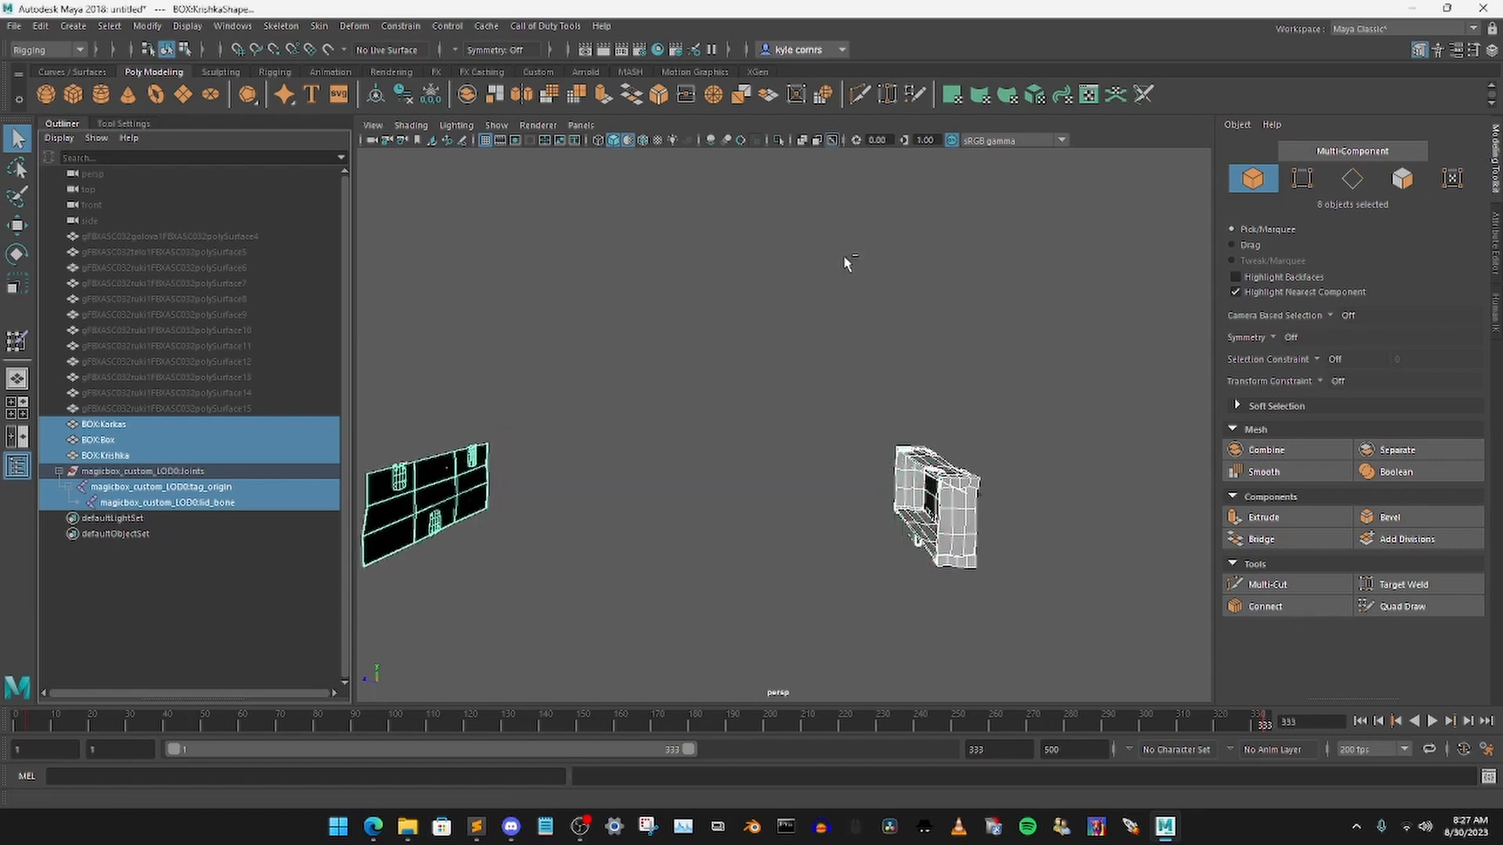
Step: Return the animation timeline to frame 1 and clear the selection
drag(1017, 719, 15, 718)
click(745, 327)
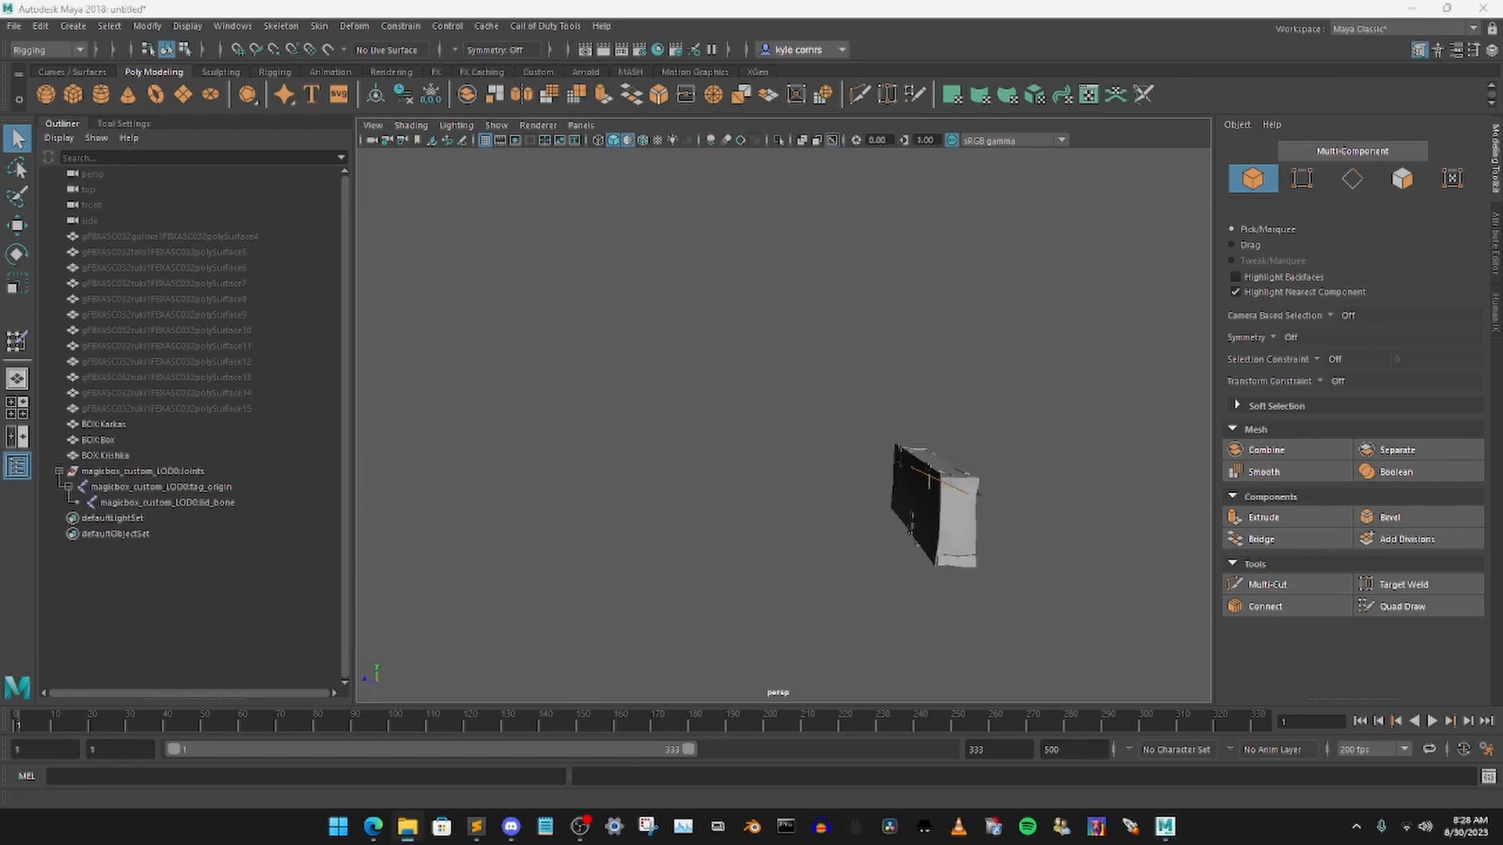
Step: Minimize Maya and launch the Call of Duty Black Ops III Mod Tools from the desktop
click(1413, 8)
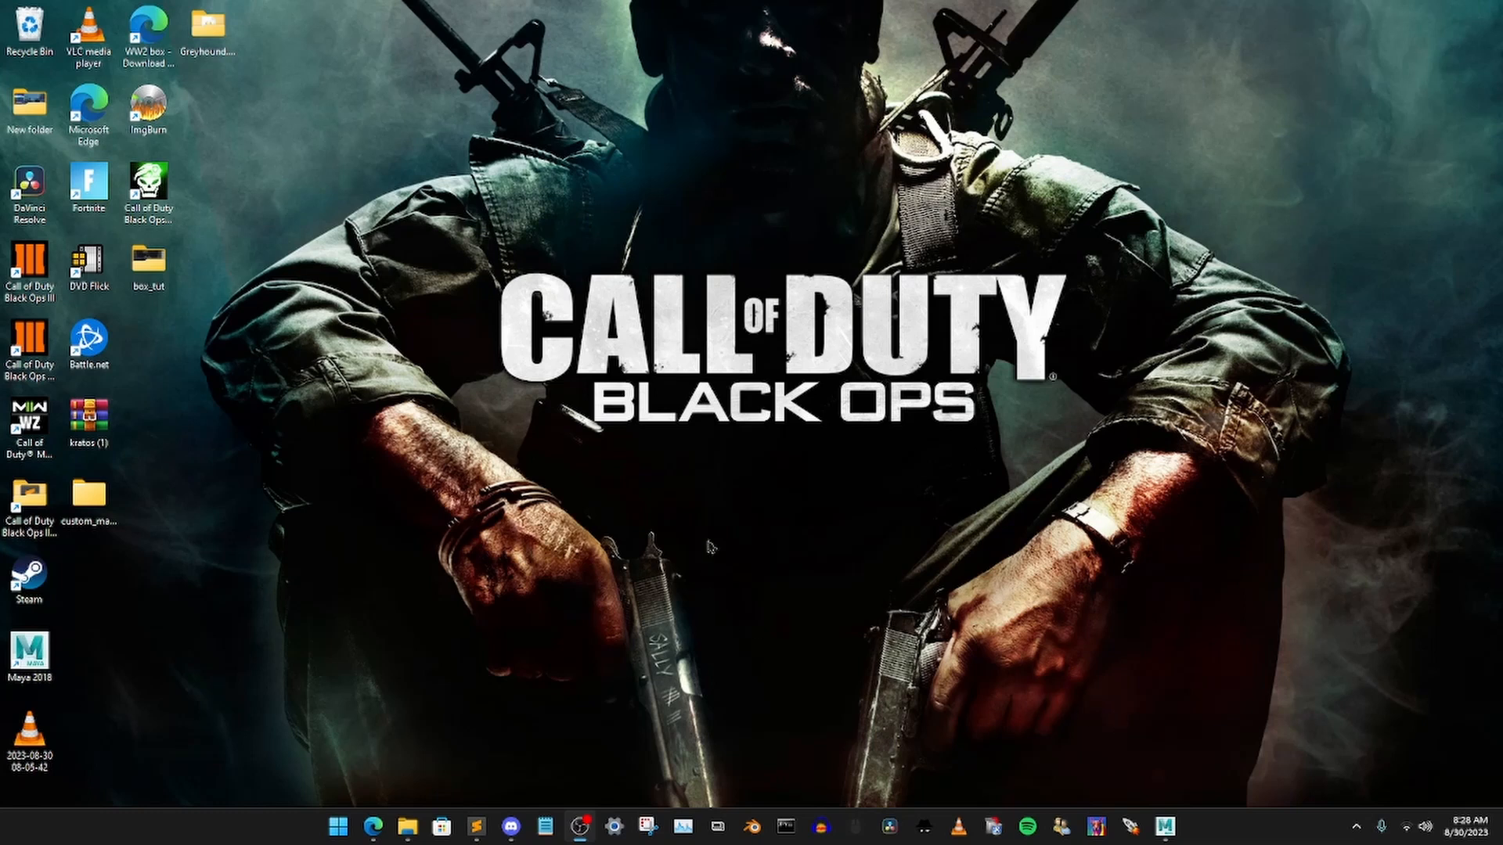
click(31, 348)
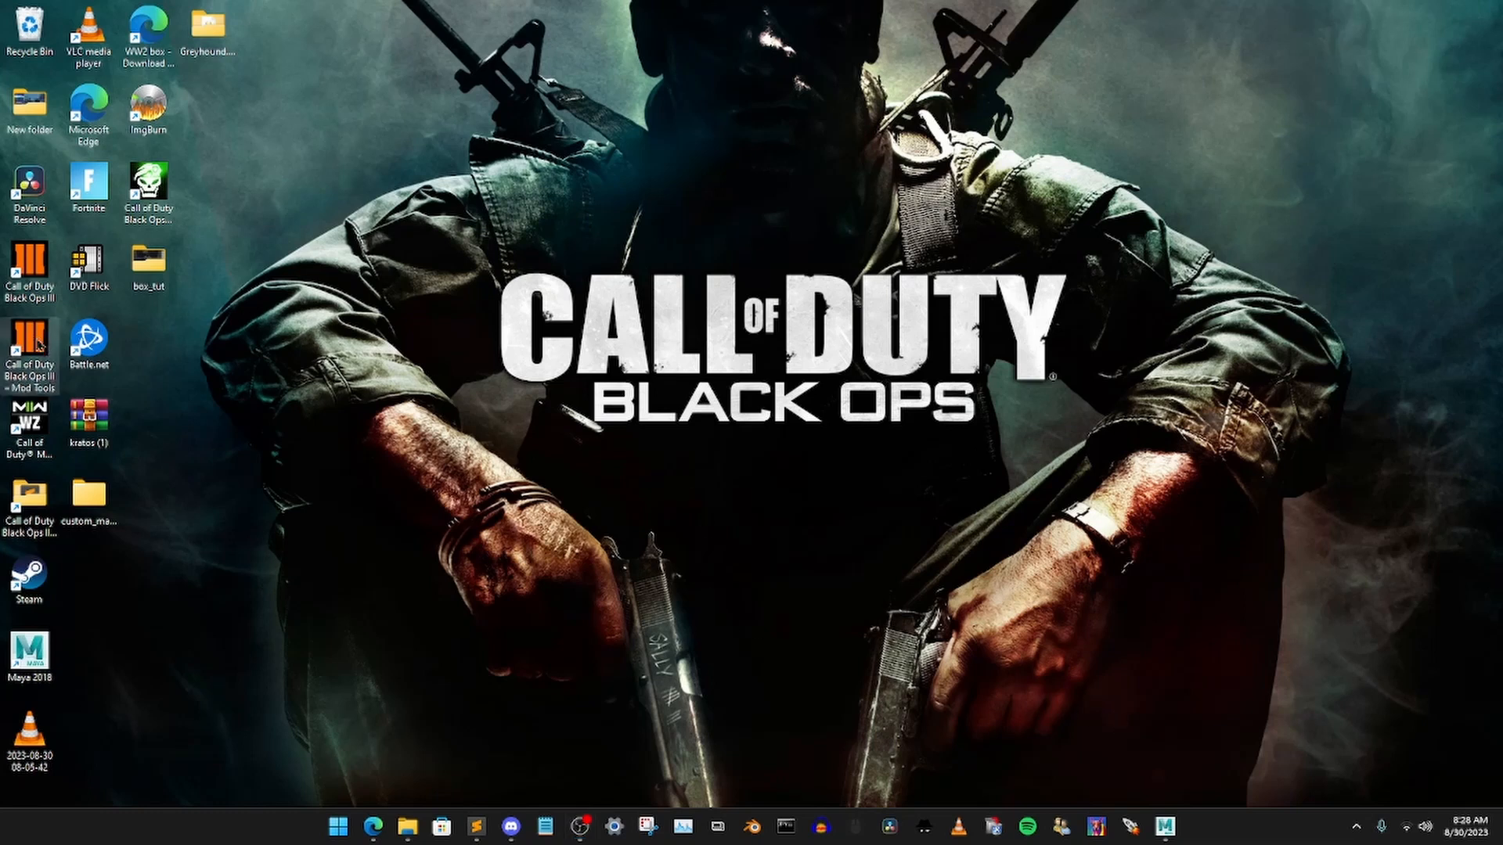
double_click(38, 344)
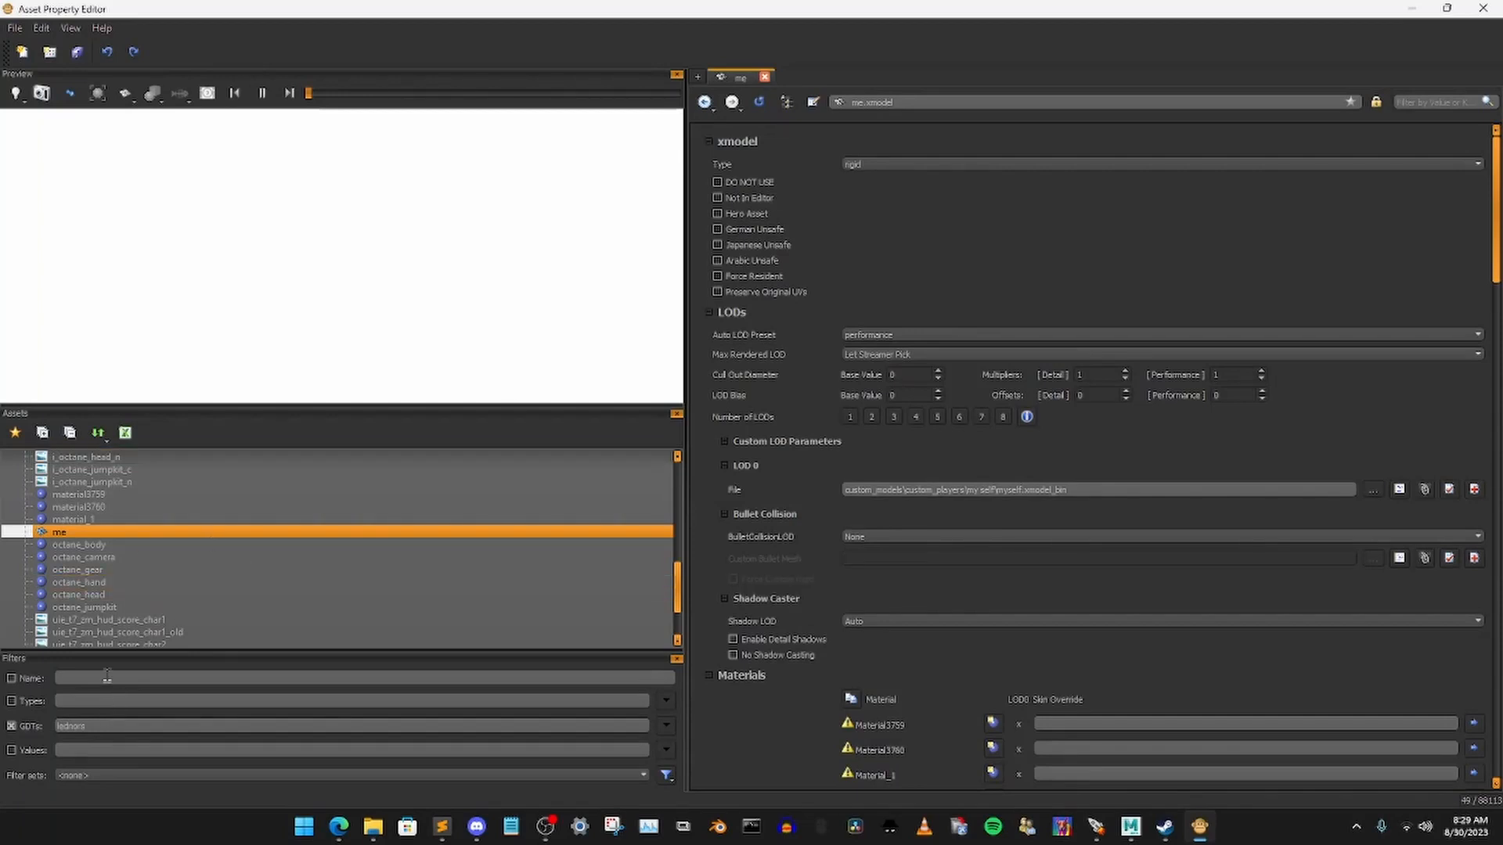
Step: Collapse the asset list and clear the GDT filter text in the Asset Property Editor
click(70, 433)
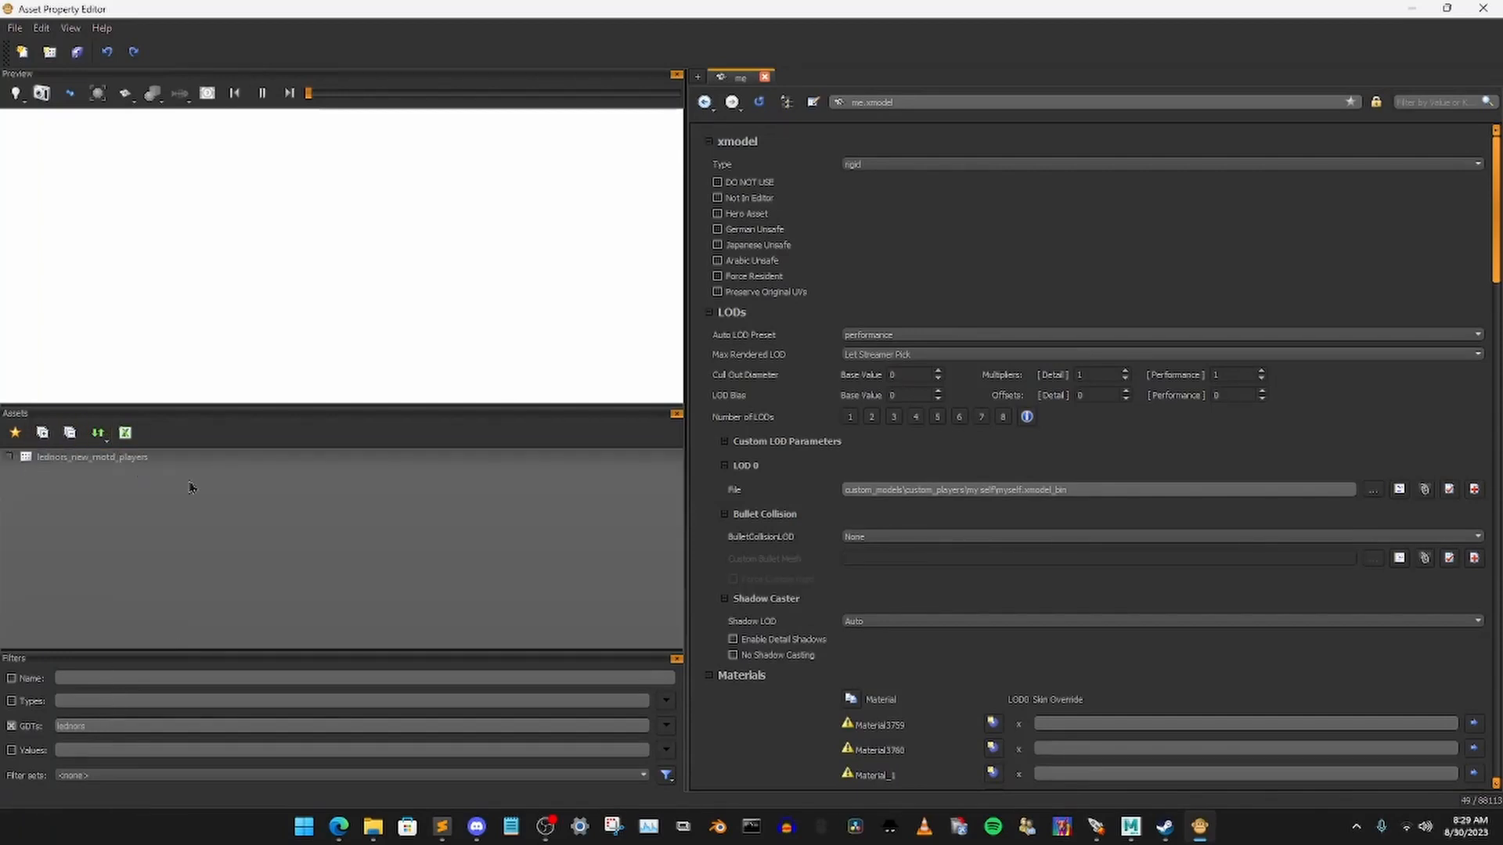
double_click(128, 724)
key(BackSpace)
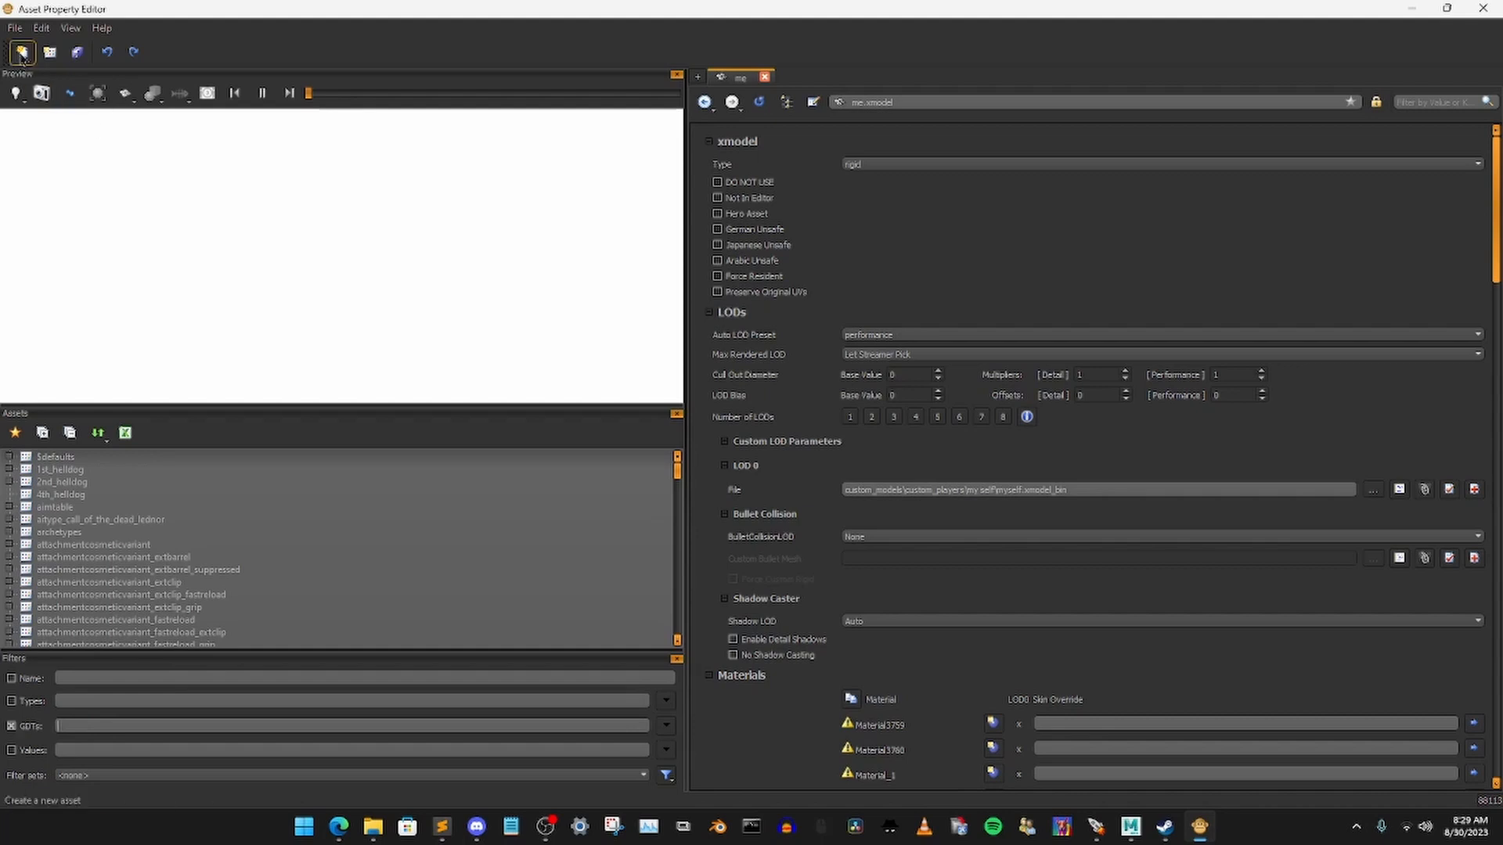
Step: Create a new GDT file named rusty_magicbox in the model_export\custom_models\custom_box\rusty_magicbox folder
click(15, 28)
click(26, 60)
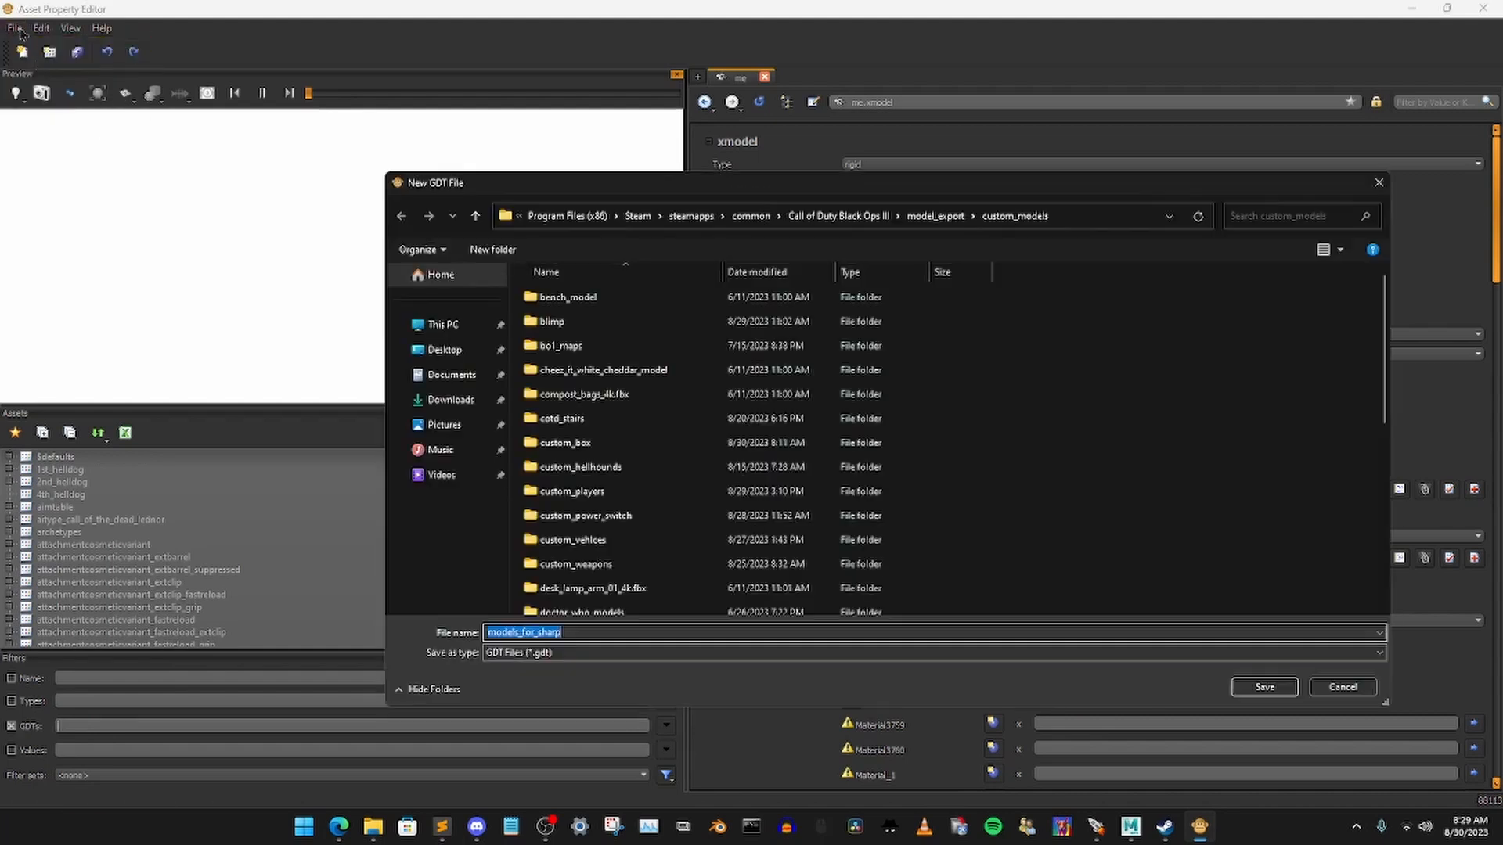
double_click(652, 445)
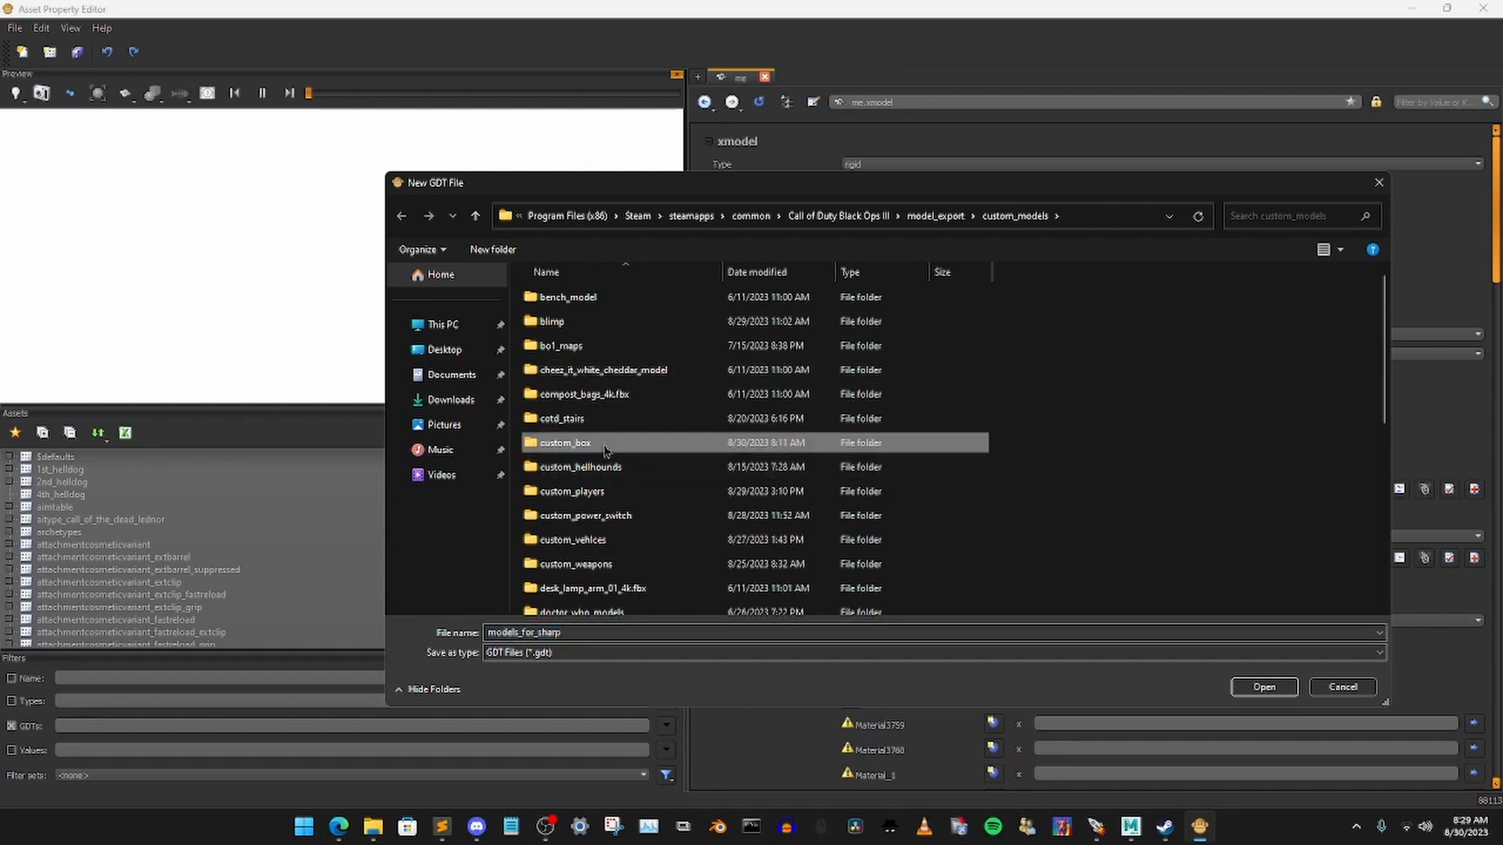
double_click(650, 337)
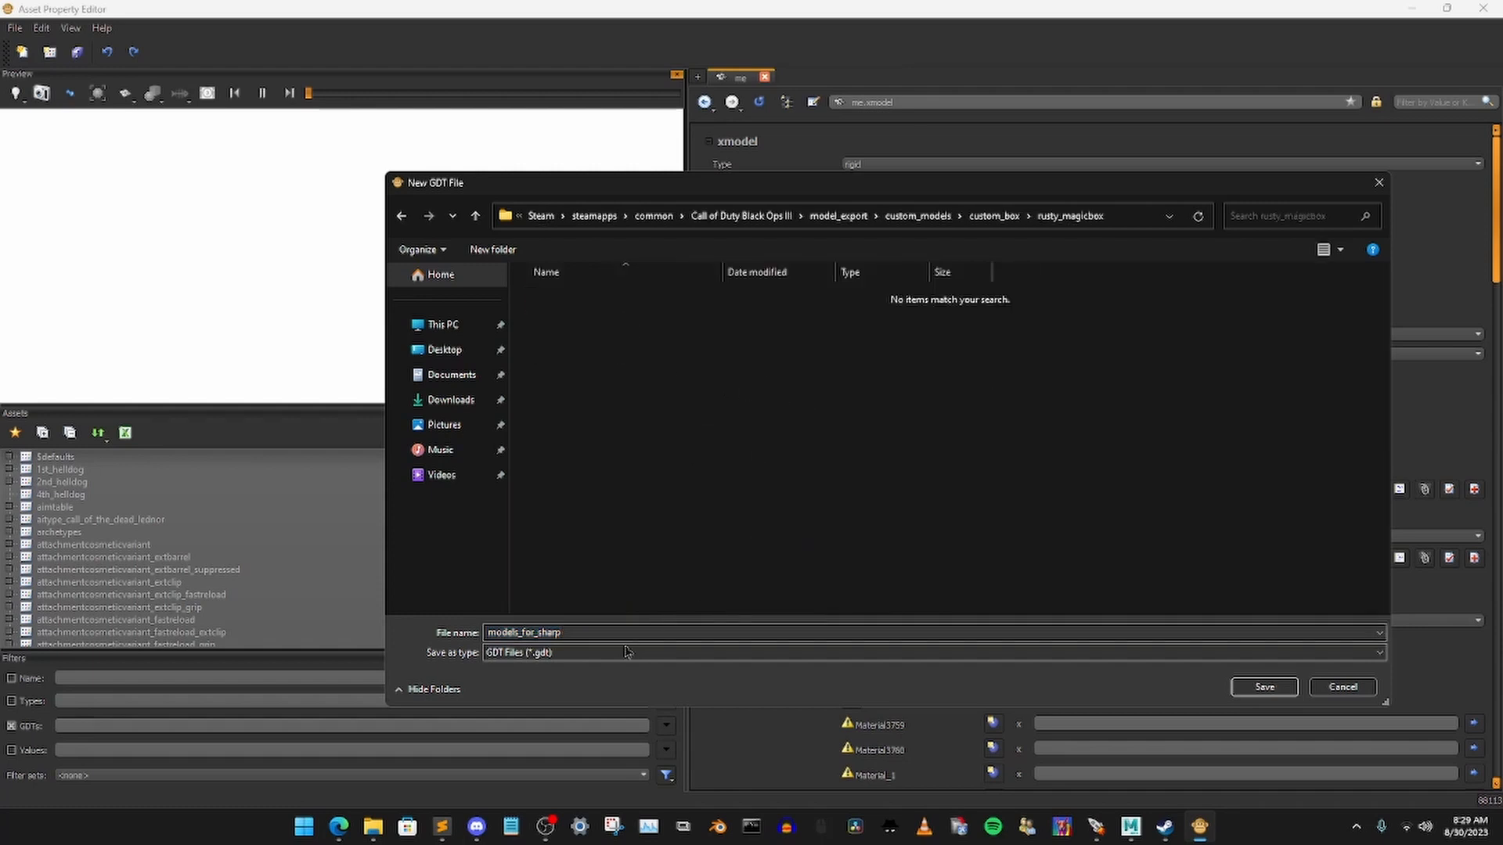
double_click(609, 631)
key(BackSpace)
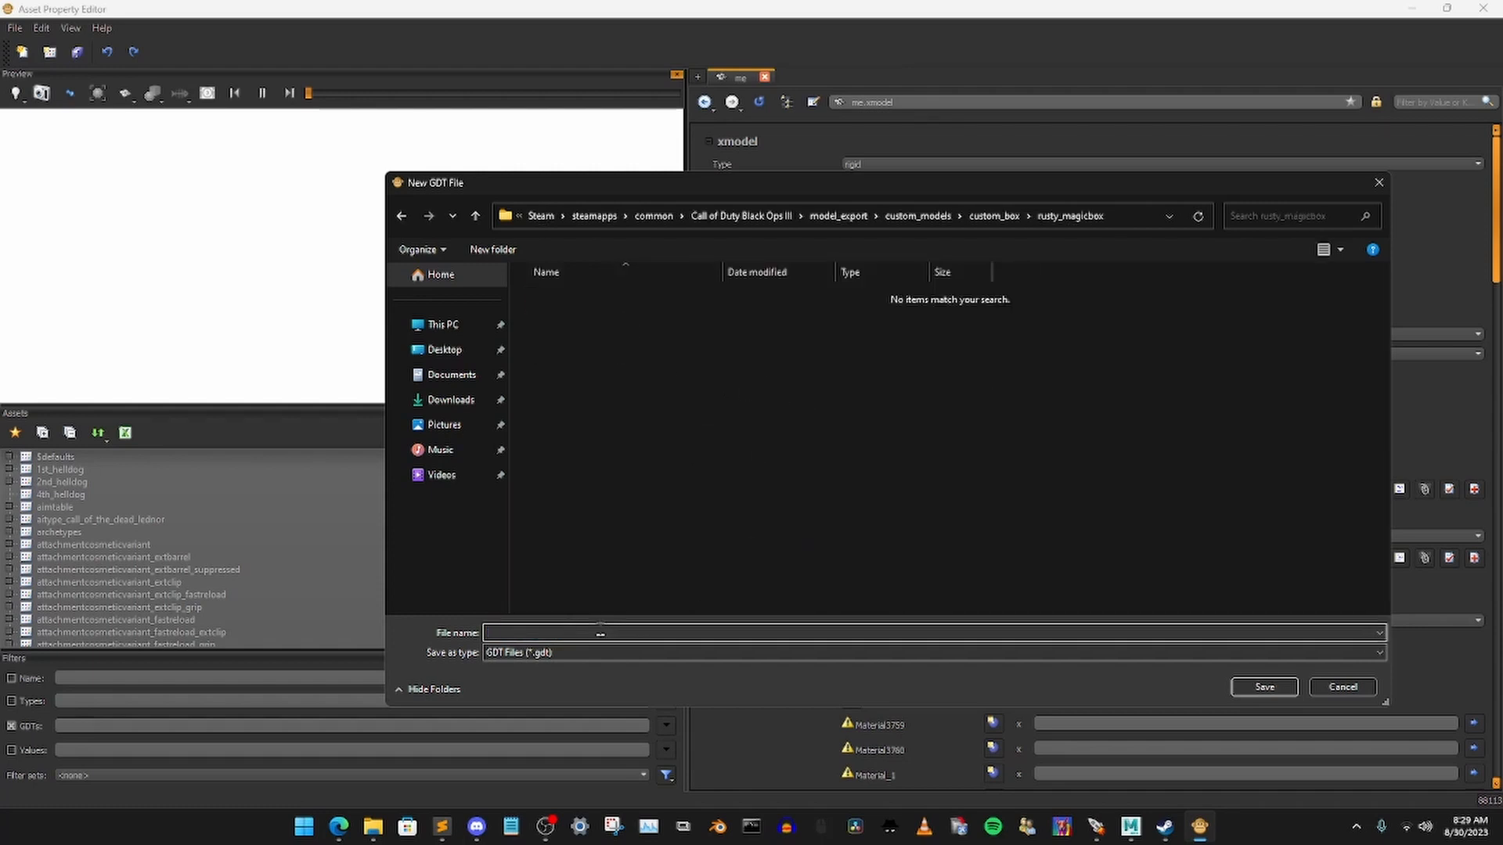
text(rusty_magicbox)
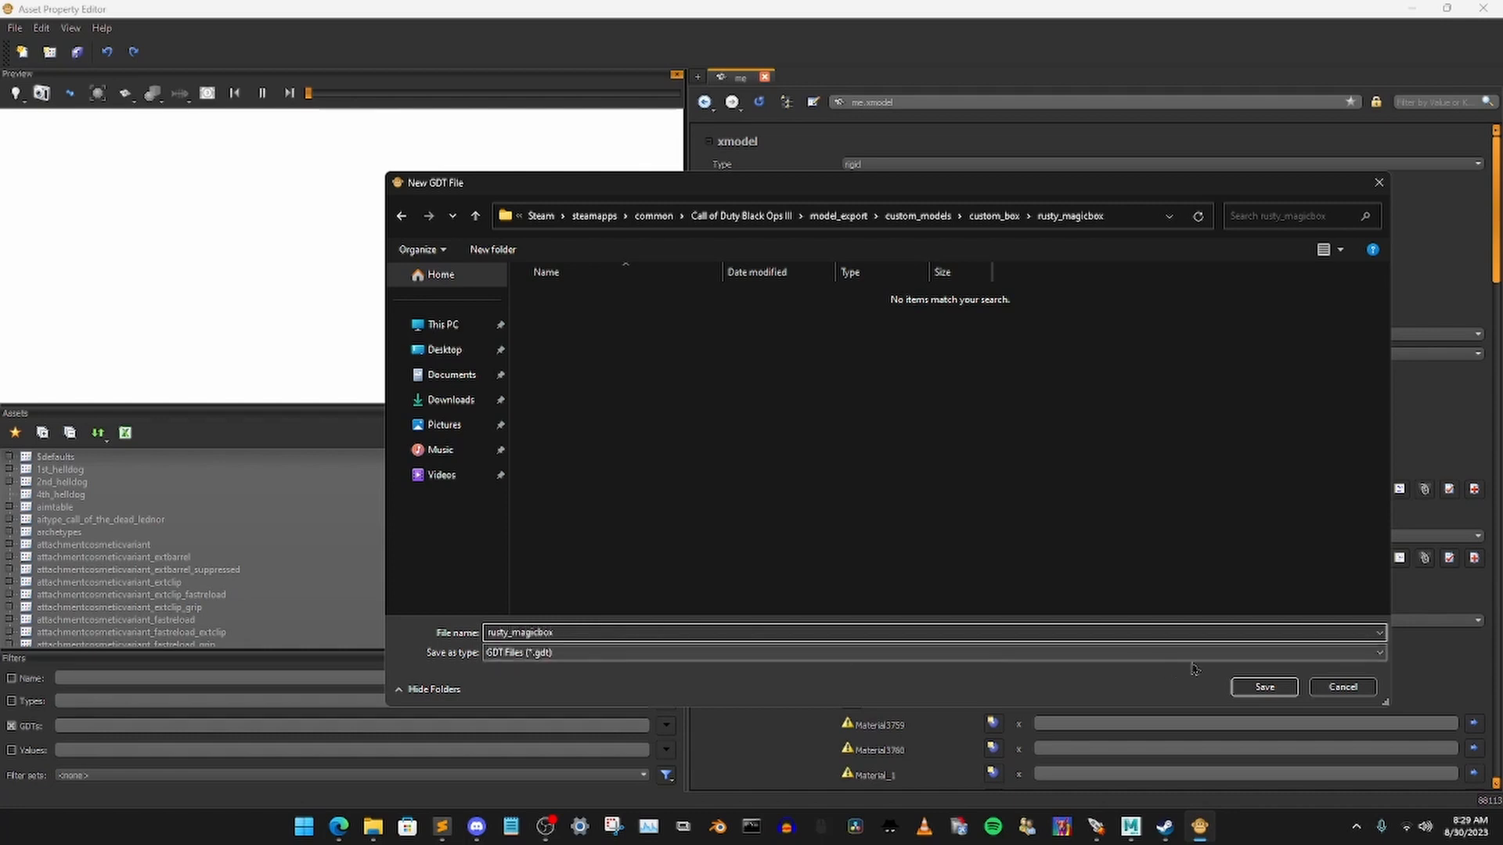
click(1263, 687)
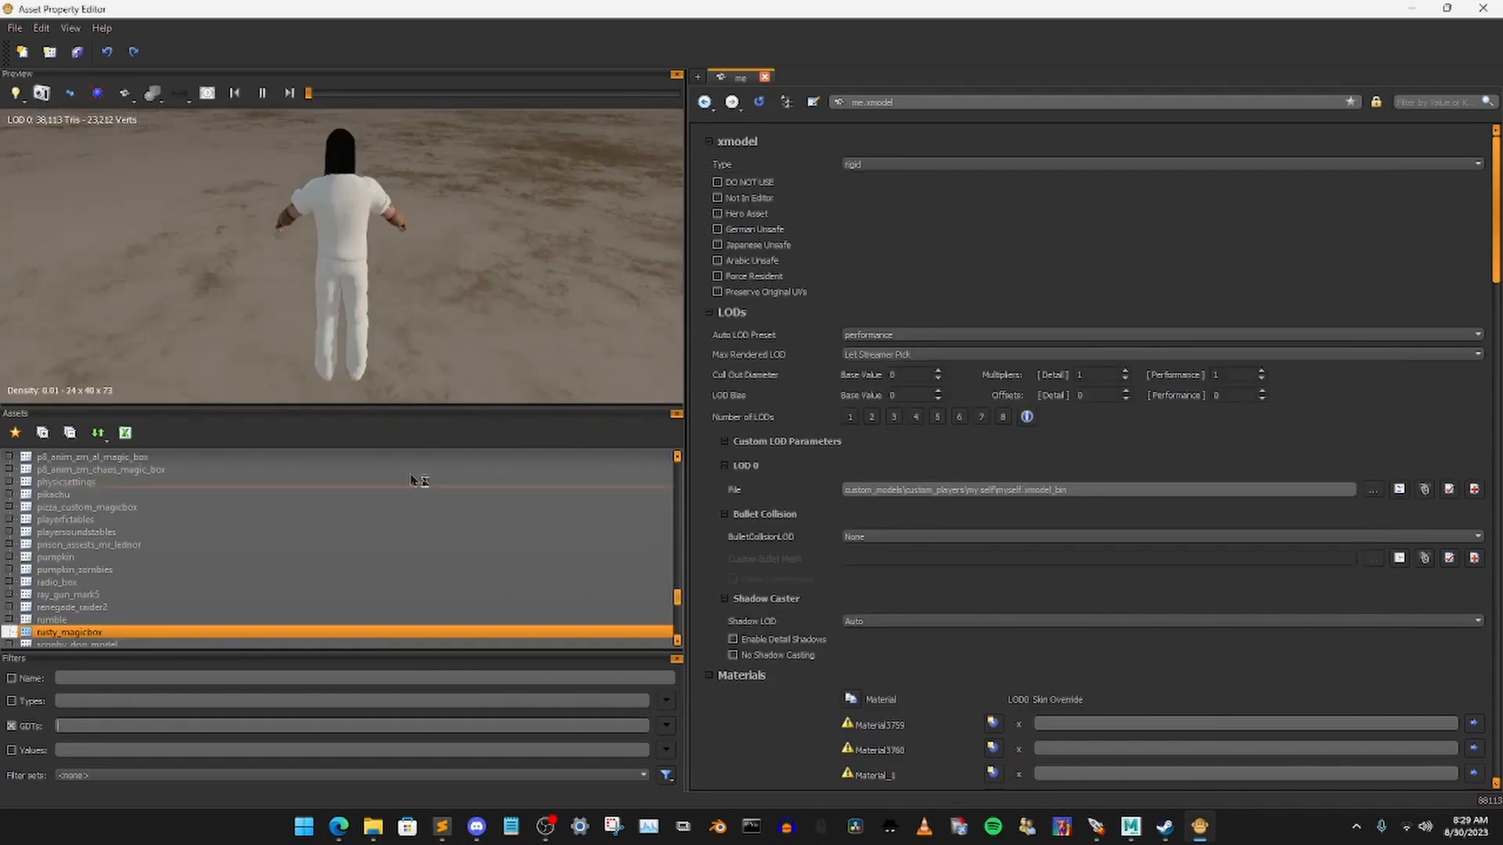
Step: Add an xmodel asset named rusty_box to the rusty_magicbox GDT and set its type to animated
scroll(176, 583, down, 1)
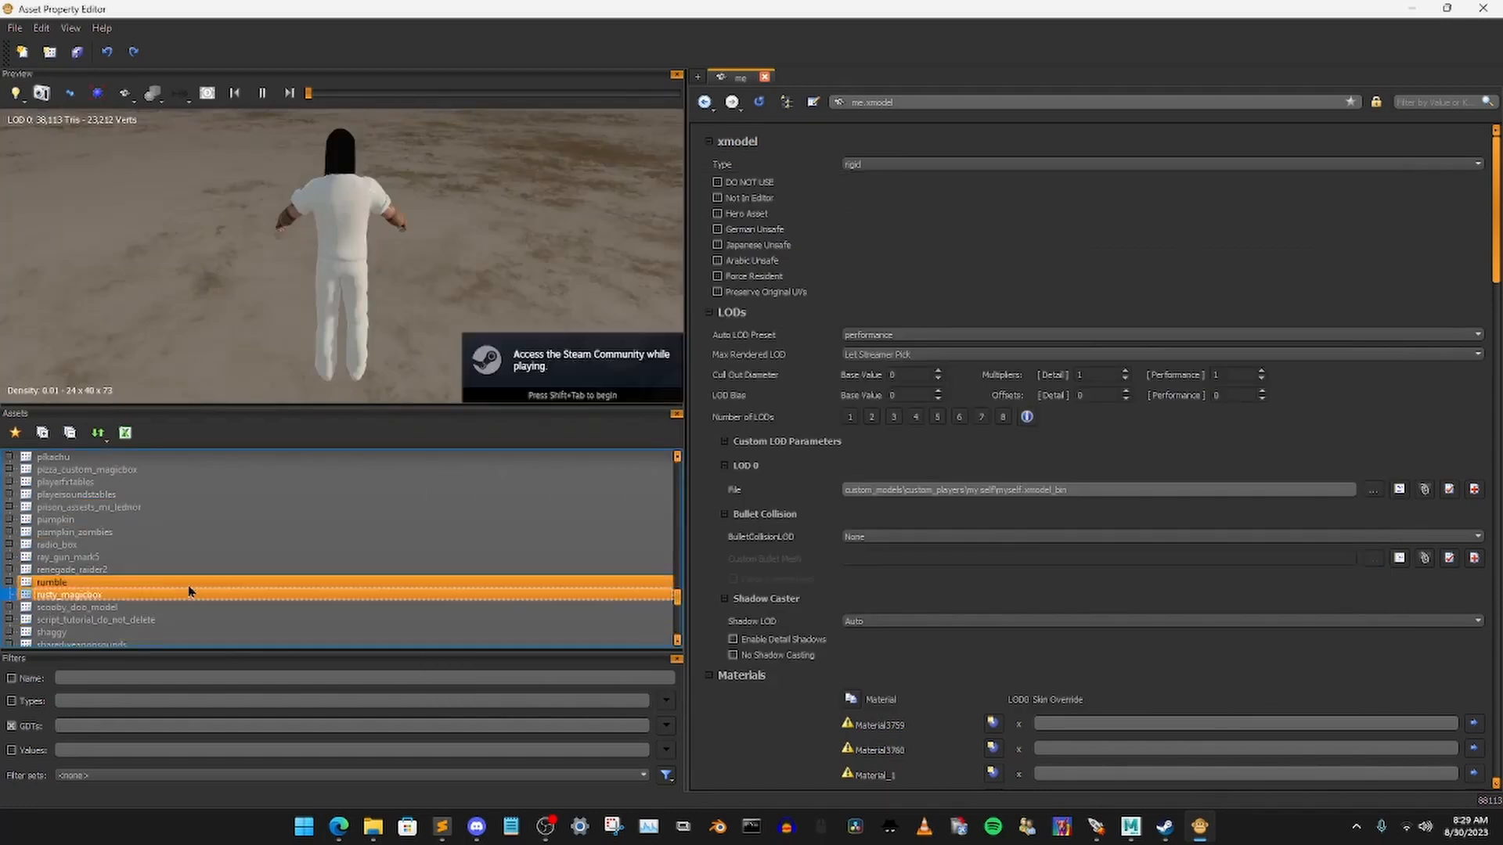
right_click(72, 600)
click(100, 603)
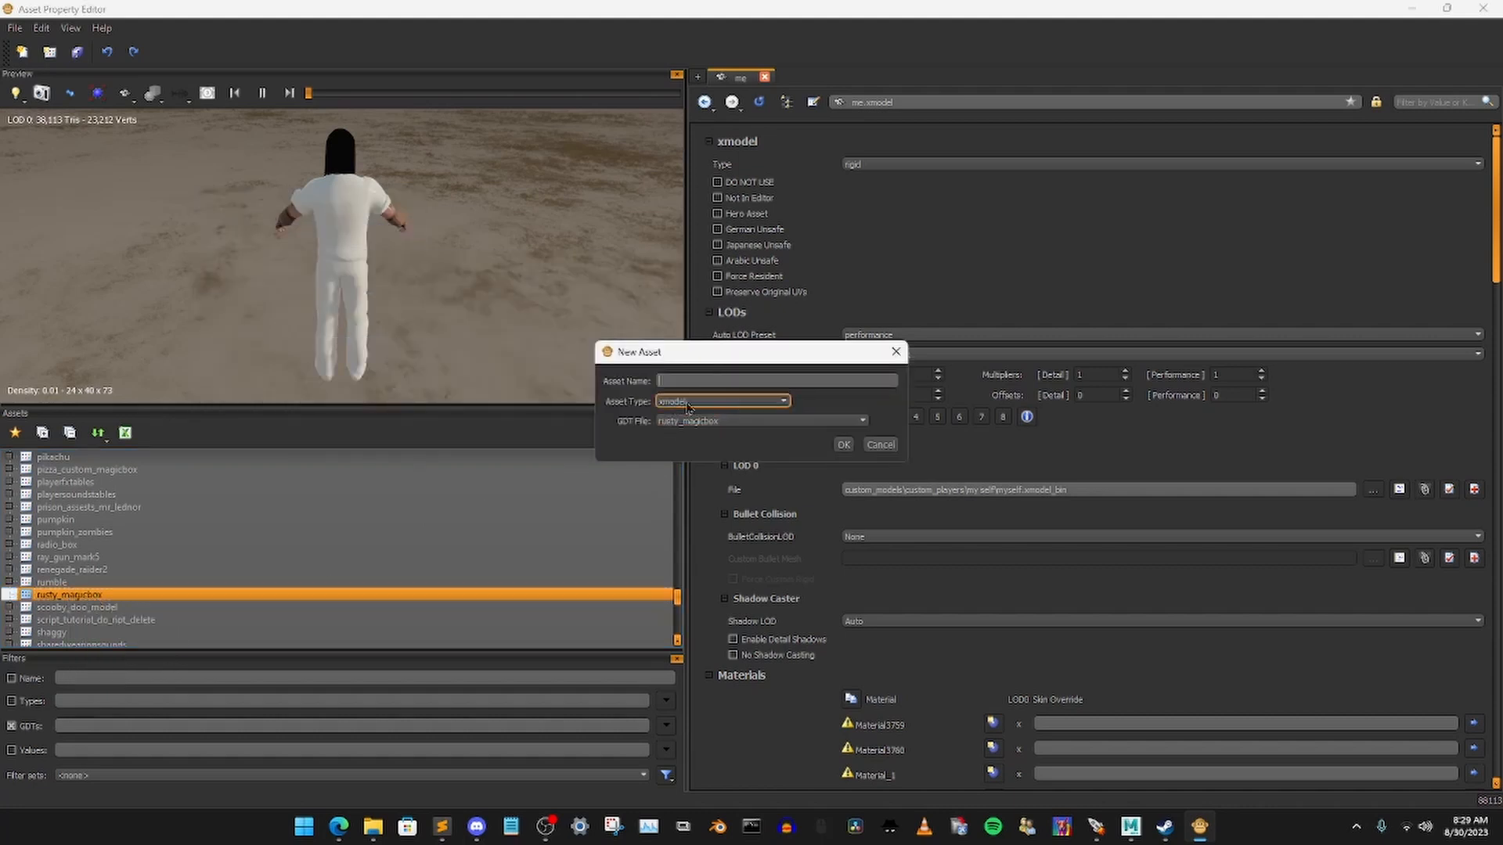
click(728, 403)
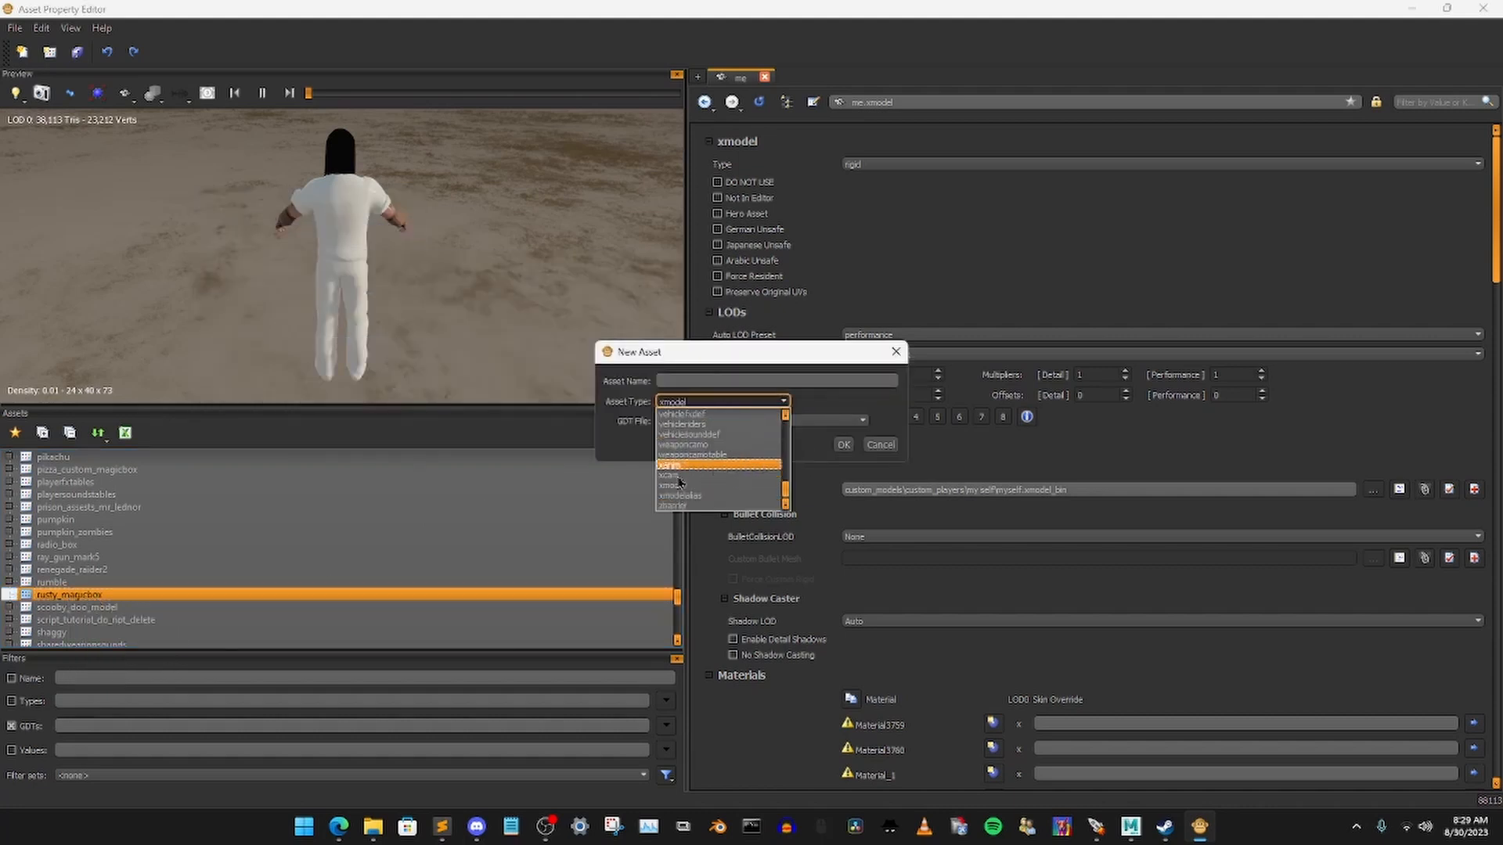
click(674, 495)
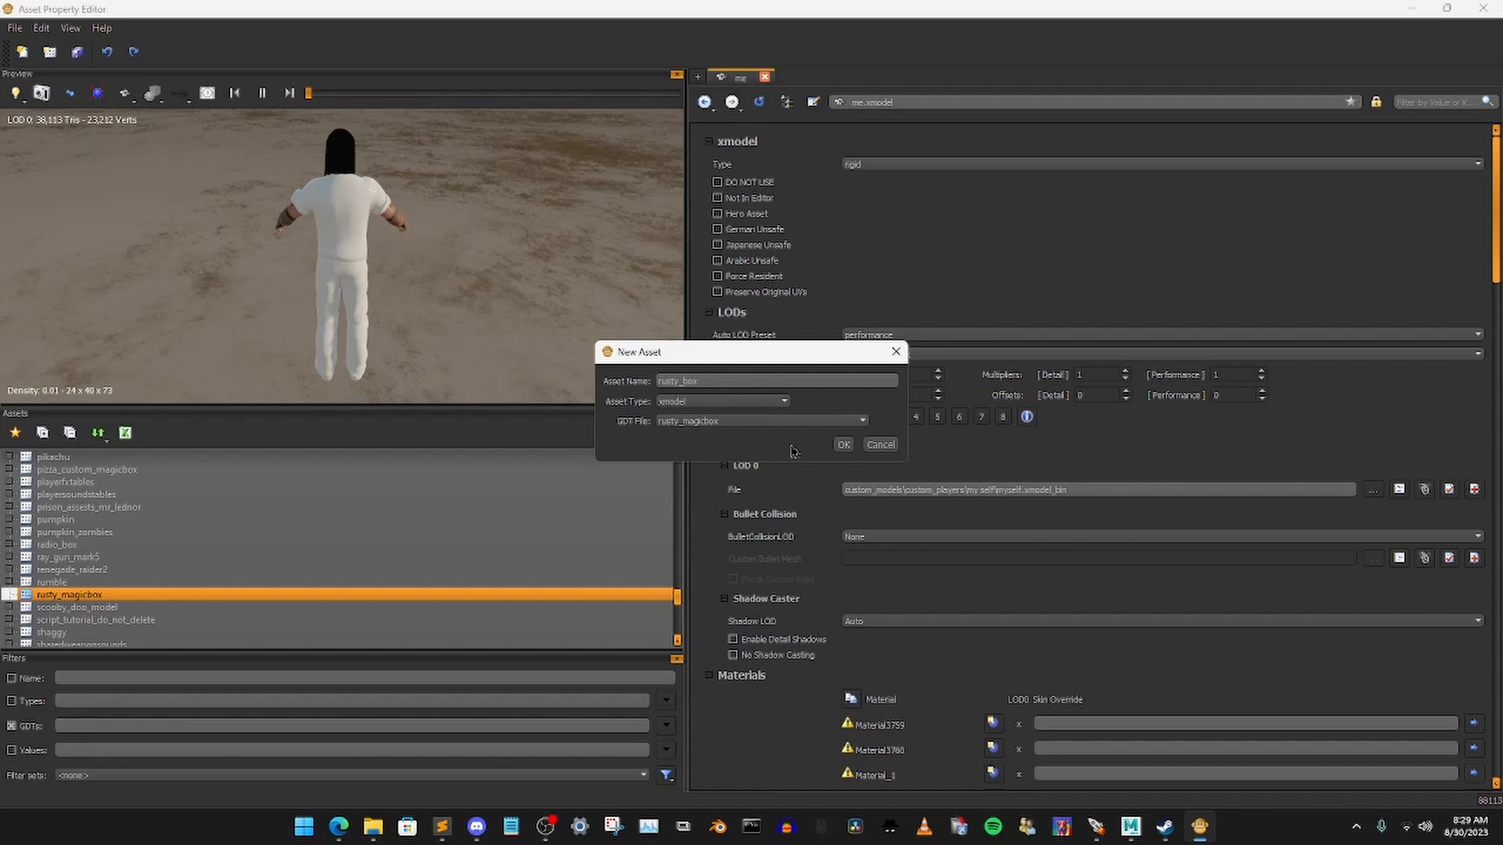
click(842, 444)
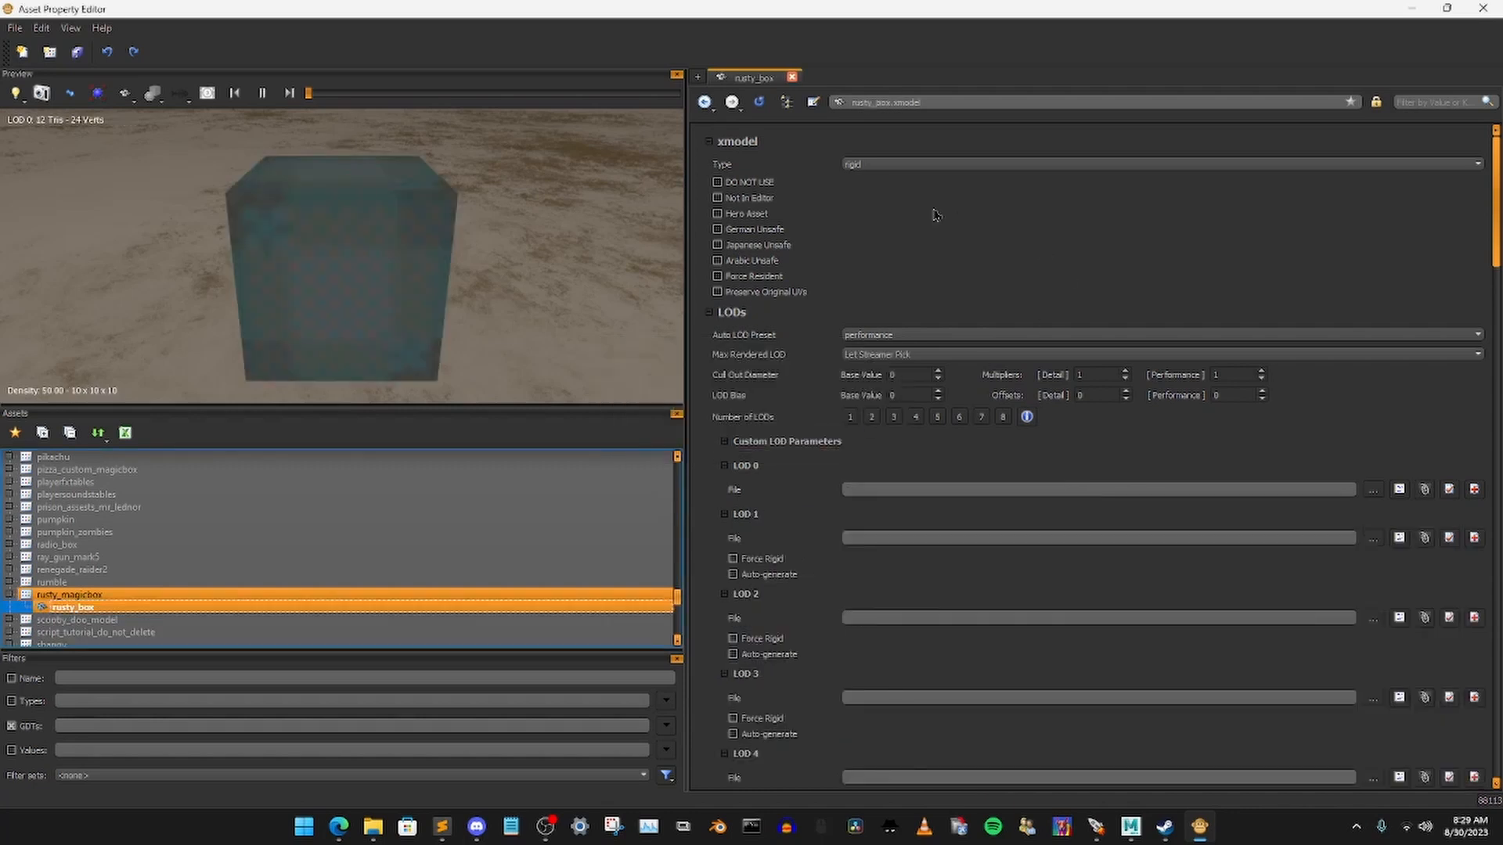
click(894, 165)
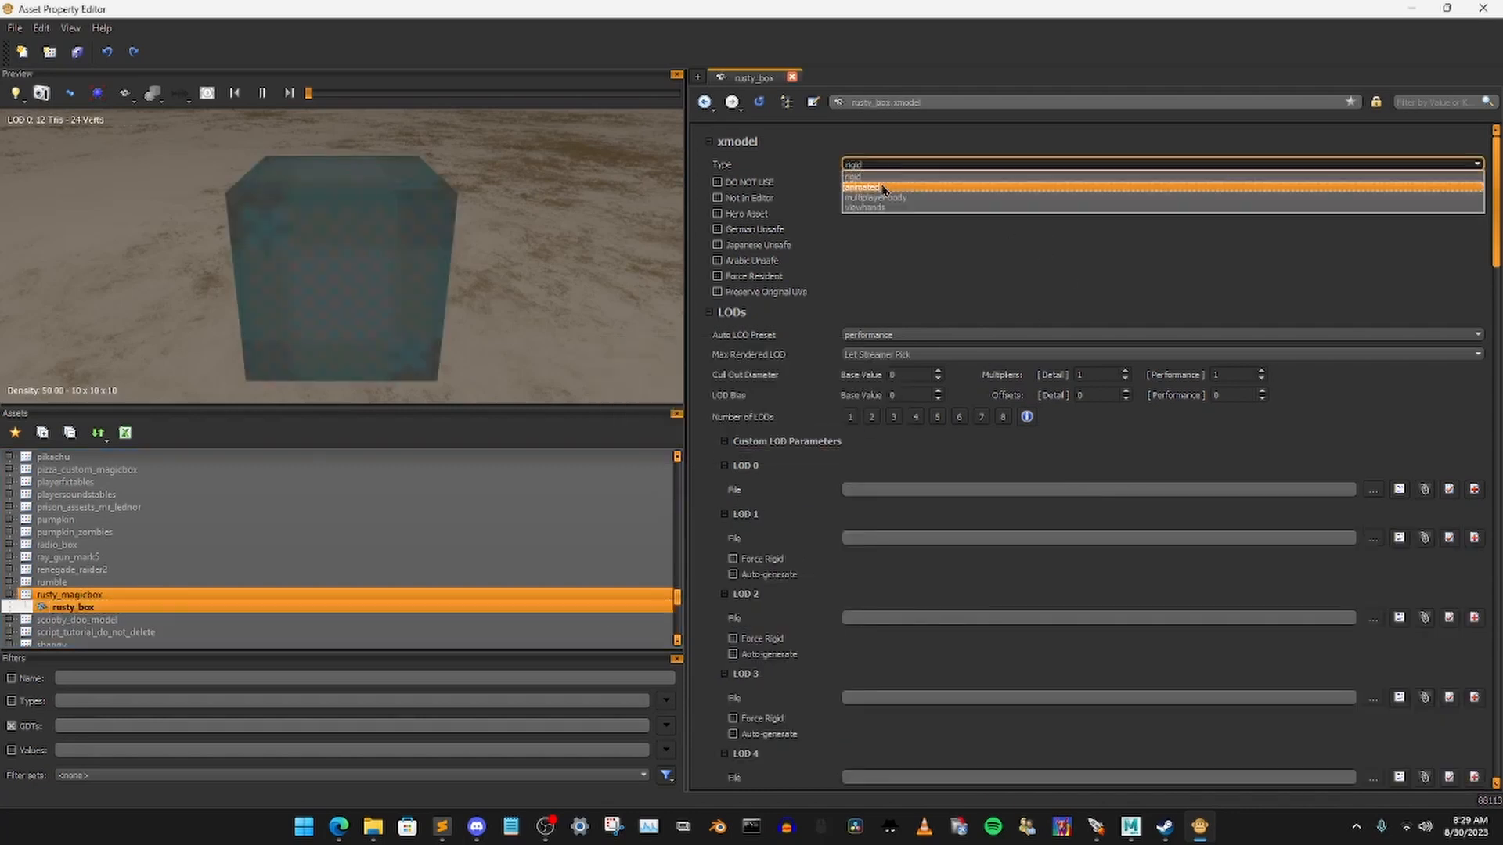
click(884, 188)
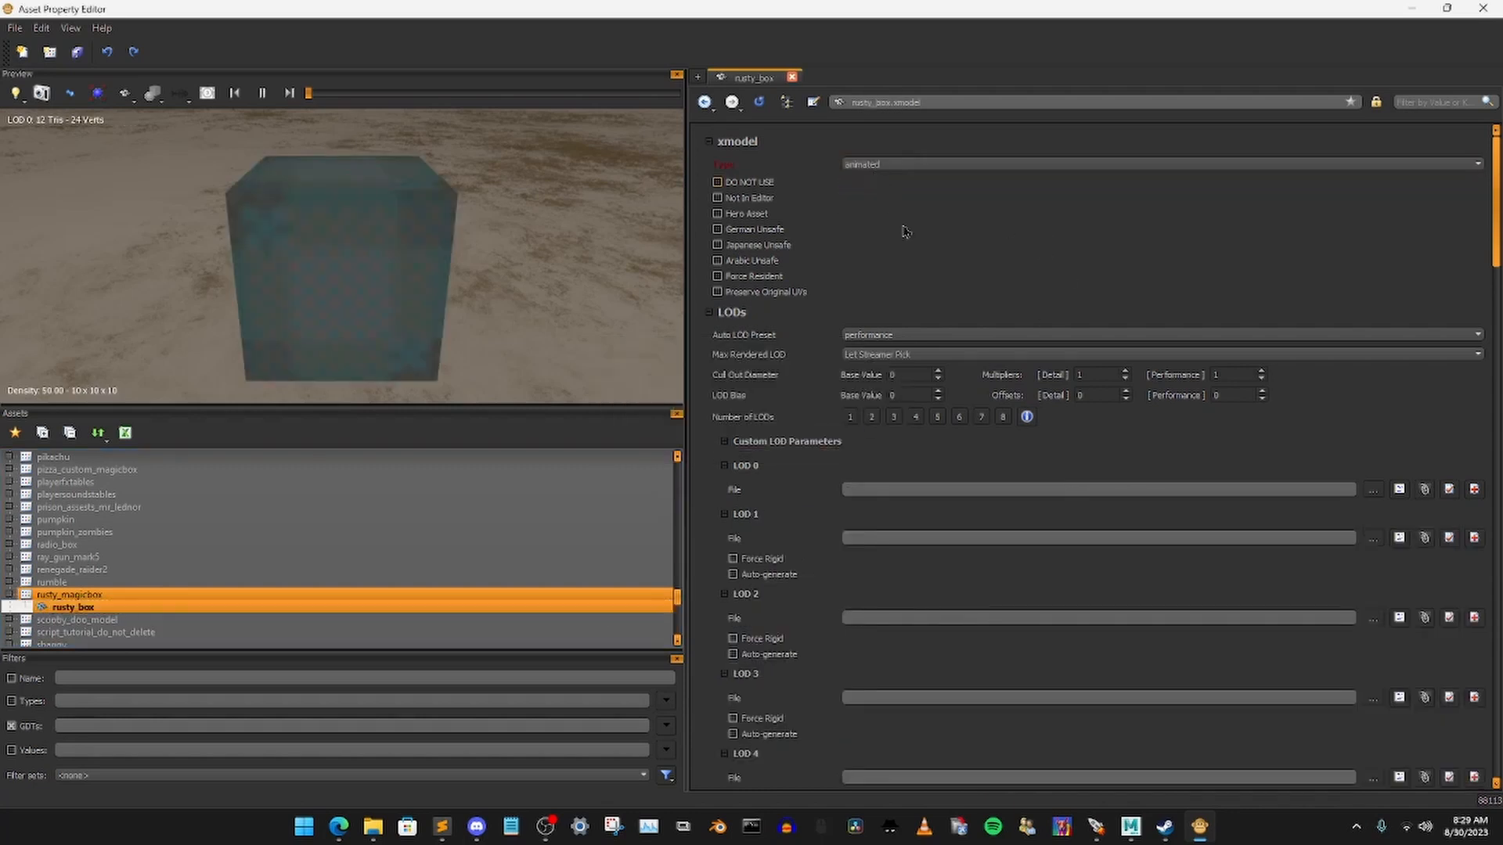
Step: Set the LOD 0 file to rusty_box.xmodel_bin from model_export\custom_models\custom_box\rusty_magicbox
click(1373, 490)
scroll(702, 501, down, 5)
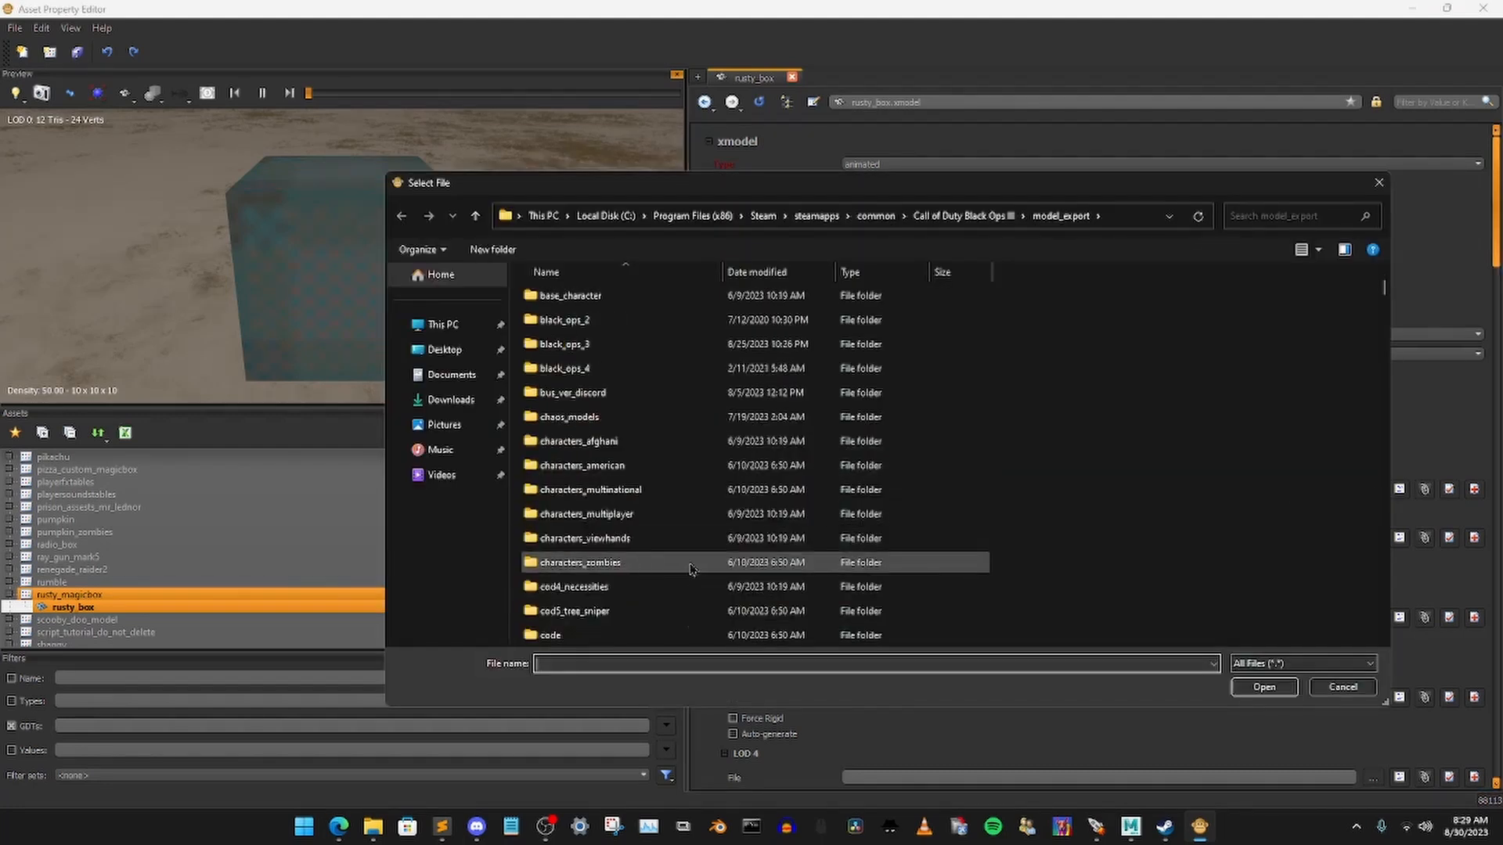
double_click(697, 608)
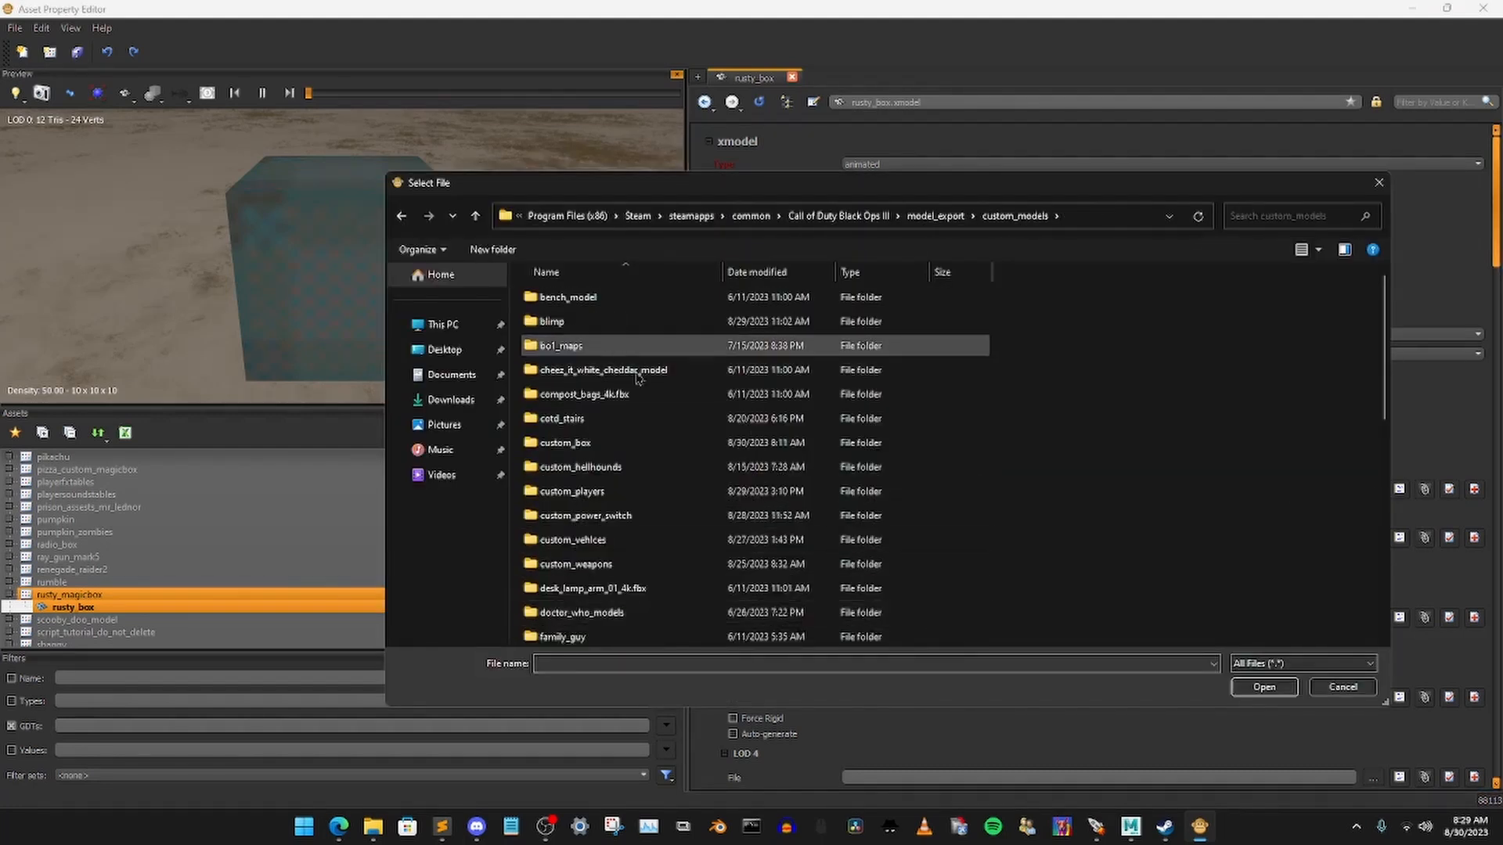
double_click(609, 443)
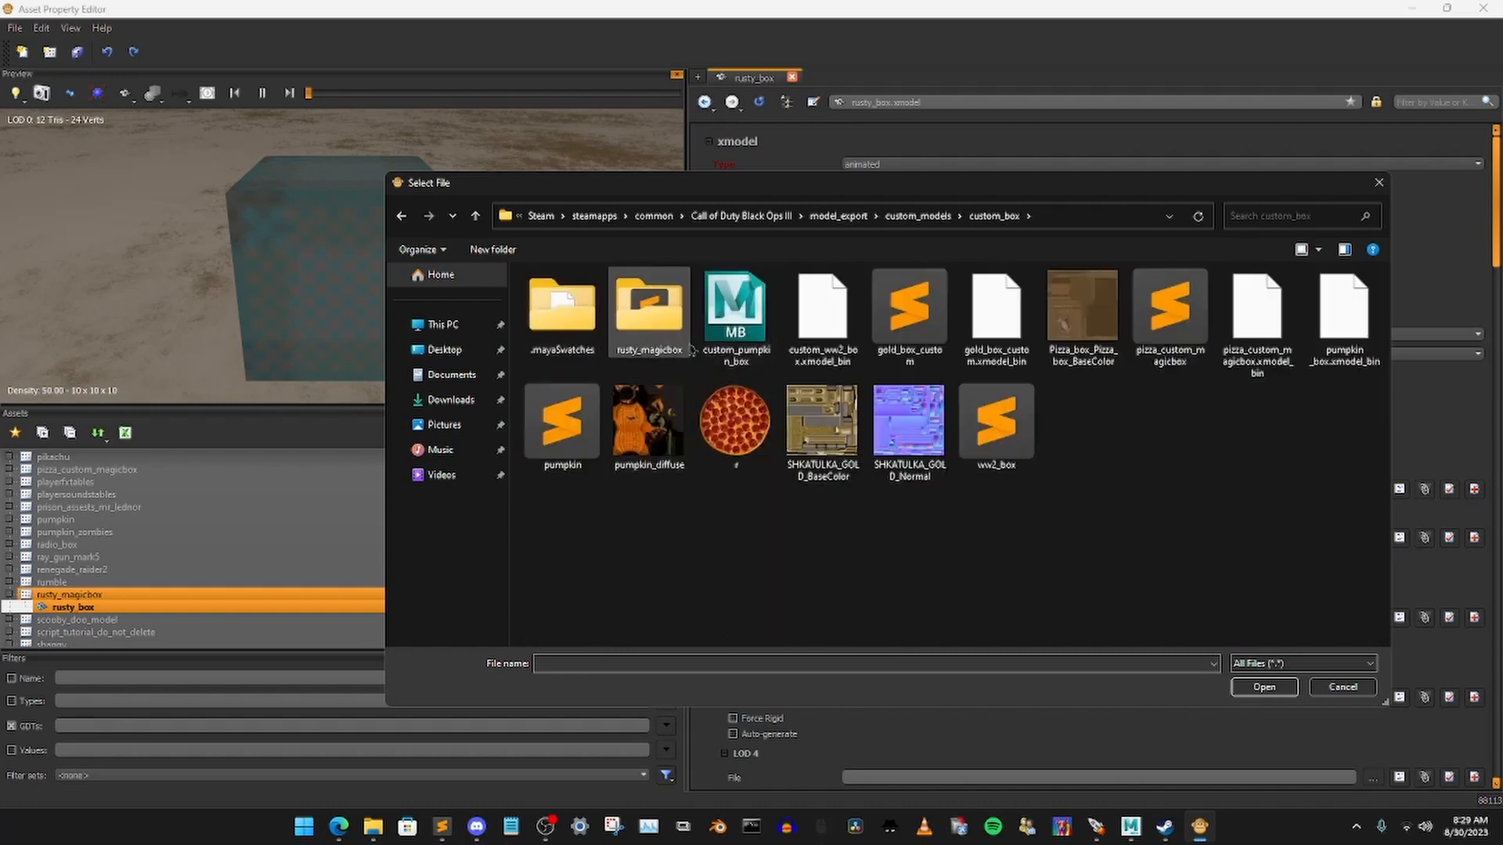
double_click(650, 317)
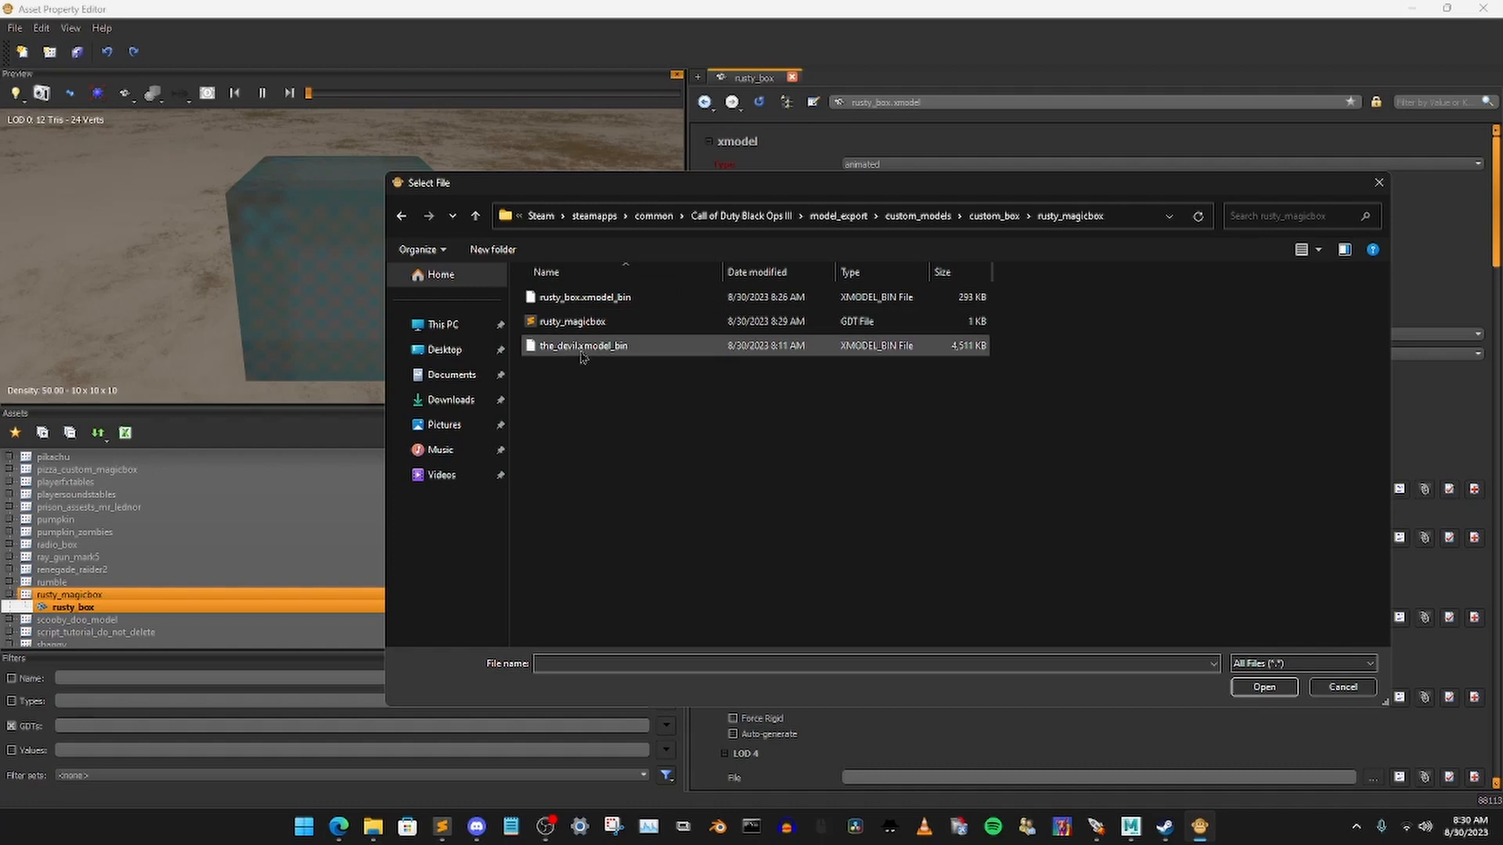
click(594, 301)
click(1259, 689)
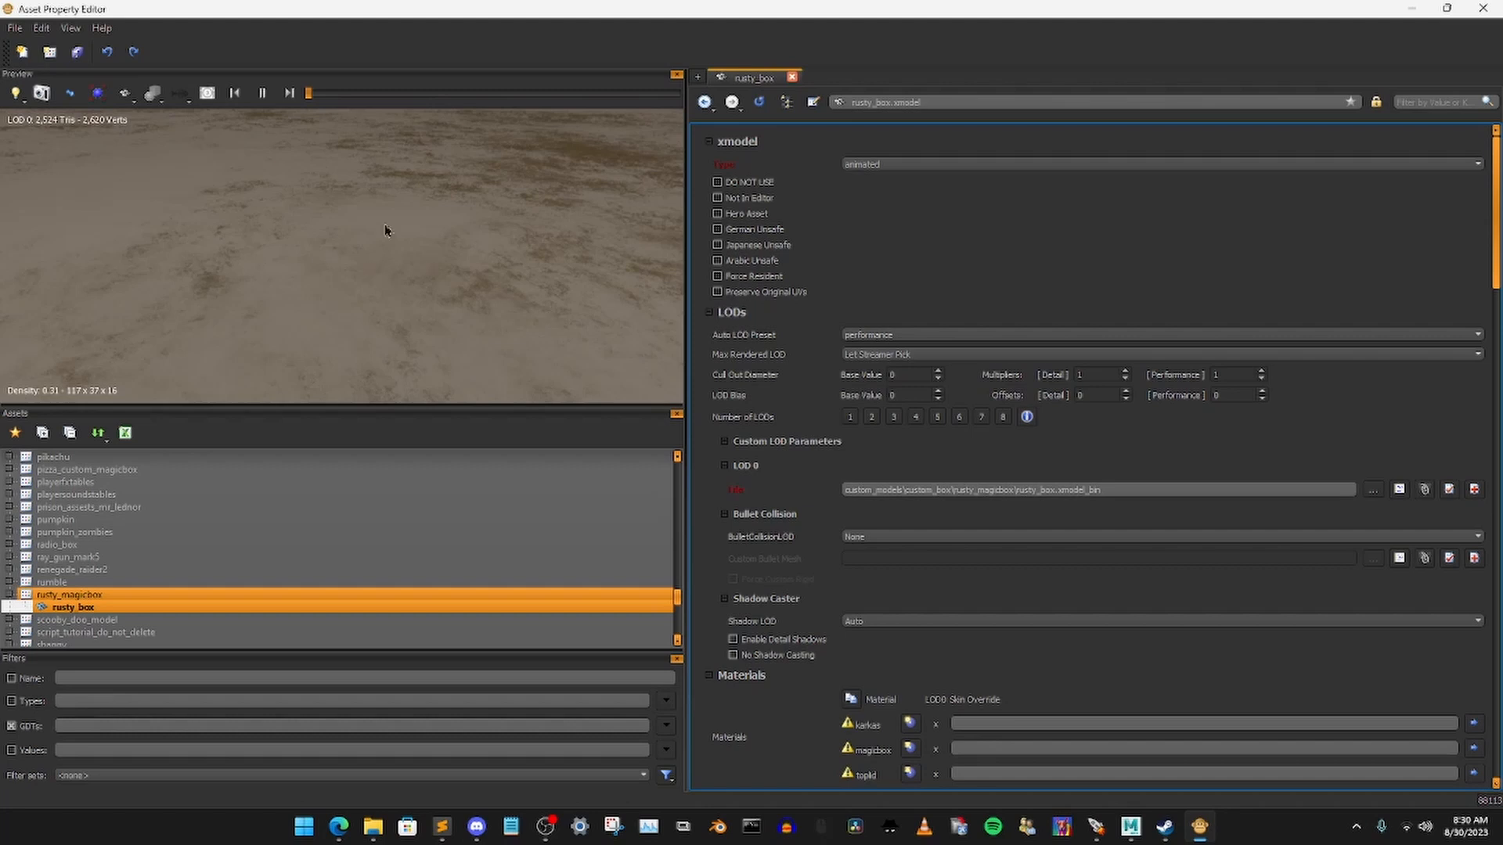
click(97, 92)
mouse_move(427, 279)
mouse_down()
mouse_move(391, 290)
mouse_move(424, 271)
mouse_up()
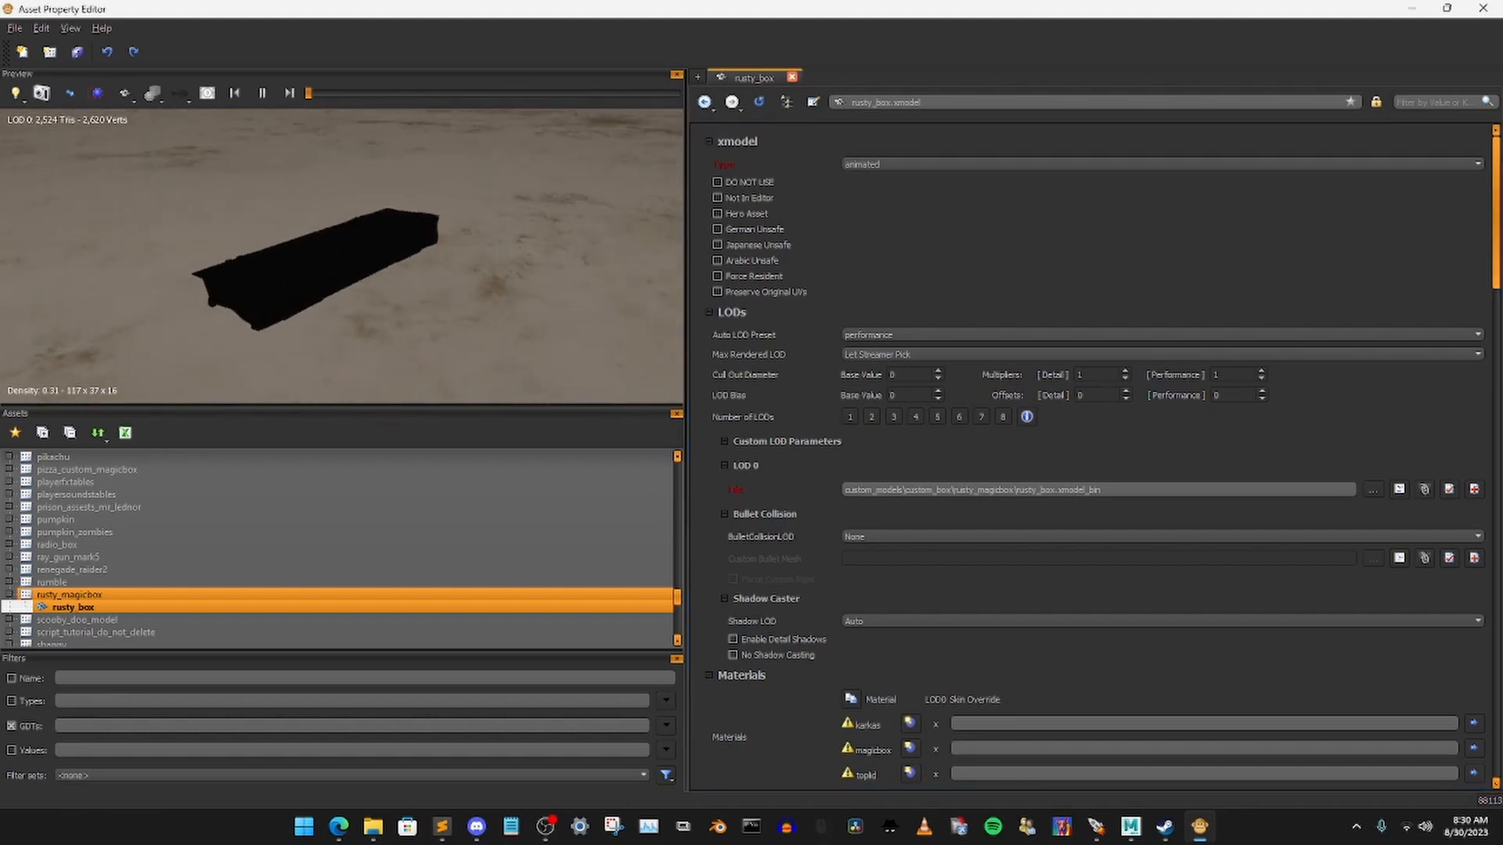
click(98, 93)
Step: Override the karkas material's LOD0 skin with color_white and copy that material name
scroll(1015, 548, down, 1)
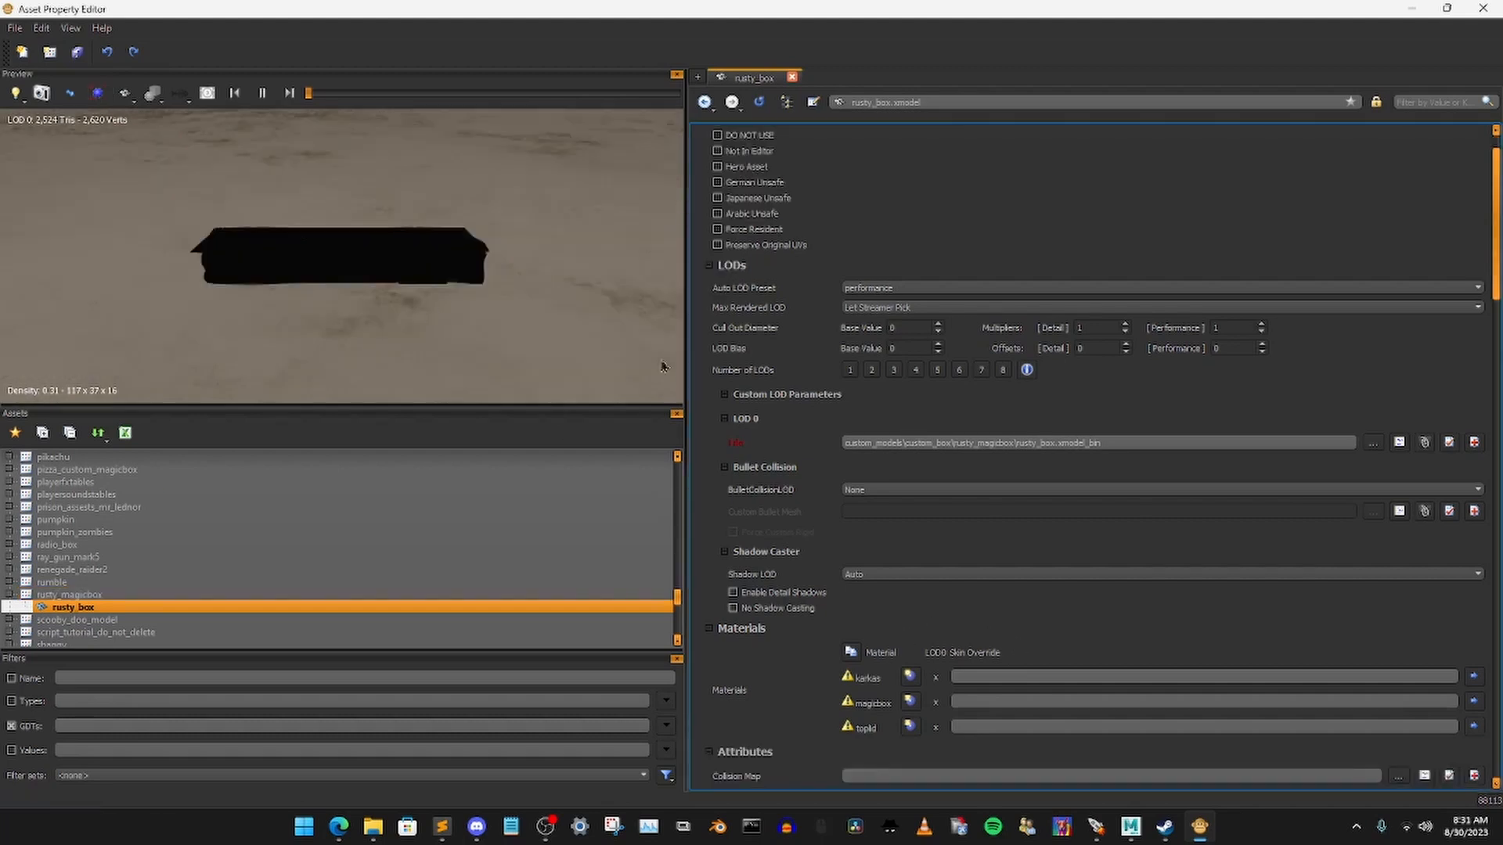
scroll(1015, 547, up, 1)
drag(406, 336, 344, 262)
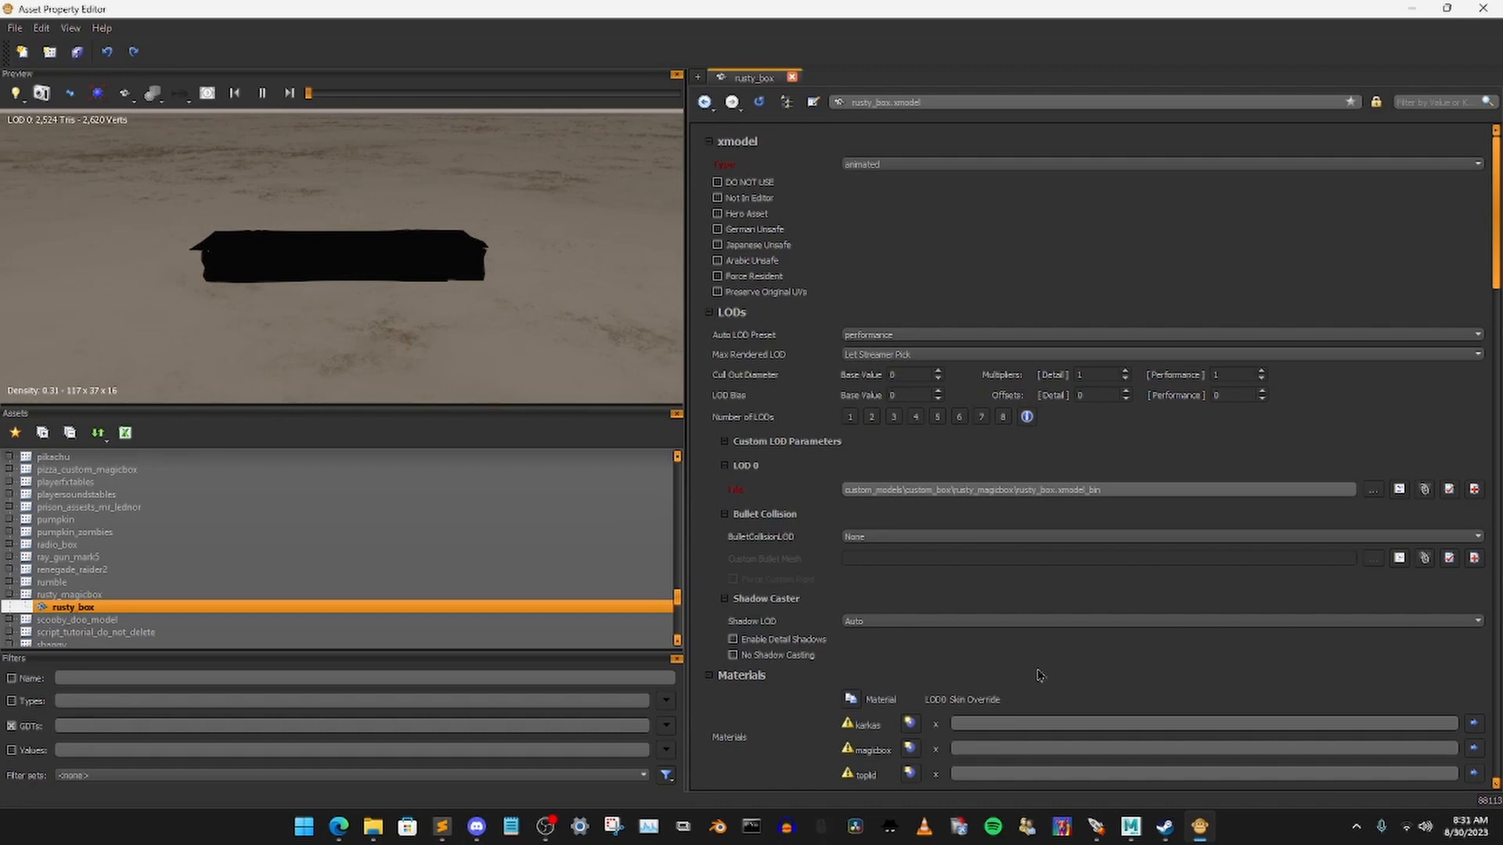
scroll(1038, 675, down, 1)
click(999, 678)
text(whitre)
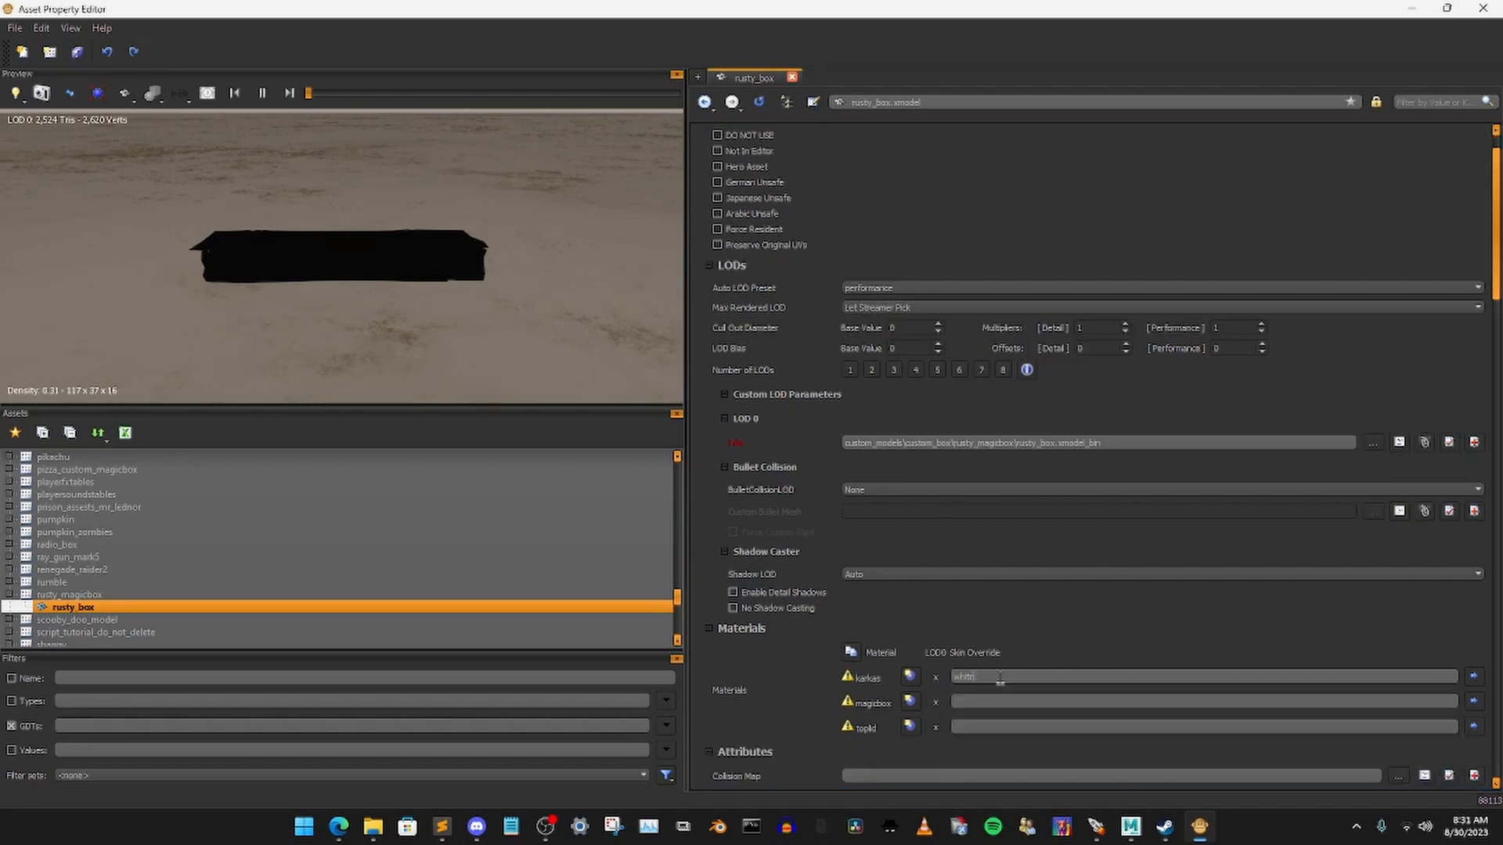
key(BackSpace)
text(e)
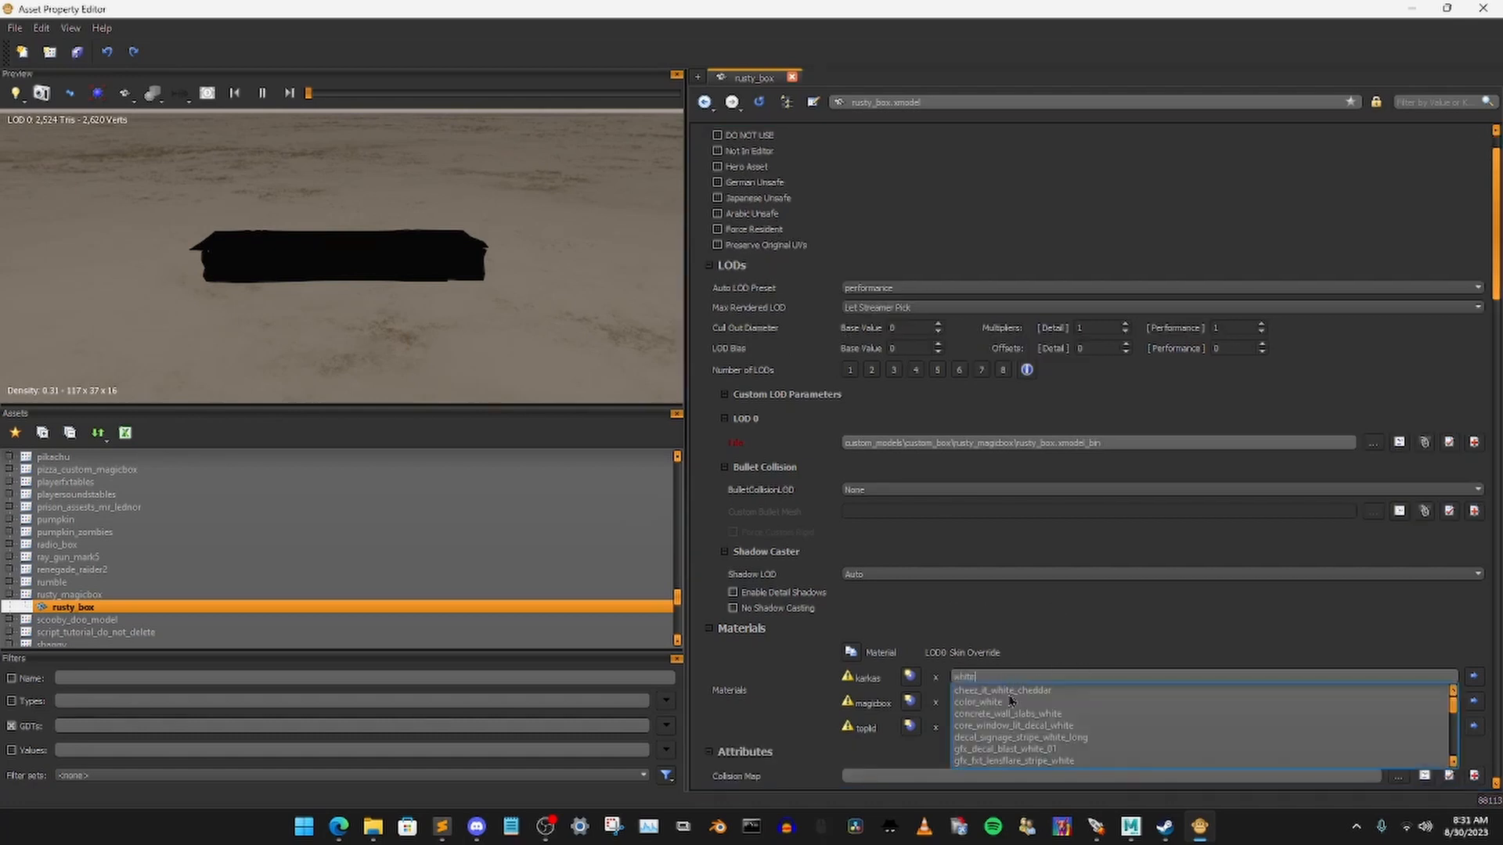
click(978, 702)
key(ctrl+a)
key(ctrl+c)
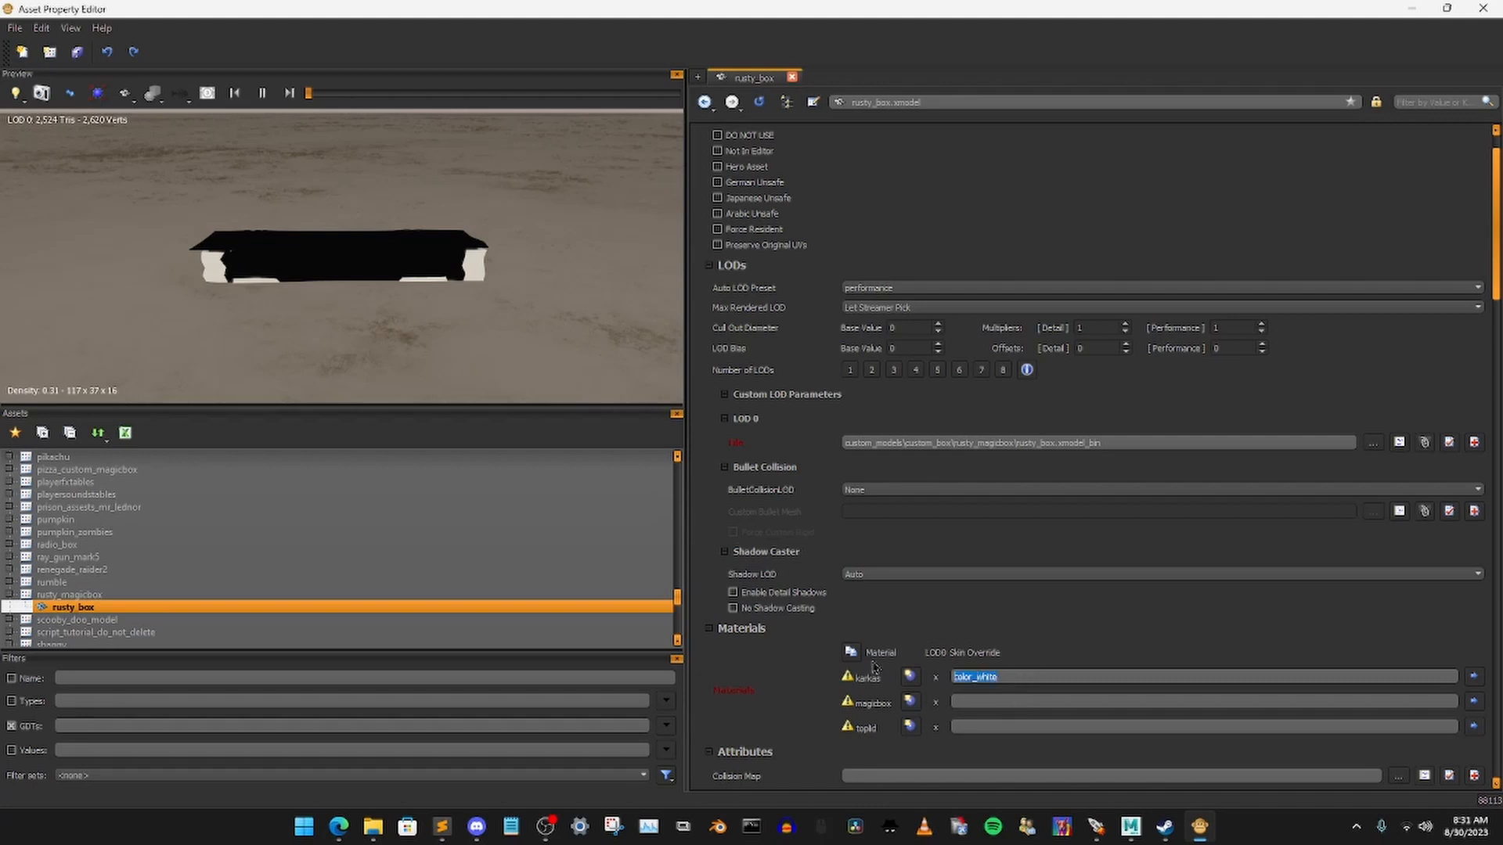
Step: Override the magicbox and toplid materials' LOD0 skins with color_white
click(972, 702)
key(ctrl+v)
click(979, 728)
click(973, 728)
key(ctrl+v)
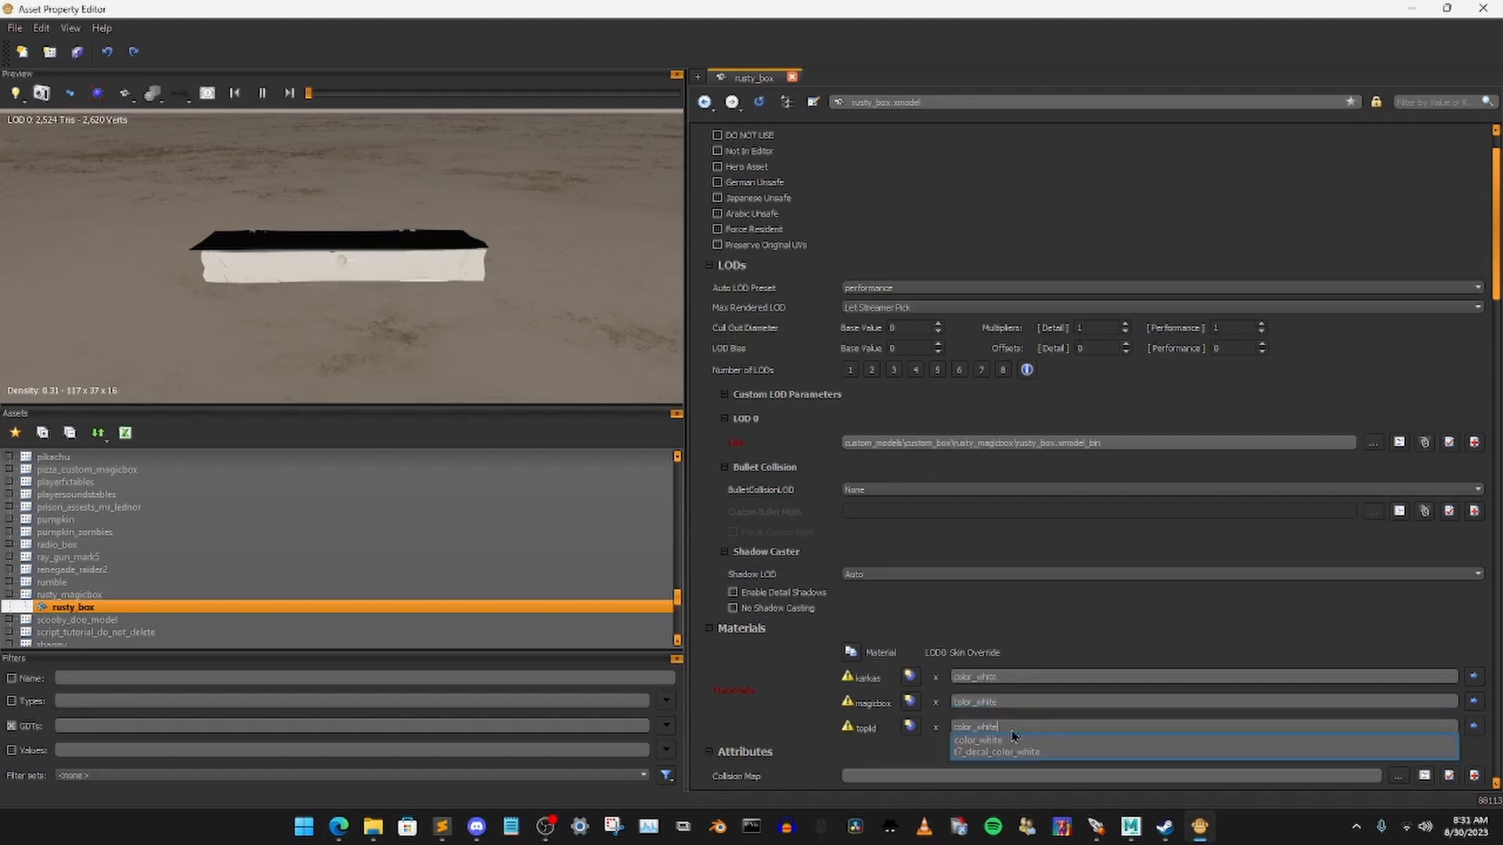
click(1012, 744)
drag(265, 265, 358, 329)
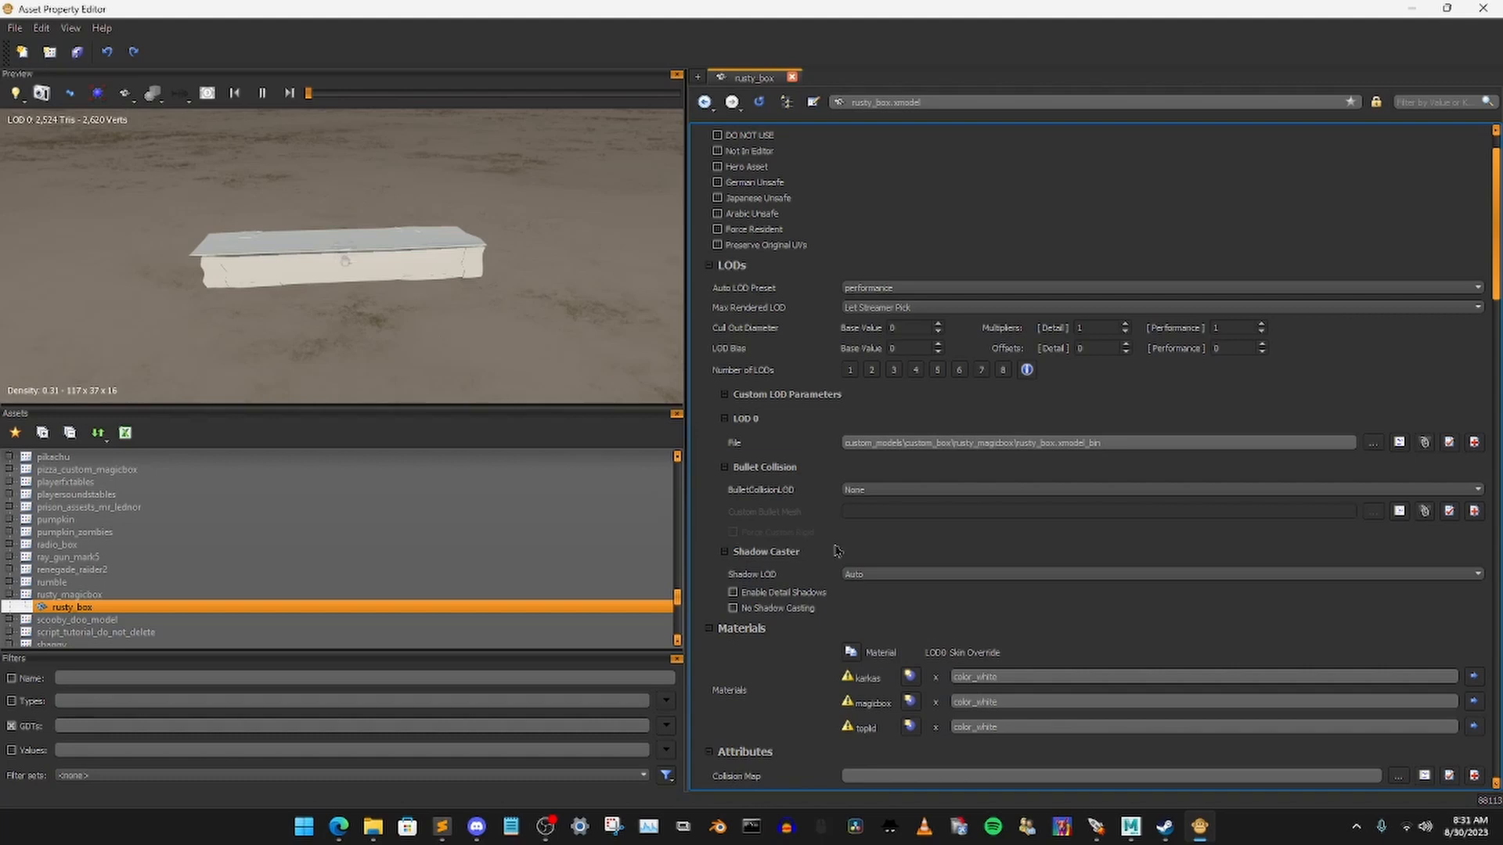
Step: Add an xanim asset named rusty_box_open to the rusty_magicbox GDT
scroll(1085, 471, down, 5)
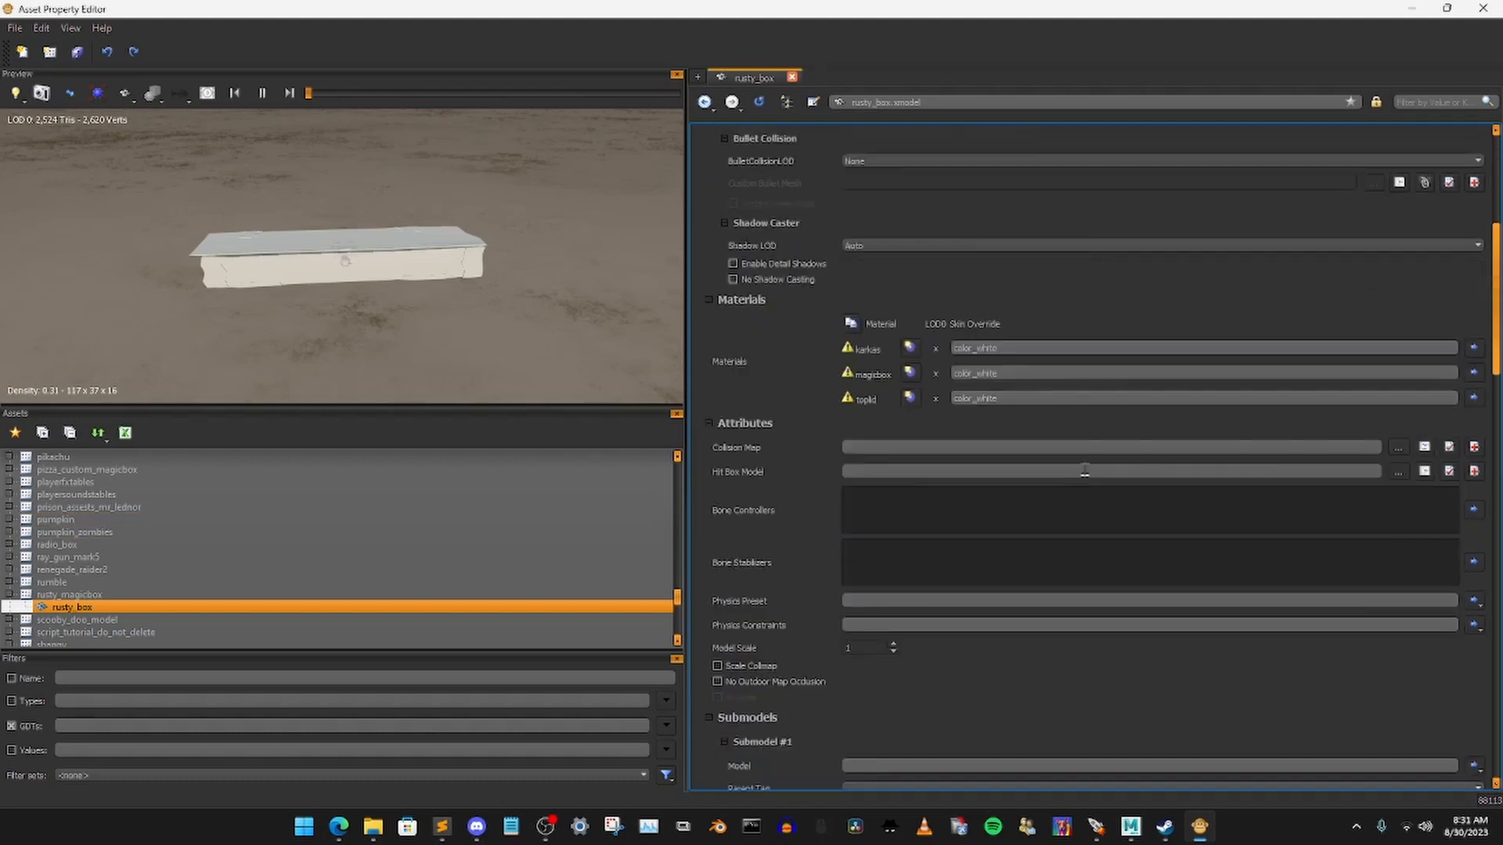
scroll(1084, 470, down, 8)
scroll(1050, 560, up, 13)
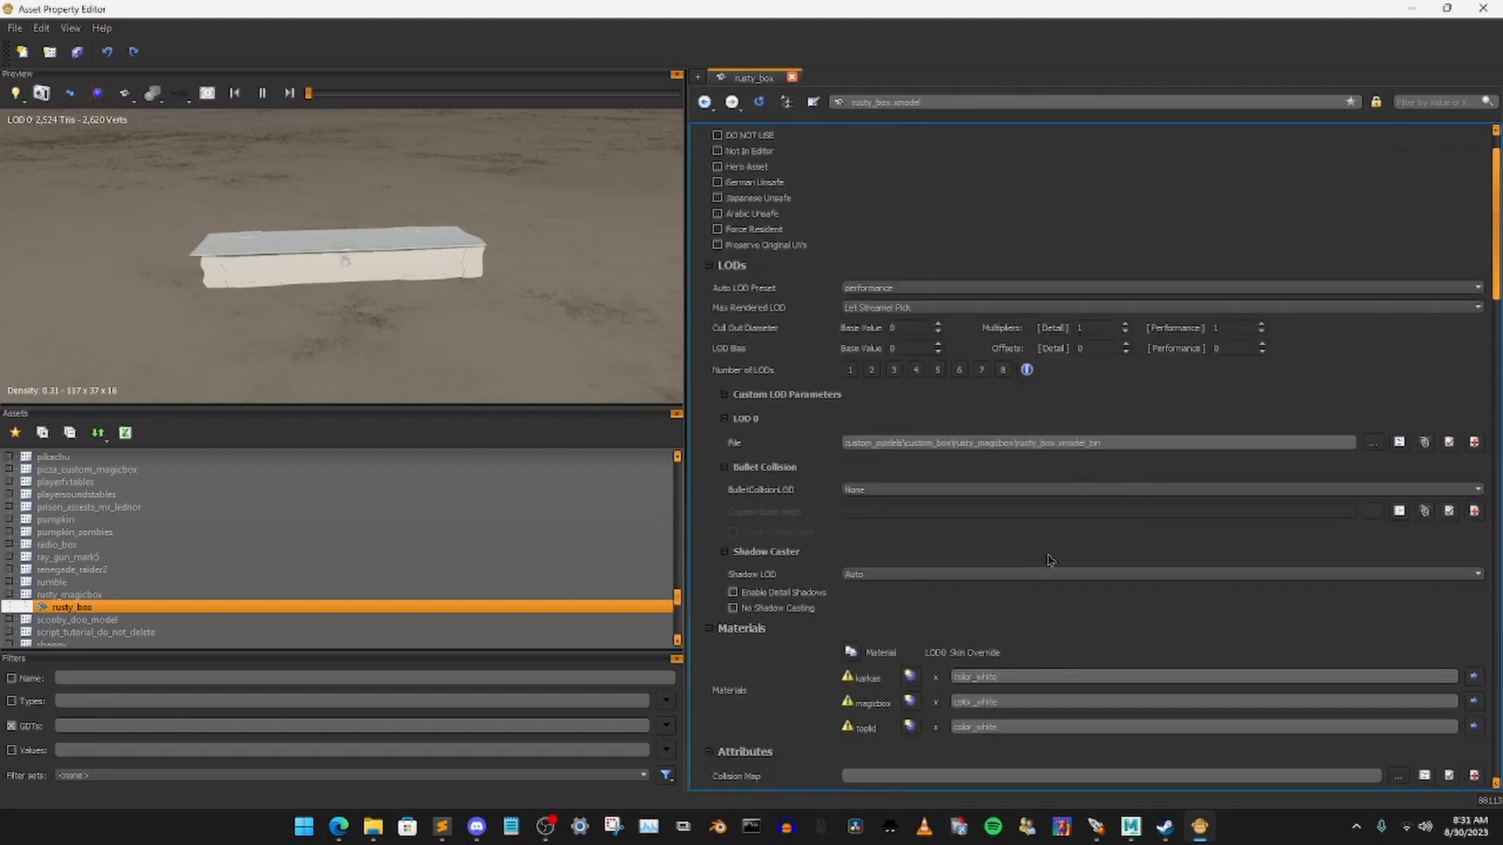
scroll(1050, 561, up, 1)
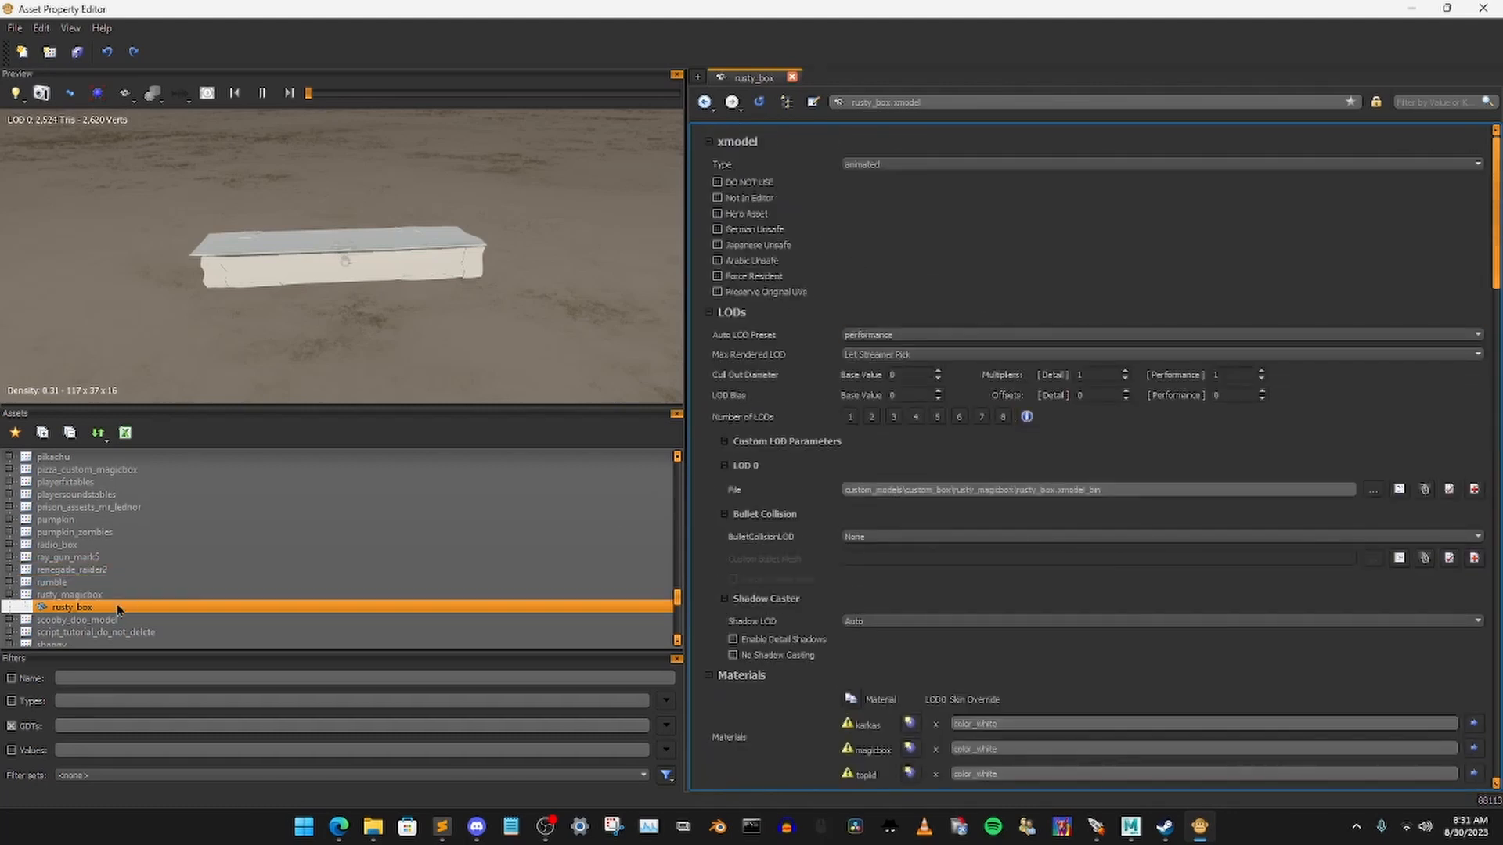
click(85, 597)
right_click(85, 599)
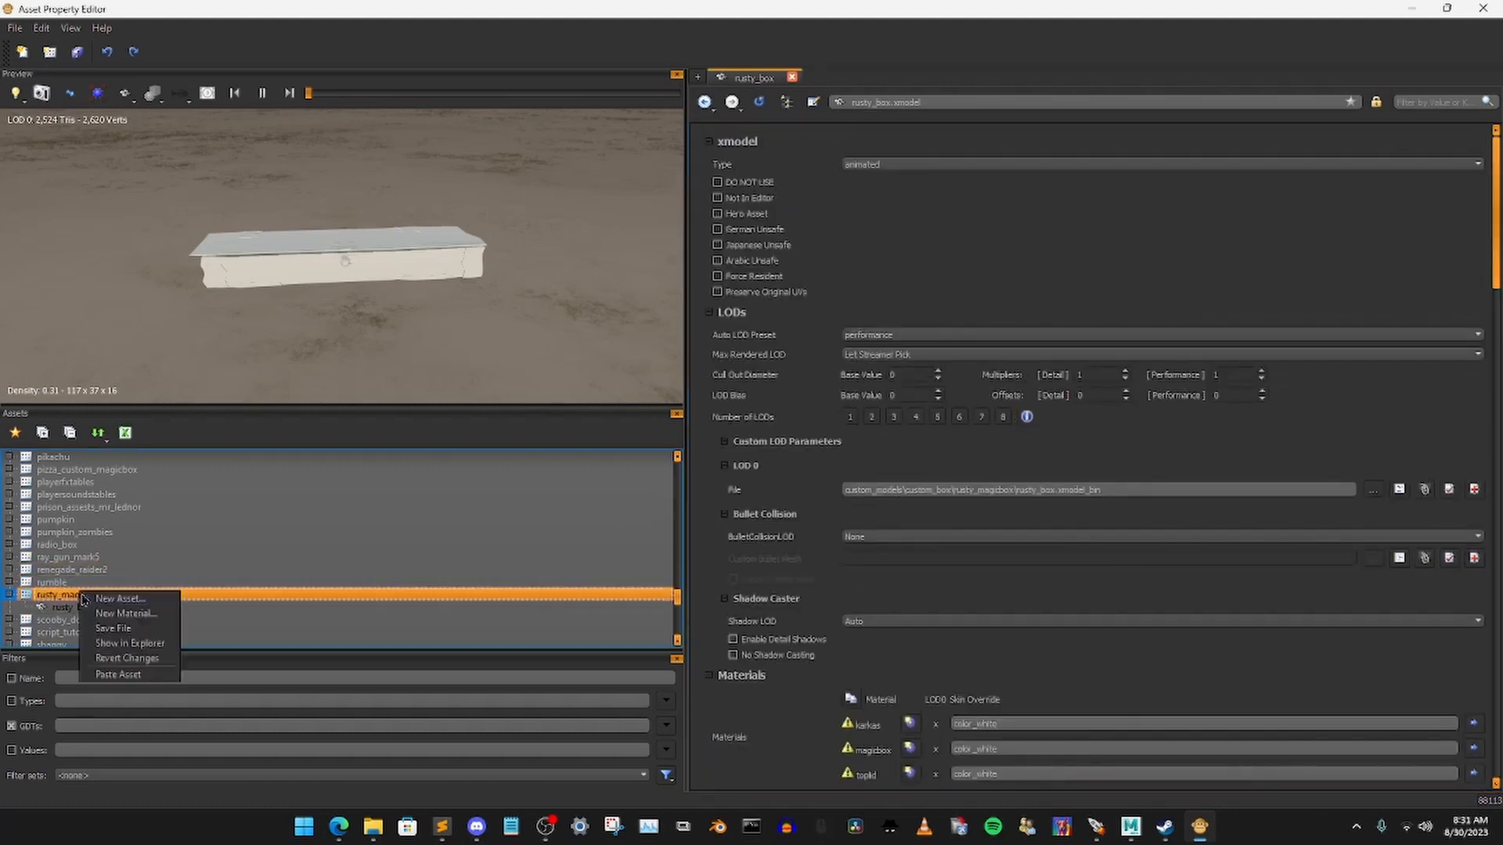
click(104, 607)
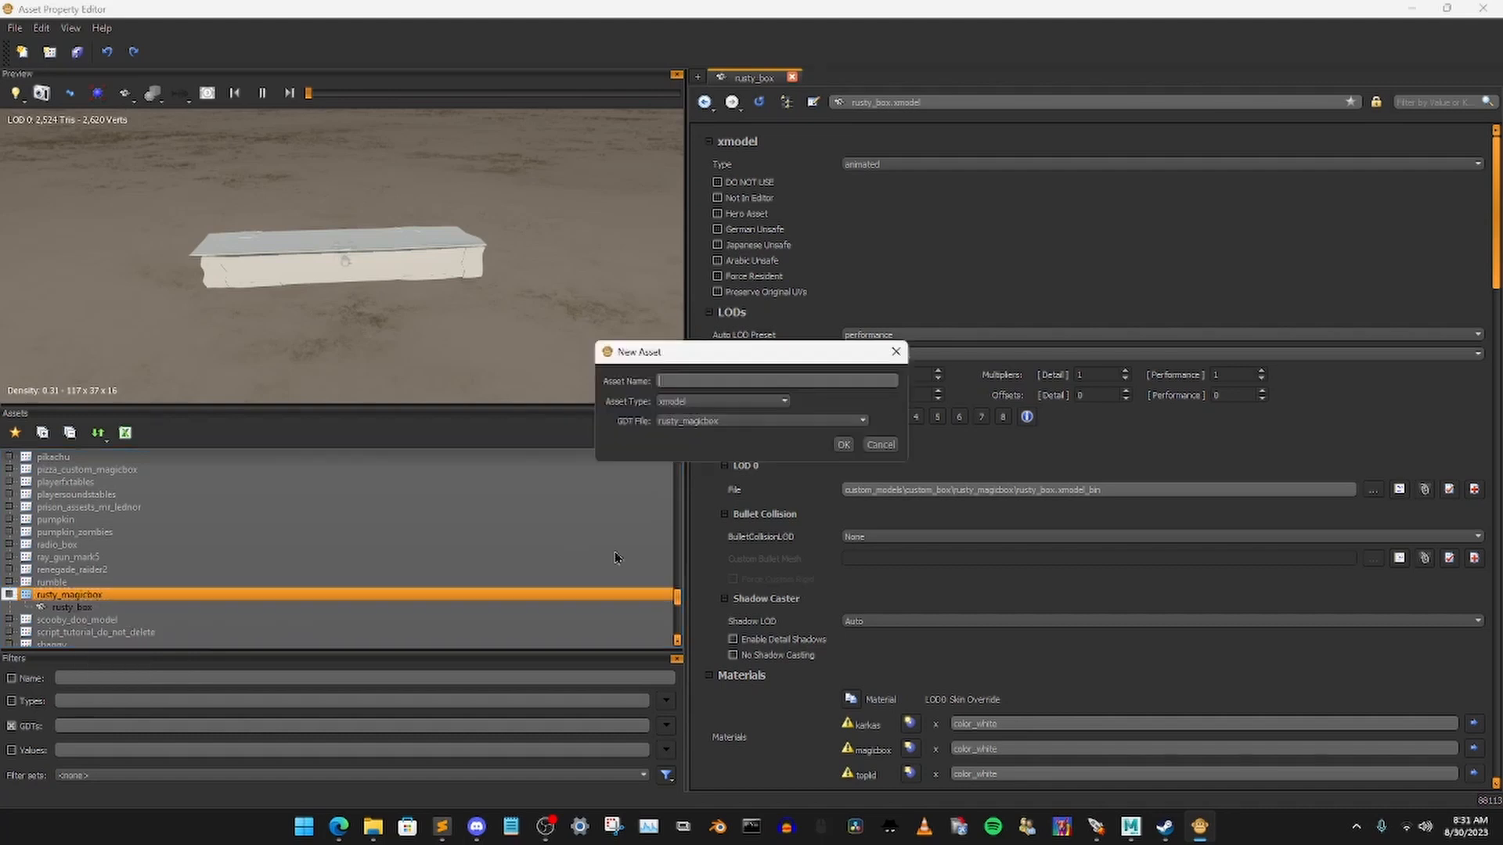
click(720, 401)
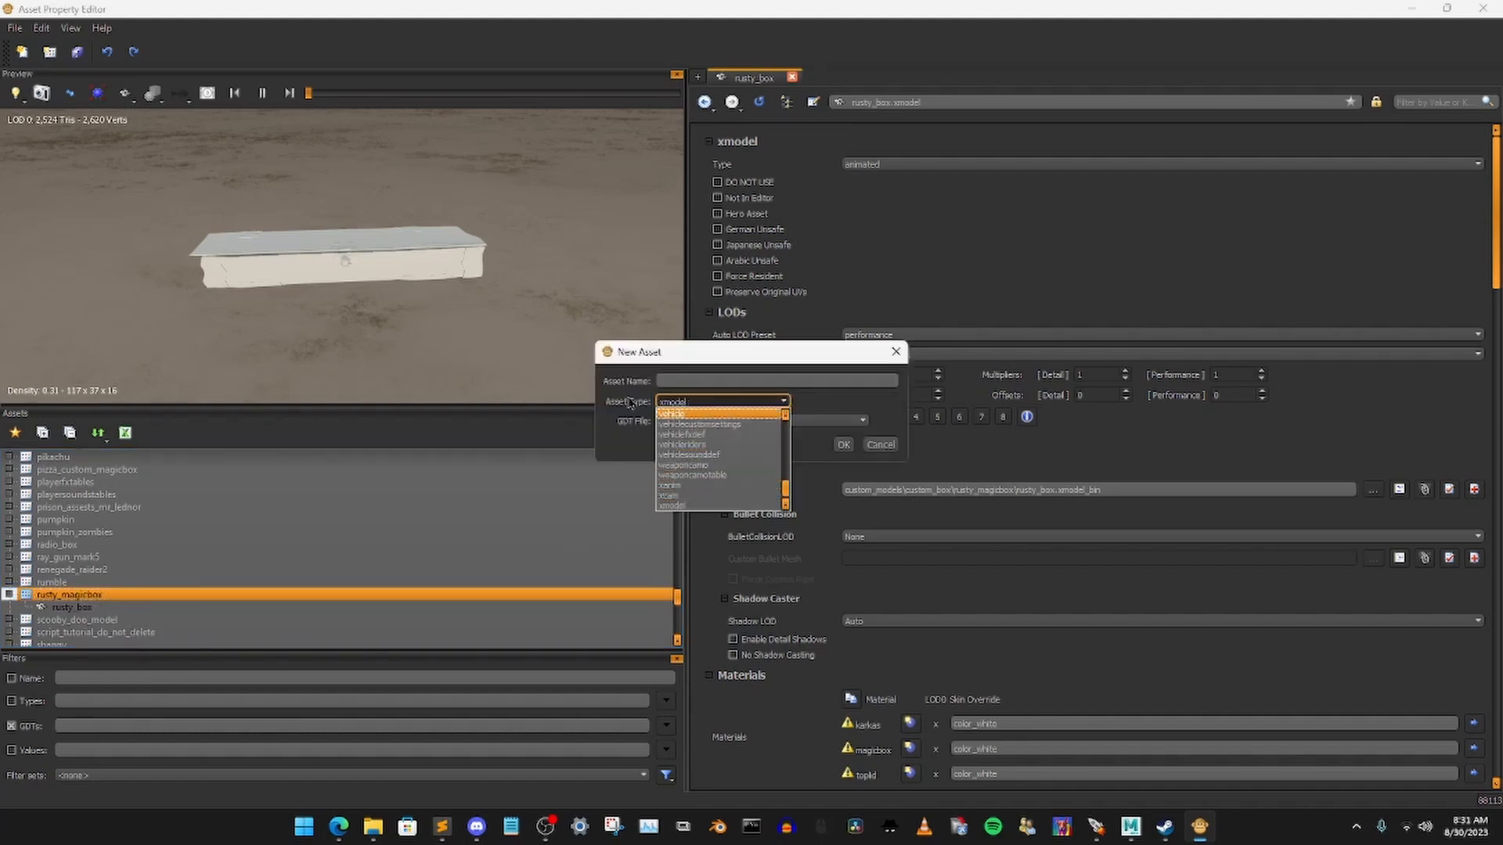
click(687, 486)
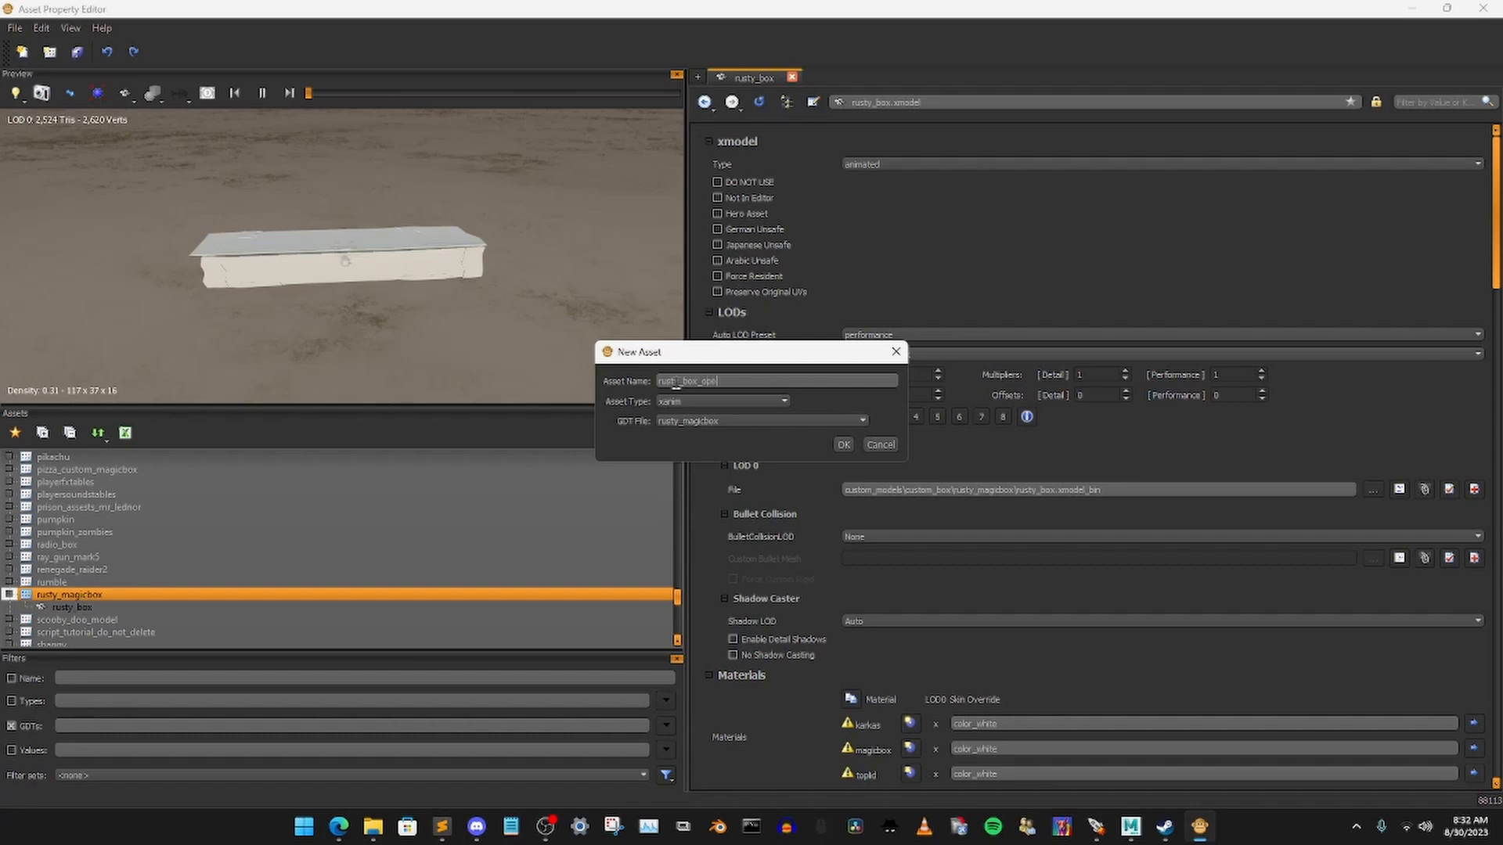
click(843, 445)
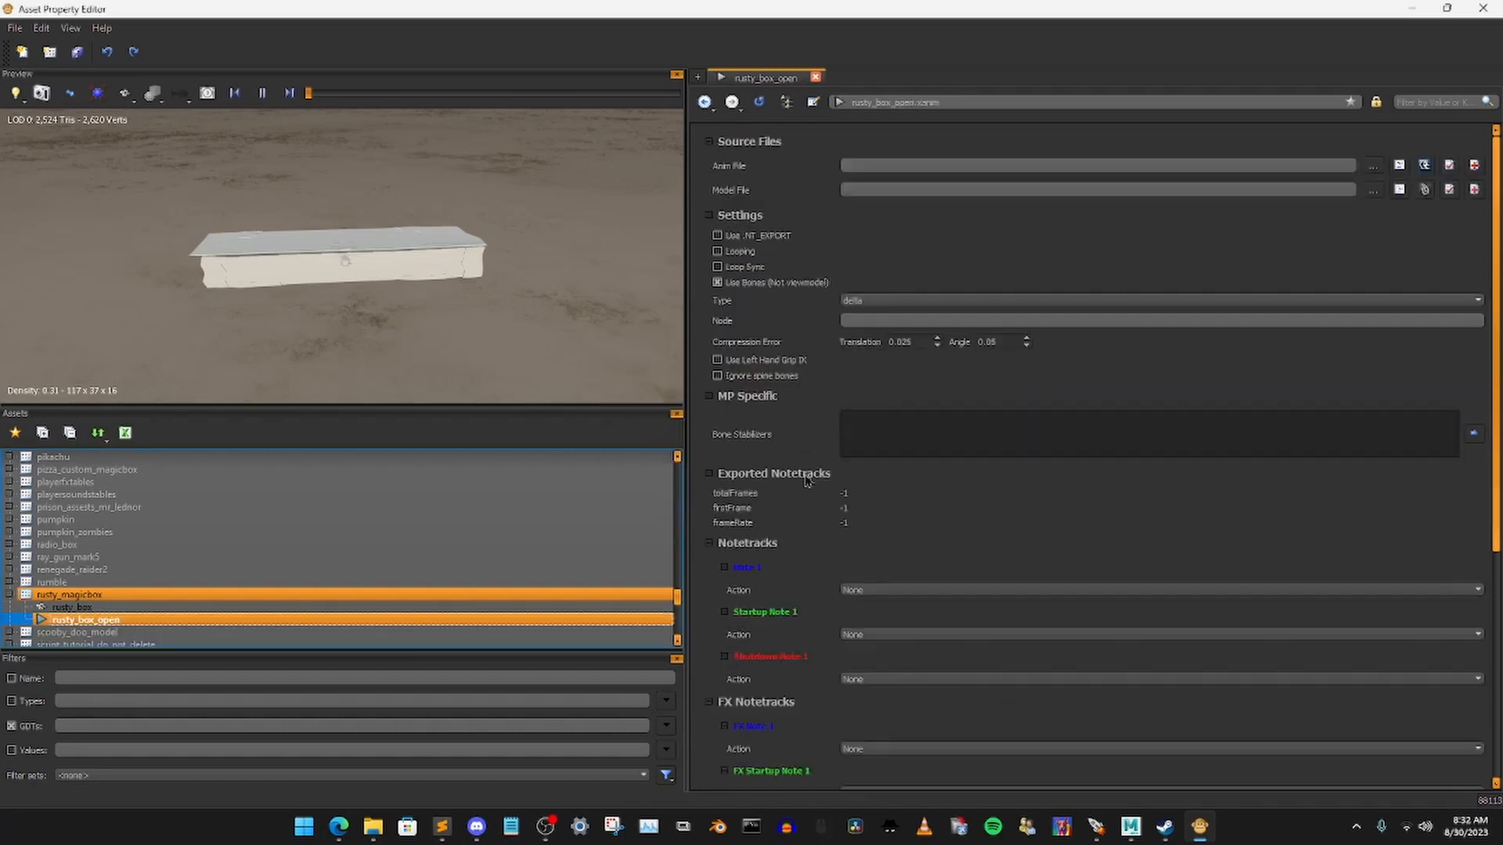
Step: Duplicate the rusty_box_open animation asset as rusty_box_close
scroll(168, 546, down, 3)
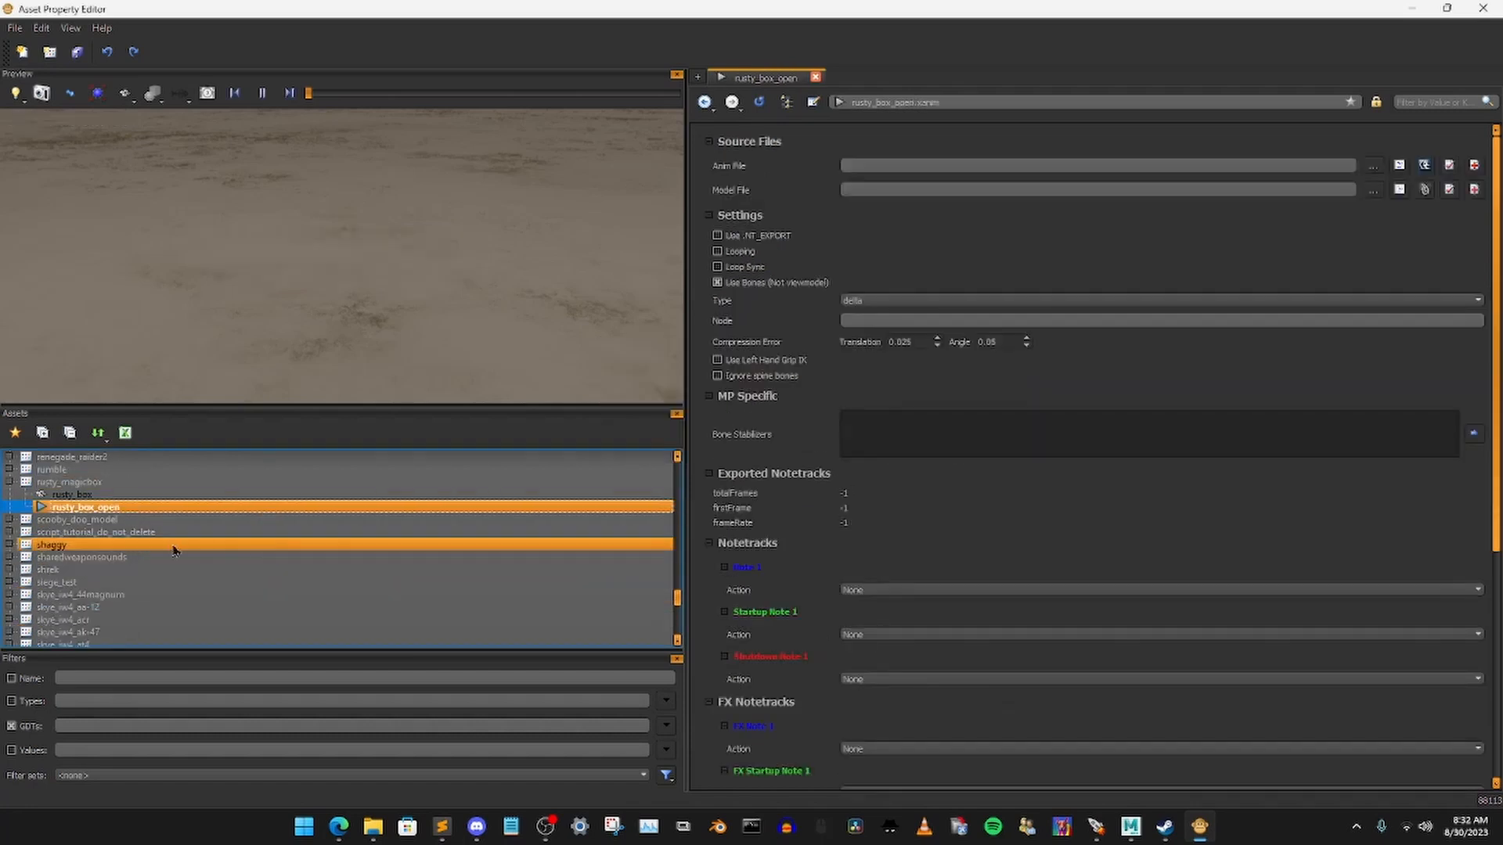
right_click(103, 513)
click(166, 562)
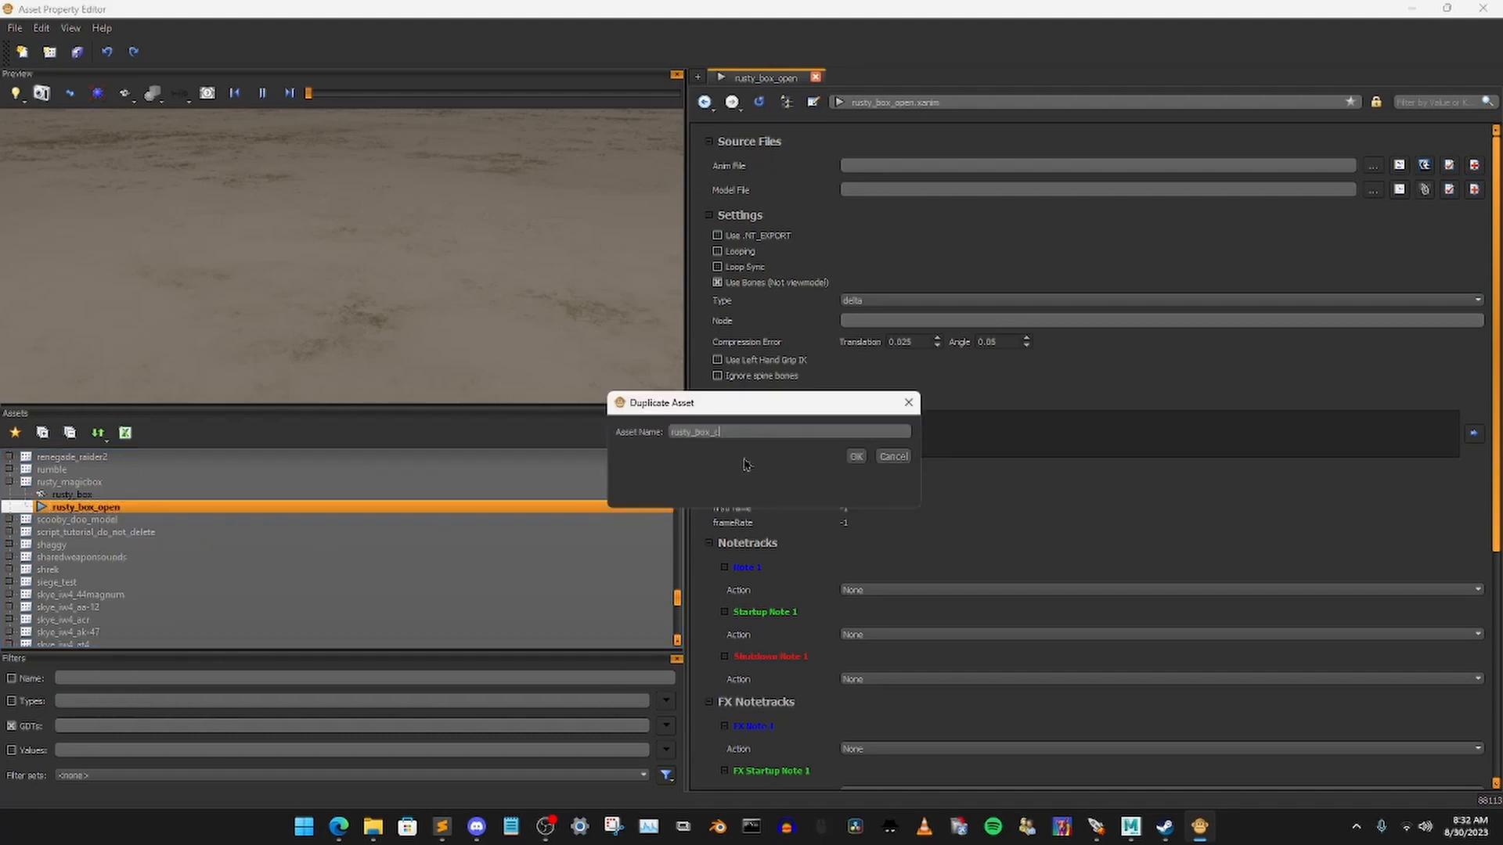
click(856, 457)
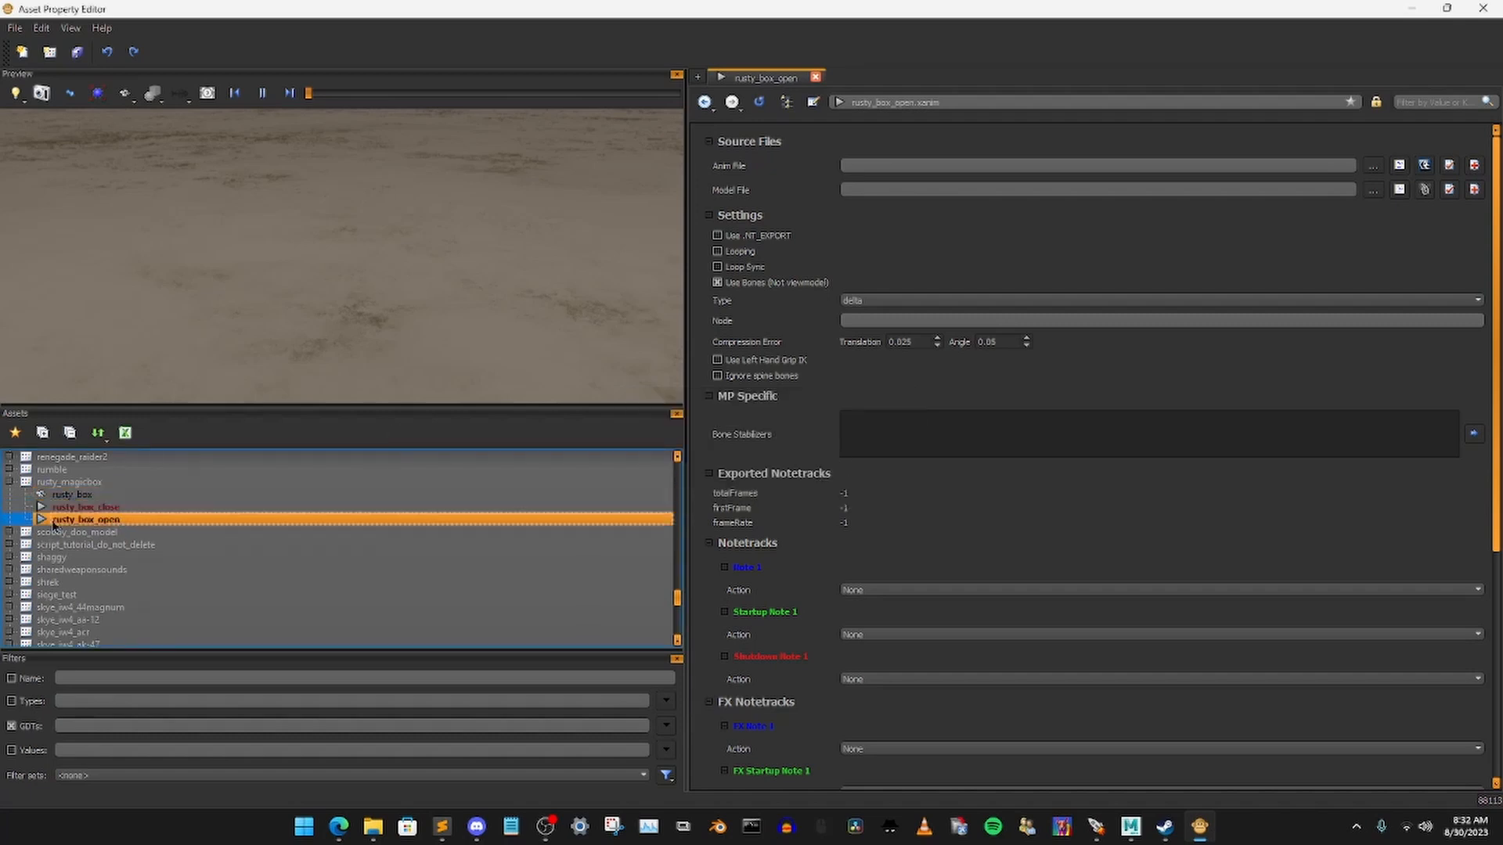
Step: Set rusty_box_open's Anim File to rusty_box_open.xanim_bin from xanim_export\custom_box\rusty_magicbox
click(337, 519)
click(1373, 165)
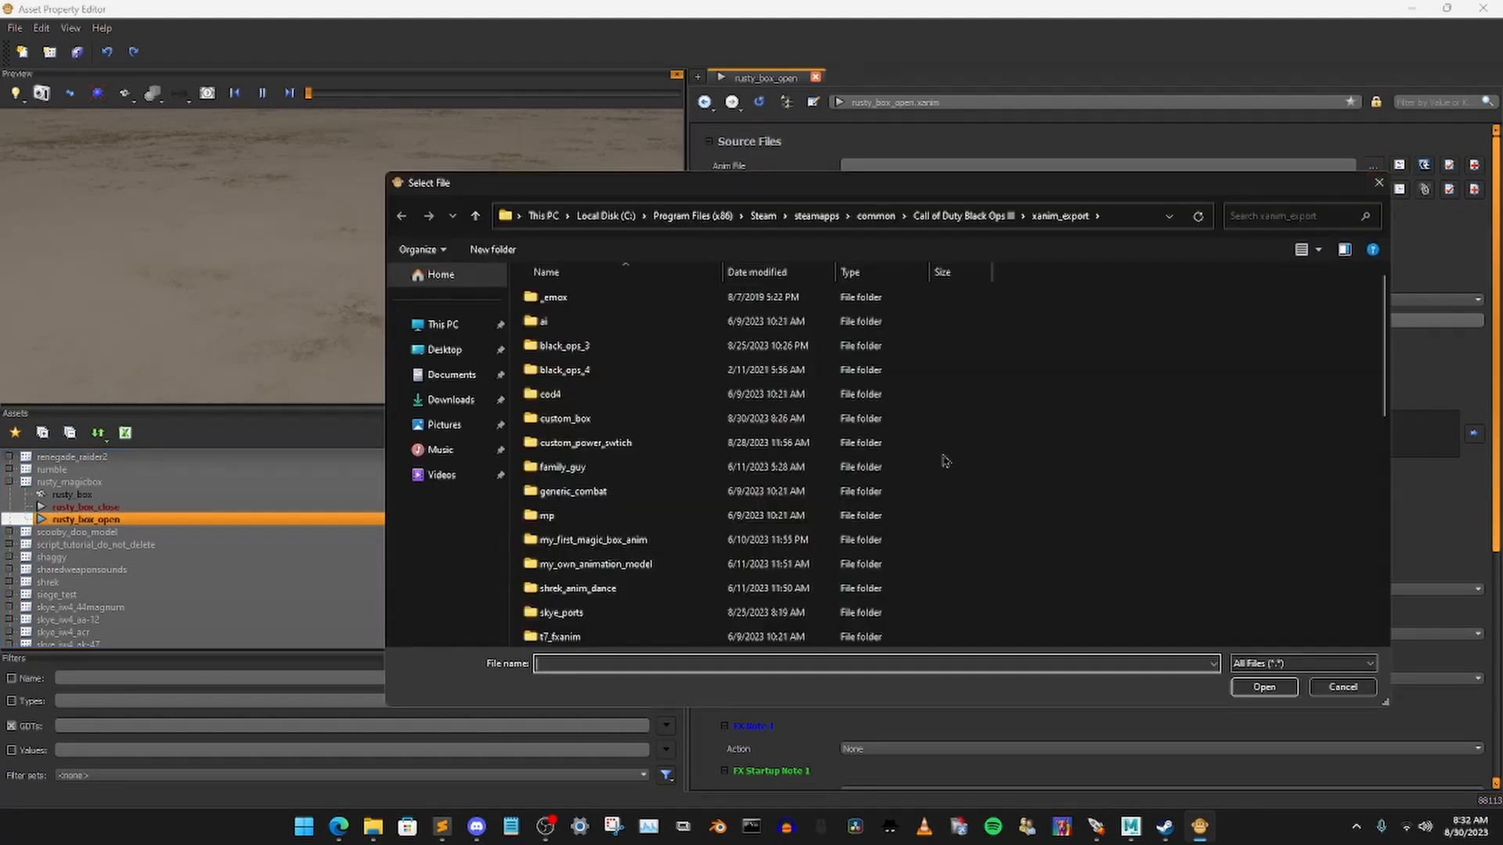
double_click(595, 419)
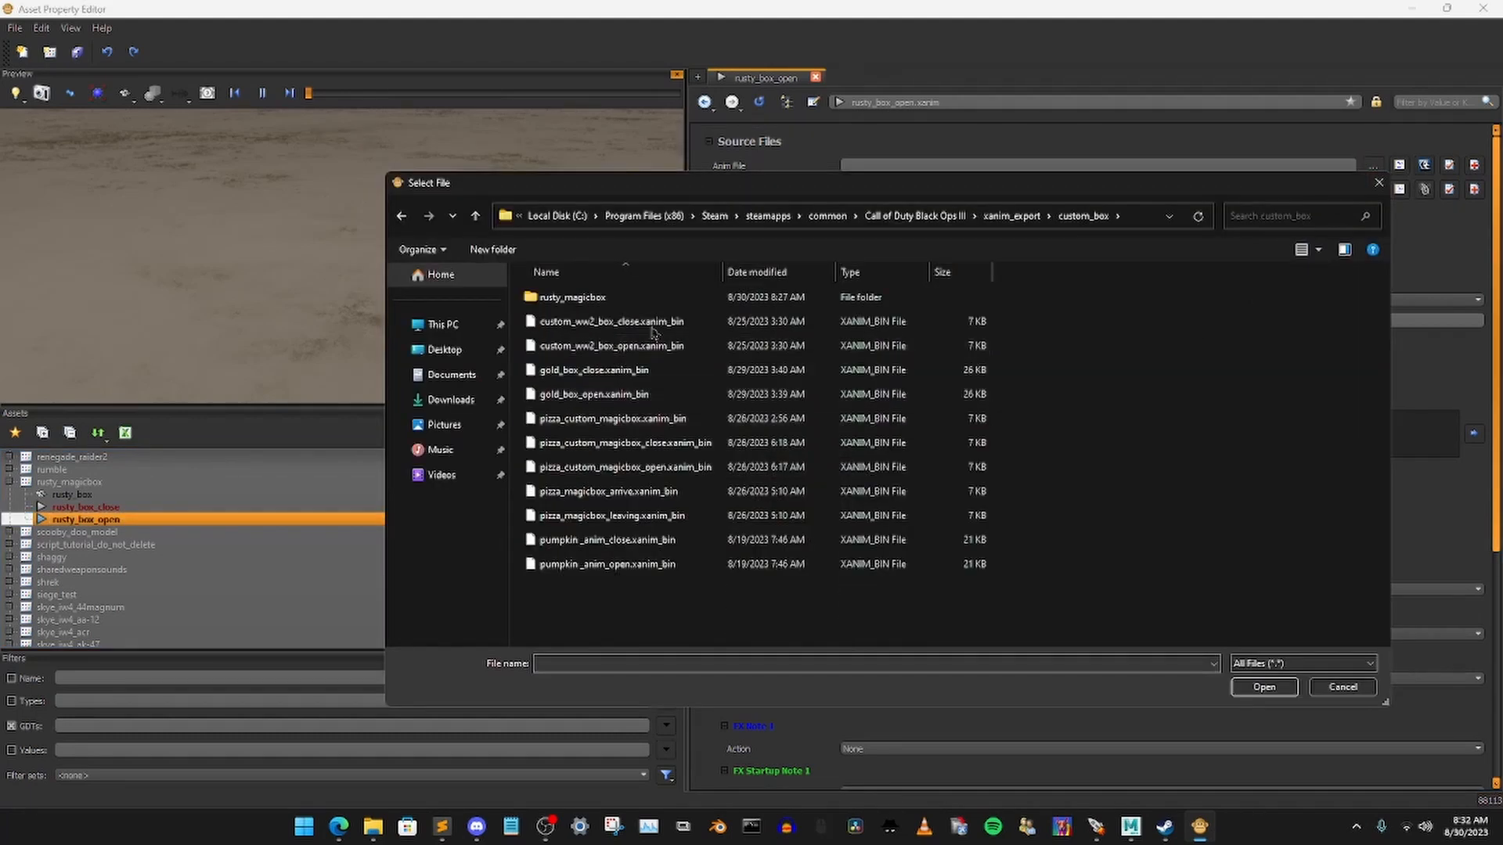
double_click(583, 299)
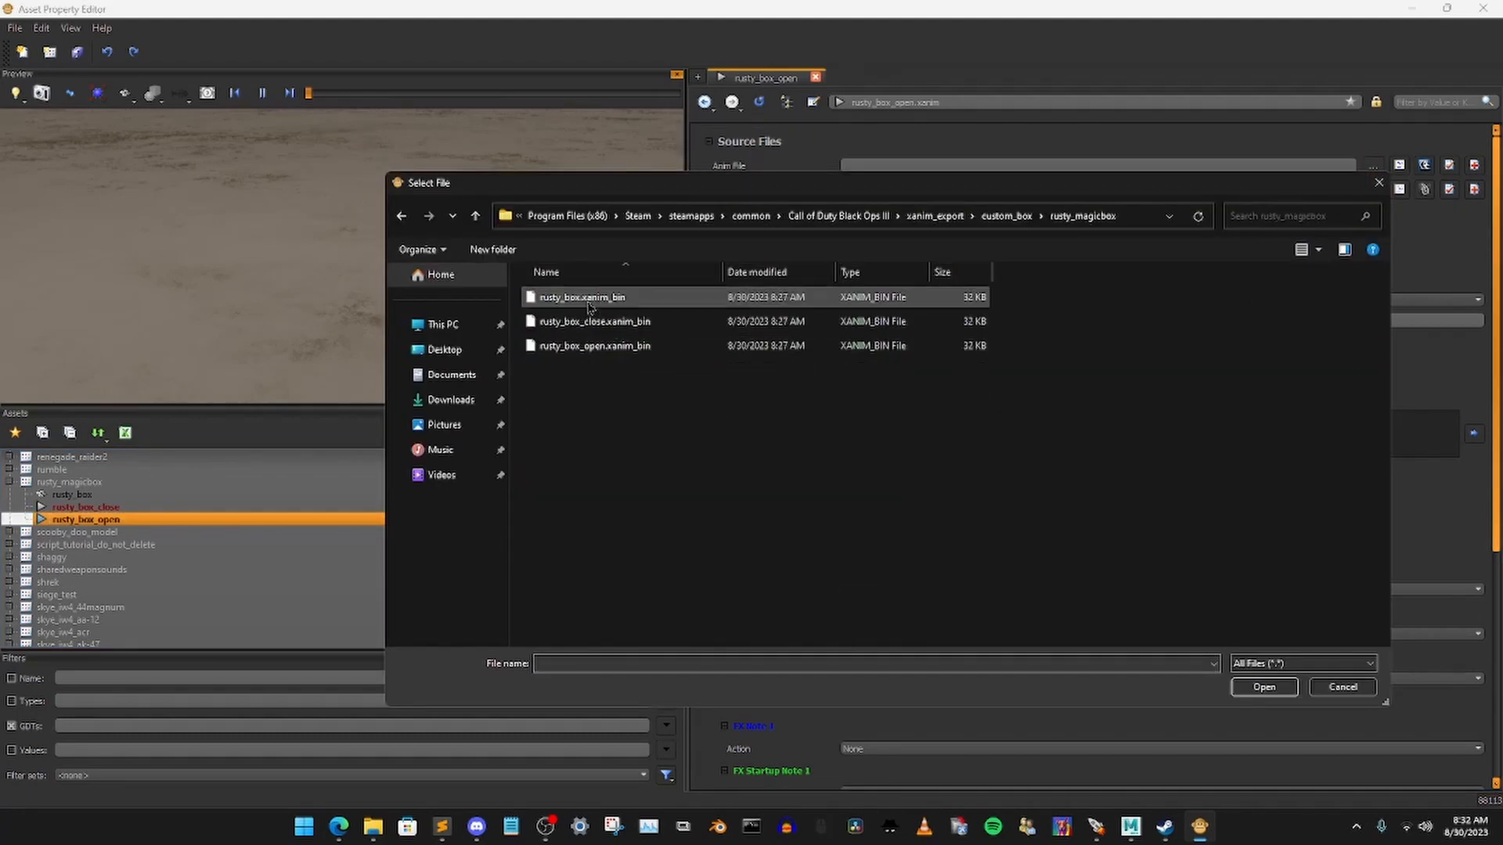
click(605, 347)
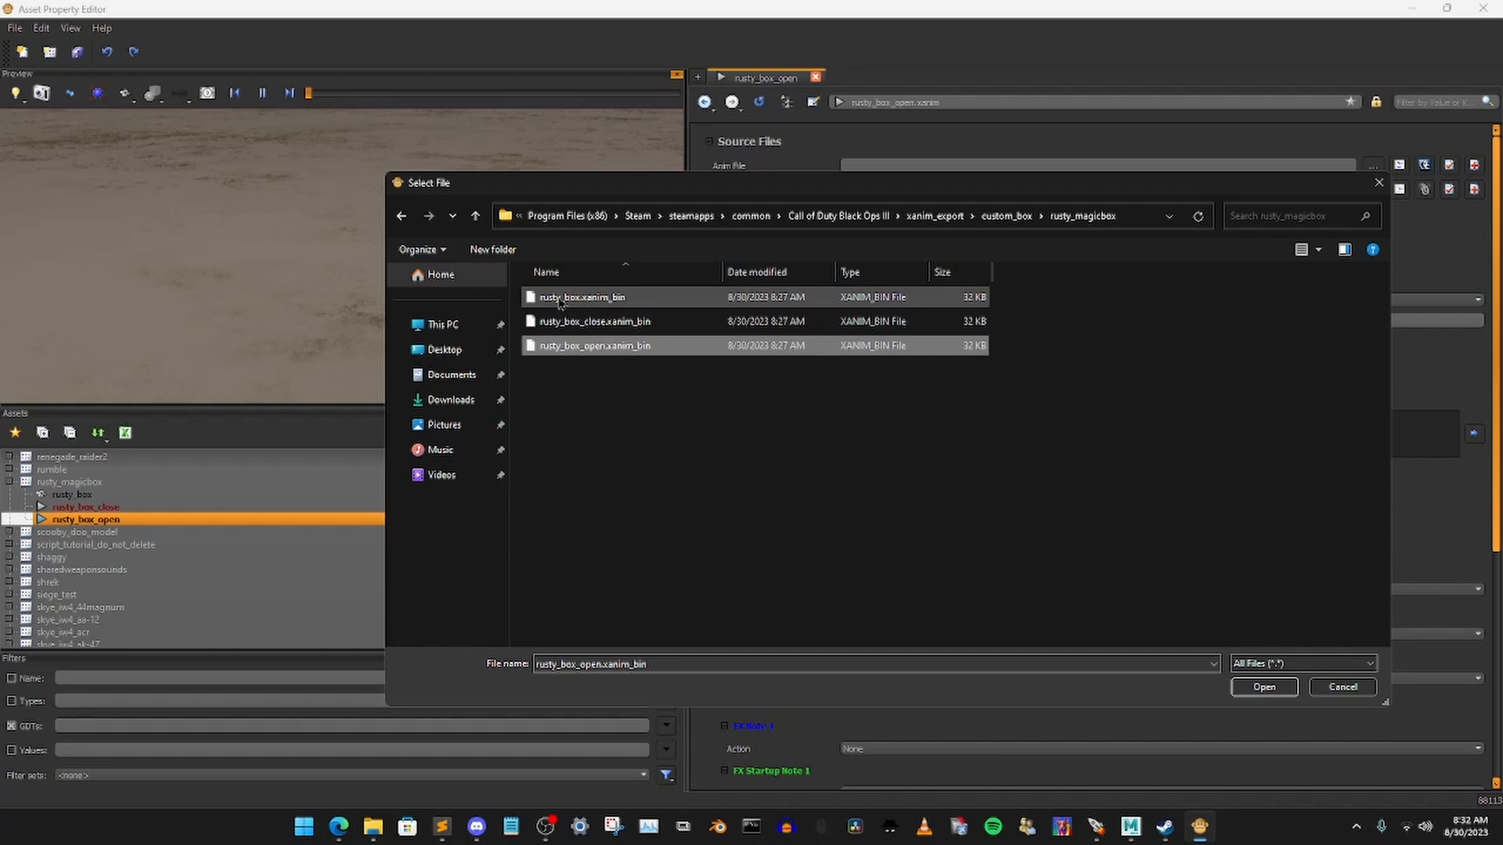
click(1258, 690)
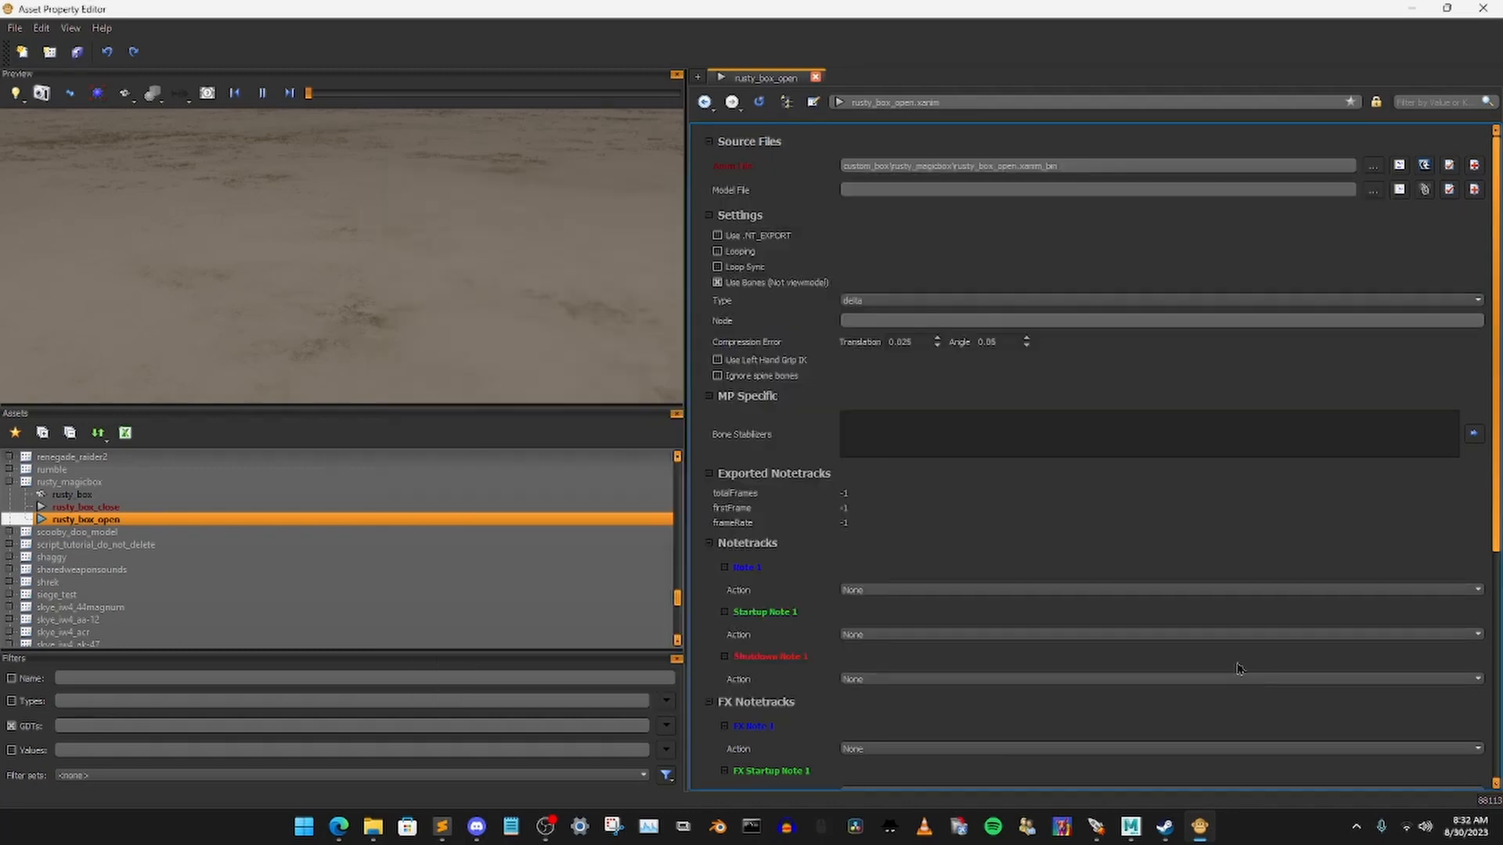
Step: Set rusty_box_open's Model File to rusty_box.xmodel_bin from model_export\custom_models\custom_box\rusty_magicbox
click(1373, 189)
scroll(699, 545, down, 3)
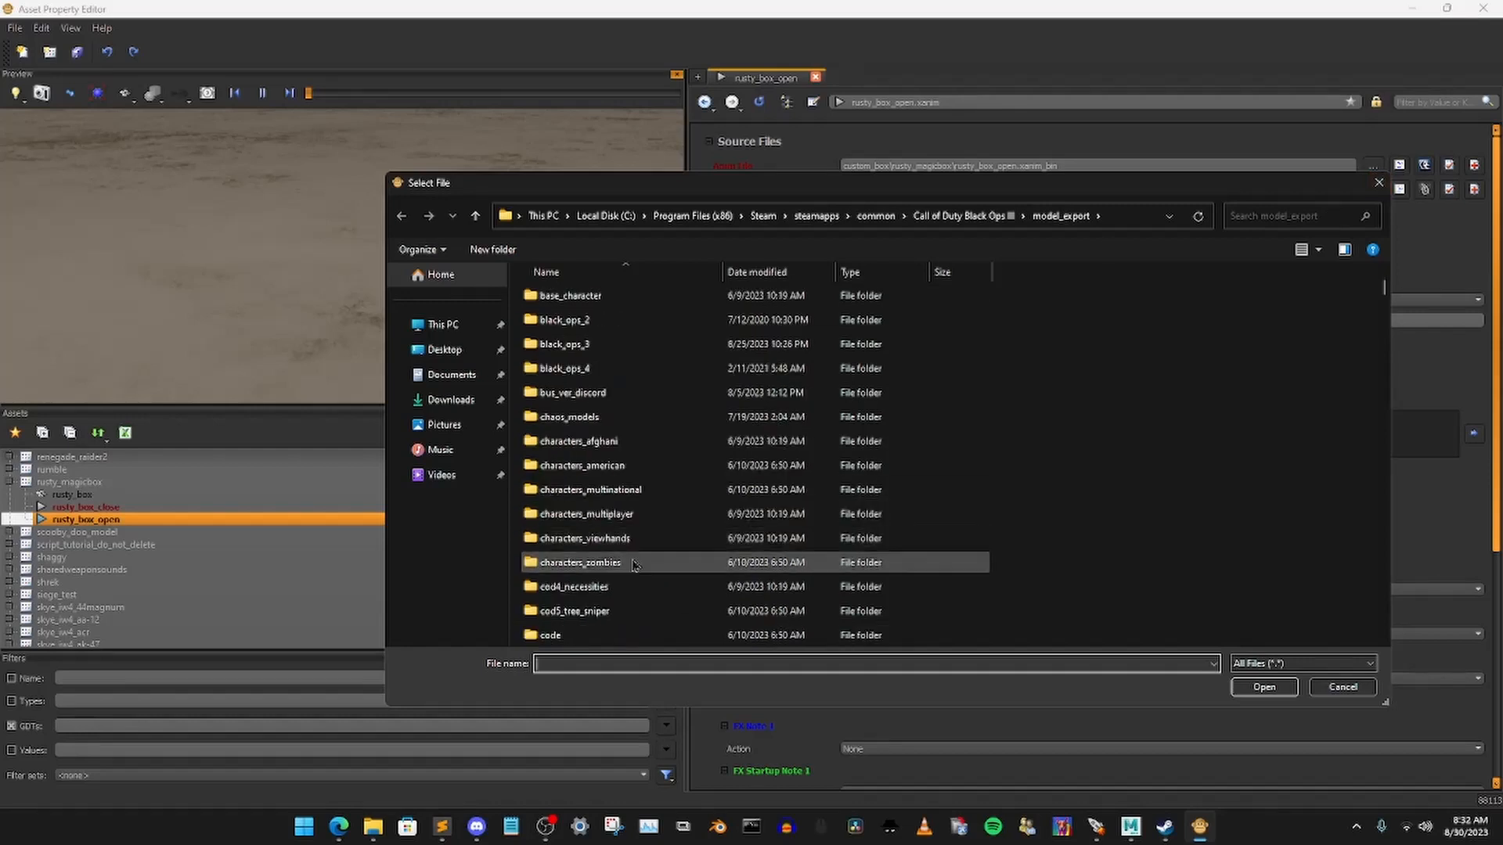
double_click(620, 613)
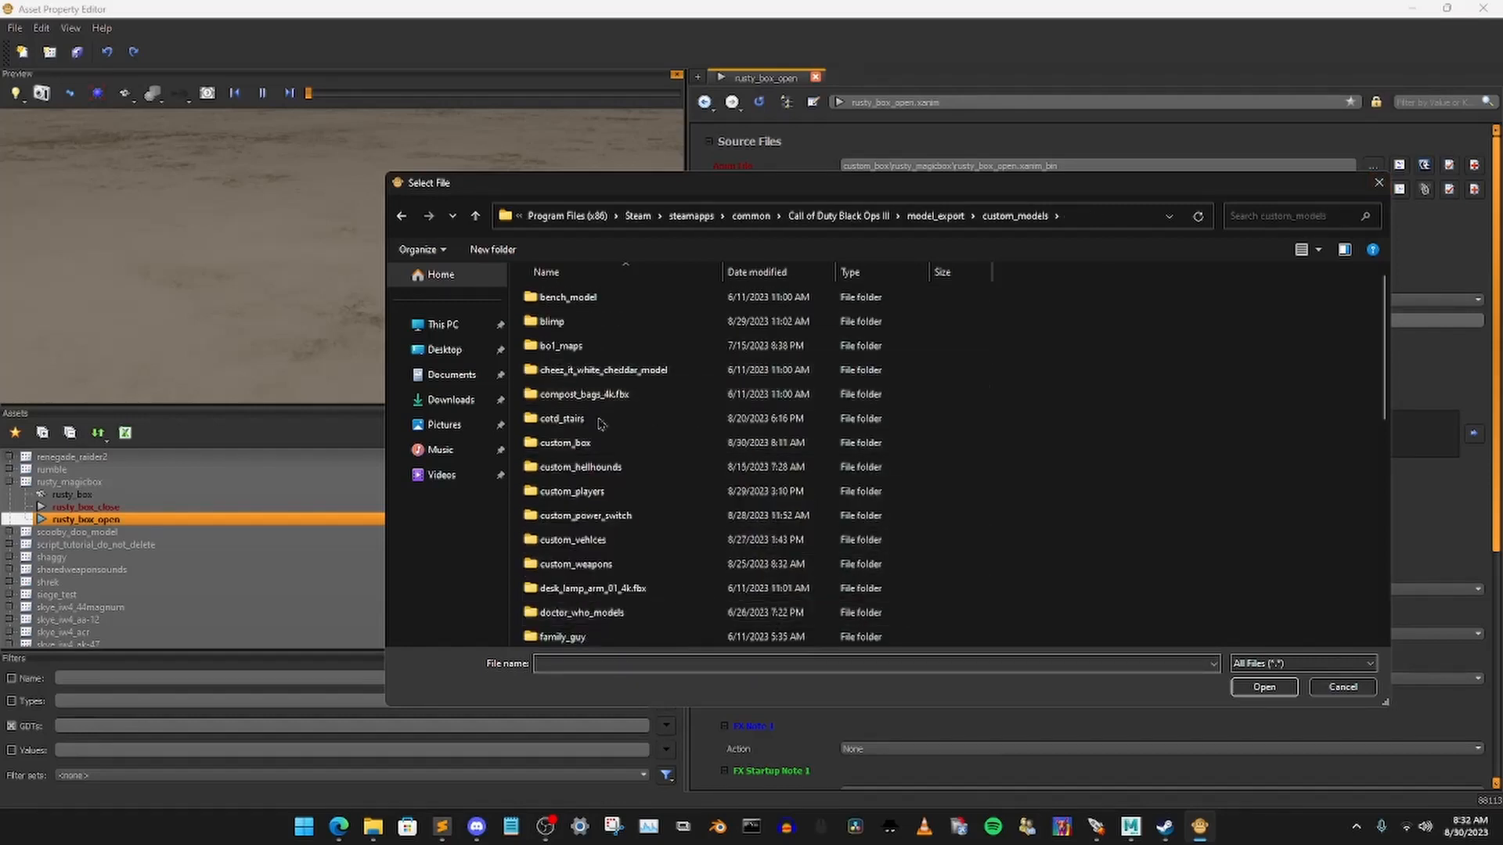
double_click(578, 444)
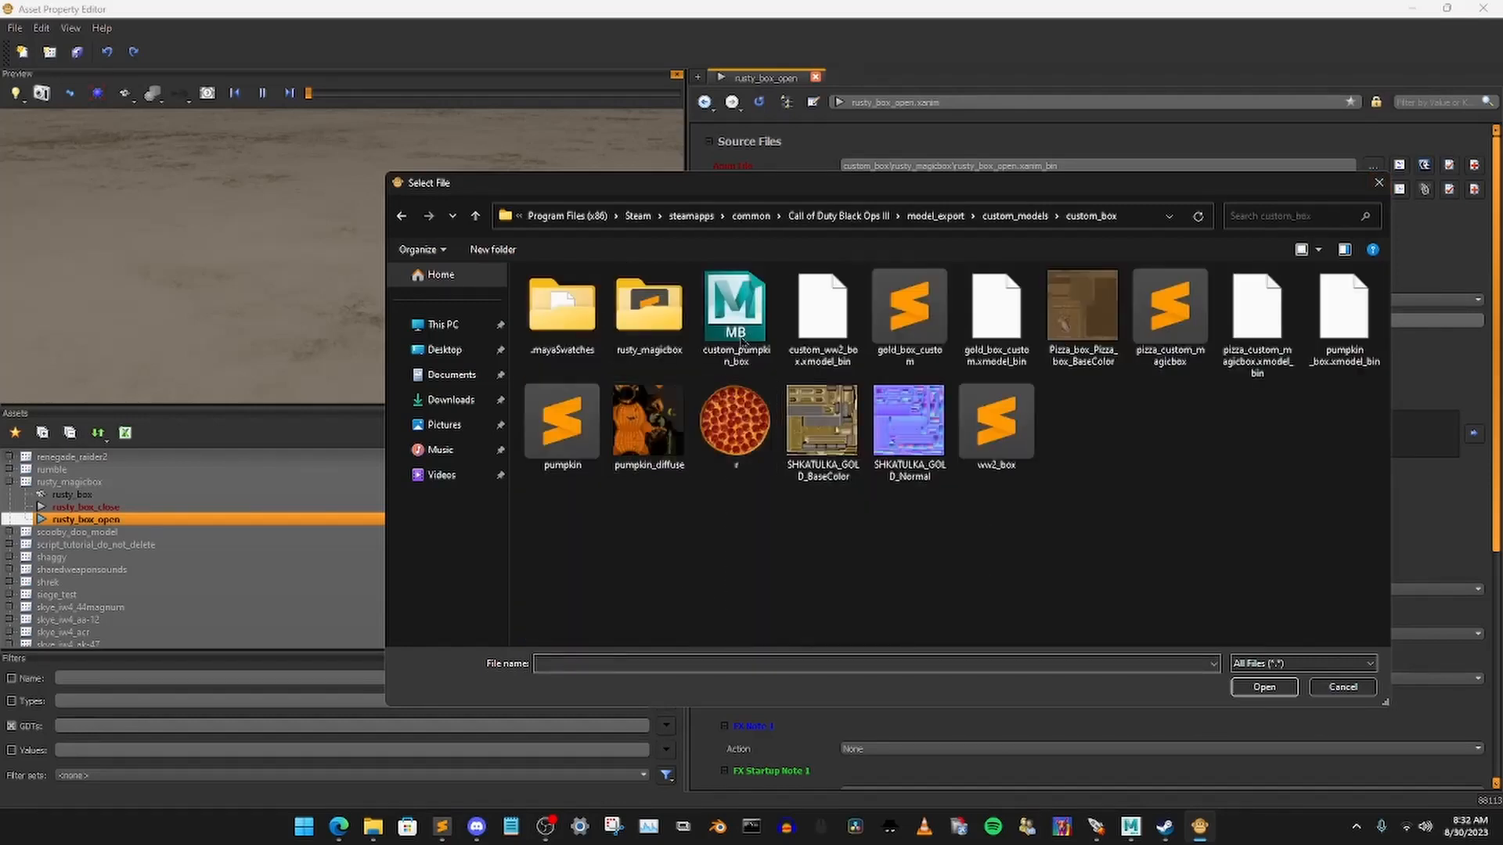
double_click(635, 322)
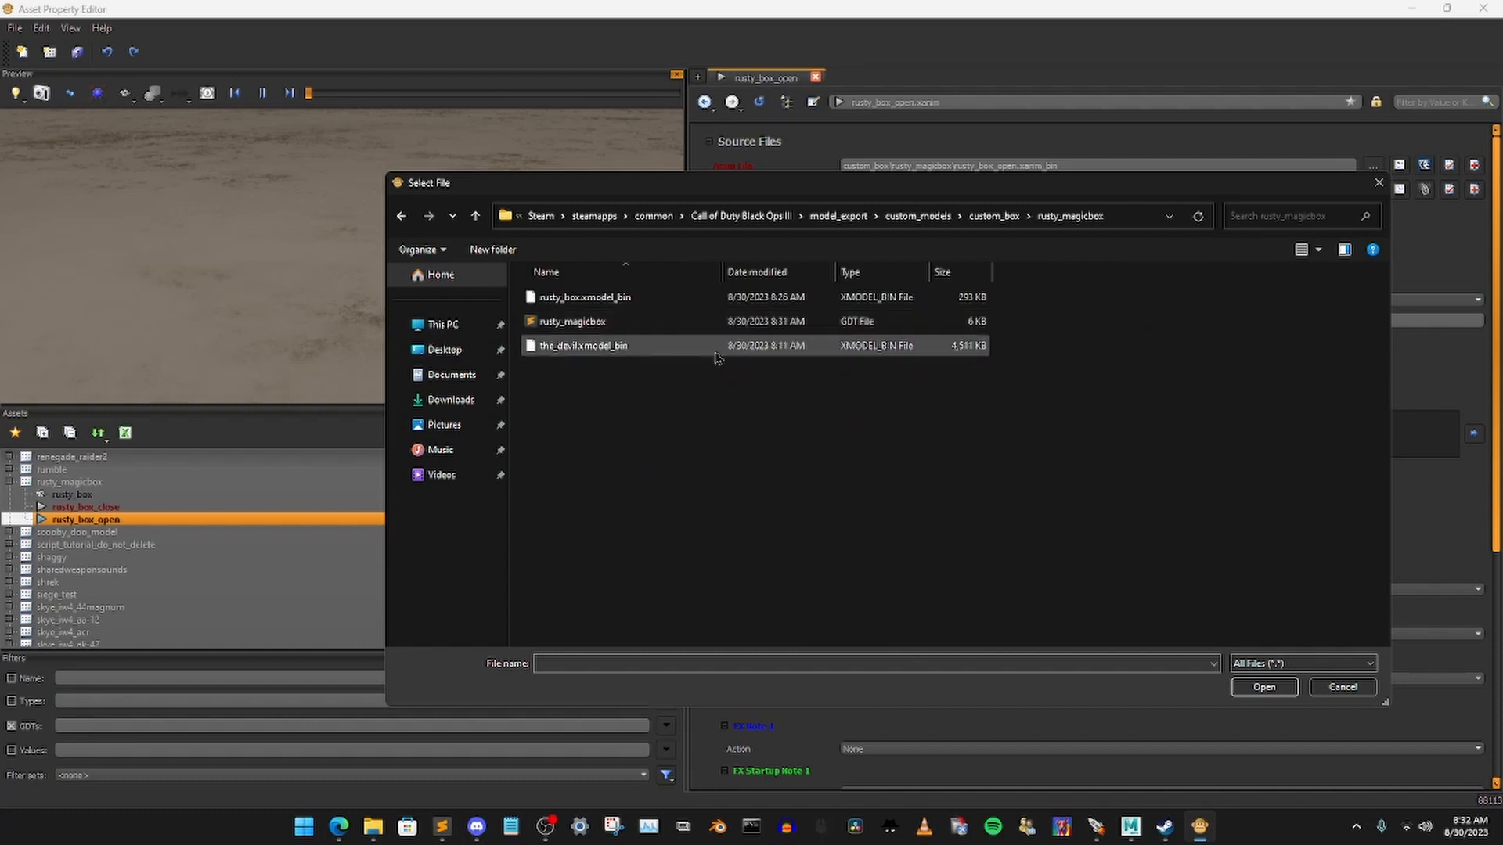
click(600, 299)
click(1264, 688)
Step: Set rusty_box_open's AssetViewer preview model to rusty_box, and save the asset changes
scroll(1072, 470, down, 5)
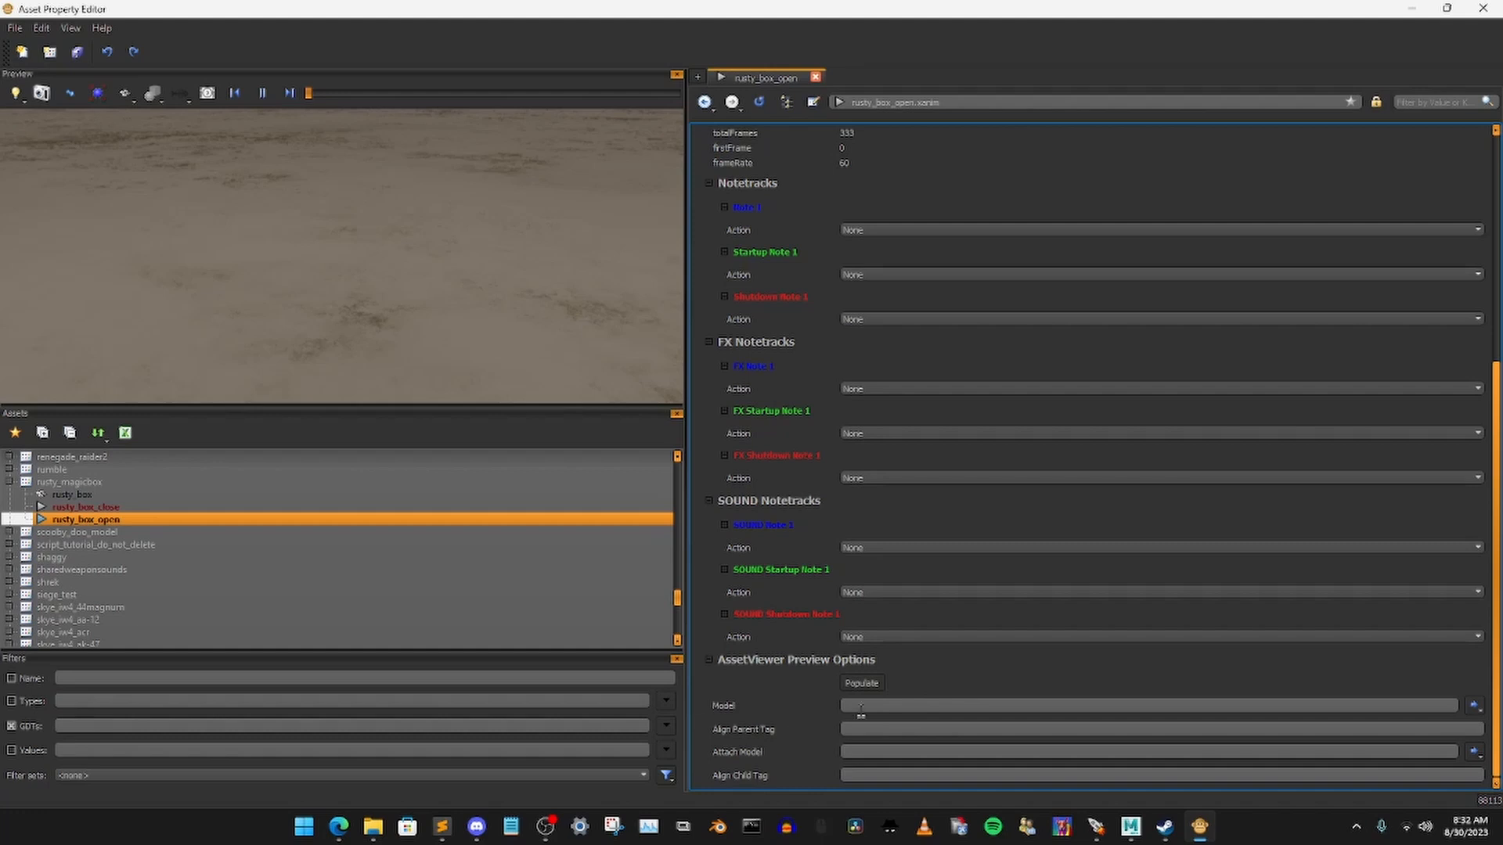
click(861, 706)
text(rusty)
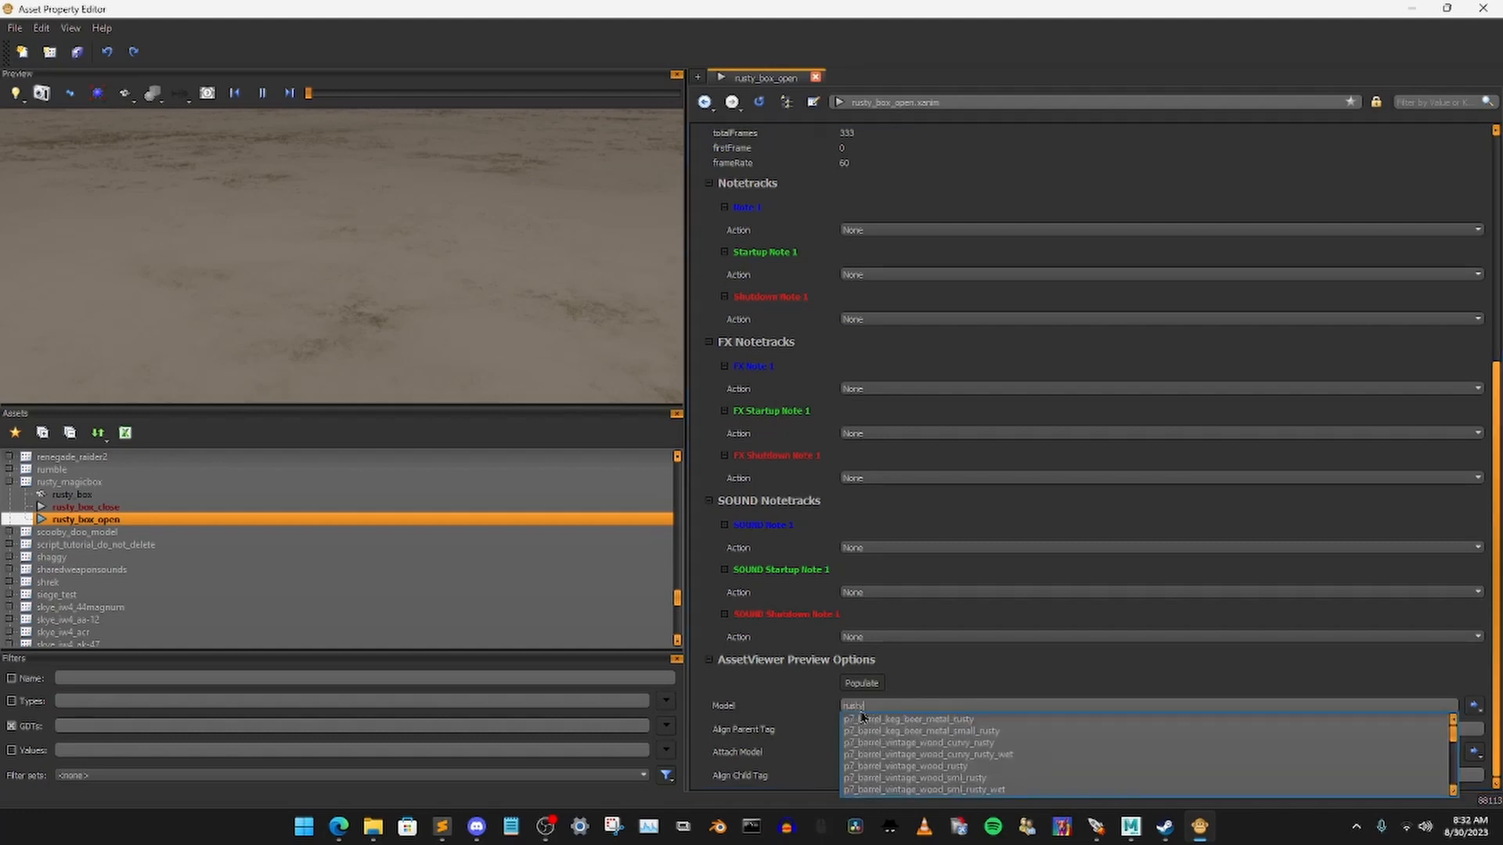
text(_box)
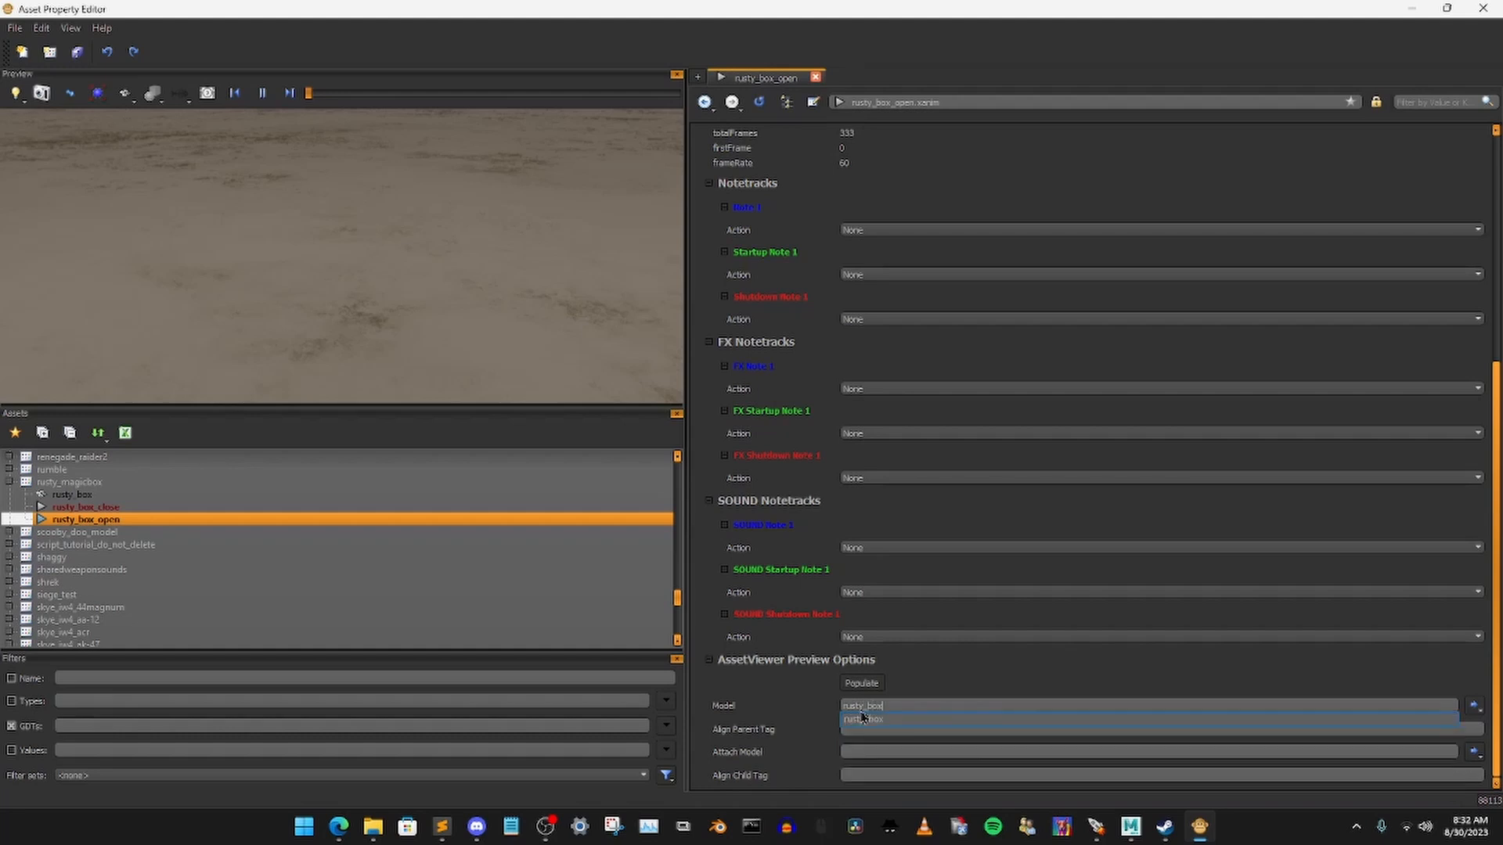
click(896, 722)
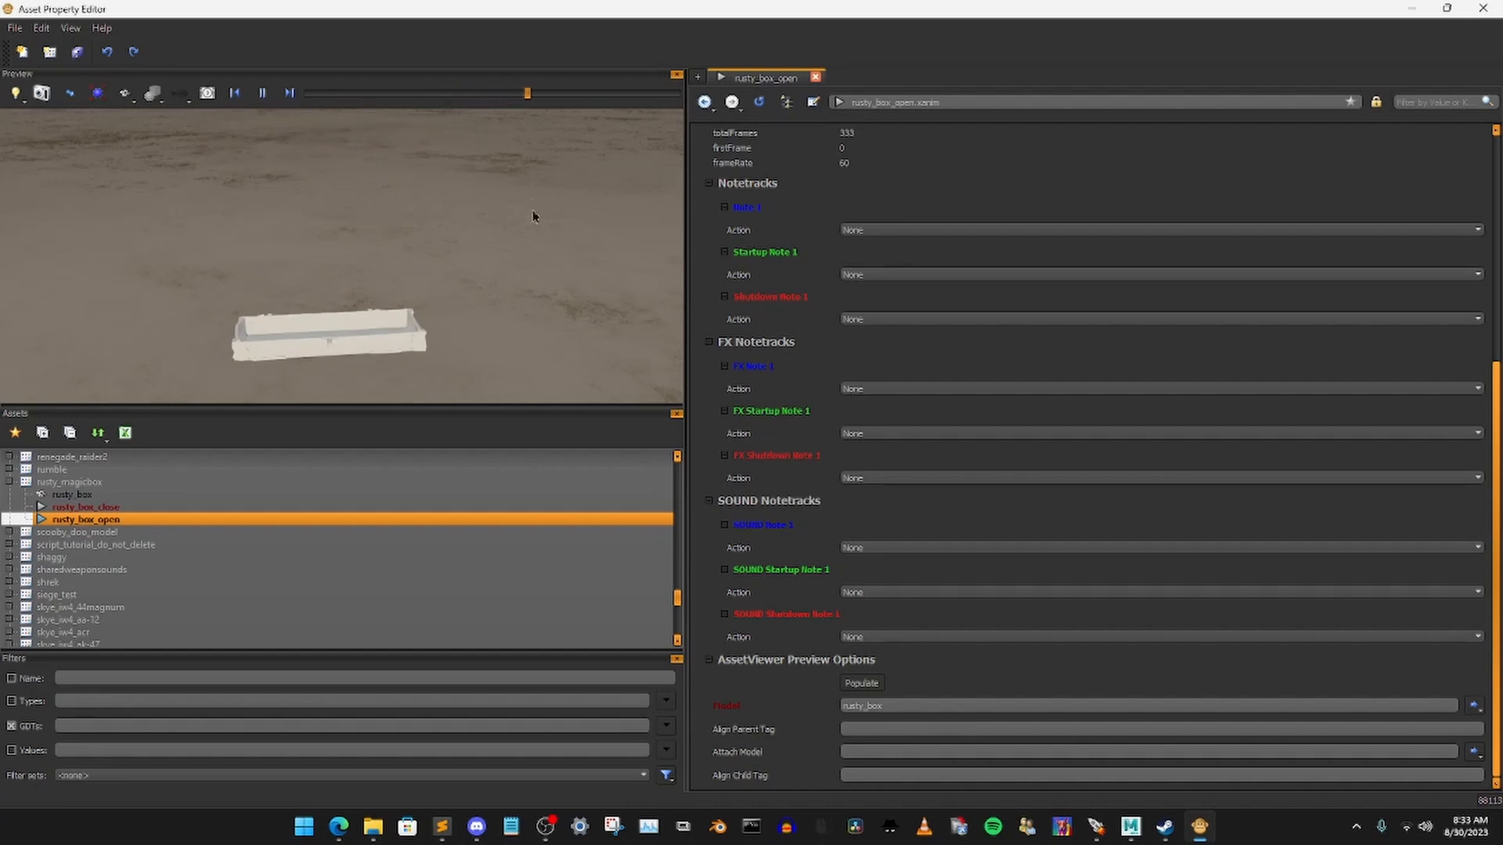
click(265, 95)
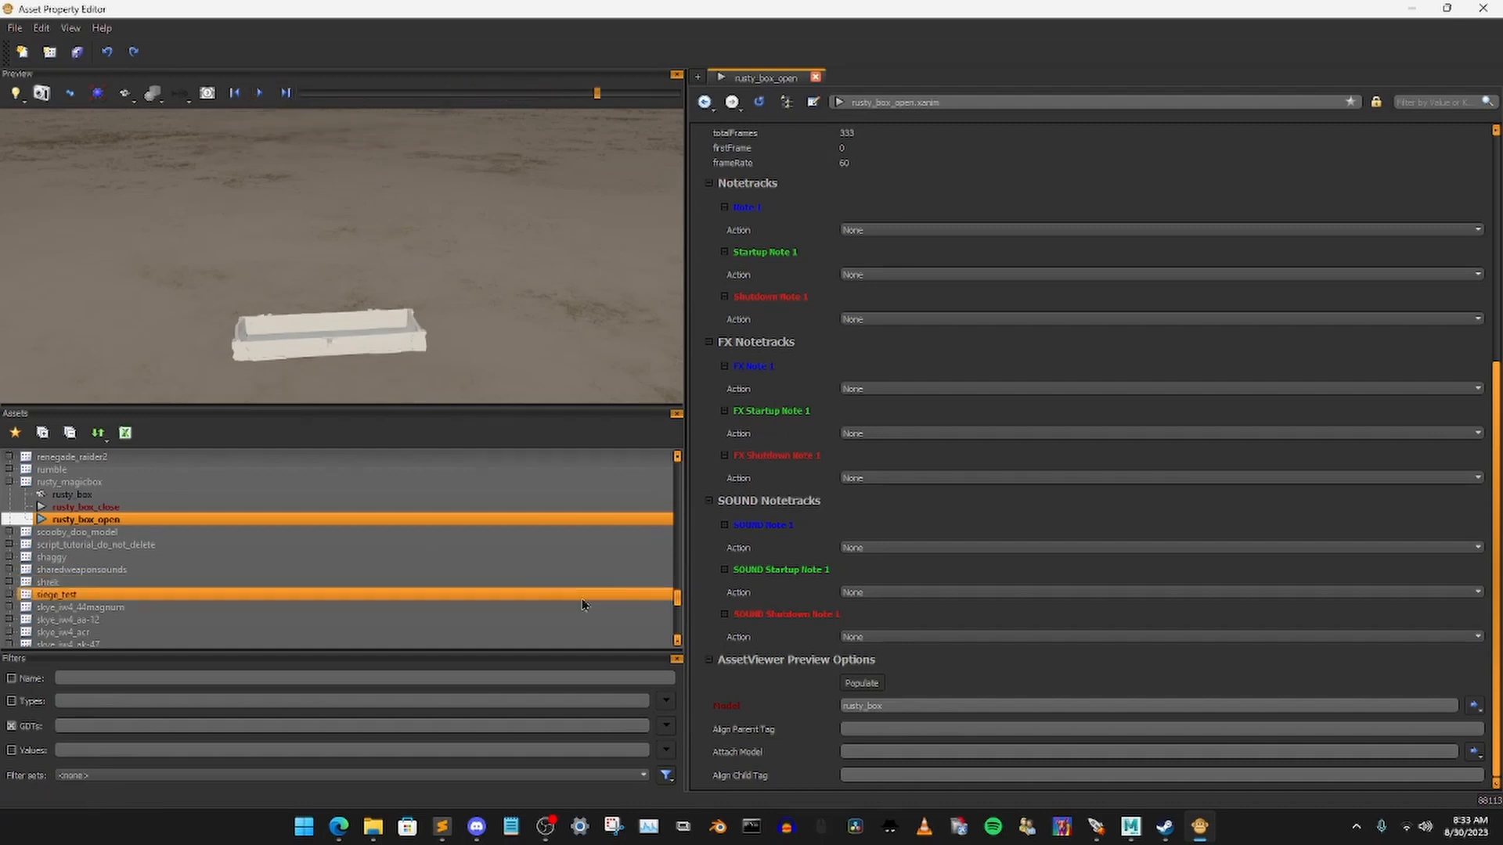
key(ctrl+s)
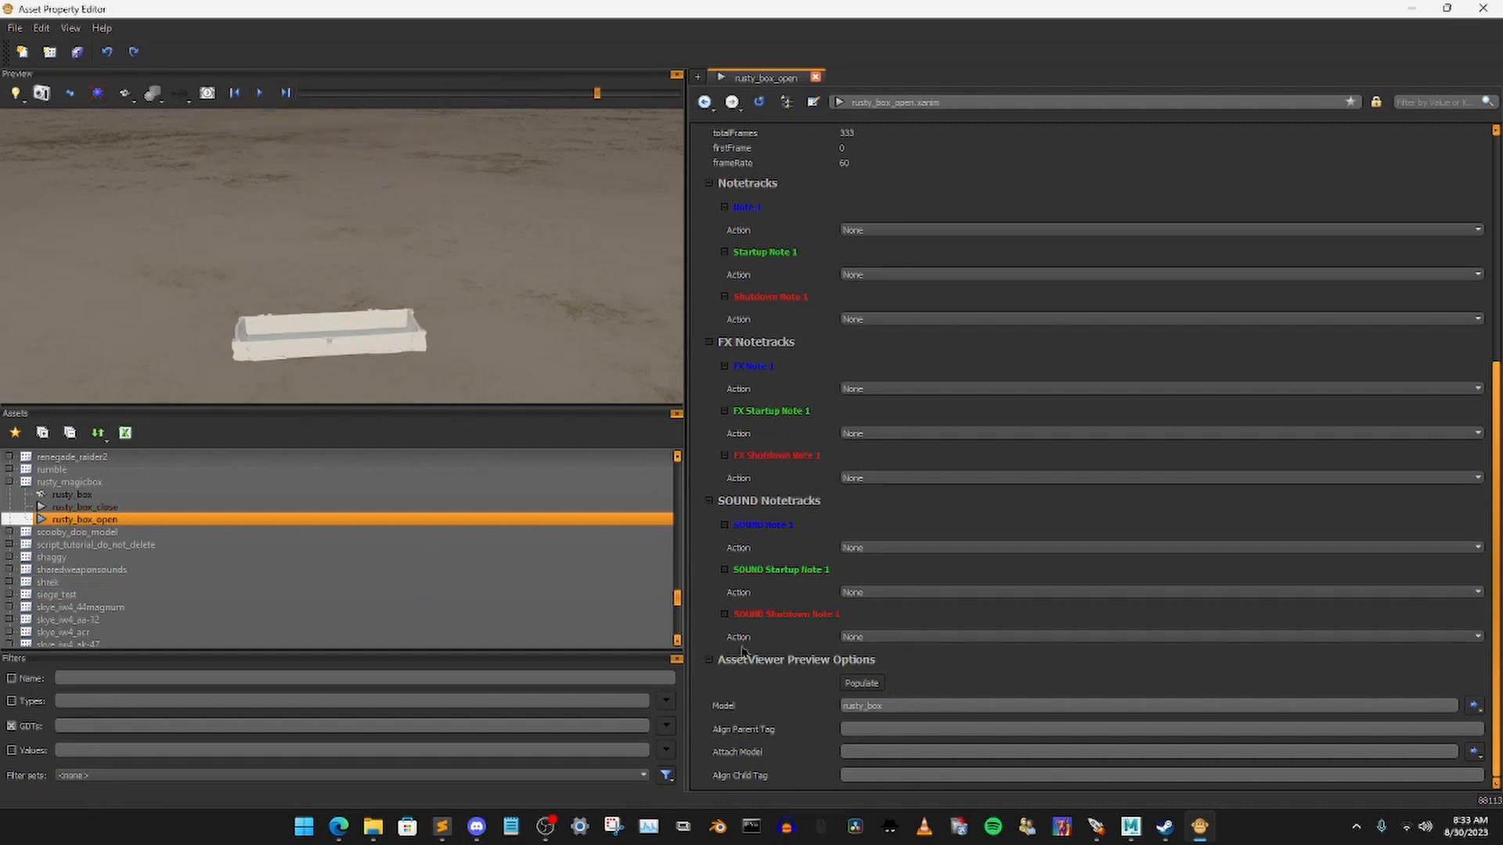
Step: Copy rusty_box_open's Model File path into the Model File of rusty_box_close
click(133, 507)
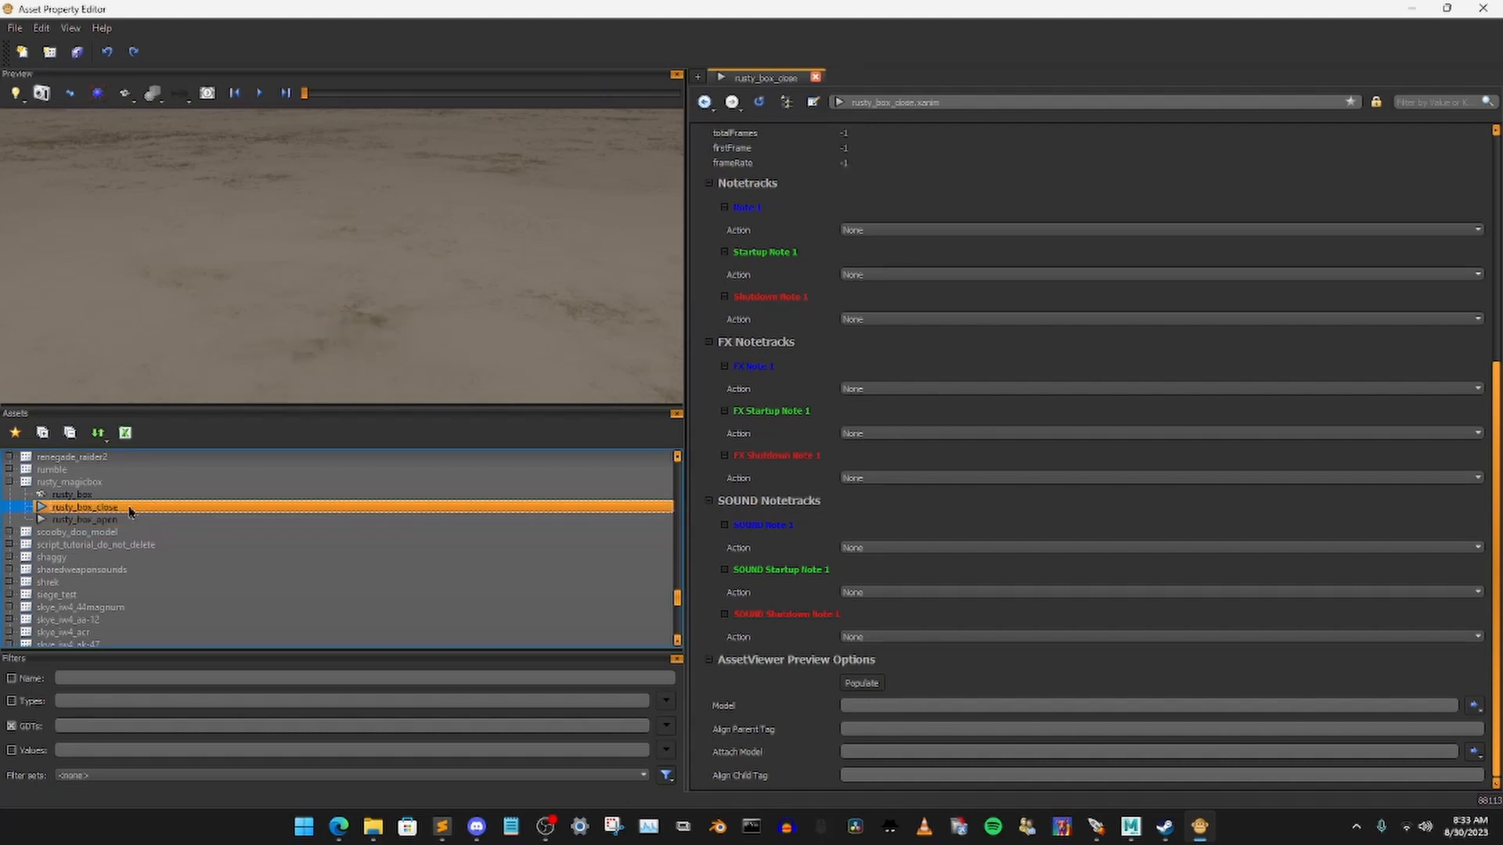
click(130, 519)
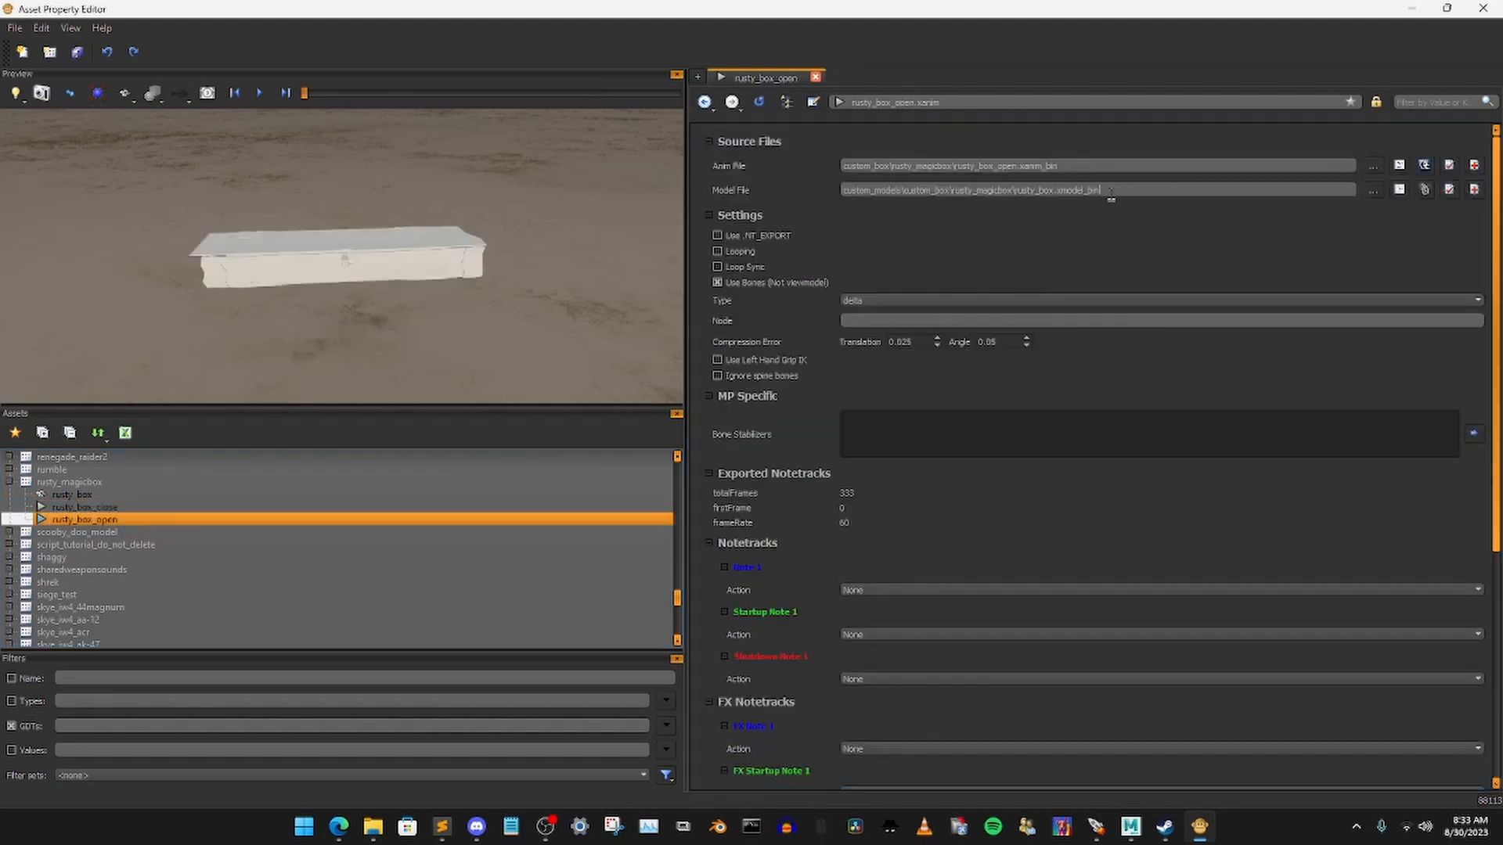
drag(1131, 194, 820, 202)
key(ctrl+c)
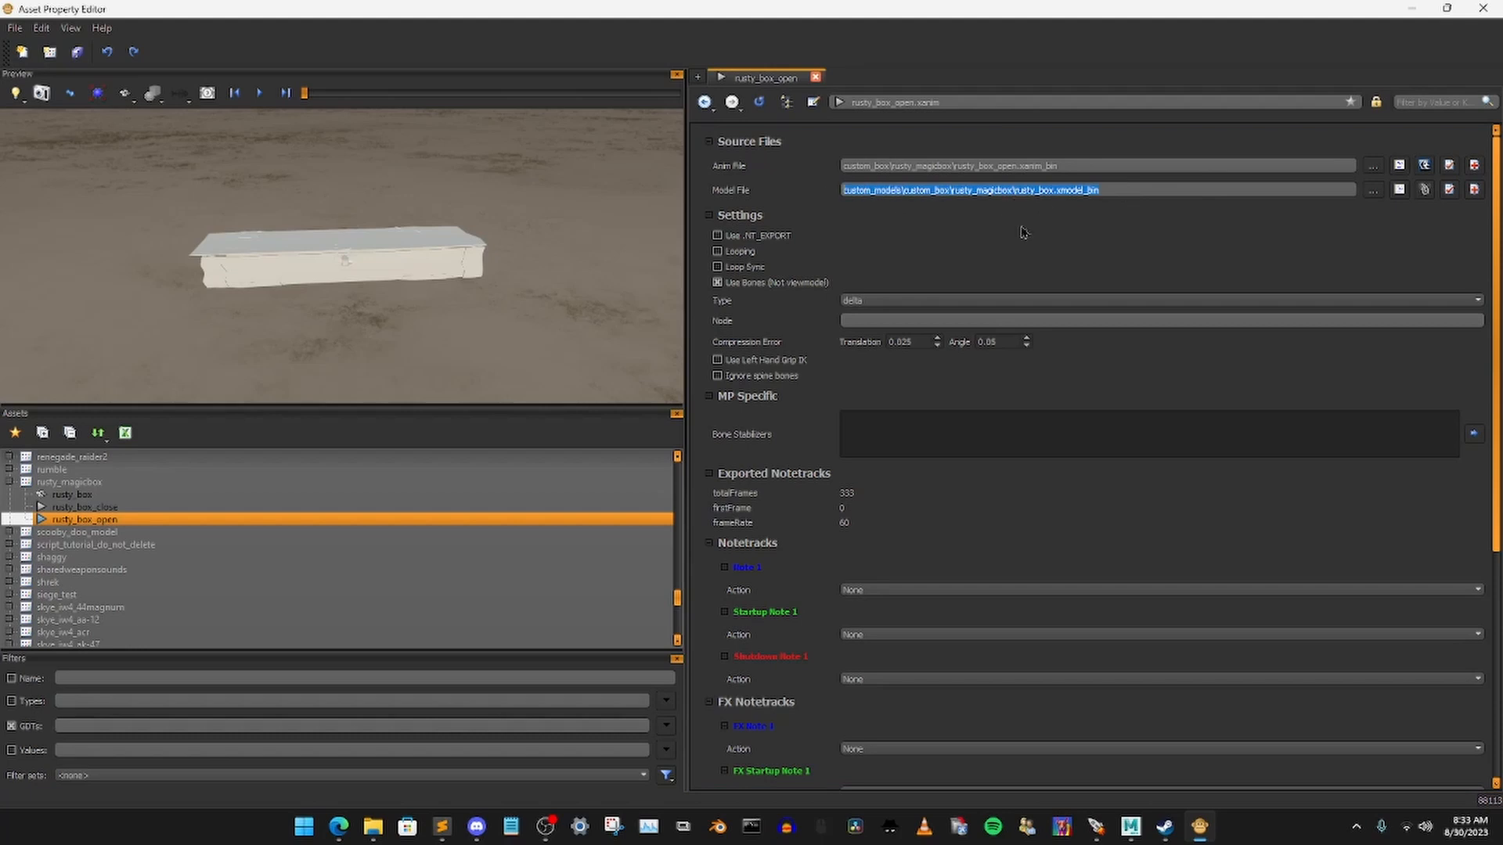
click(119, 507)
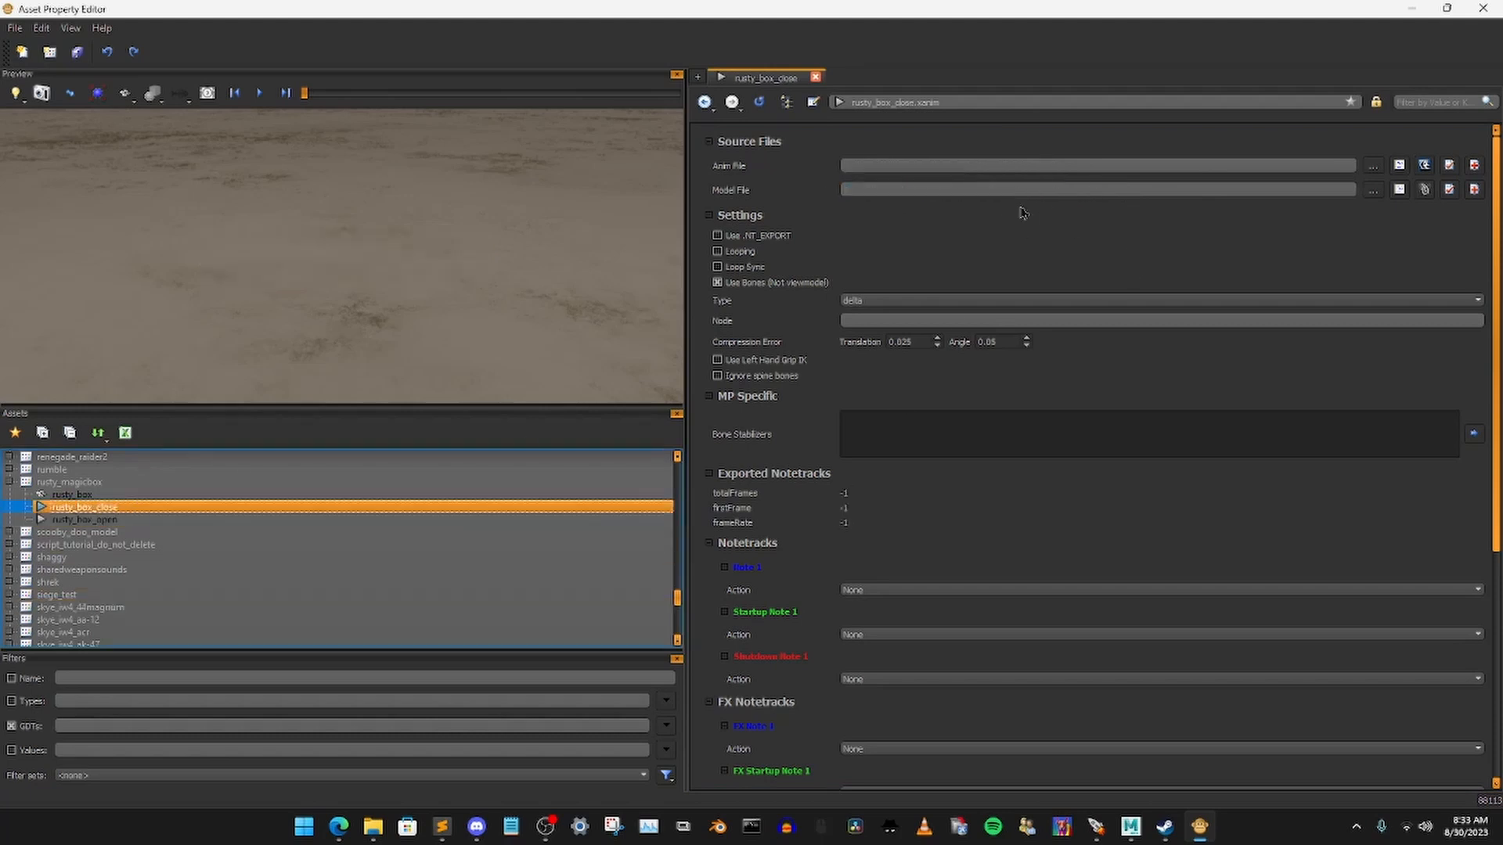
click(978, 194)
key(ctrl+v)
Step: Set rusty_box_close's AssetViewer preview model to rusty_box
scroll(973, 430, down, 5)
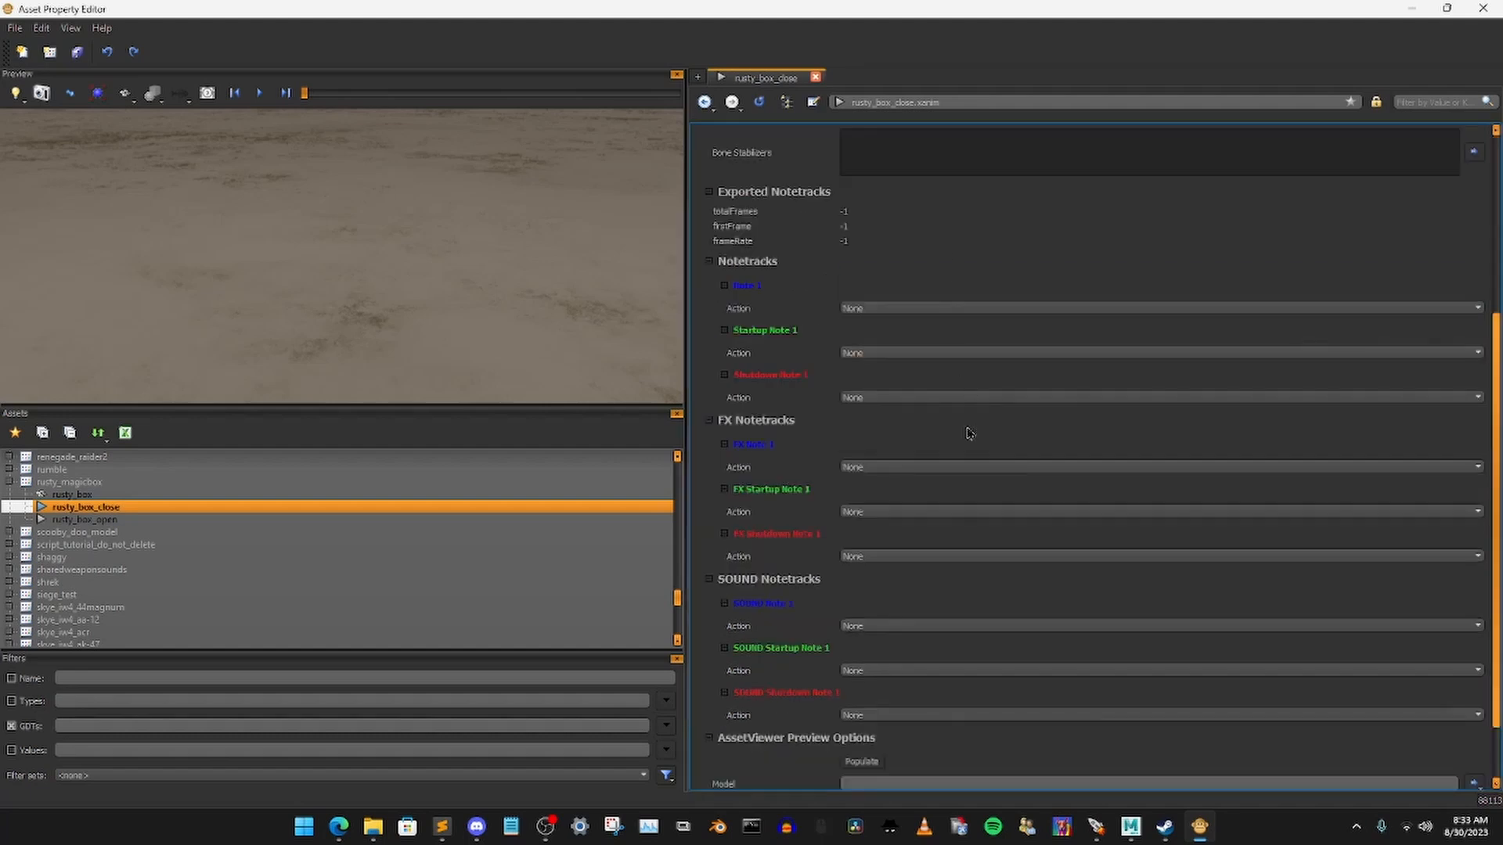
click(864, 707)
text(rutsy)
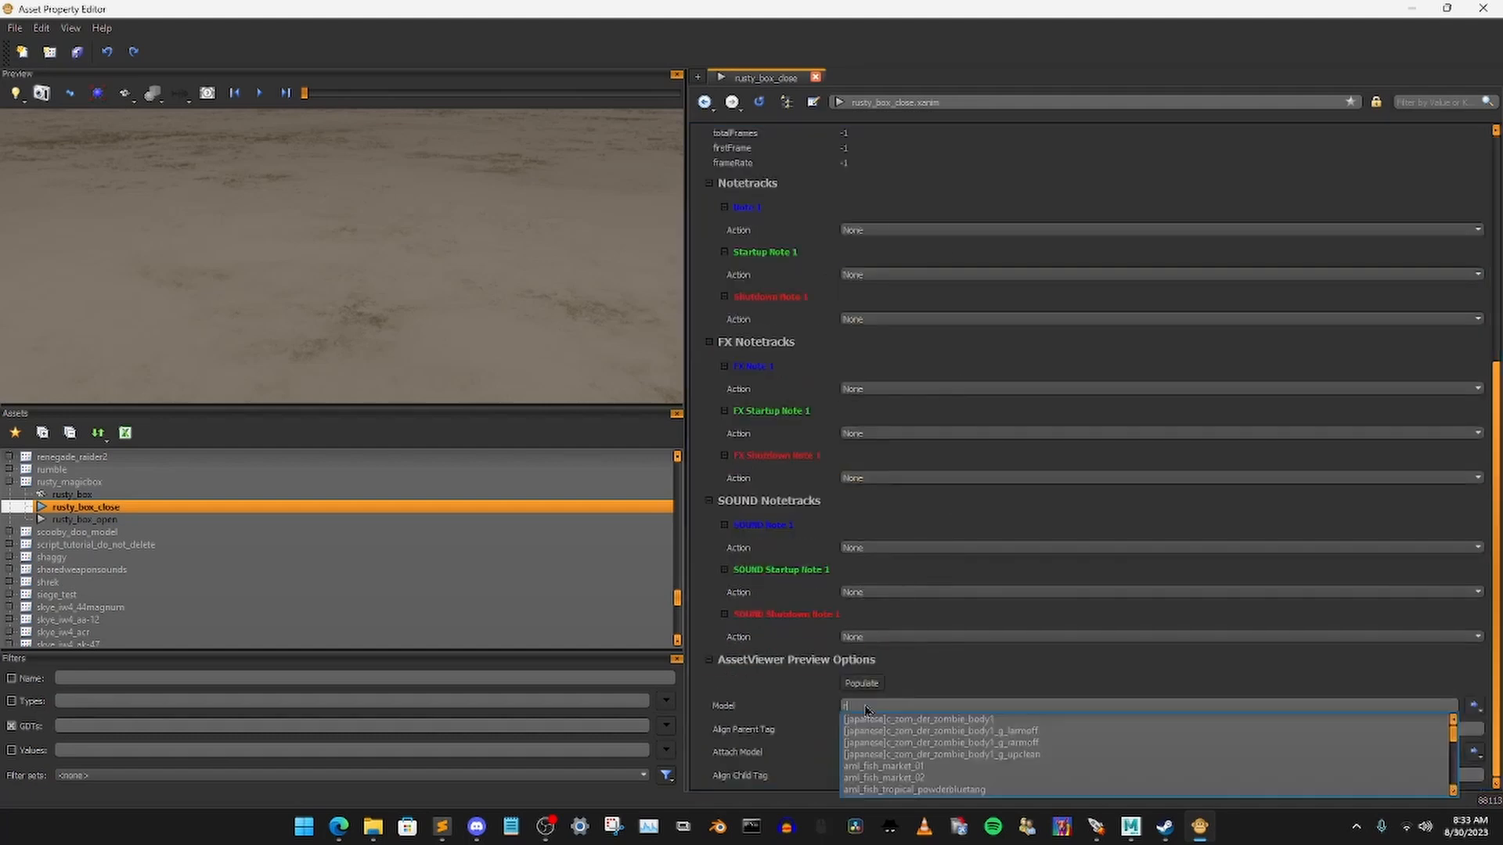
key(BackSpace)
key(BackSpace)
key(BackSpace)
key(BackSpace)
text(usty_b)
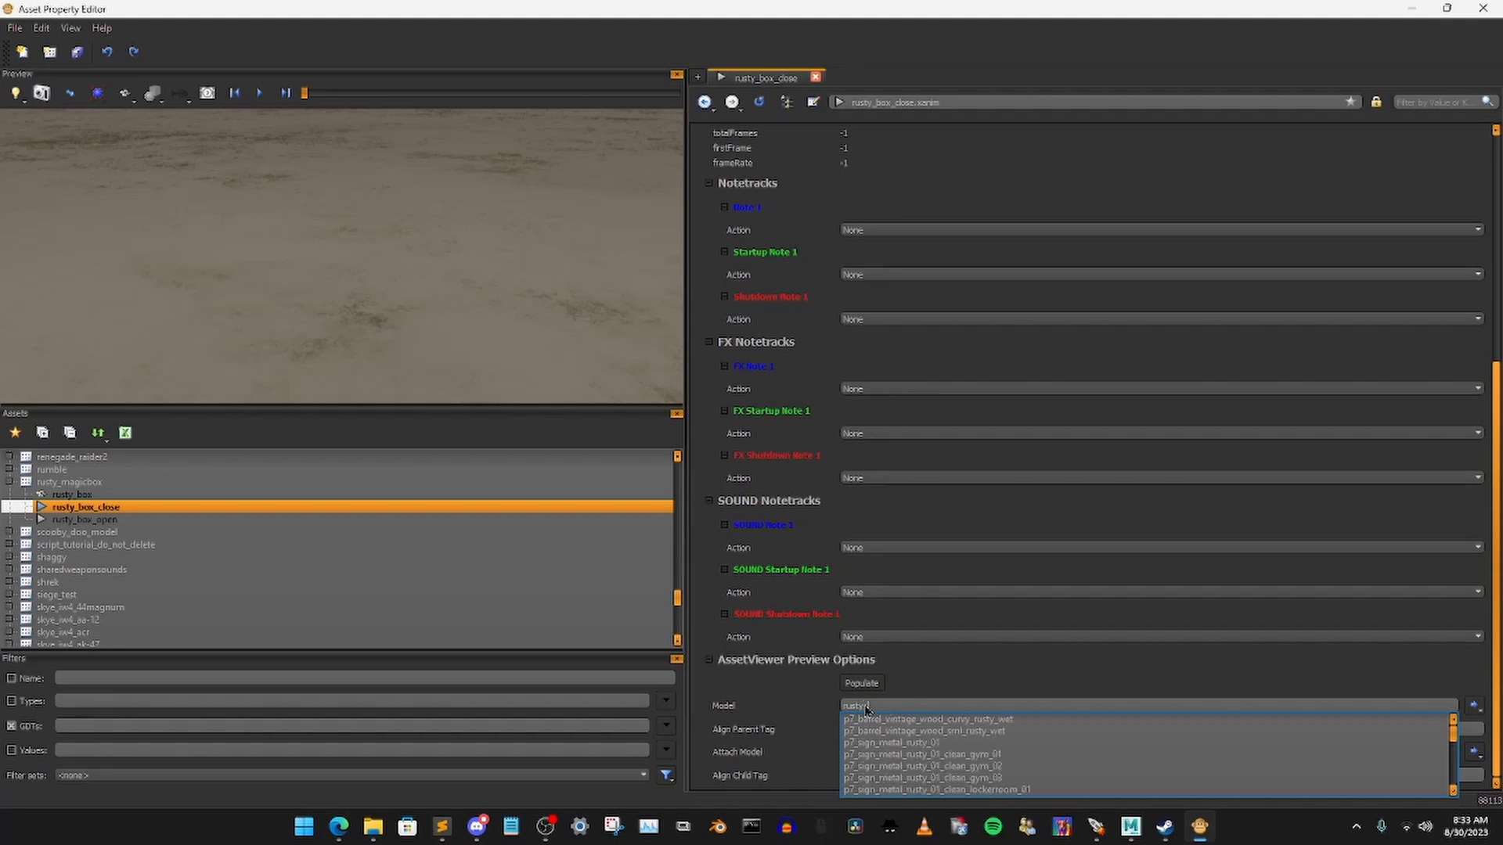
click(890, 720)
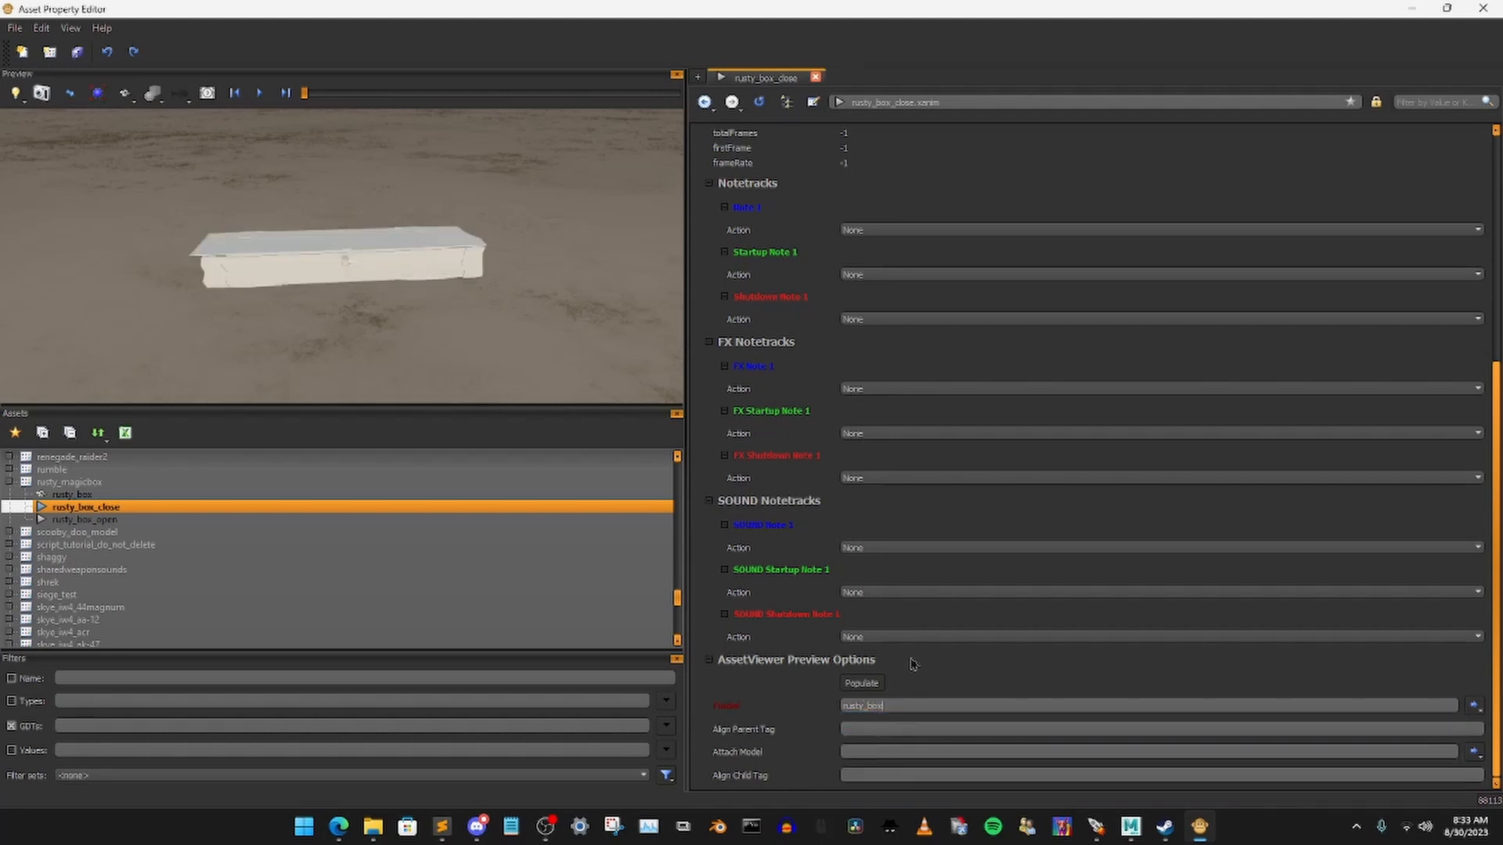
Step: Set rusty_box_close's Anim File to rusty_box_close.xanim_bin from xanim_export\custom_box\rusty_magicbox
scroll(994, 493, up, 5)
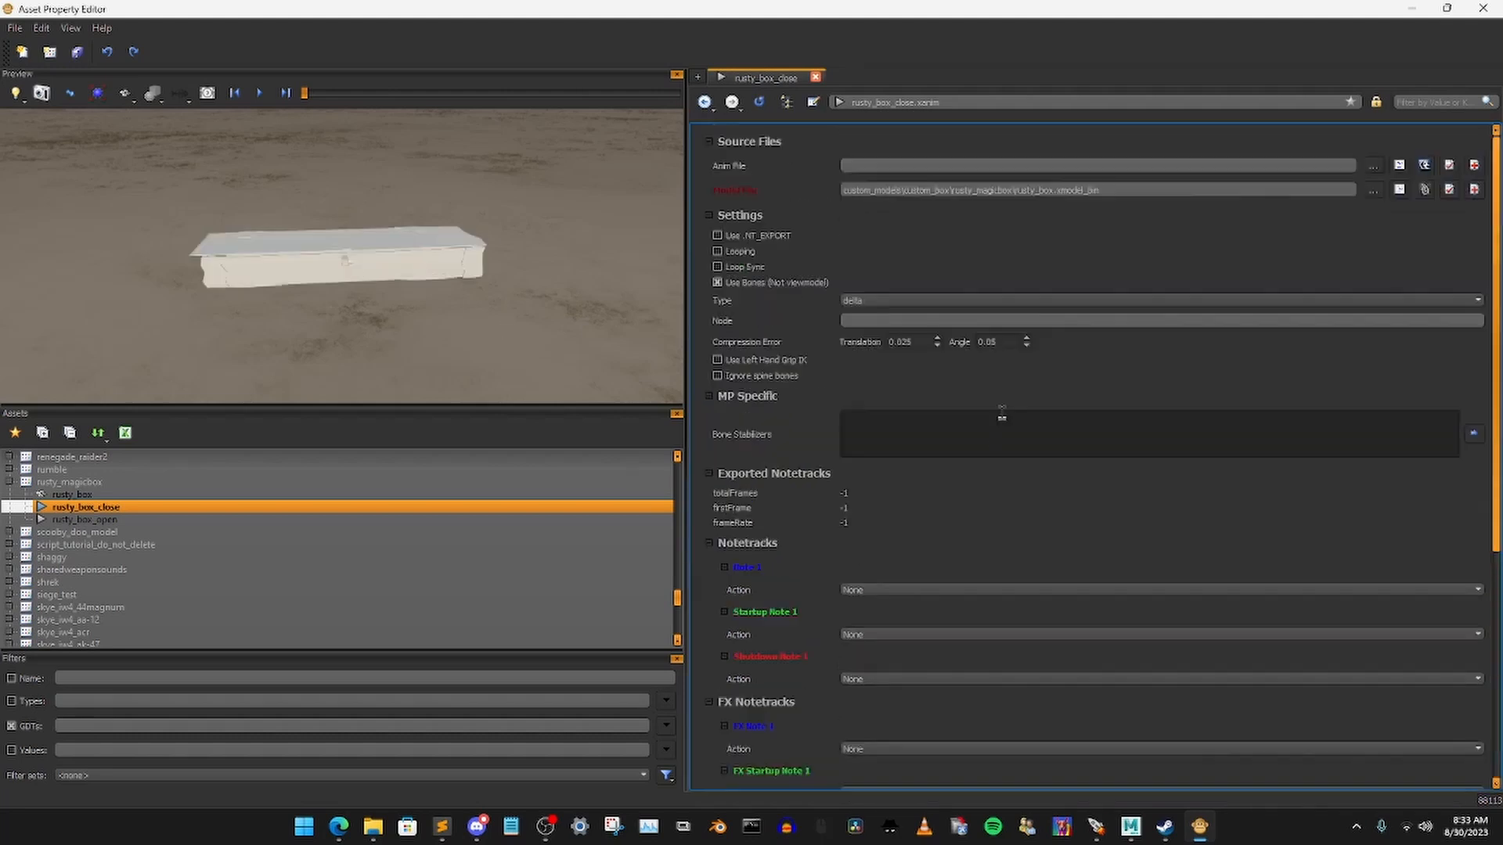
click(1373, 165)
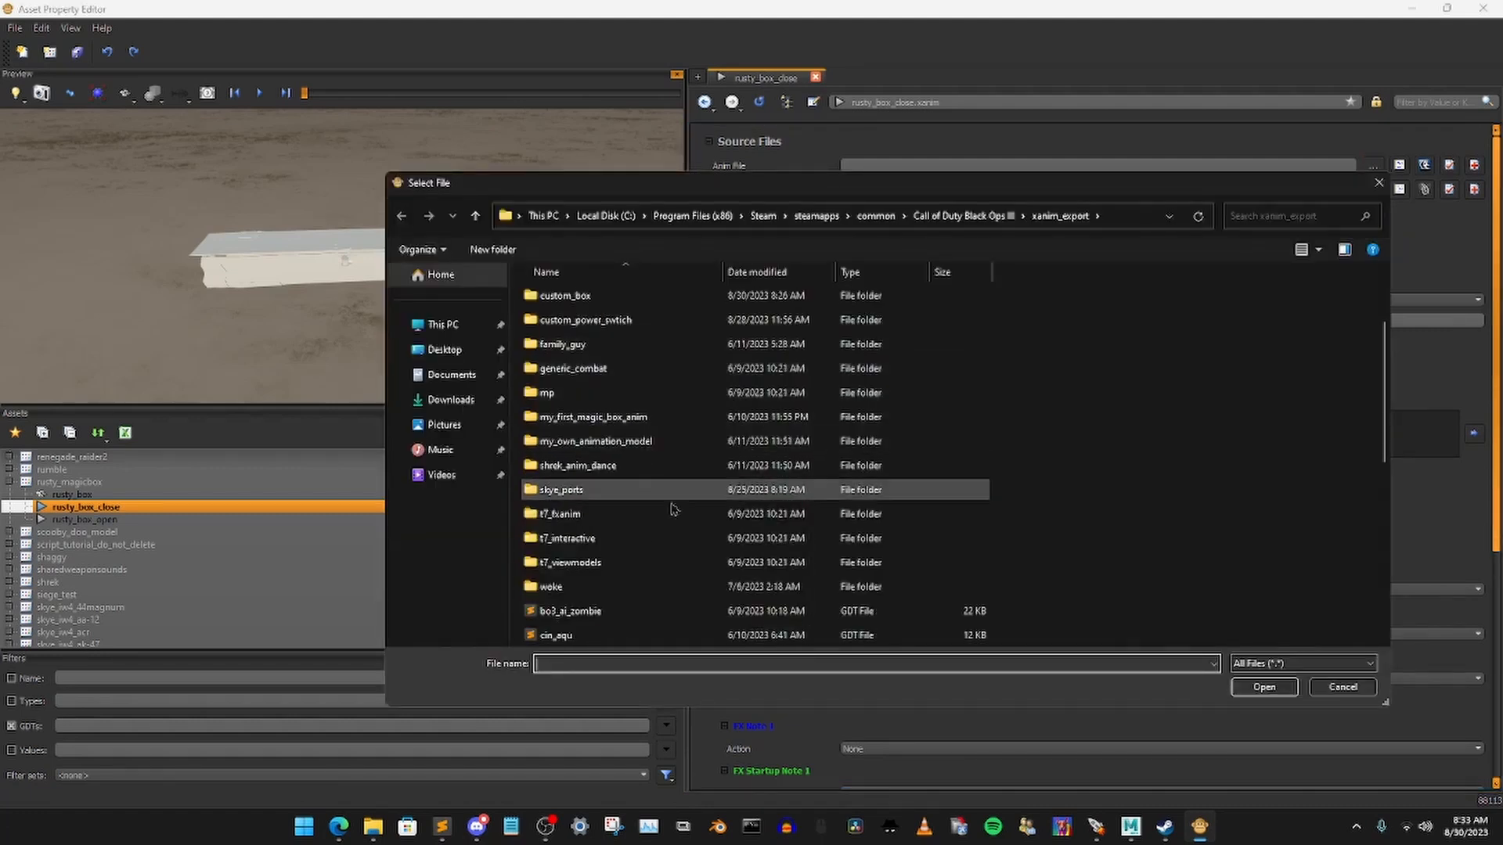
scroll(678, 520, up, 2)
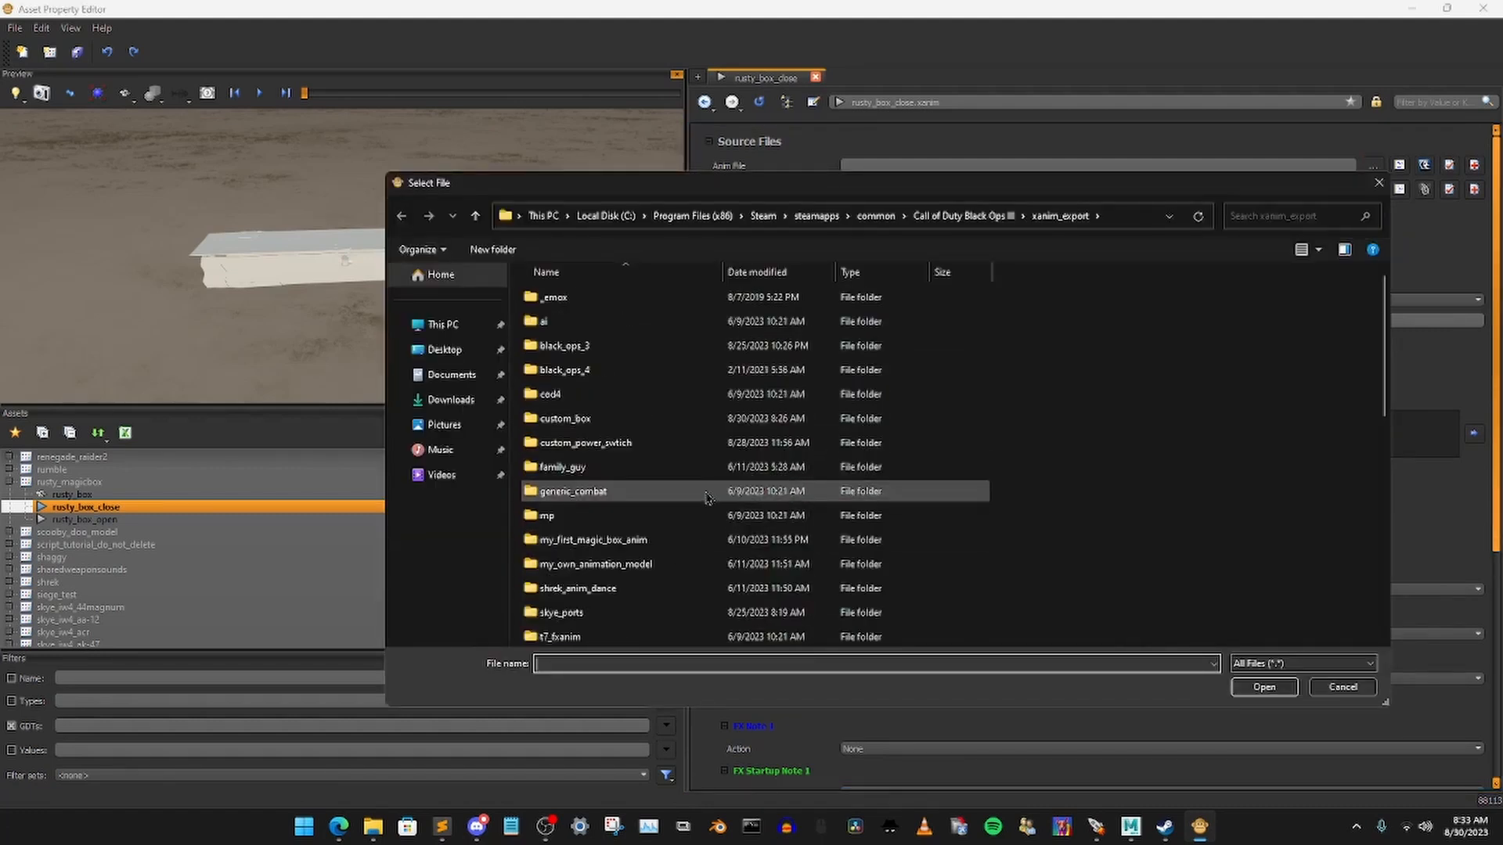
double_click(619, 418)
double_click(689, 298)
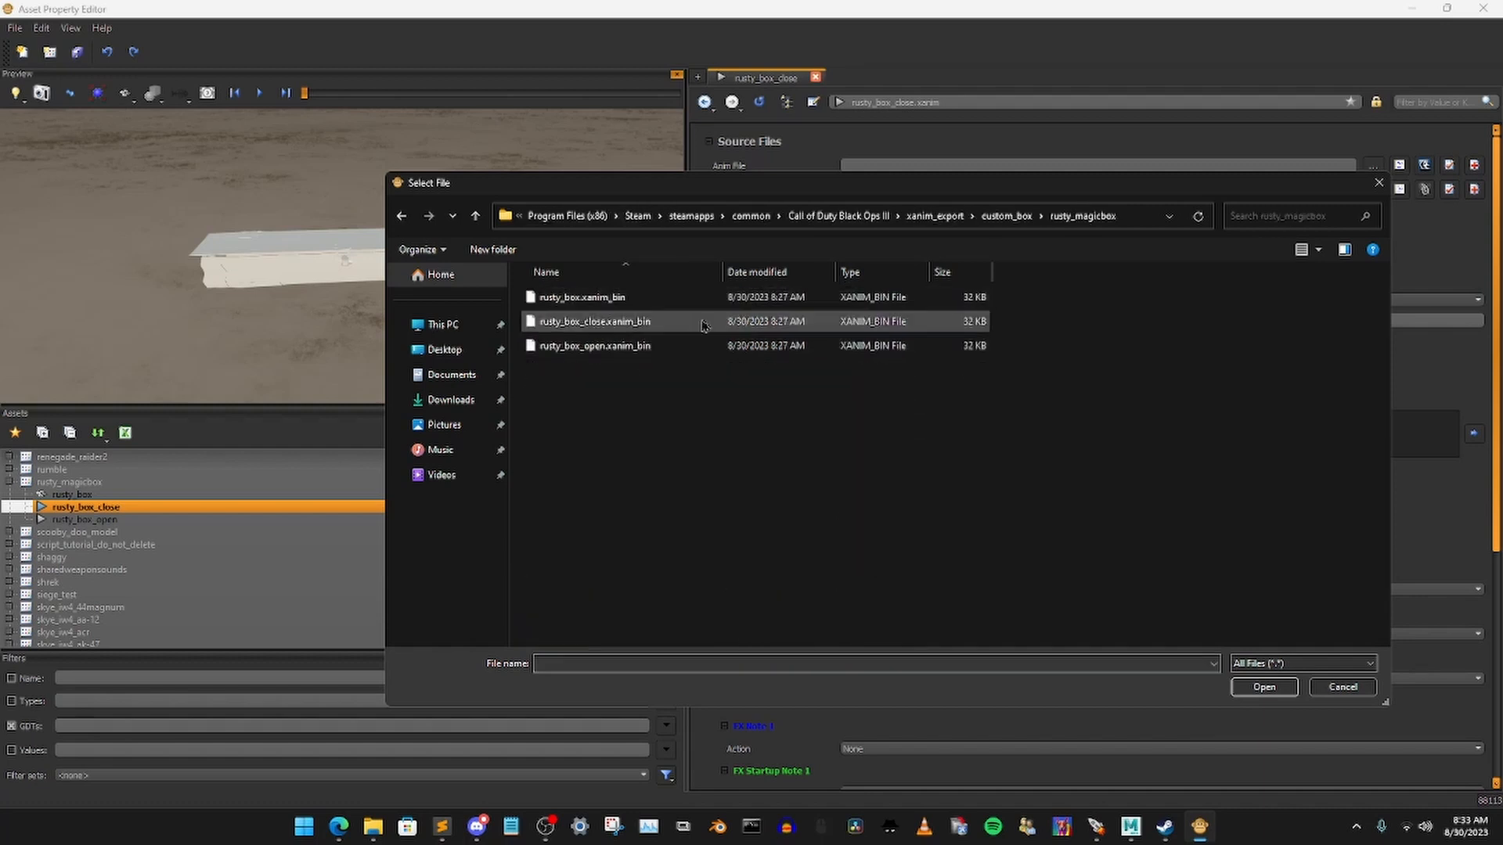
click(638, 322)
click(1262, 688)
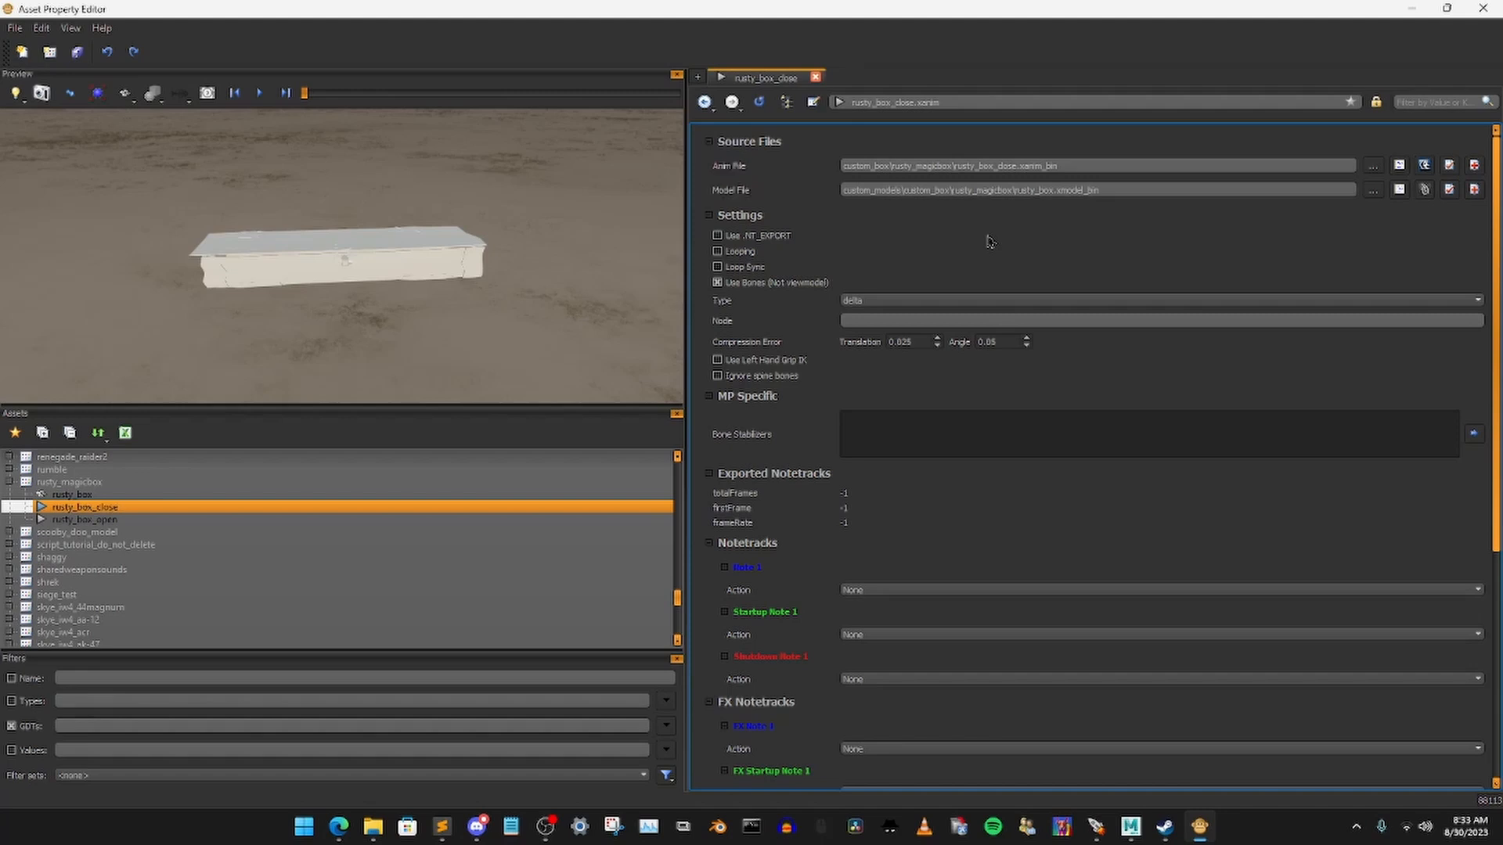
Step: Play rusty_box_close's animation preview and reselect rusty_box.xmodel_bin as its Model File
click(259, 93)
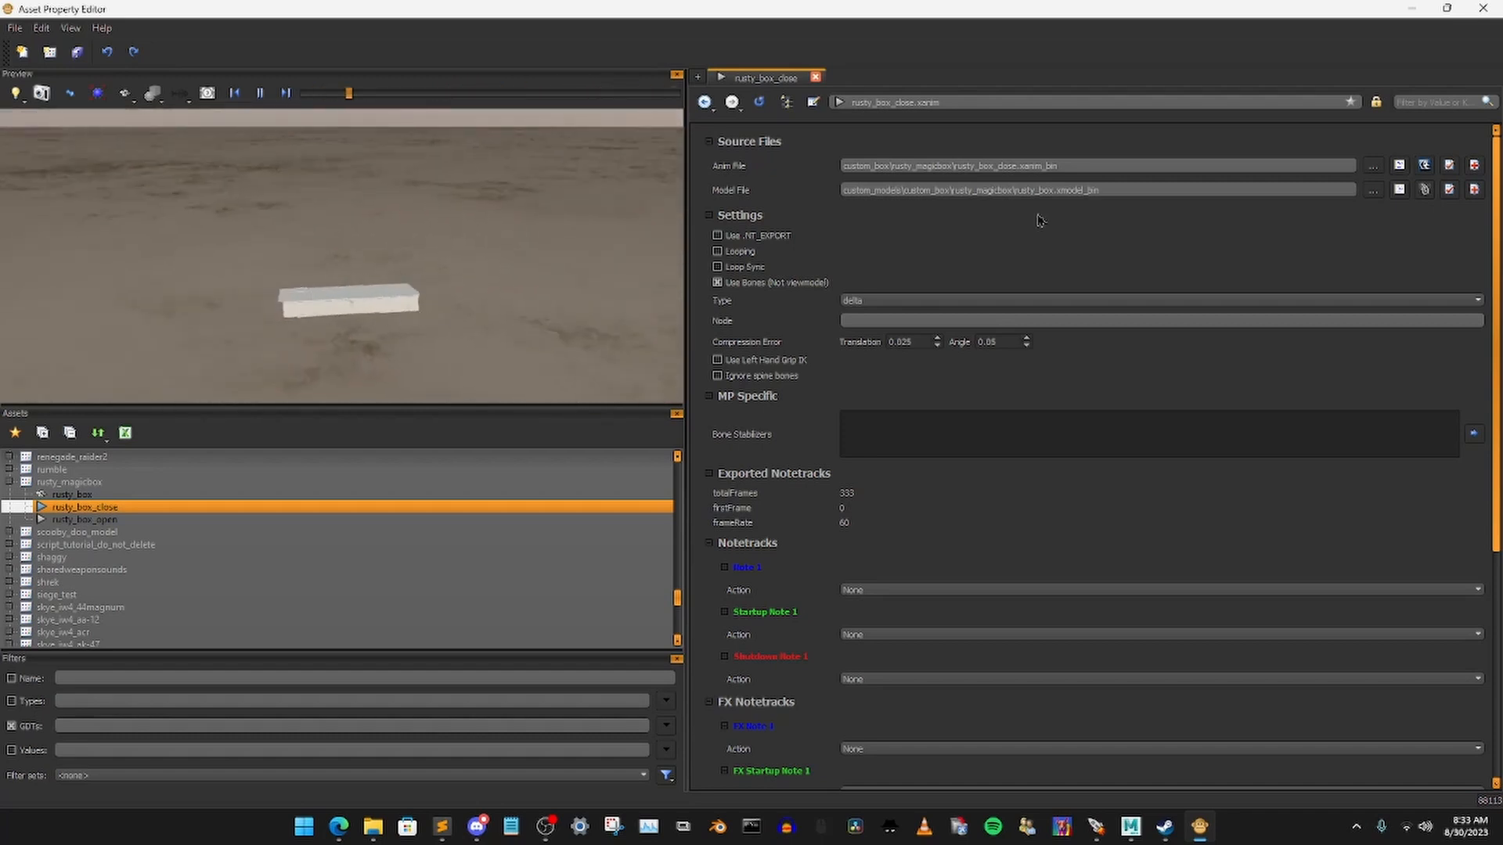
click(1372, 190)
click(595, 297)
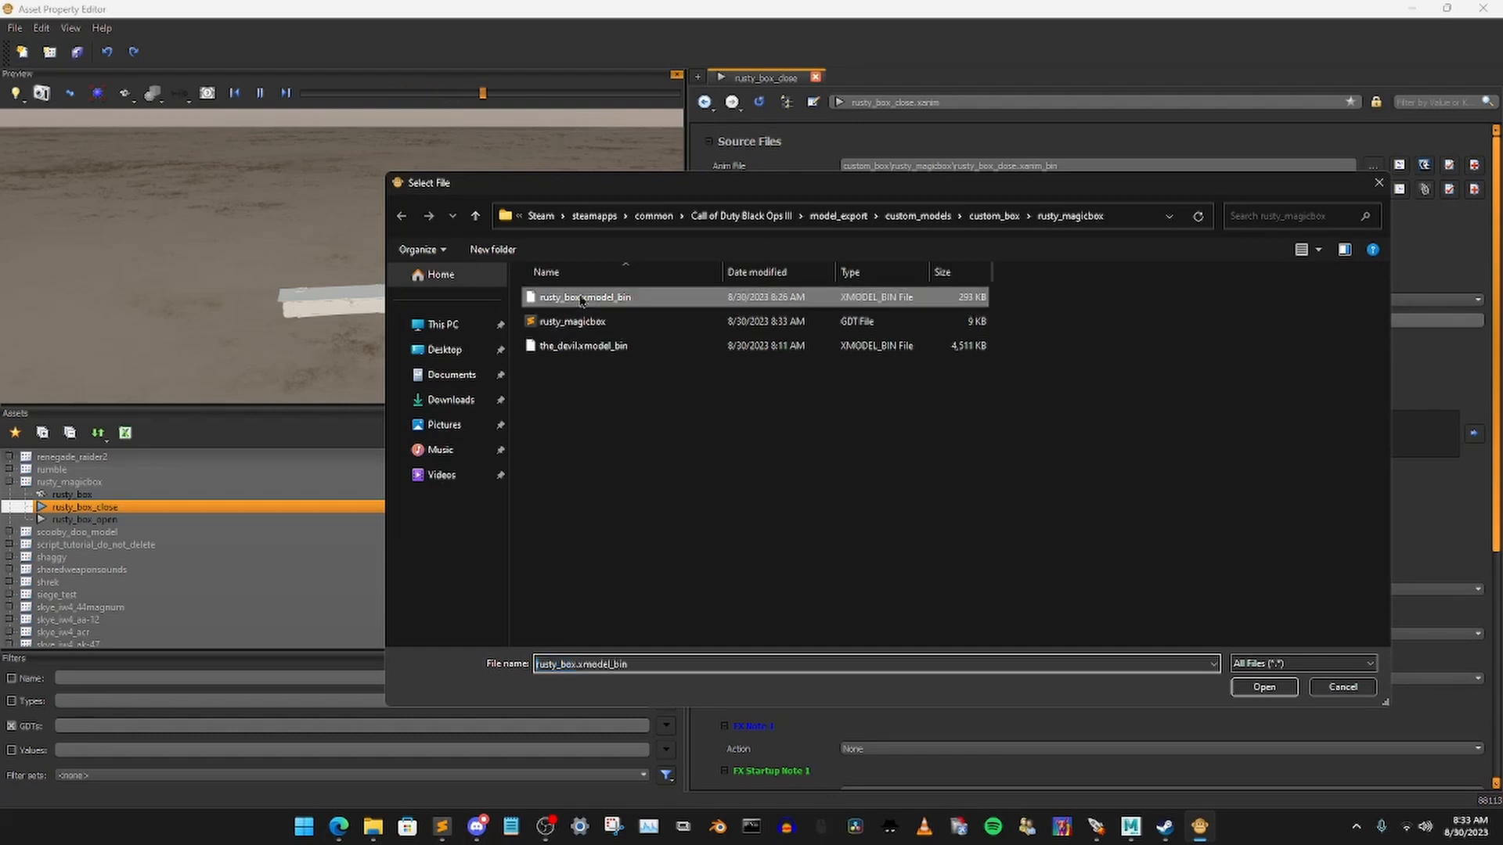
click(1265, 686)
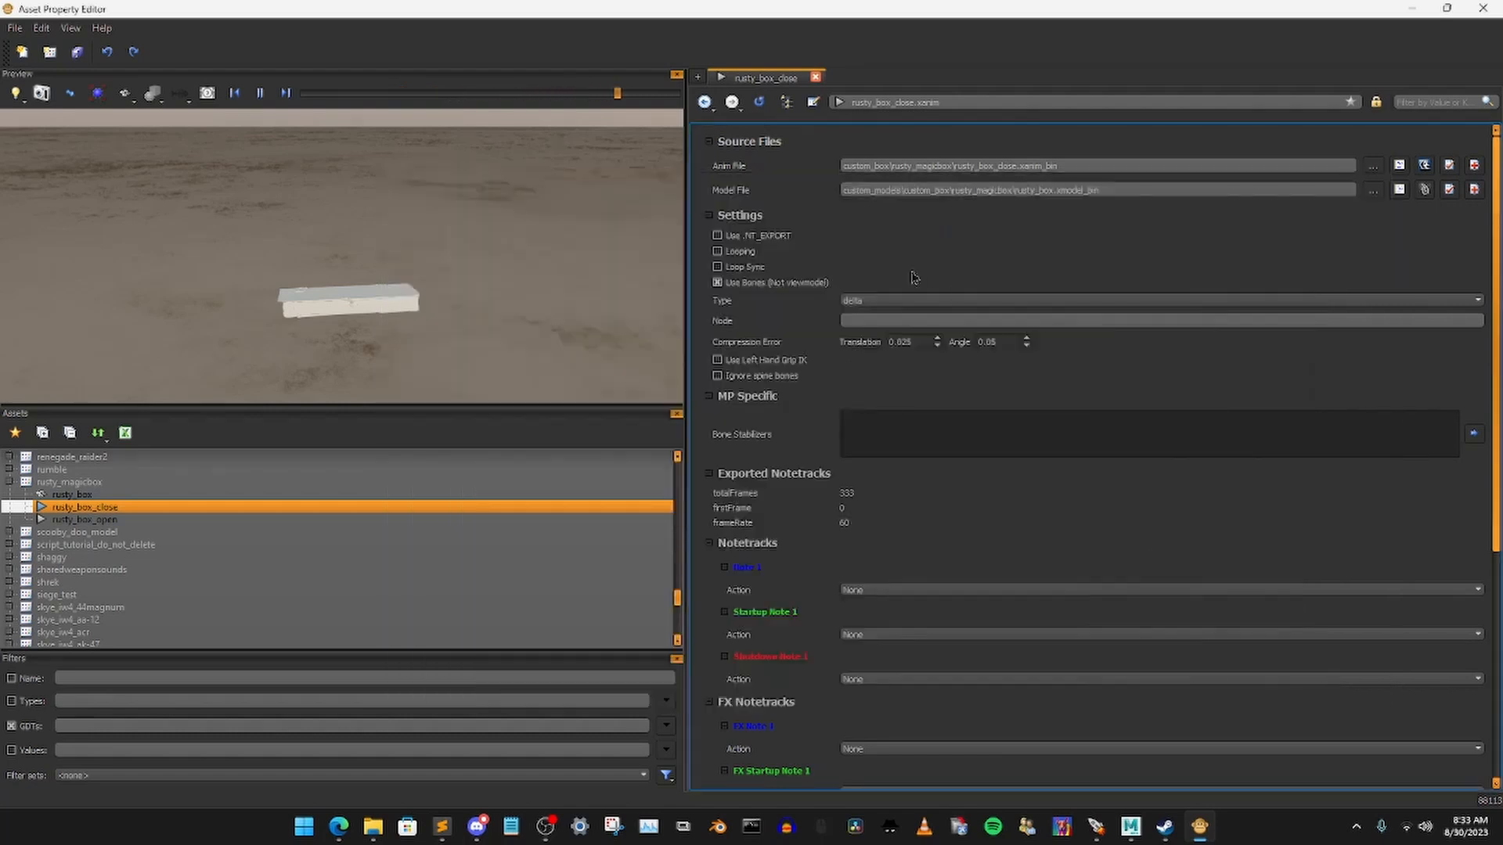
Step: Review rusty_box_close's properties and examine its playing animation in the preview from a lower angle
scroll(914, 280, down, 5)
scroll(914, 279, up, 5)
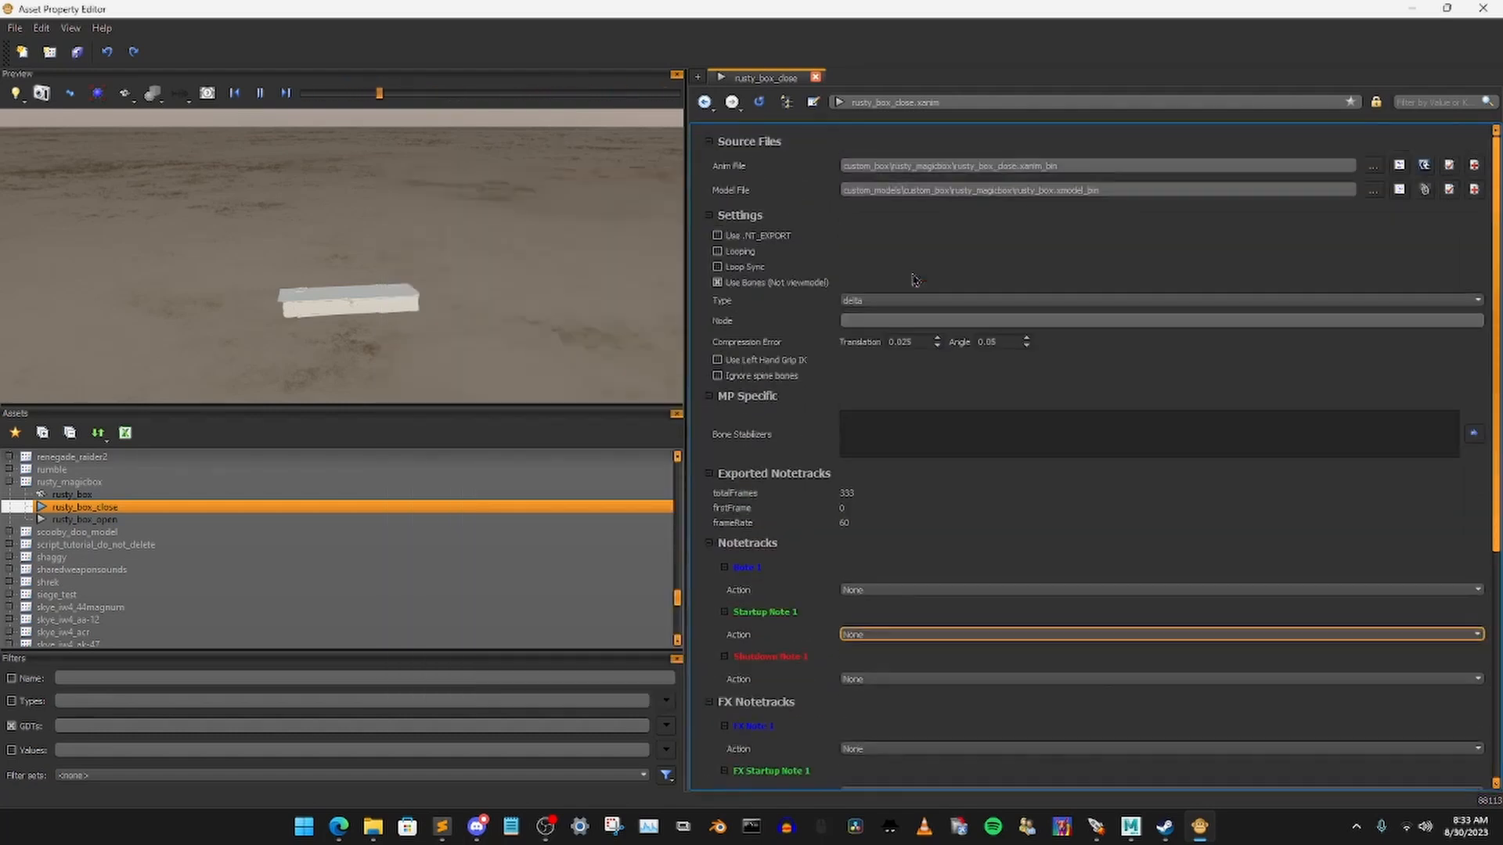
click(117, 508)
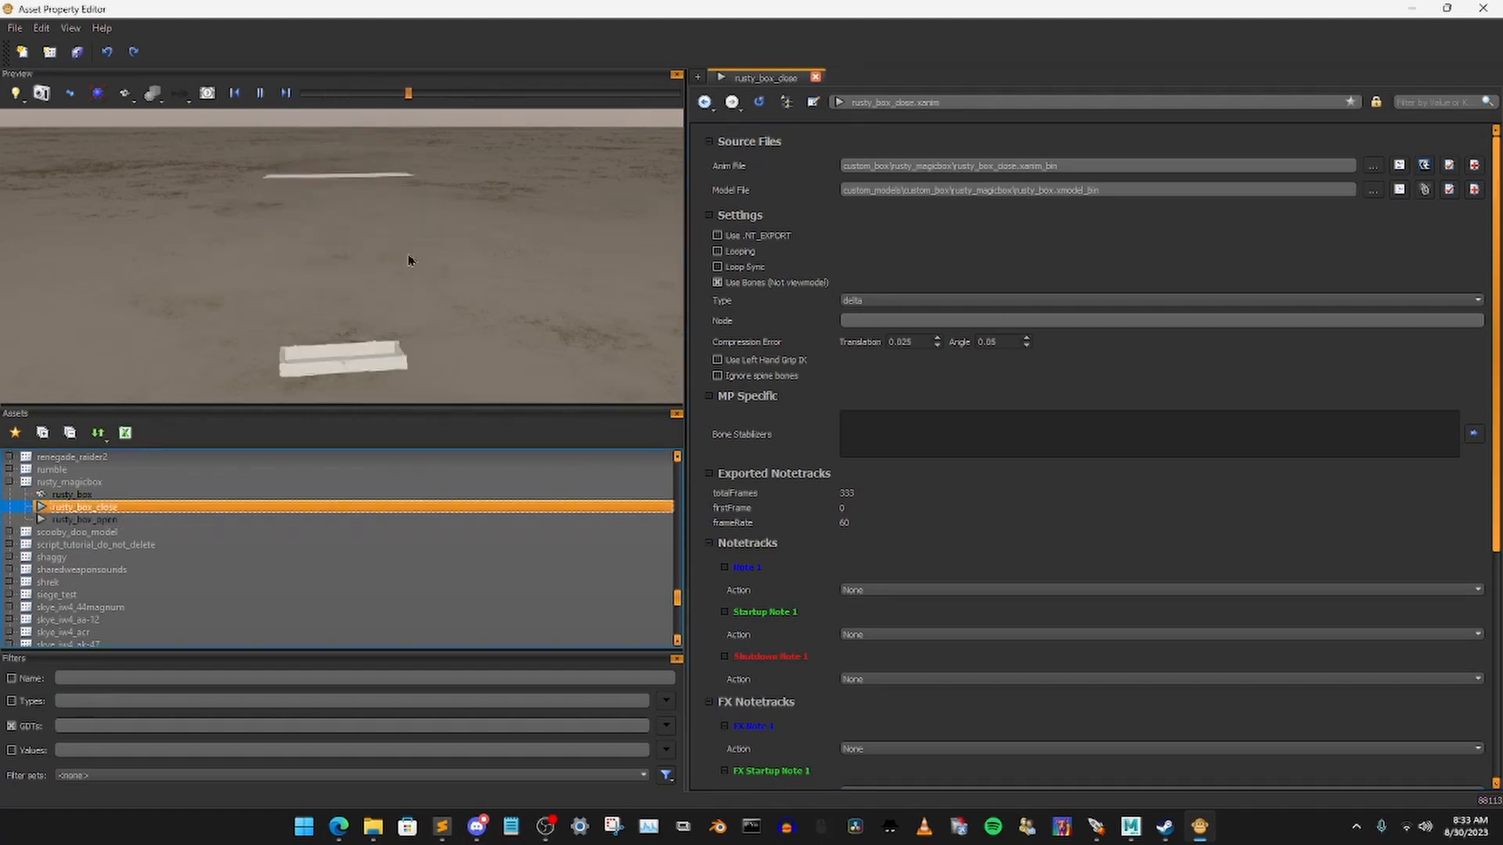
alt+drag(407, 259, 384, 359)
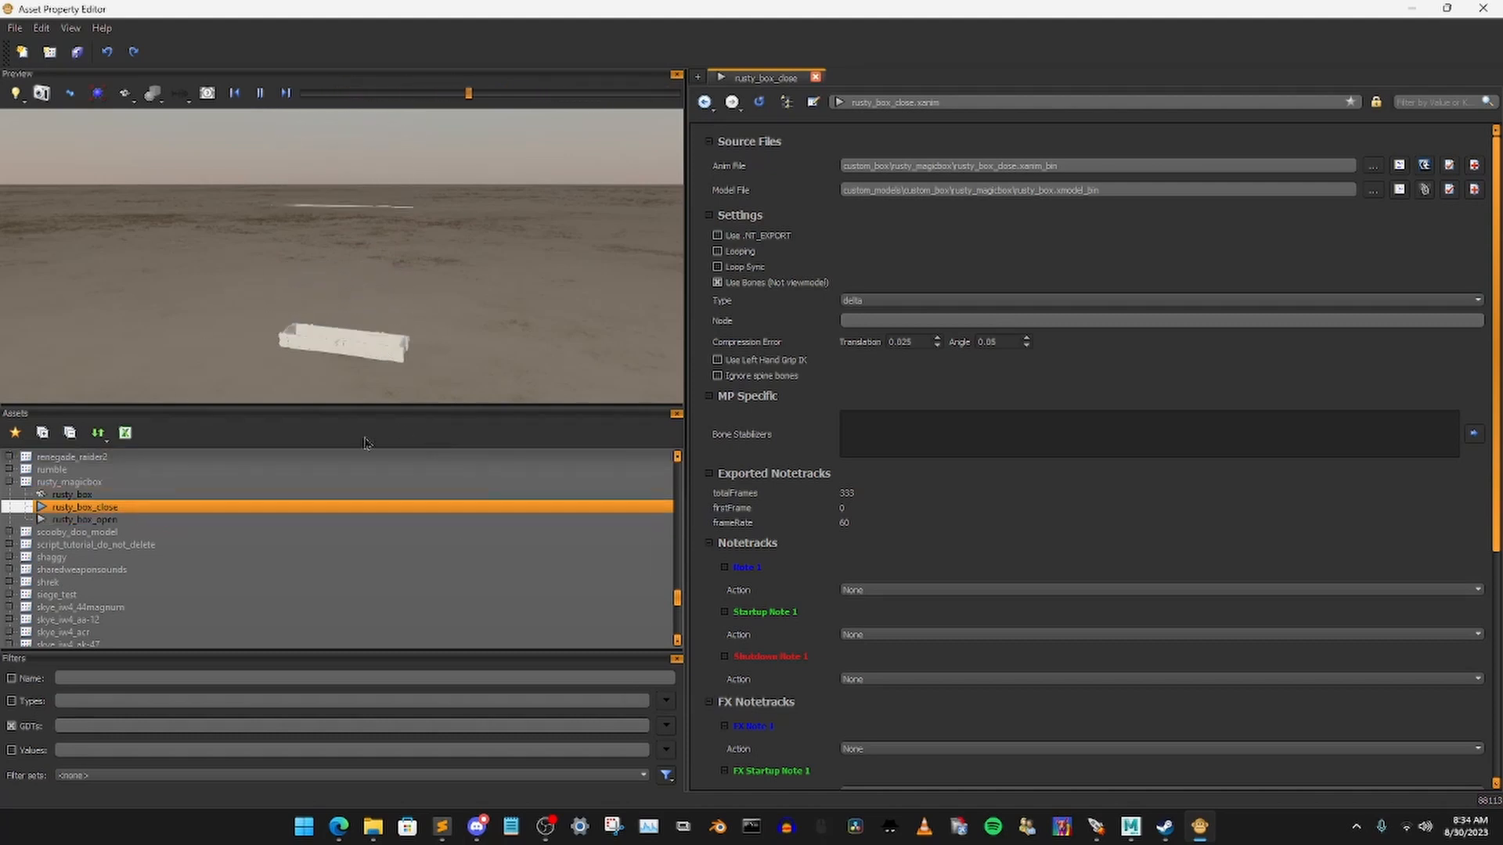
Step: Add a zbarrier asset named rusty_magicbox to the rusty_magicbox GDT
click(63, 482)
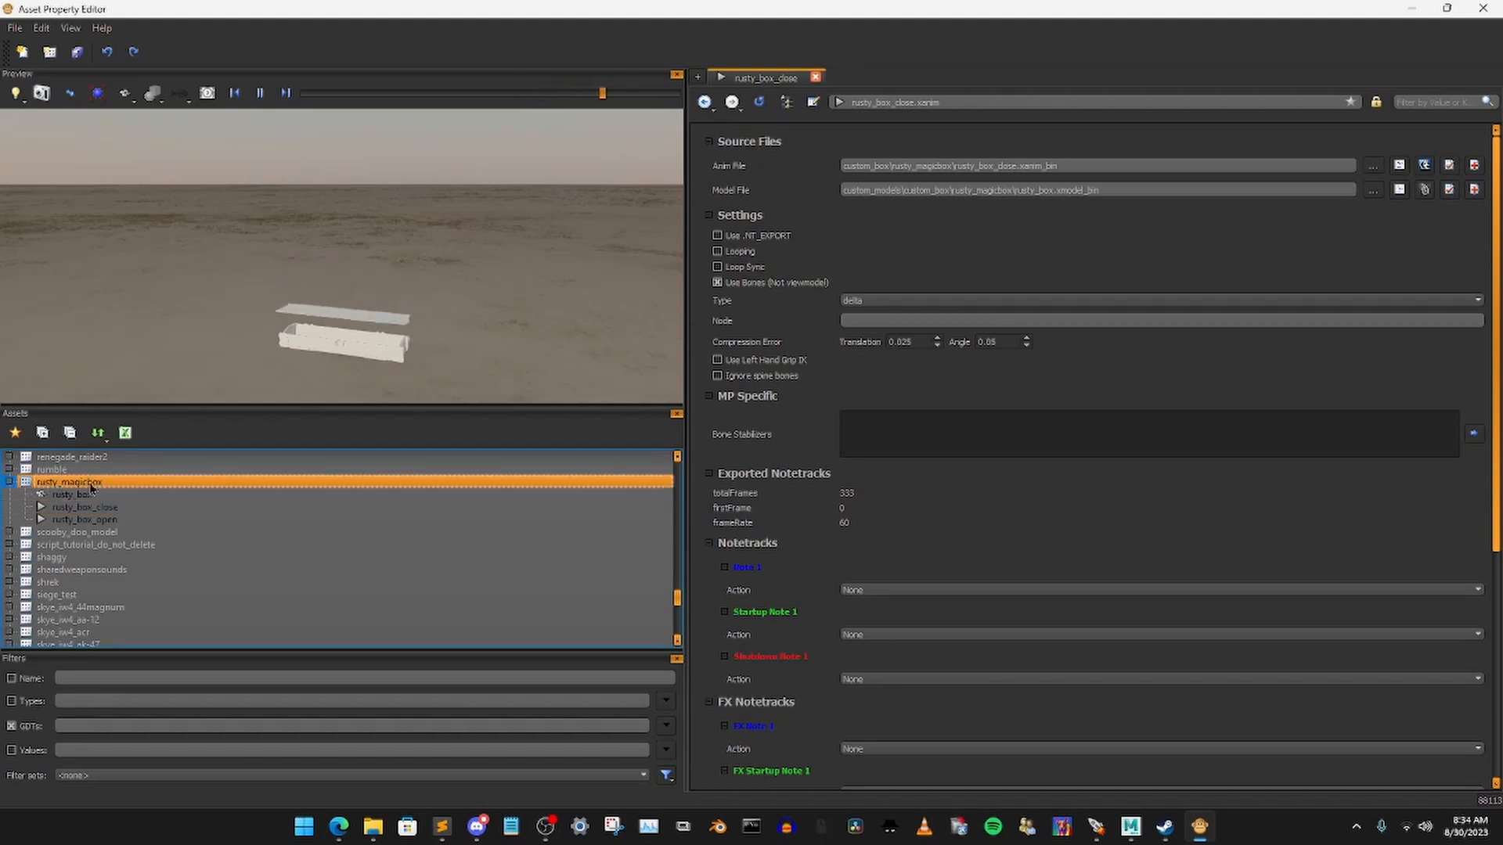
right_click(79, 481)
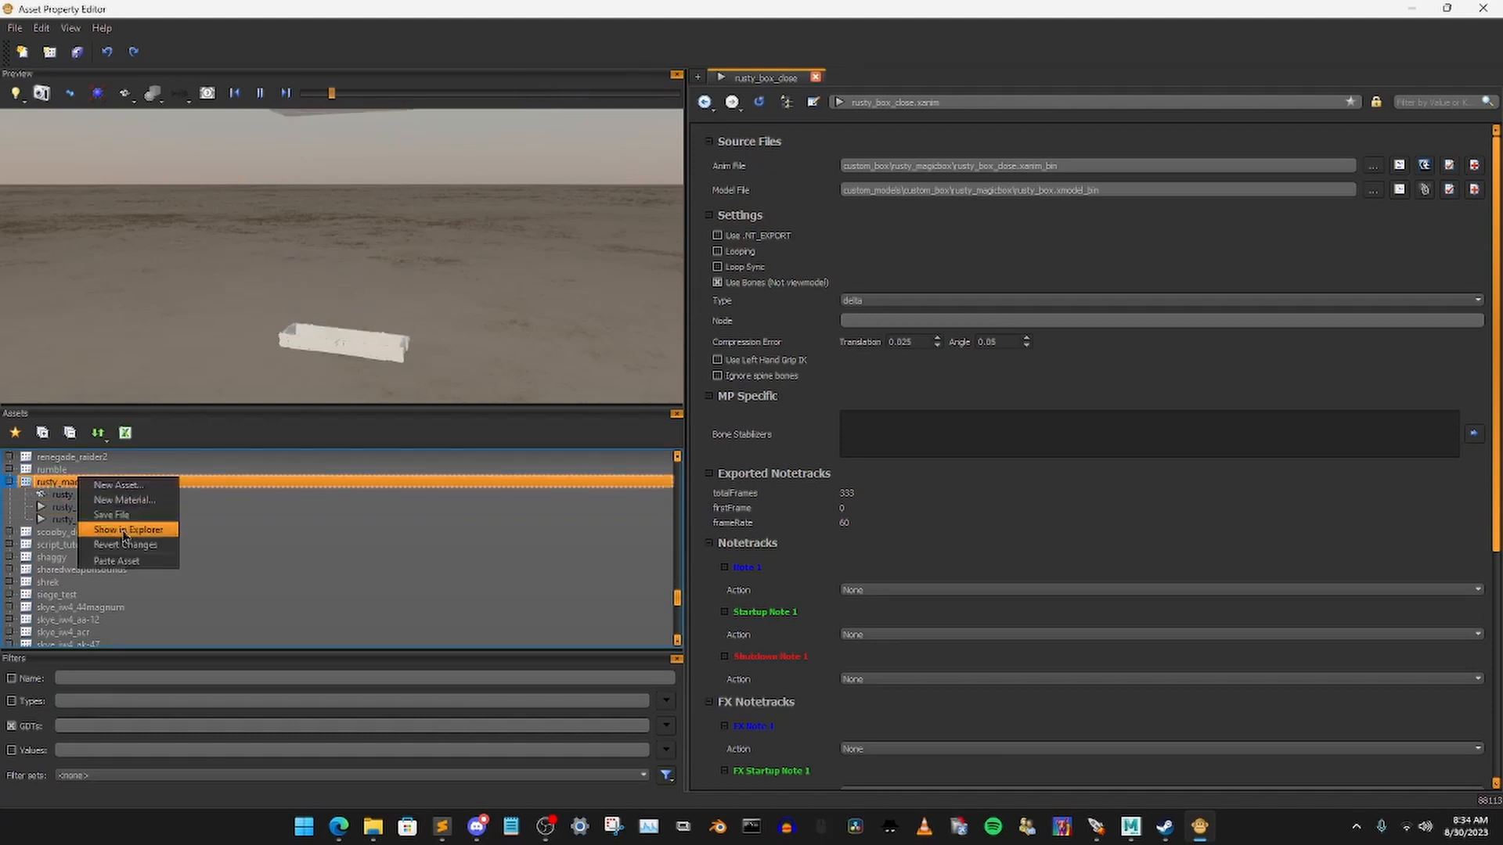
click(117, 485)
click(724, 402)
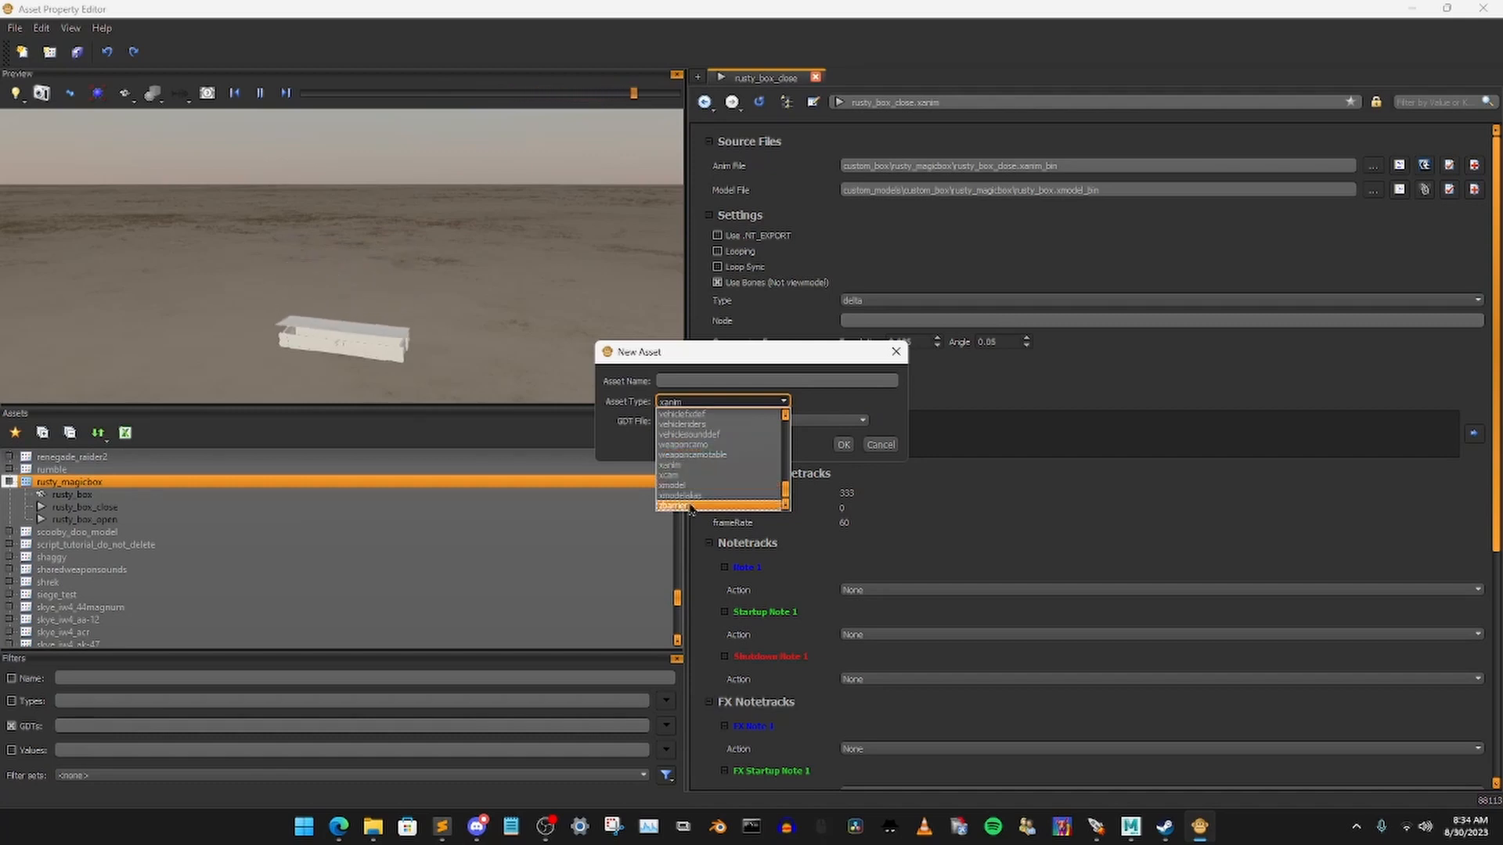
click(685, 506)
click(690, 381)
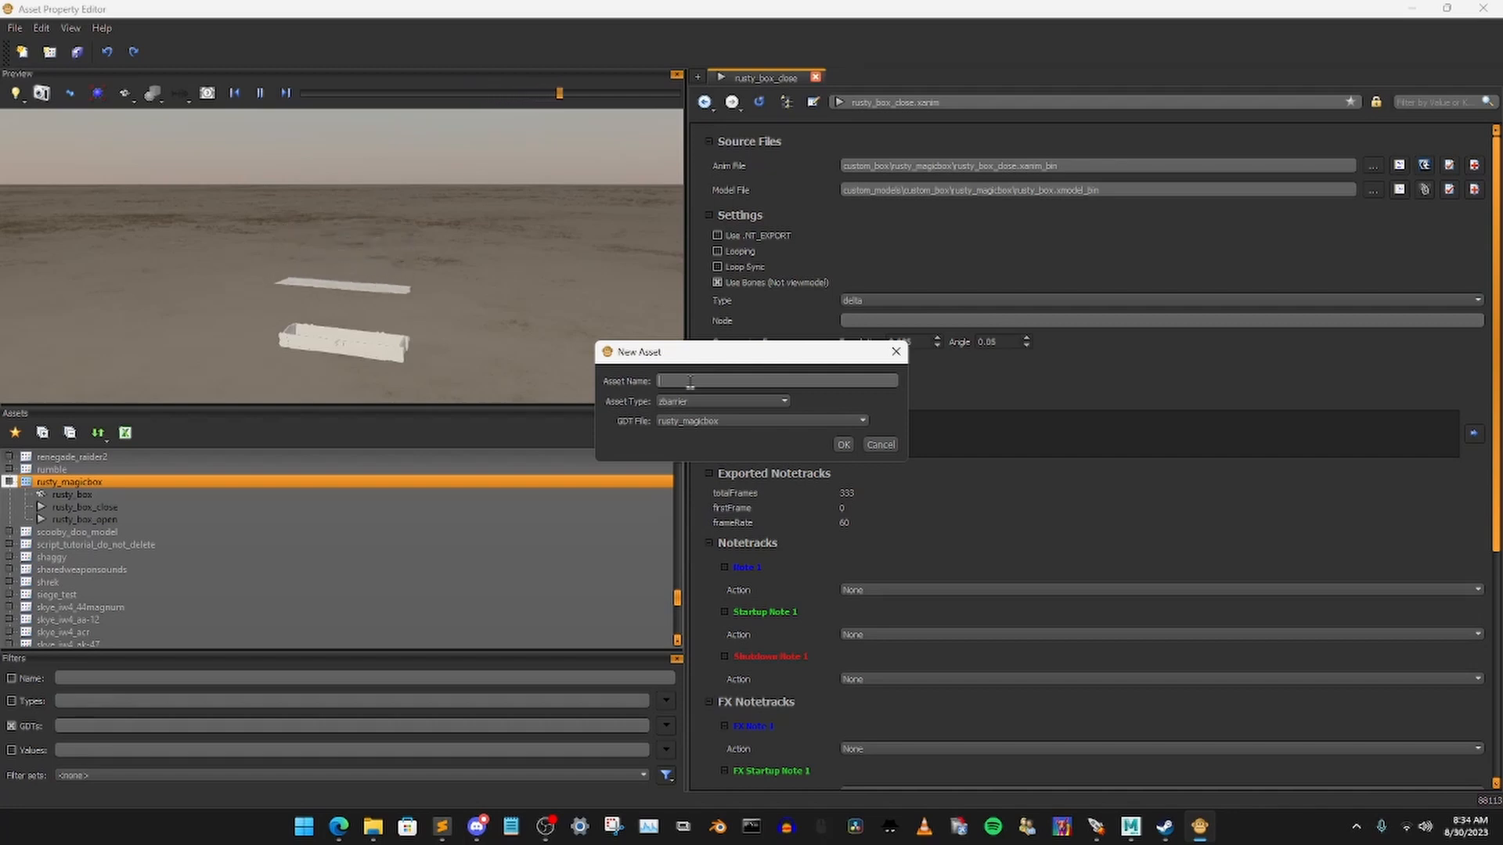
text(r)
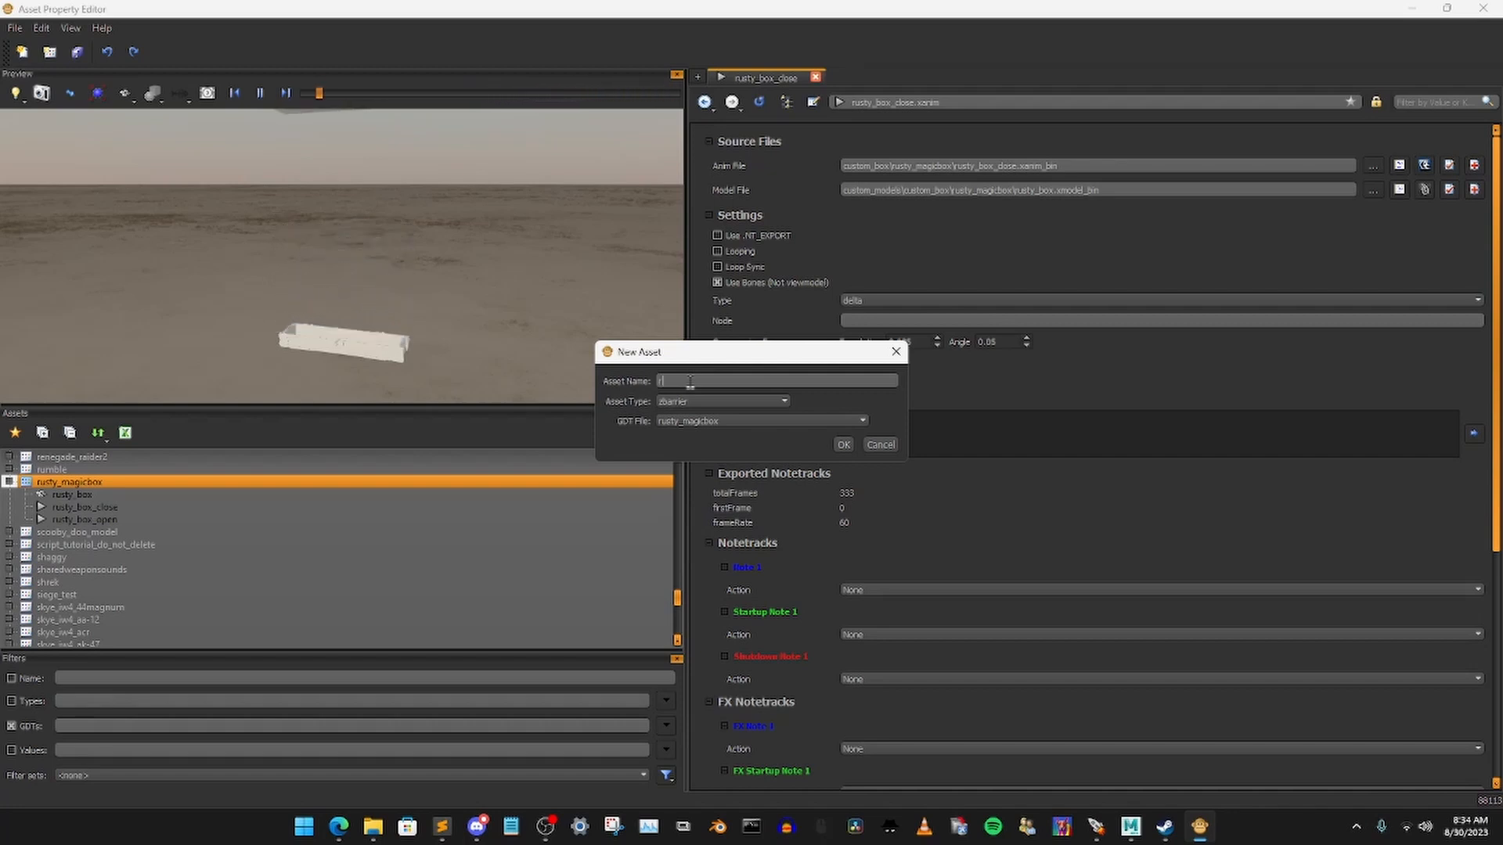
text(usty_magicbox)
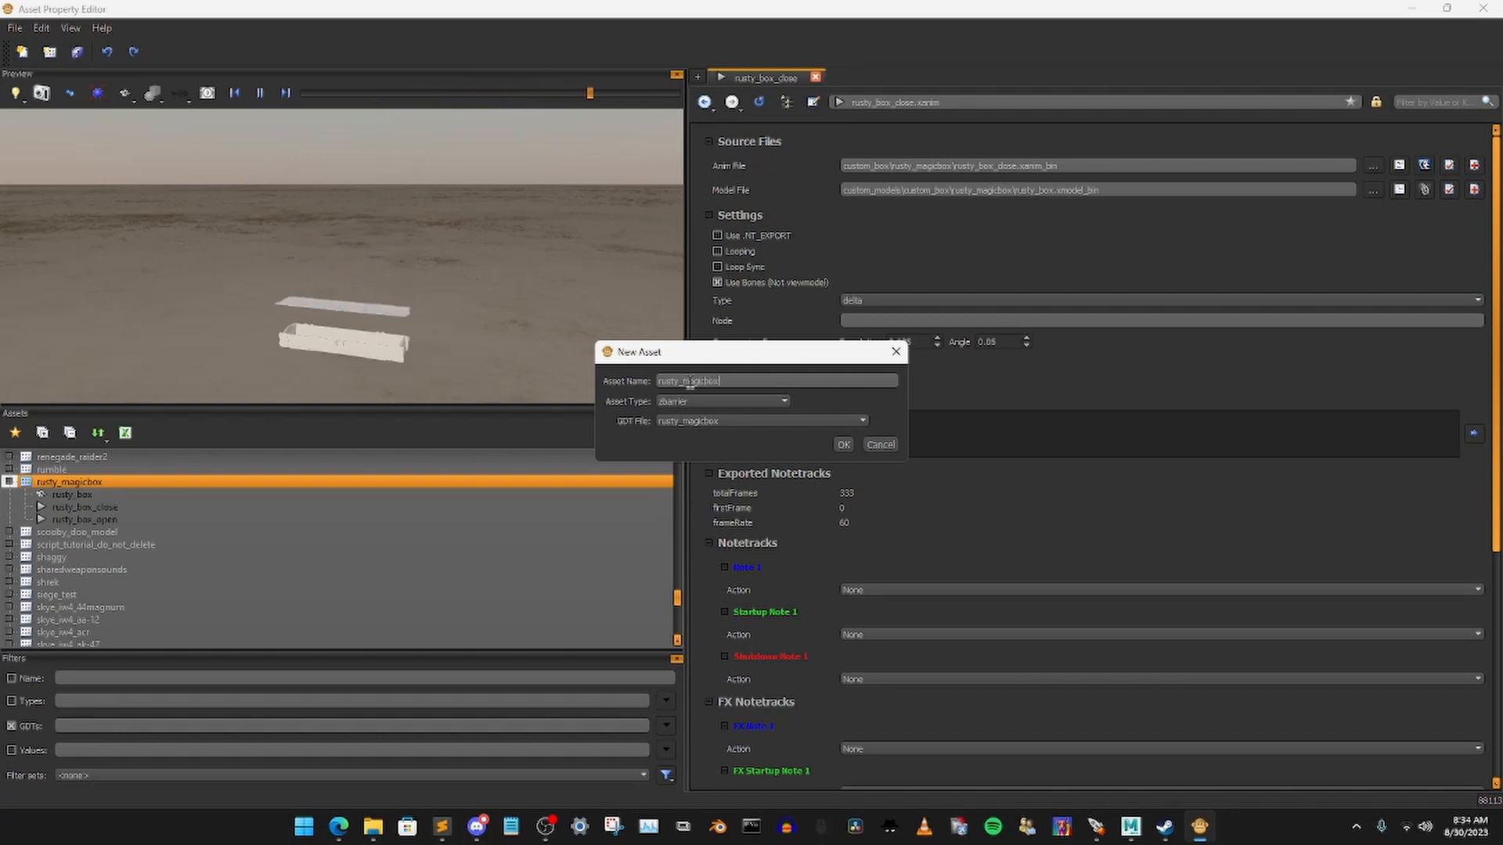
click(843, 444)
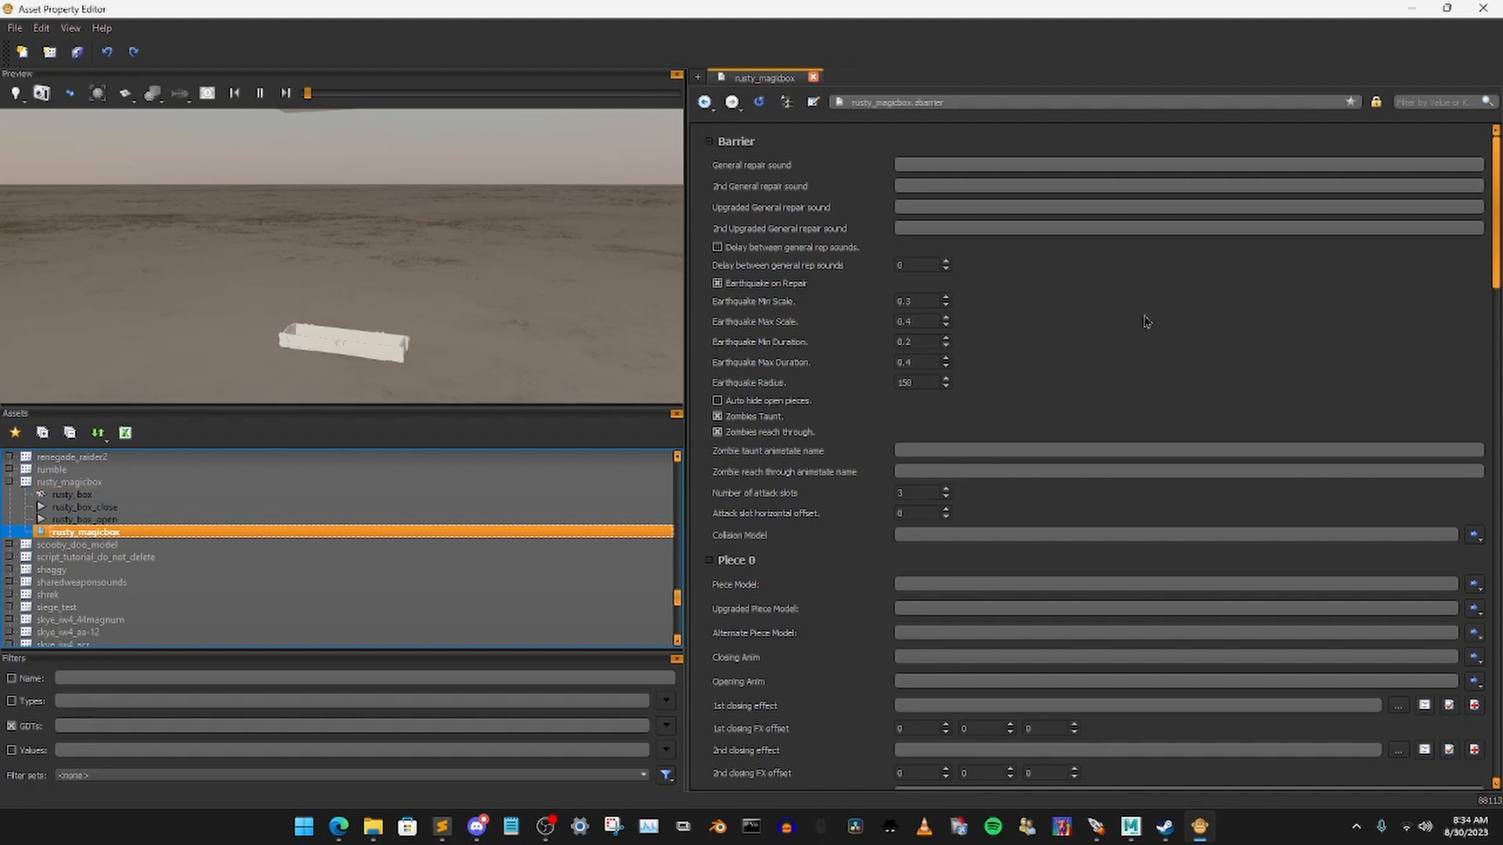
Step: Bring up the text editor window and move it aside, clear of the zbarrier's Piece 0 properties
scroll(1144, 316, down, 4)
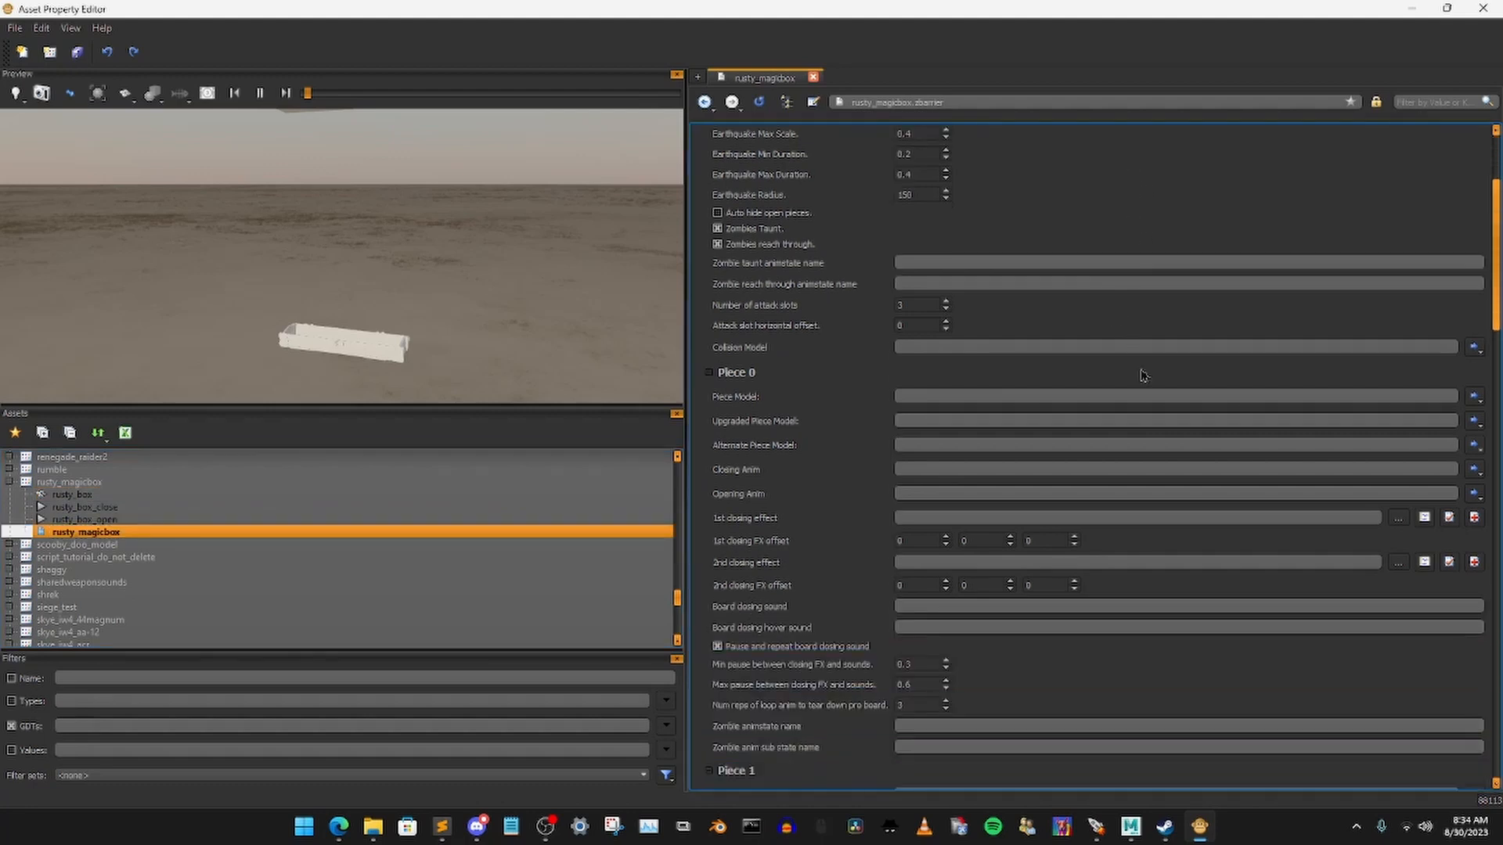
click(441, 827)
drag(676, 9, 0, 252)
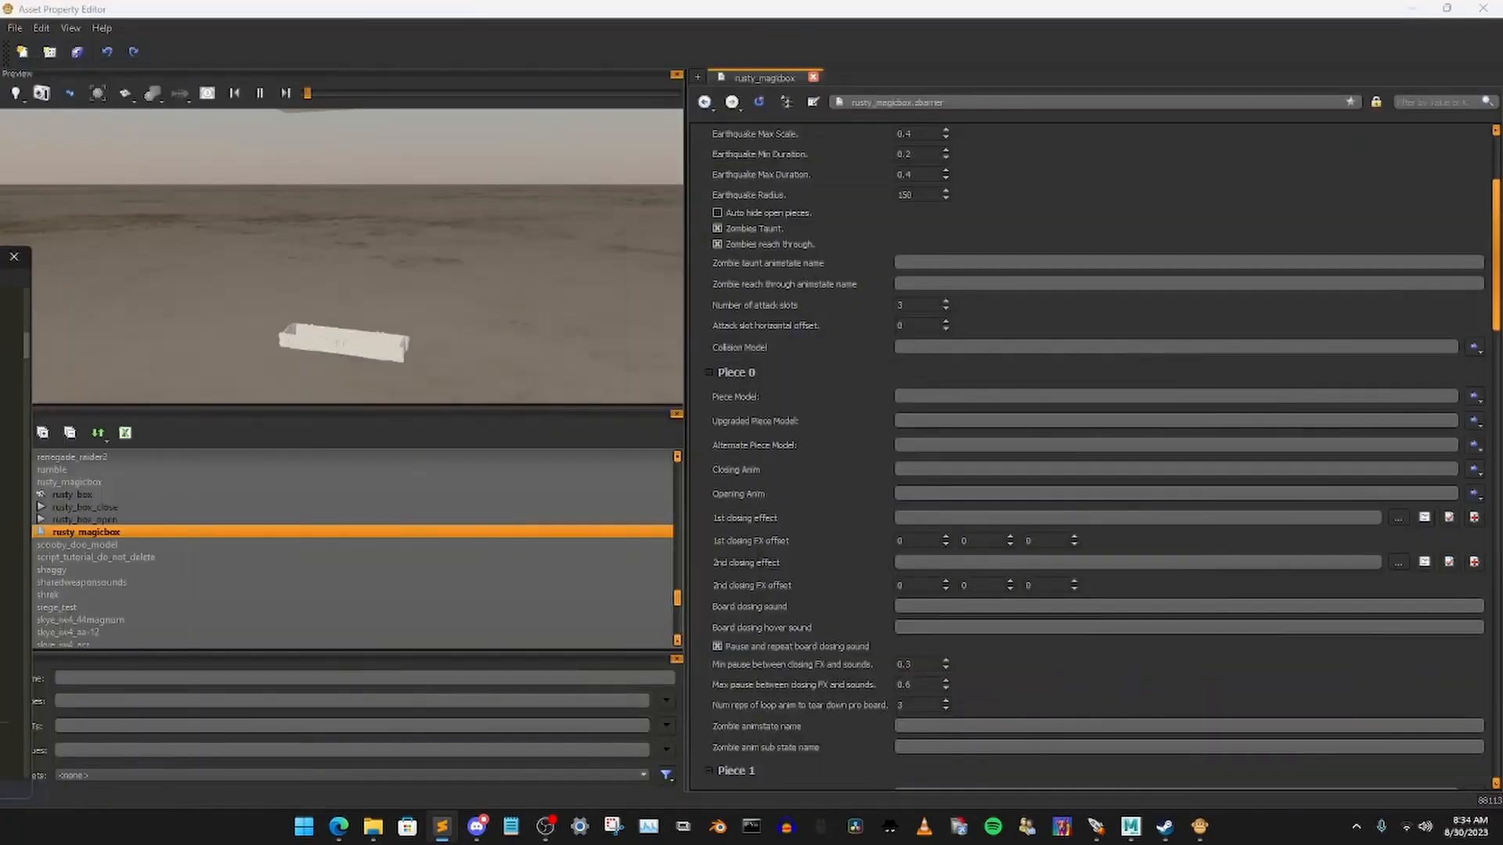
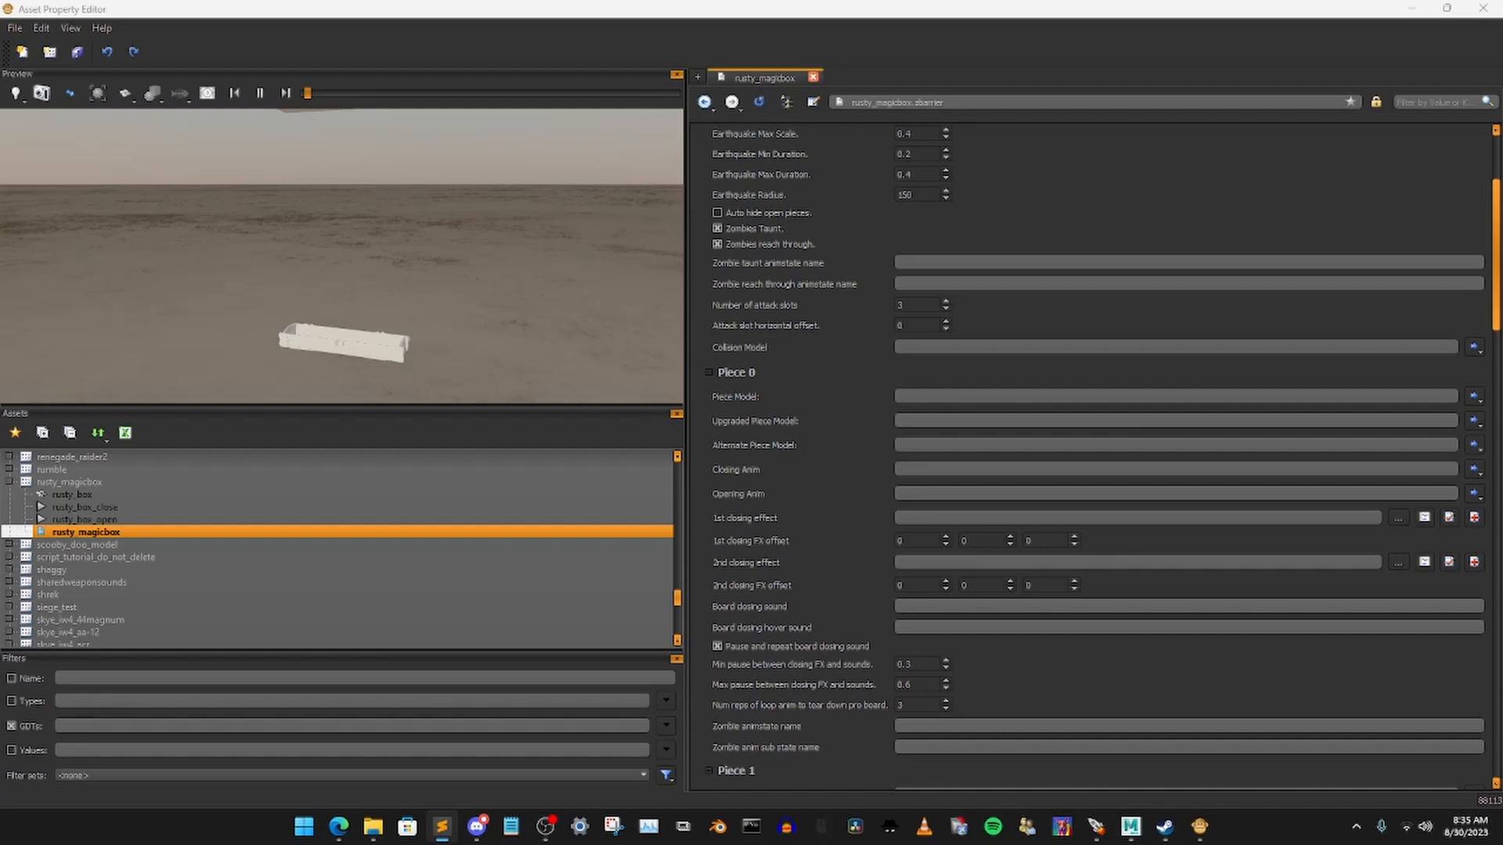
Step: Set the Piece Model of Piece 0 in the rusty_magicbox zbarrier to rusty_box and copy that name
click(931, 397)
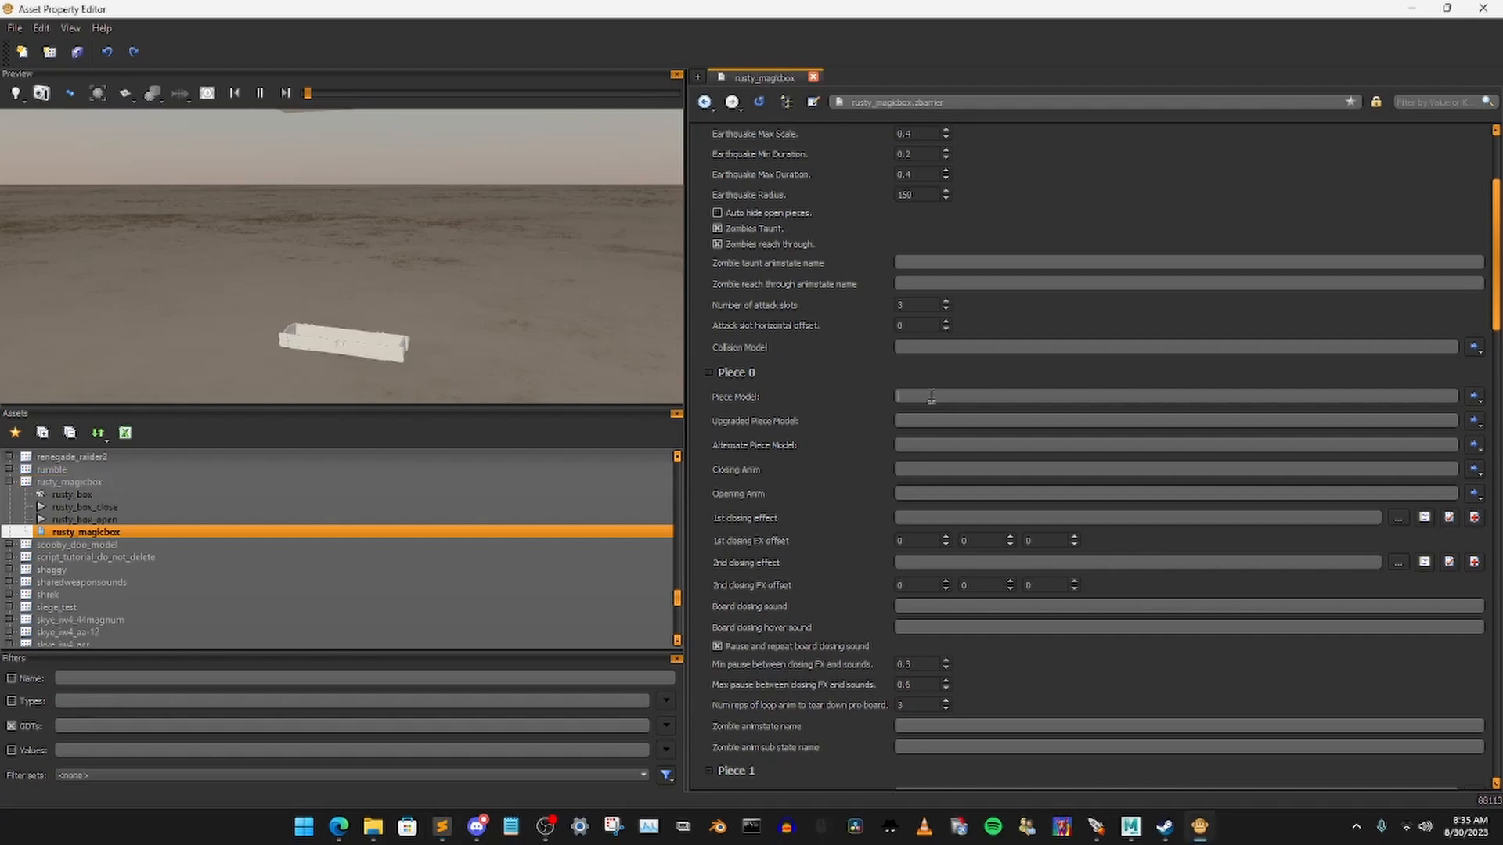
text(rusty)
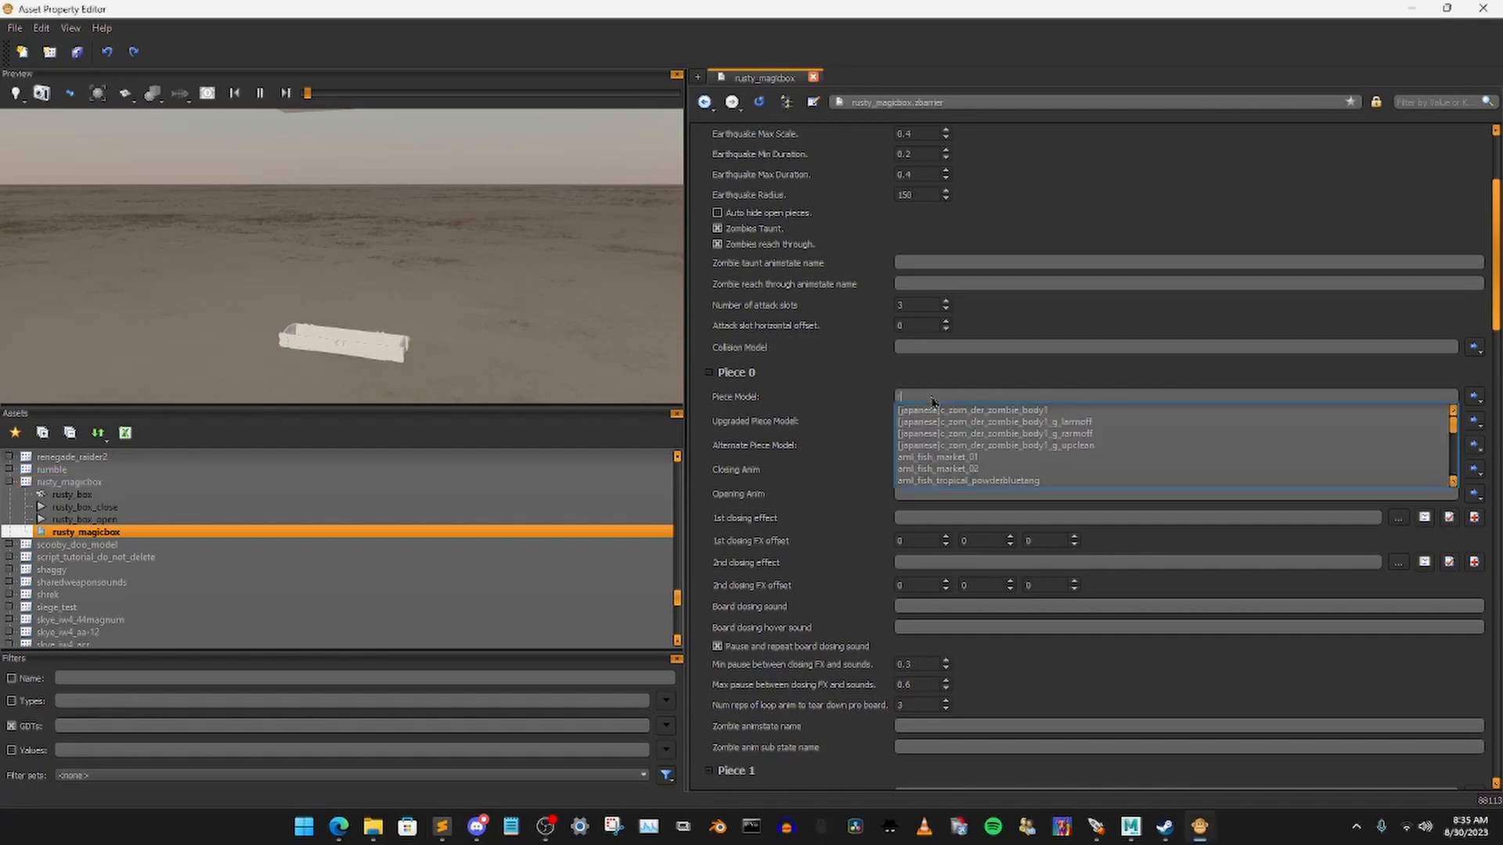
text(_box)
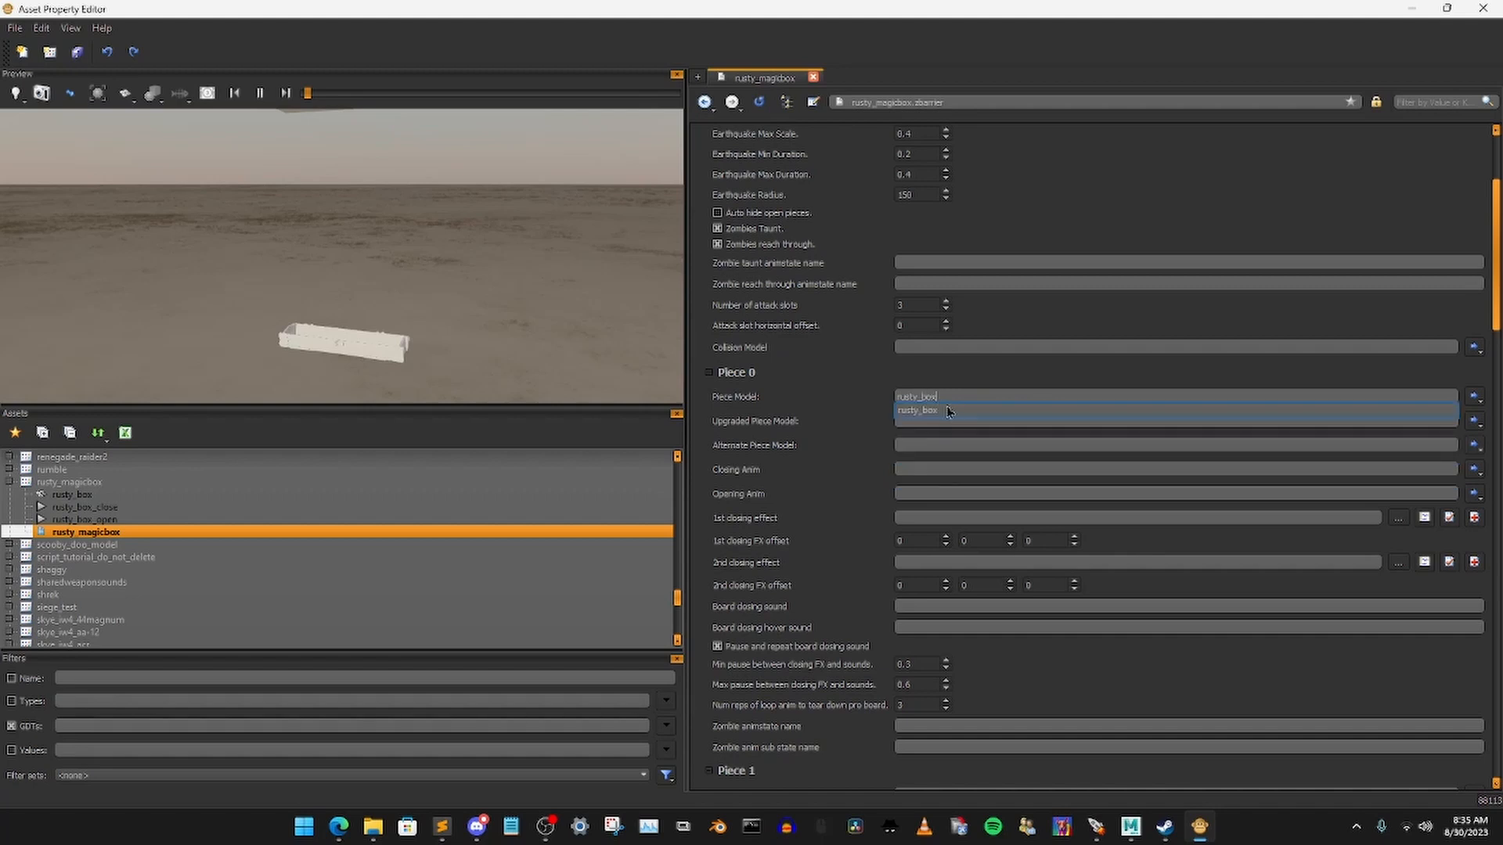
click(949, 411)
key(ctrl+c)
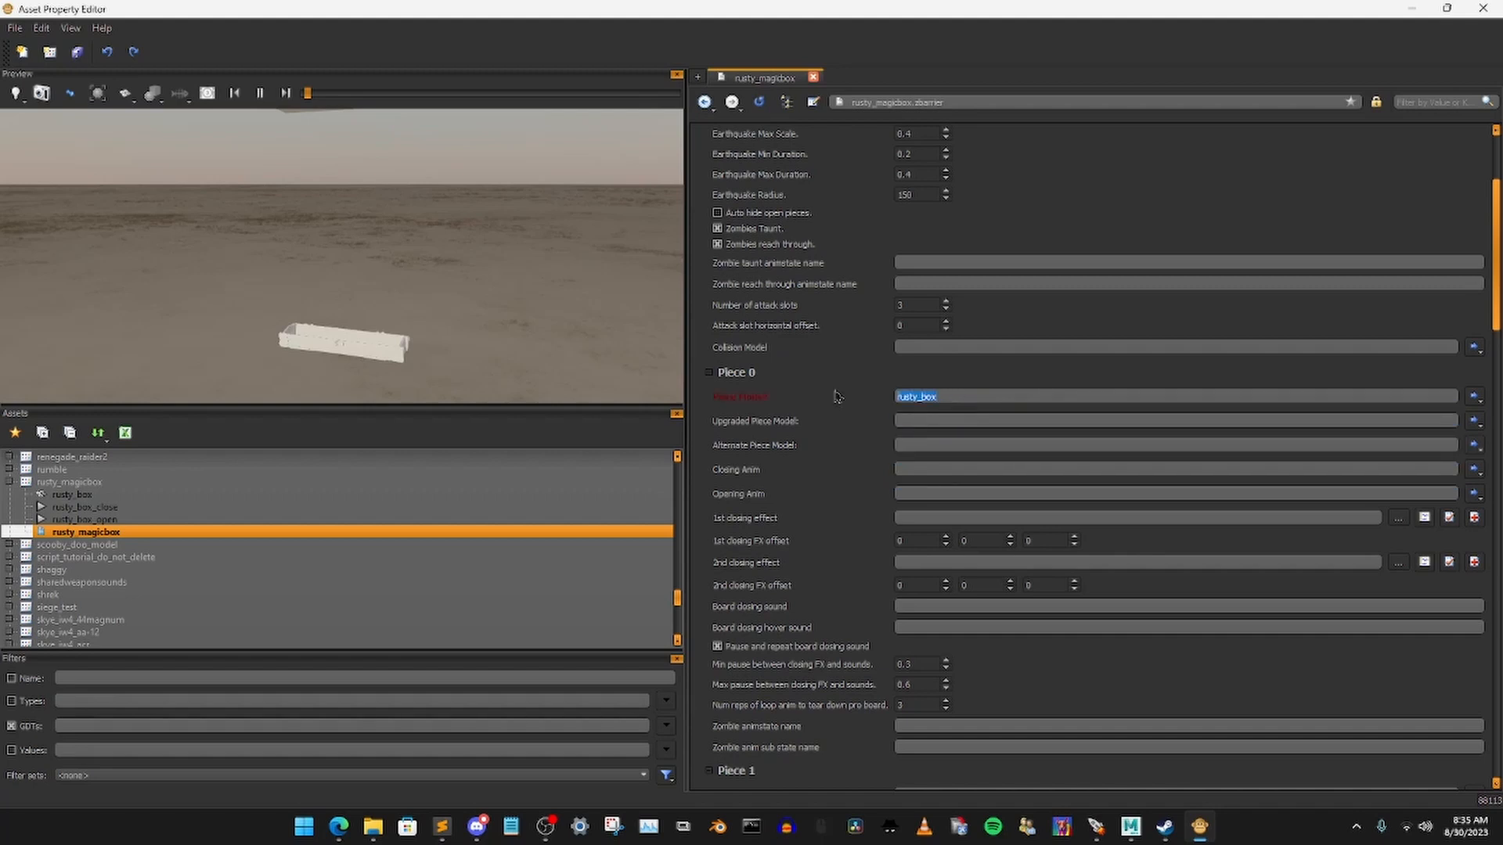
click(956, 395)
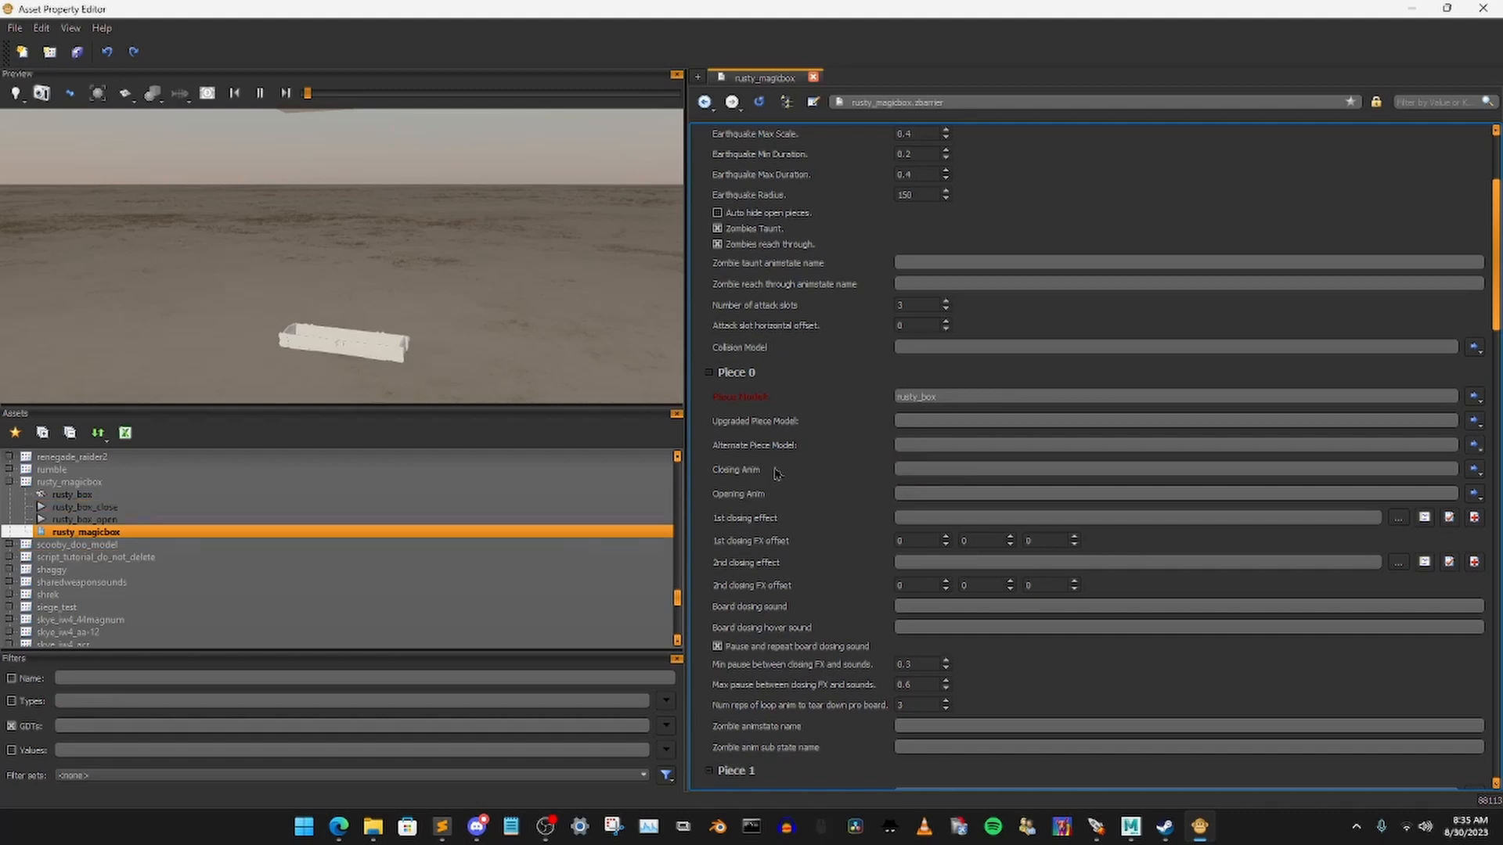
Step: Set the Piece Model of both Piece 1 and Piece 2 to rusty_box
scroll(776, 473, down, 4)
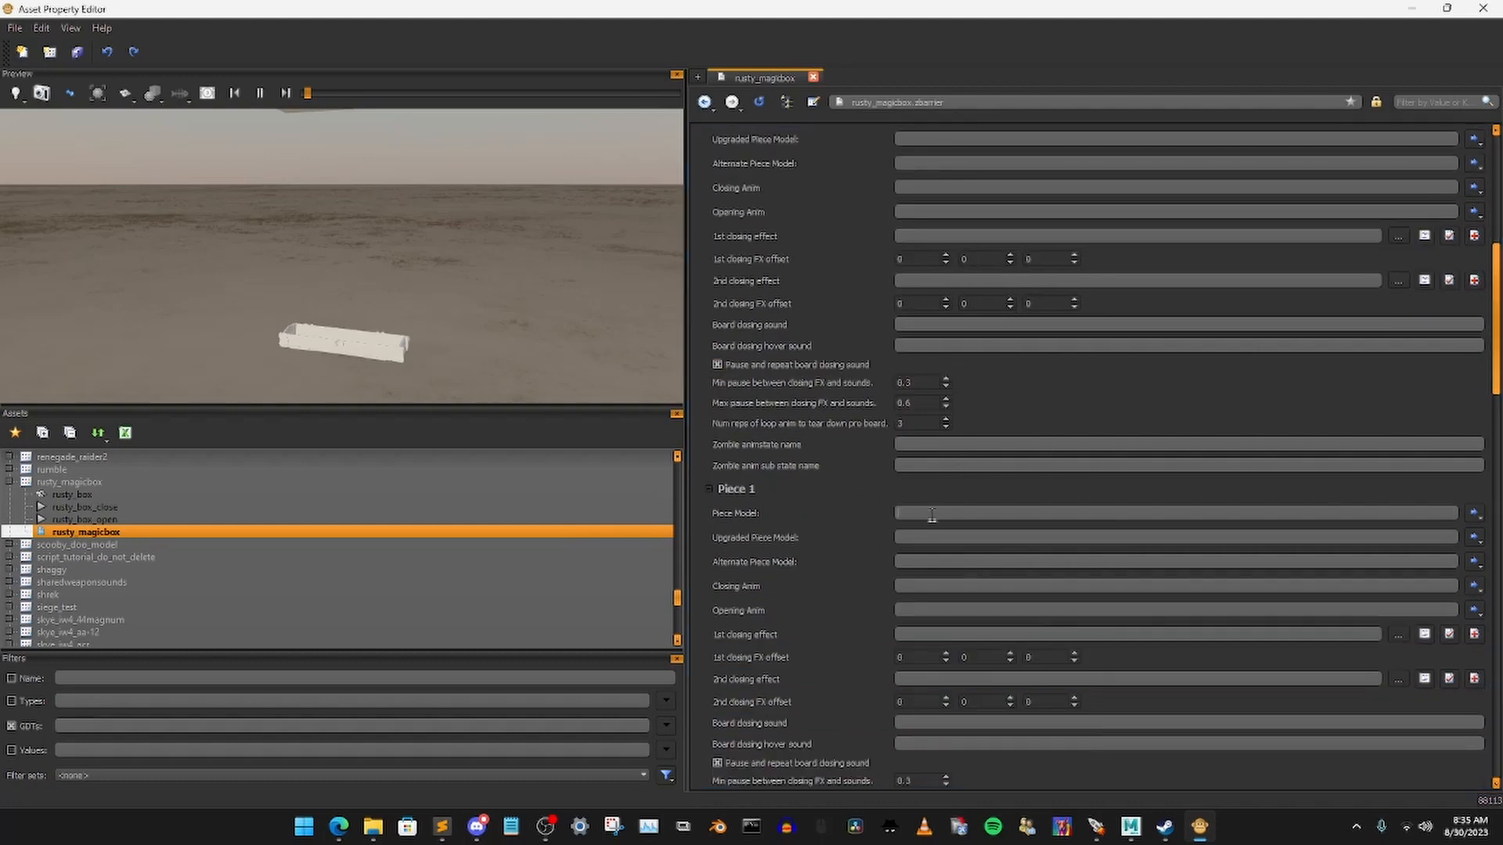
click(931, 514)
key(ctrl+v)
scroll(936, 651, down, 3)
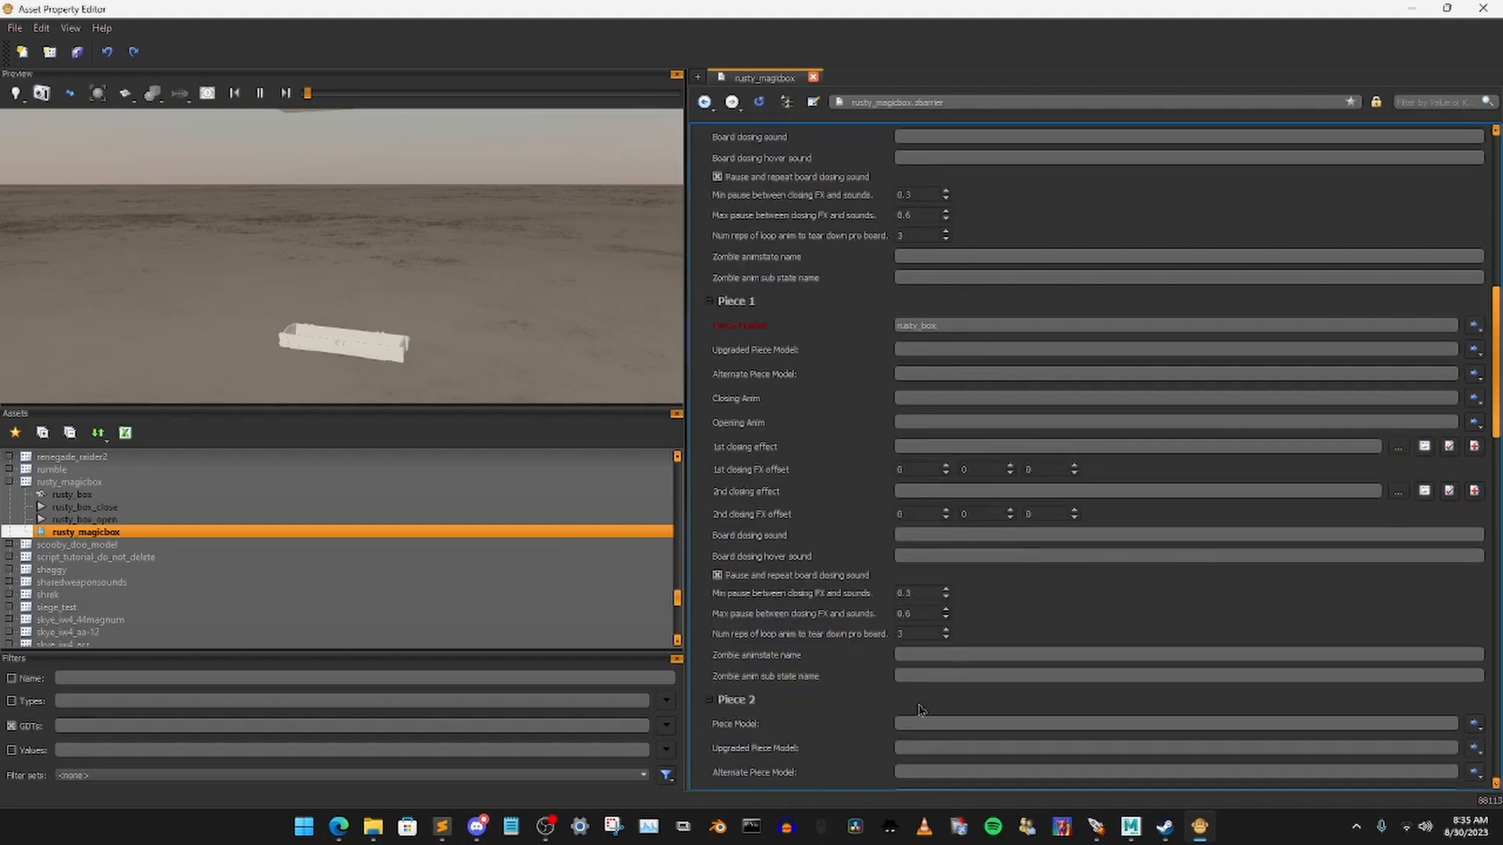
Step: For Piece 0, set the Closing Anim to o_zombie_magic_box_fake_idle_twitch_a and the Opening Anim to o_zombie_magic_box_fake_idle_twitch_b
scroll(851, 645, up, 4)
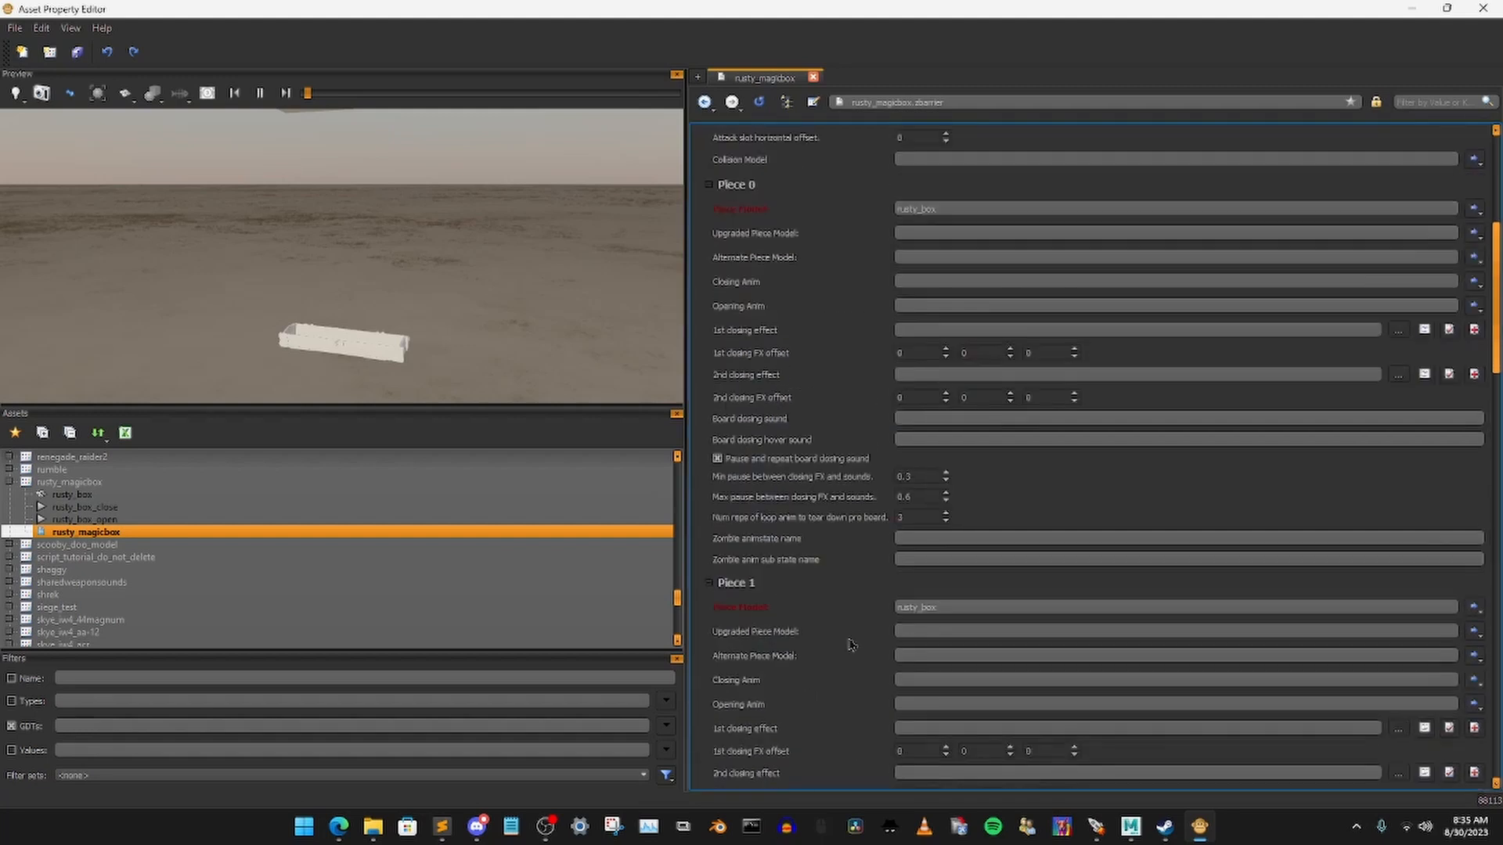
scroll(852, 645, up, 2)
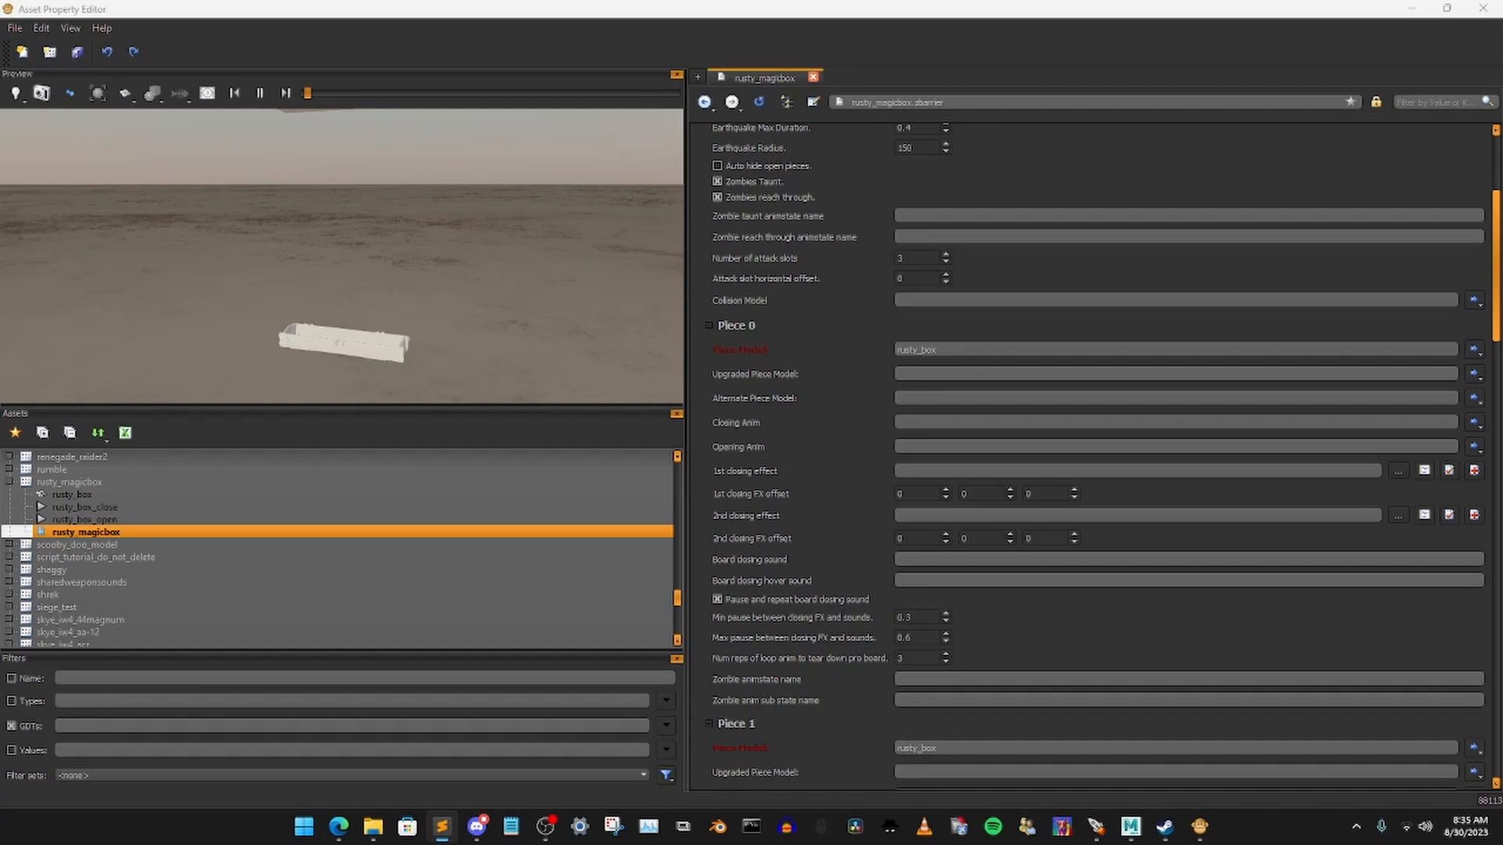
click(923, 420)
text(o_zombie_magic_box_fake_idle_twitch_a)
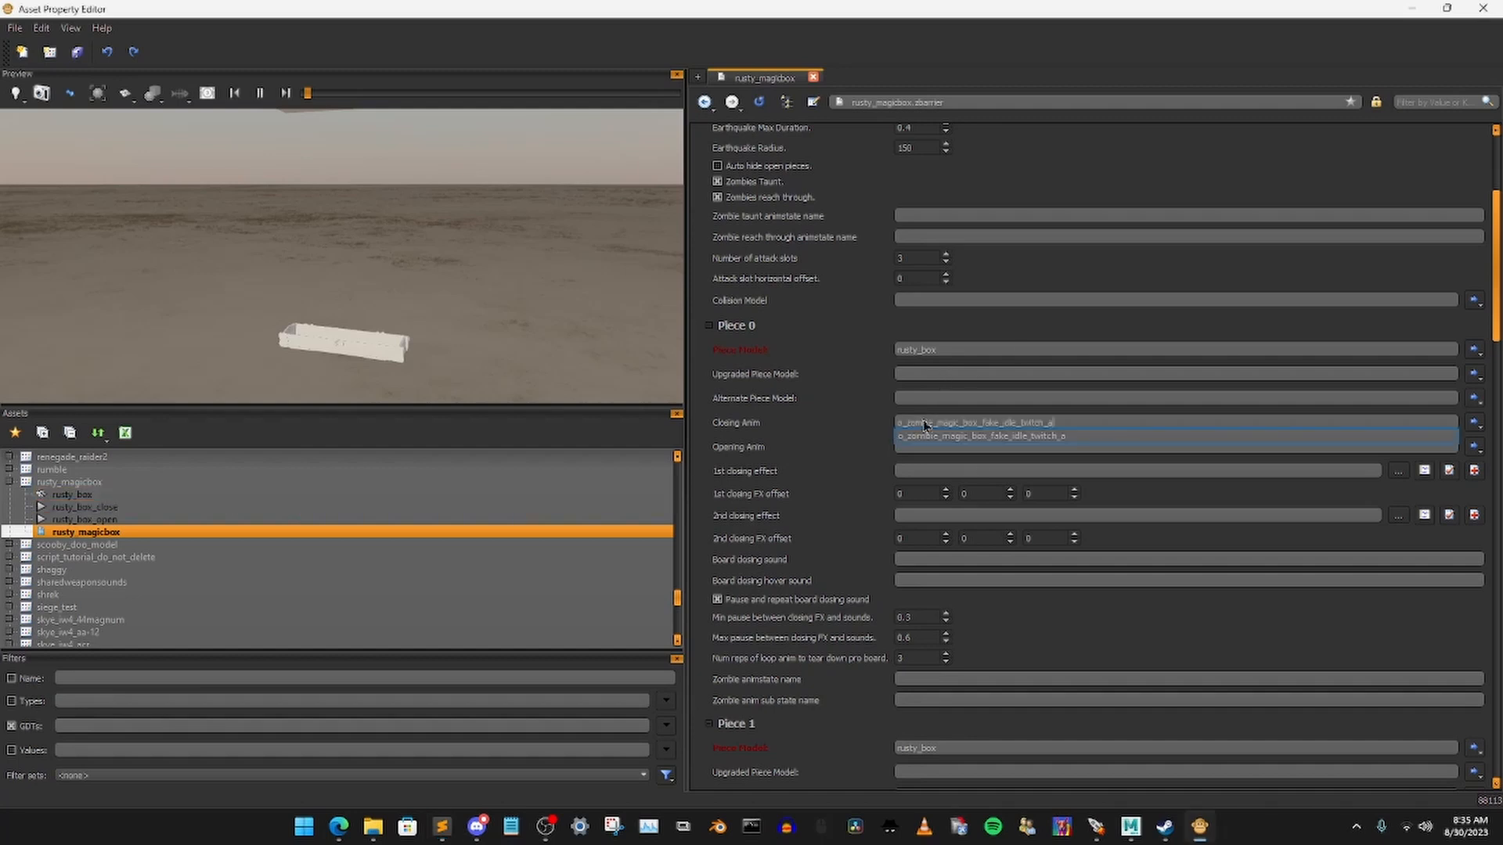
click(1021, 439)
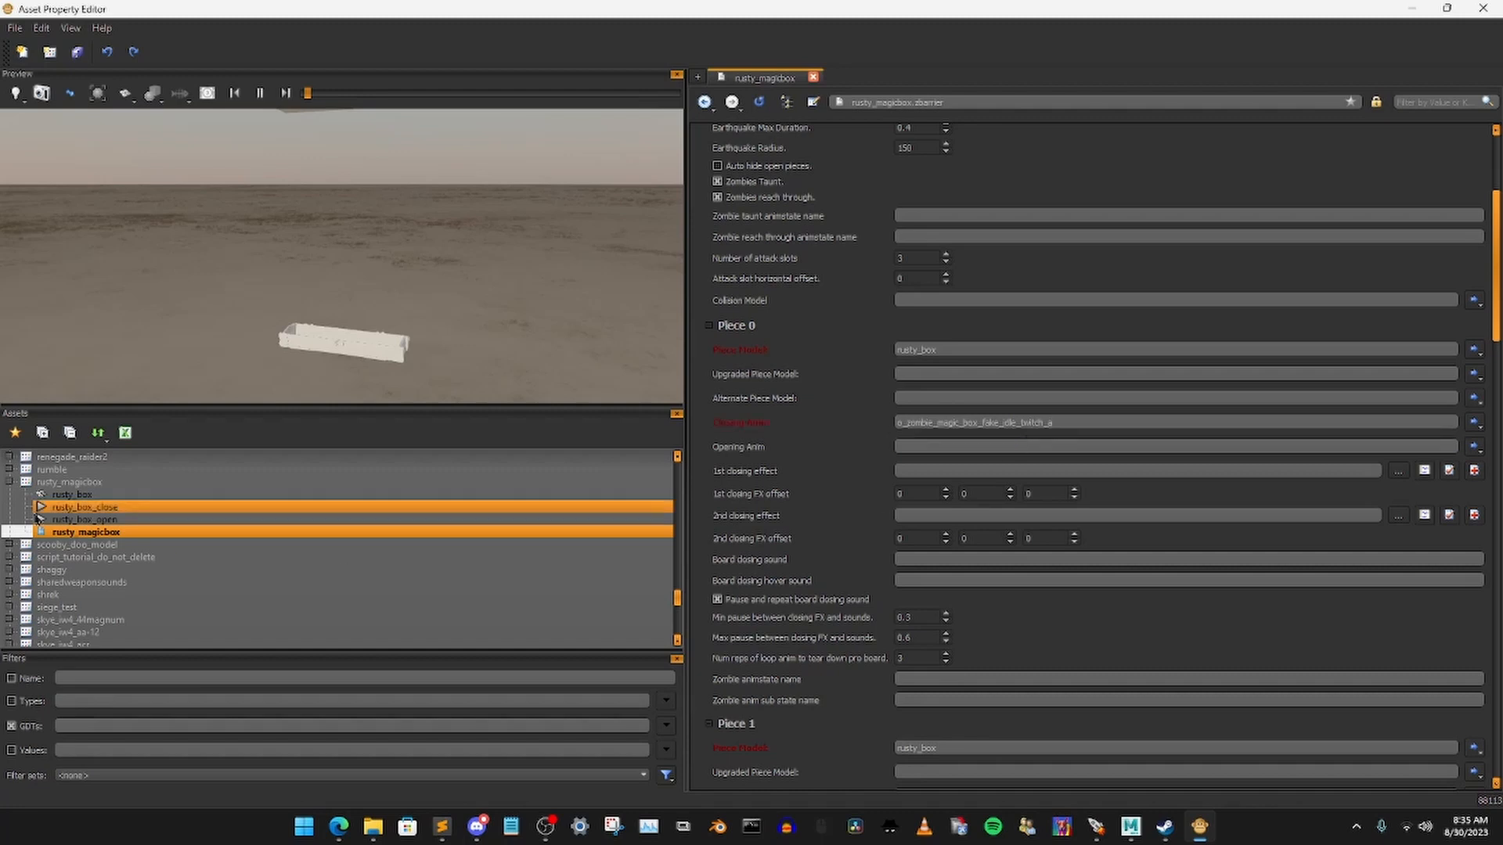
key(alt+Tab)
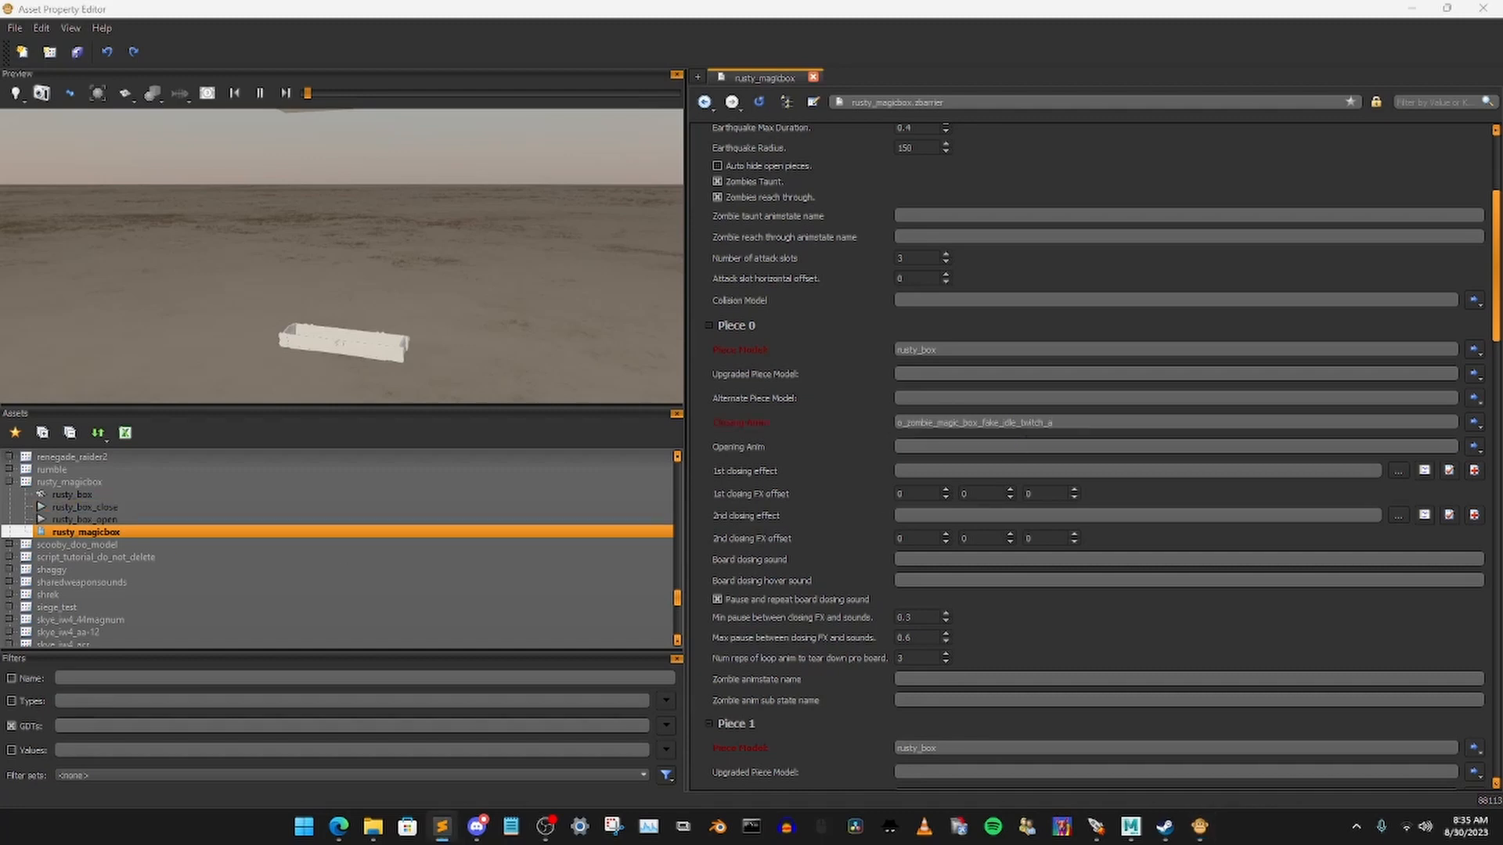
click(980, 447)
text(o_zombie_magic_box_fake_idle_twitch_b)
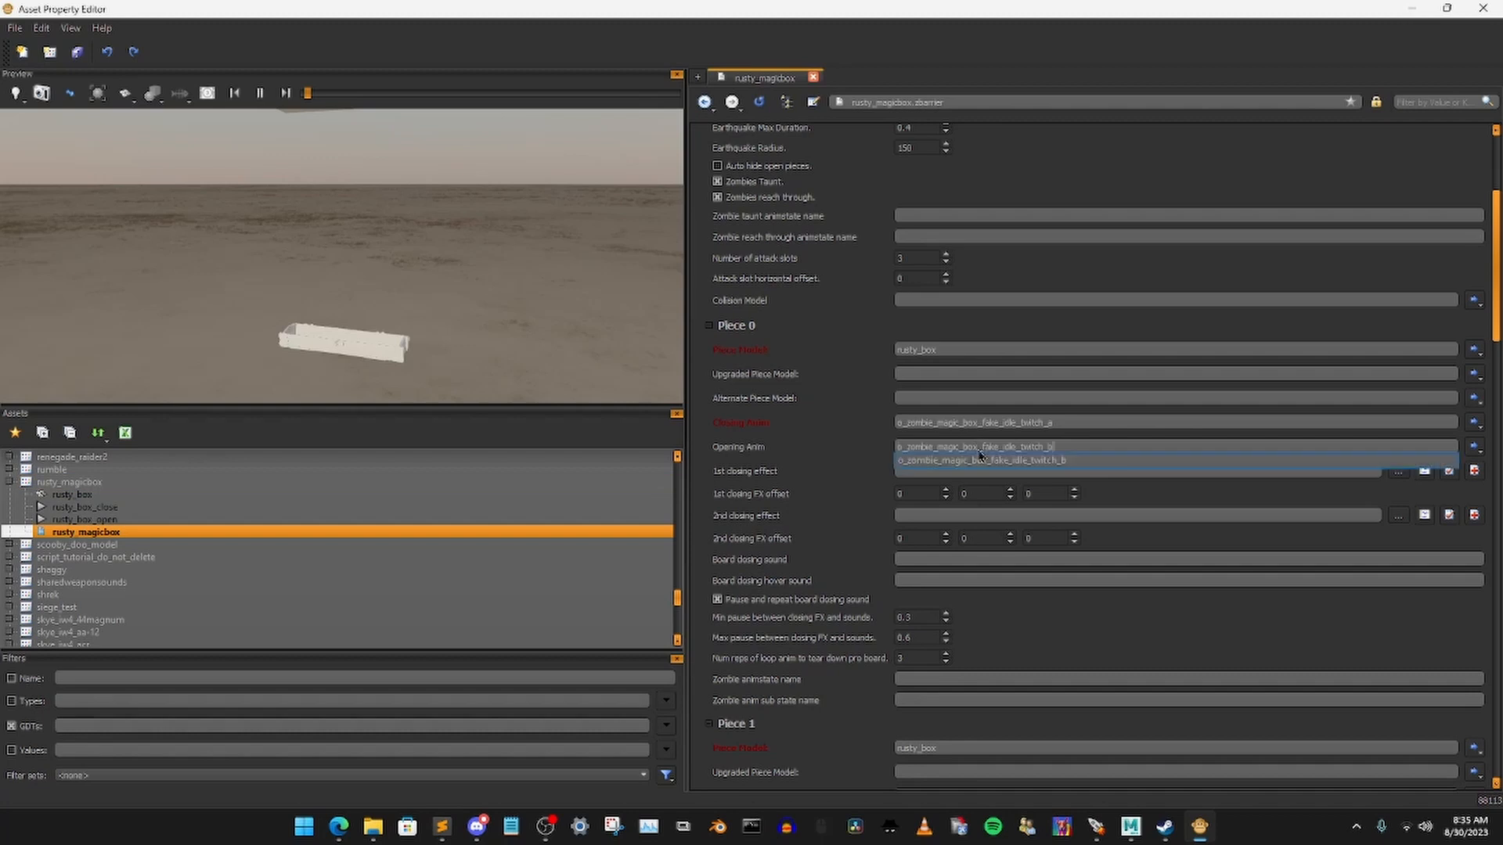
click(963, 461)
Step: For Piece 1, set the Closing Anim to o_zombie_magic_box_leave and the Opening Anim to o_zombie_magic_box_arrive
scroll(963, 465, down, 10)
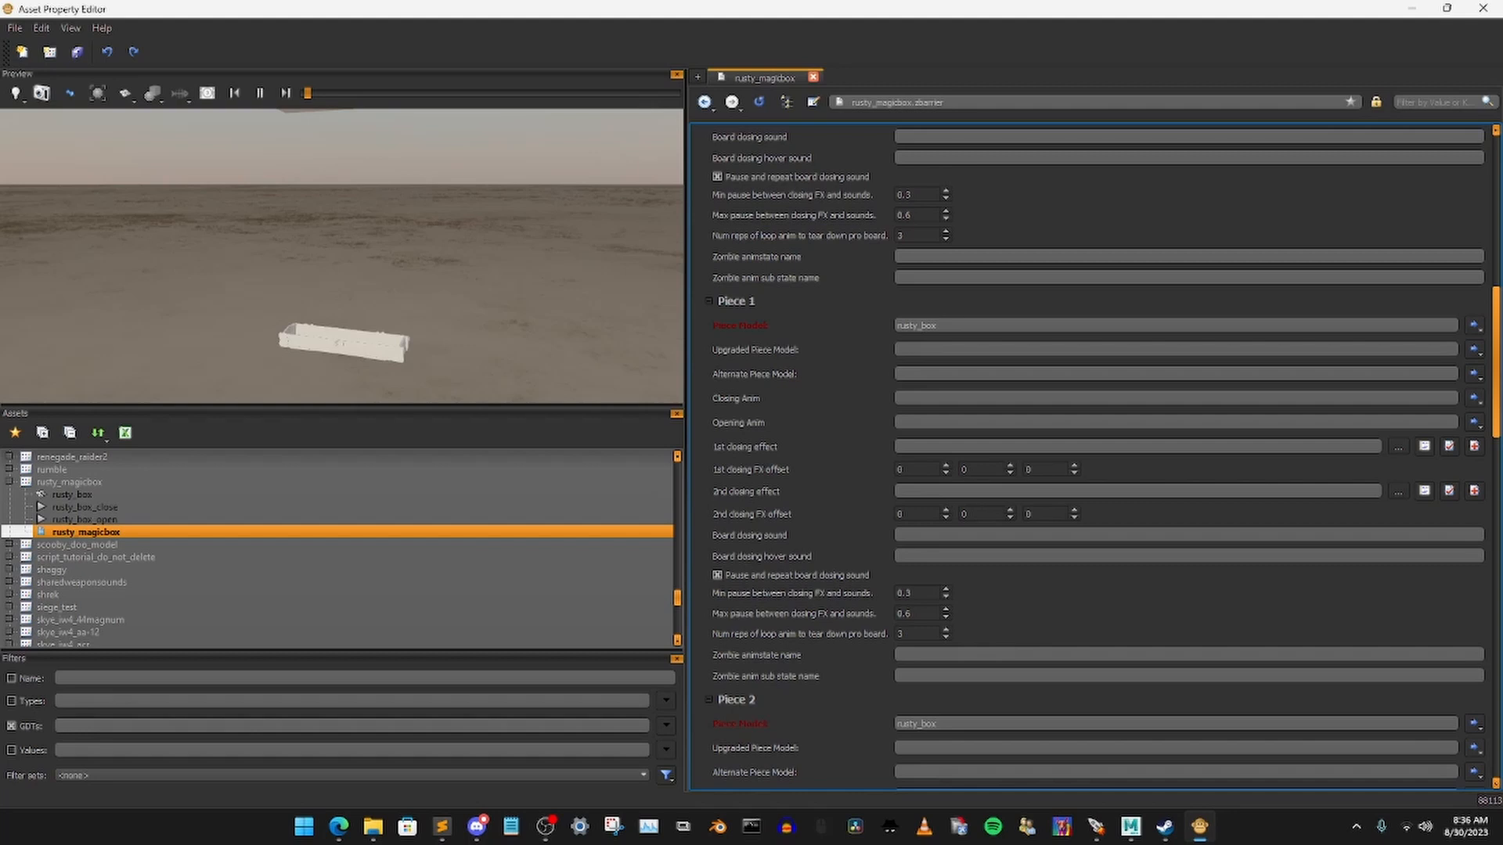
key(alt+Tab)
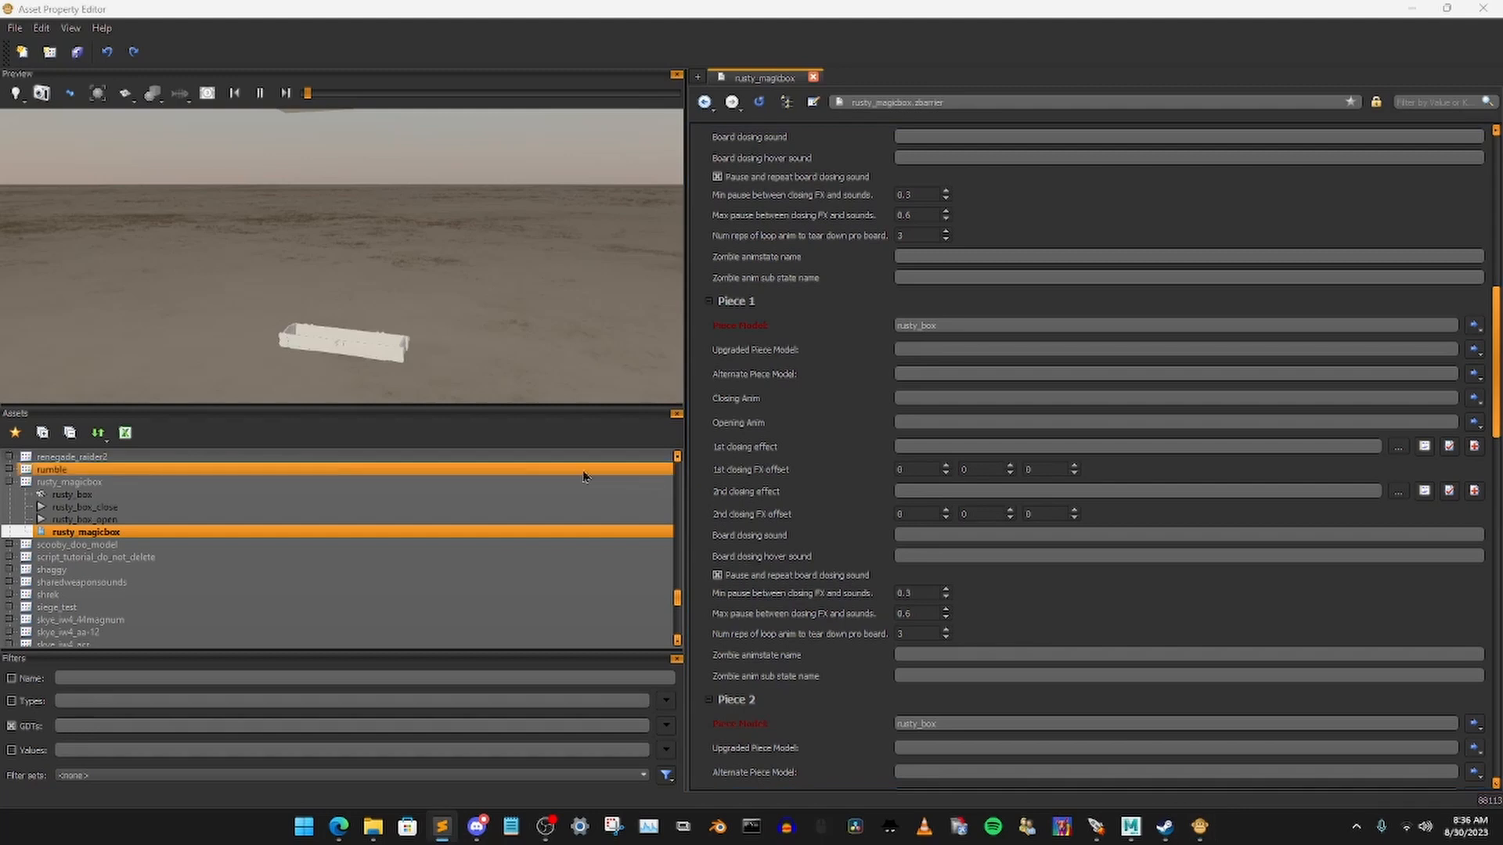
click(983, 397)
text(o_zombie_magic_box_leave)
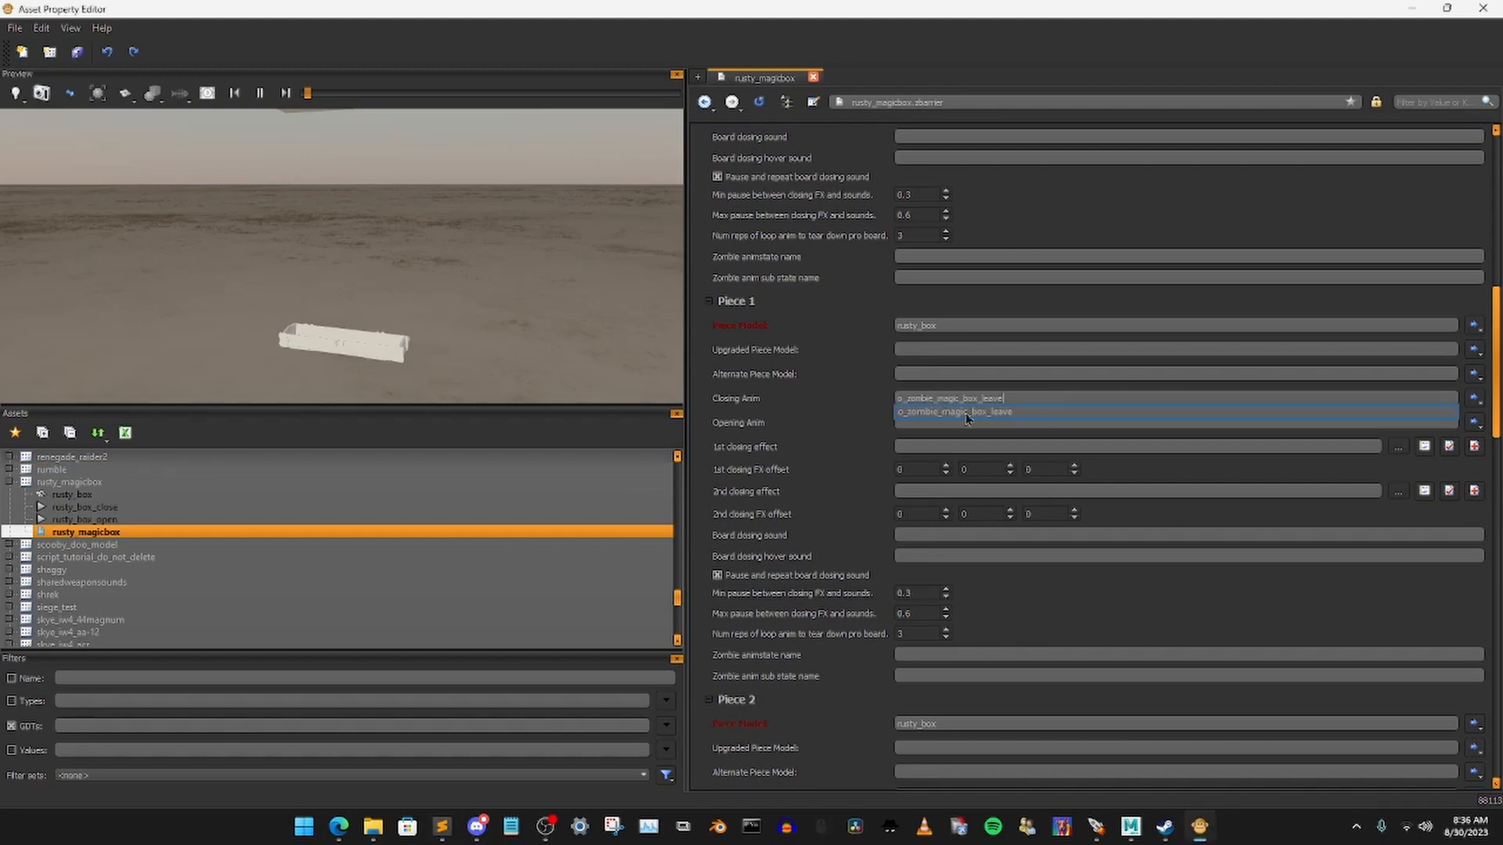
click(967, 415)
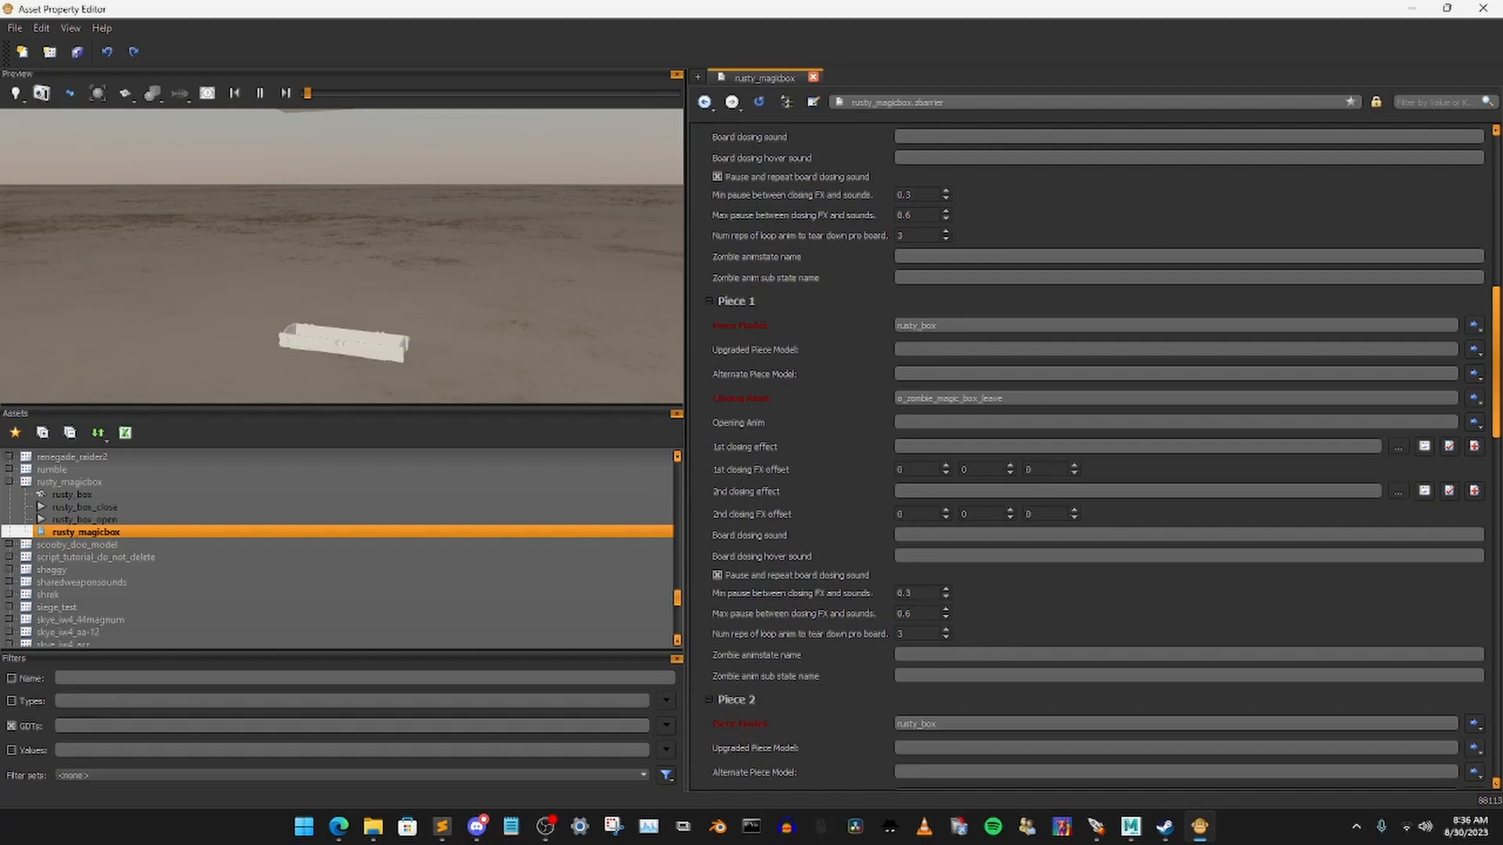
key(alt+Tab)
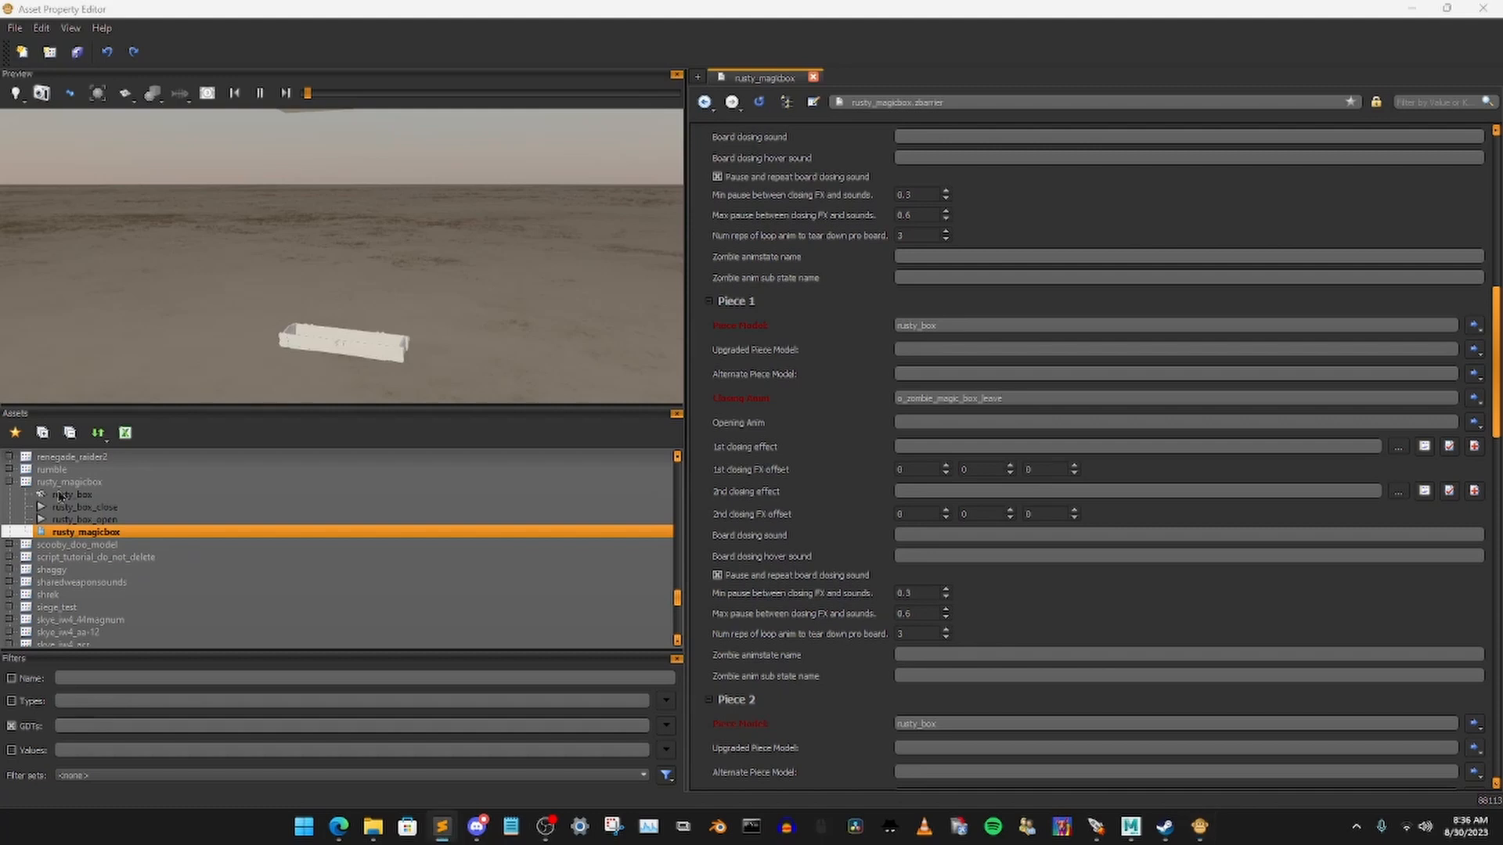
click(1013, 423)
text(o_zombie_magic_box_arrive)
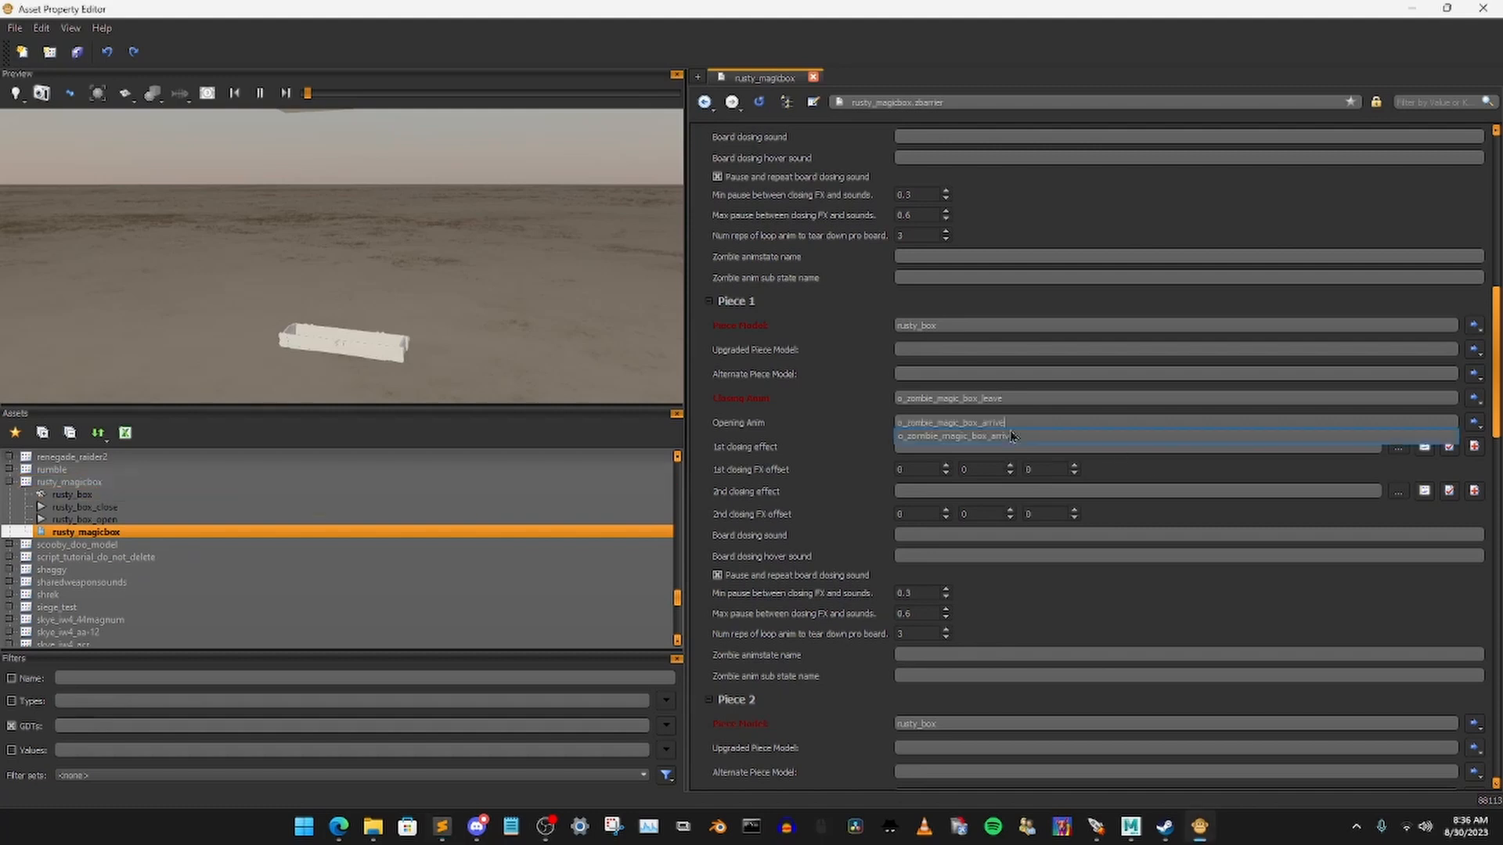
click(969, 442)
Step: Review the model and animation entries of Piece 0 and Piece 1
scroll(855, 441, down, 2)
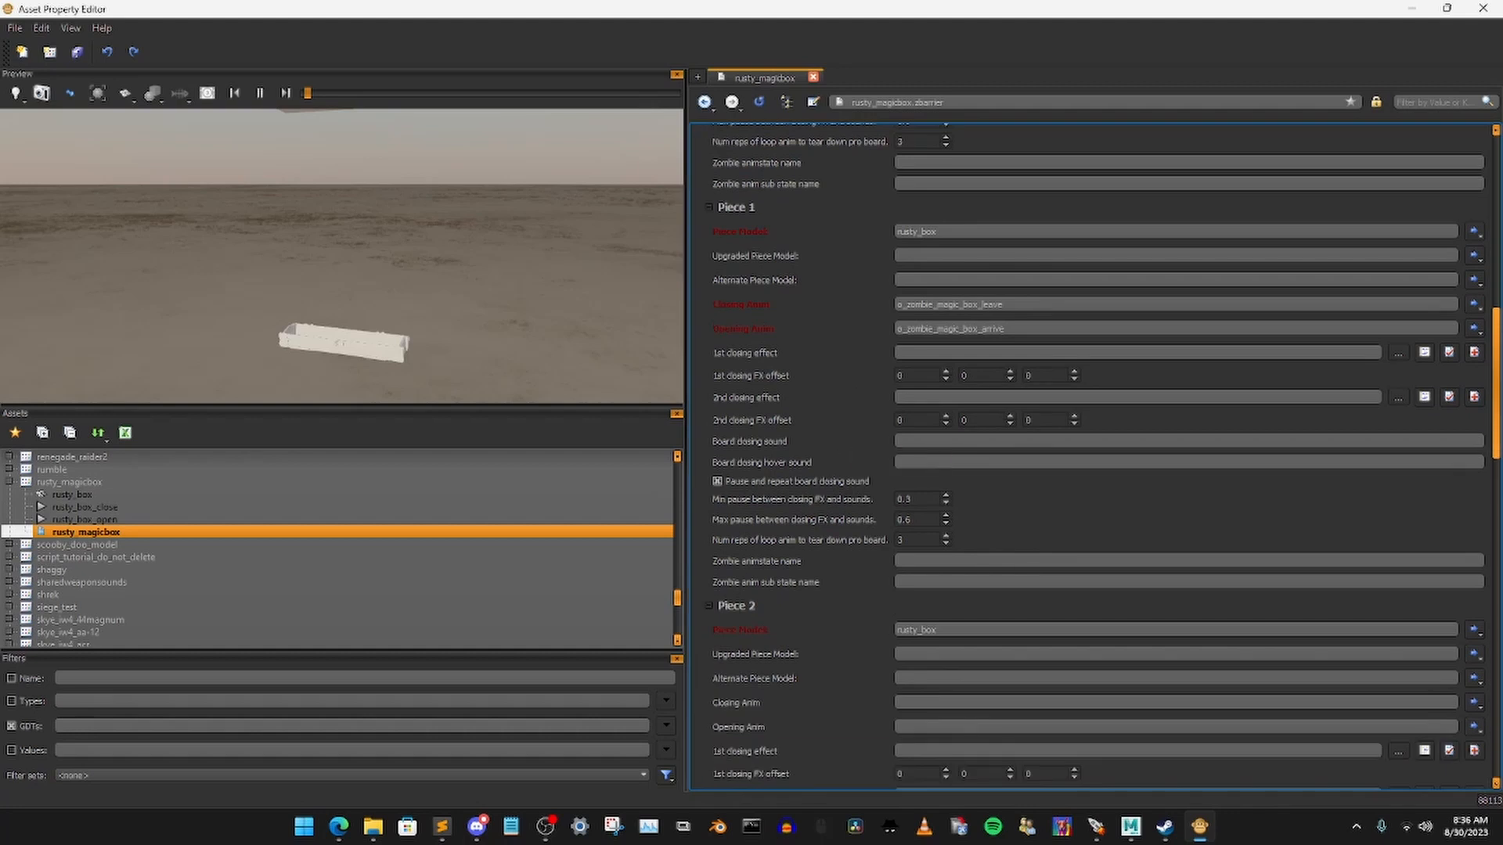
scroll(858, 373, down, 1)
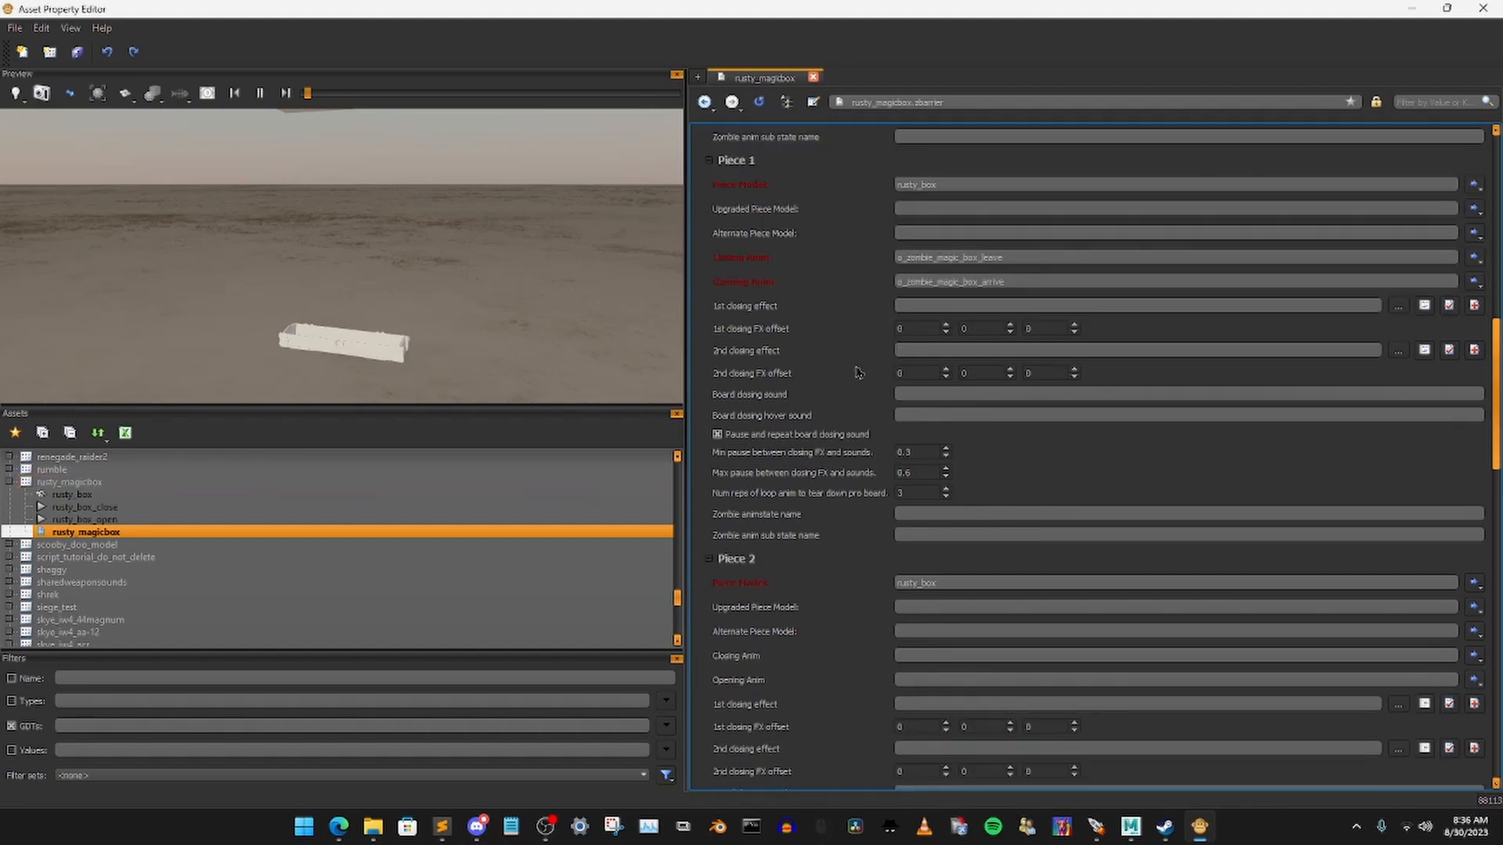
scroll(856, 372, up, 1)
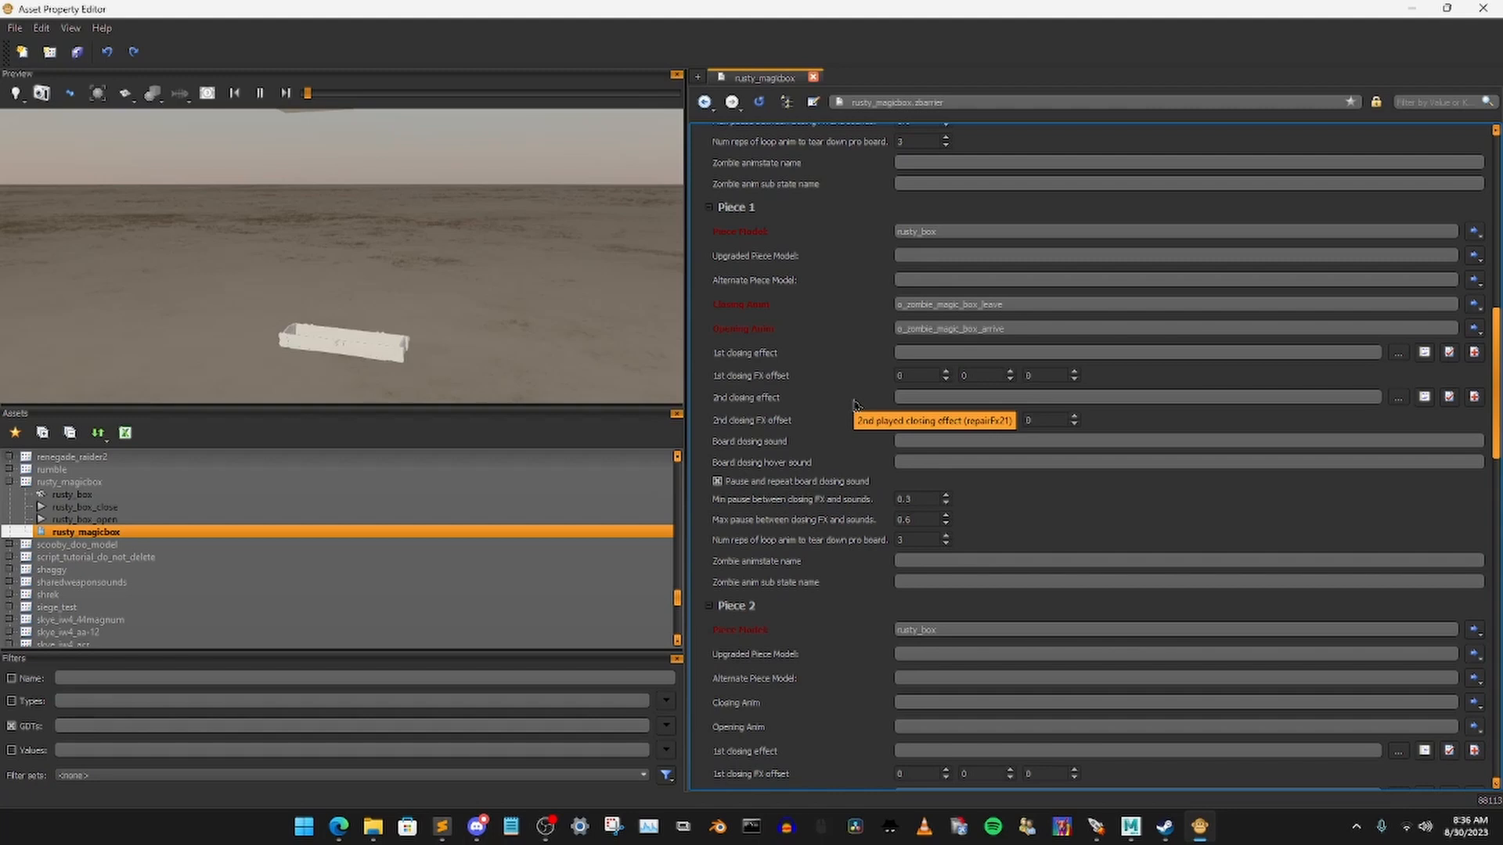
scroll(985, 254, up, 7)
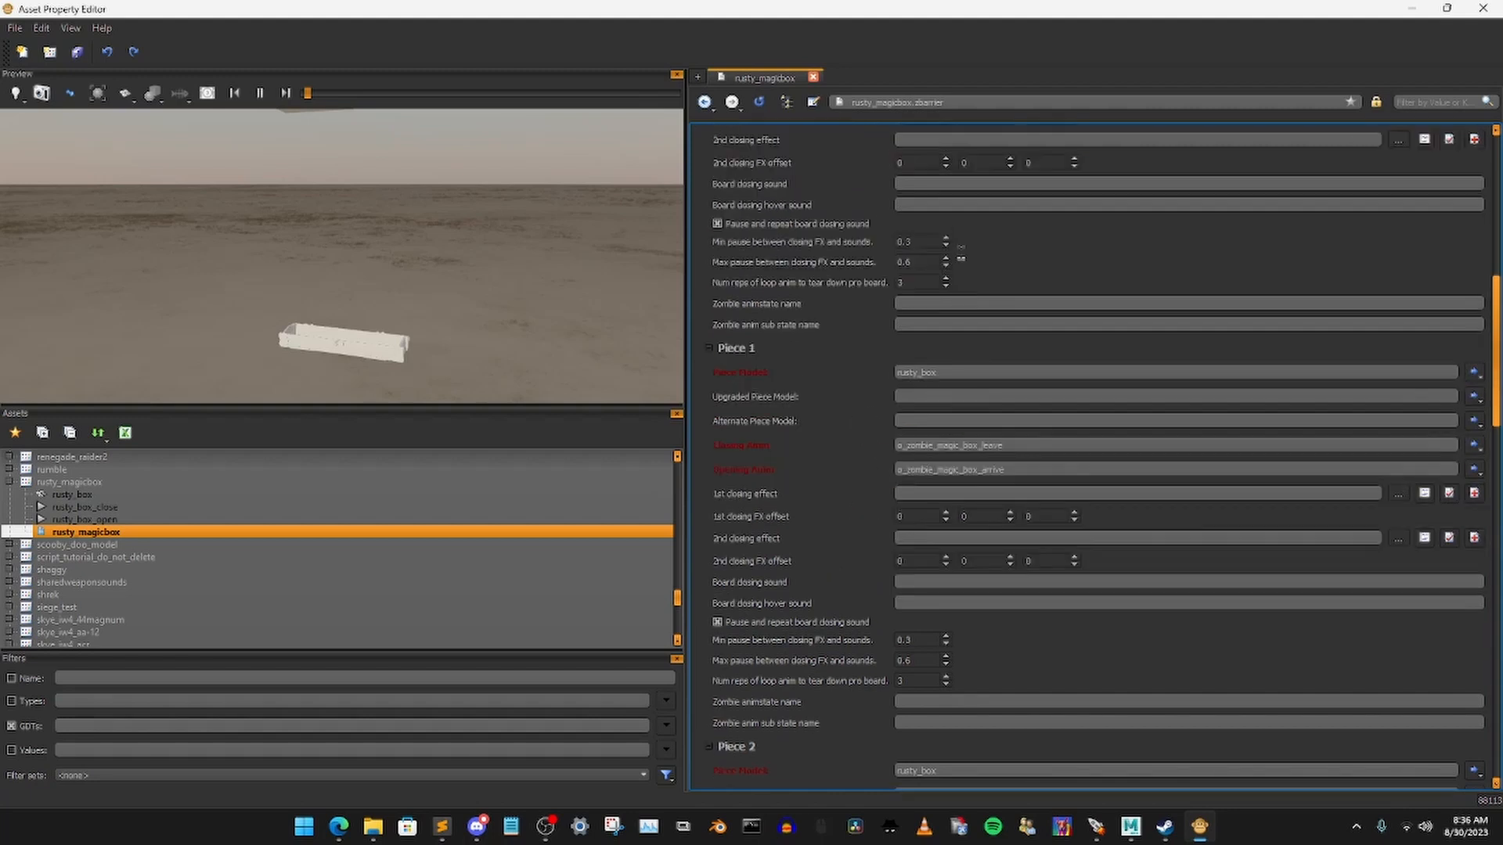
scroll(985, 255, up, 1)
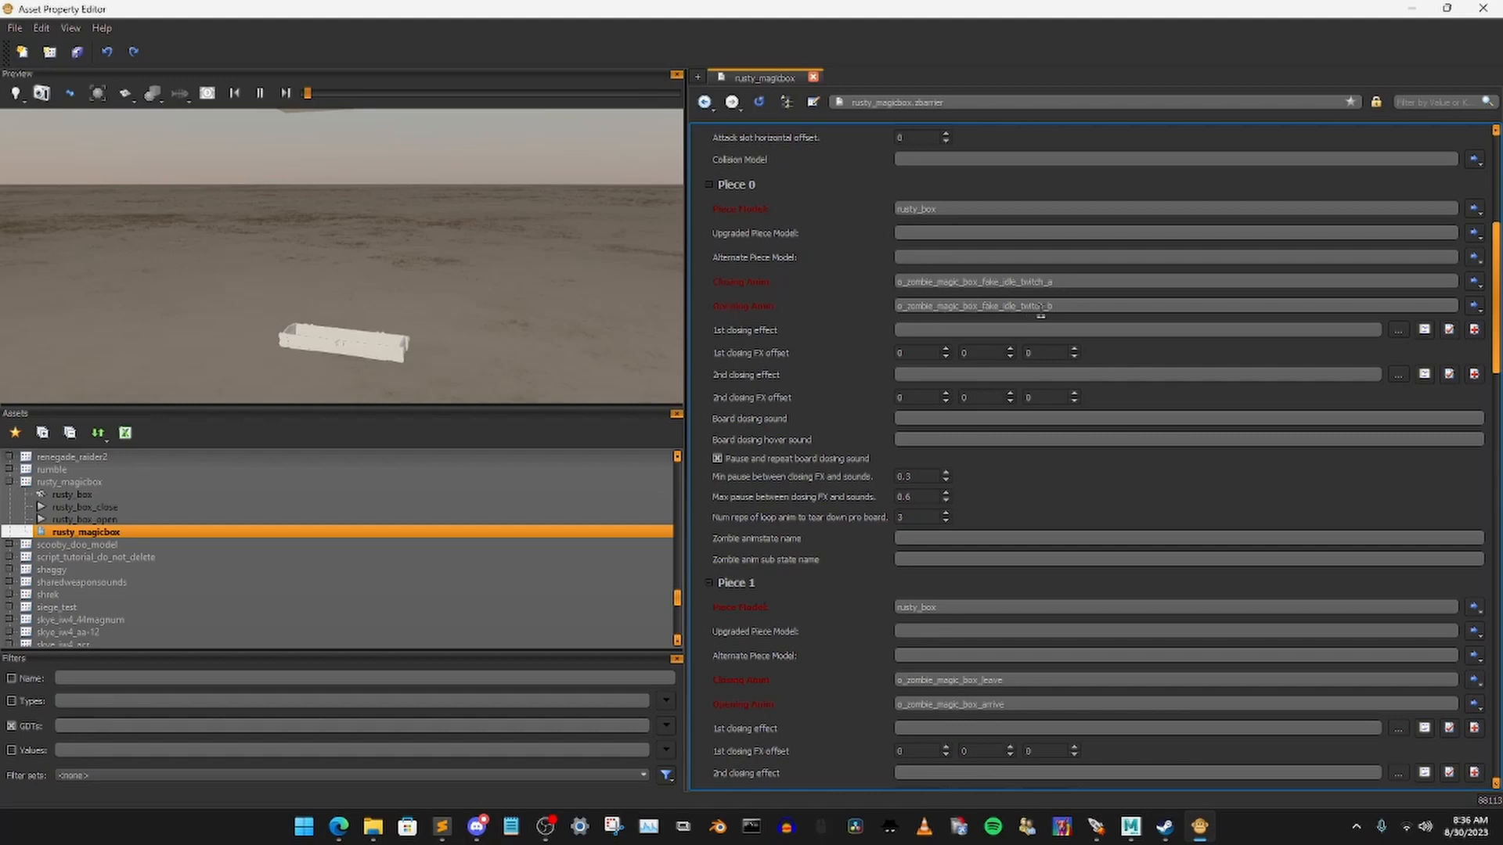
scroll(759, 345, down, 2)
scroll(849, 358, down, 1)
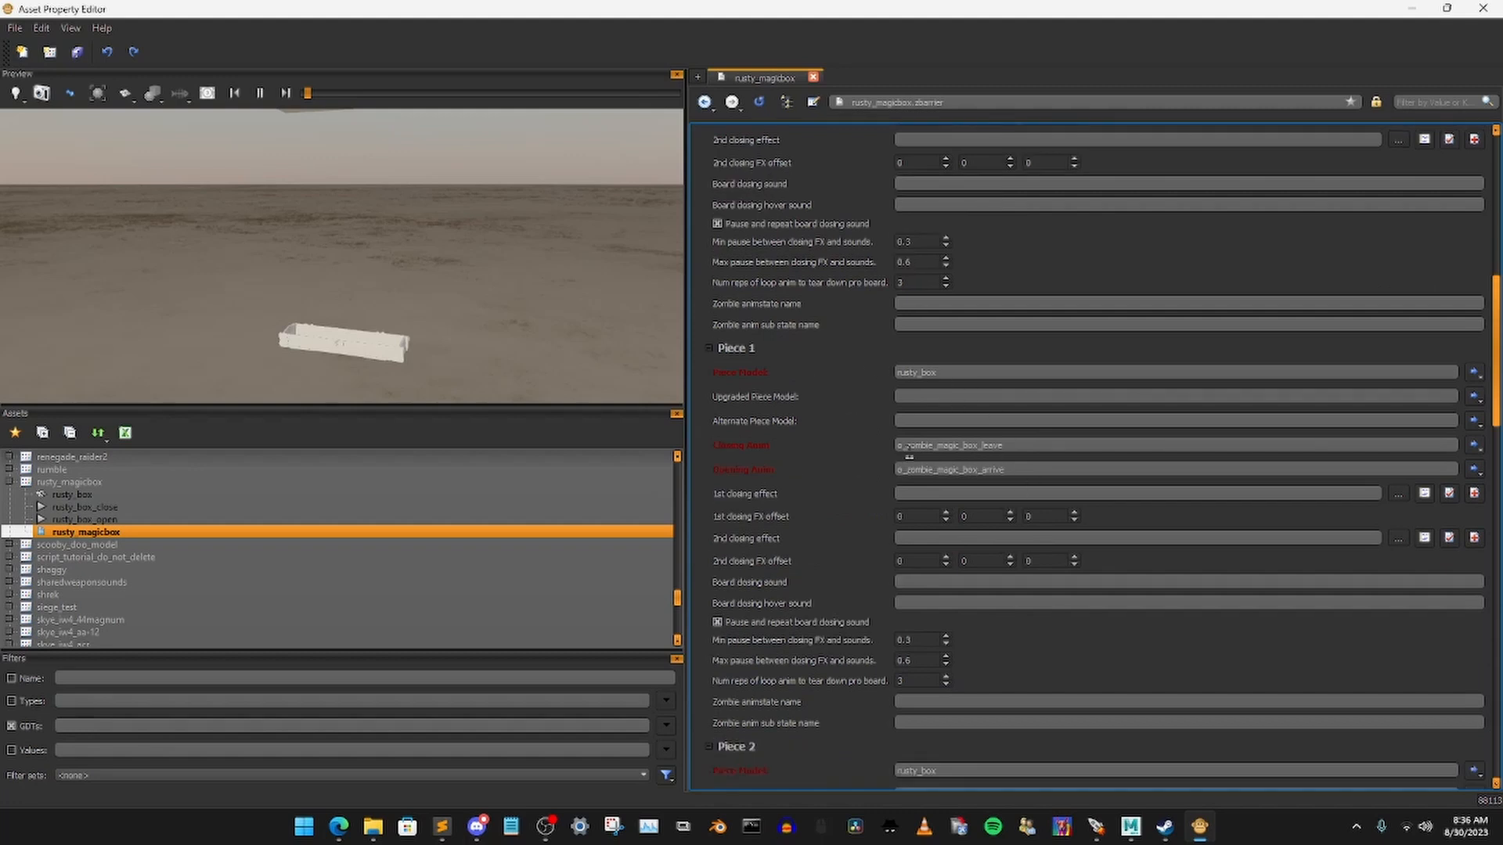
Step: For Piece 2, set the Closing Anim to rusty_box_close and the Opening Anim to rusty_box_open
scroll(877, 462, down, 4)
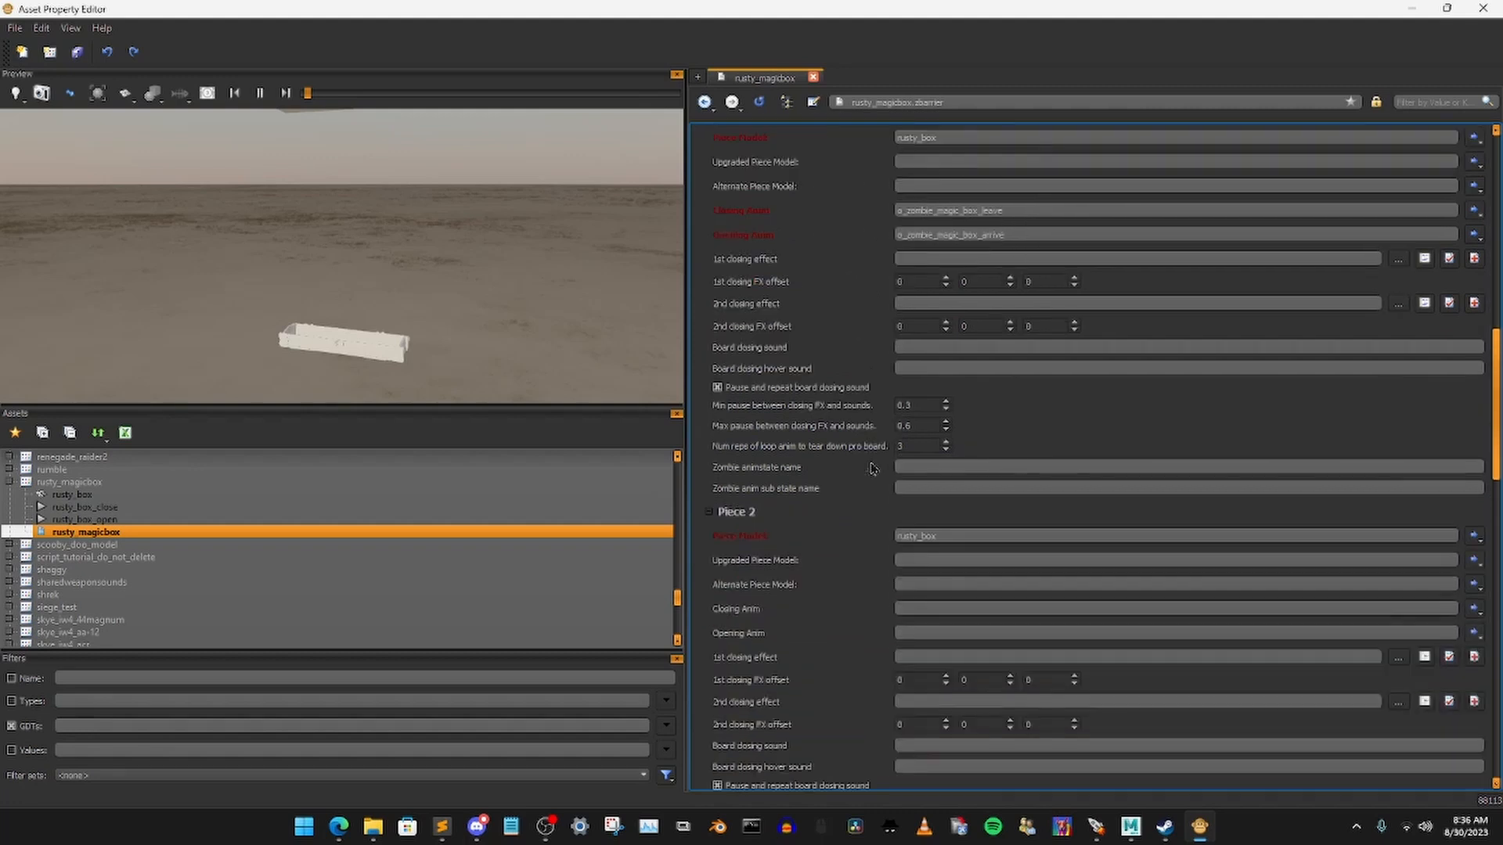
scroll(872, 458, down, 1)
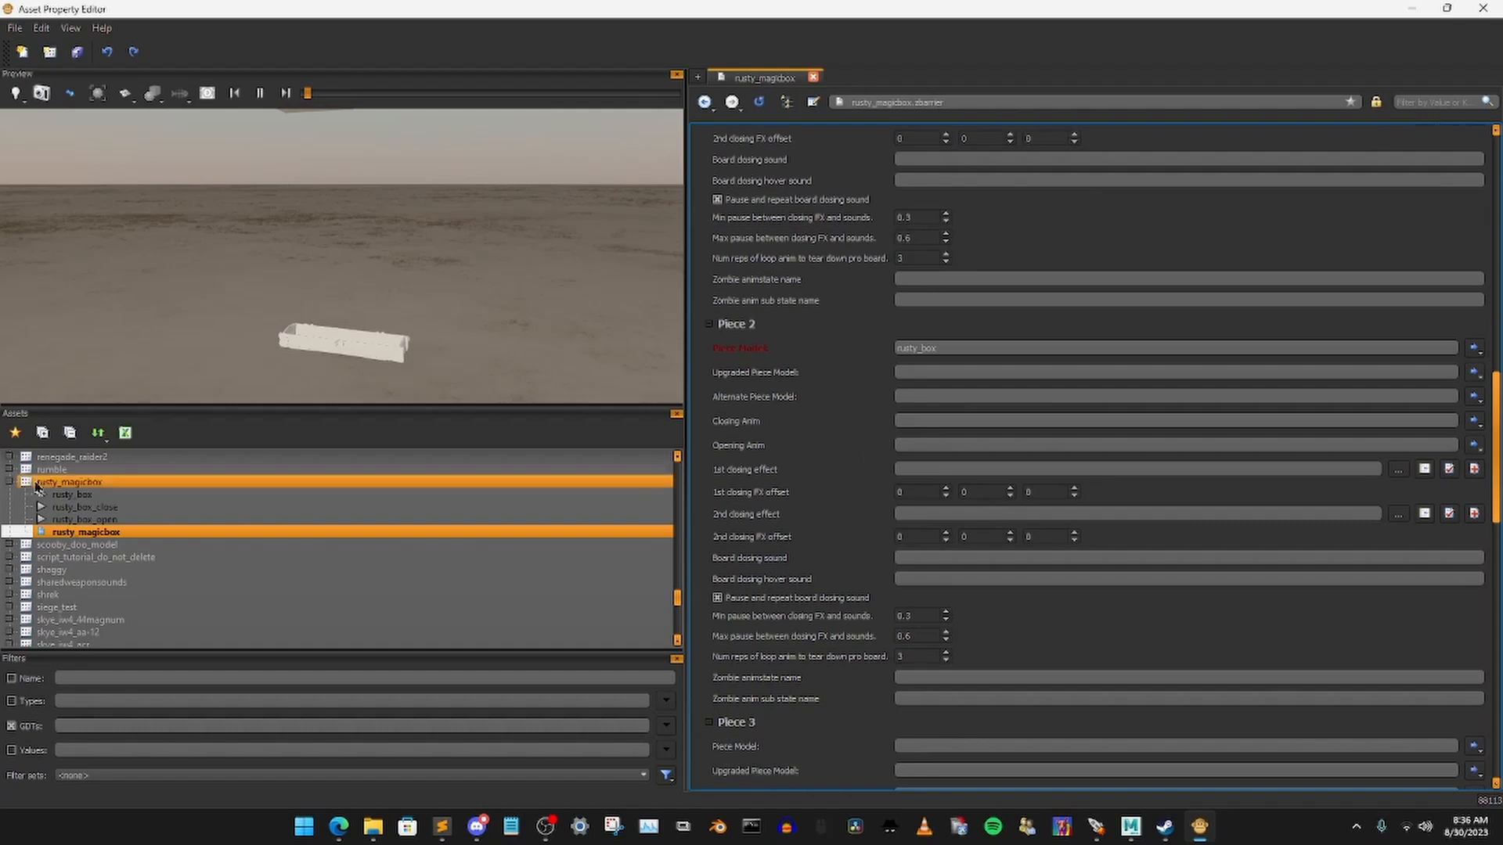
click(929, 423)
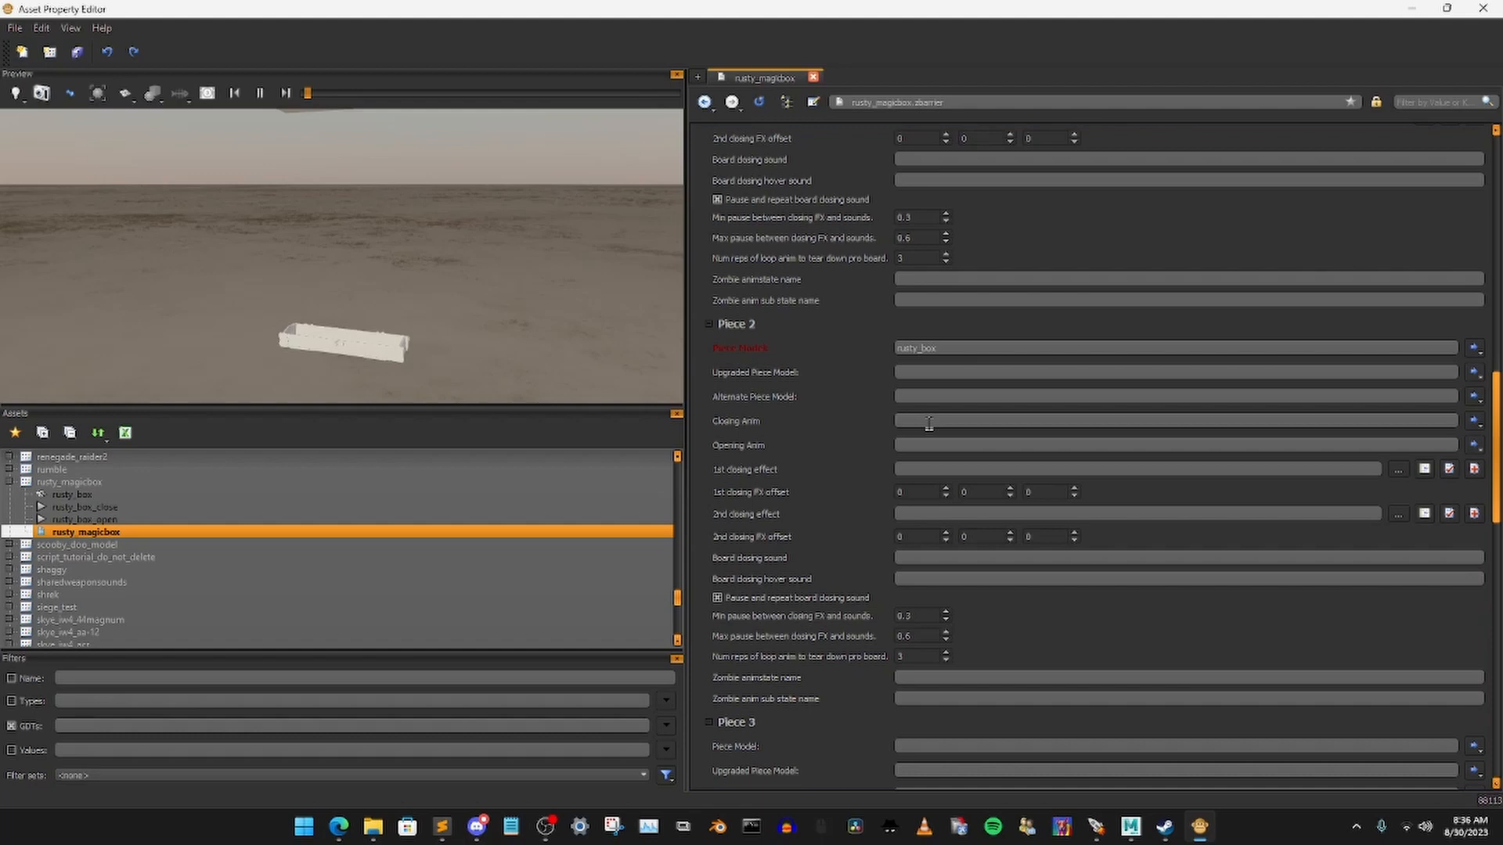
text(rust)
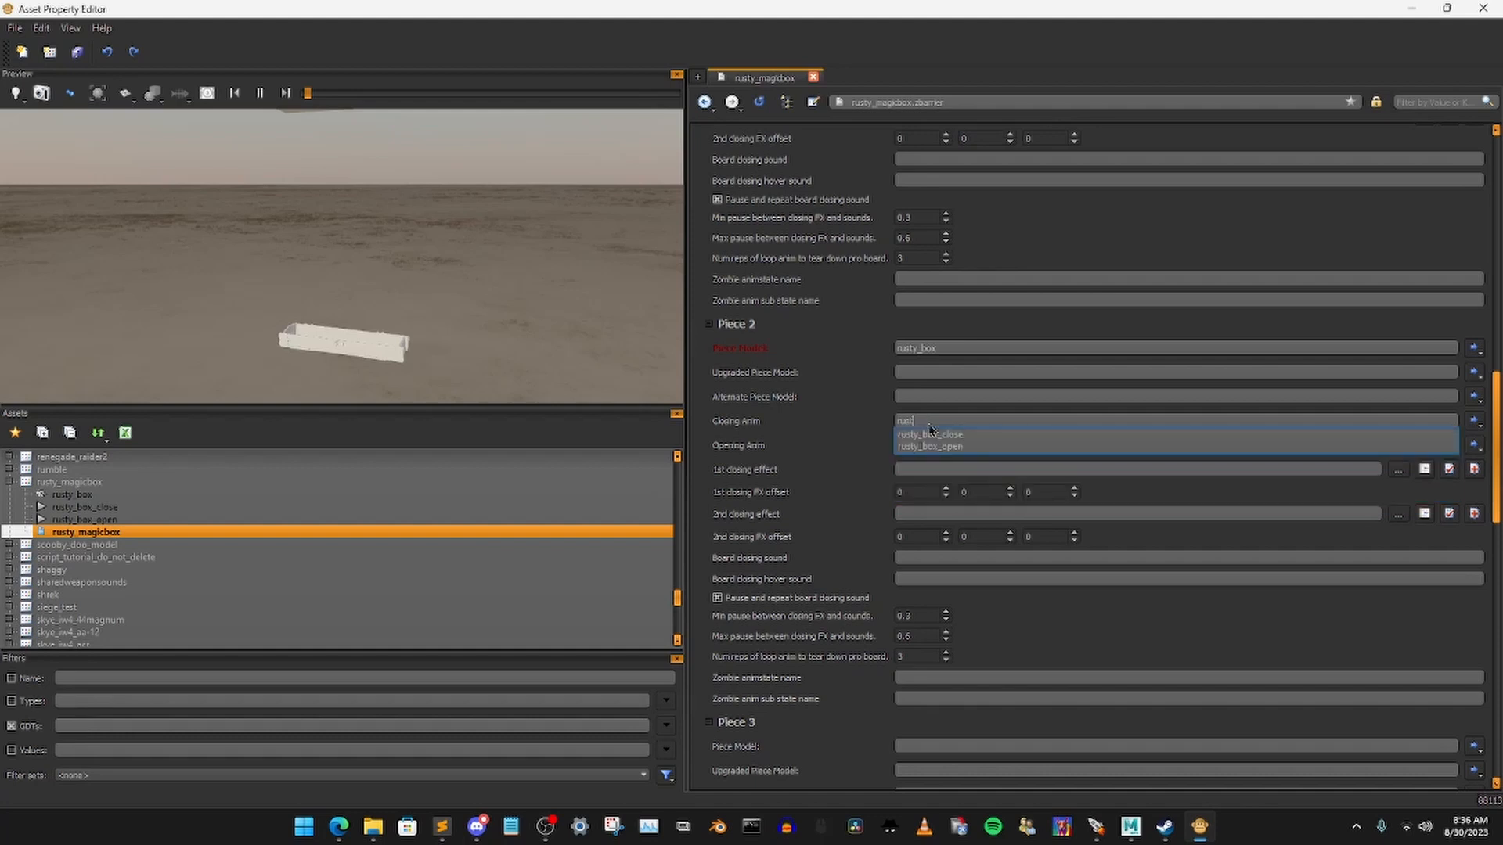
text(y)
click(954, 434)
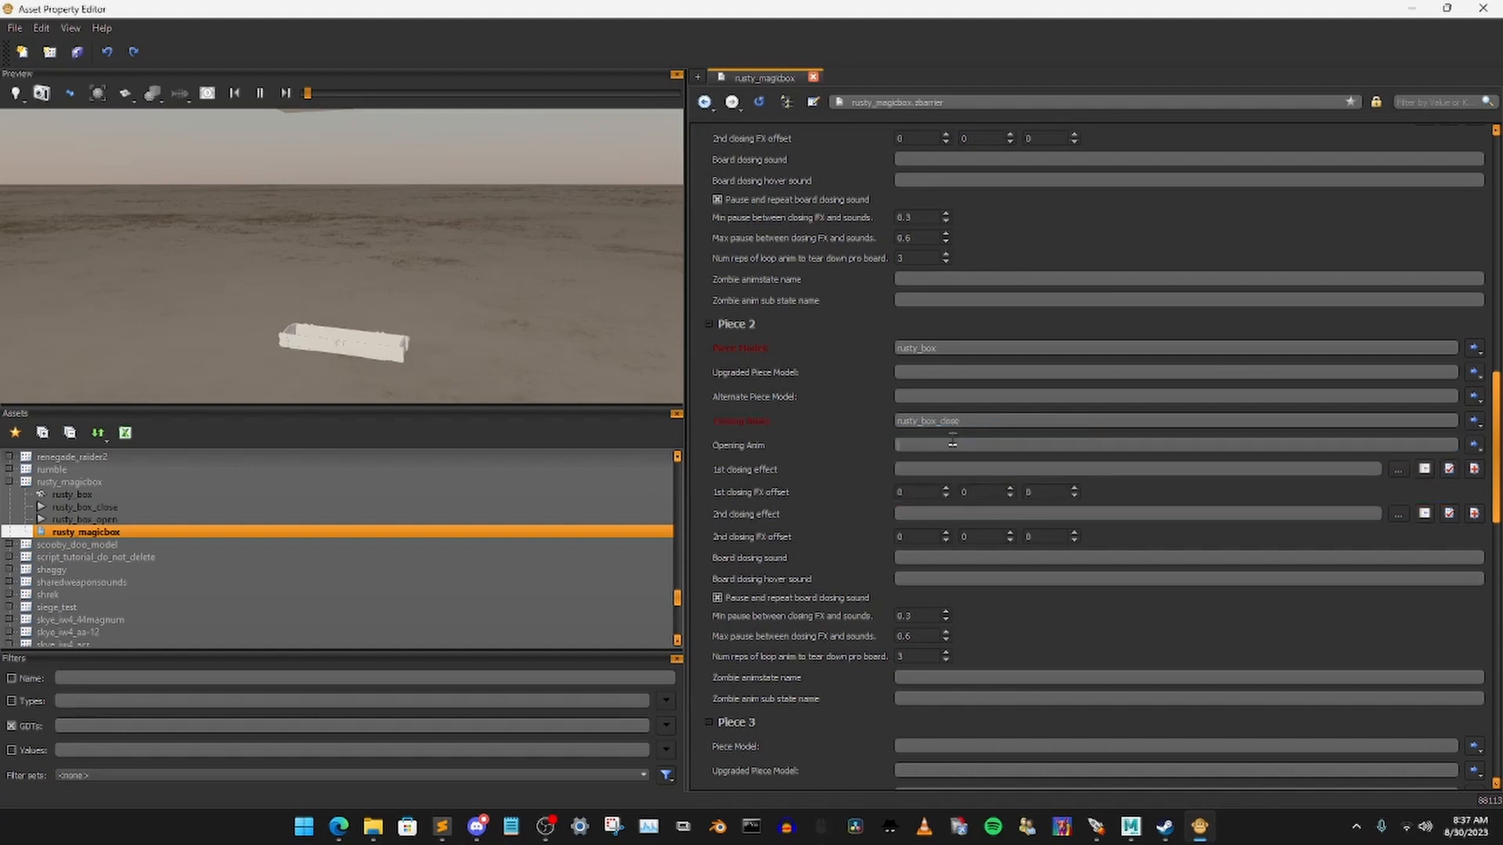
click(952, 443)
text(rusty)
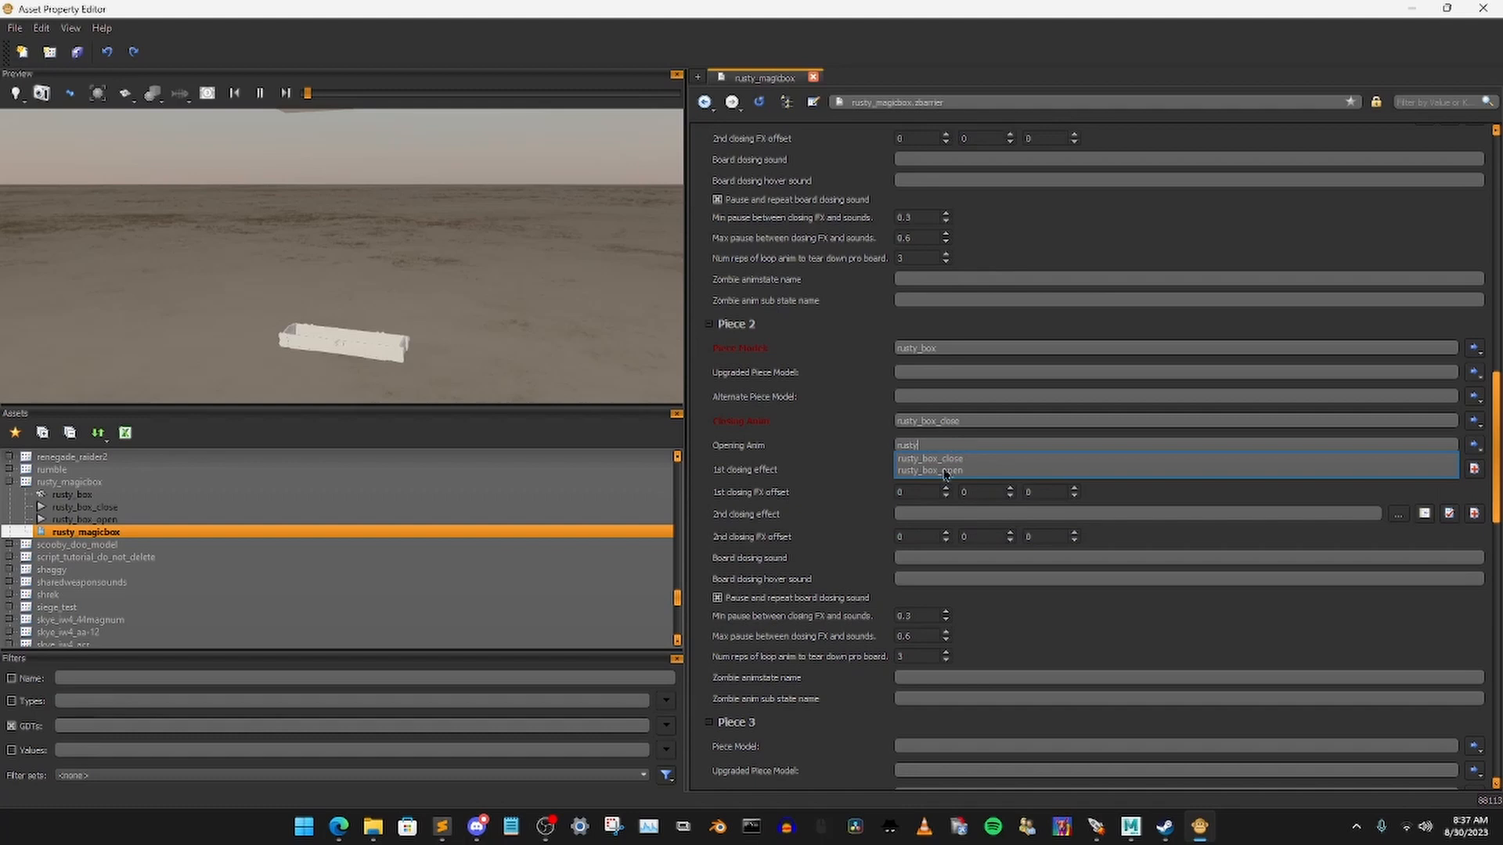
click(945, 471)
Step: Set the Piece Model of Piece 3 to tag_origin
scroll(851, 455, down, 7)
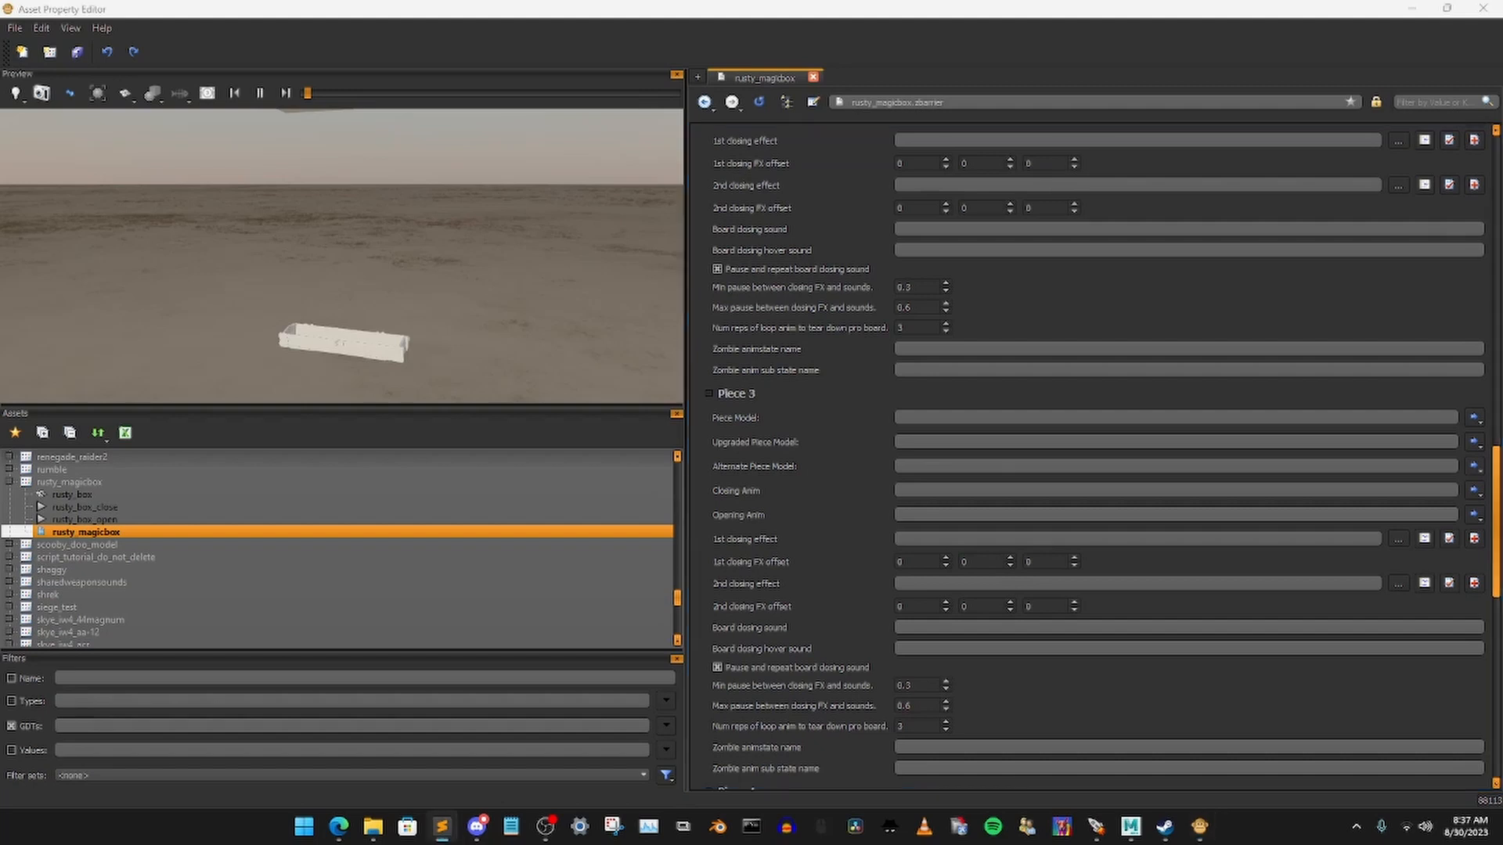
click(945, 421)
text(tag_origin)
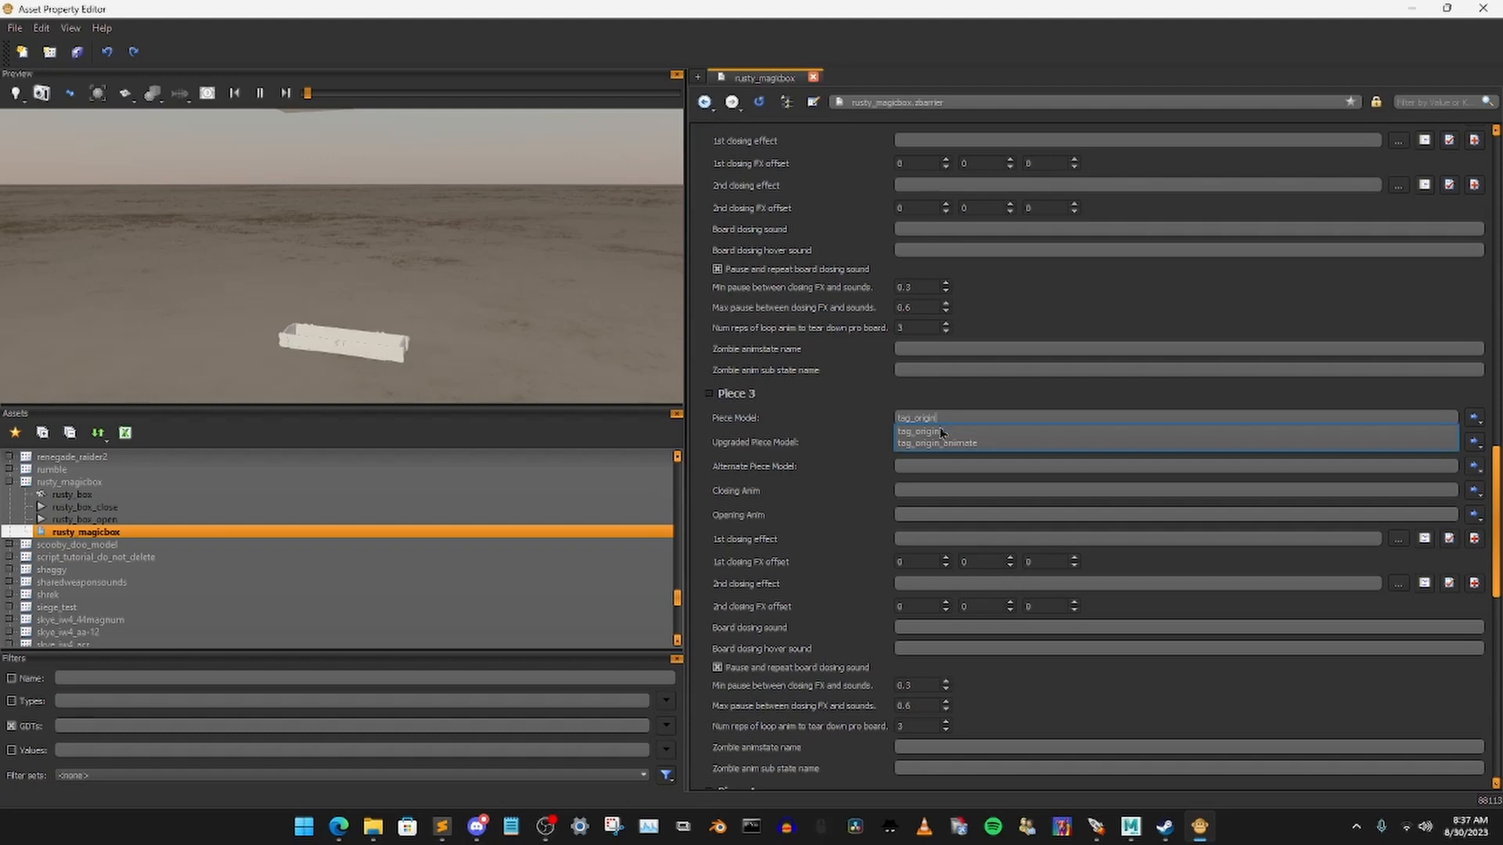
click(939, 431)
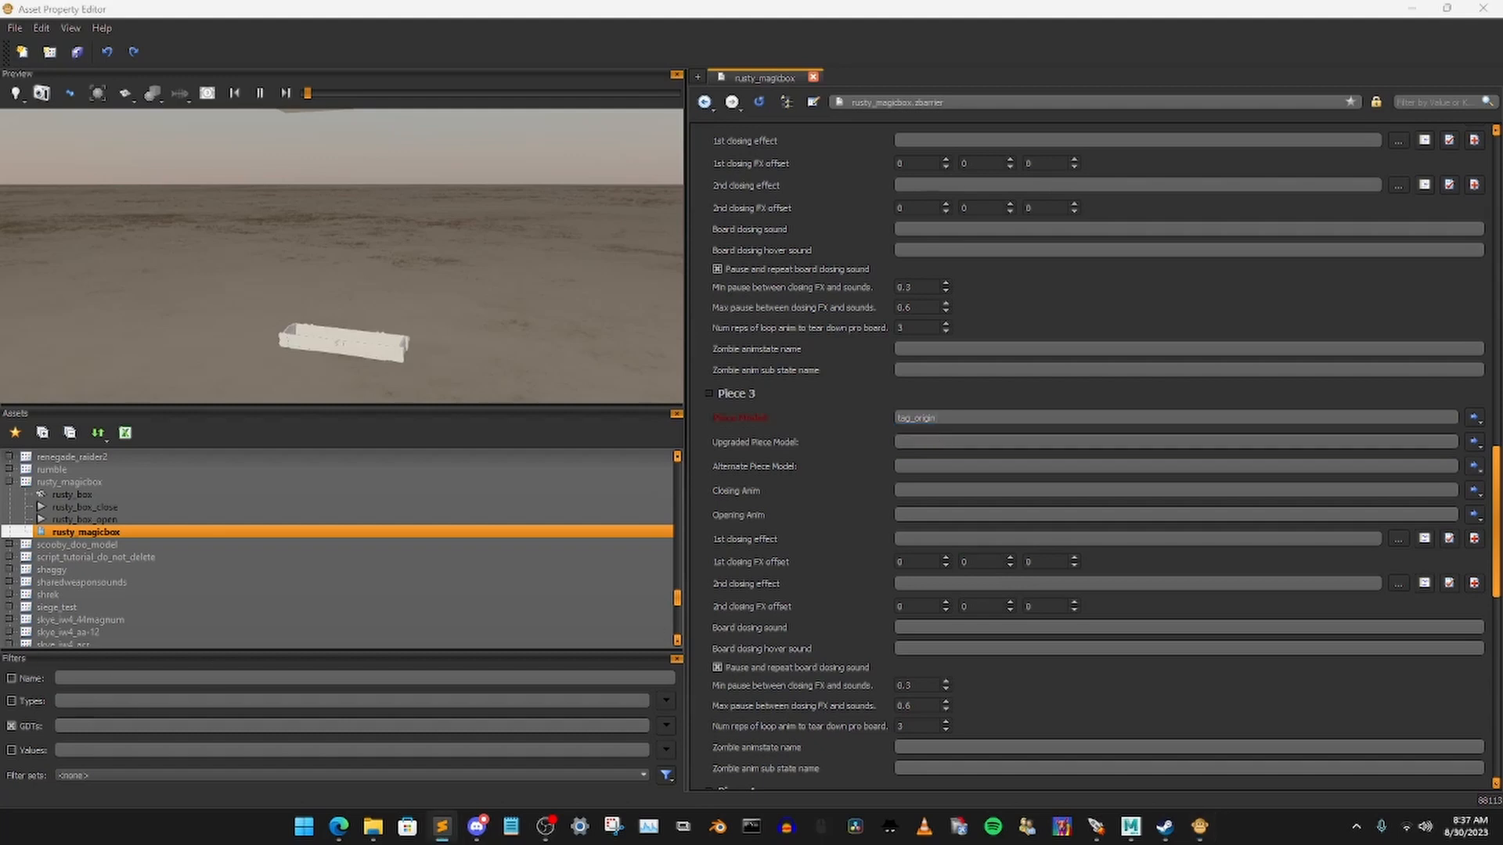
Step: For Piece 3, set the Closing Anim to o_zombie_magic_box_teddy_rise and the Opening Anim to o_zombie_magic_box_weapon_rise
click(924, 489)
text(o_zombie_magic_box_teddy_rise)
click(931, 504)
click(970, 514)
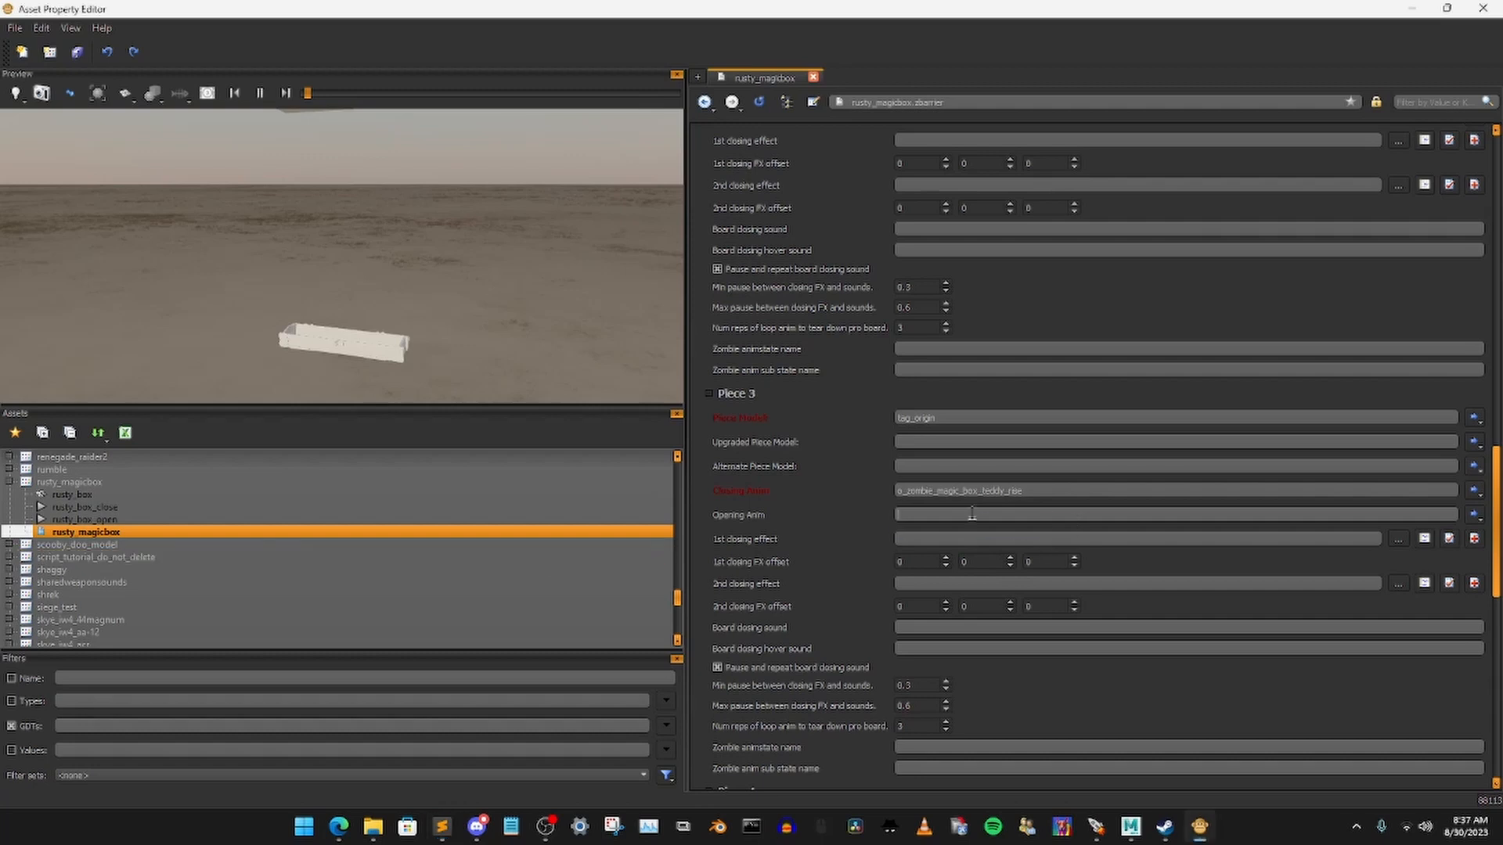
text(o_zombie_magic_box_weapon_rise)
click(971, 530)
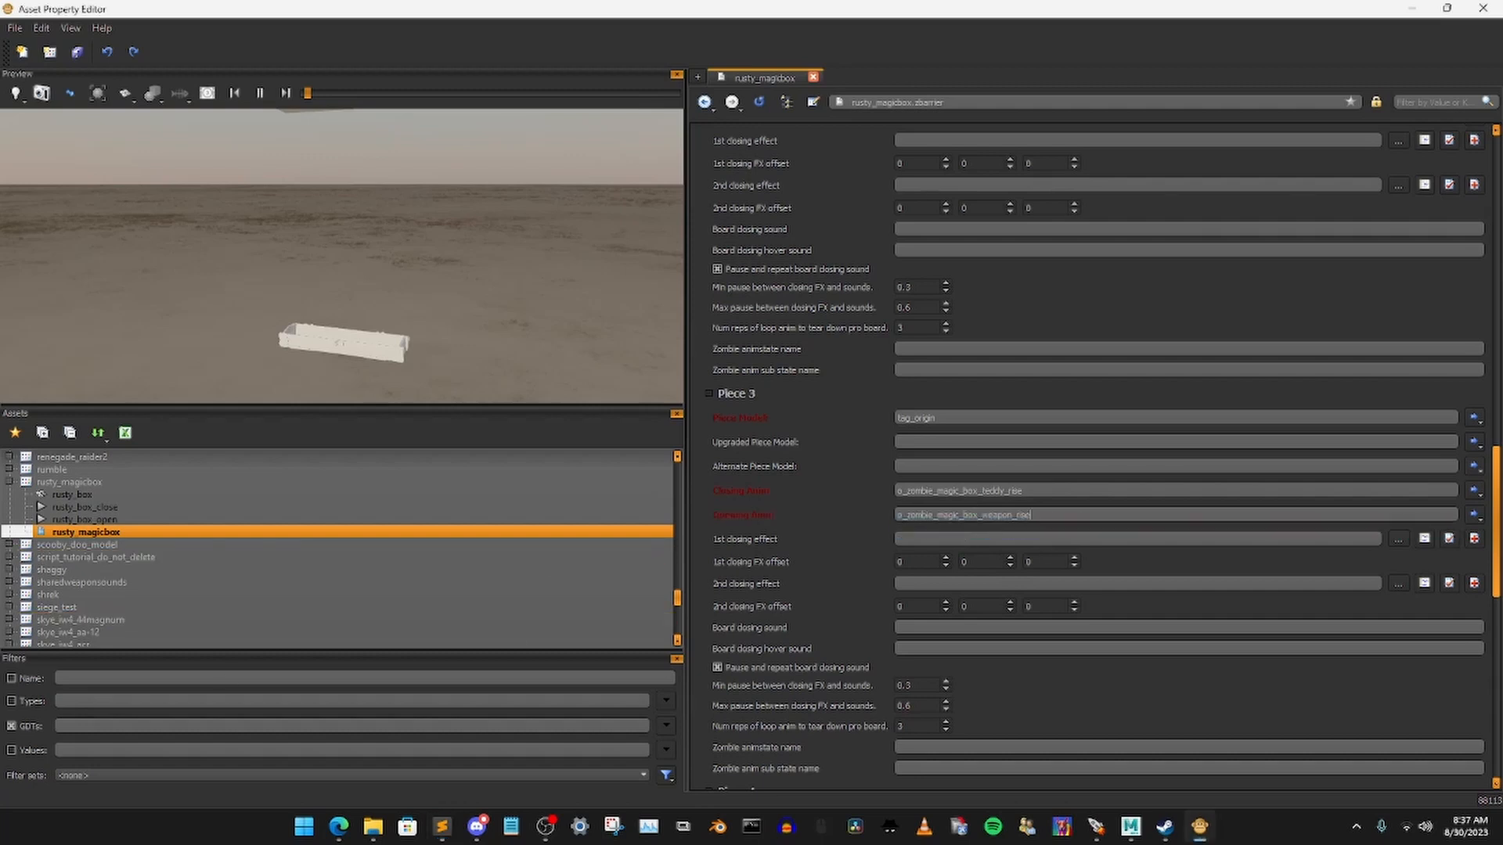
Step: Set the Piece Model of Piece 4 to tag_origin
scroll(870, 545, down, 5)
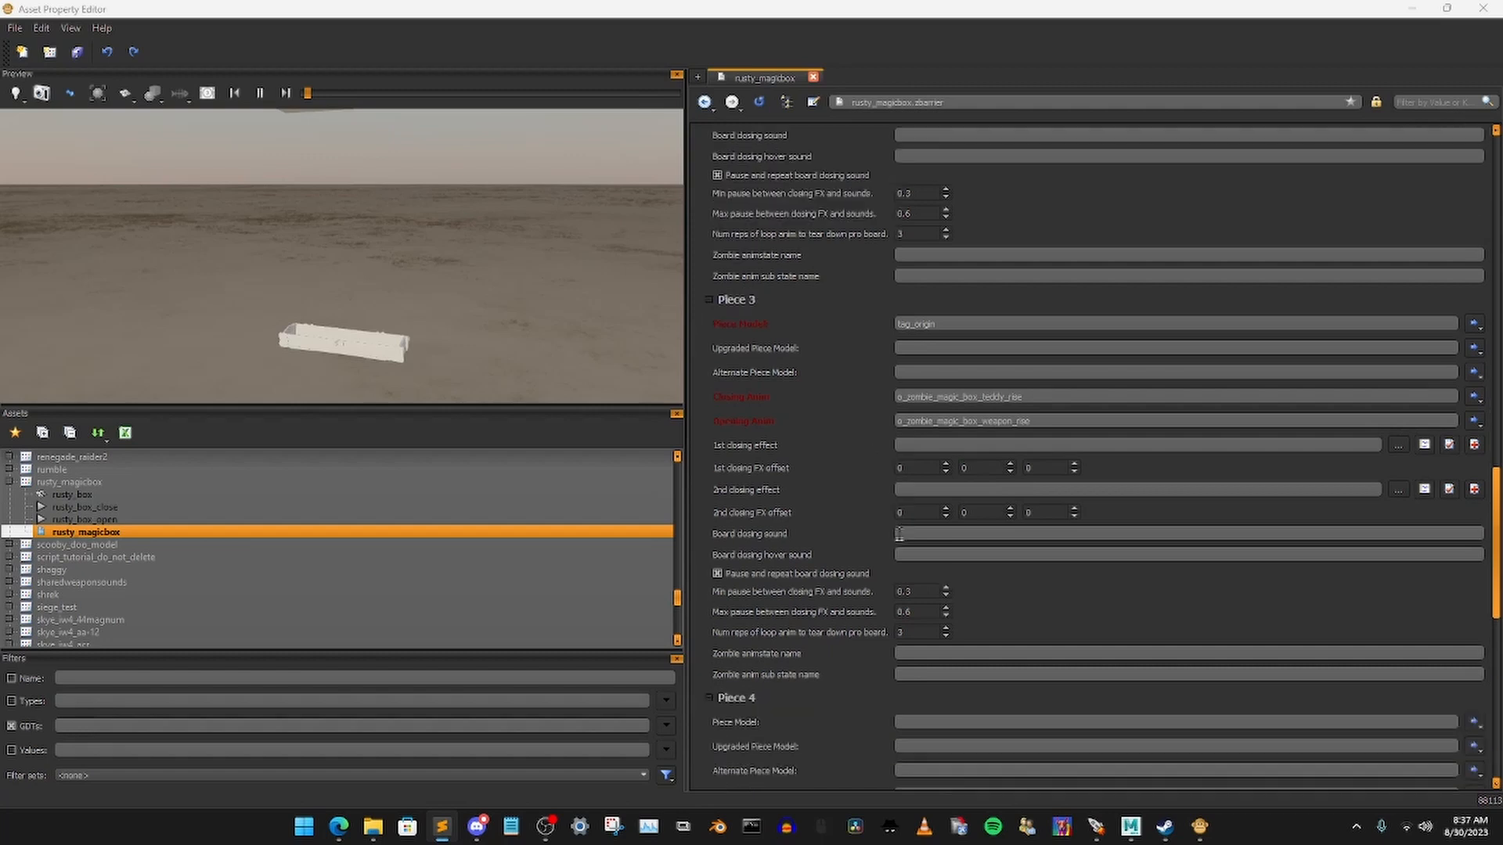
click(961, 487)
text(tag_origin)
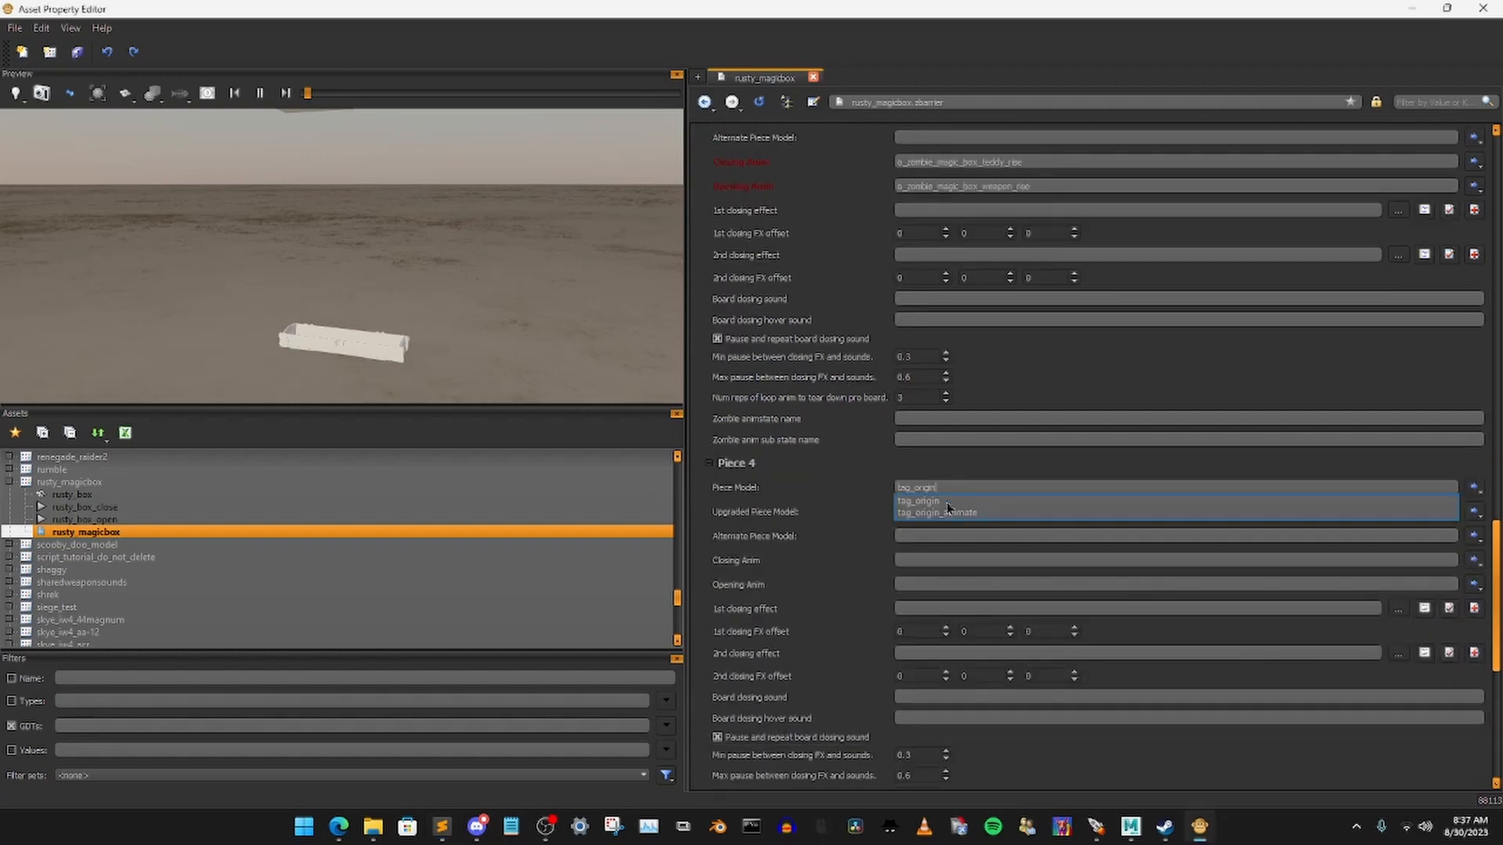
key(Return)
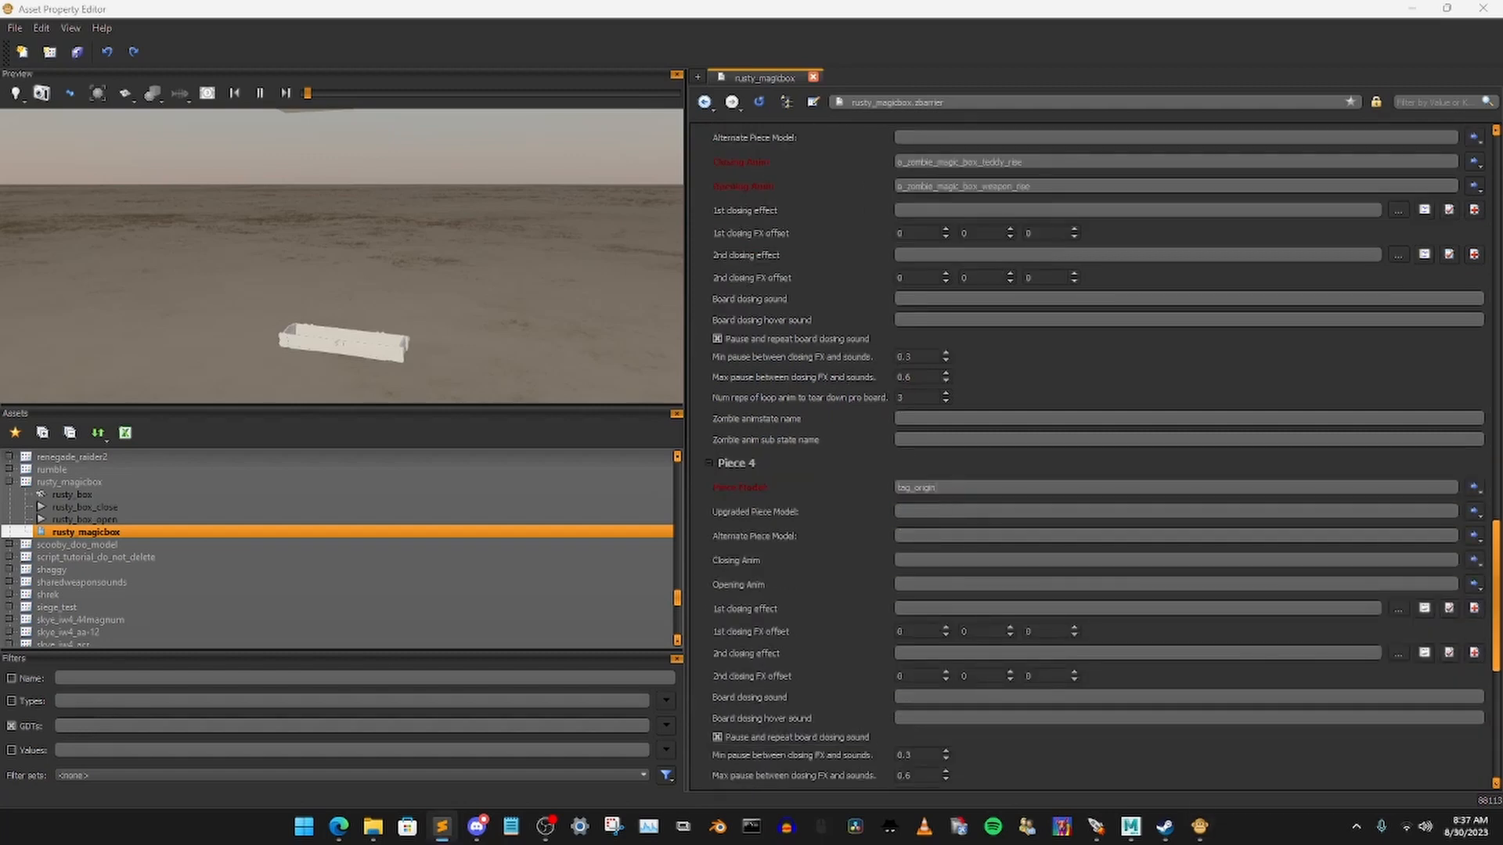
Step: For Piece 4, set the Closing Anim to o_zombie_magic_box_teddy_rise and the Opening Anim to o_zombie_magic_box_weapon_dual_rise
click(924, 561)
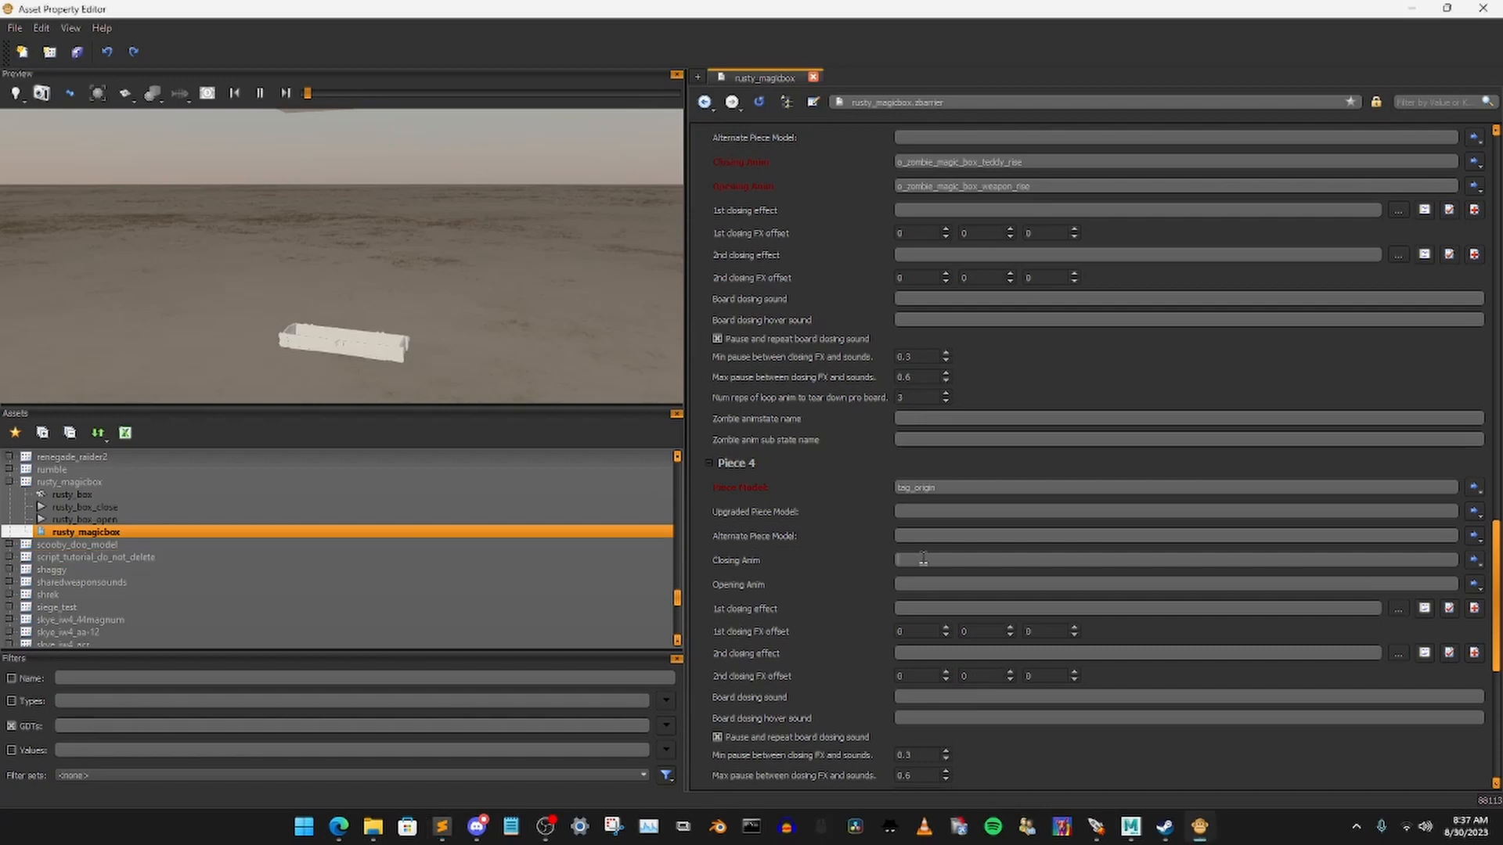
text(o_zombie_magic_box_teddy_rise)
click(942, 576)
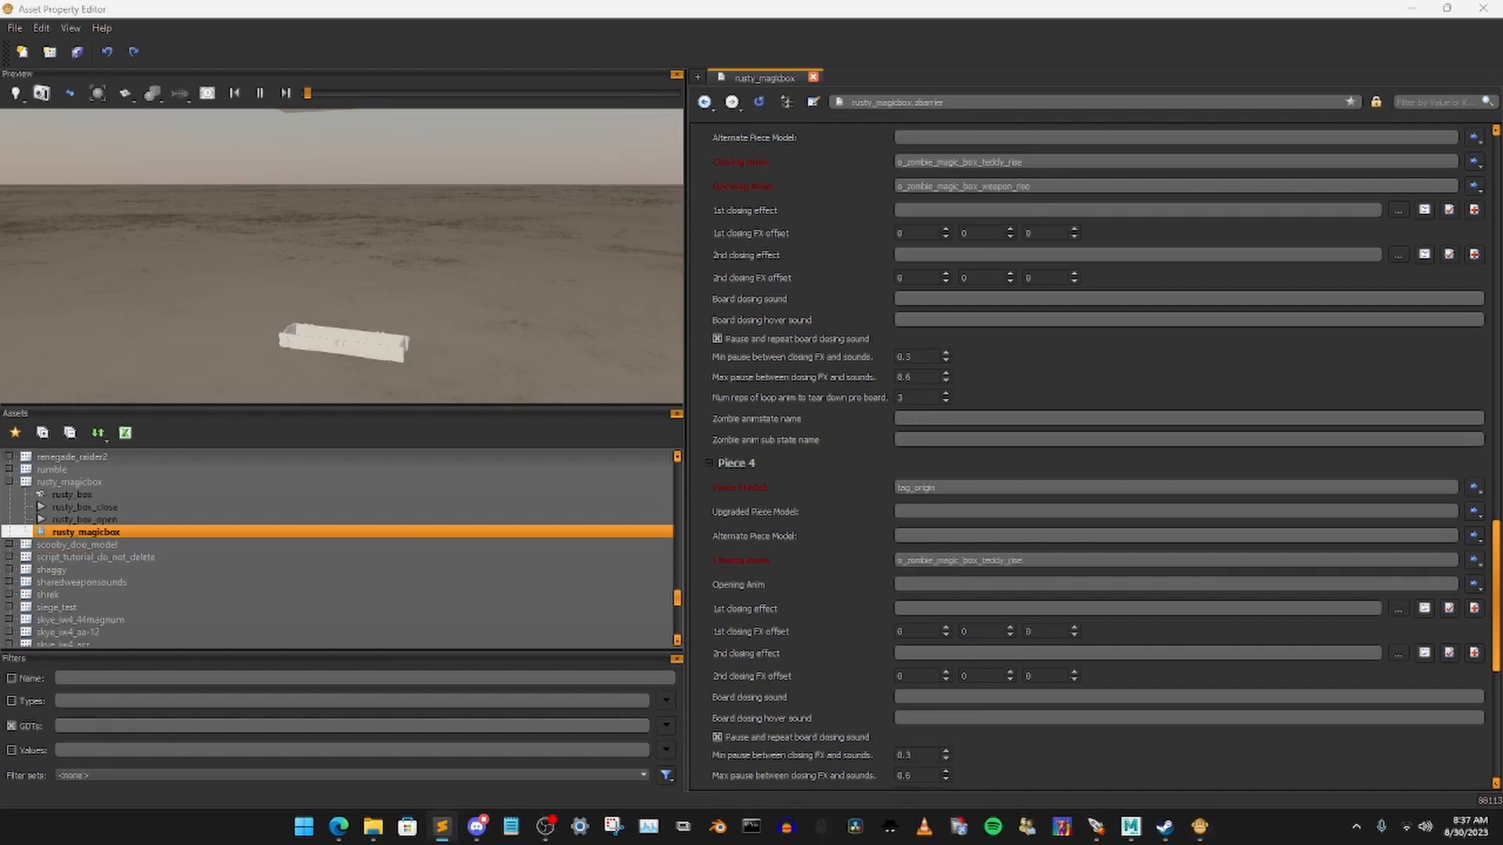
click(928, 585)
text(o_zombie_magic_box_weapon_dual_rise)
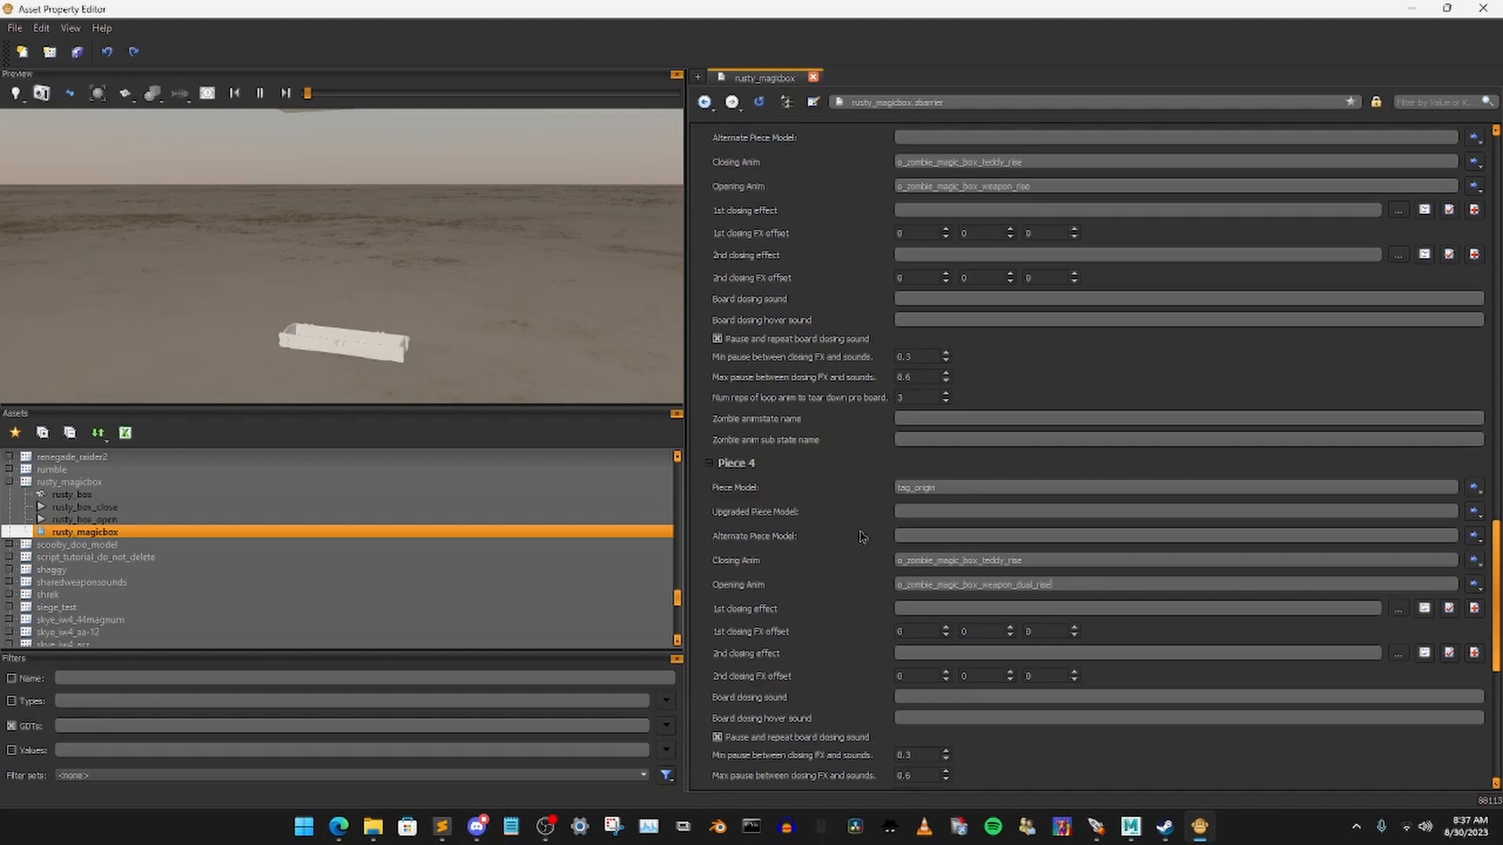
Step: Check the model, Closing Anim and Opening Anim entries of Piece 0 through Piece 4 in the rusty_magicbox zbarrier
scroll(861, 536, up, 1)
scroll(861, 536, up, 15)
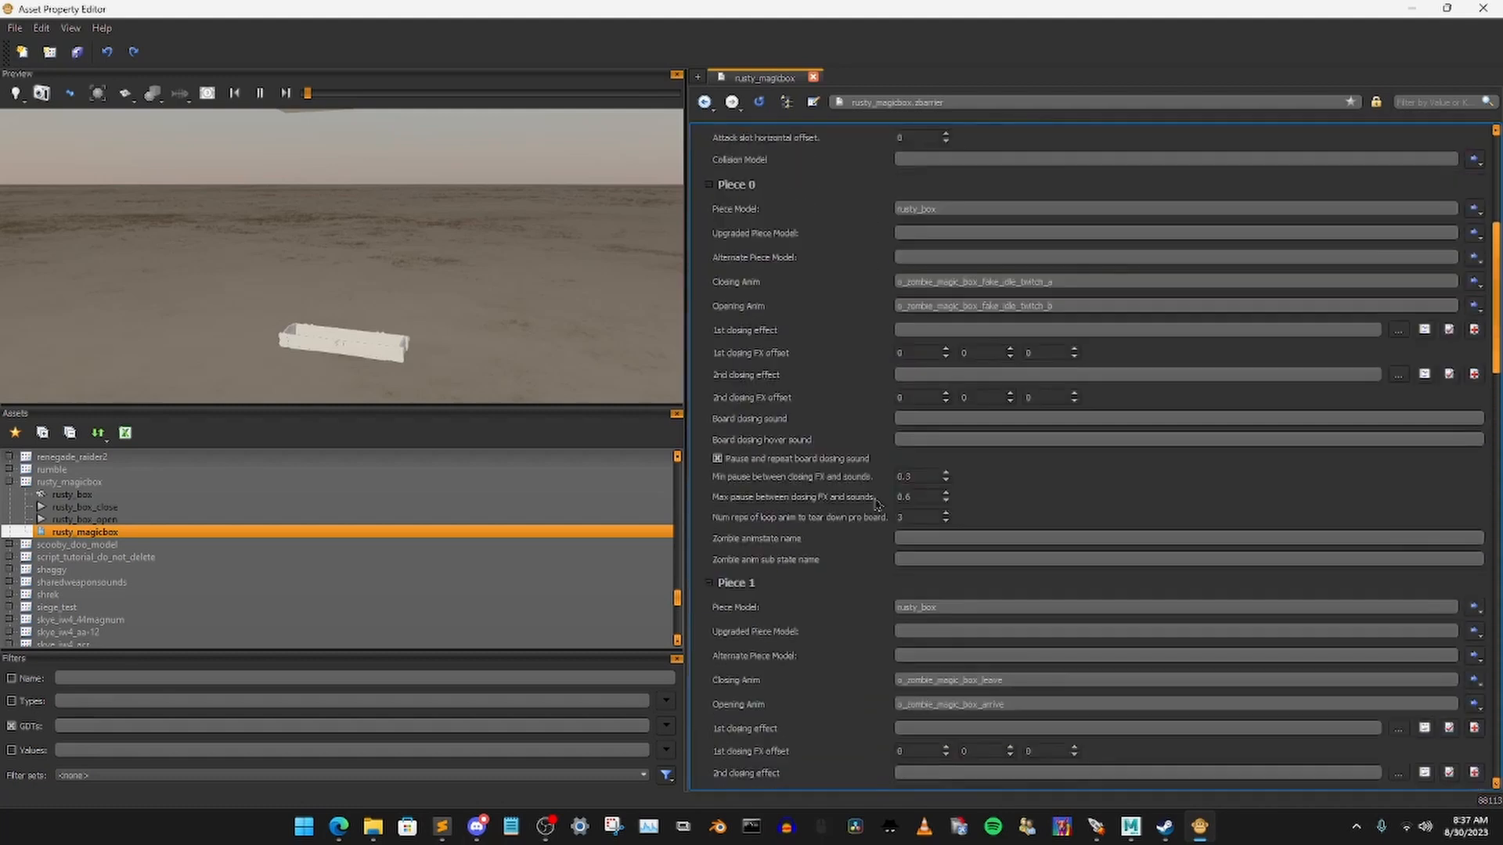
scroll(853, 352, up, 2)
scroll(846, 383, down, 4)
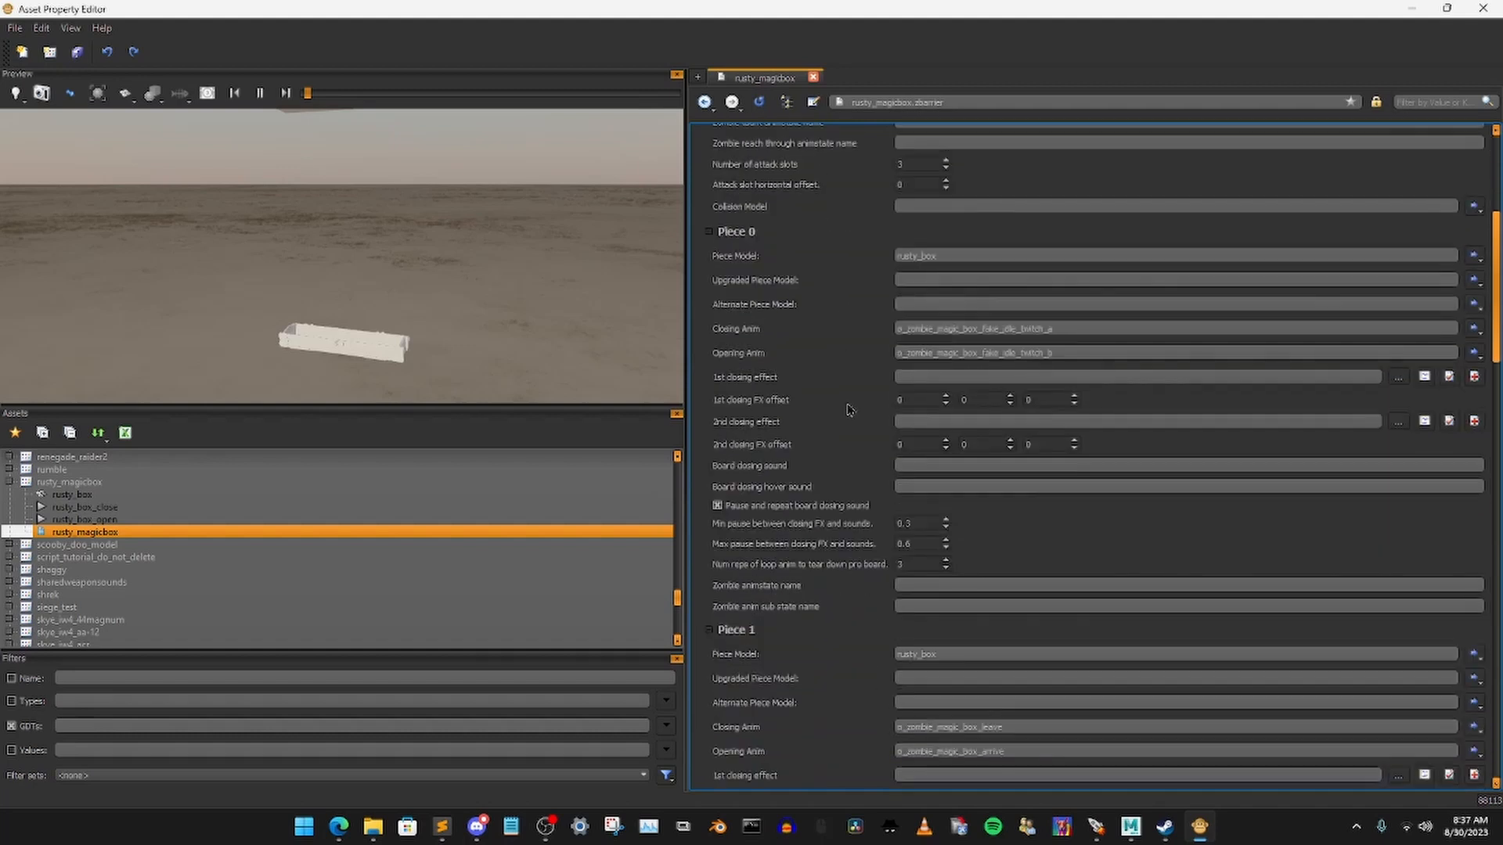
scroll(861, 469, down, 7)
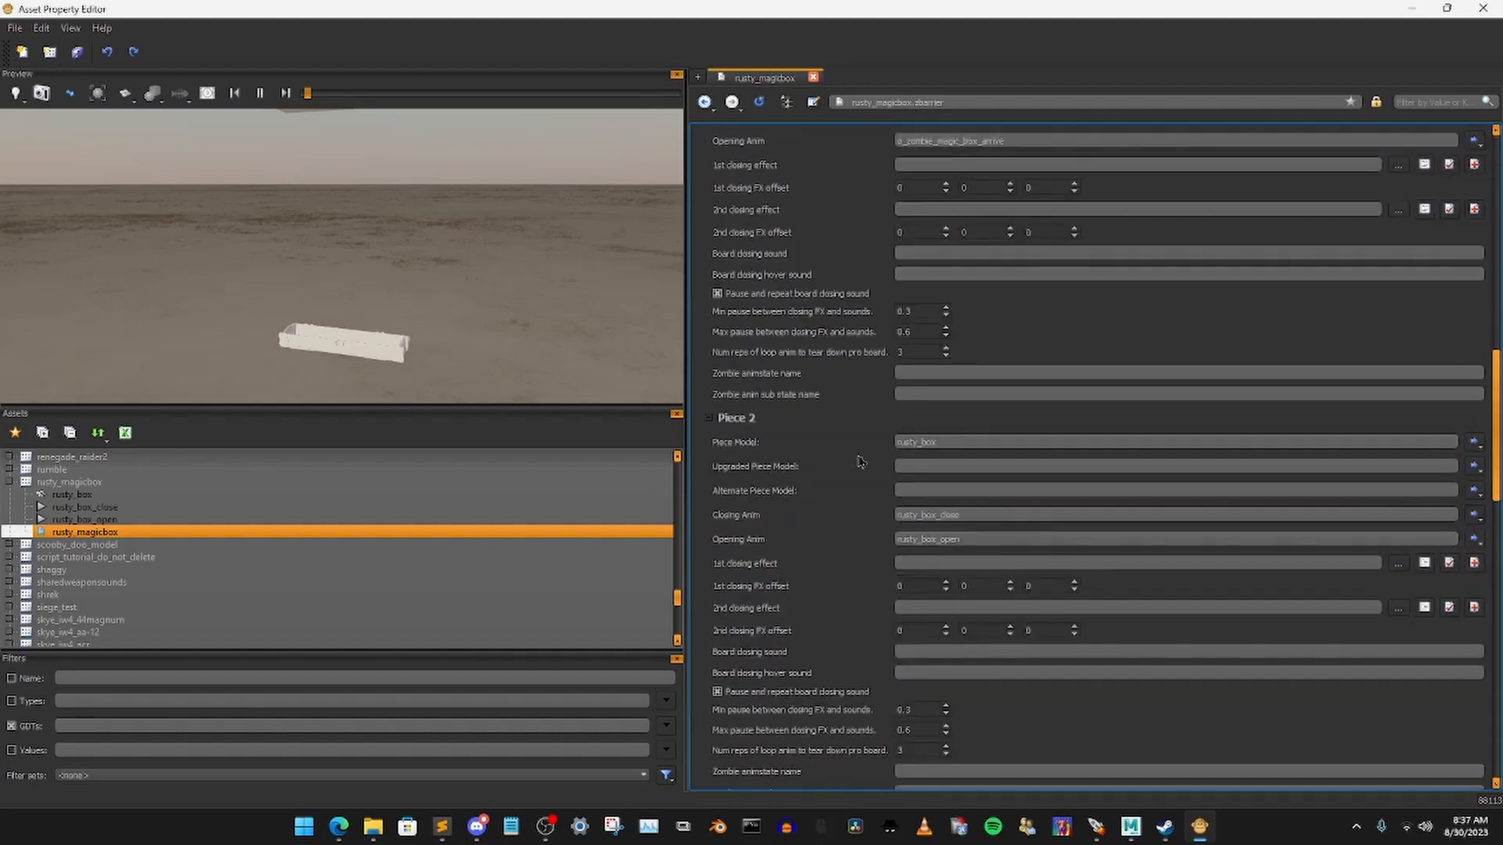
scroll(859, 468, down, 4)
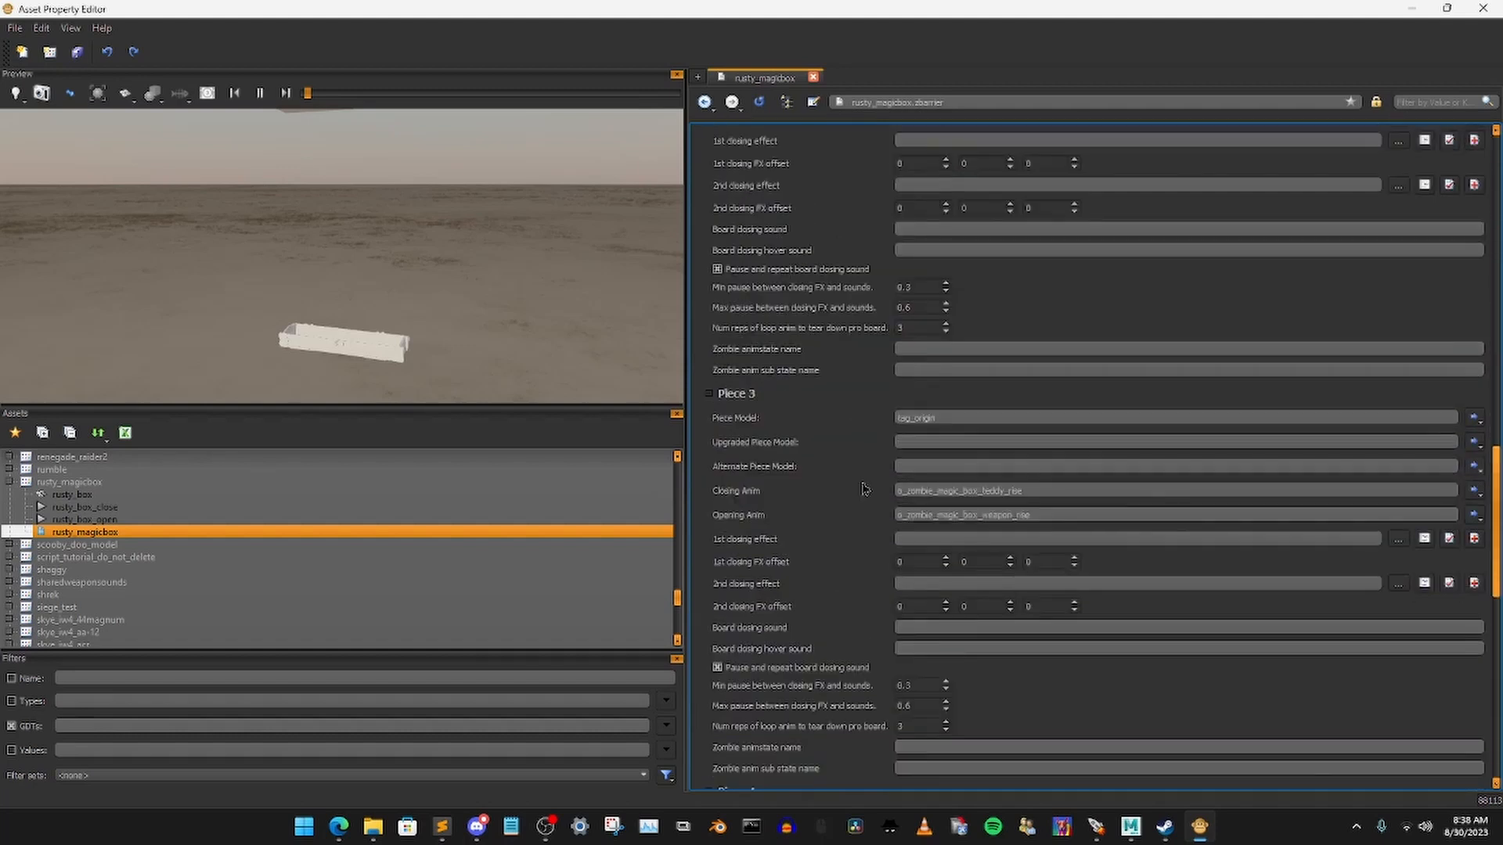
scroll(863, 489, down, 5)
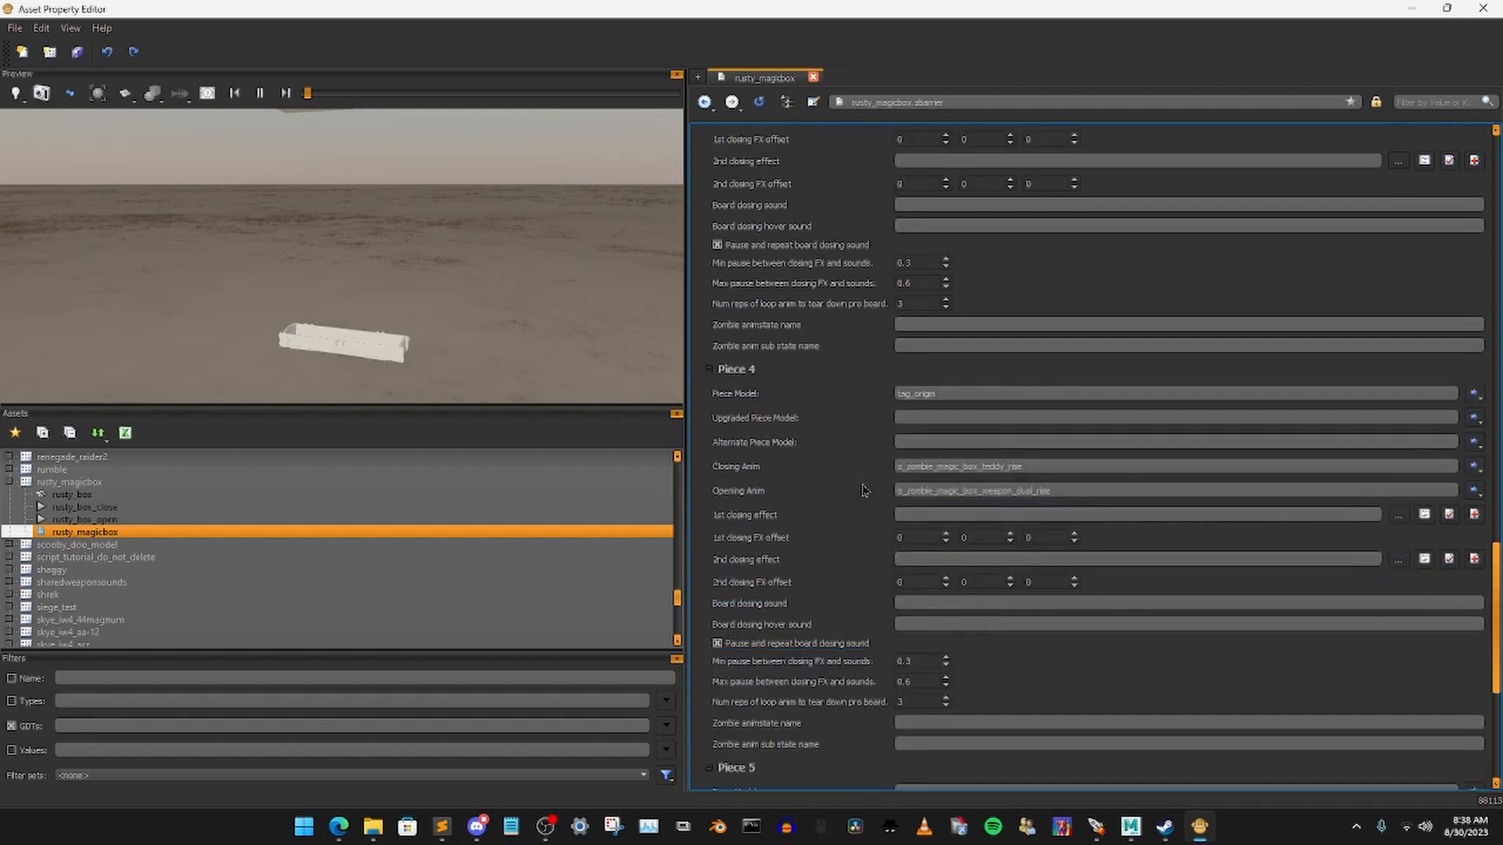
scroll(863, 491, down, 4)
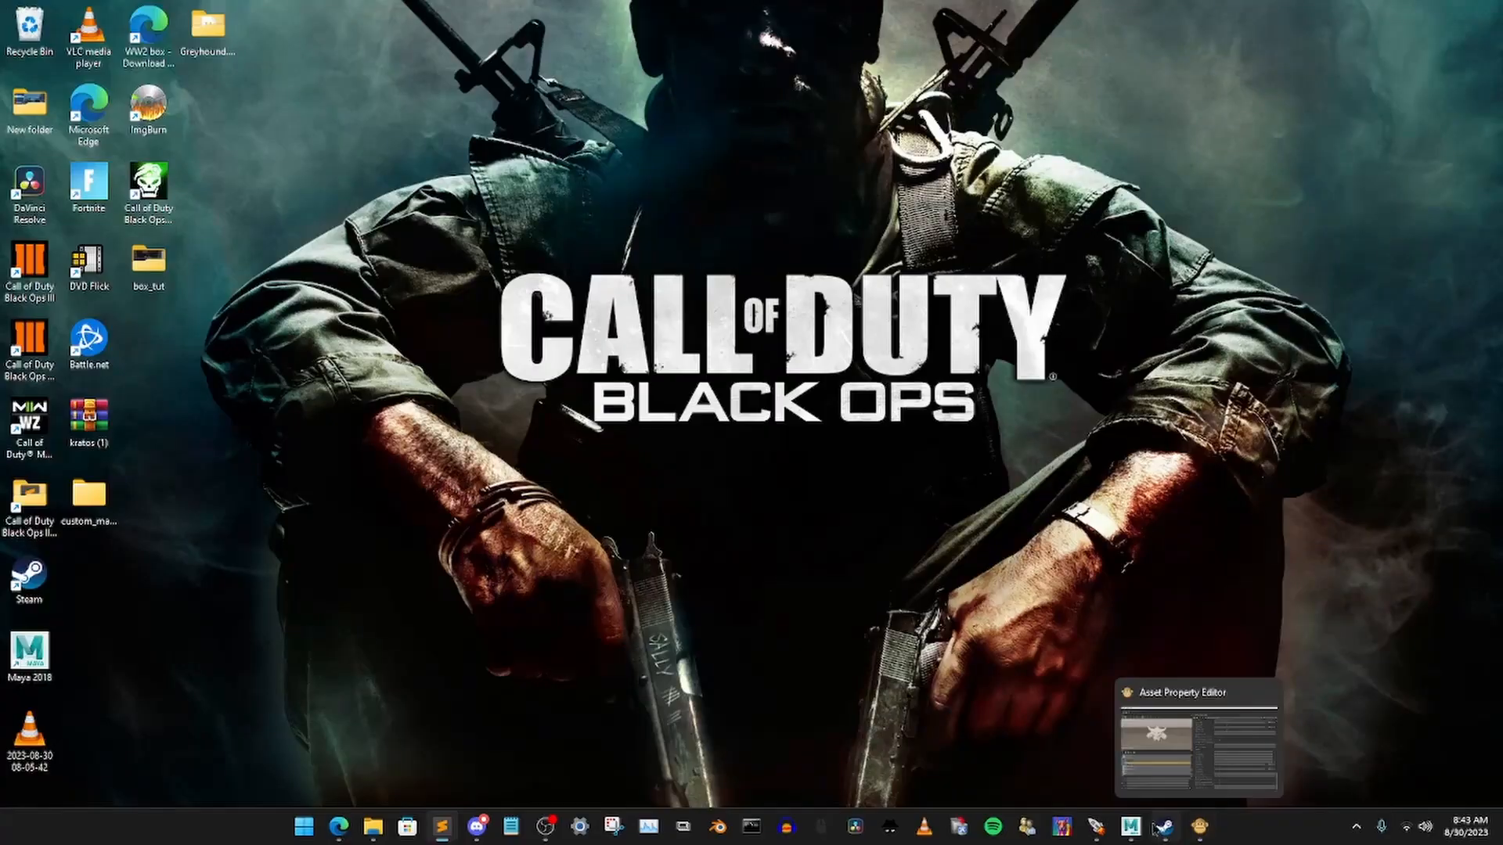
Step: Switch by way of the Mod Tools Launcher to the zm_retch_der_toten_remake map in the Radiant level editor
click(1095, 827)
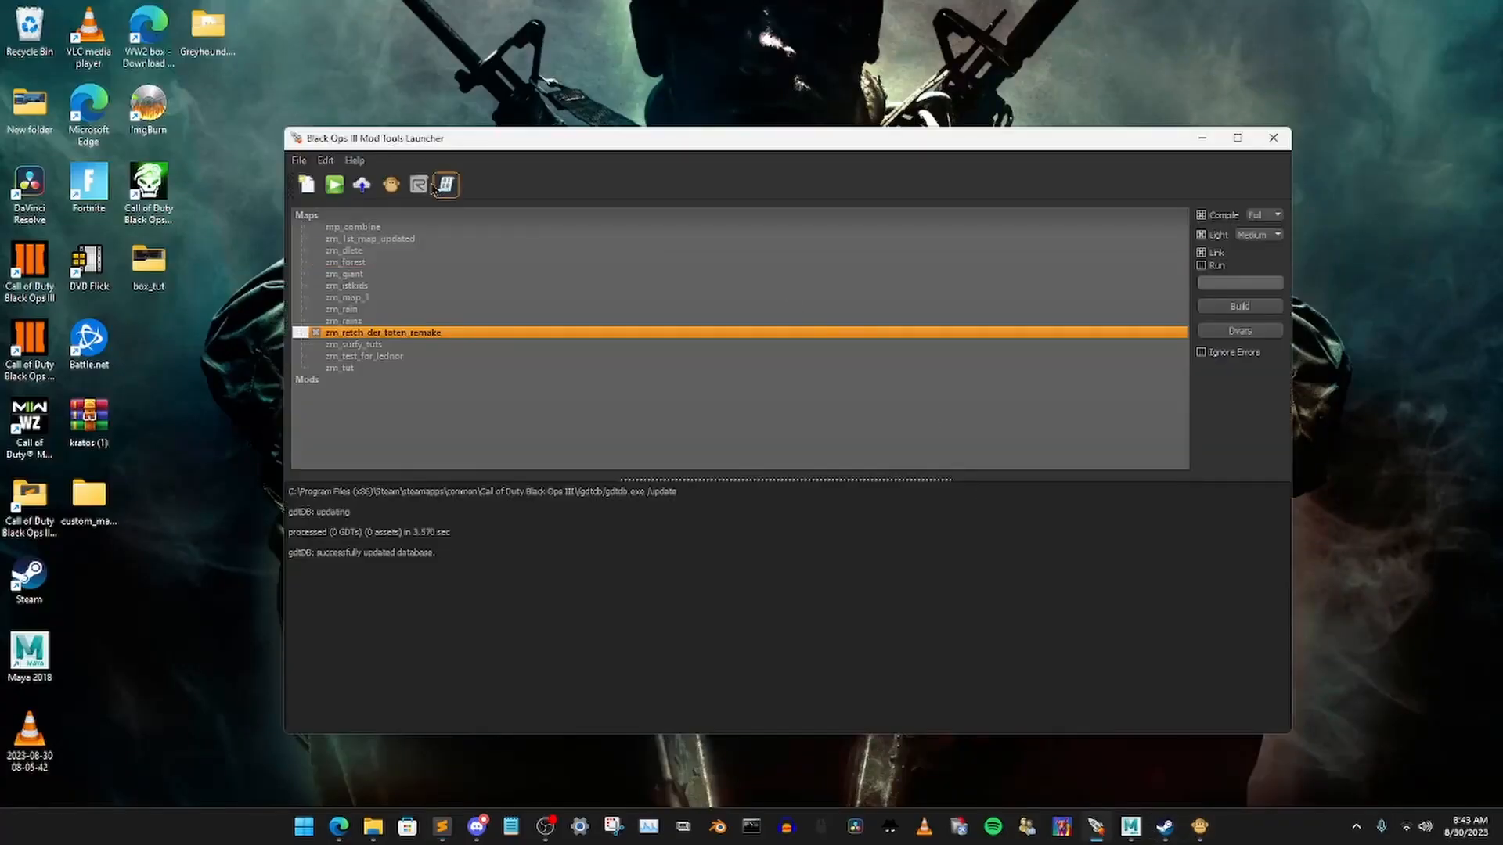
click(1202, 138)
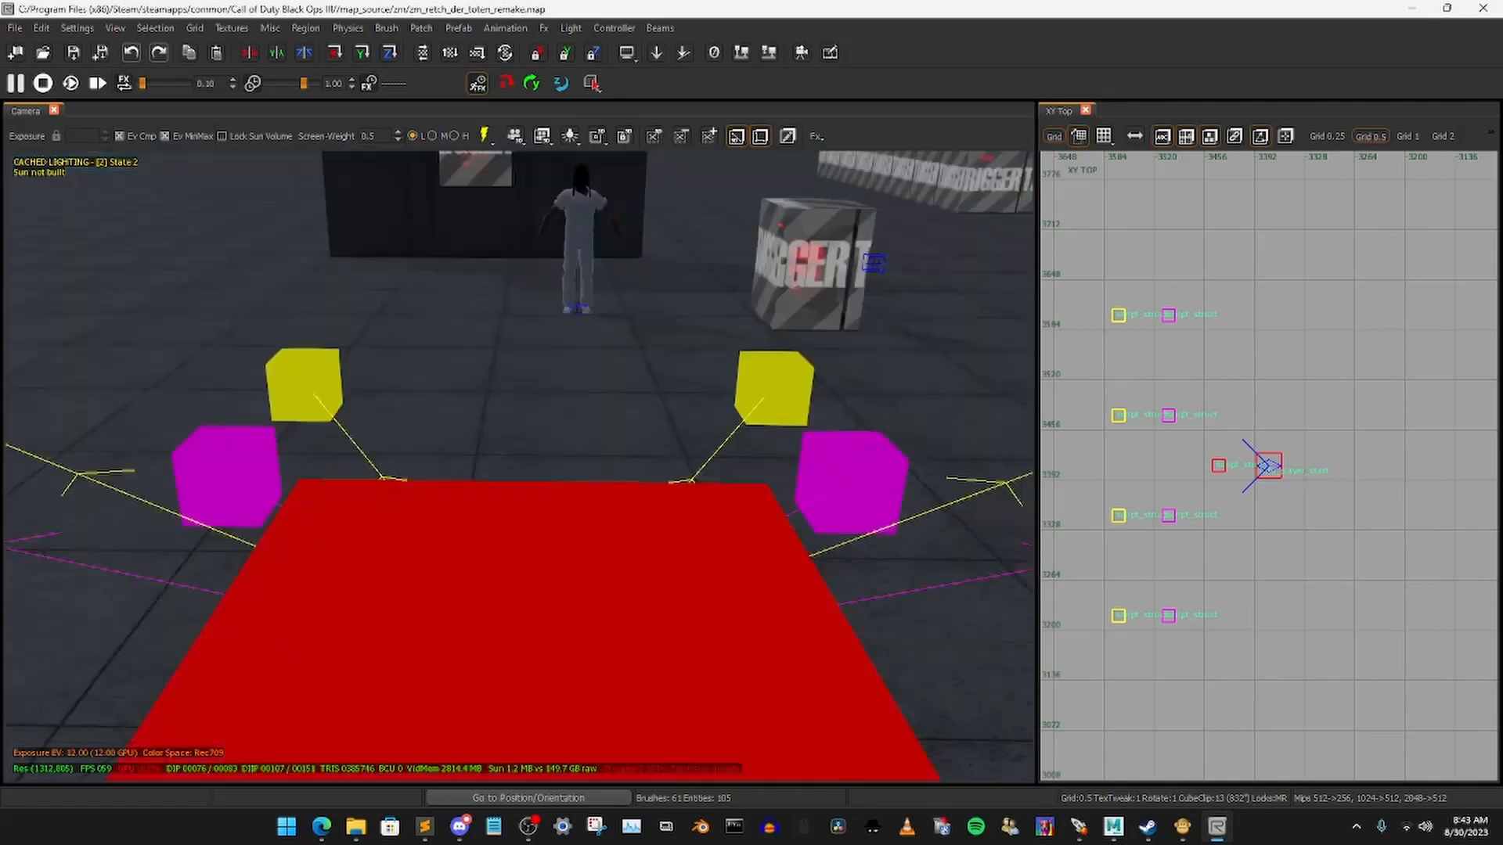
Step: Place the Rusty_magicbox zbarrier from the Entity Browser onto the open floor of the map
right_drag(518, 470, 947, 336)
right_drag(651, 442, 607, 509)
scroll(571, 416, up, 6)
scroll(566, 488, down, 4)
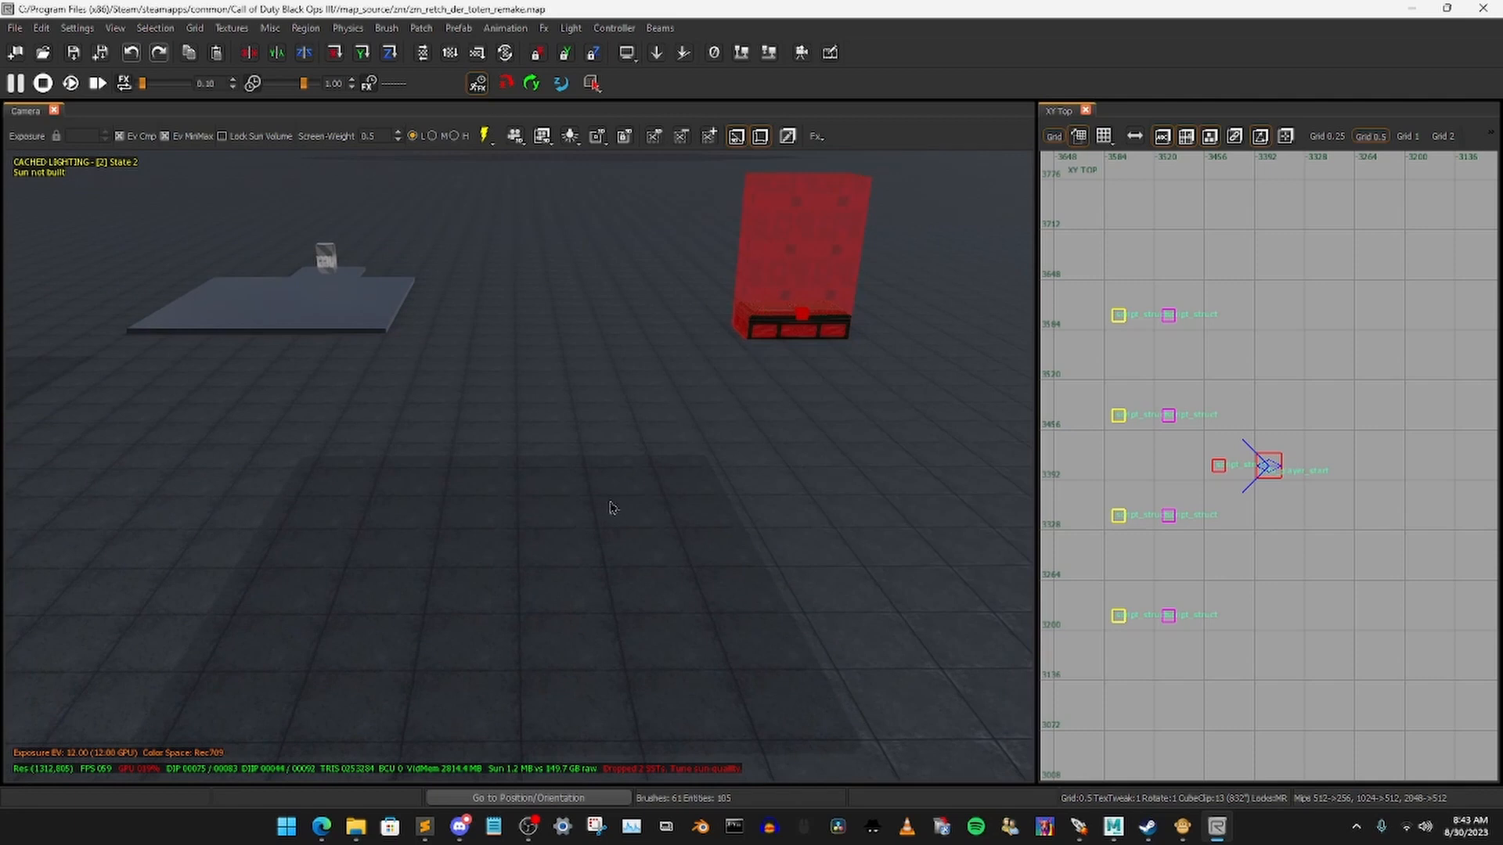
key(b)
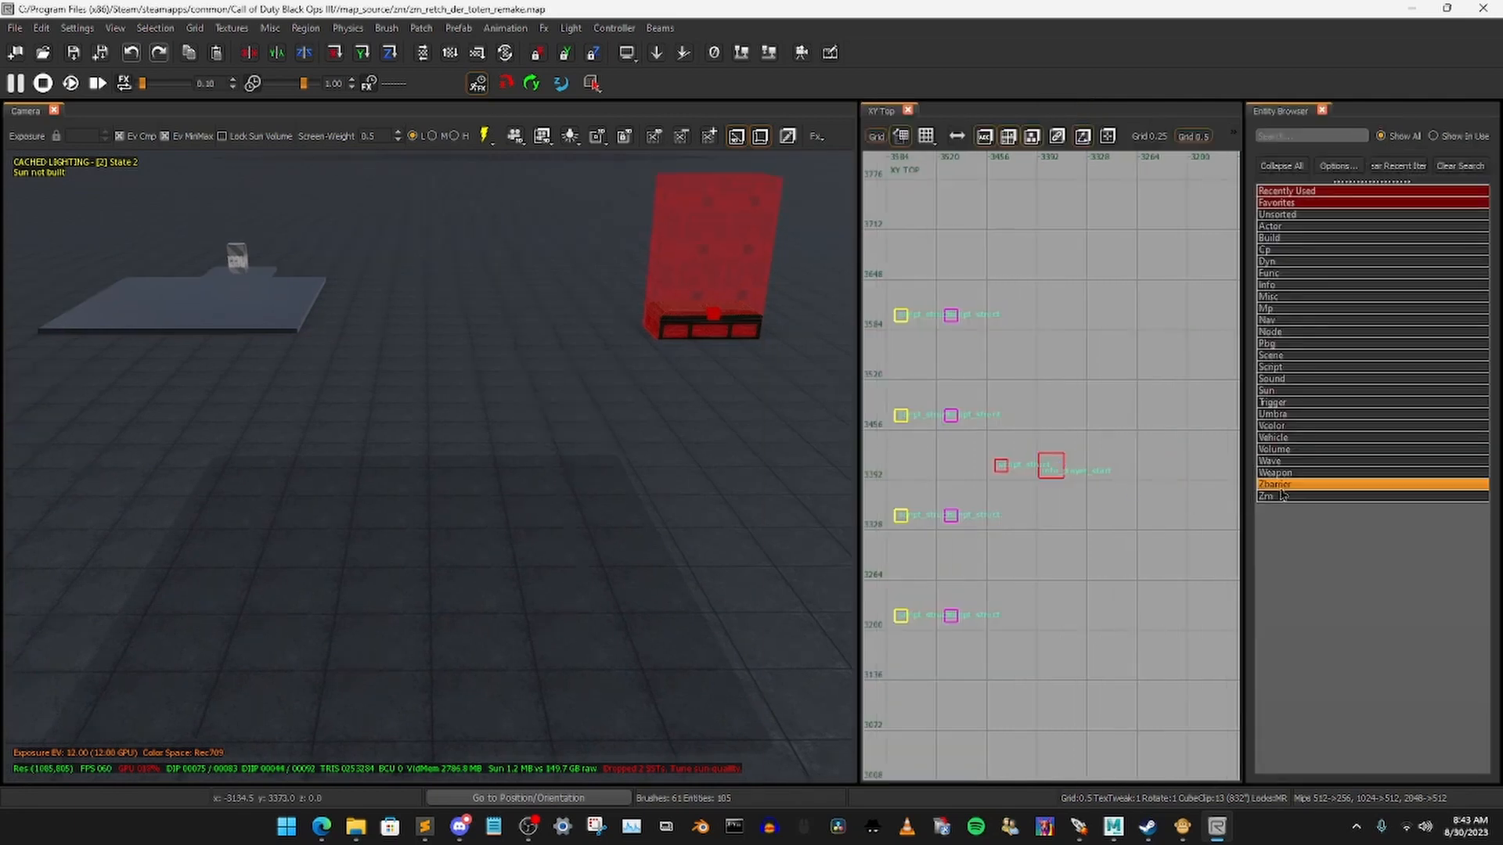
click(1306, 490)
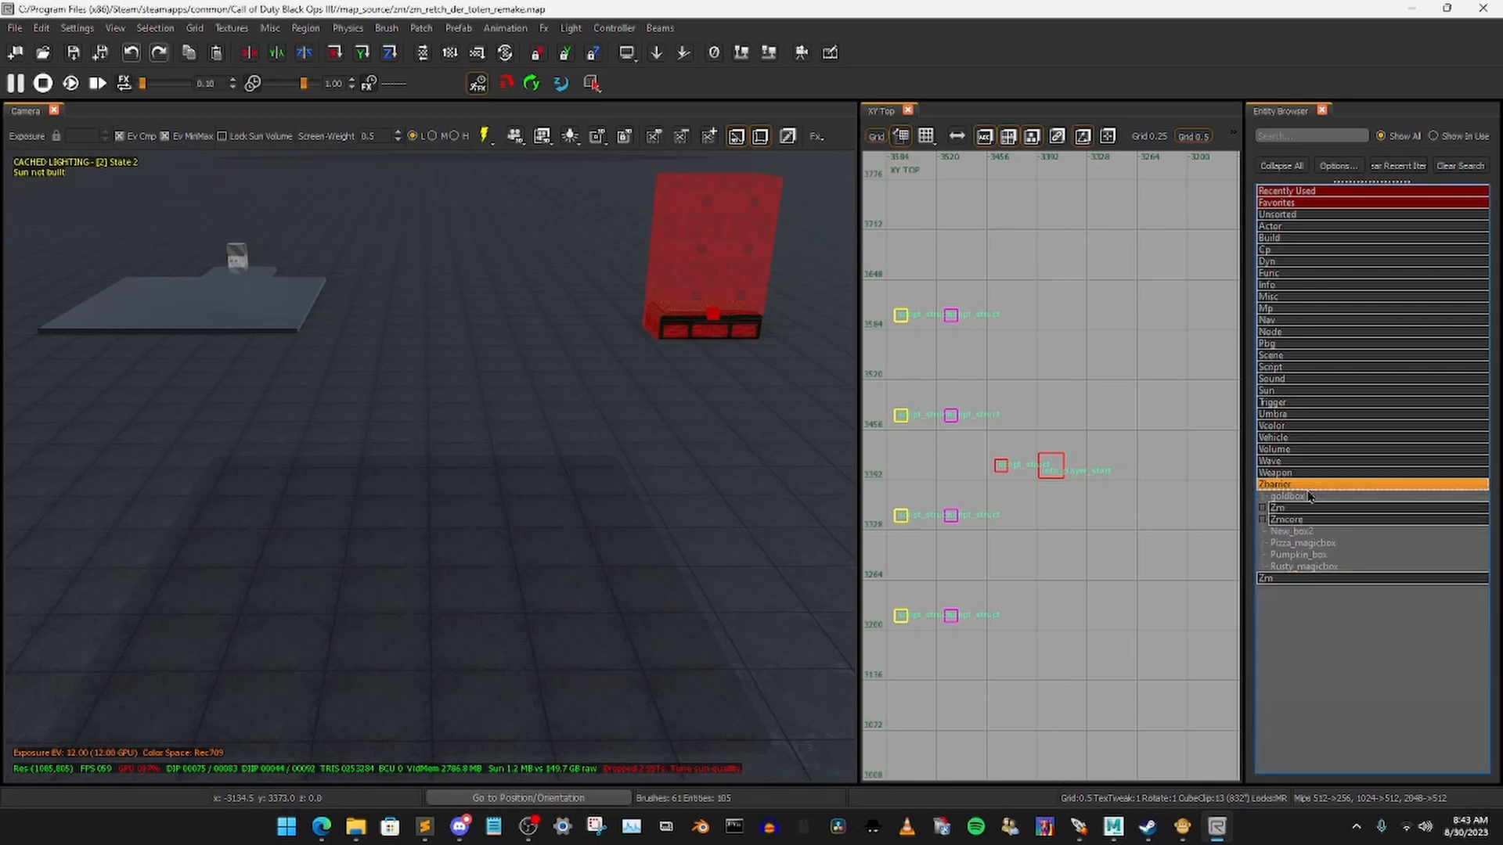
click(1321, 519)
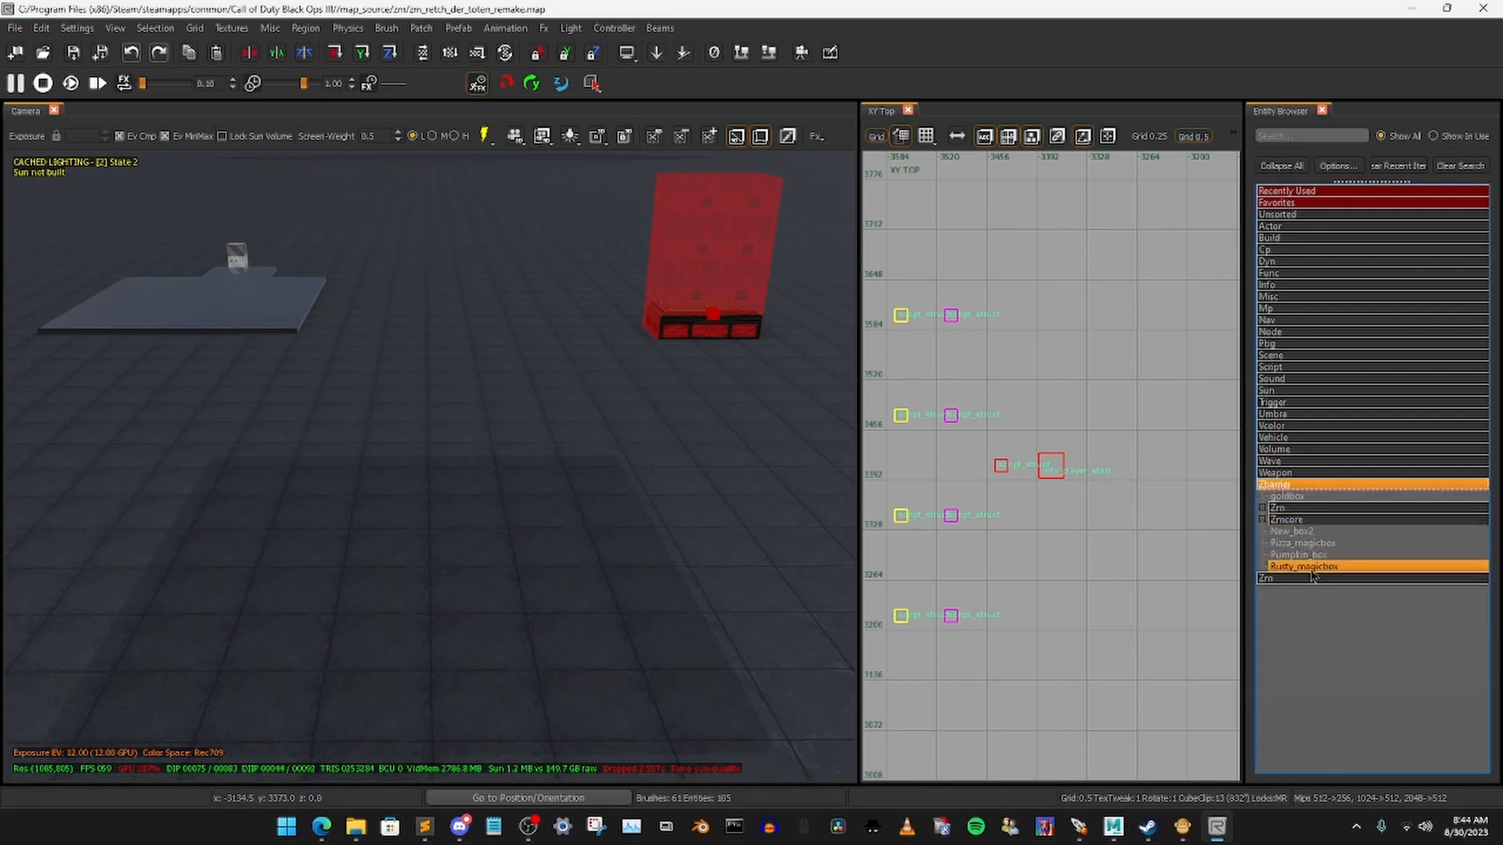
click(1323, 574)
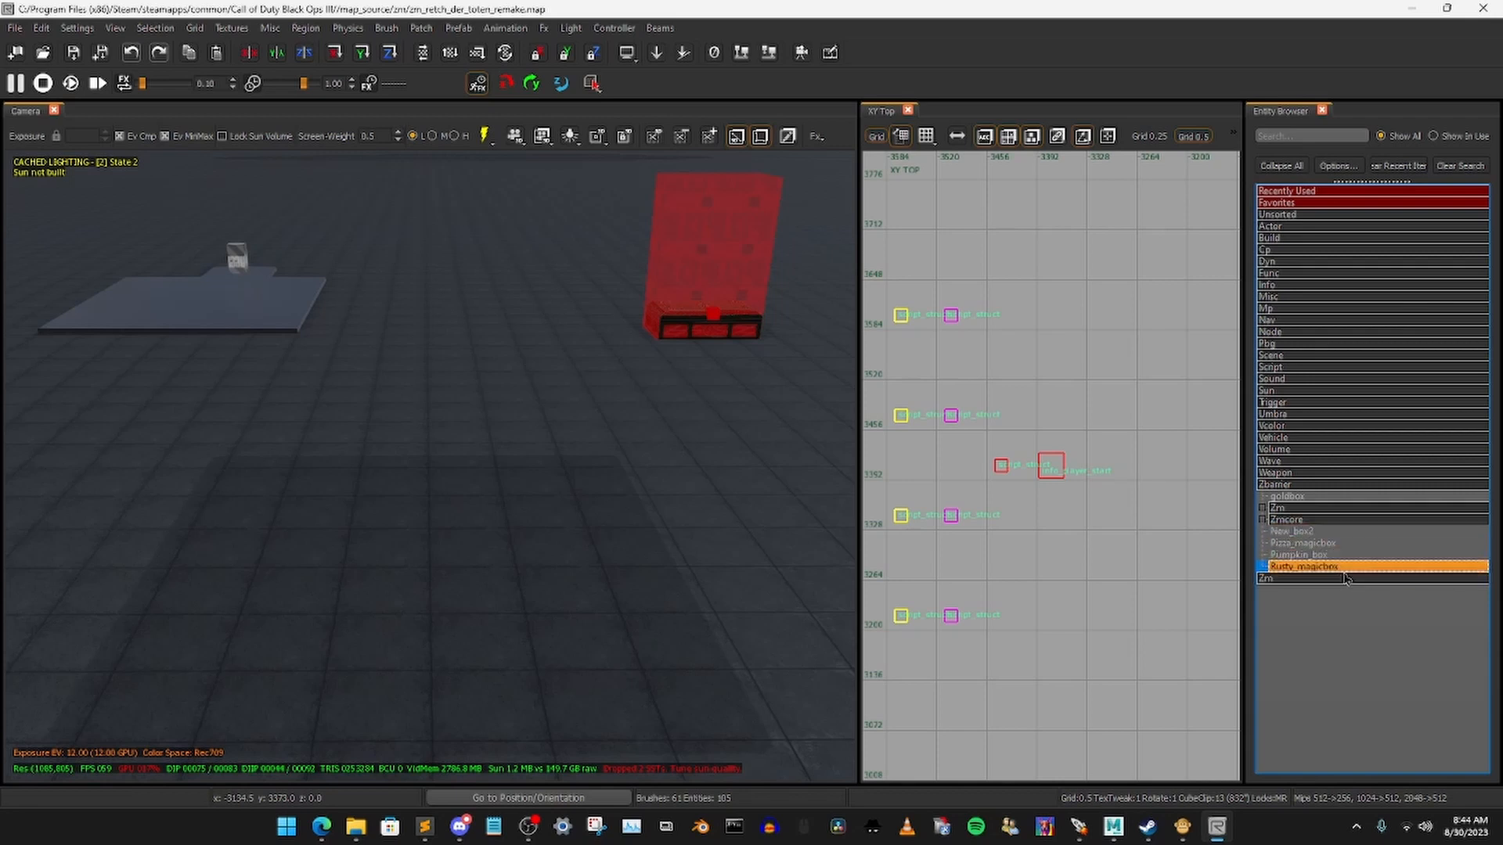
drag(1333, 572, 371, 493)
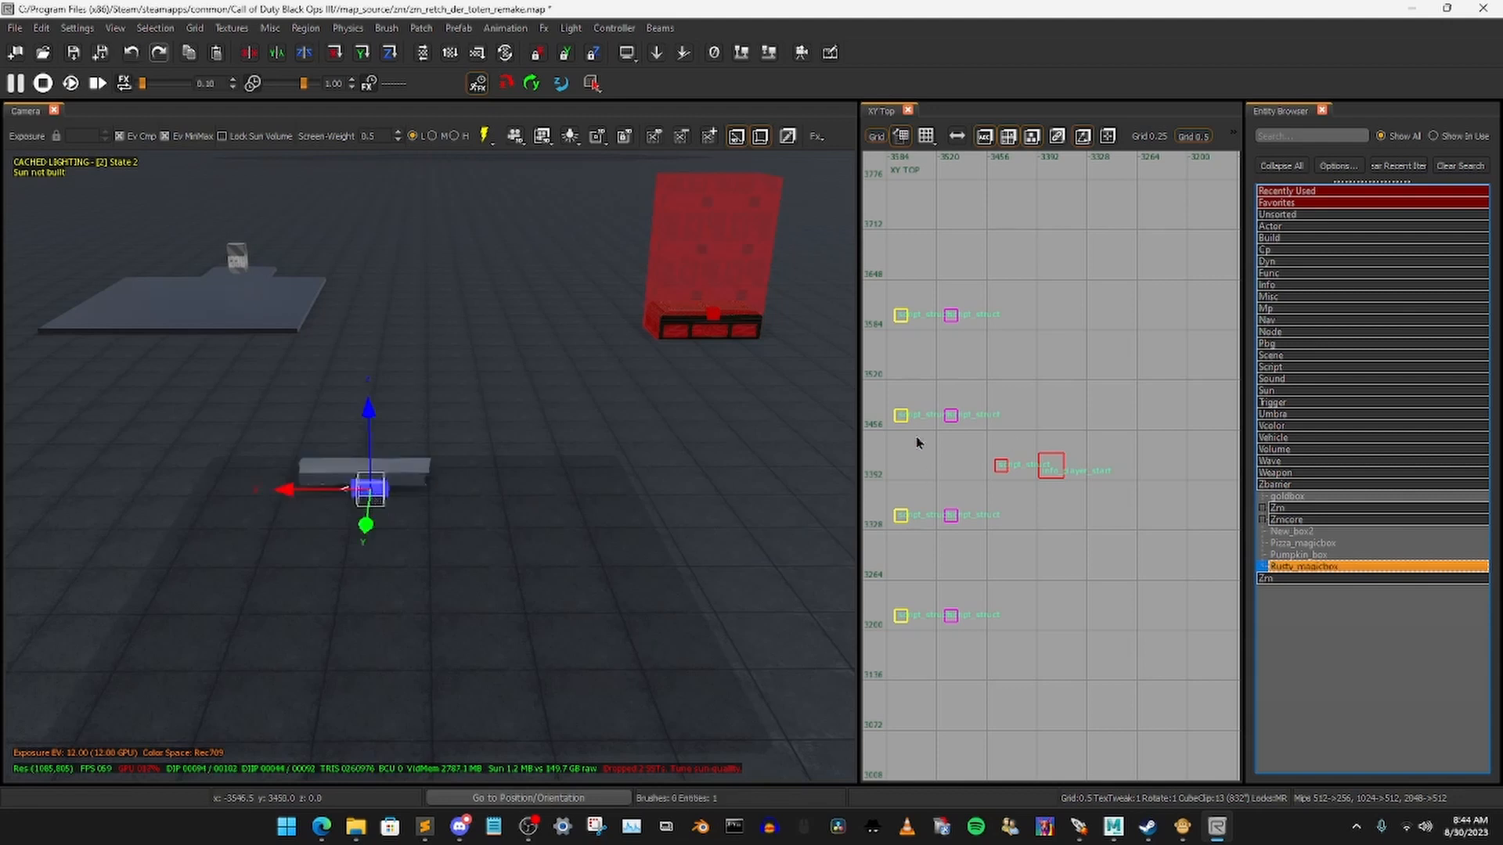
key(b)
Step: Add a script_noteworthy key to the placed rusty magic box zbarrier
right_drag(517, 469, 577, 431)
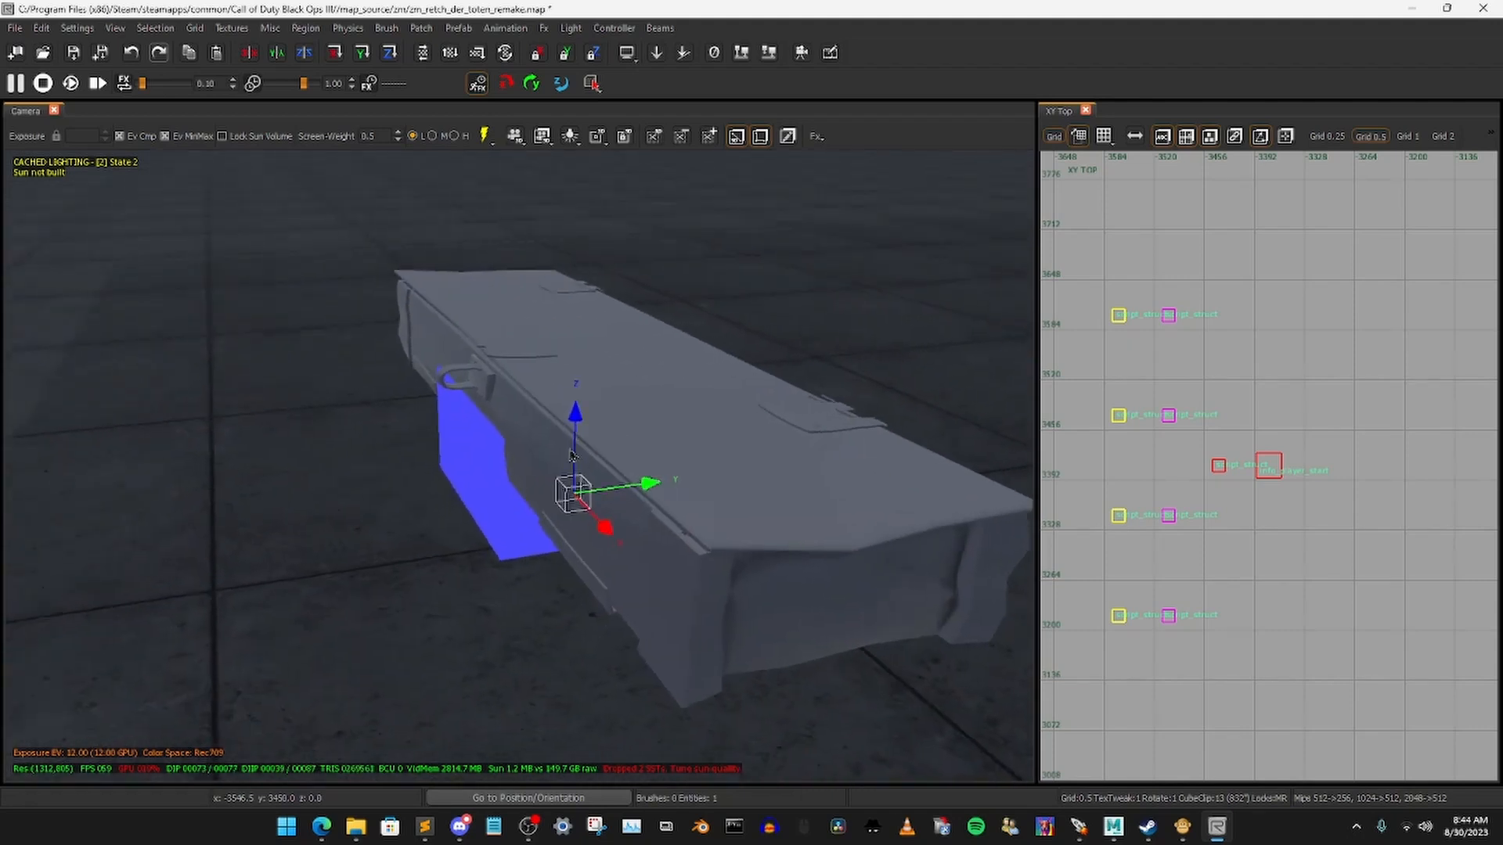
key(n)
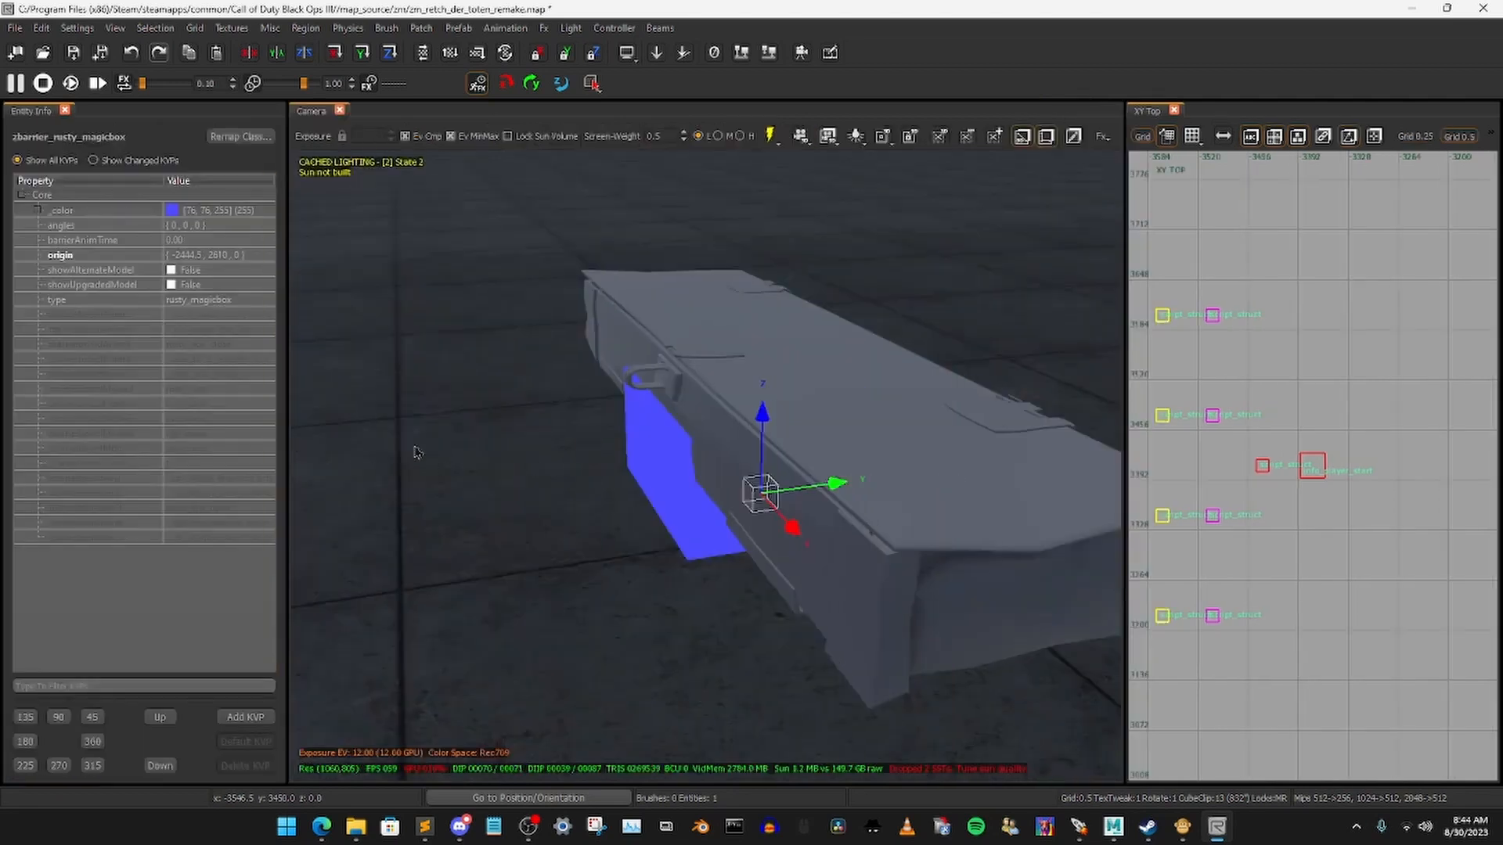
drag(304, 428, 437, 421)
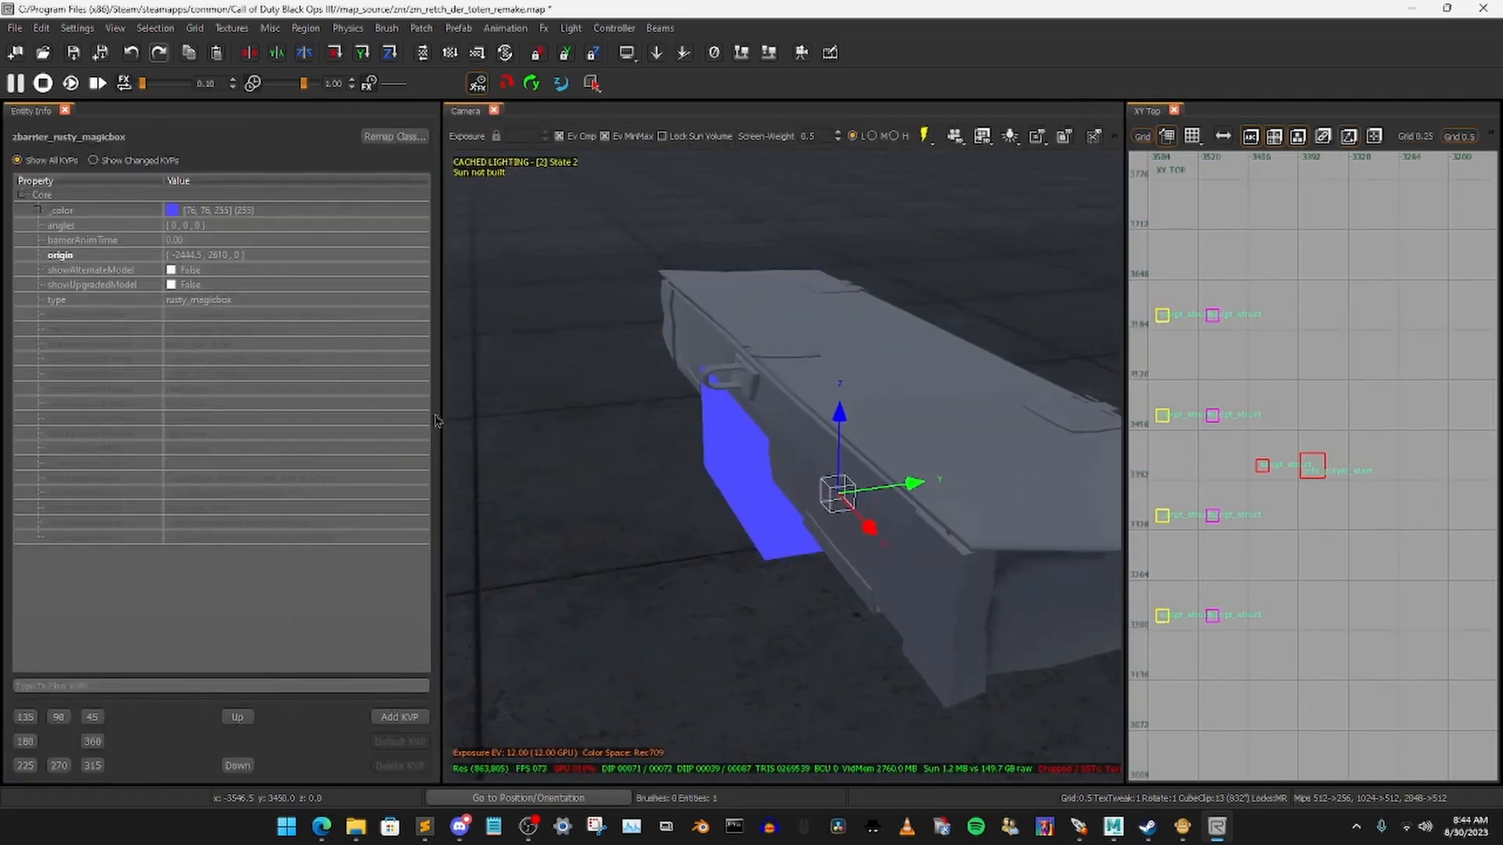
scroll(812, 421, down, 3)
scroll(812, 421, down, 1)
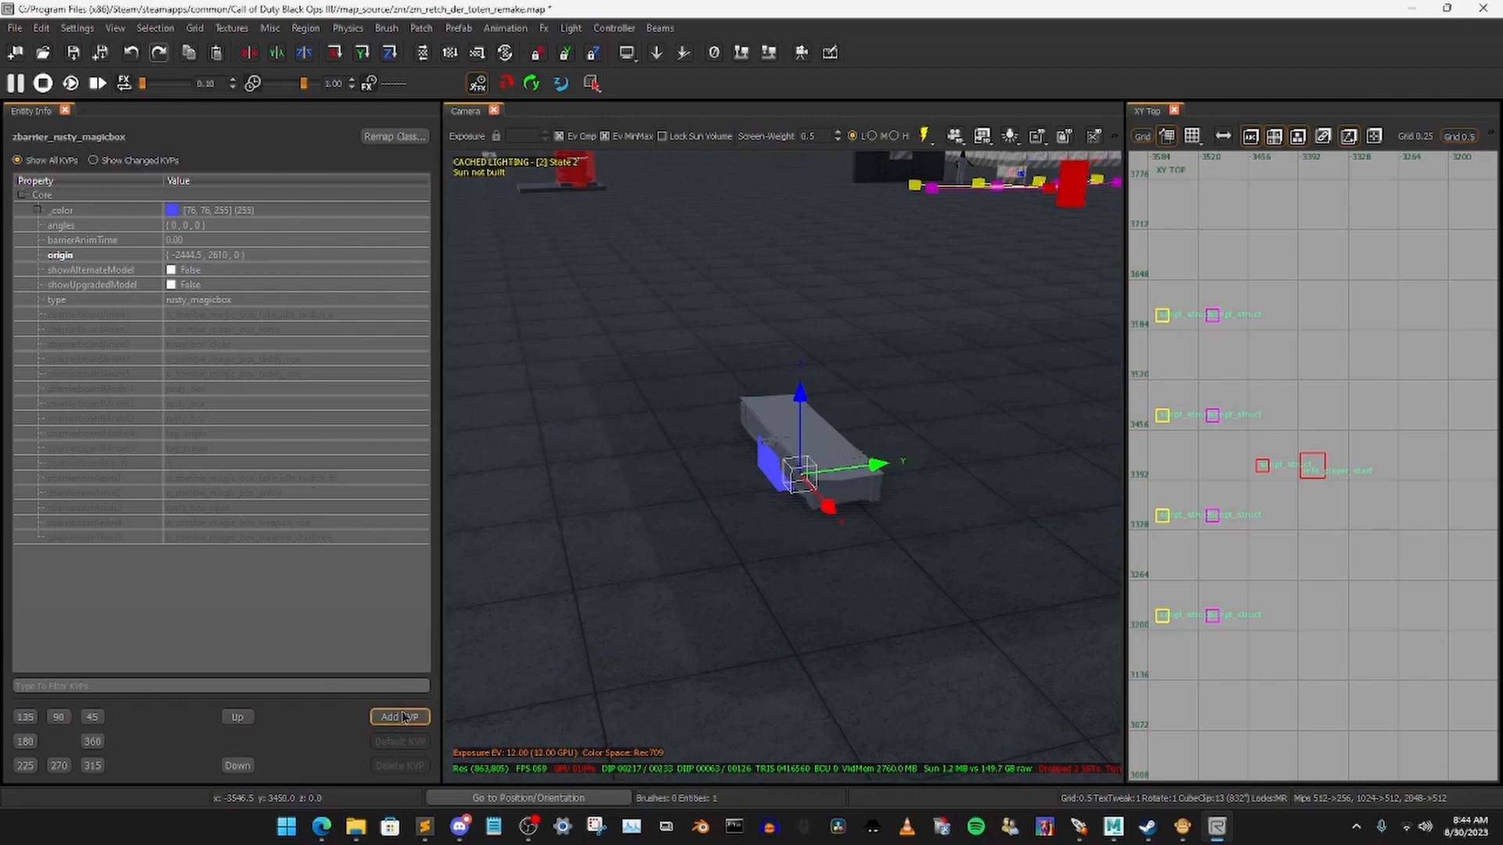
click(400, 718)
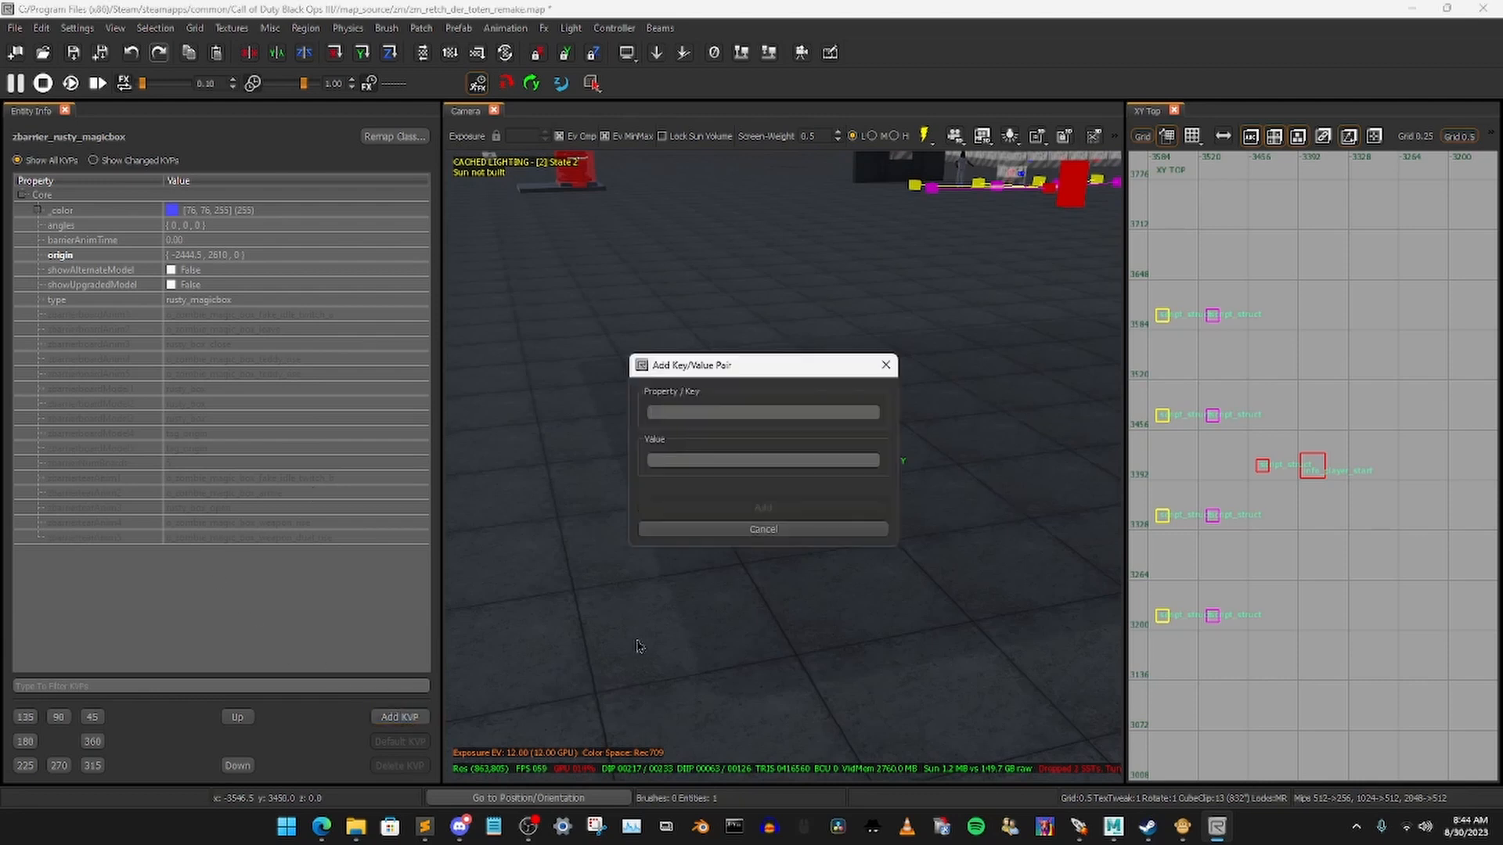
text(script_noteworthy)
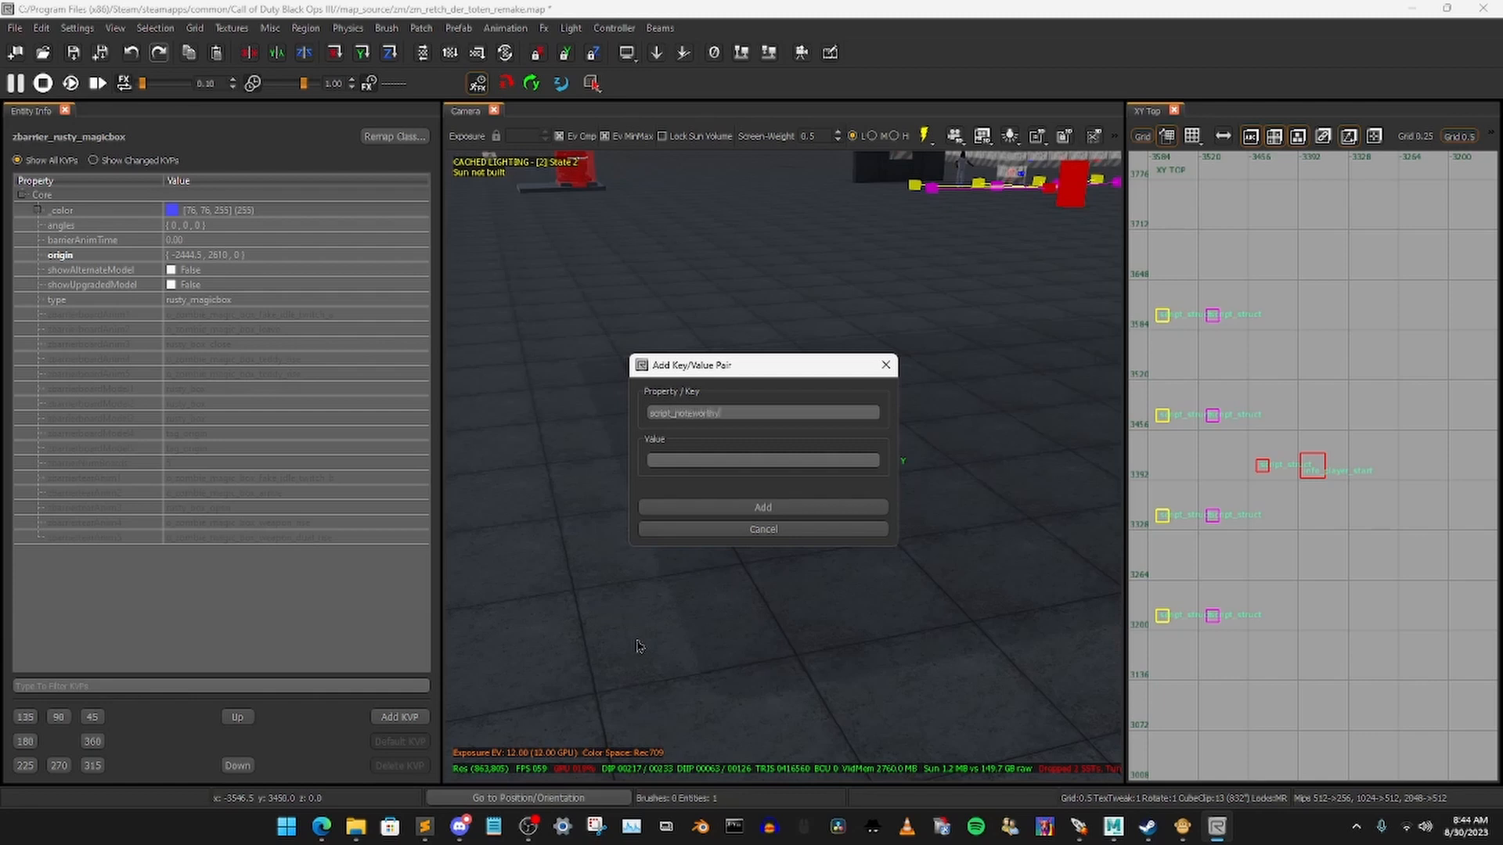
key(Return)
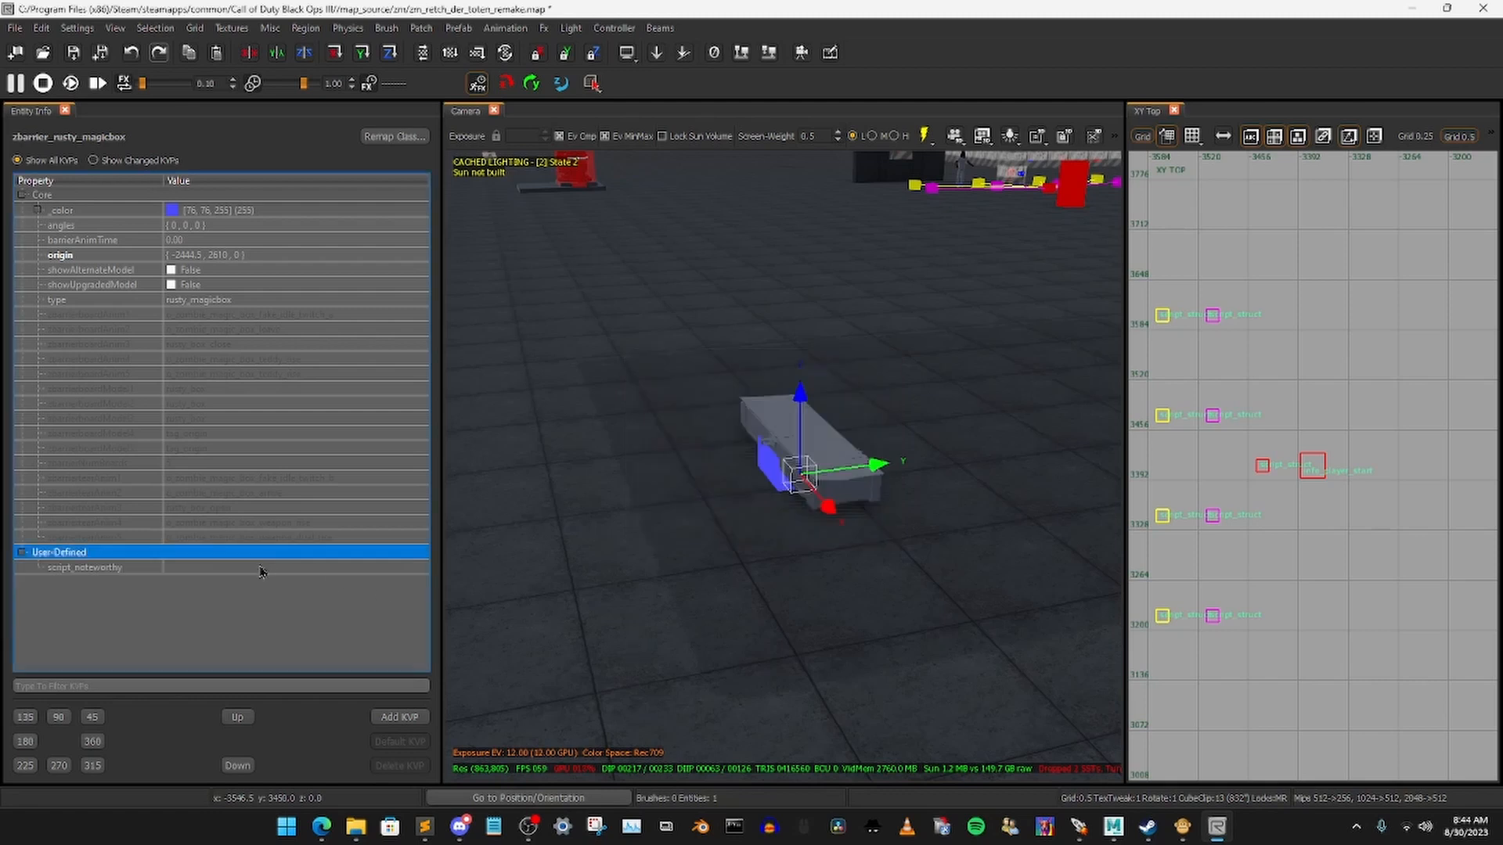
Step: Set the zbarrier's script_noteworthy value to start_chest_zbarrier and deselect the box
click(261, 567)
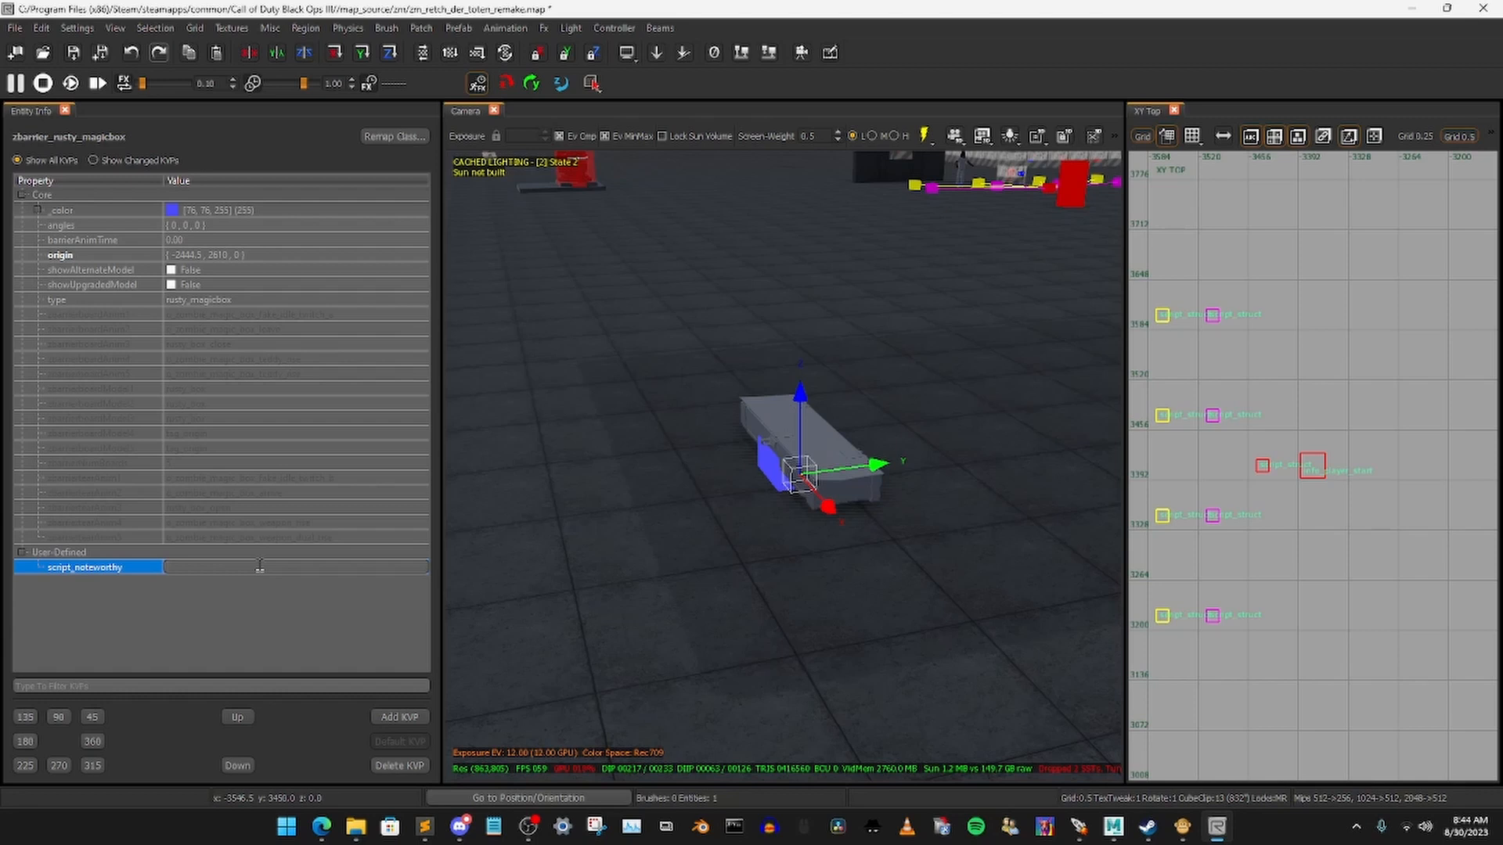
text(start_chest_zbarrier)
key(Return)
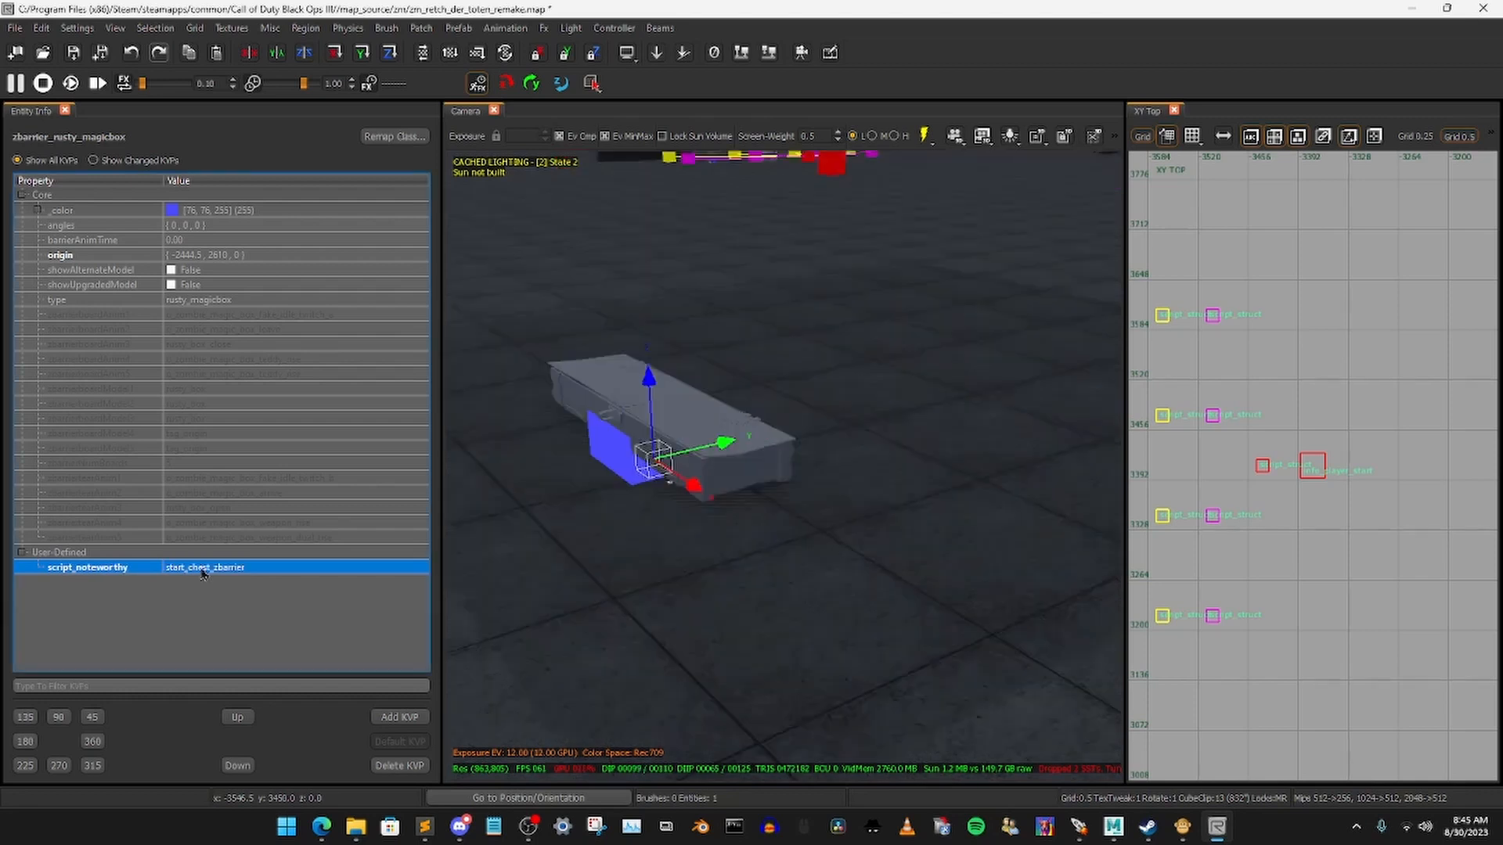
key(Escape)
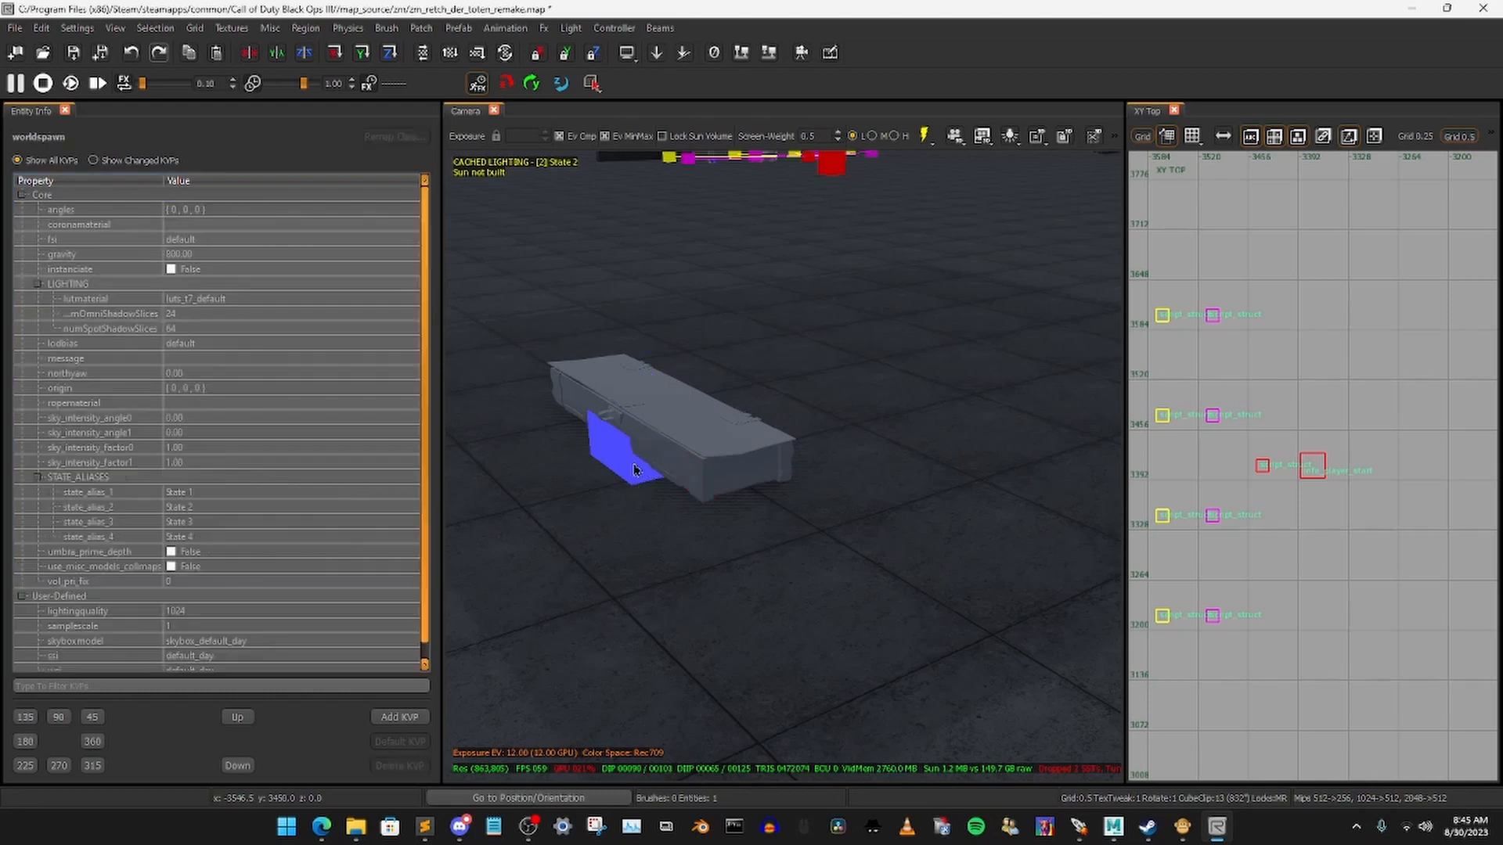
Step: Create a script_struct on the floor in front of the rusty magic box
right_drag(699, 463, 641, 470)
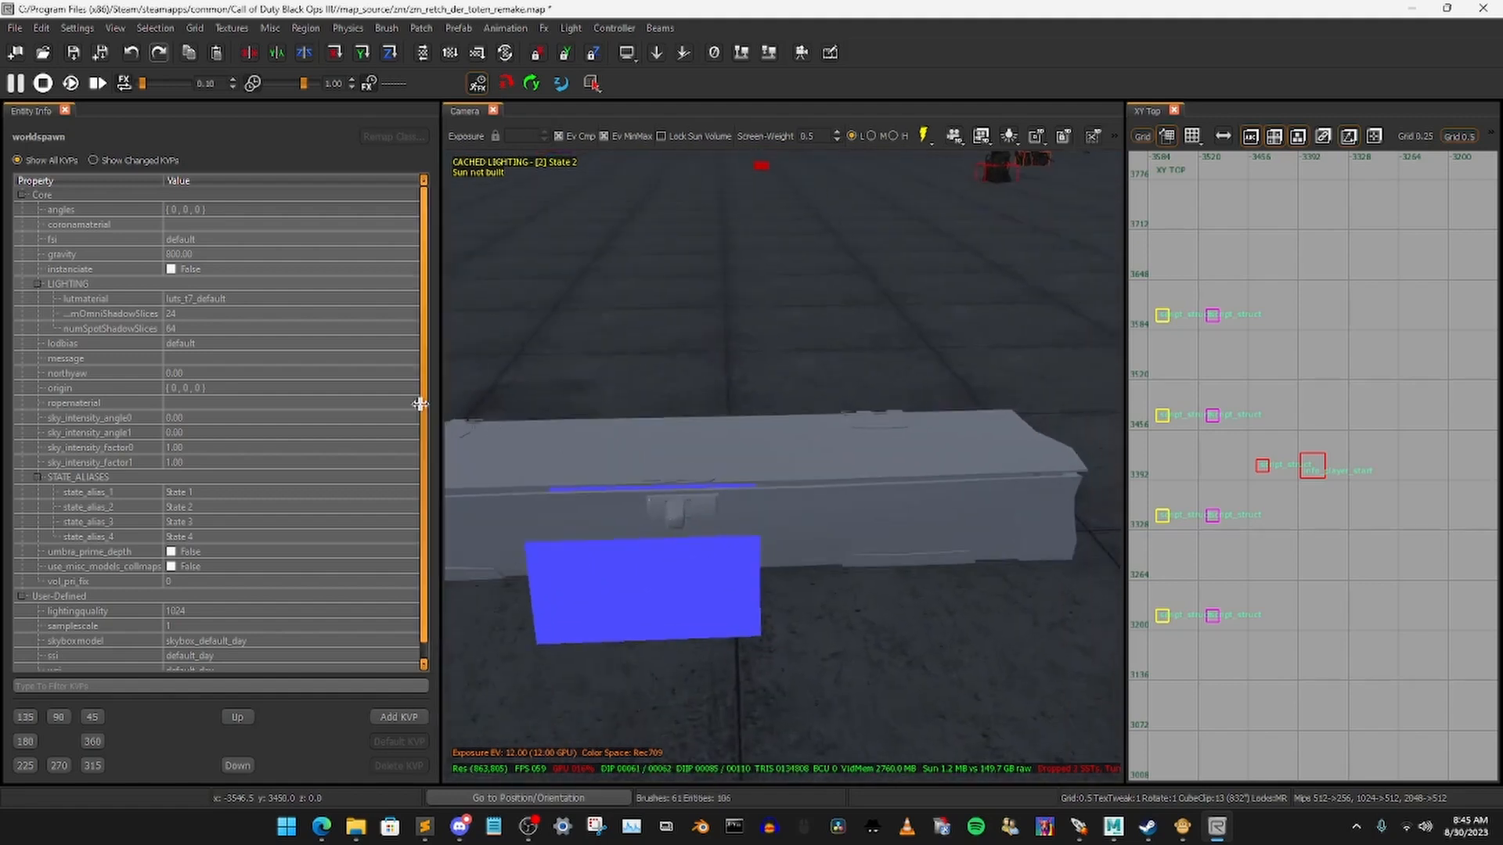
drag(438, 419, 327, 398)
scroll(609, 449, down, 3)
scroll(609, 449, up, 3)
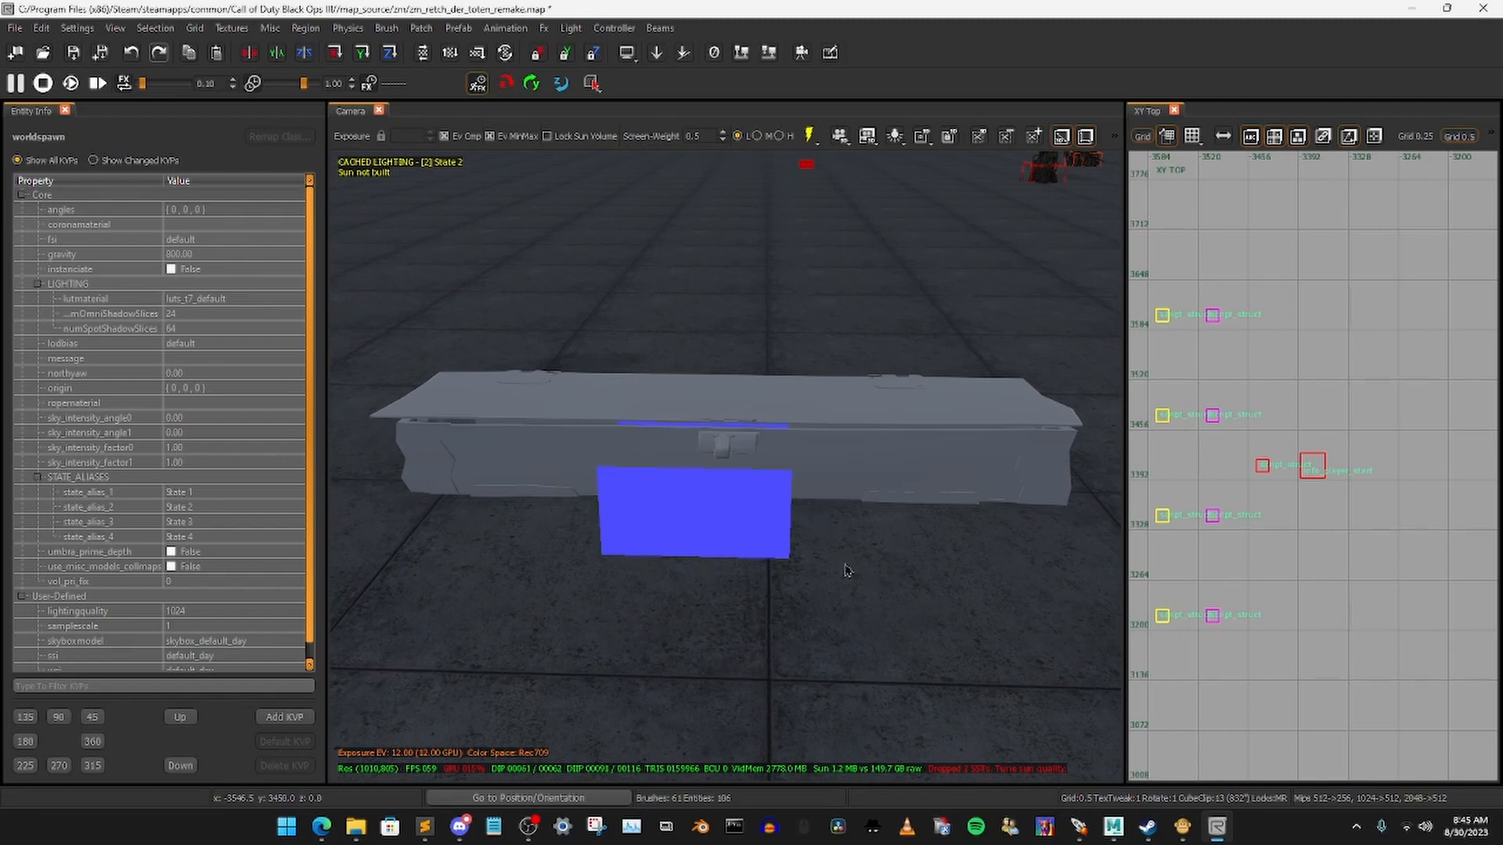
right_click(846, 564)
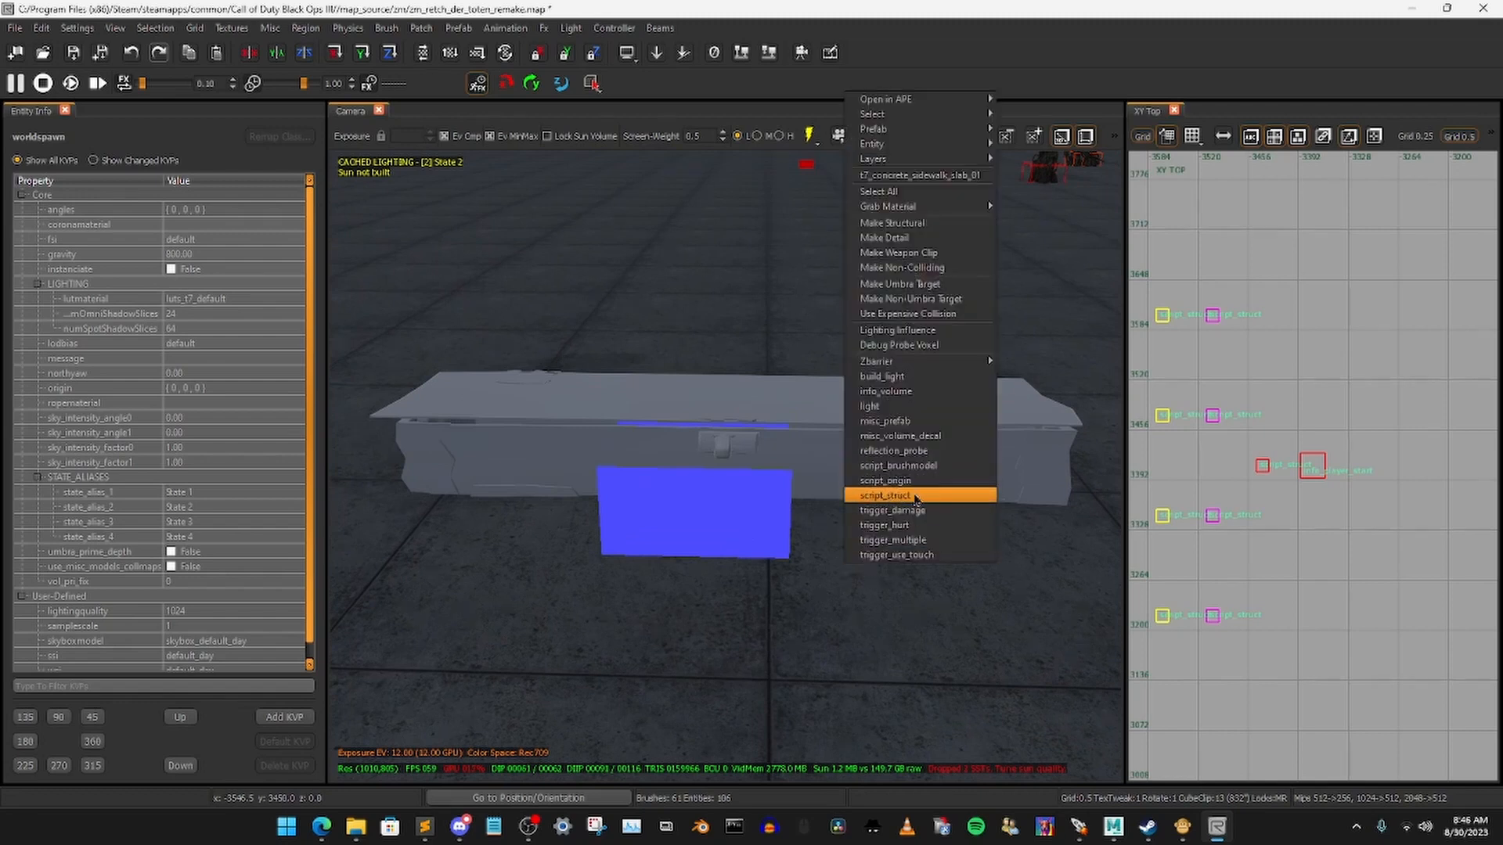
click(905, 496)
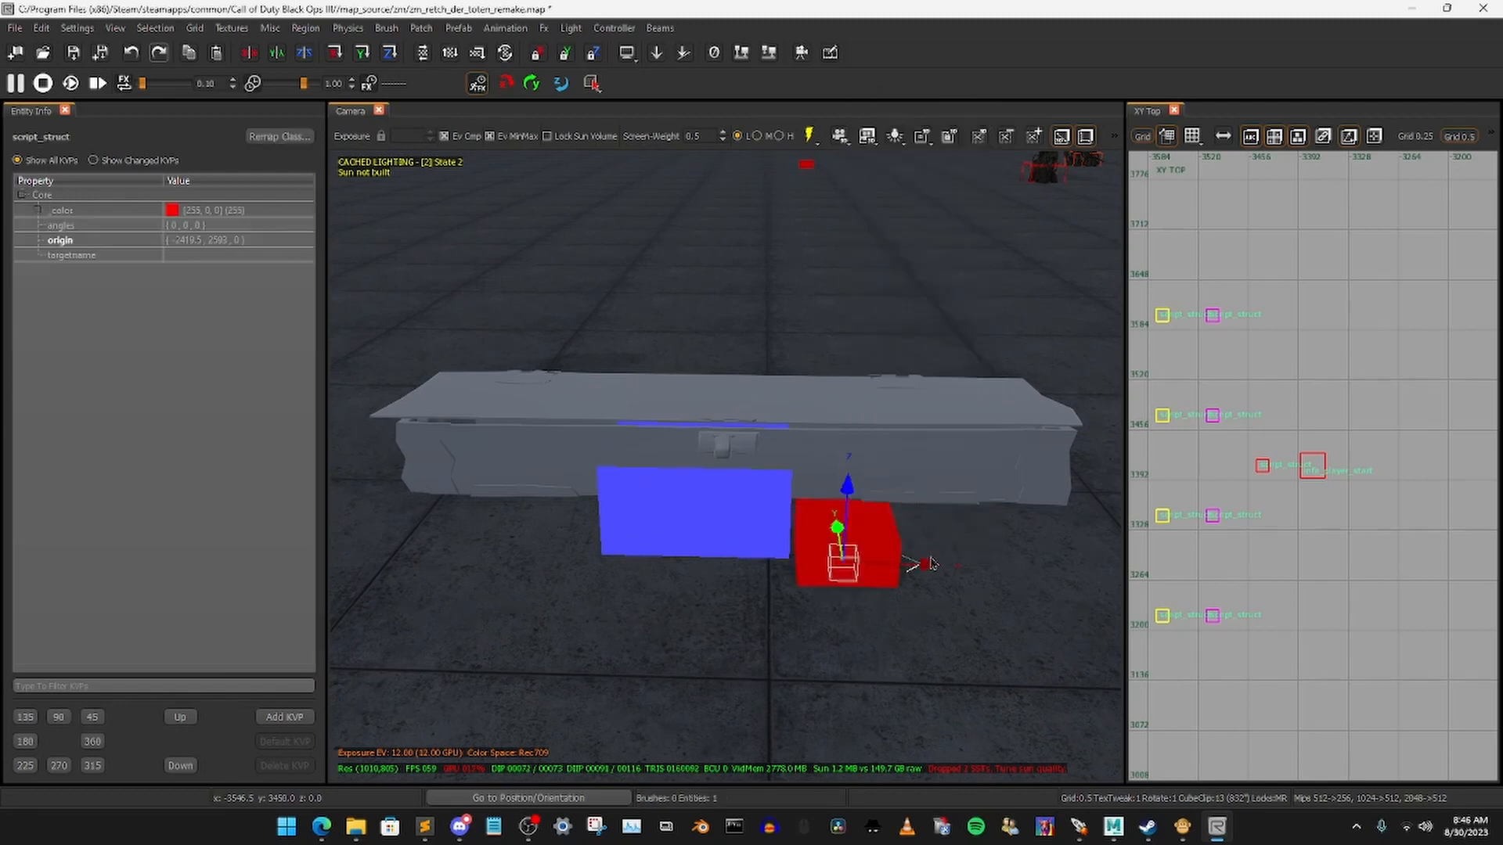
Step: Move the script_struct to the middle of the box's front edge, raised about 21 units above the floor
drag(916, 562, 780, 553)
drag(689, 501, 682, 394)
drag(782, 450, 818, 446)
right_drag(821, 448, 876, 446)
drag(749, 467, 765, 512)
right_drag(767, 513, 690, 438)
drag(690, 438, 696, 437)
Step: Set the script_struct's targetname to treasure_chest_use
click(188, 258)
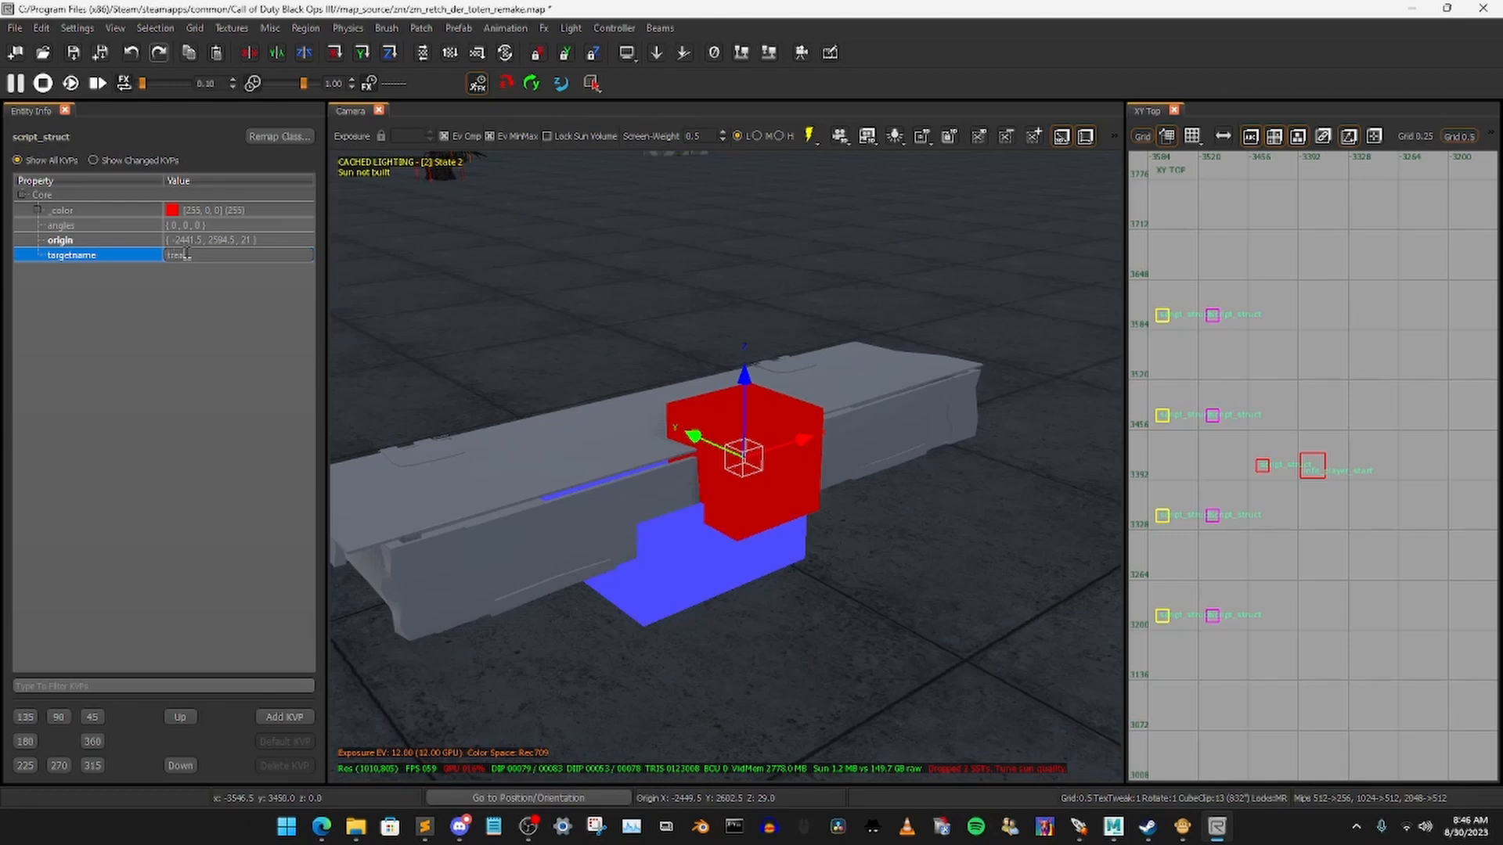
drag(200, 257, 126, 264)
key(alt+Tab)
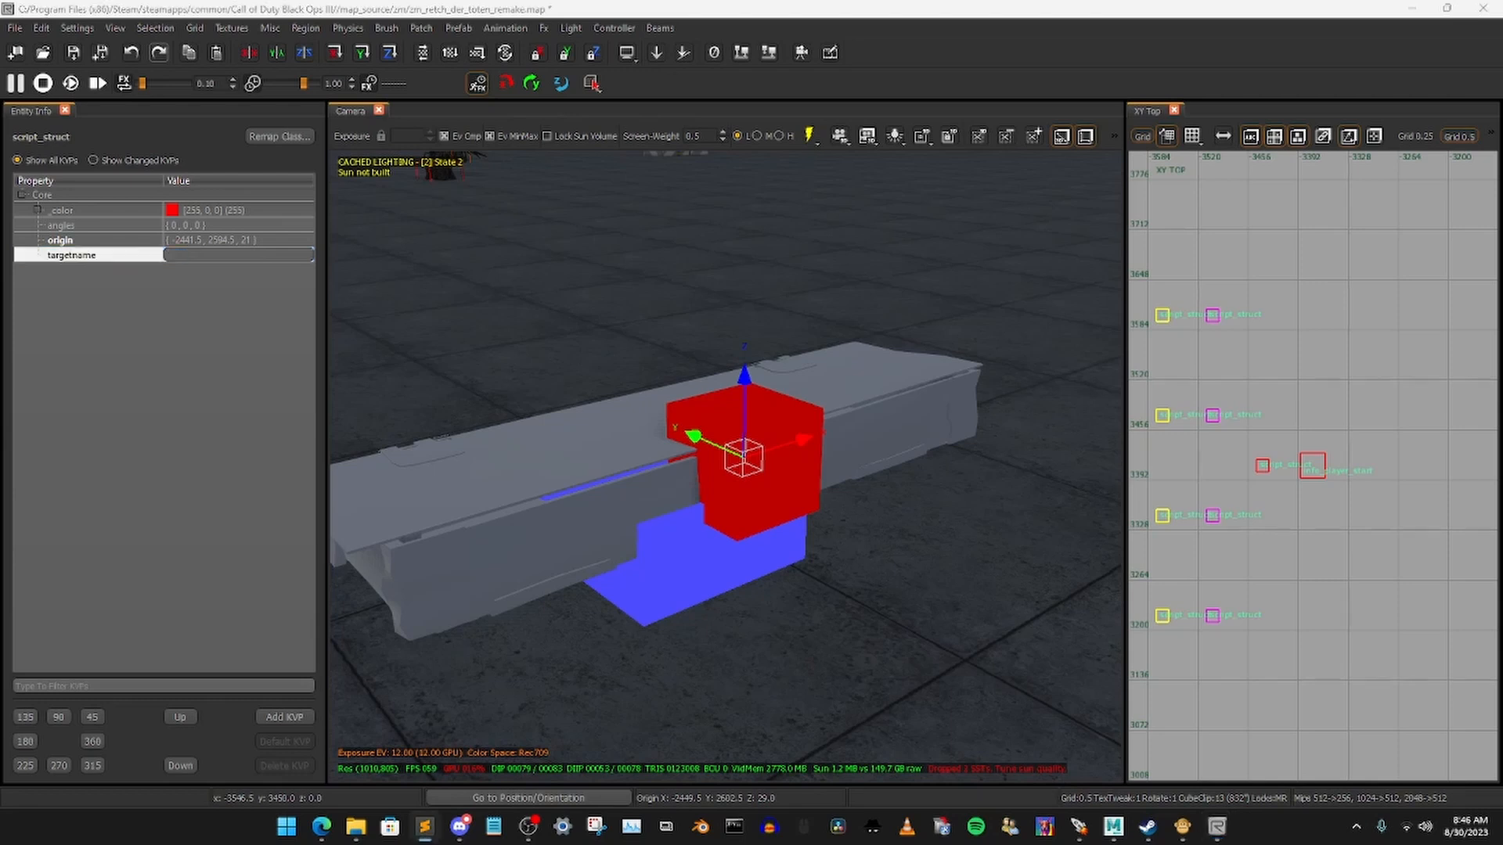
key(alt+Tab)
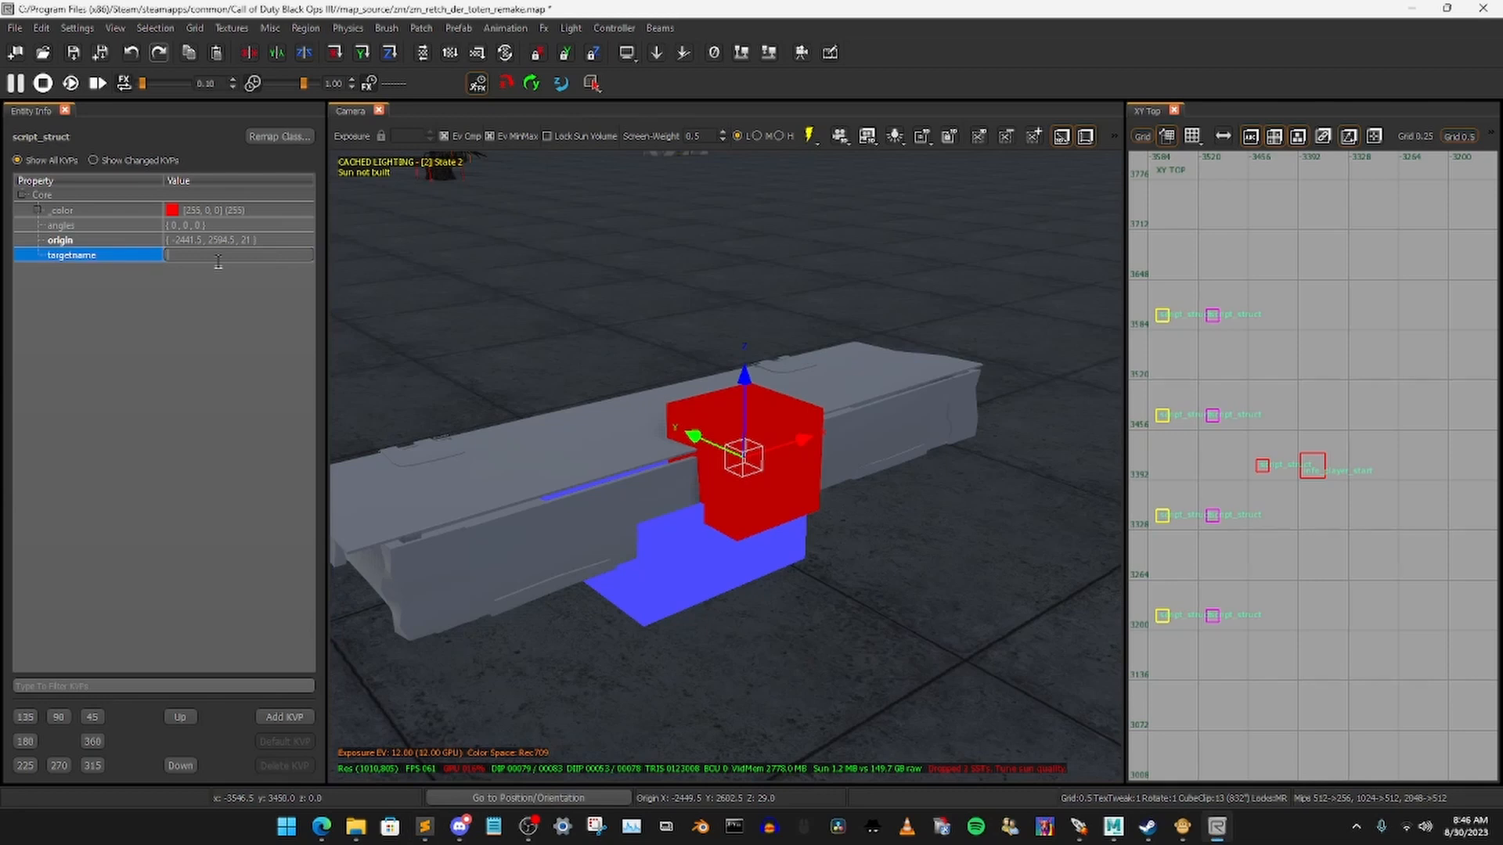
text(treasure_chest_use)
key(Return)
click(220, 341)
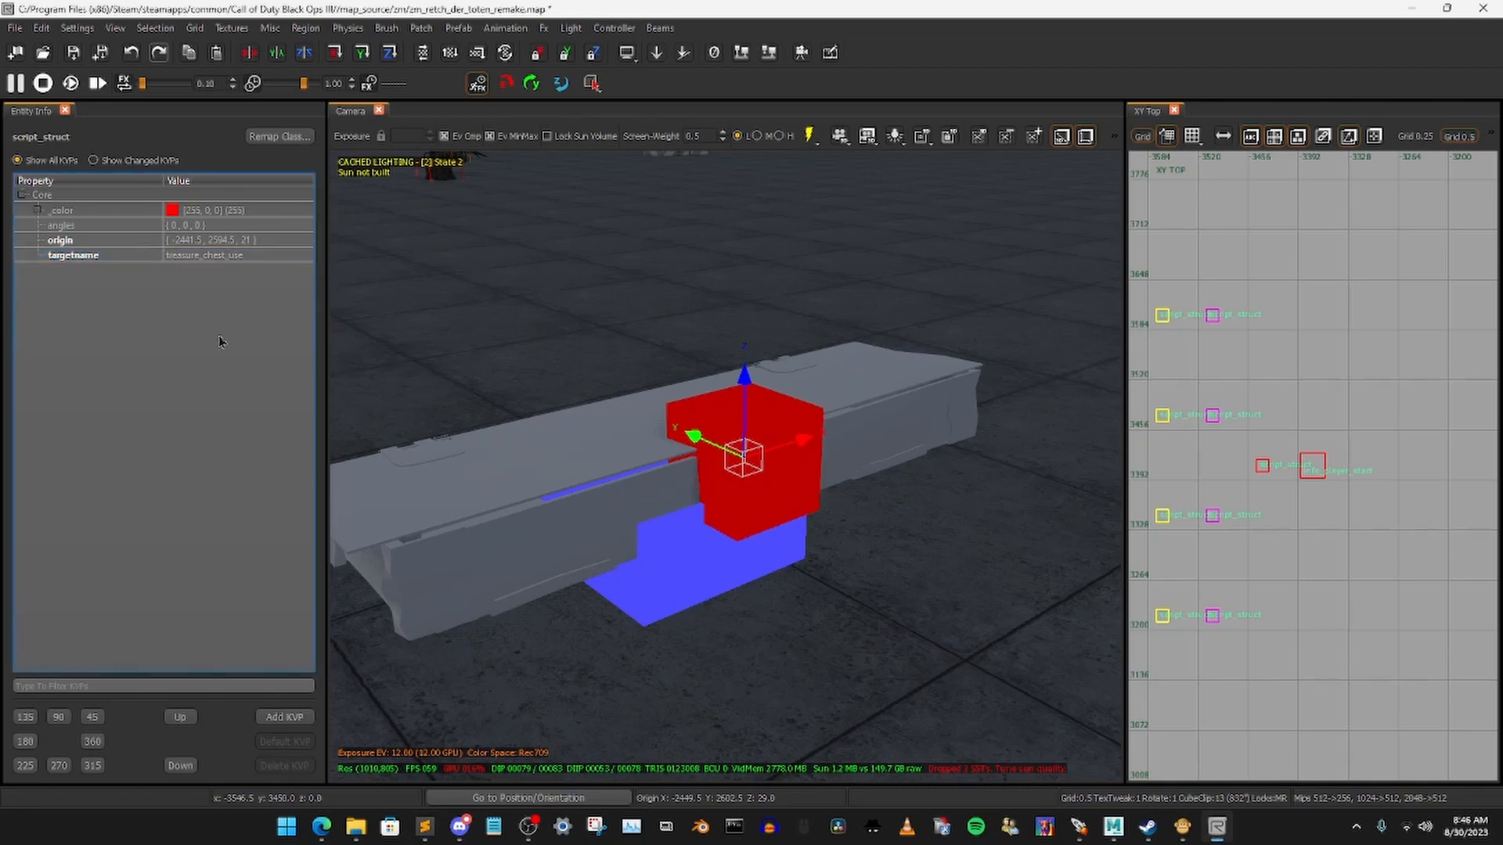
Step: Add a script_noteworthy key to the script_struct with the value start_chest
click(284, 715)
text(script_noteworthy)
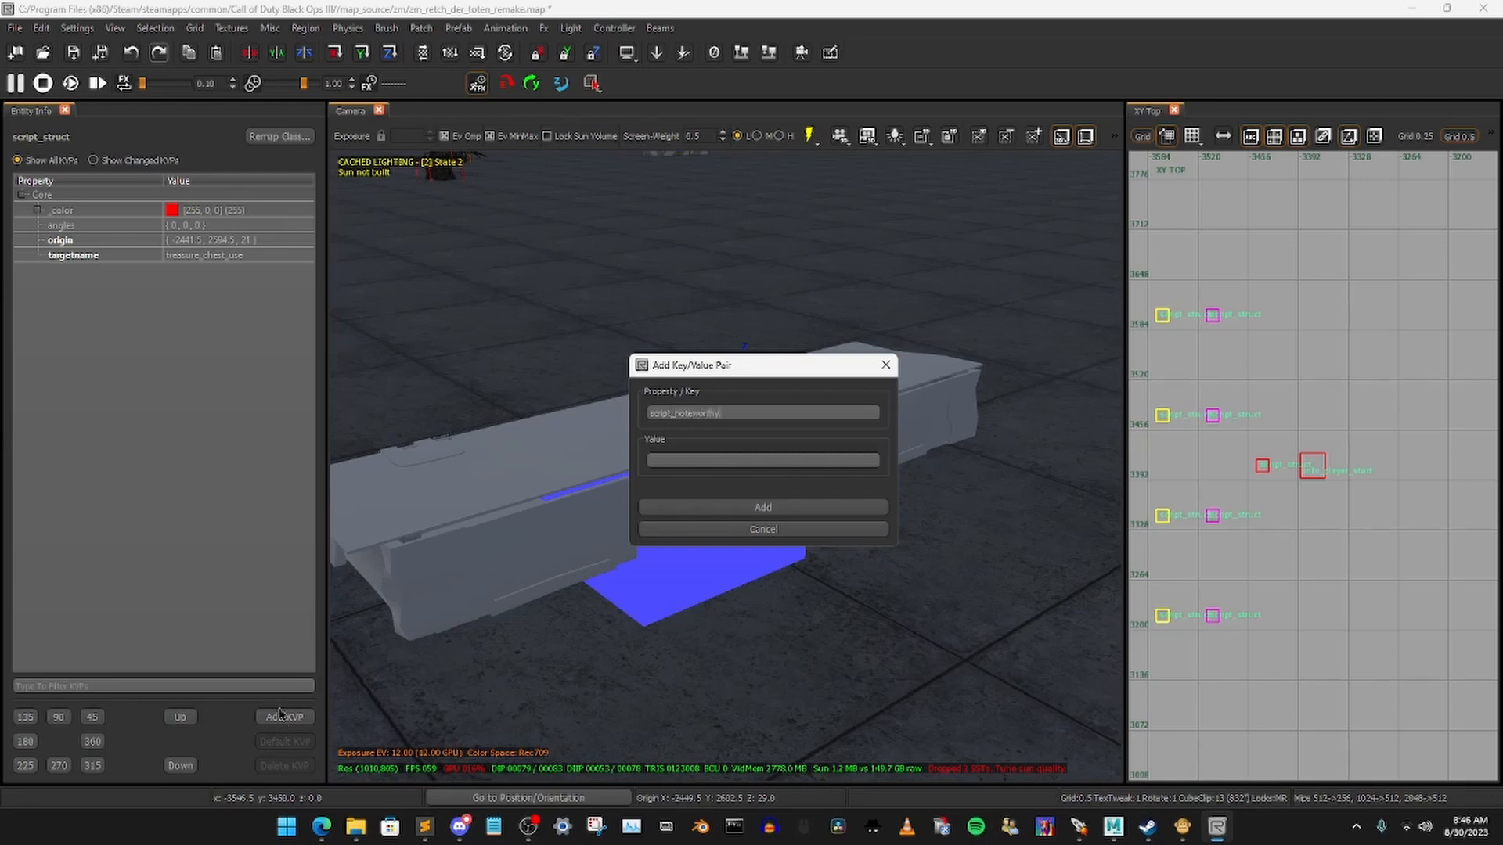
key(Return)
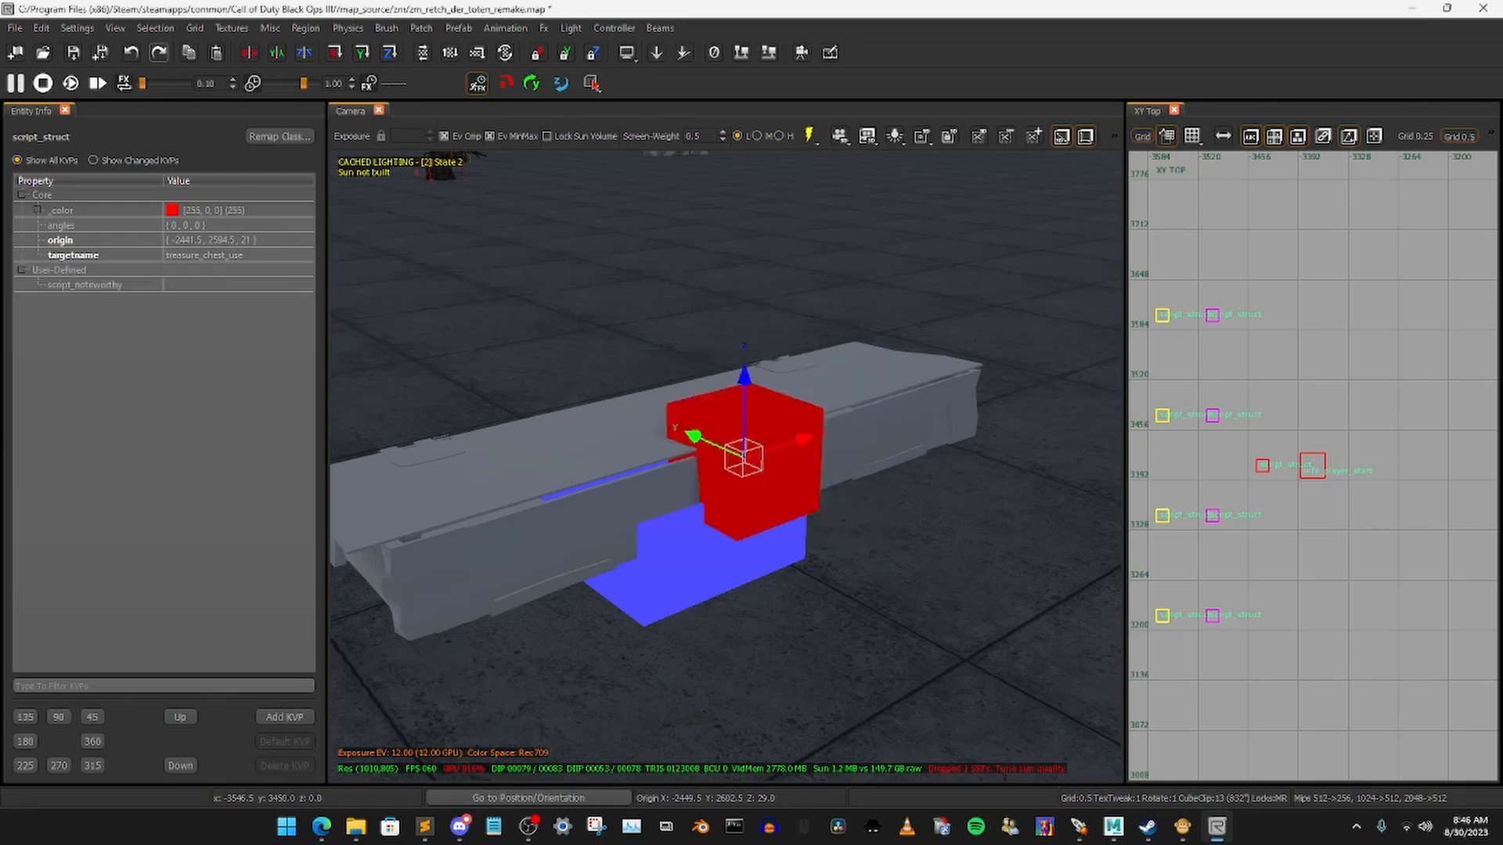
click(195, 285)
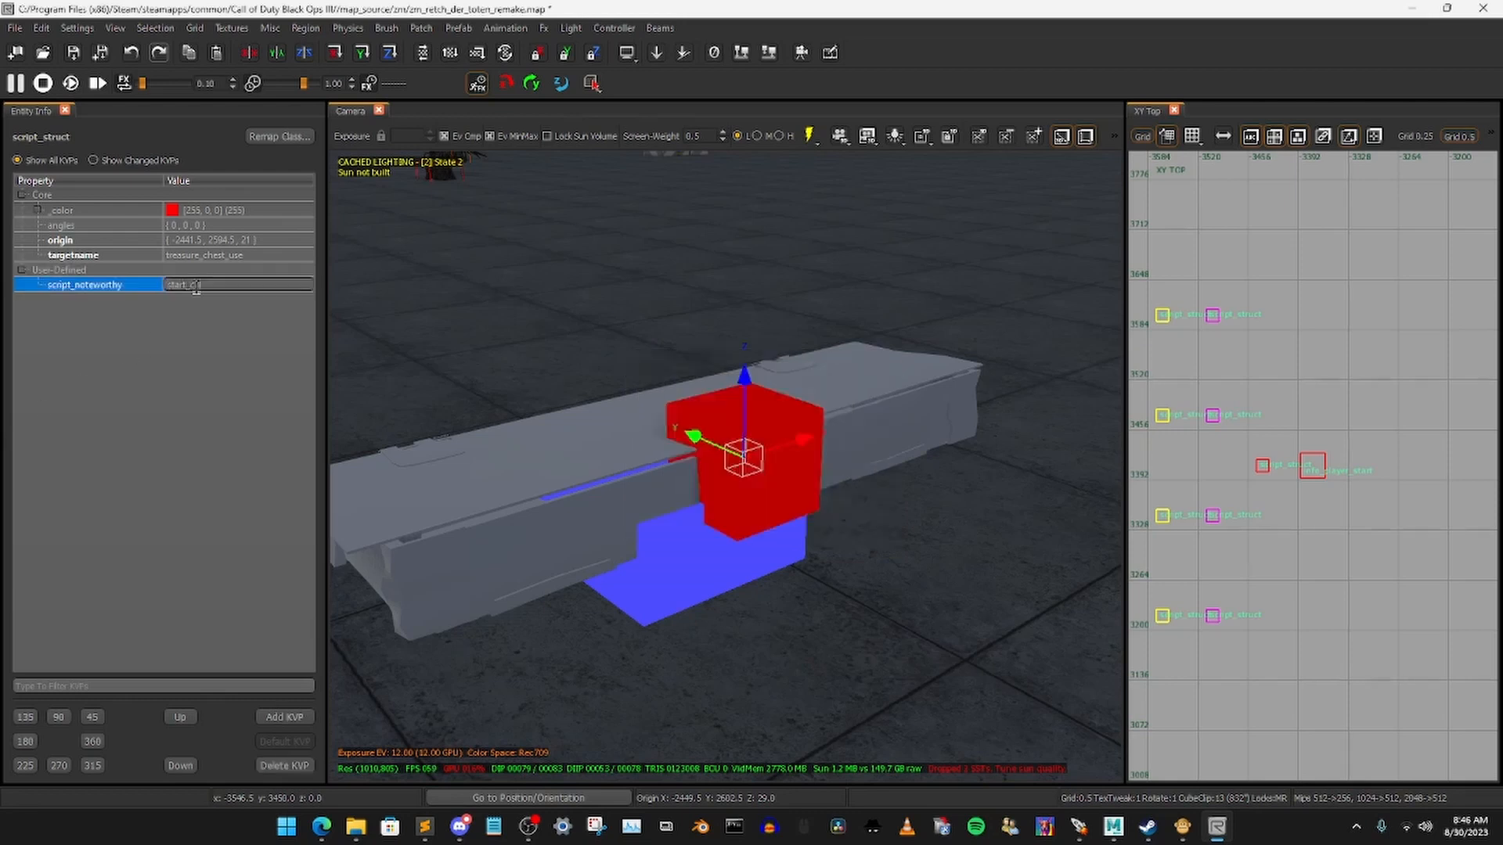
key(Return)
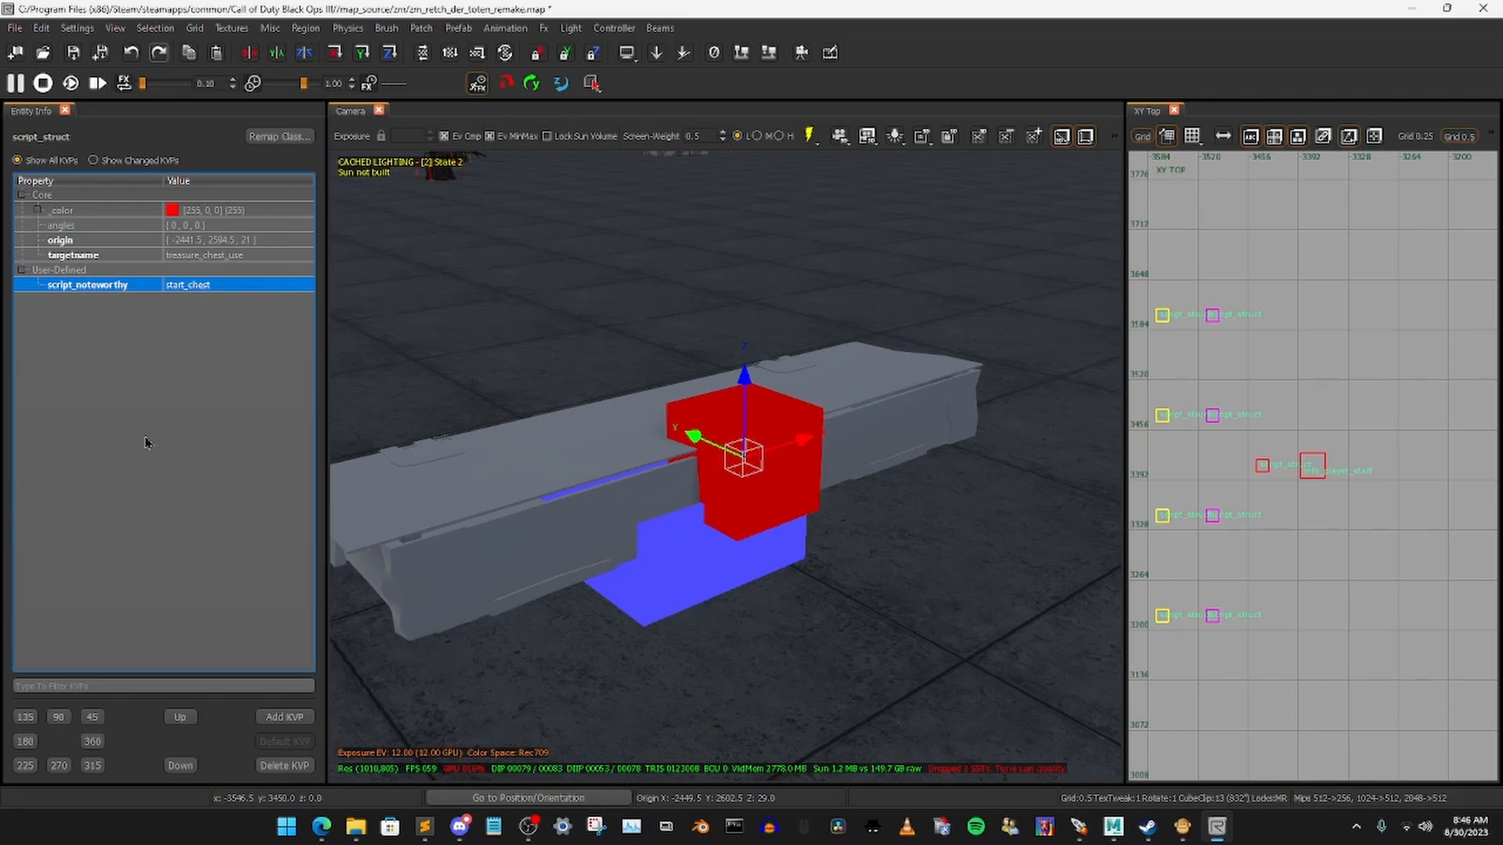
Step: Add a zombie_cost key with the value 950 to the script_struct, then deselect it and close its entity properties
click(288, 717)
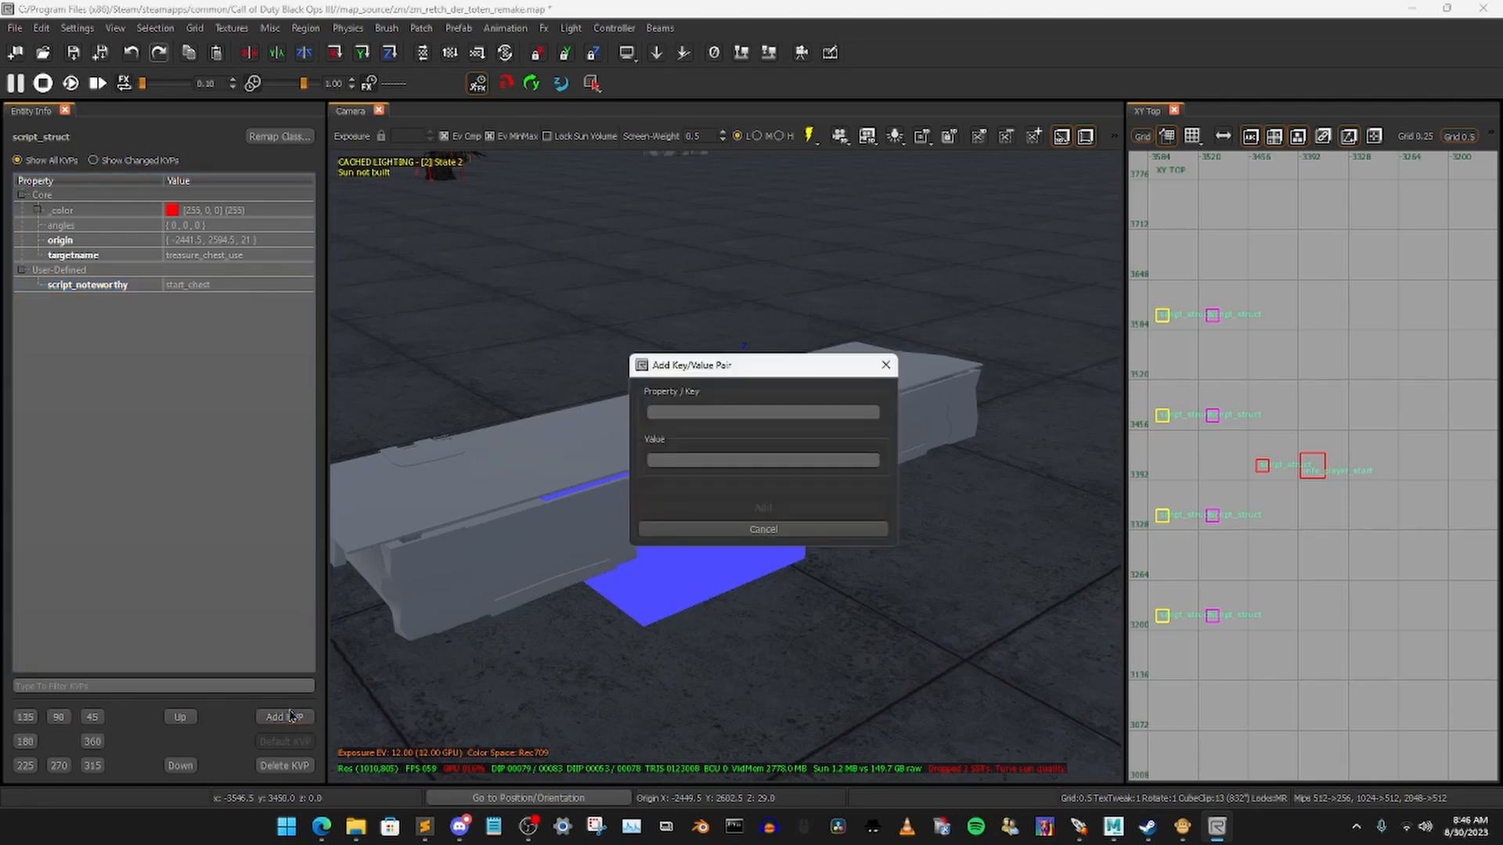
text(zombie_cost)
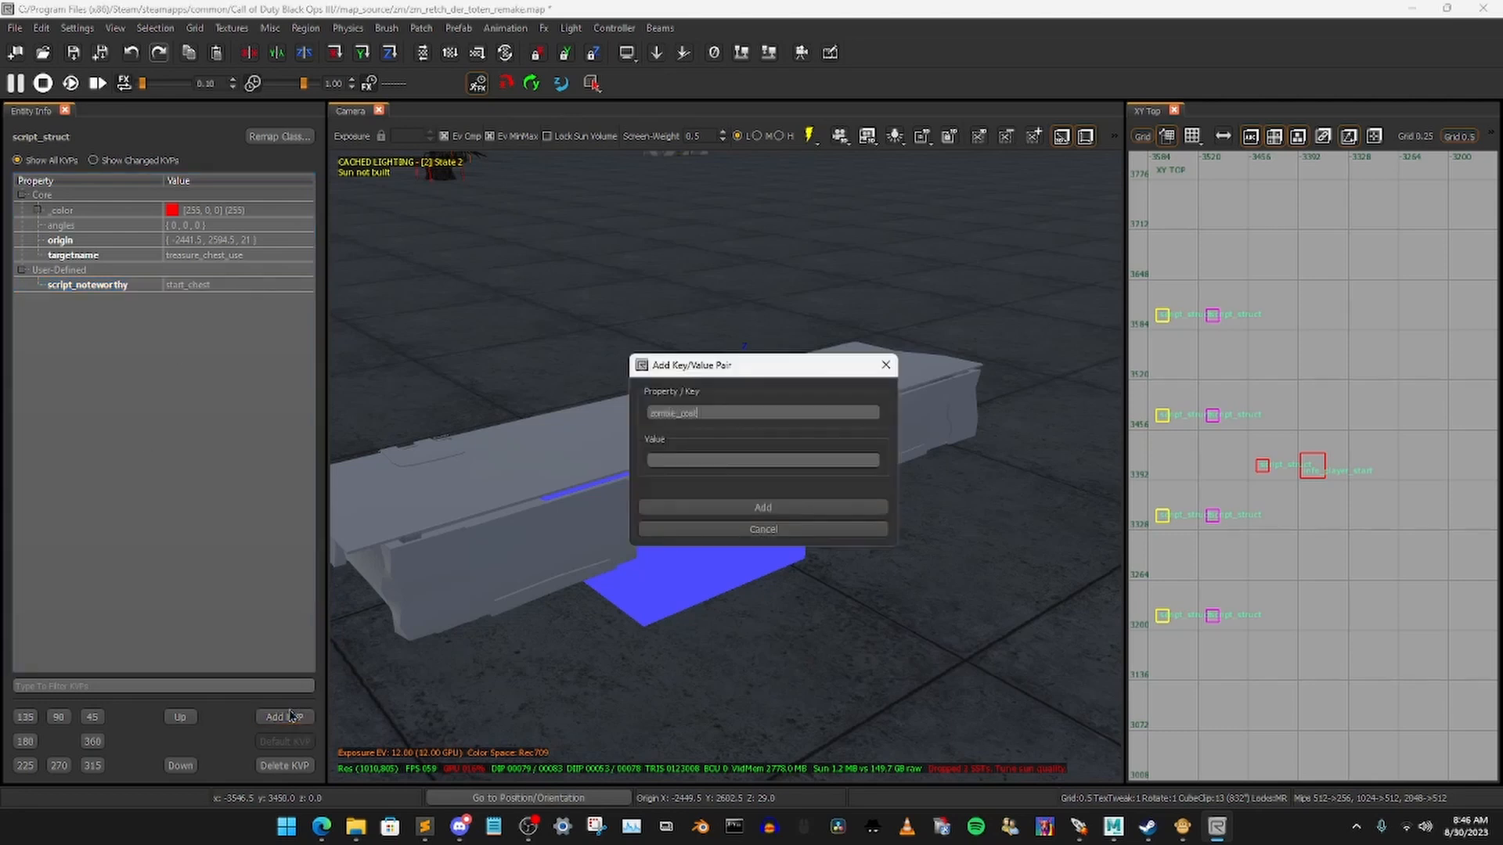
key(Return)
double_click(203, 300)
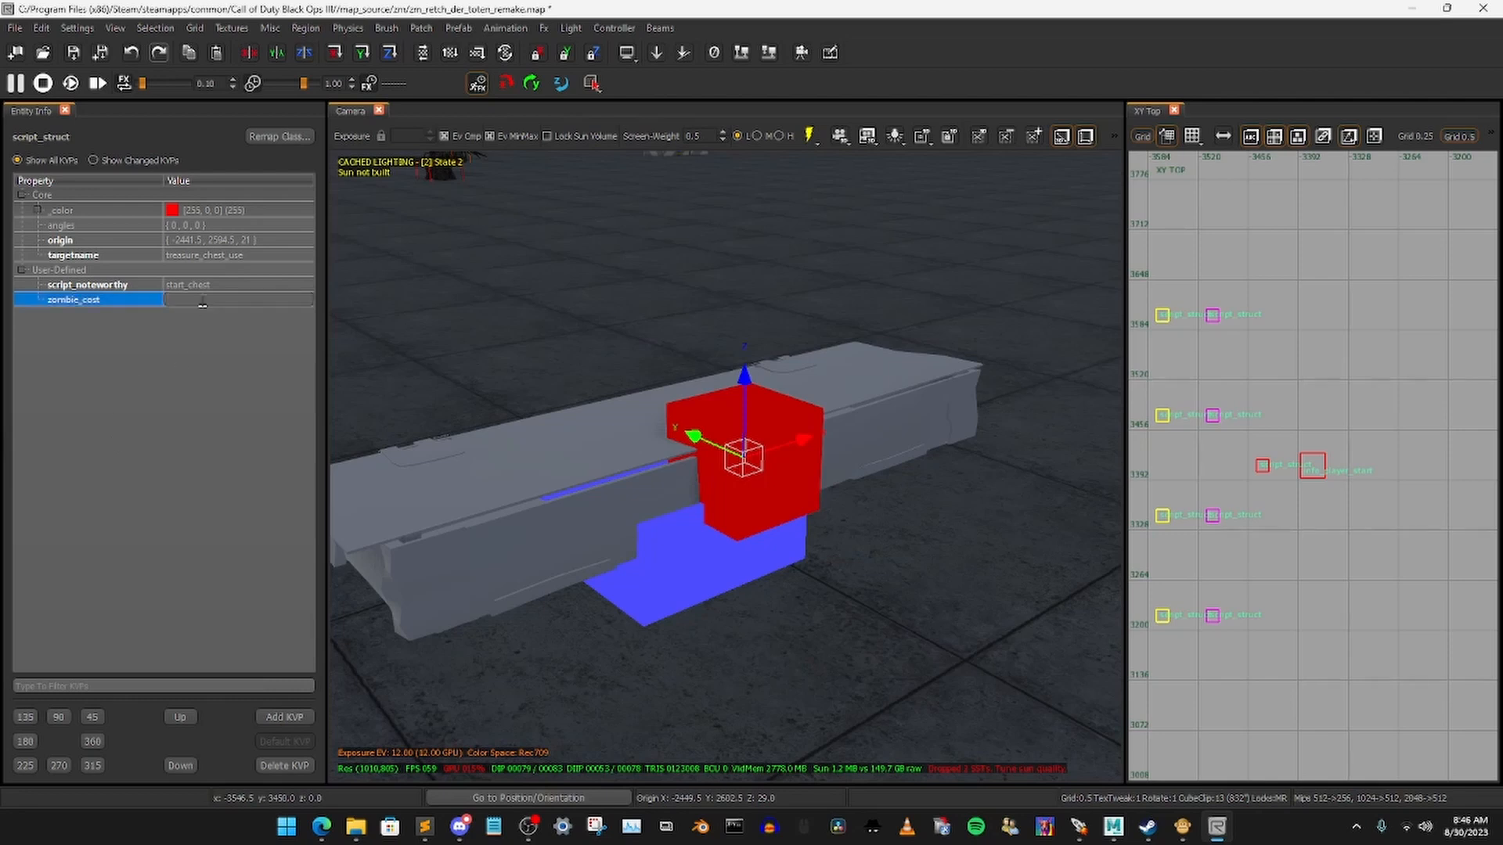
key(Return)
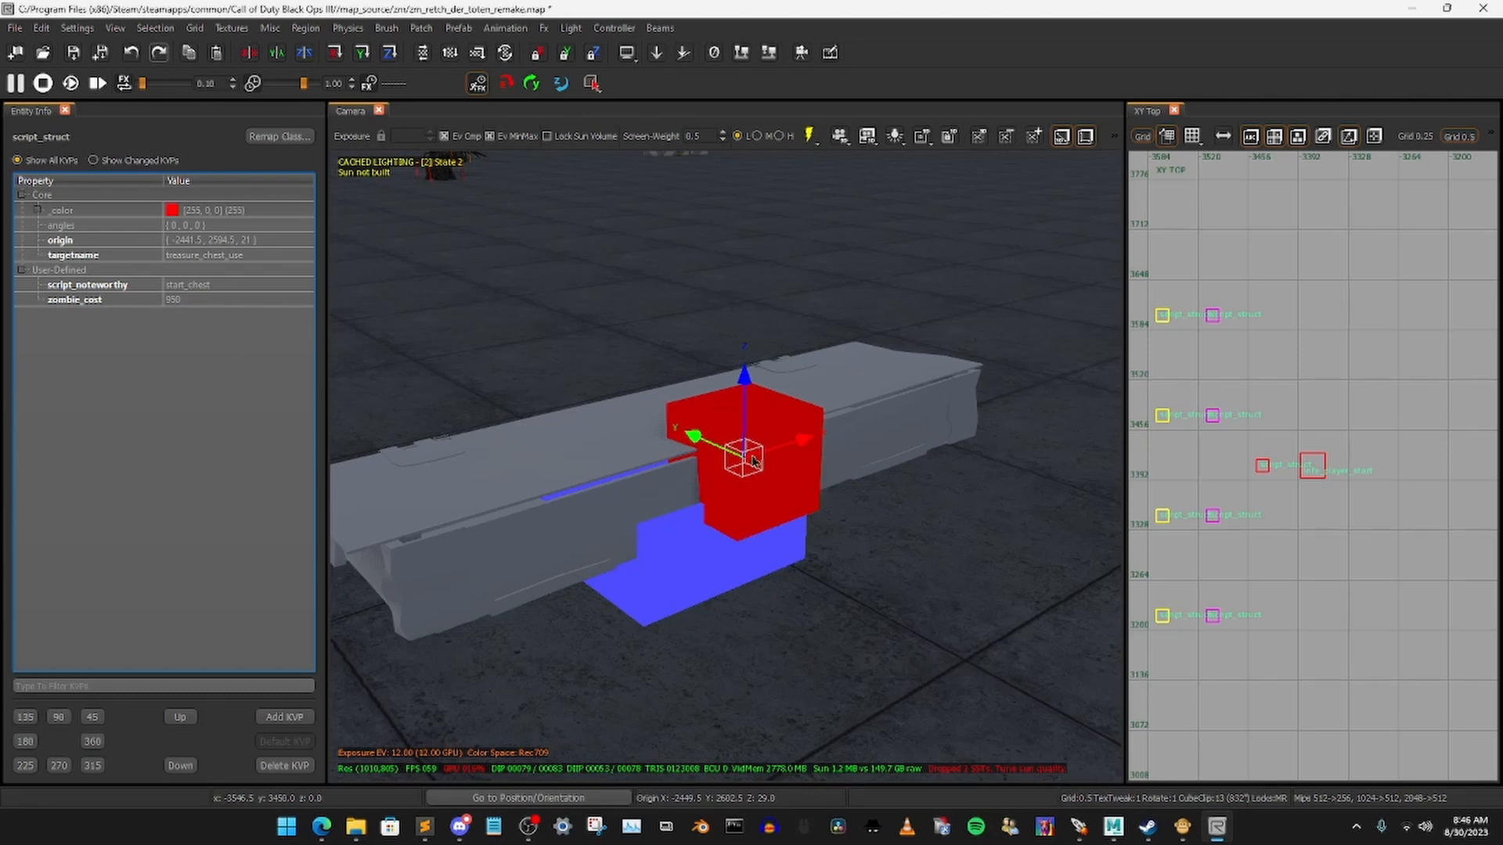
key(Escape)
right_drag(737, 454, 670, 463)
key(n)
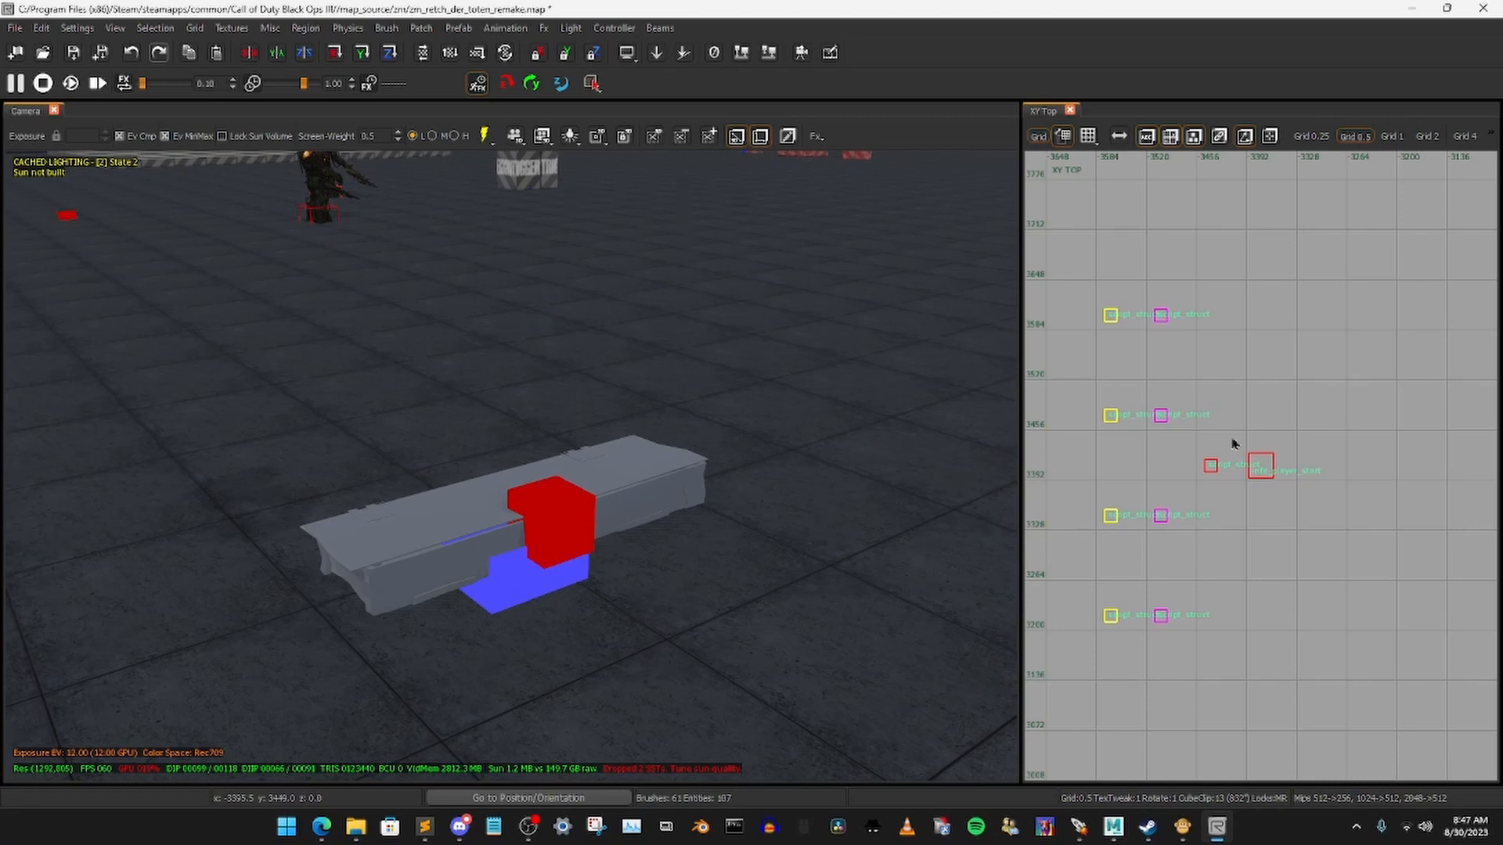
Step: Draw a brush around the rusty magic box's footprint in the top view, about 117 by 33 units
scroll(1231, 443, down, 5)
scroll(1224, 407, up, 8)
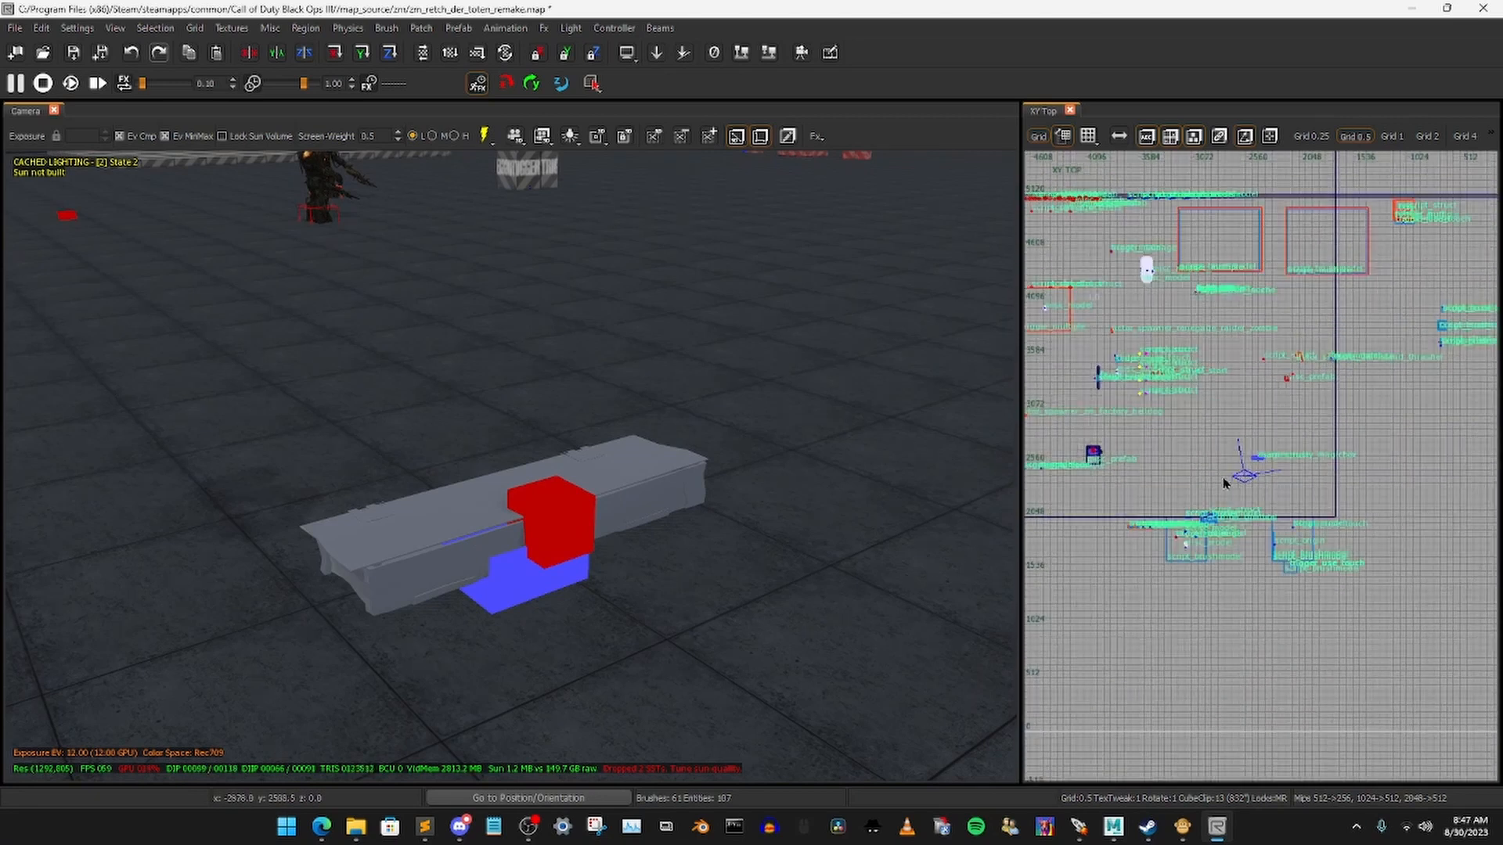
right_drag(1221, 420, 1190, 386)
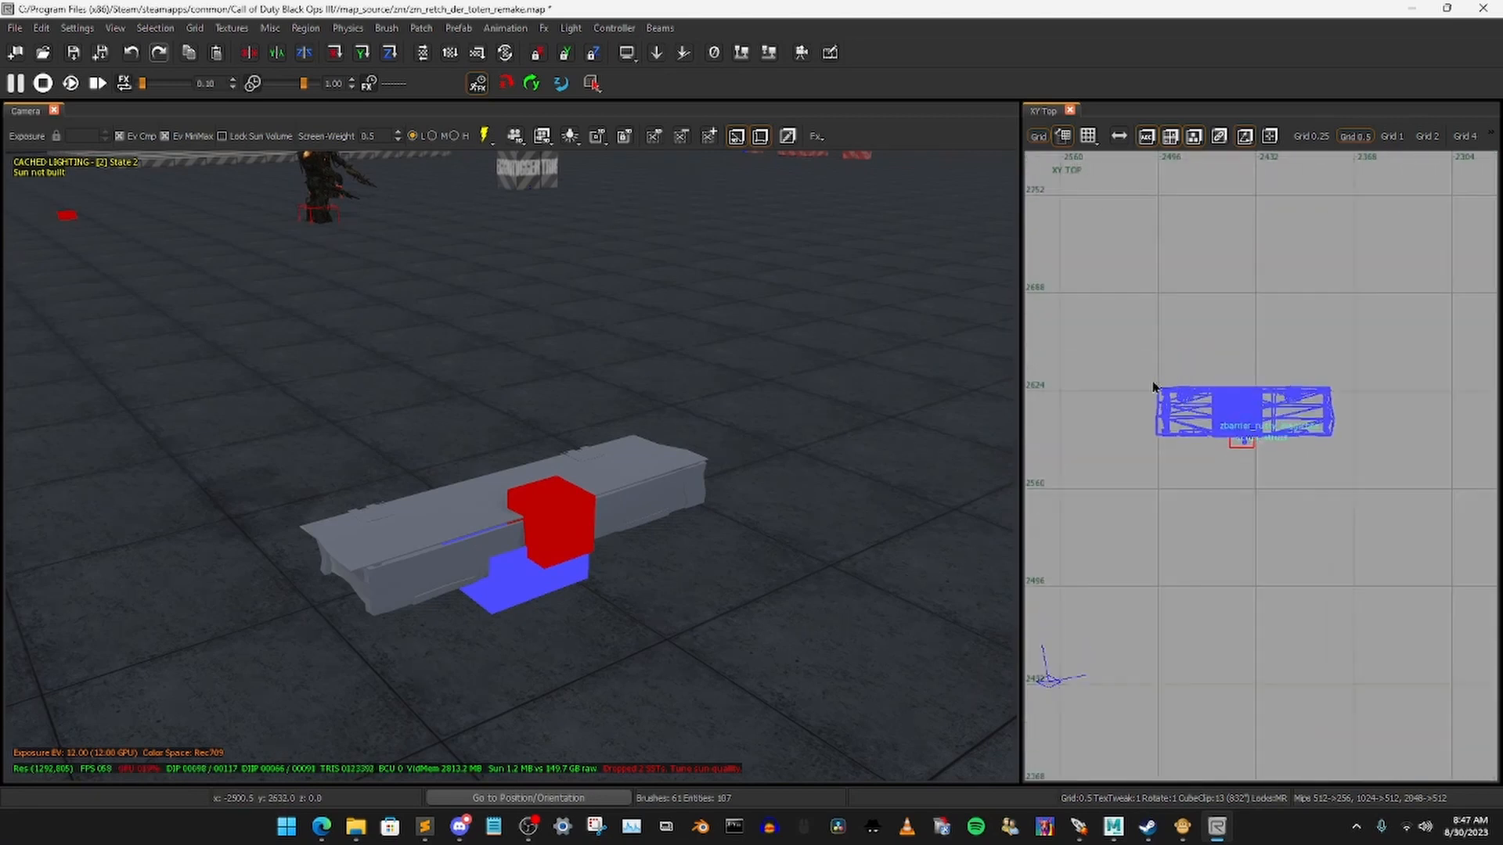
drag(1155, 391, 1335, 441)
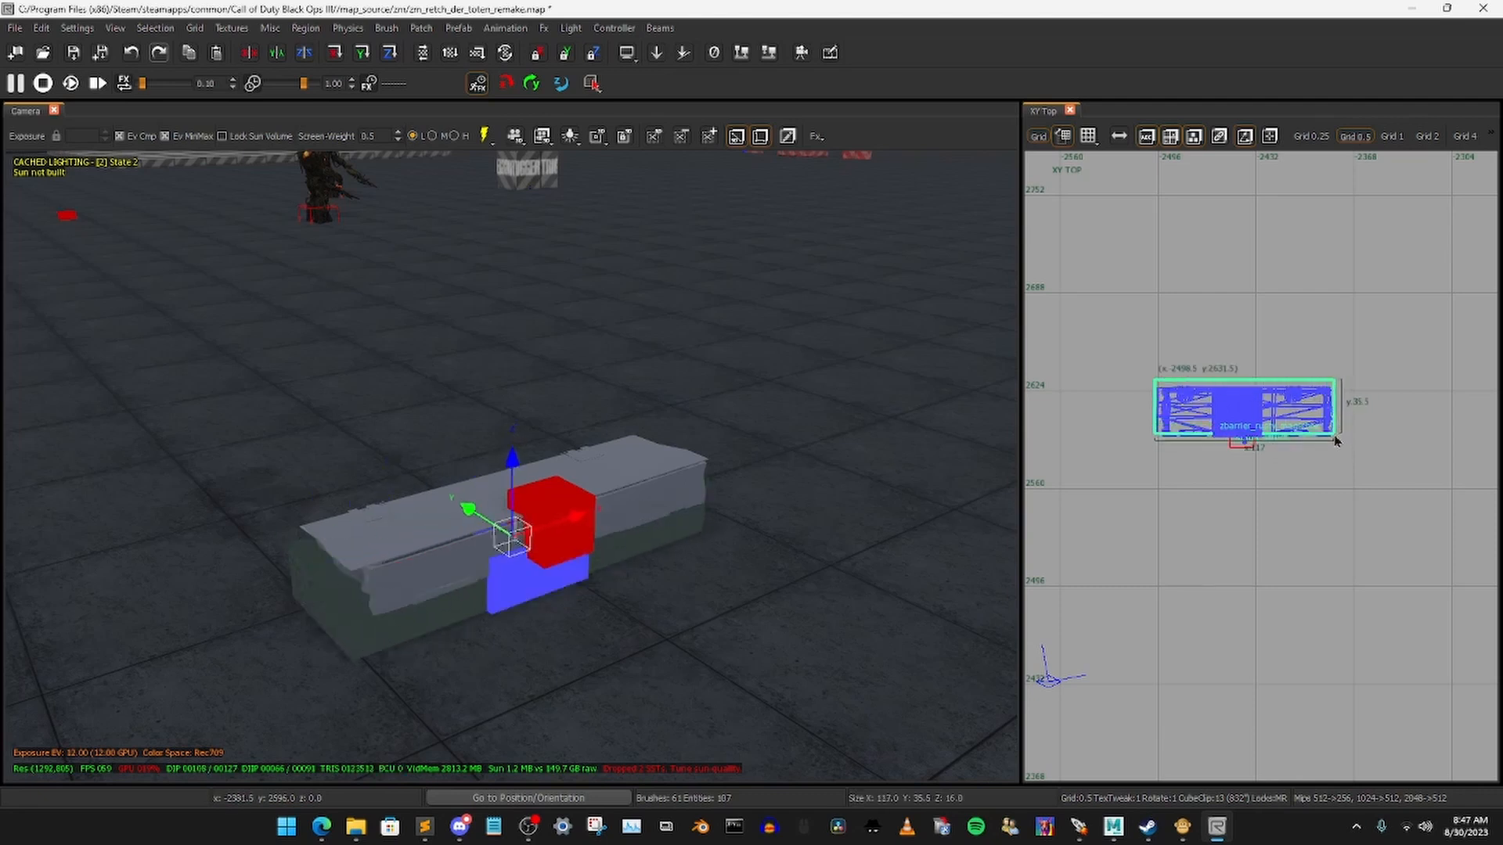
drag(1257, 366, 1257, 370)
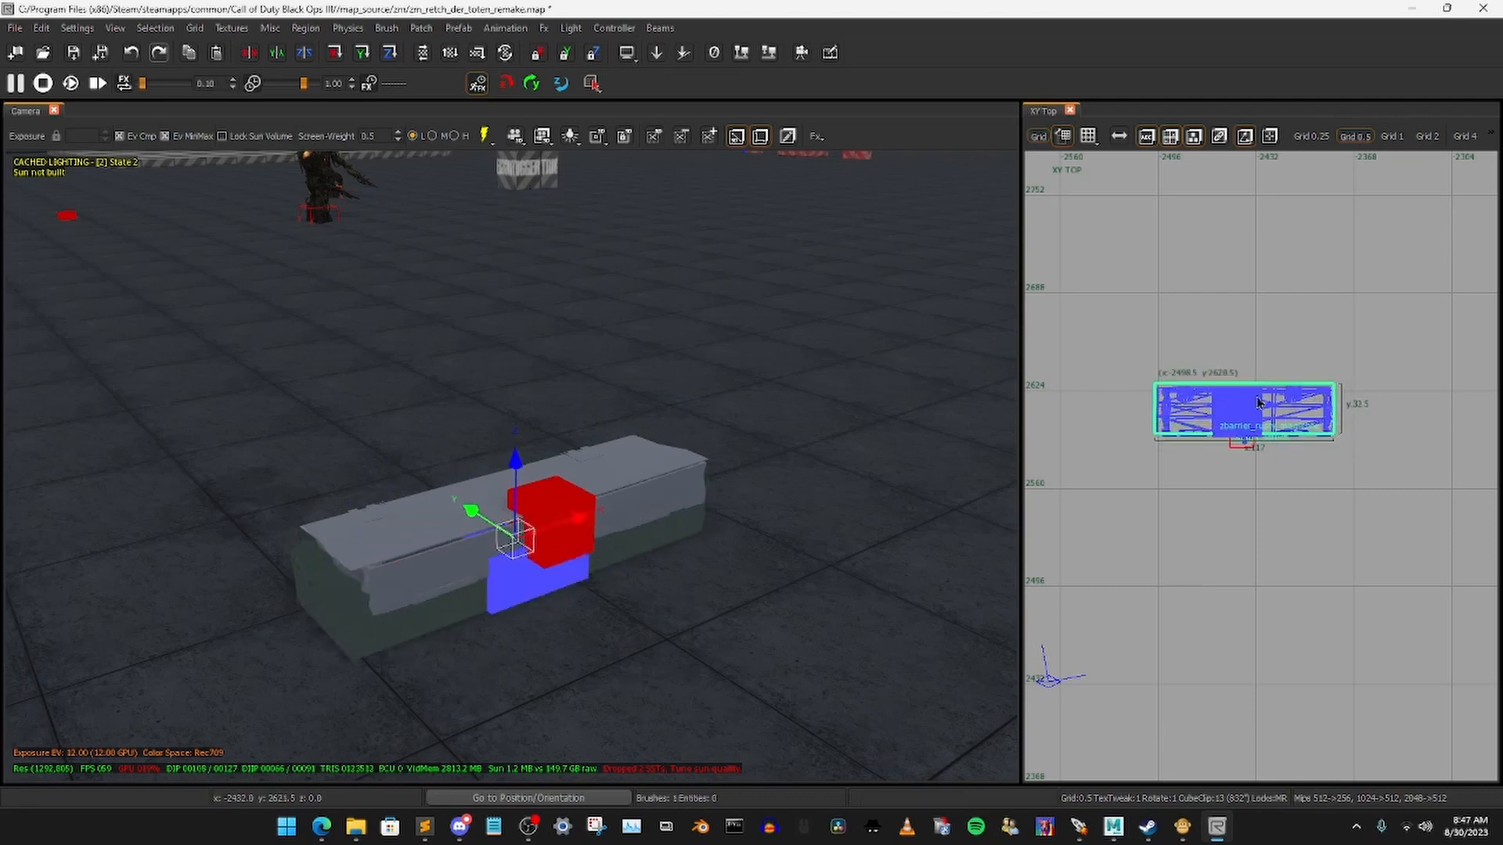
Step: Fit the brush to the magic box's height in the front view, with its upper edge at about 24 units
key(ctrl+Tab)
drag(1248, 472, 1270, 440)
scroll(1147, 448, up, 6)
click(1227, 462)
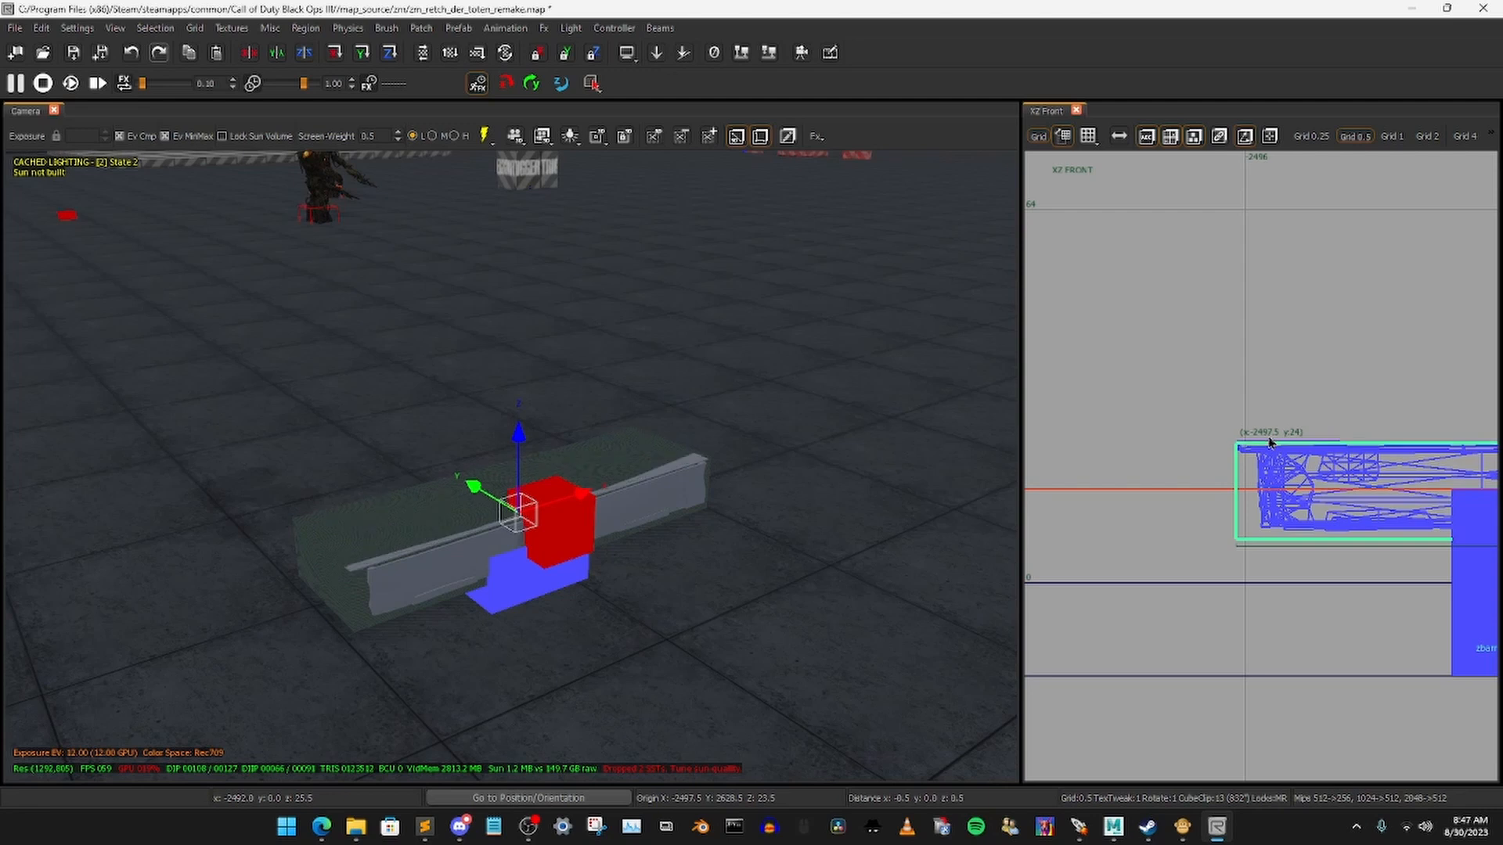
scroll(1270, 439, down, 2)
scroll(1301, 496, up, 3)
drag(1301, 524, 1304, 518)
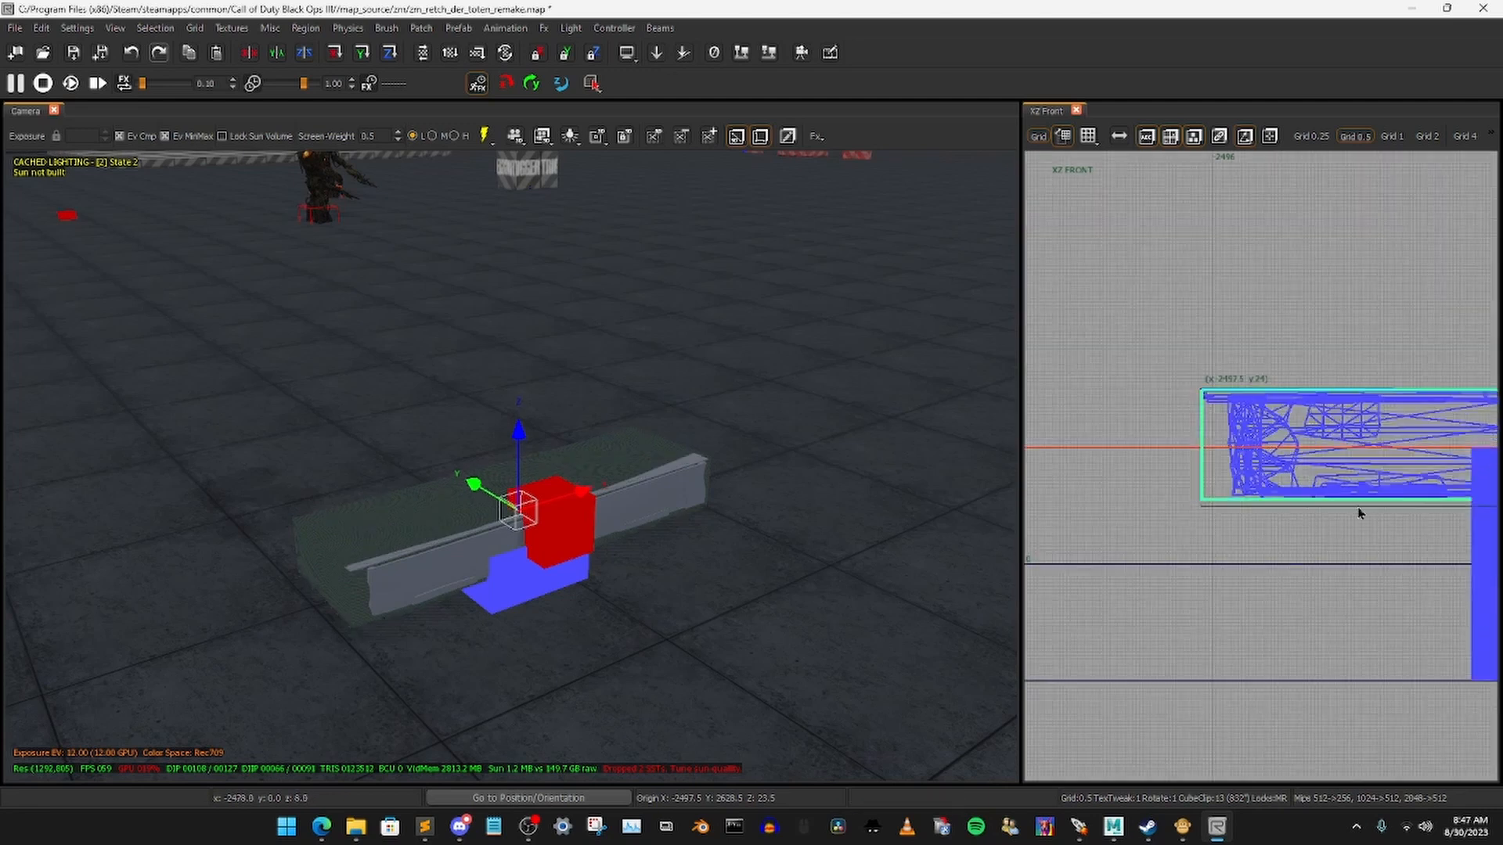
Step: Trim the far end of the brush in the front view to match the magic box's width
scroll(1361, 510, down, 2)
right_drag(1448, 487, 1165, 476)
right_drag(1482, 449, 1352, 441)
drag(1408, 428, 1400, 427)
scroll(1157, 385, down, 4)
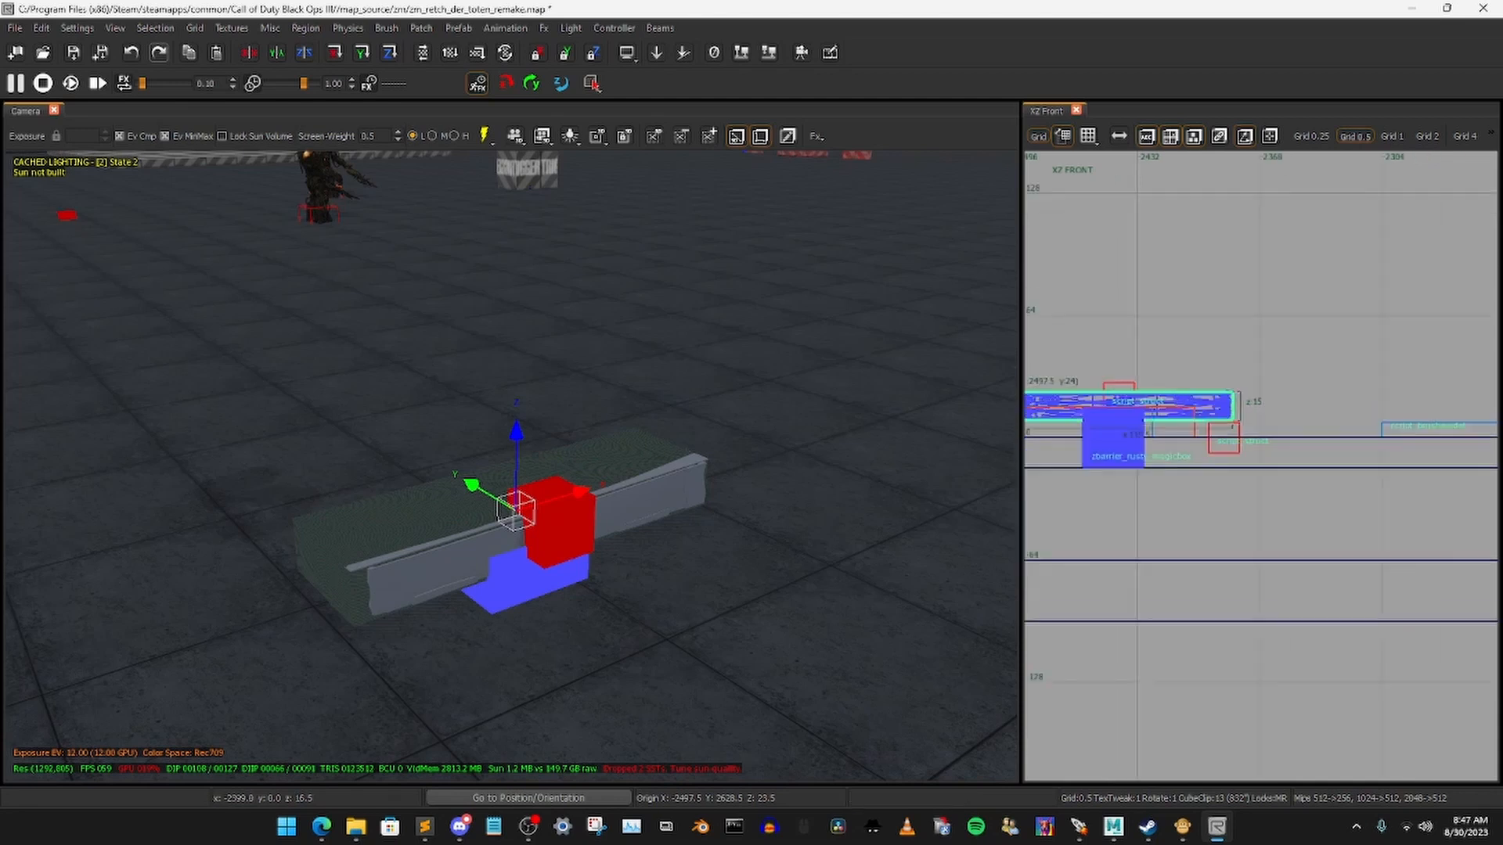
Step: Extend the brush upward to about 138 units tall and shift it about 1.5 units forward over the box's front face
right_drag(1099, 384, 1224, 416)
drag(1228, 407, 1234, 173)
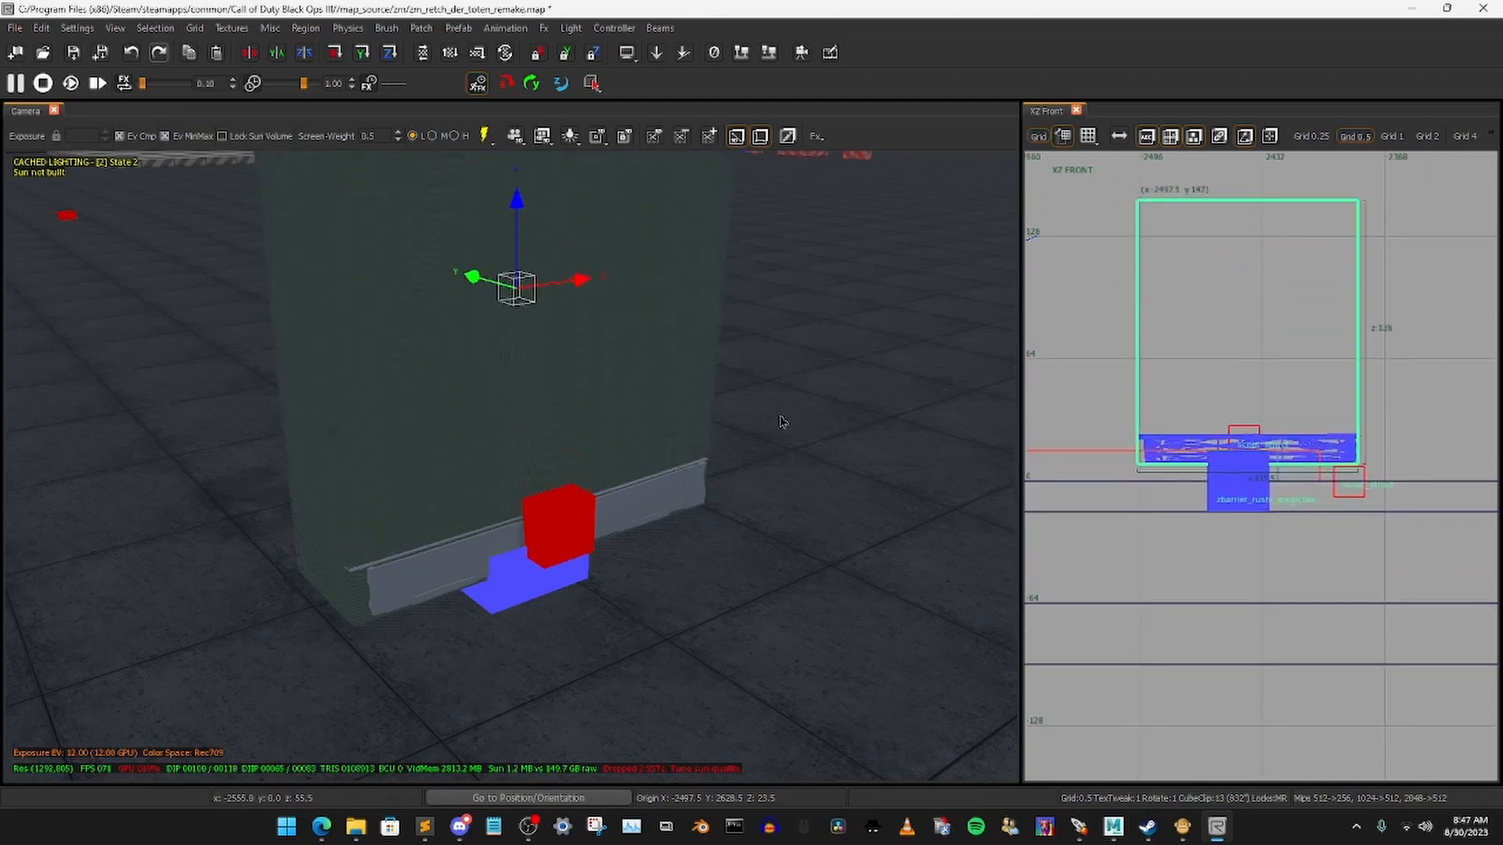
drag(478, 290, 480, 286)
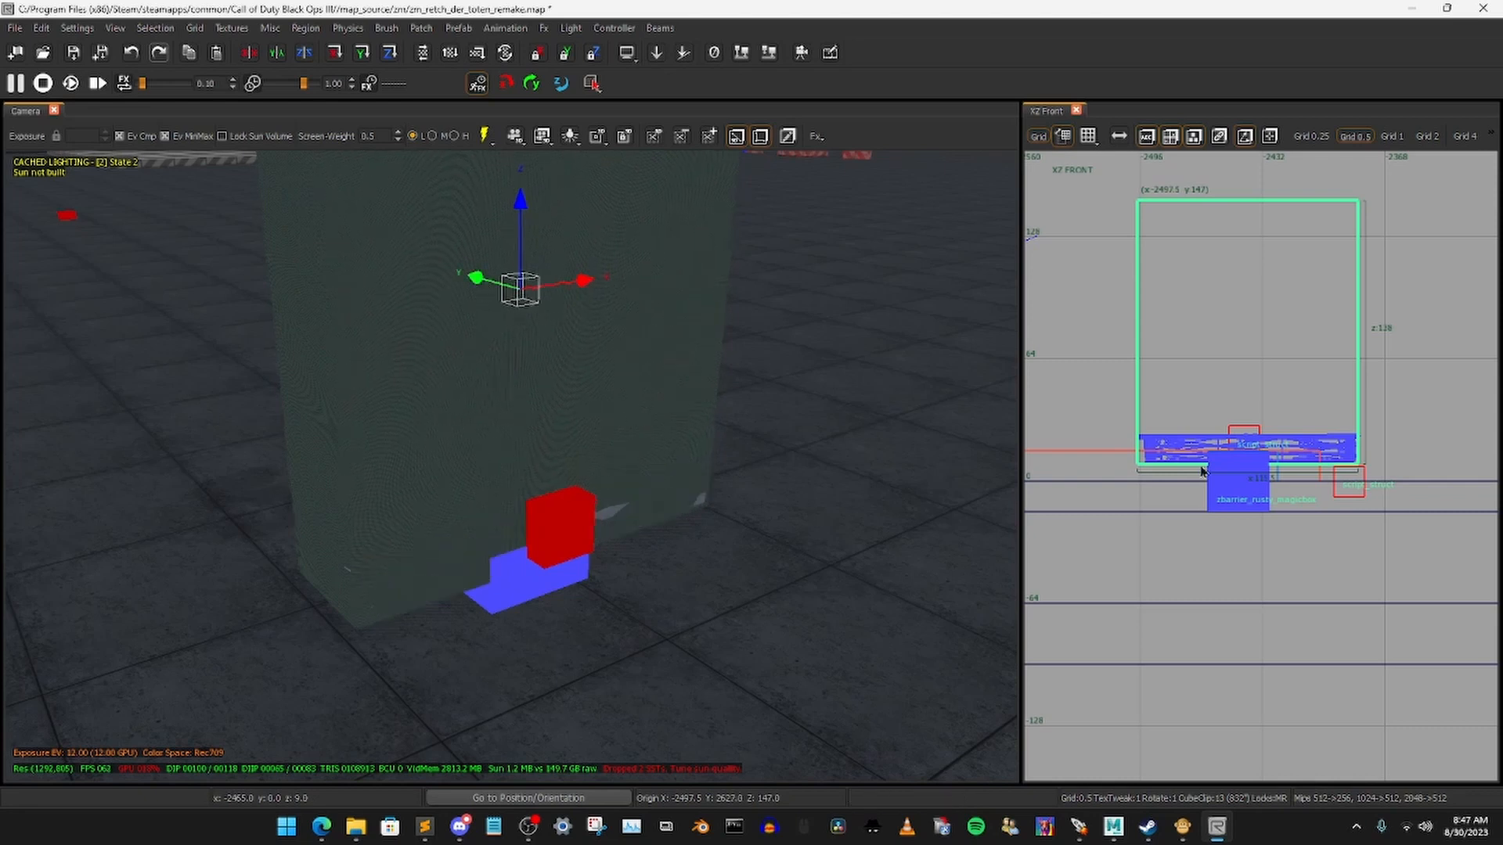
key(ctrl+Tab)
key(ctrl+Tab)
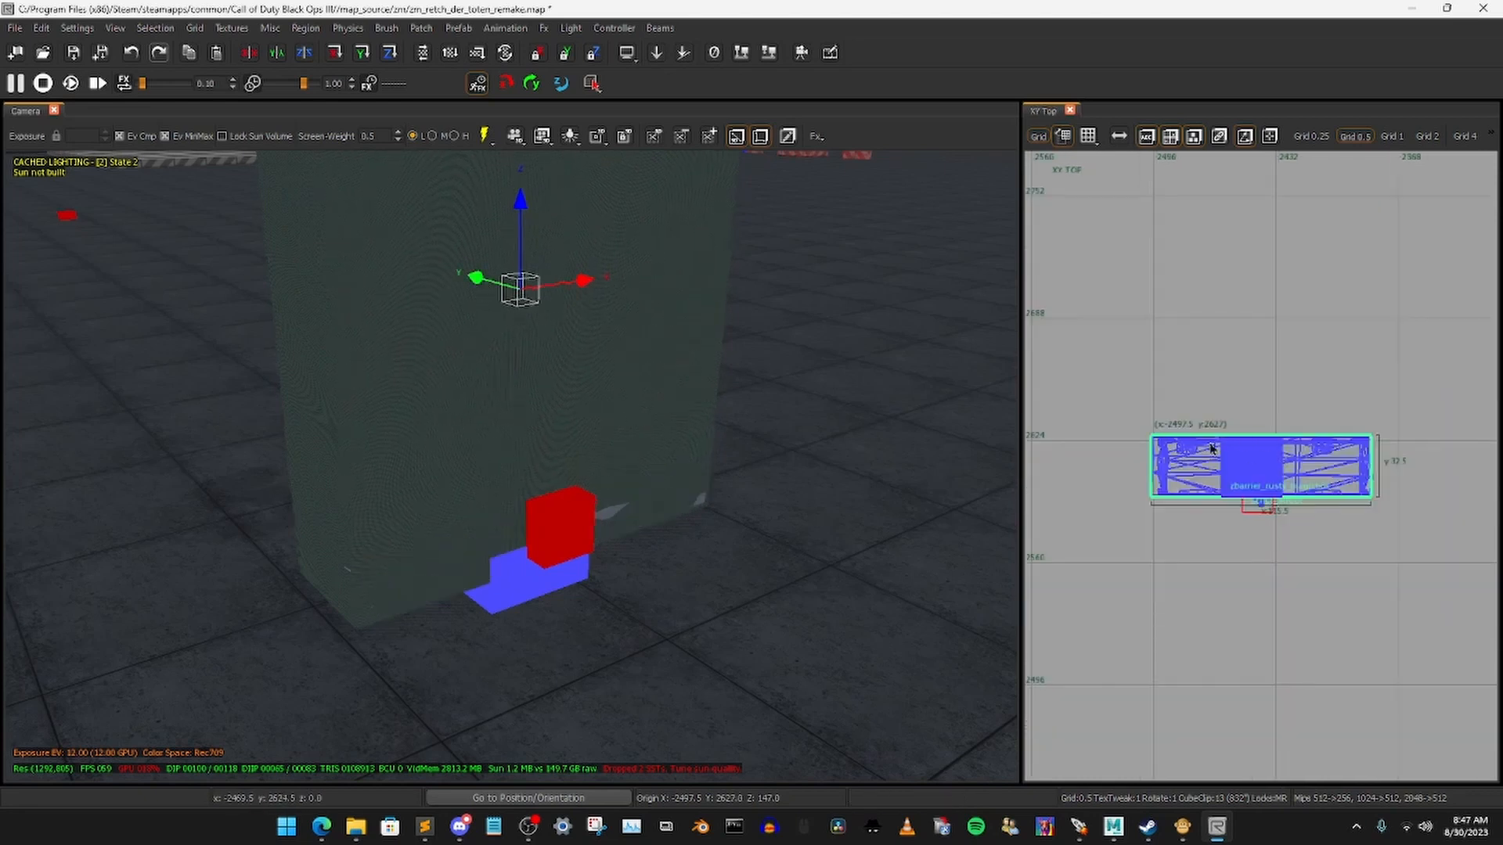
key(ctrl+Tab)
right_drag(1257, 457, 1258, 478)
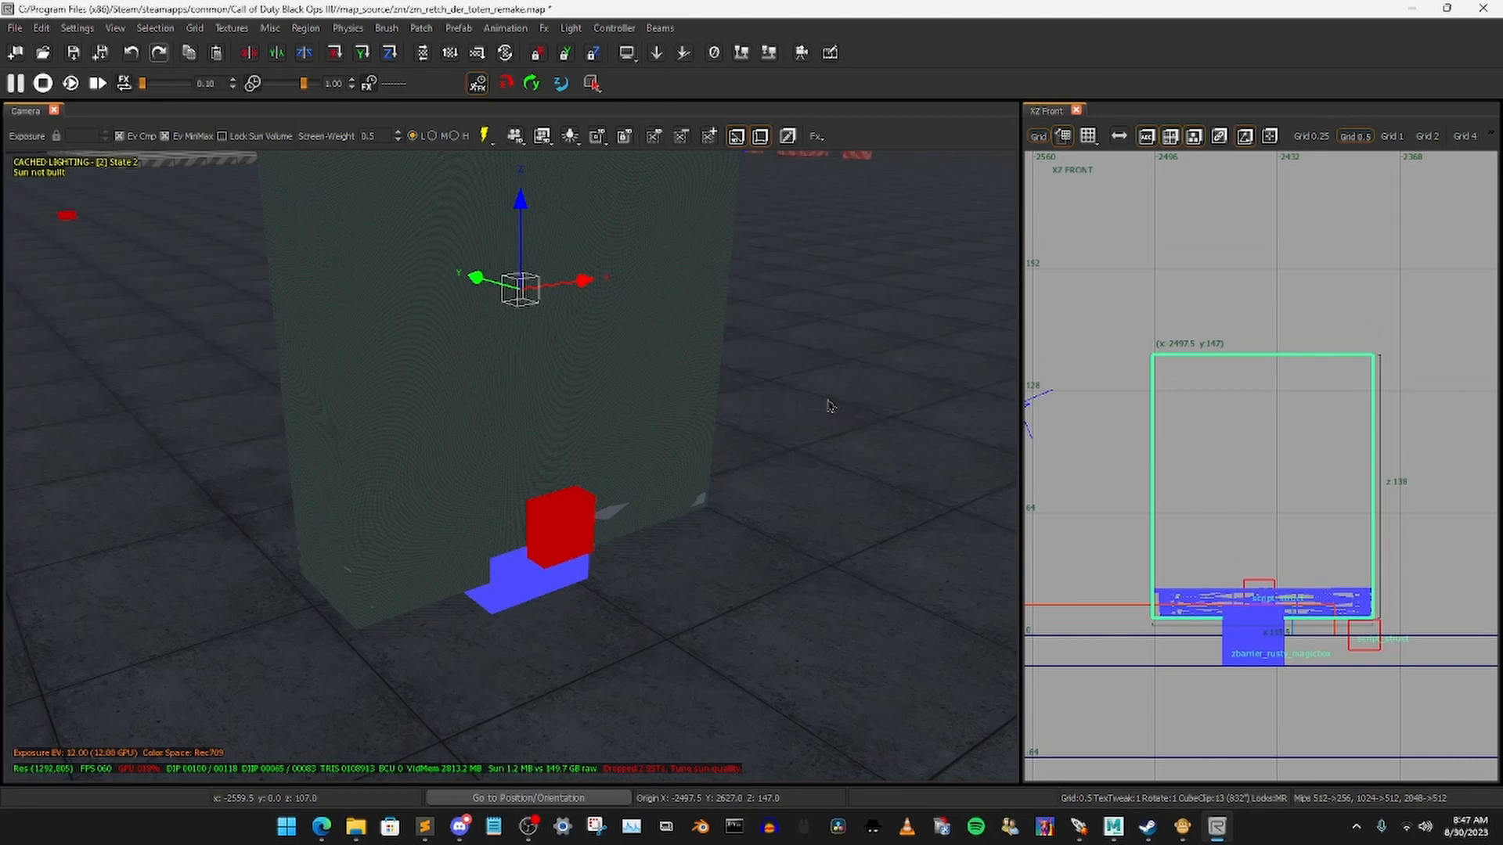
Step: Apply the clip texture to the tall brush around the magic box and deselect it
key(t)
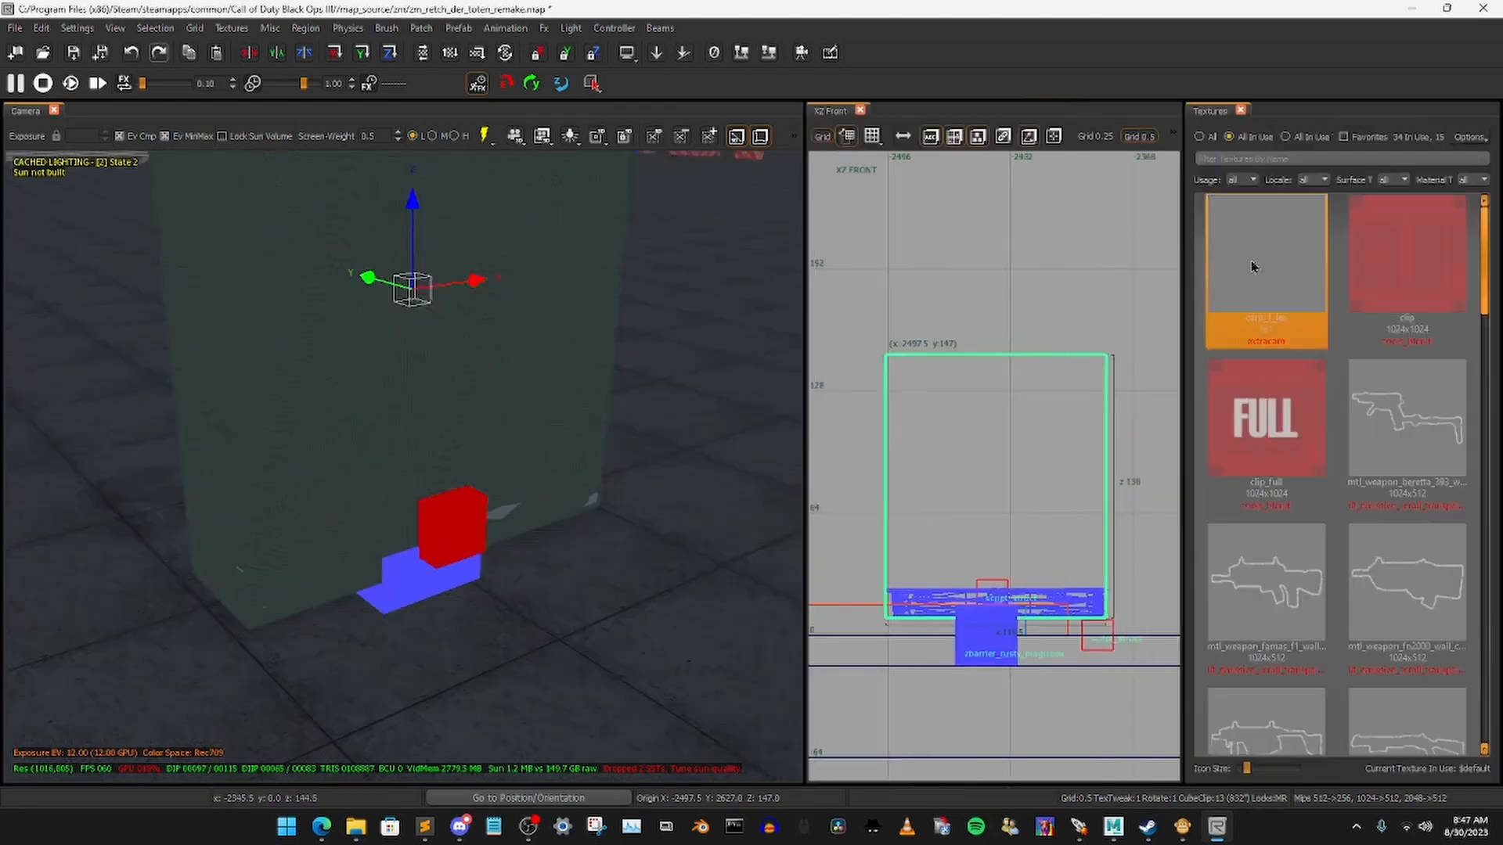
click(1409, 267)
key(t)
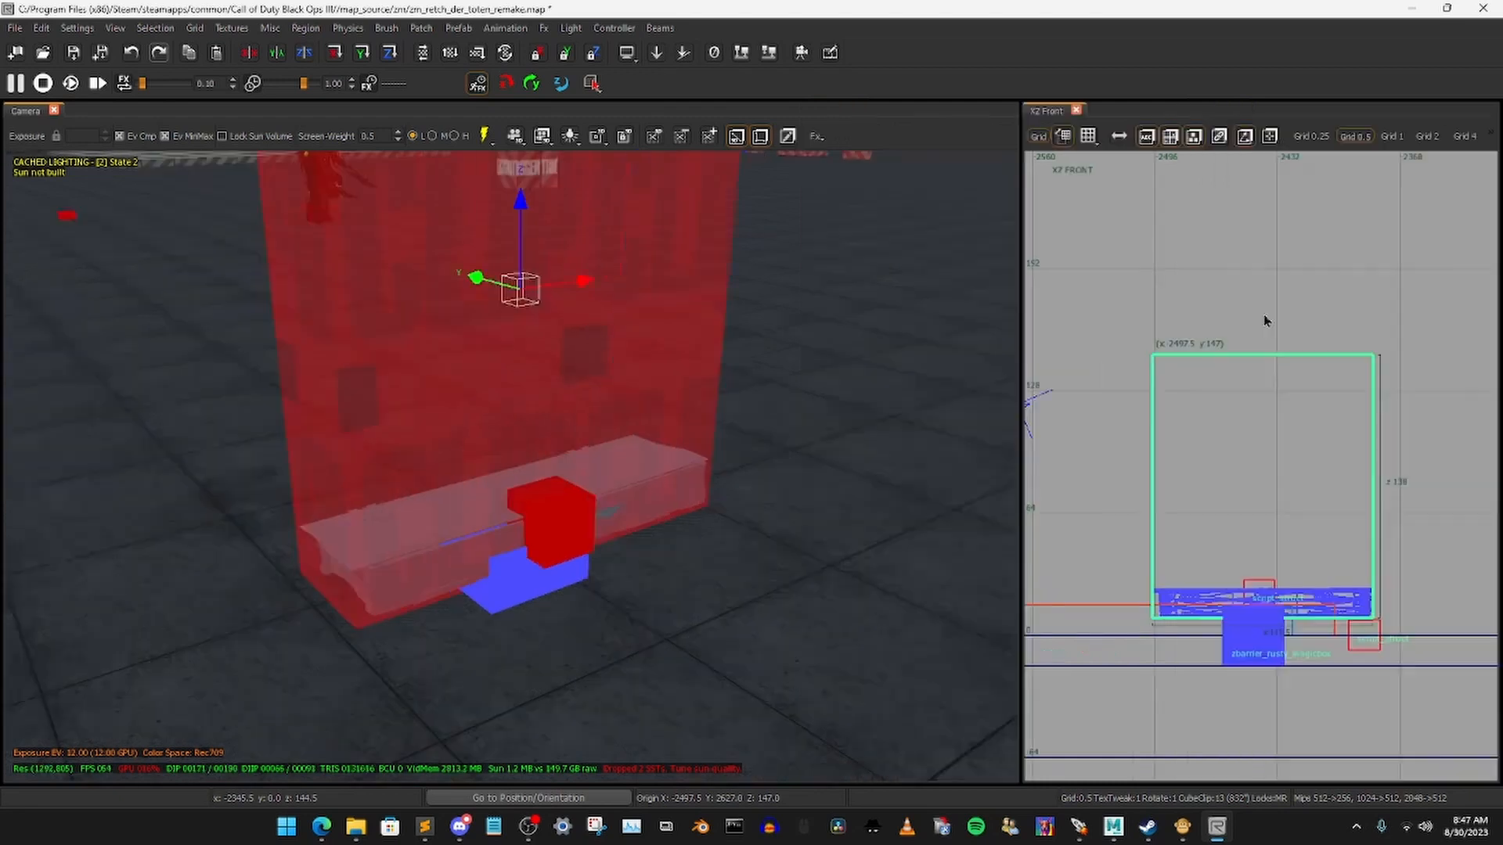
scroll(747, 352, down, 3)
key(Escape)
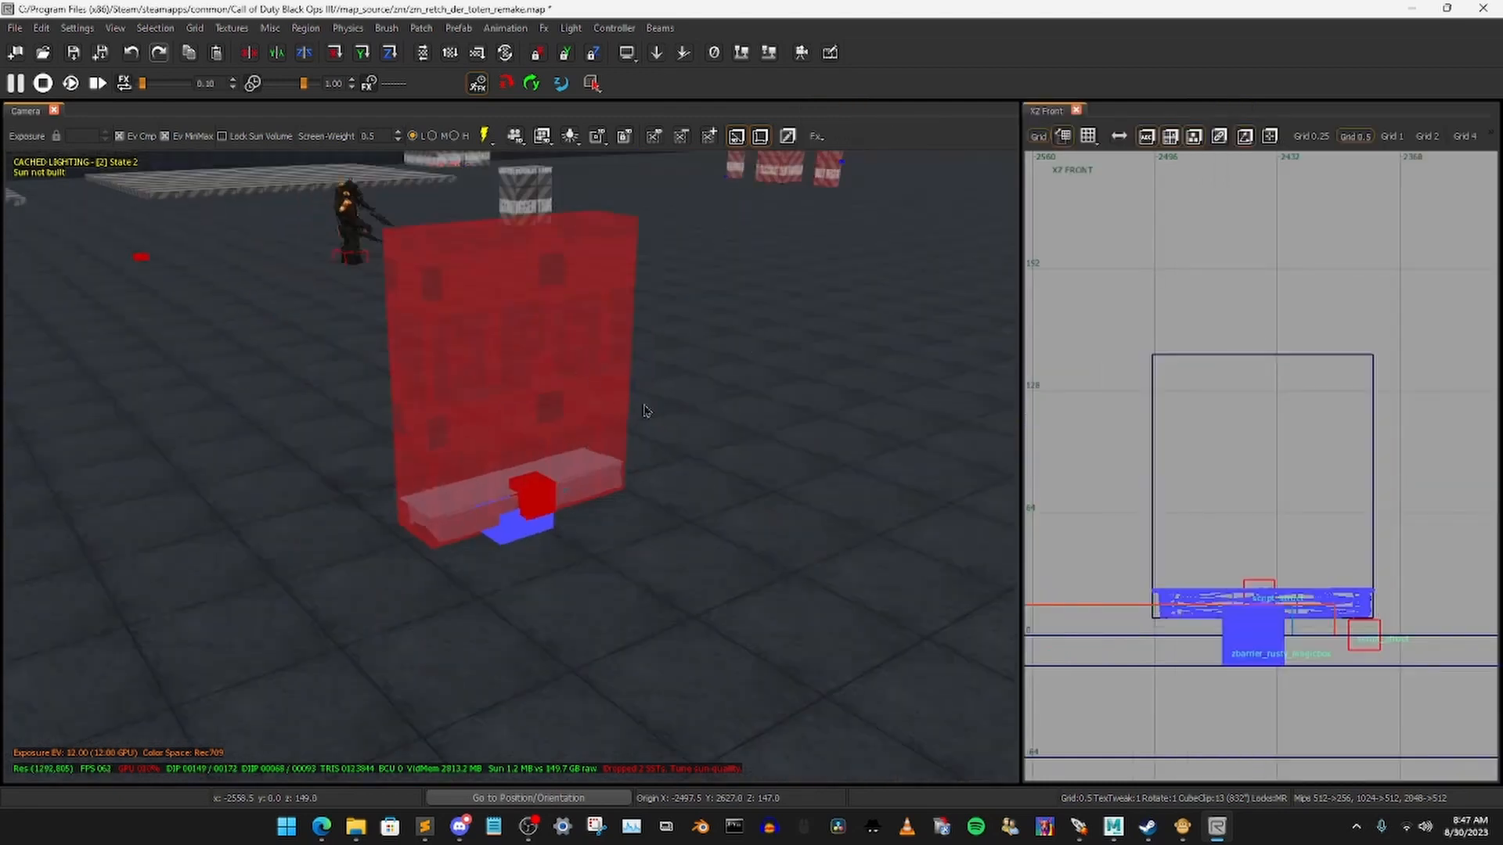
mouse_move(659, 370)
right_down()
mouse_move(493, 368)
mouse_move(659, 376)
right_up()
key(d)
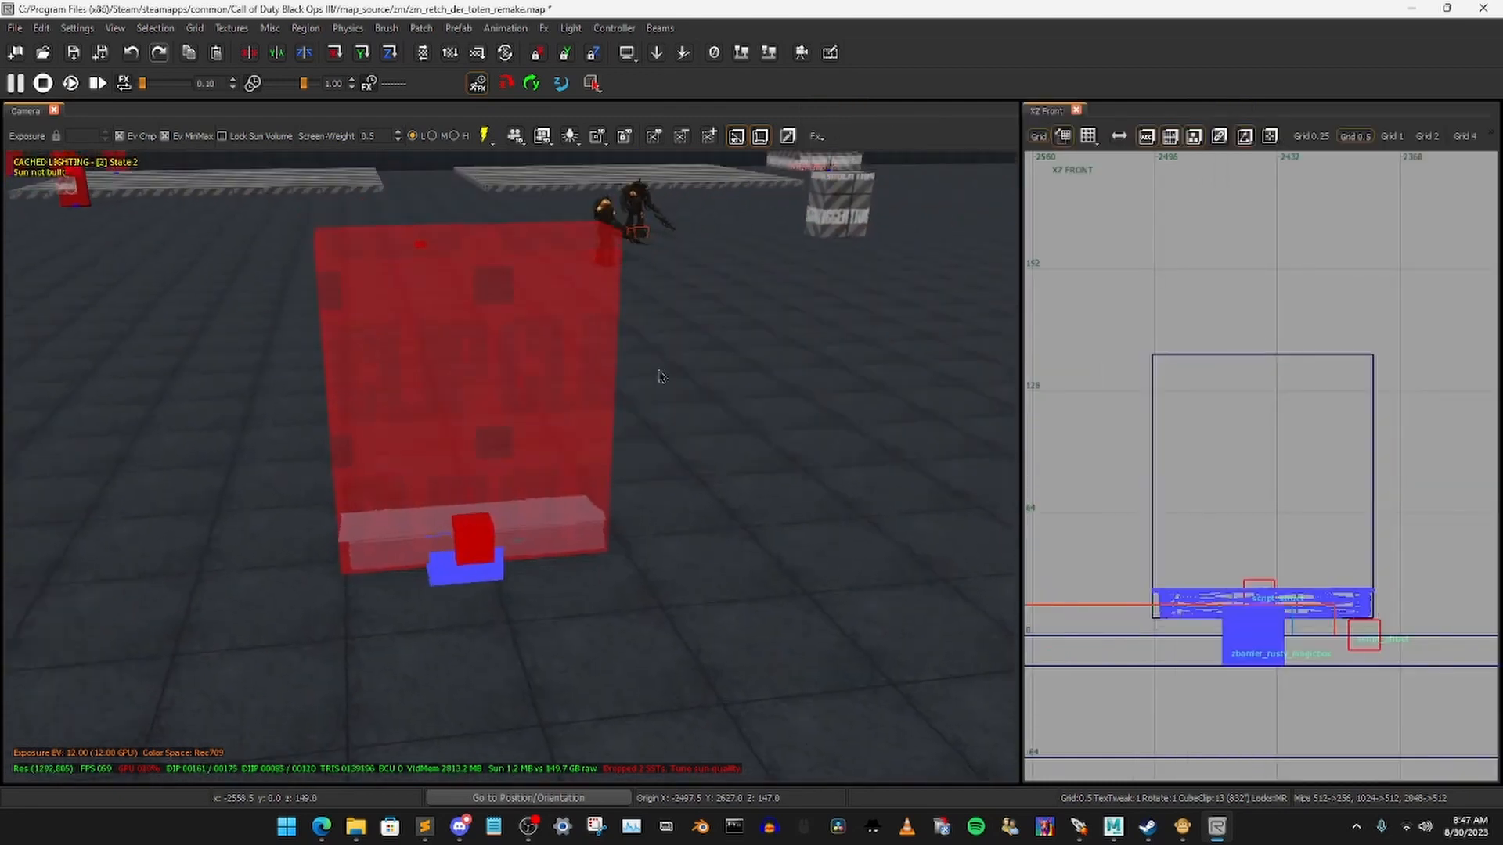
click(482, 416)
key(Escape)
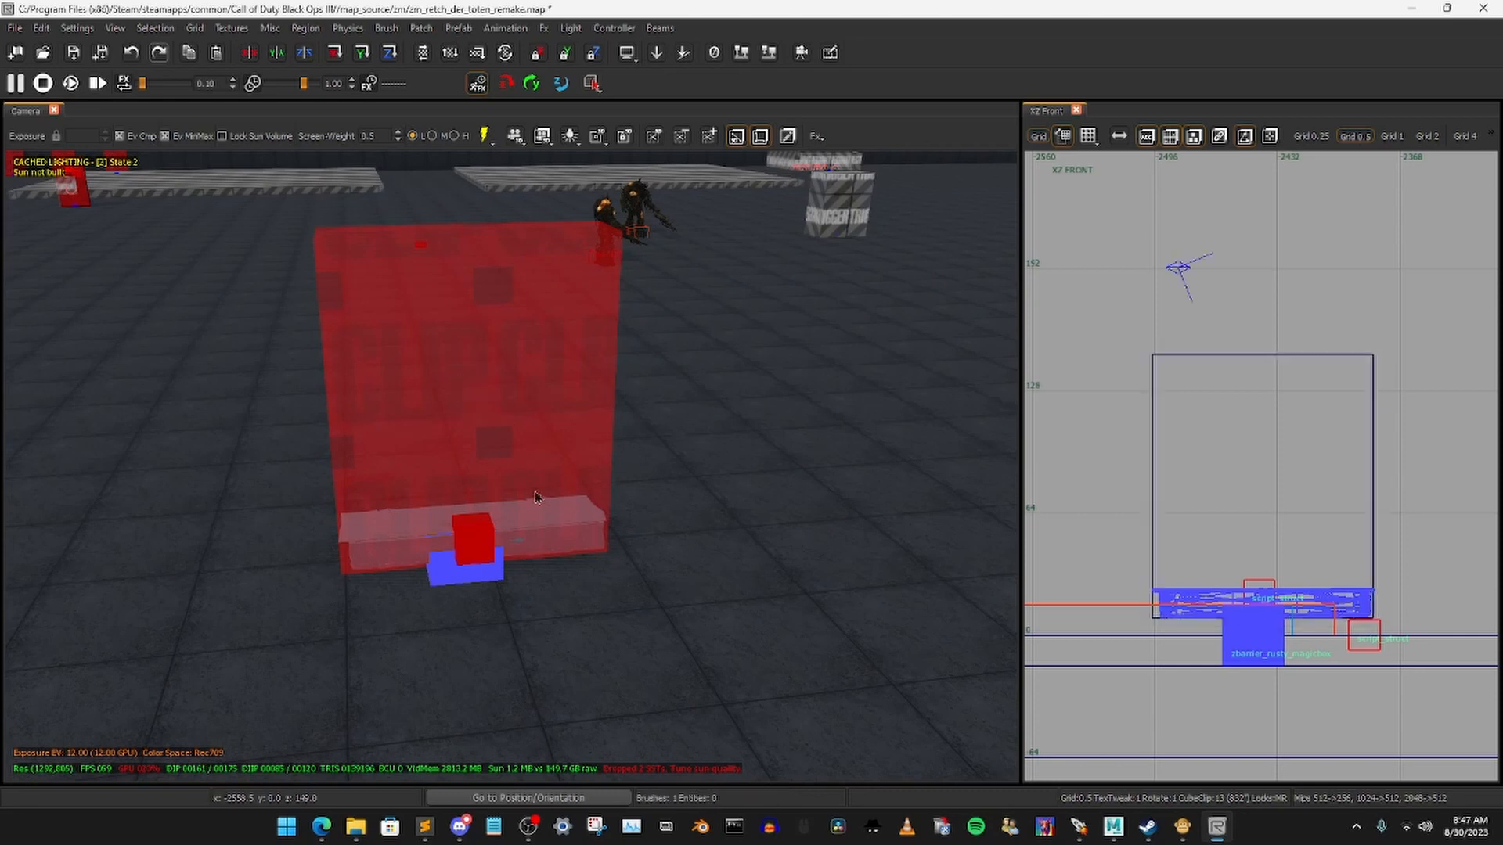
right_drag(482, 417, 675, 444)
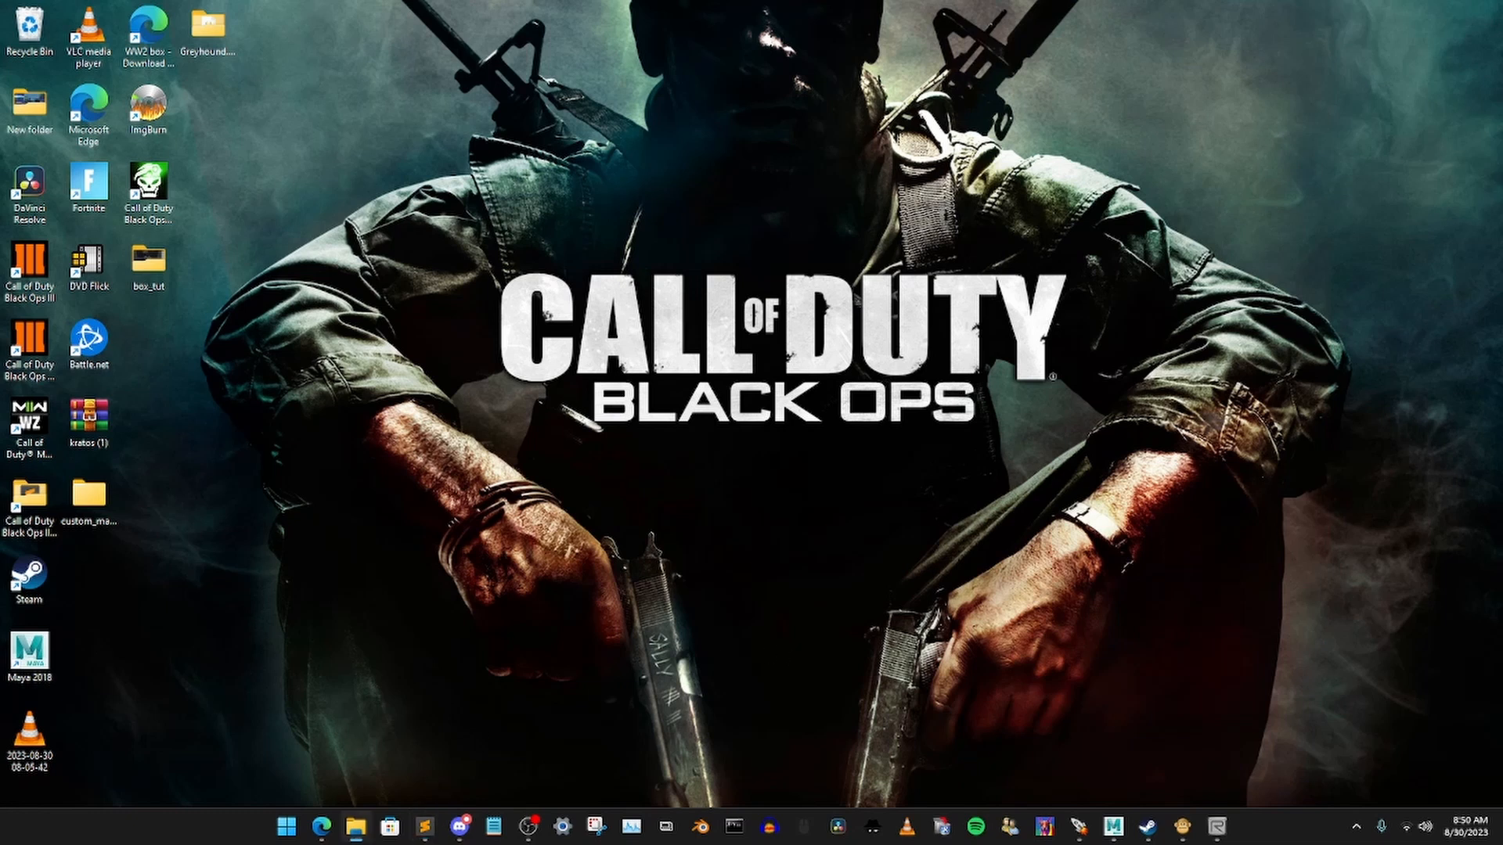
Step: Switch to File Explorer and open the scripts\zm folder inside custom_magicbox_tut
click(357, 826)
drag(737, 208, 812, 170)
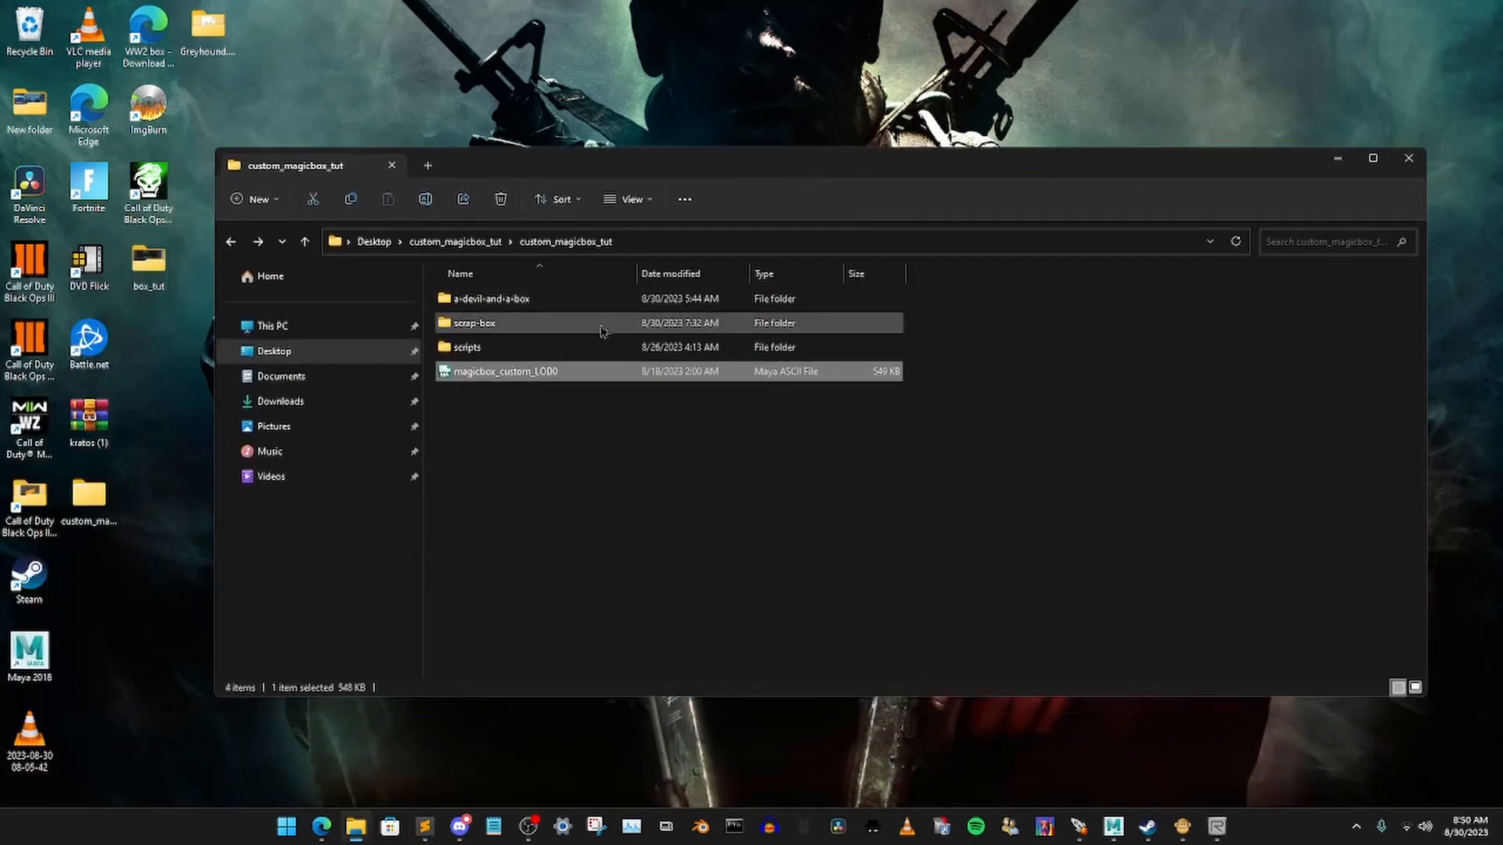
double_click(505, 349)
double_click(497, 301)
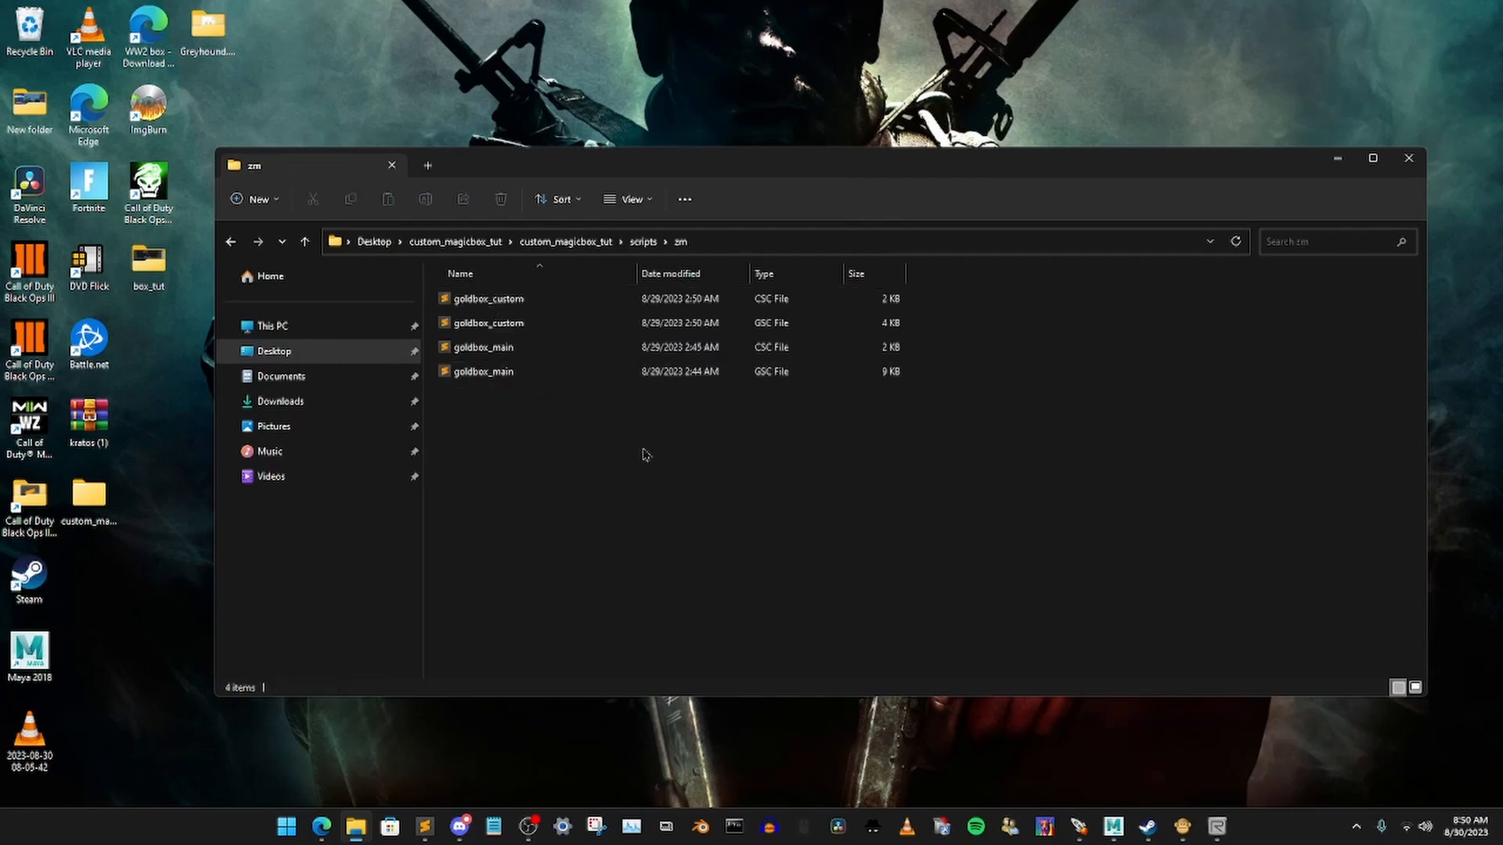
click(424, 826)
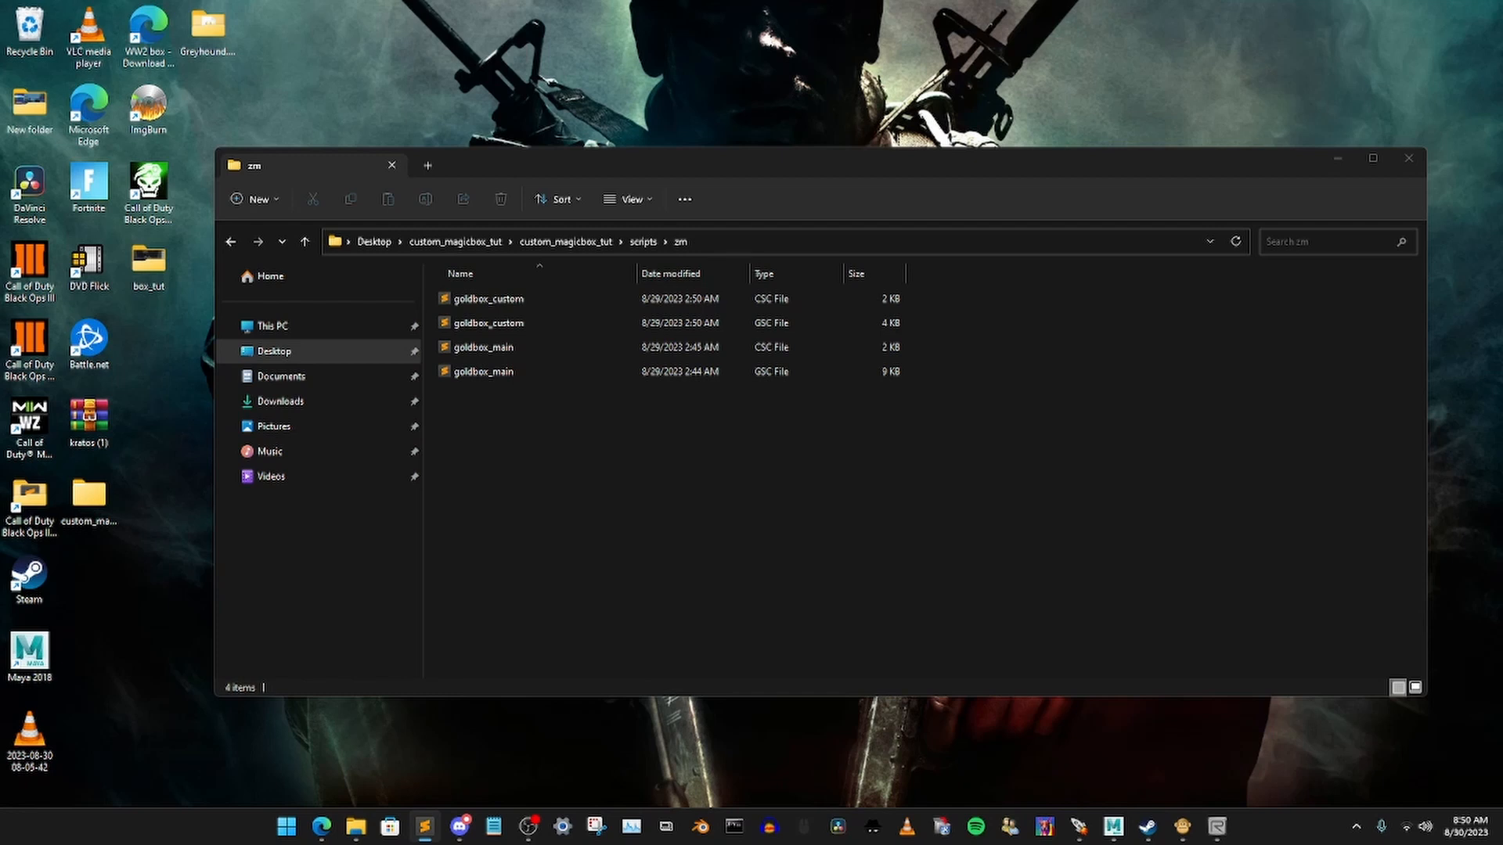
click(498, 375)
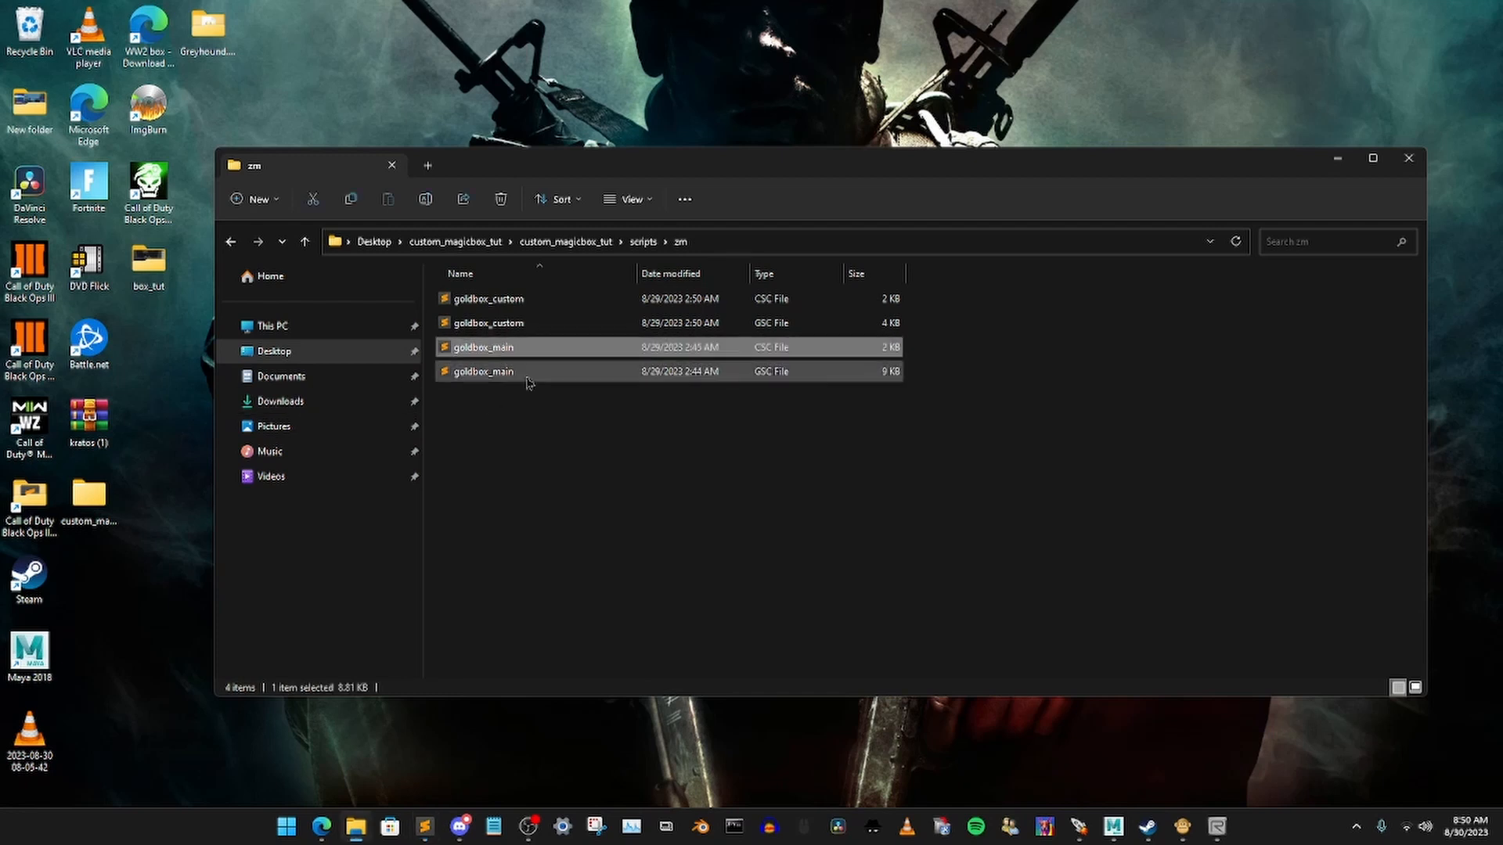
click(497, 385)
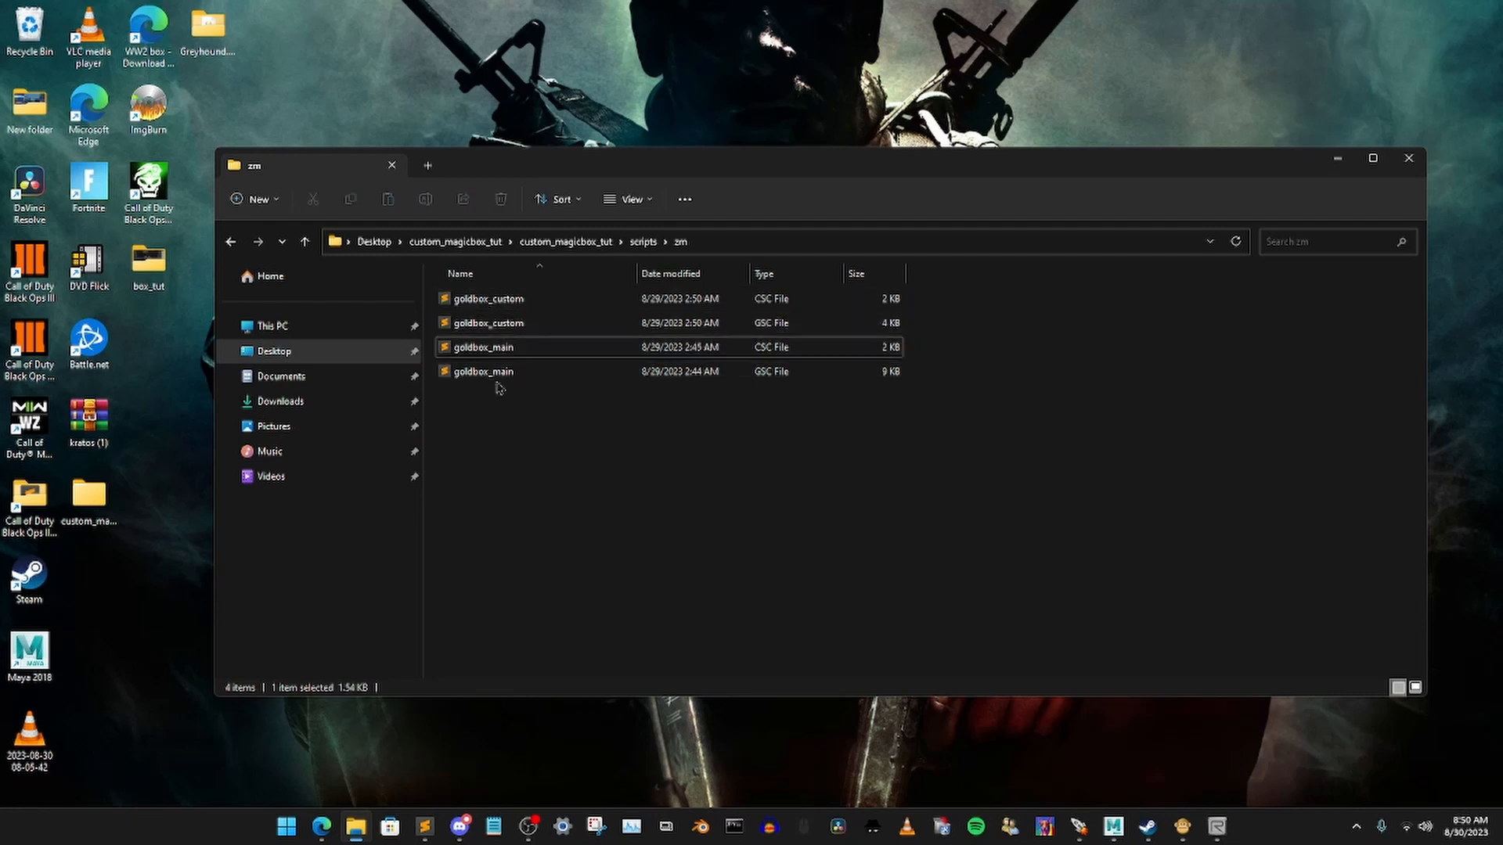
Step: Rename the goldbox_main GSC file in the zm folder as rusty_box_main
click(498, 376)
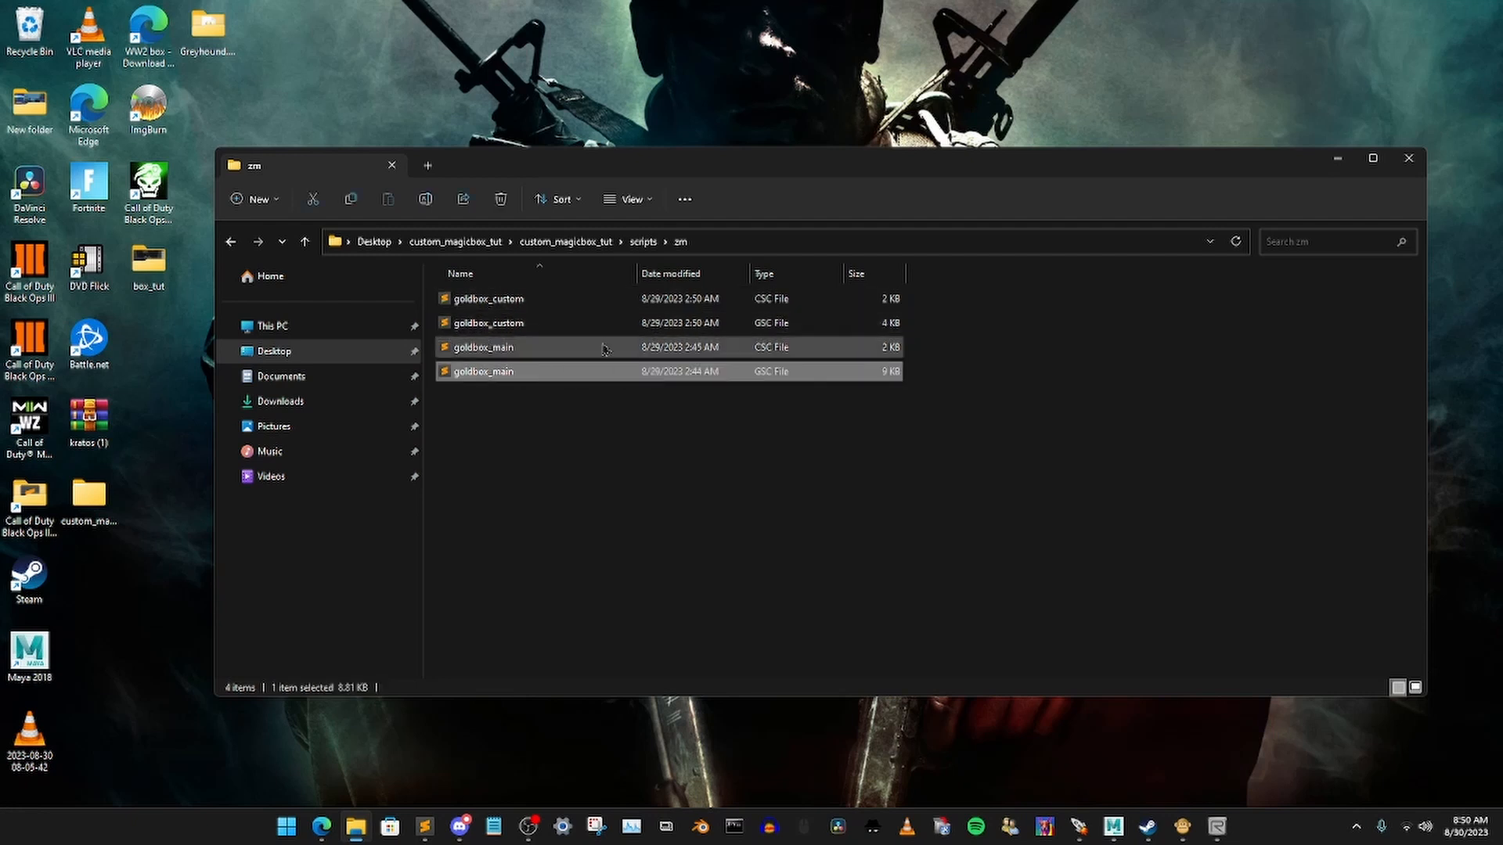
click(485, 378)
click(487, 373)
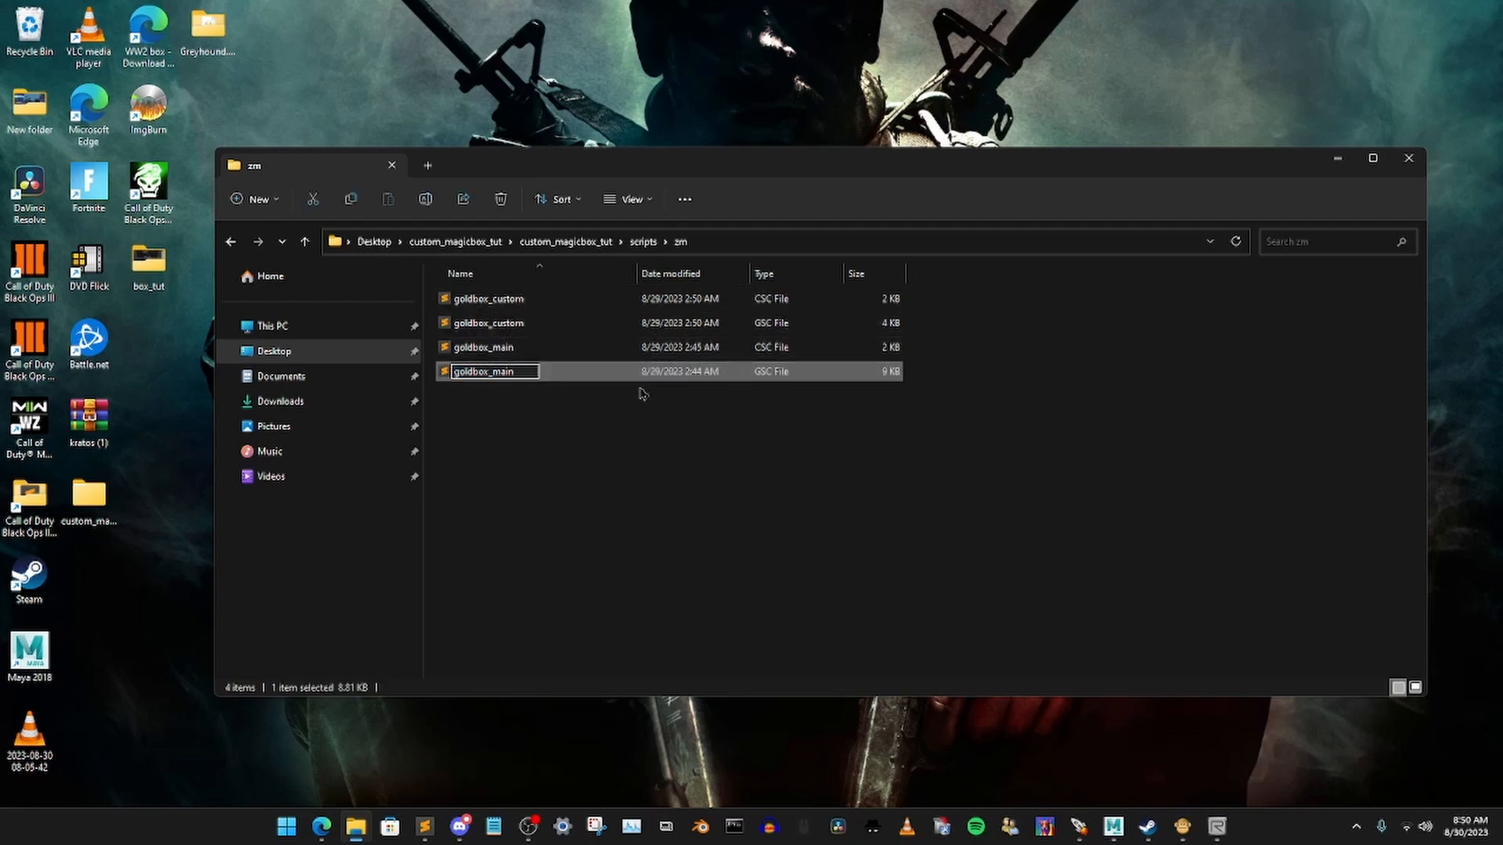
key(BackSpace)
key(BackSpace)
key(BackSpace)
key(BackSpace)
key(BackSpace)
key(BackSpace)
key(BackSpace)
text(rusty_box)
key(Return)
Step: Rename the goldbox_main CSC file as rusty_box_main
click(488, 350)
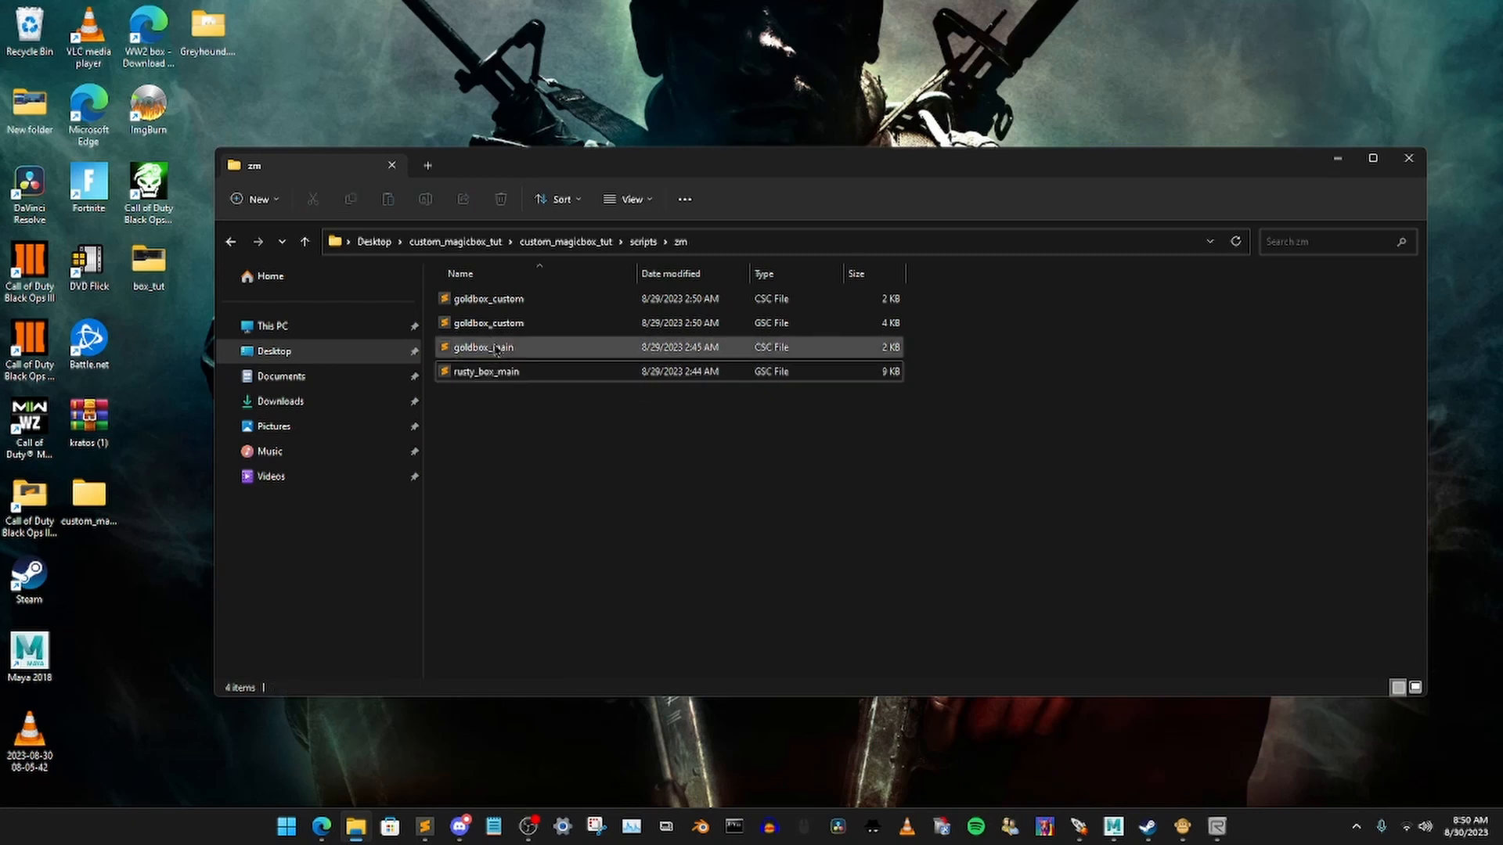
click(487, 350)
click(486, 347)
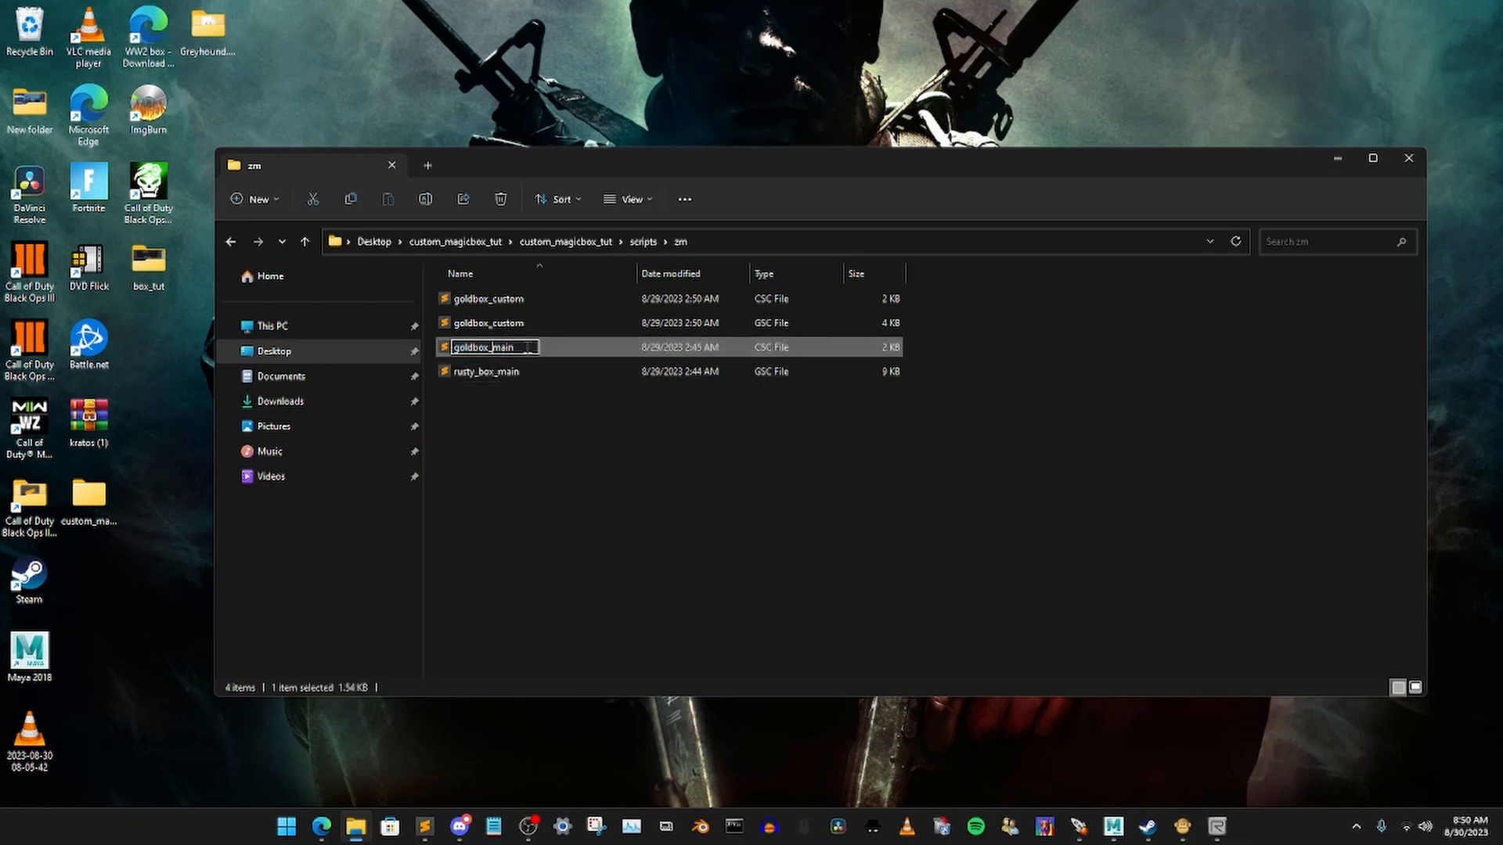
key(BackSpace)
key(BackSpace)
key(BackSpace)
key(BackSpace)
key(BackSpace)
key(BackSpace)
key(BackSpace)
text(rusty_box)
key(Return)
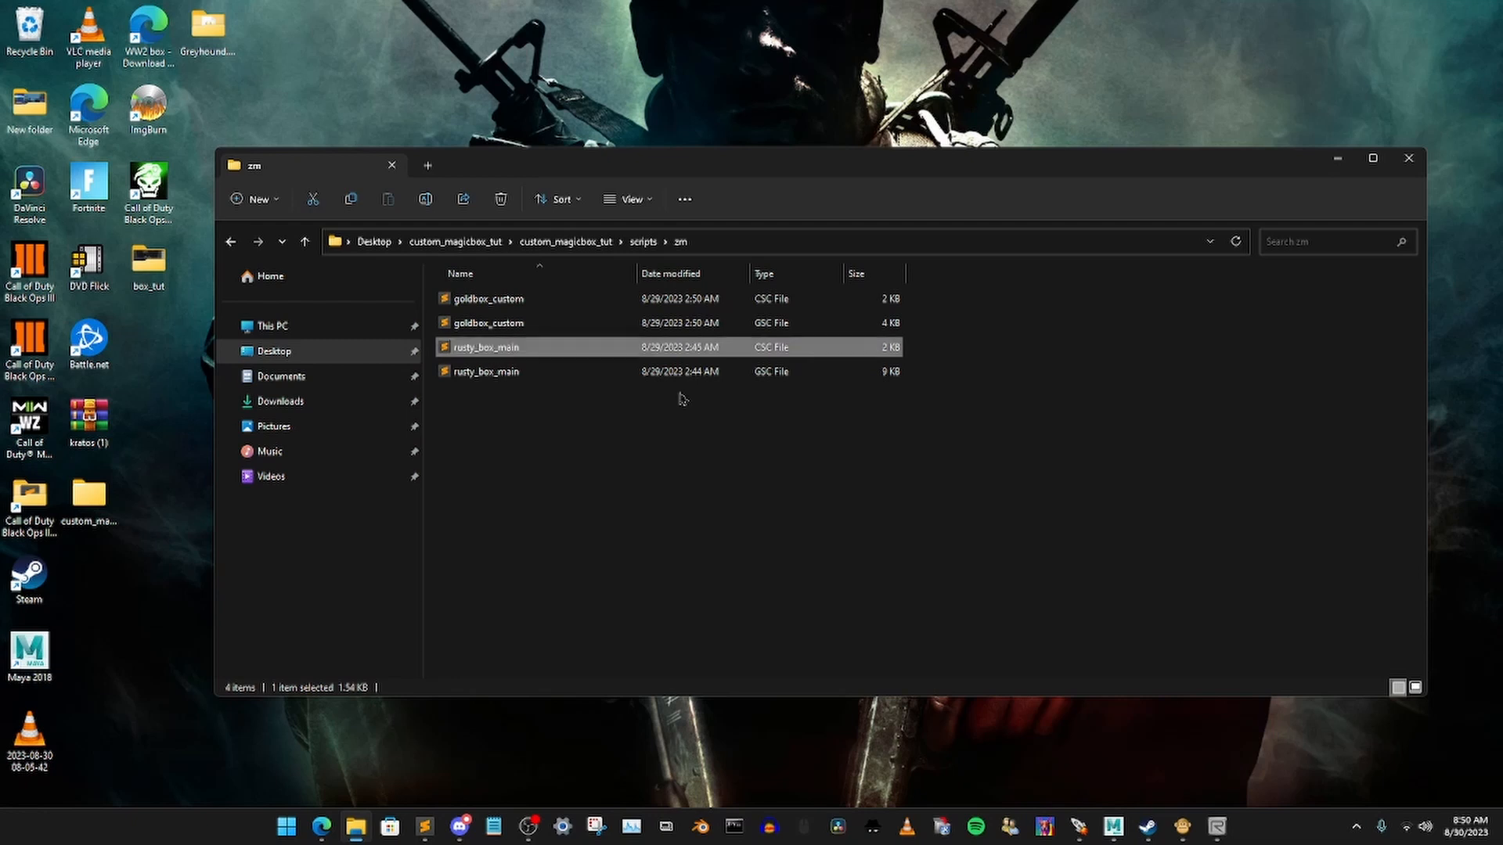
Step: Rename the goldbox_custom GSC file as rusty_box_custom
click(489, 324)
click(489, 323)
click(489, 323)
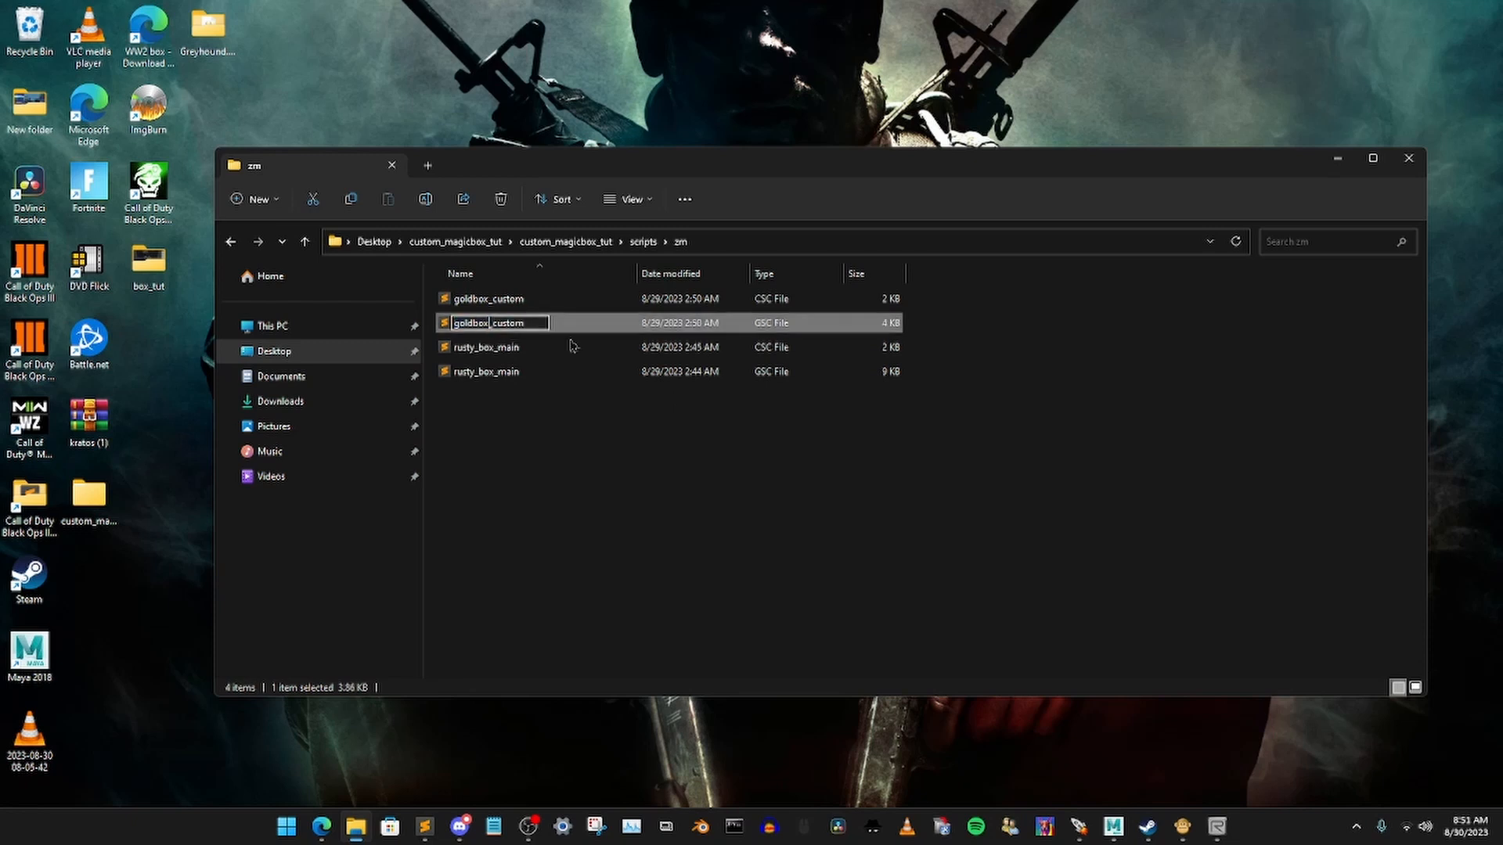
key(BackSpace)
key(BackSpace)
key(BackSpace)
key(BackSpace)
key(BackSpace)
key(BackSpace)
key(BackSpace)
text(rusty)
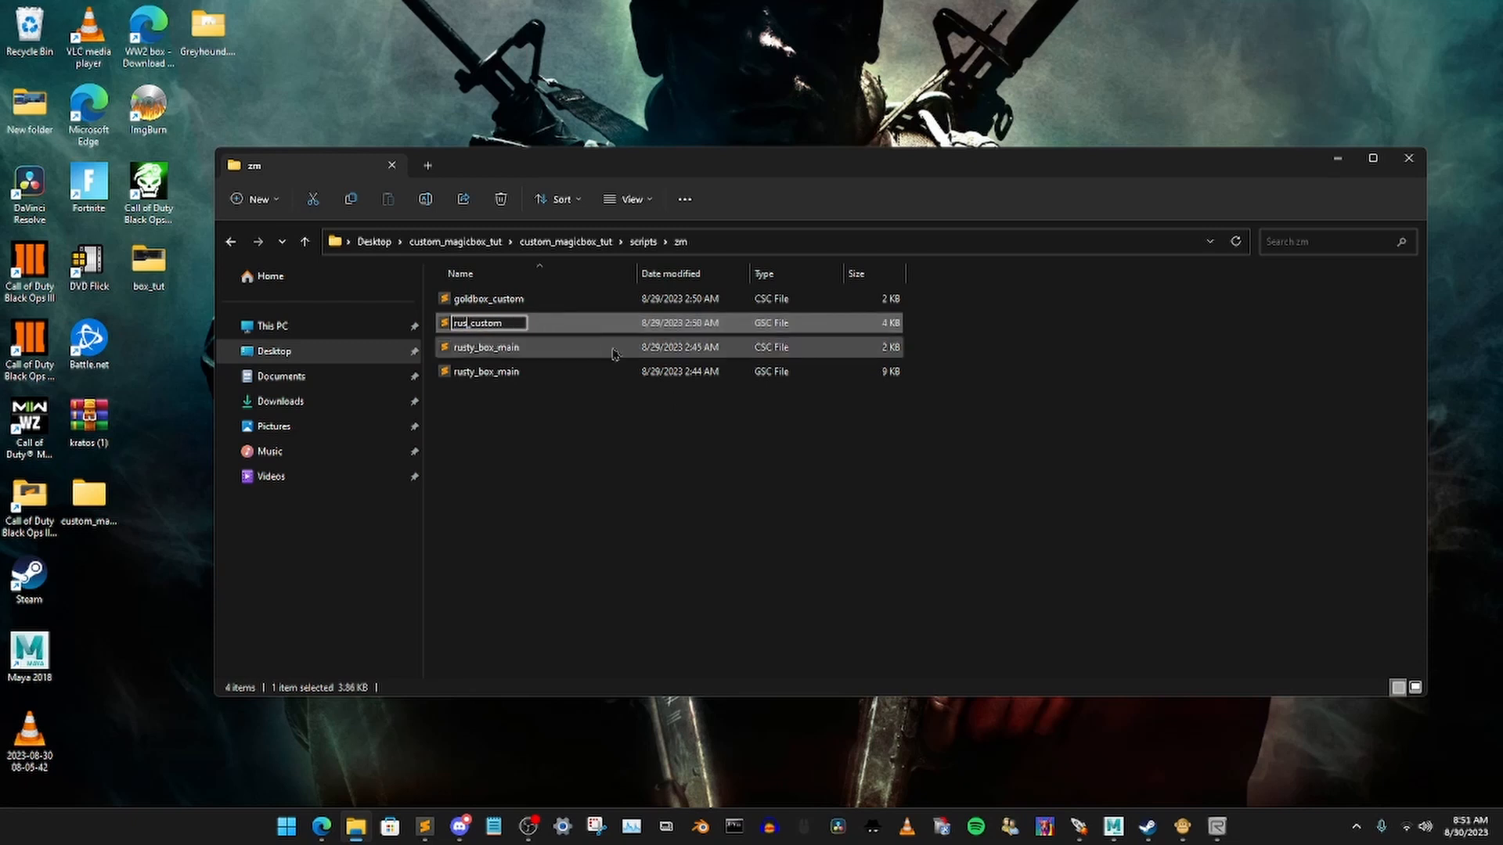
text(_box)
key(Return)
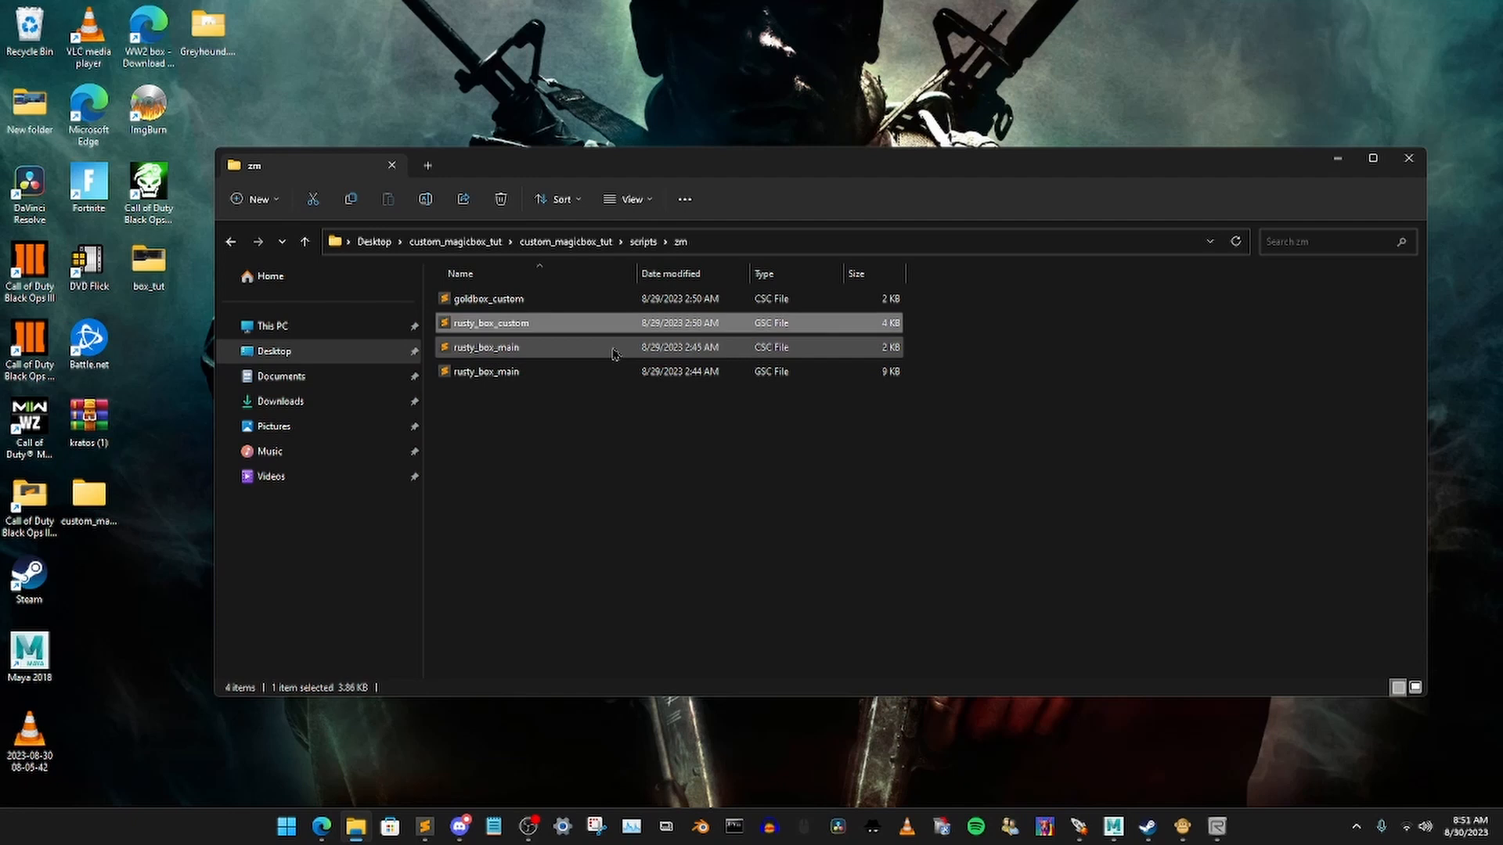
Step: Rename the goldbox_custom CSC file as rusty_box_custom and deselect it
click(523, 304)
click(486, 306)
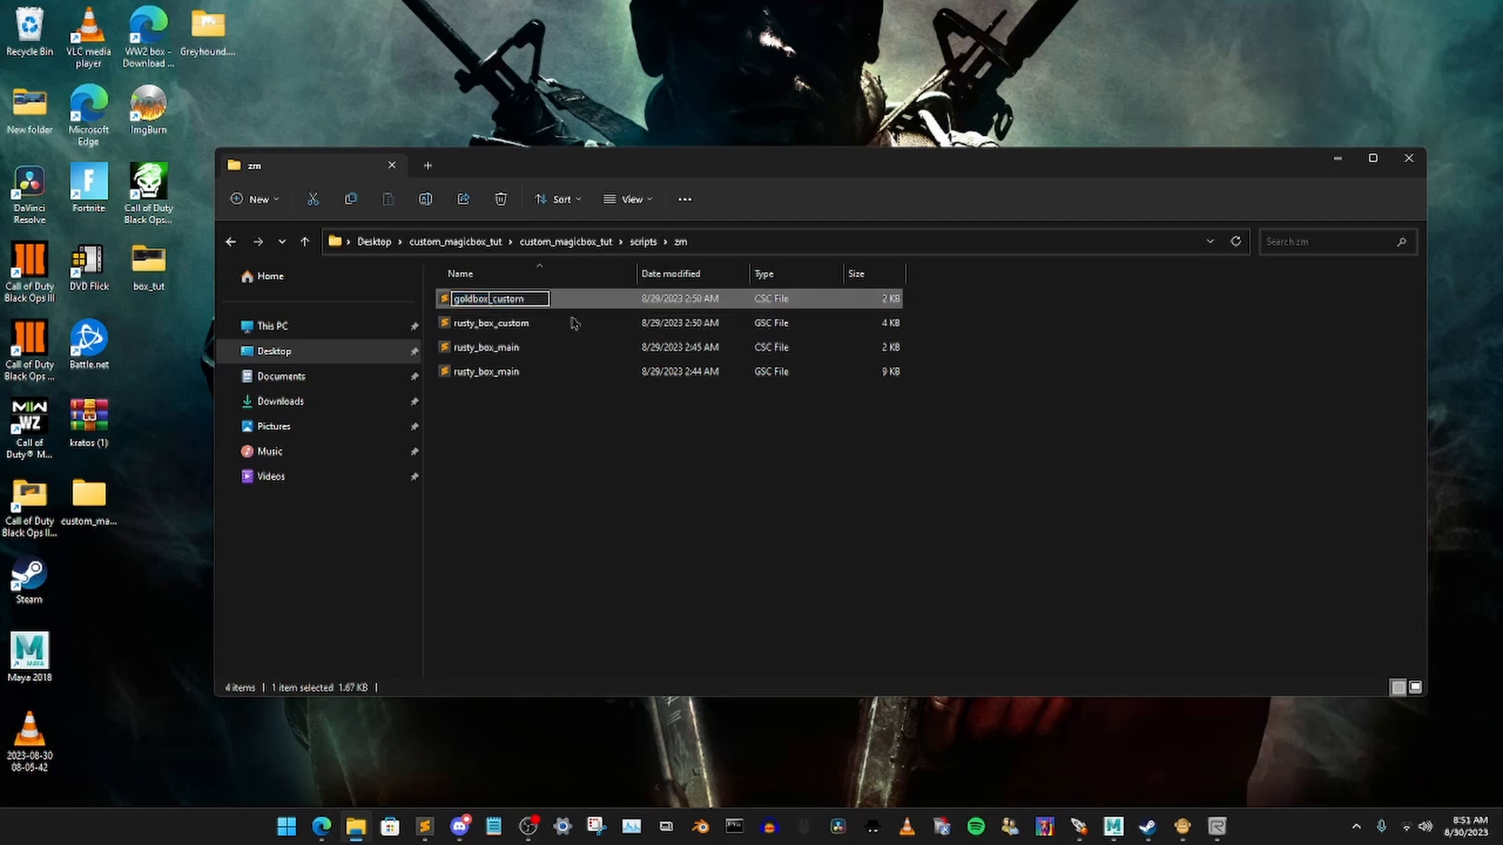
key(BackSpace)
key(BackSpace)
key(BackSpace)
key(BackSpace)
key(BackSpace)
key(BackSpace)
key(BackSpace)
text(rusty_bo)
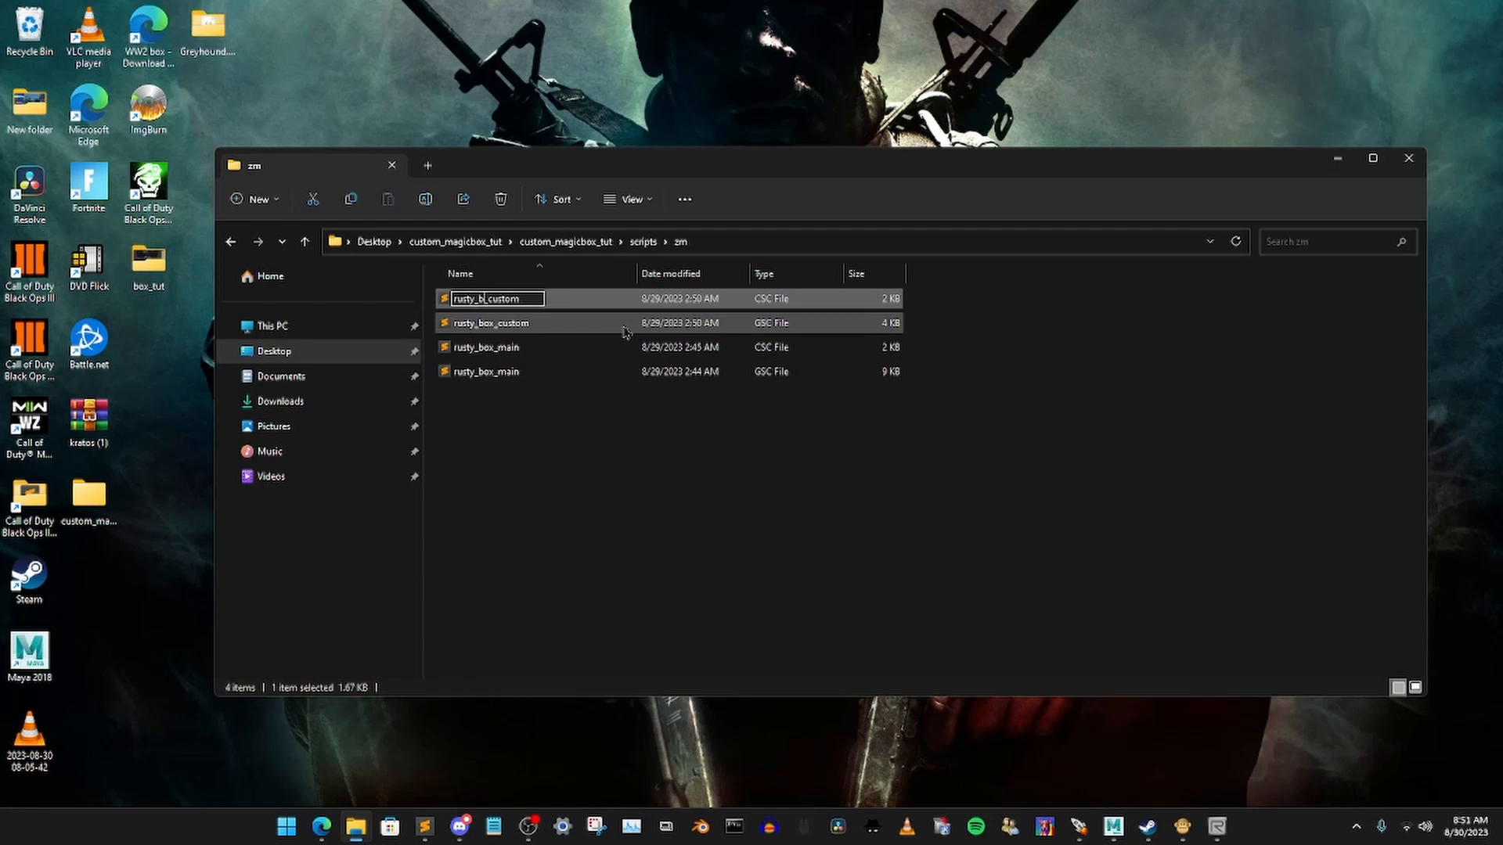
text(x)
key(Return)
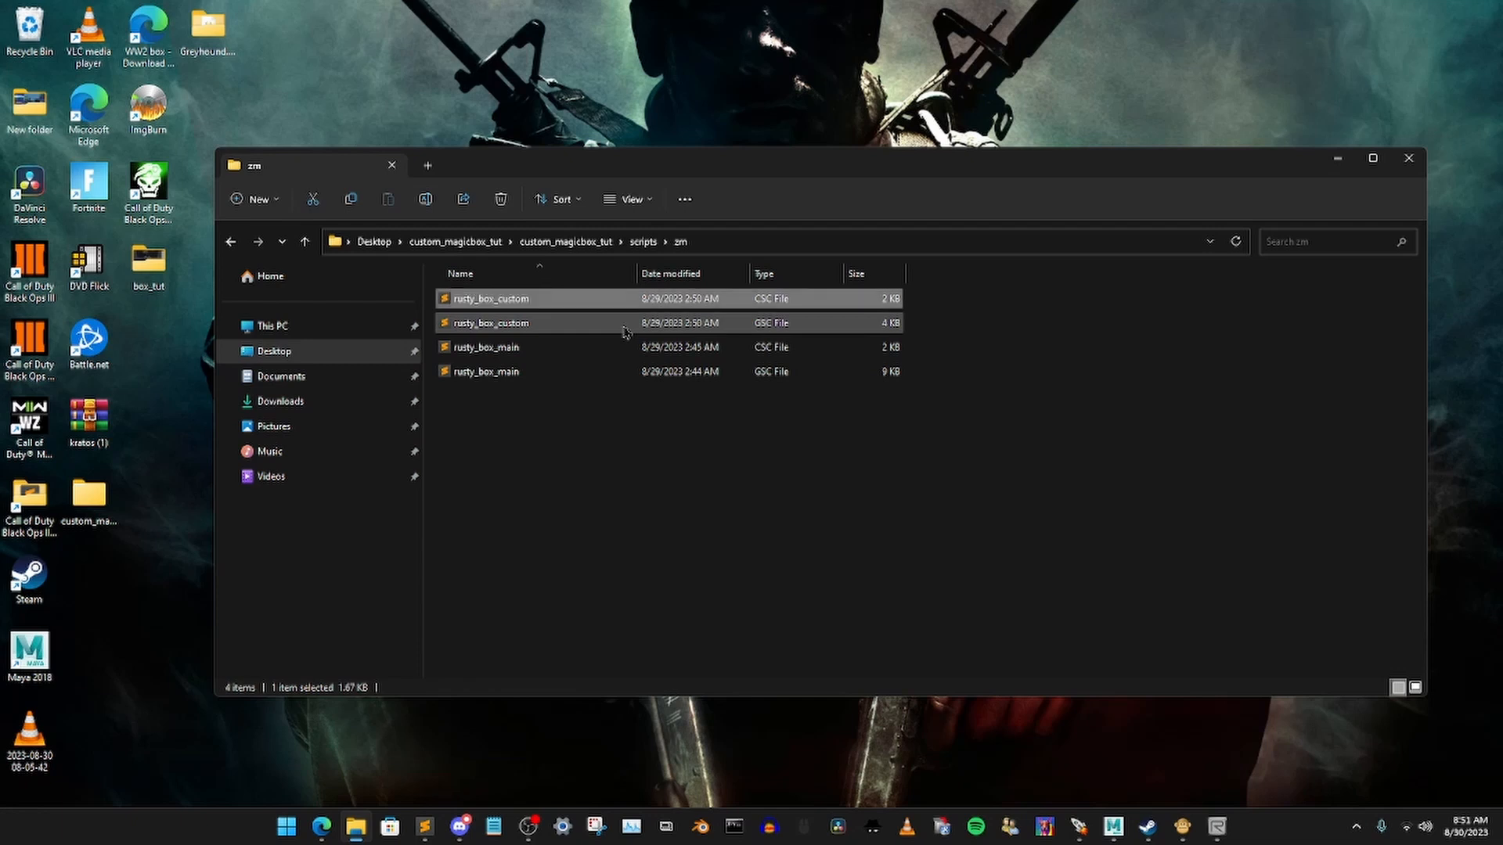
click(607, 435)
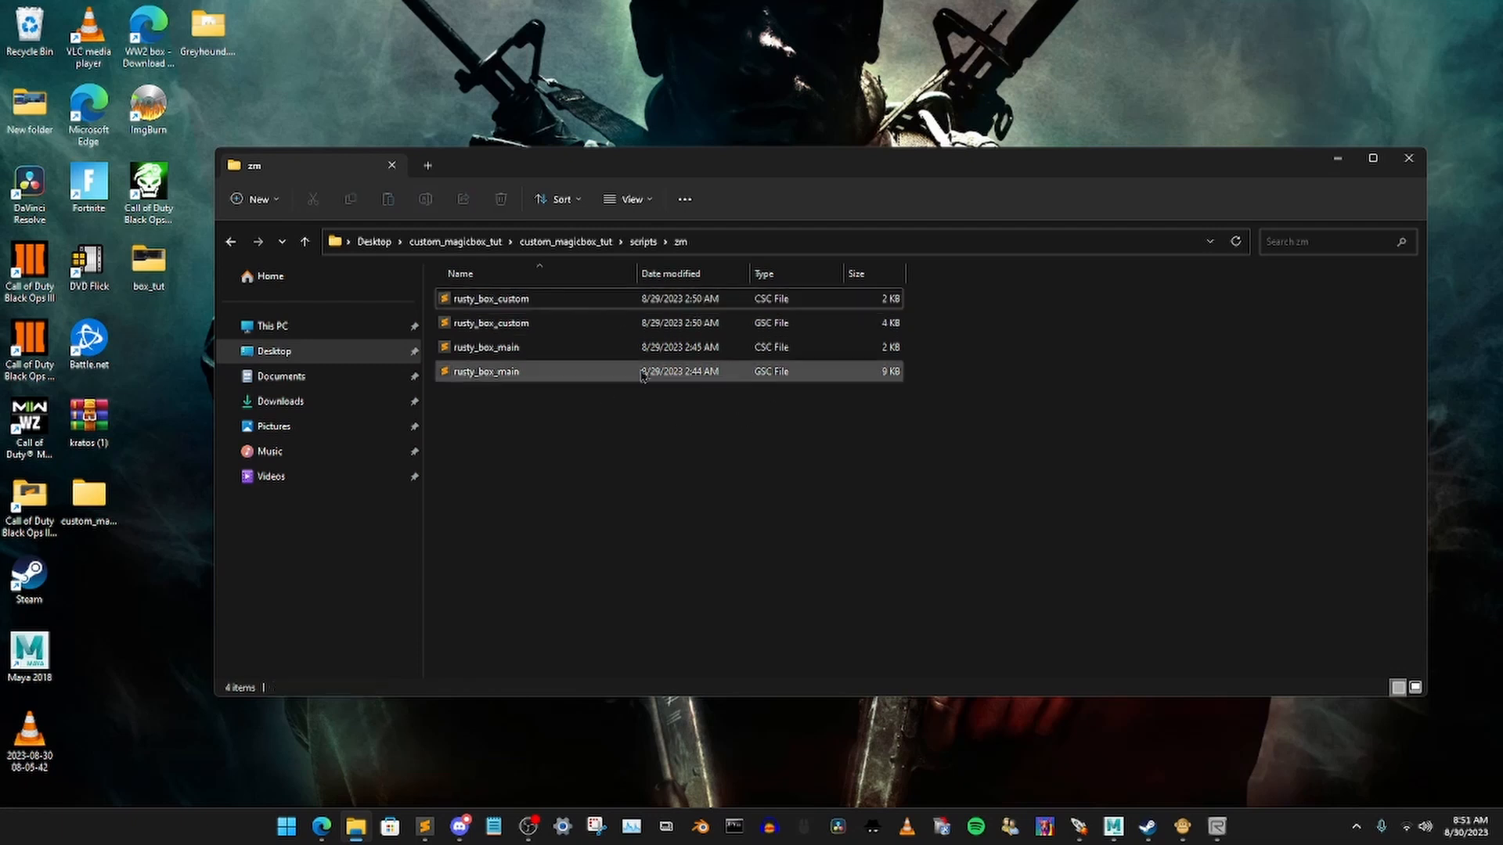
Step: Open rusty_box_main.gsc and change the custom script's #using path on line 7 to scripts\zm\rusty_box_custom
double_click(546, 379)
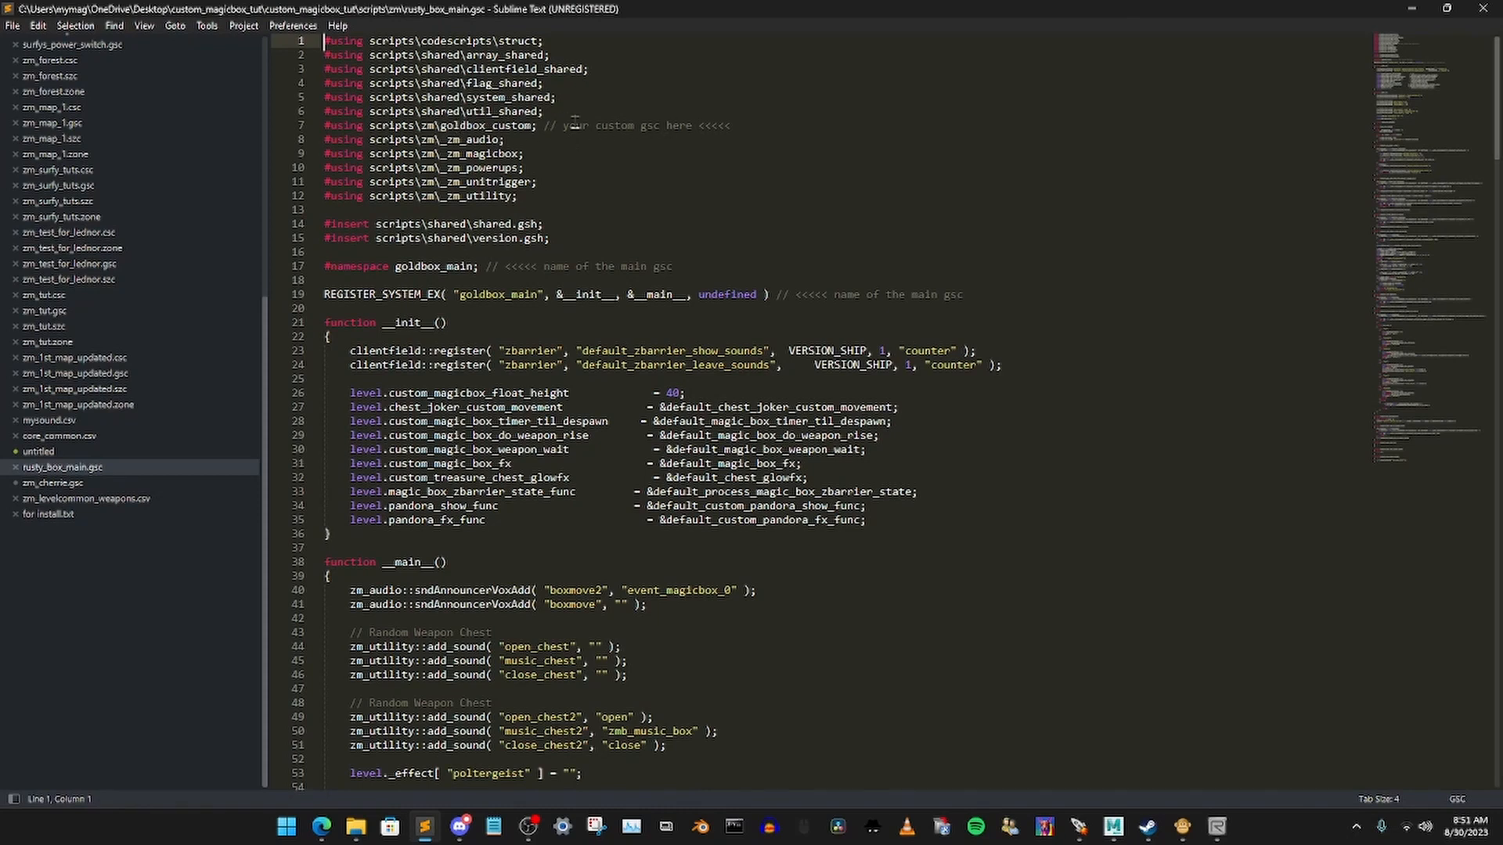
click(486, 126)
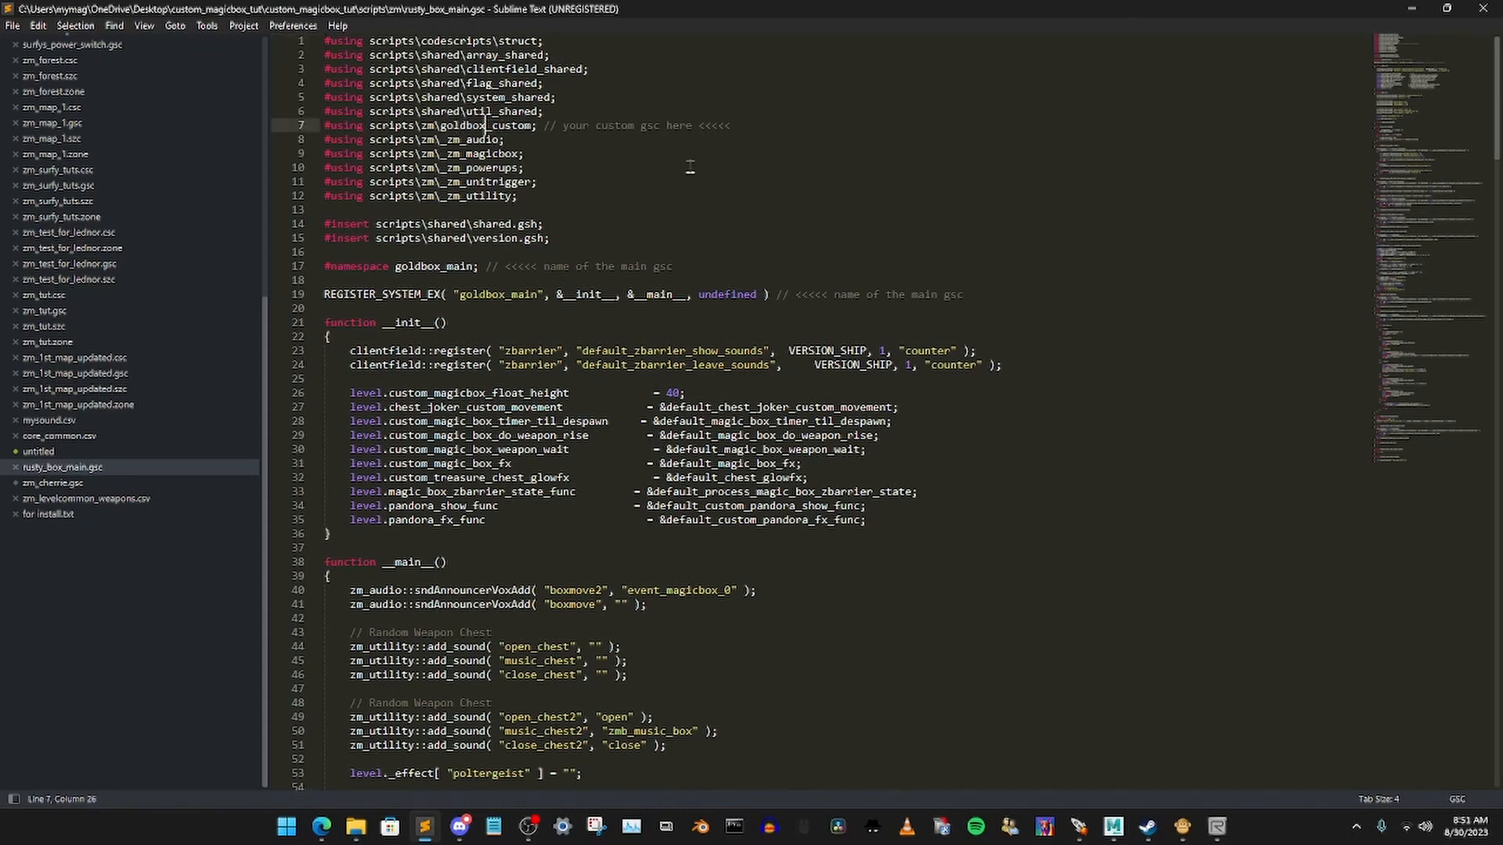
key(BackSpace)
key(BackSpace)
key(BackSpace)
key(BackSpace)
key(BackSpace)
key(BackSpace)
key(BackSpace)
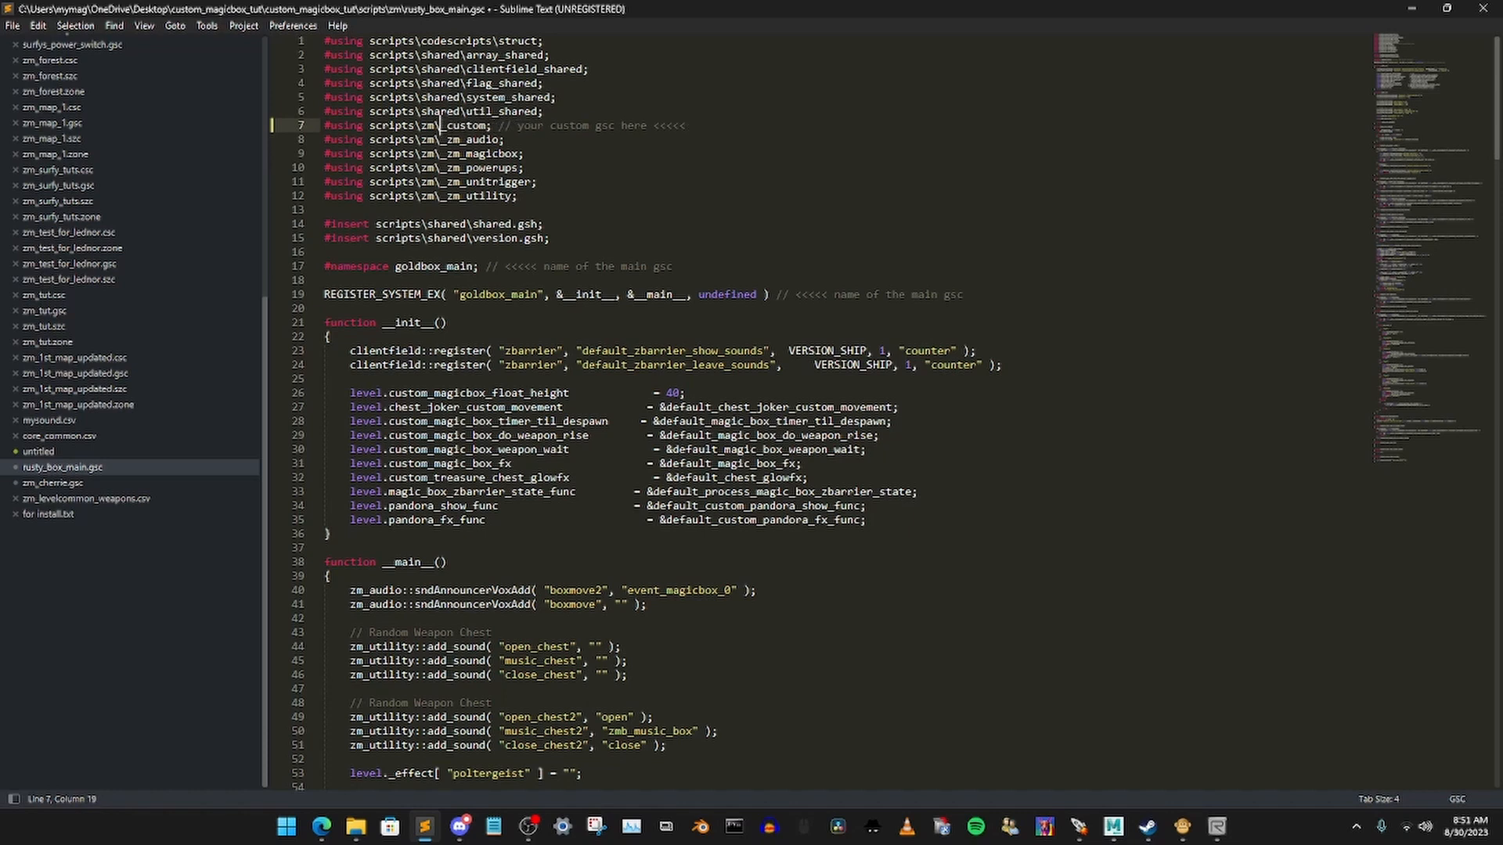
text(ruds)
text(ty_)
text(box)
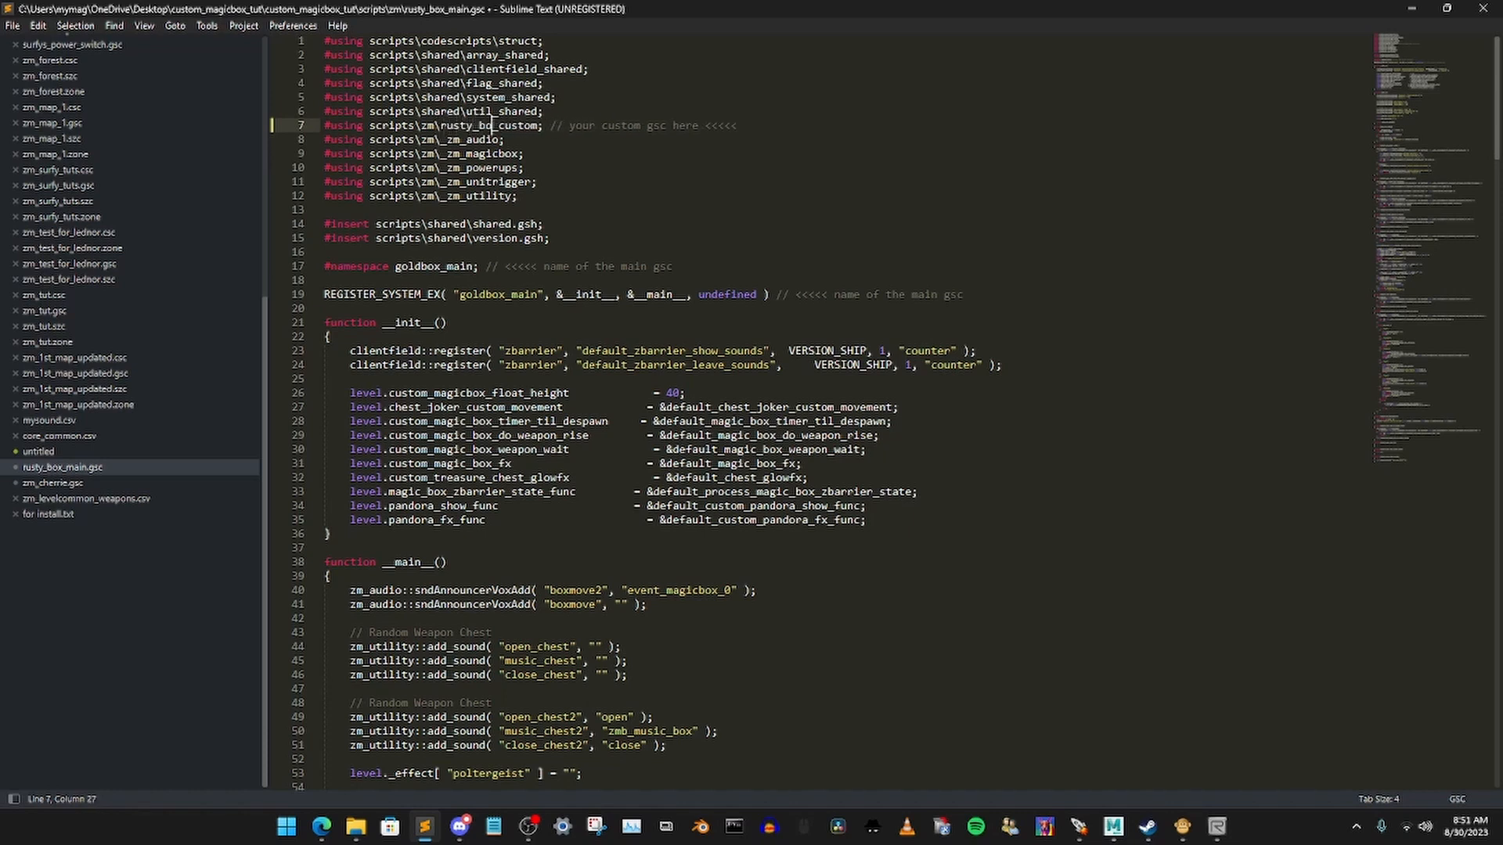
click(779, 128)
Step: Change the #namespace on line 17 of rusty_box_main.gsc to rusty_box_main
click(475, 268)
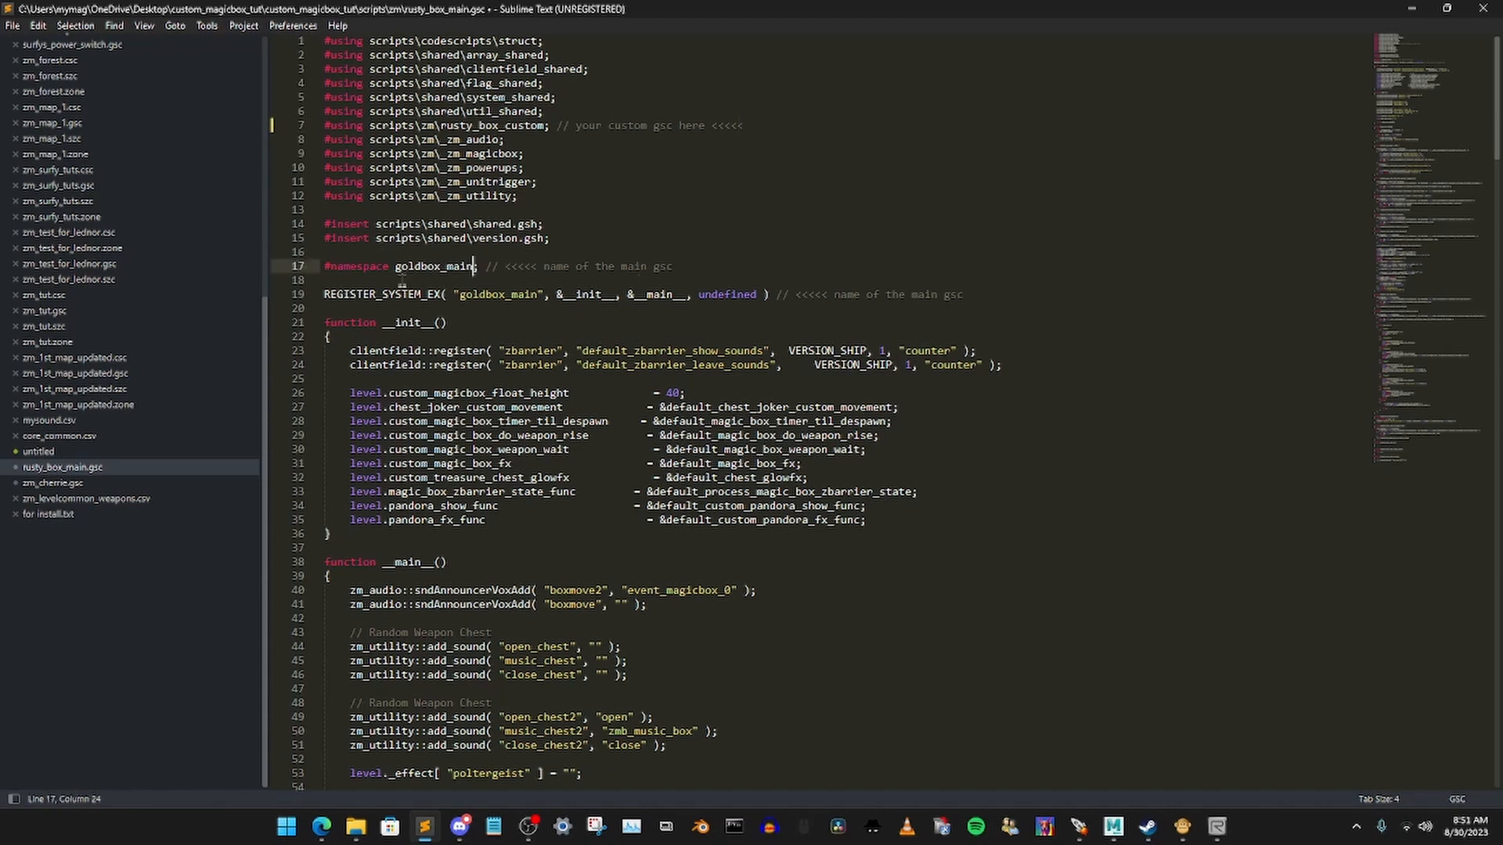
click(441, 267)
key(BackSpace)
key(BackSpace)
key(BackSpace)
key(BackSpace)
key(BackSpace)
key(BackSpace)
key(BackSpace)
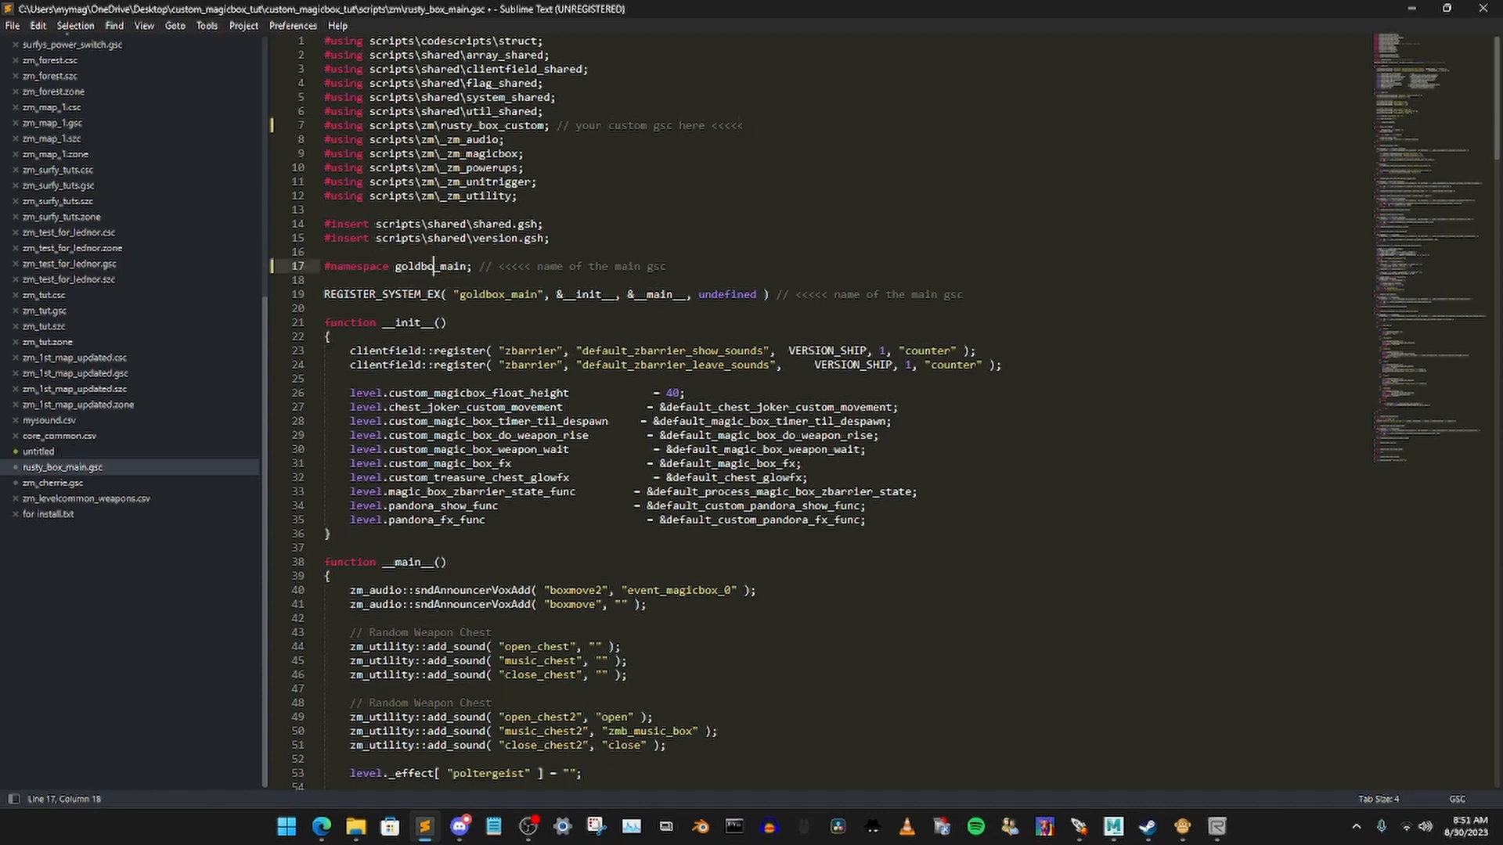
text(rusty)
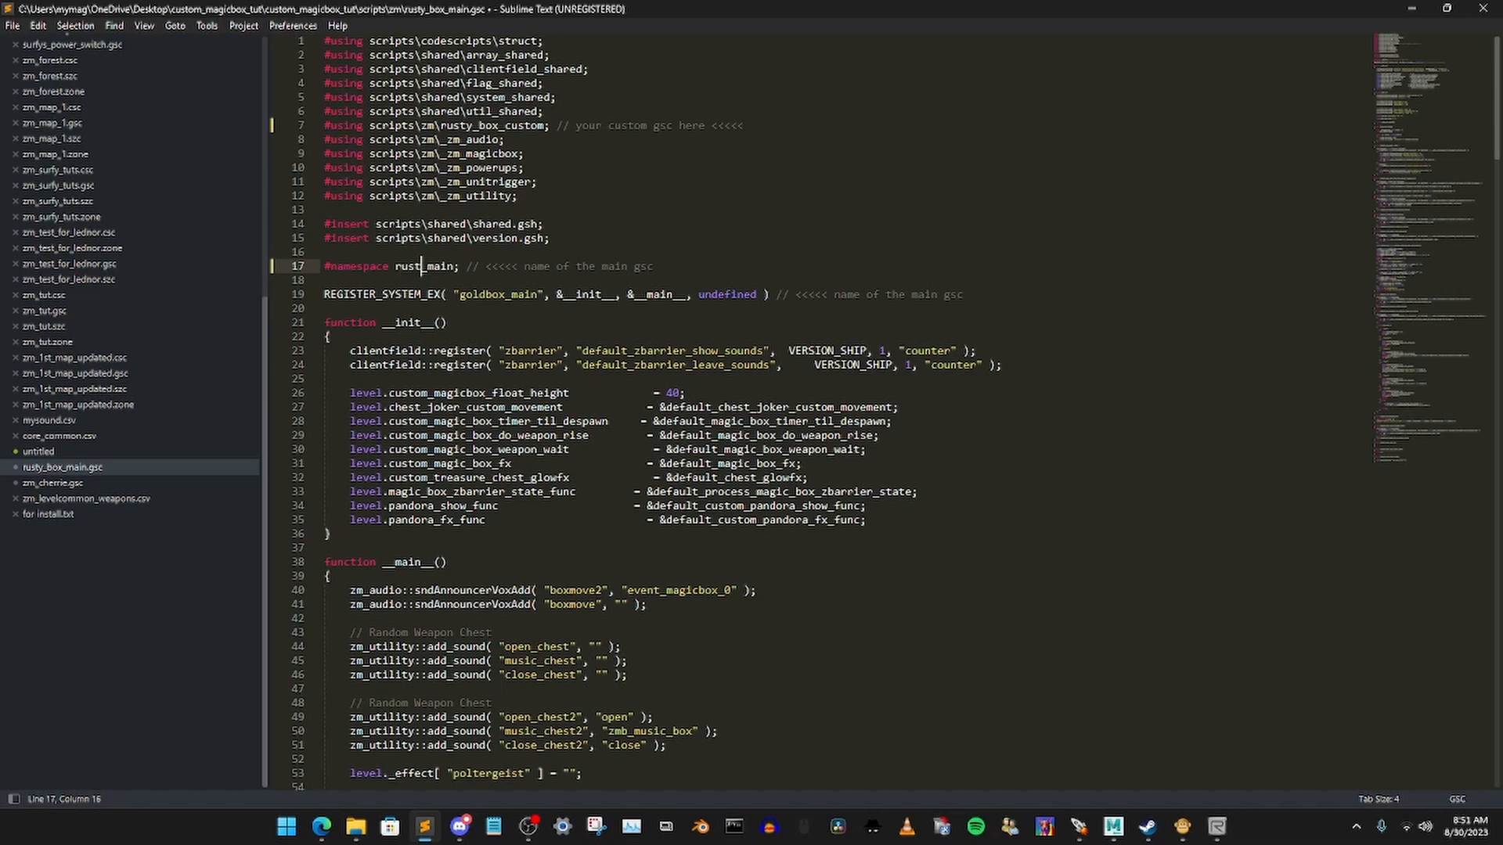
text(_box)
Step: Change the REGISTER_SYSTEM_EX name on line 19 to "rusty_box_main" and save the GSC file
click(509, 295)
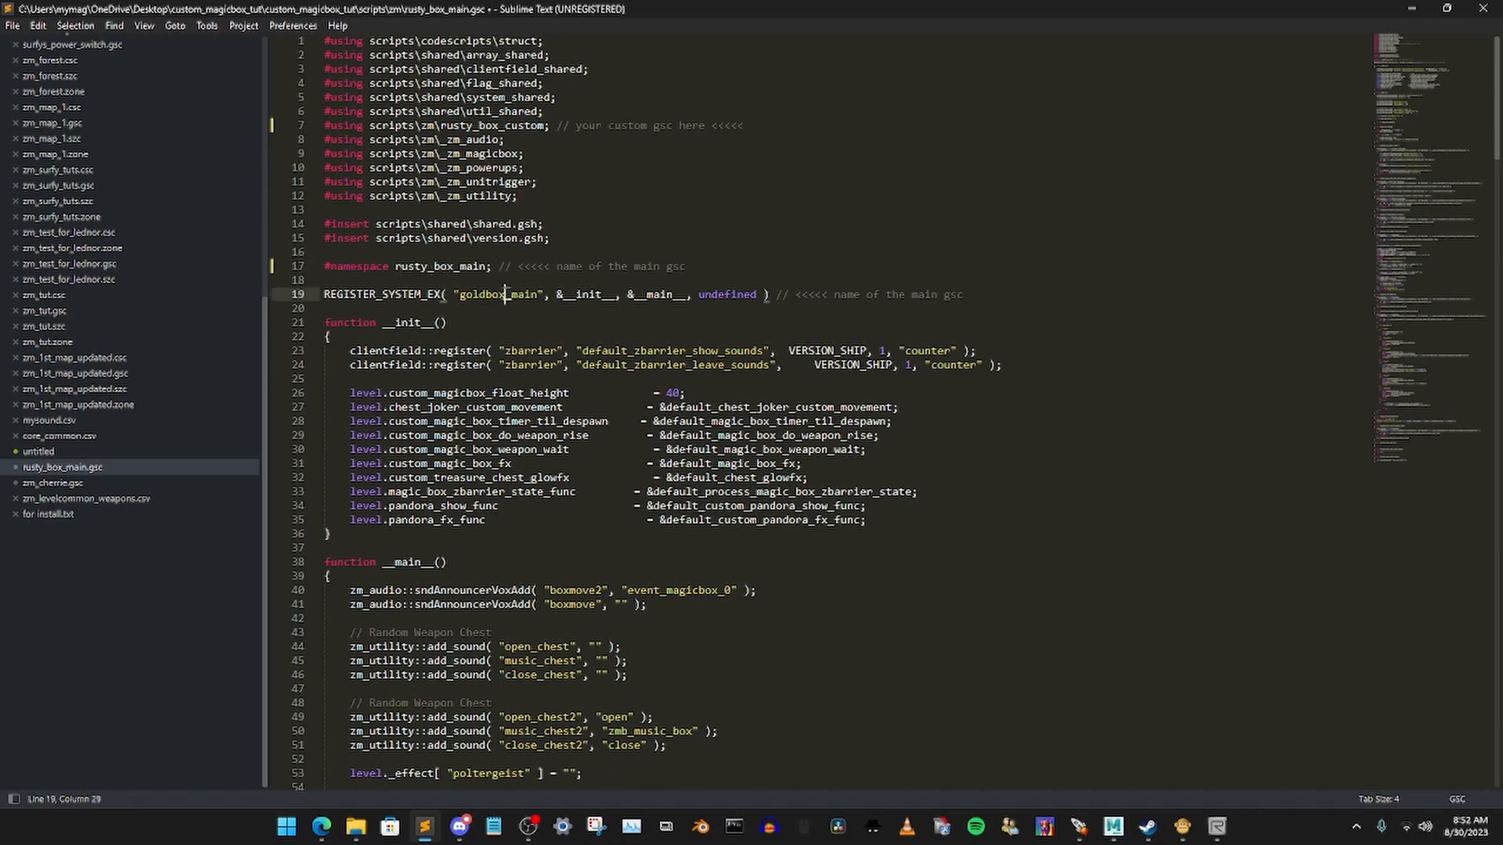
key(BackSpace)
key(BackSpace)
key(BackSpace)
key(BackSpace)
key(BackSpace)
key(BackSpace)
key(BackSpace)
text(rusty_box)
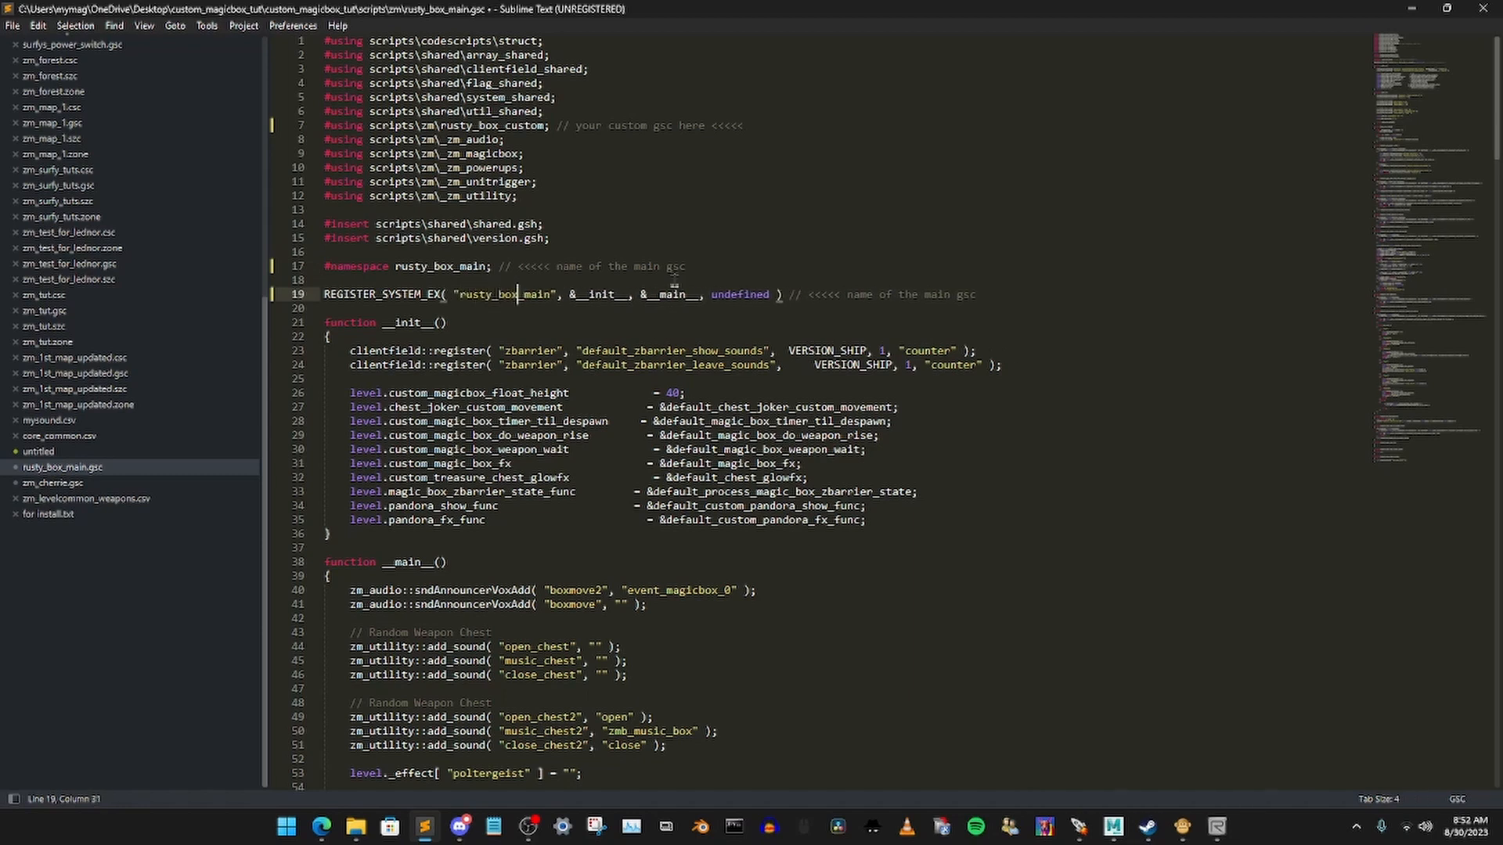
key(ctrl+s)
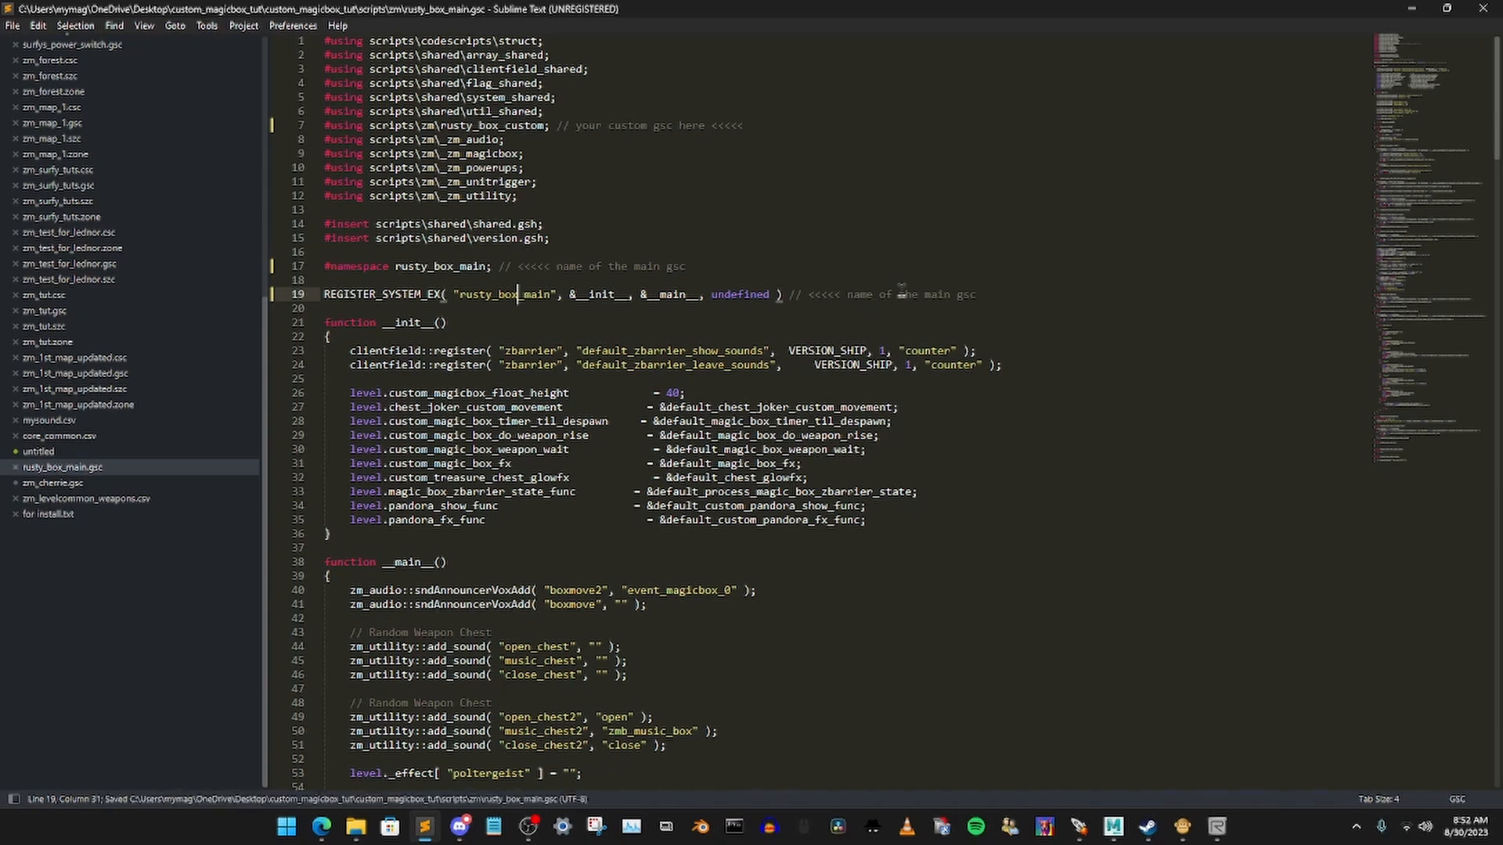
Step: Close rusty_box_main.gsc and open the rusty_box_main CSC file from the zm folder
drag(687, 267, 492, 268)
click(698, 266)
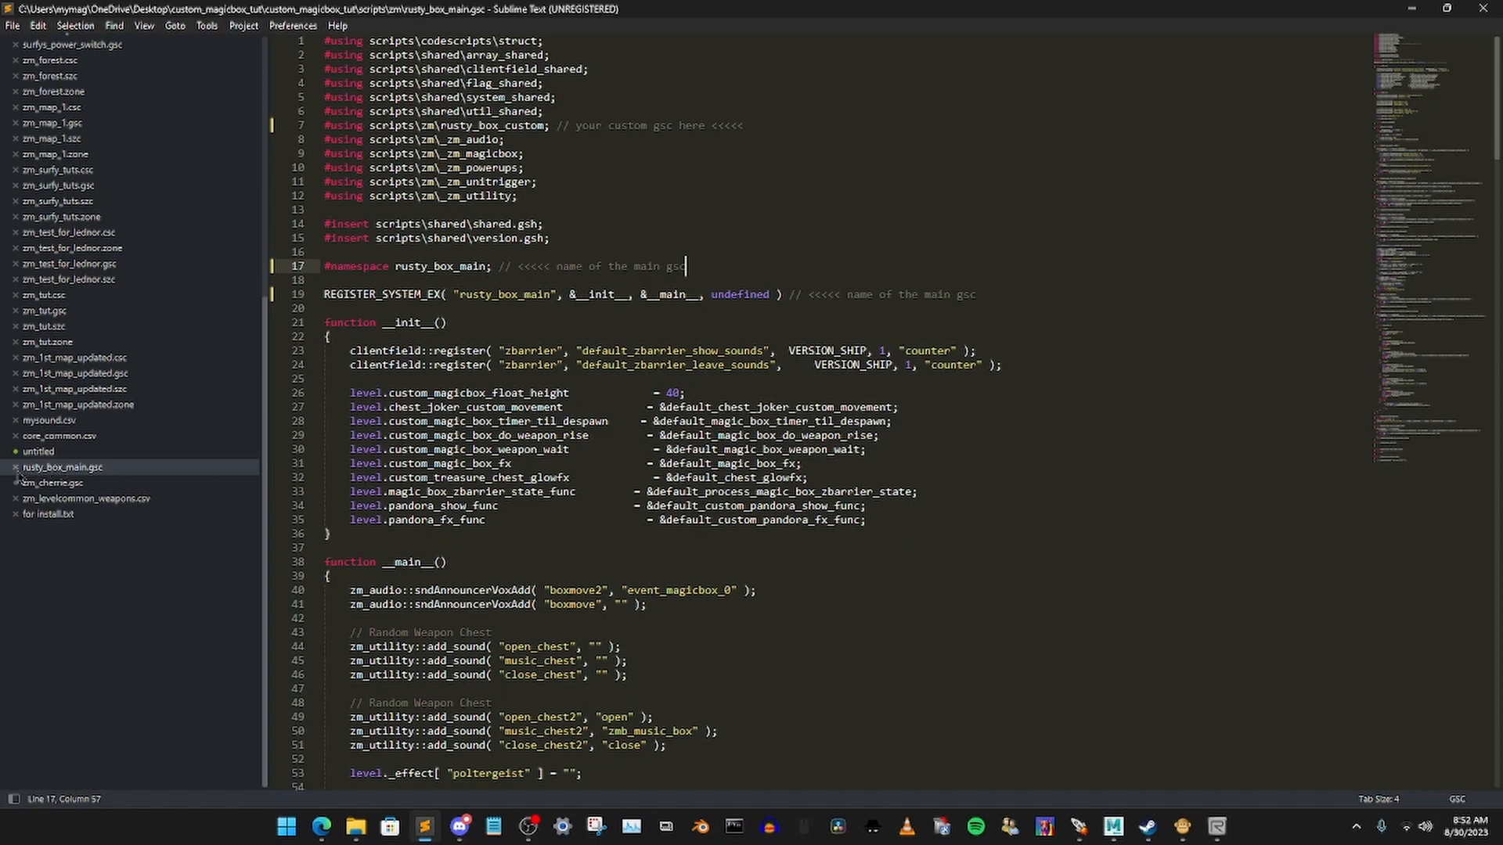
key(ctrl+Page_Up)
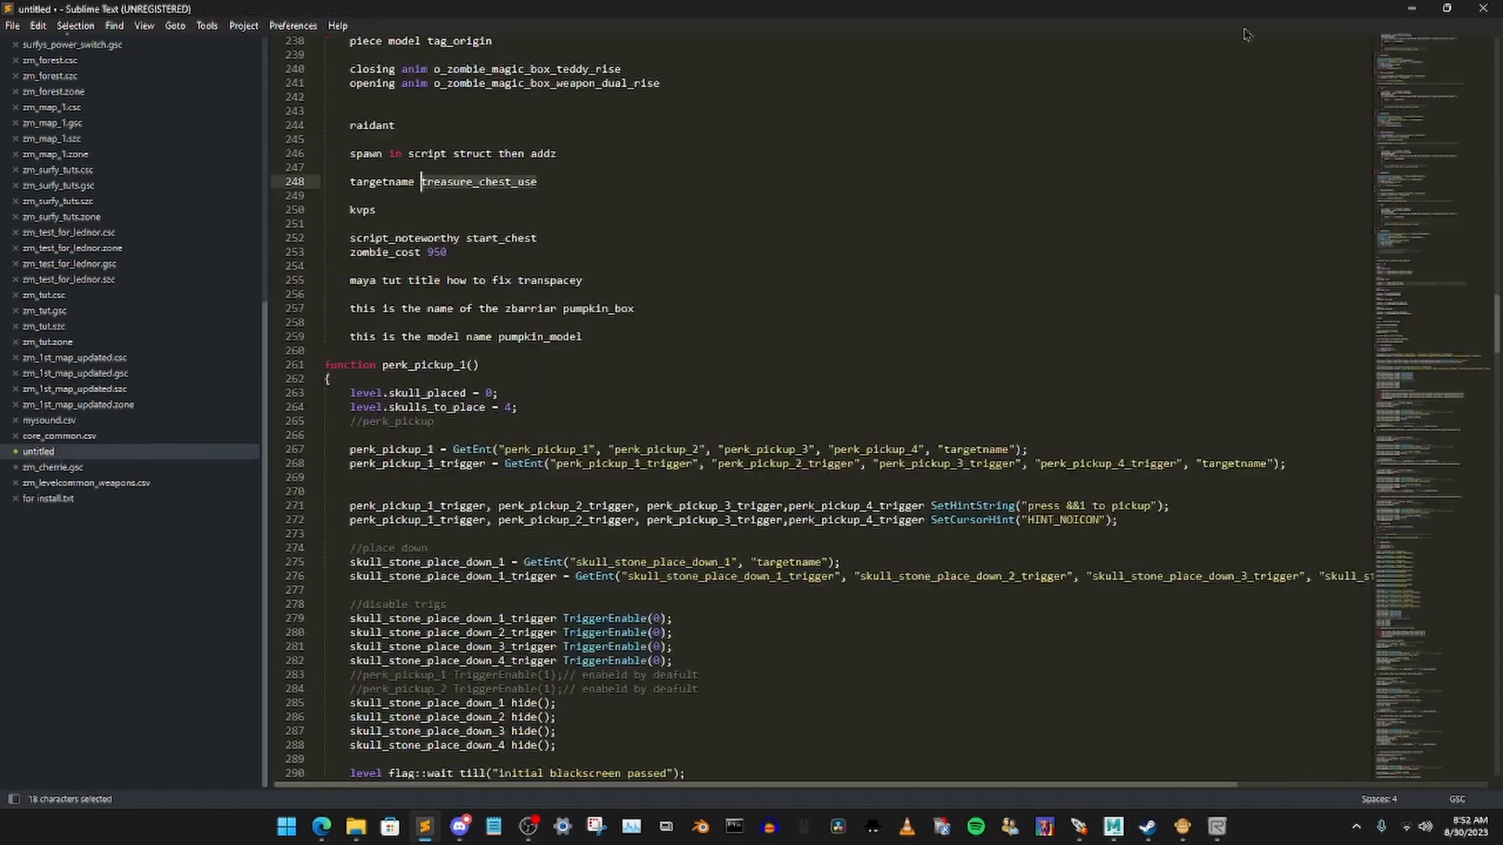
click(1411, 8)
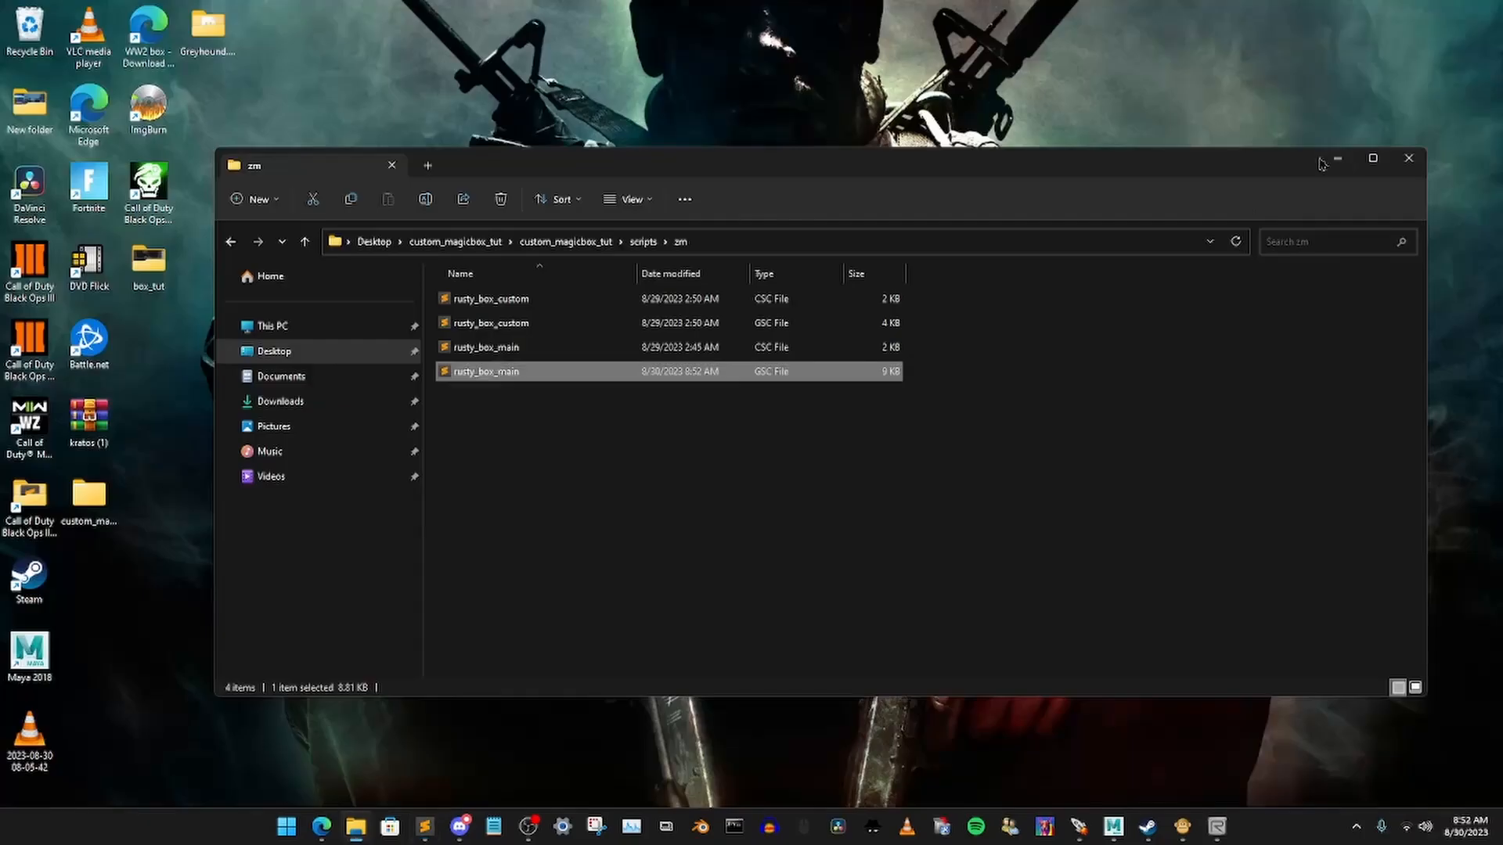
double_click(576, 354)
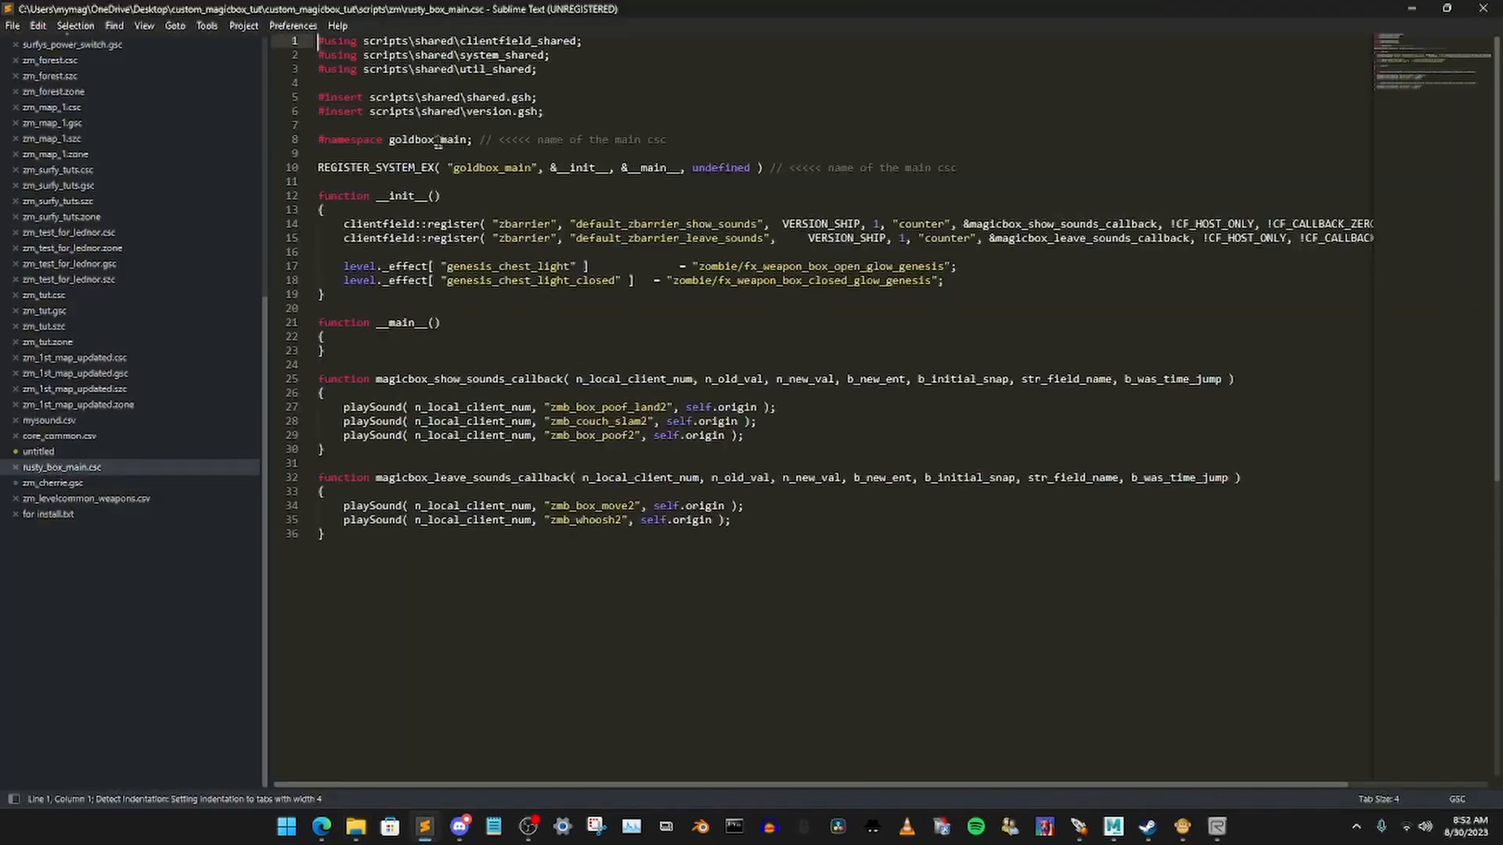
Step: Change the #namespace on line 8 of rusty_box_main.csc to rusty_box_main
click(436, 140)
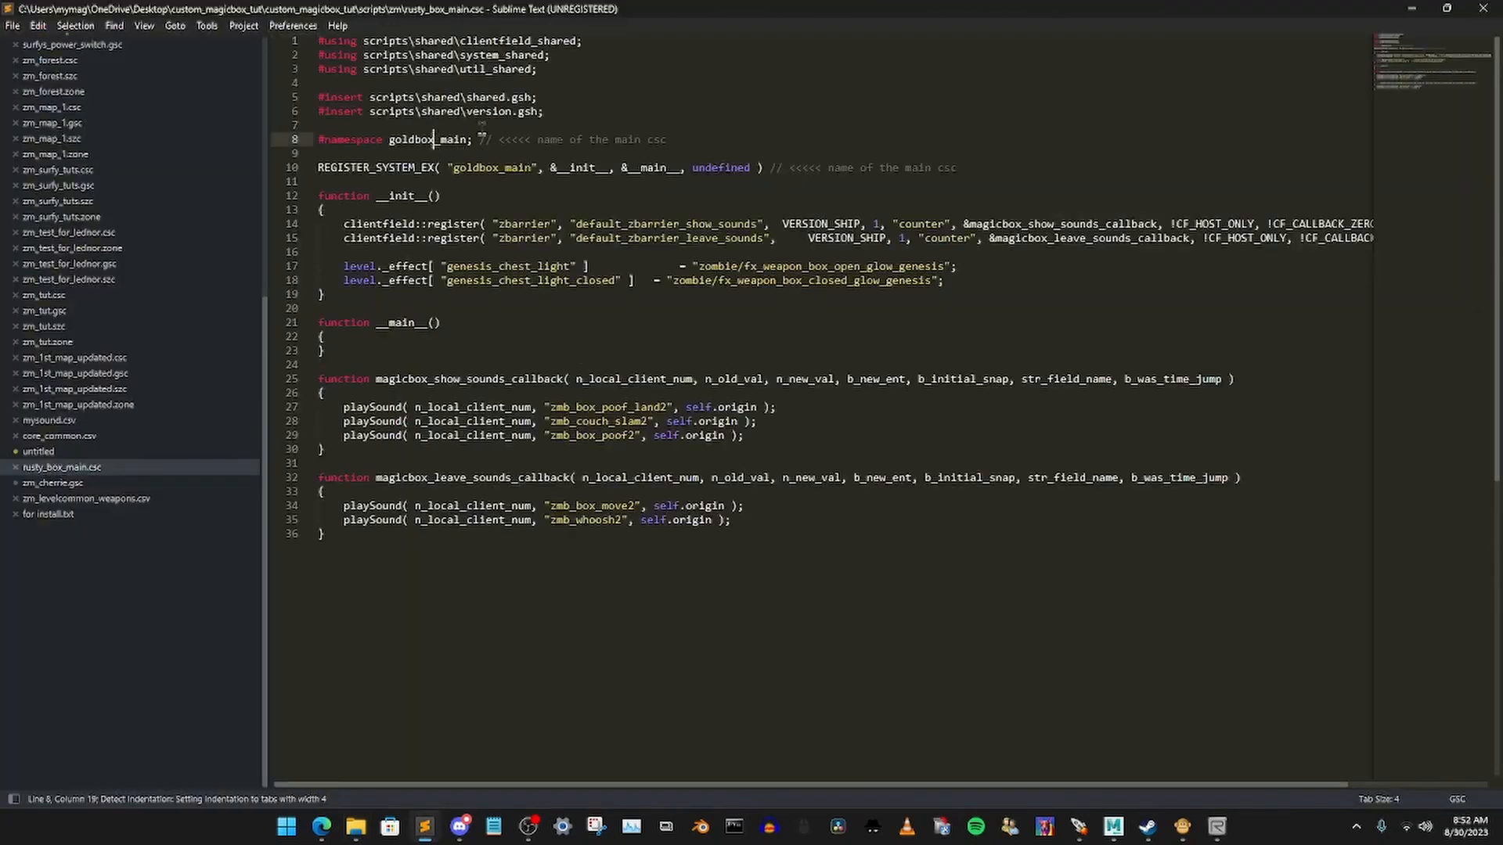
key(BackSpace)
key(BackSpace)
key(BackSpace)
key(BackSpace)
key(BackSpace)
key(BackSpace)
key(BackSpace)
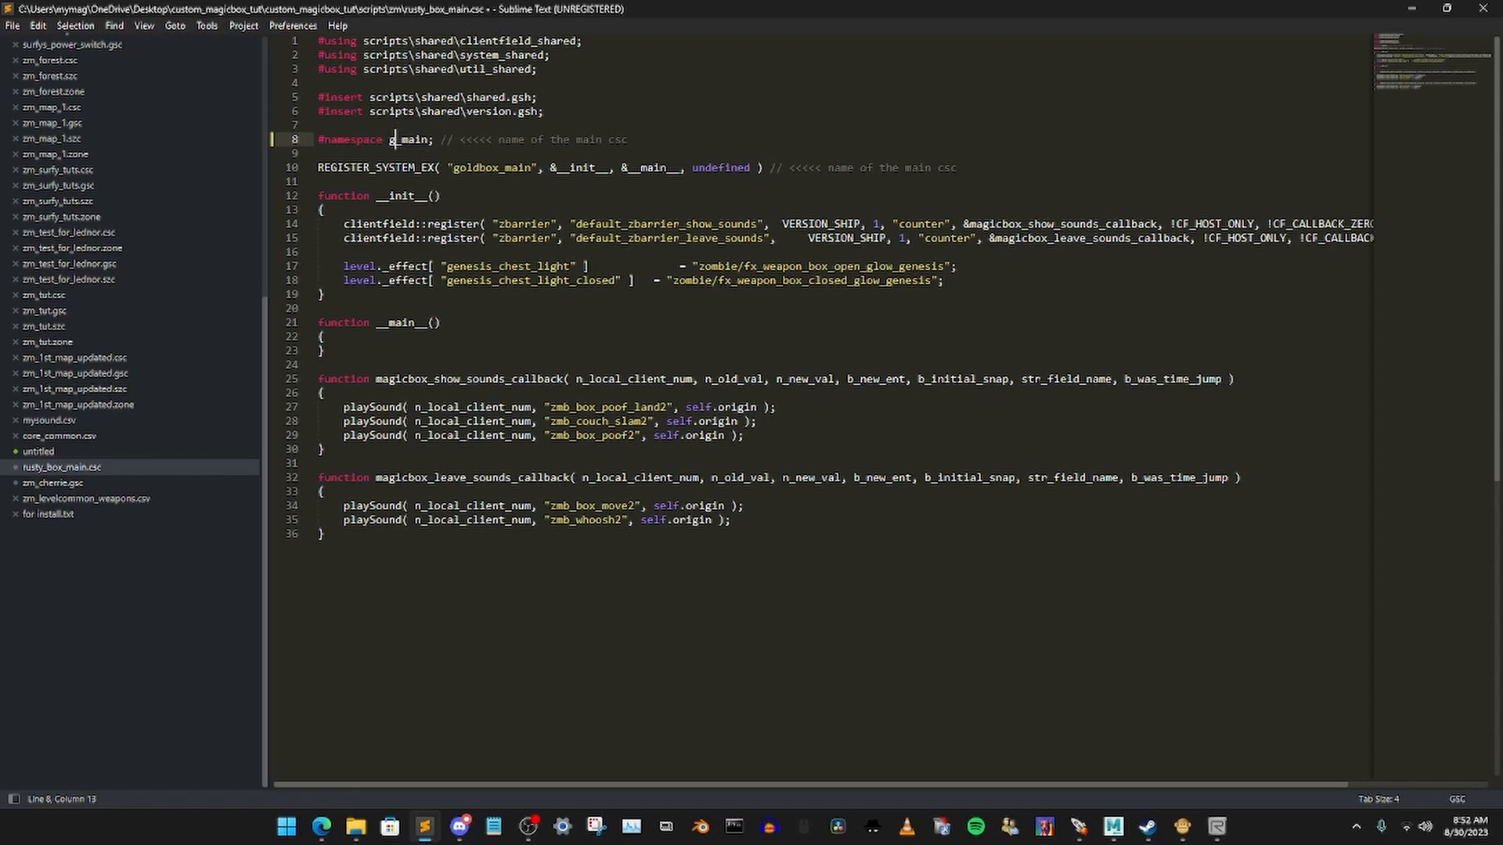
text(rusty_box)
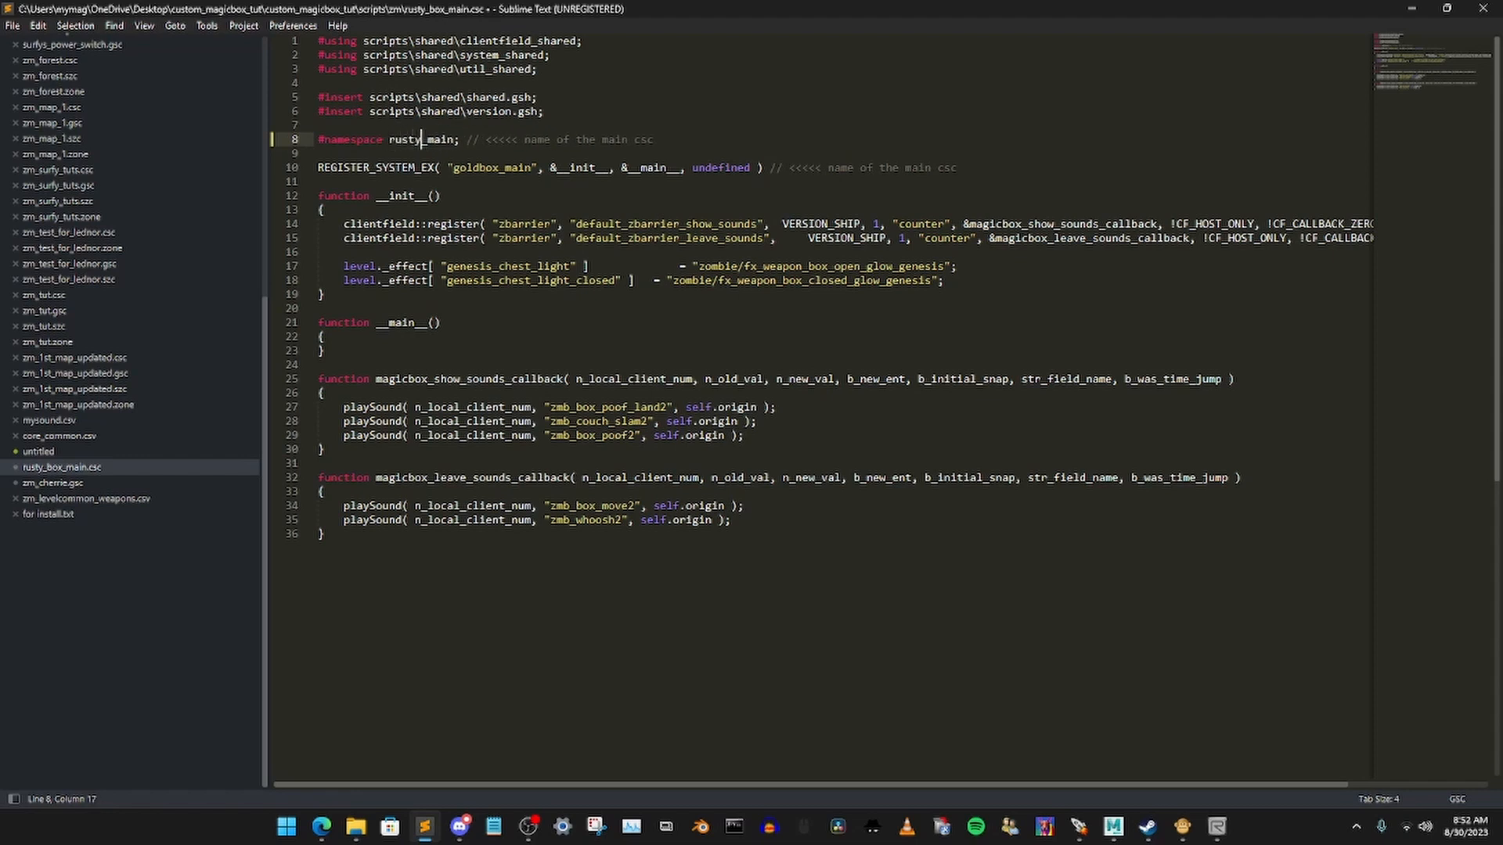
Step: Change the REGISTER_SYSTEM_EX name on line 10 to "rusty_box_main" and save the CSC file
click(498, 168)
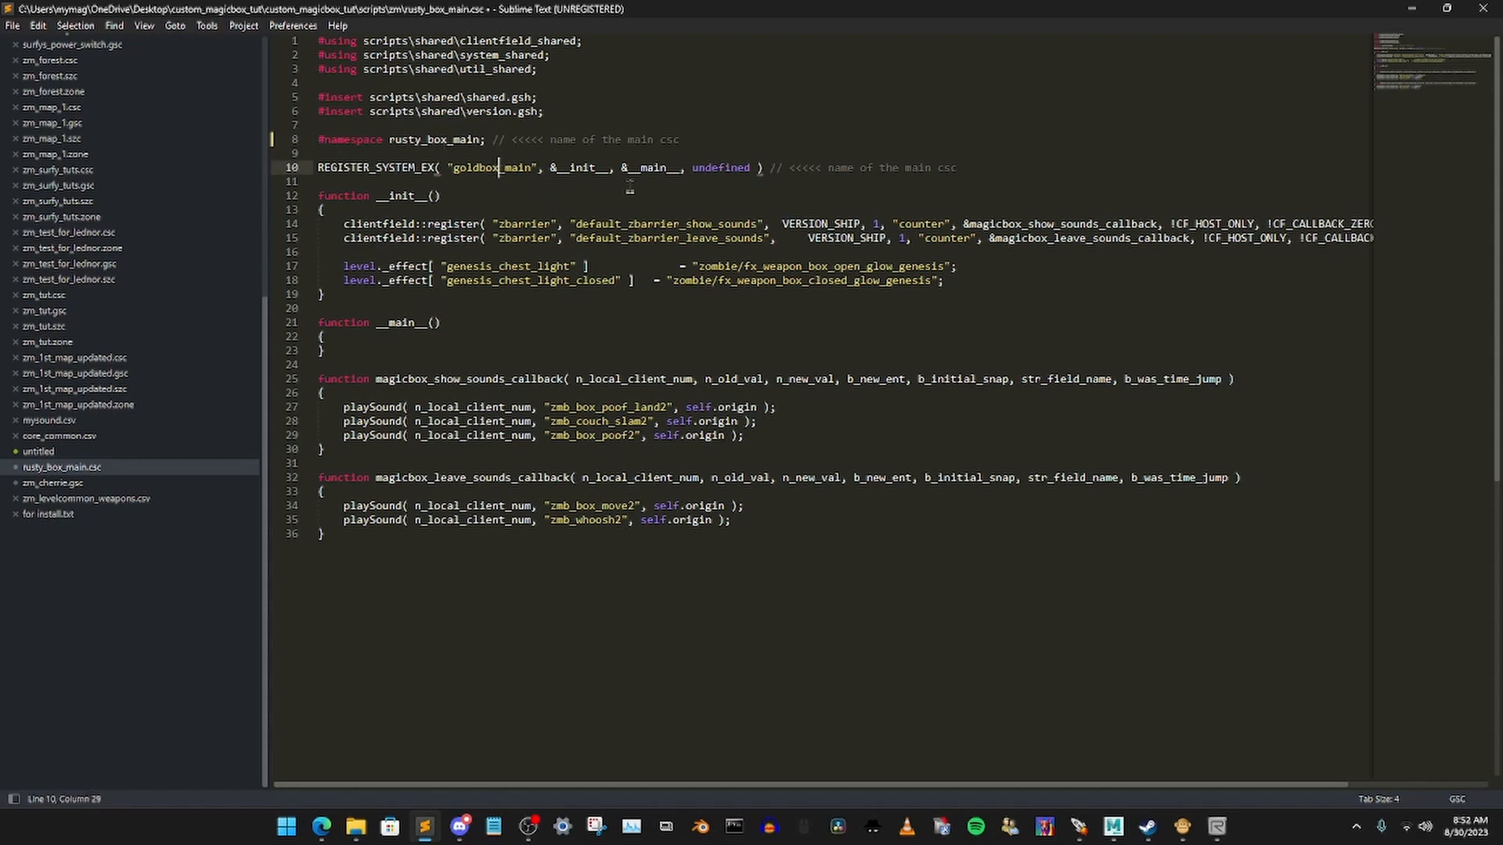
key(BackSpace)
key(BackSpace)
key(BackSpace)
key(BackSpace)
key(BackSpace)
key(BackSpace)
key(BackSpace)
text(rusty_)
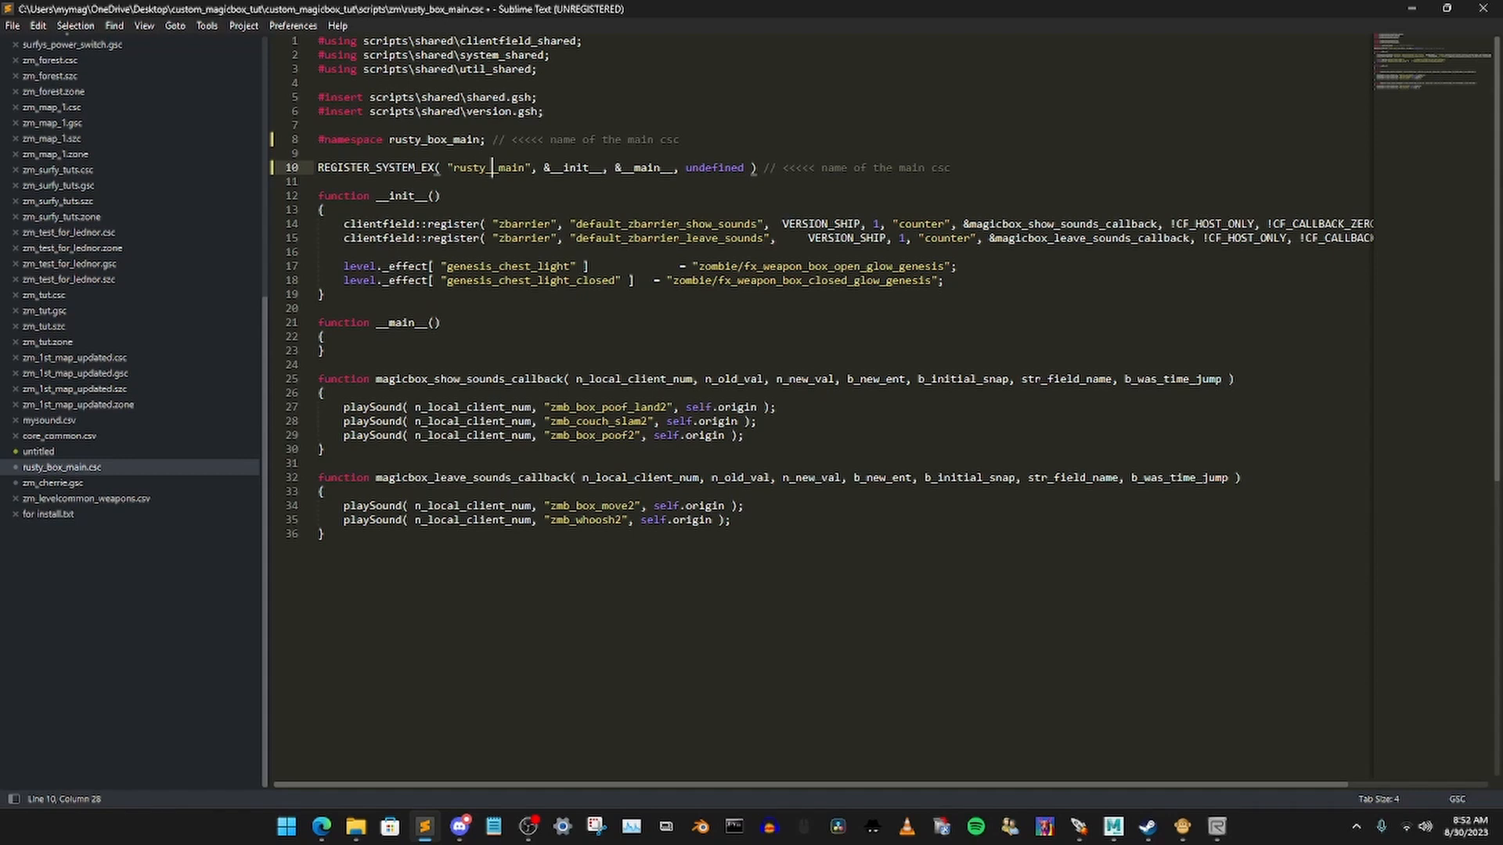
text(box)
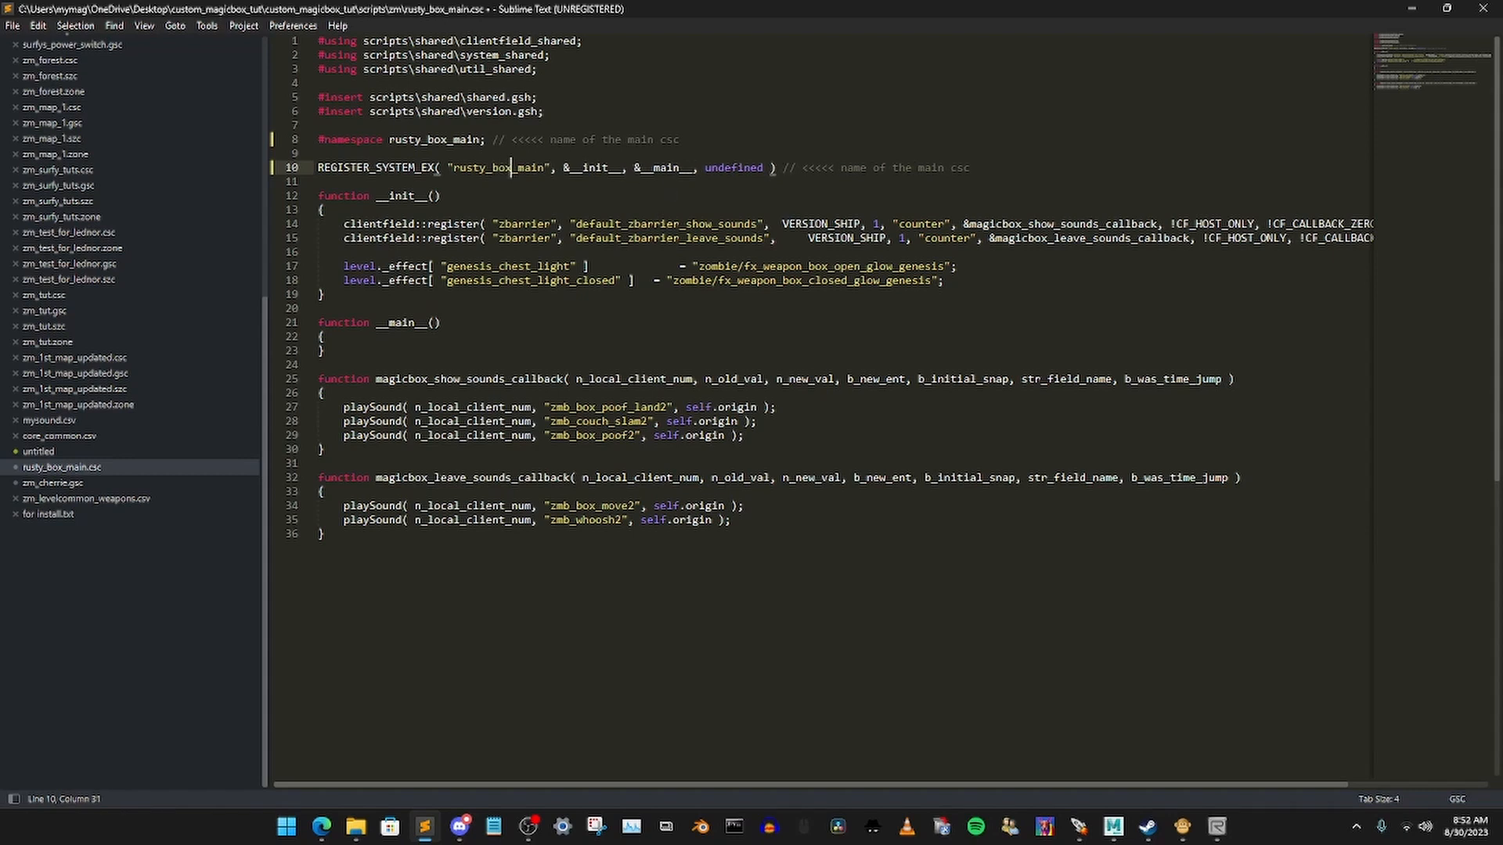
key(ctrl+s)
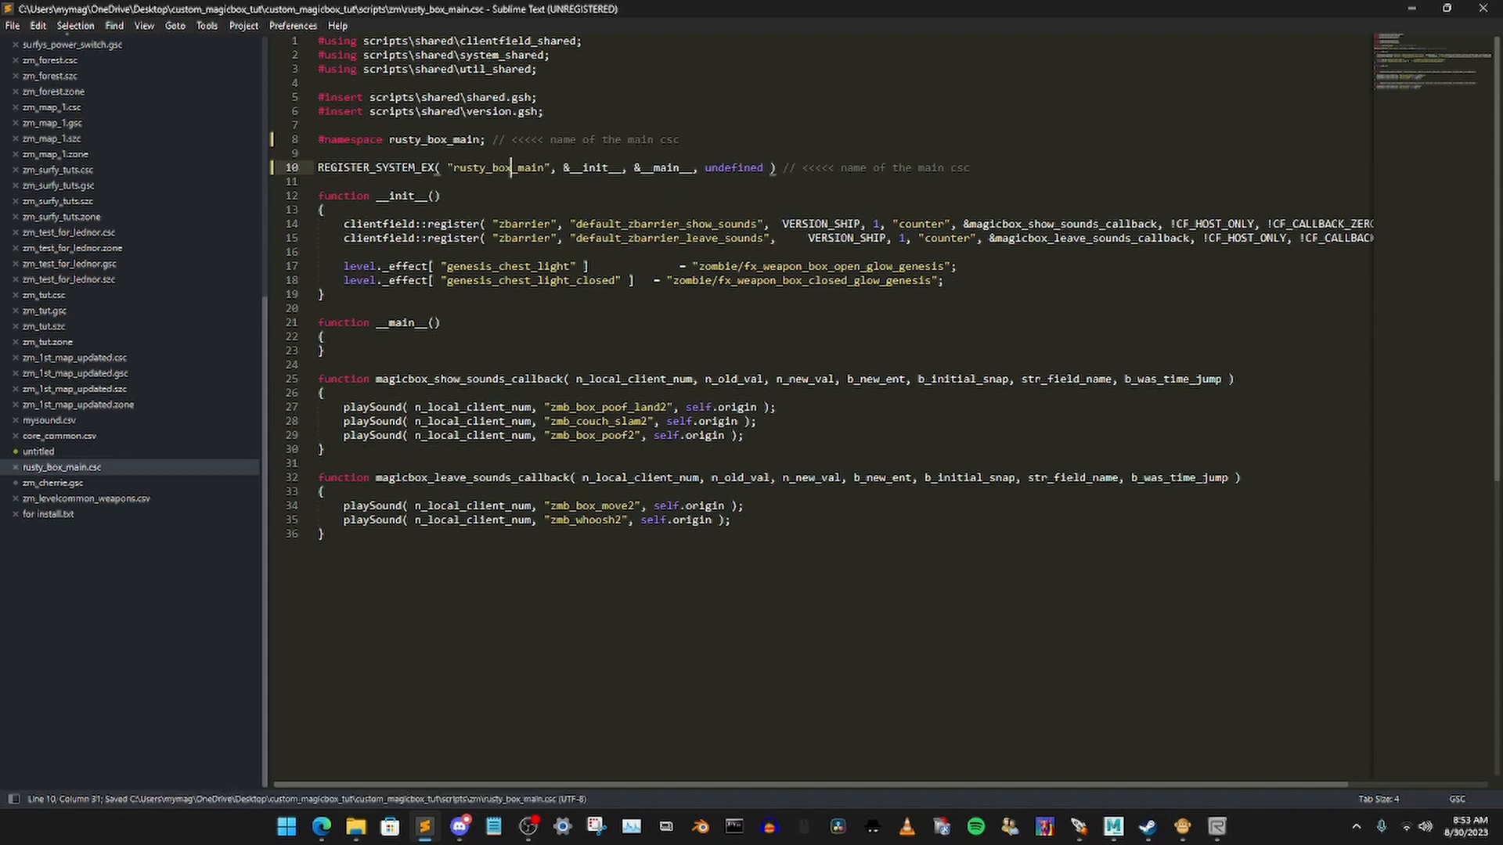
Step: Close rusty_box_main.csc and open the rusty_box_custom GSC file from the zm folder
click(15, 468)
click(1402, 10)
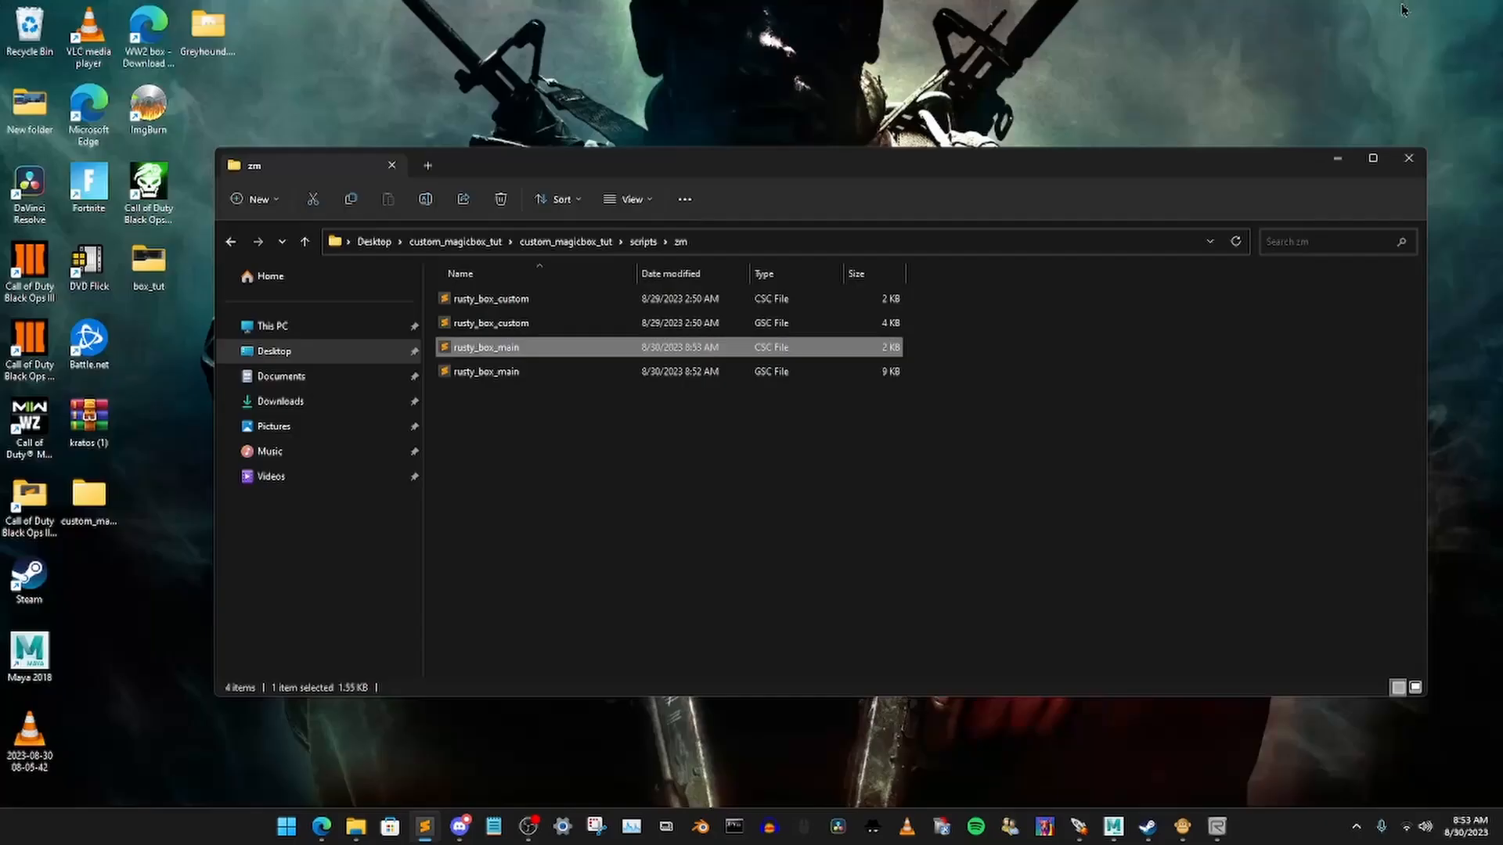
click(542, 330)
double_click(555, 331)
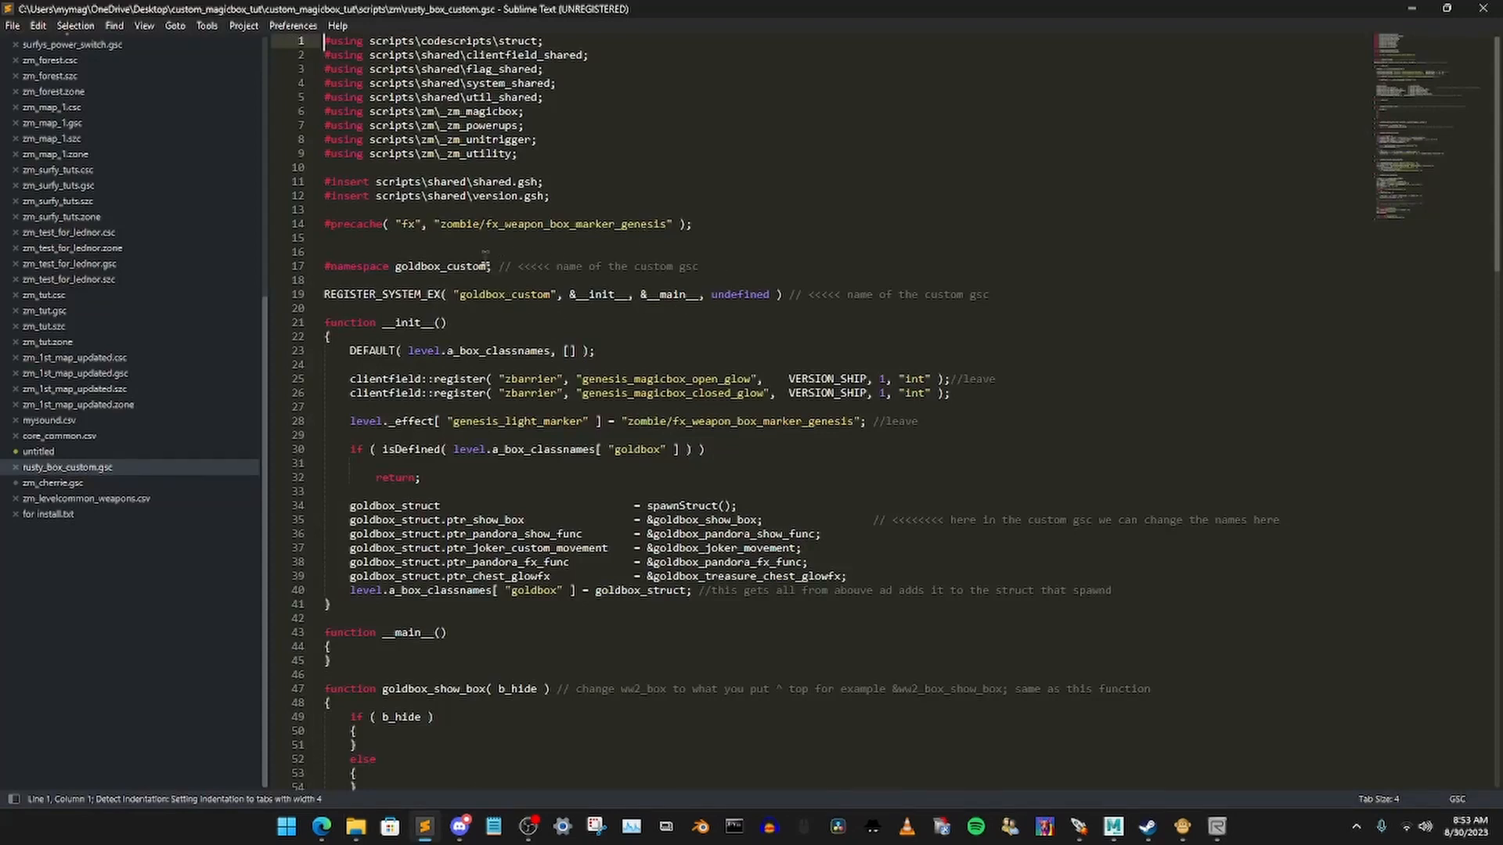
Step: Change the #namespace on line 17 of rusty_box_custom.gsc to rusty_box_custom
click(440, 267)
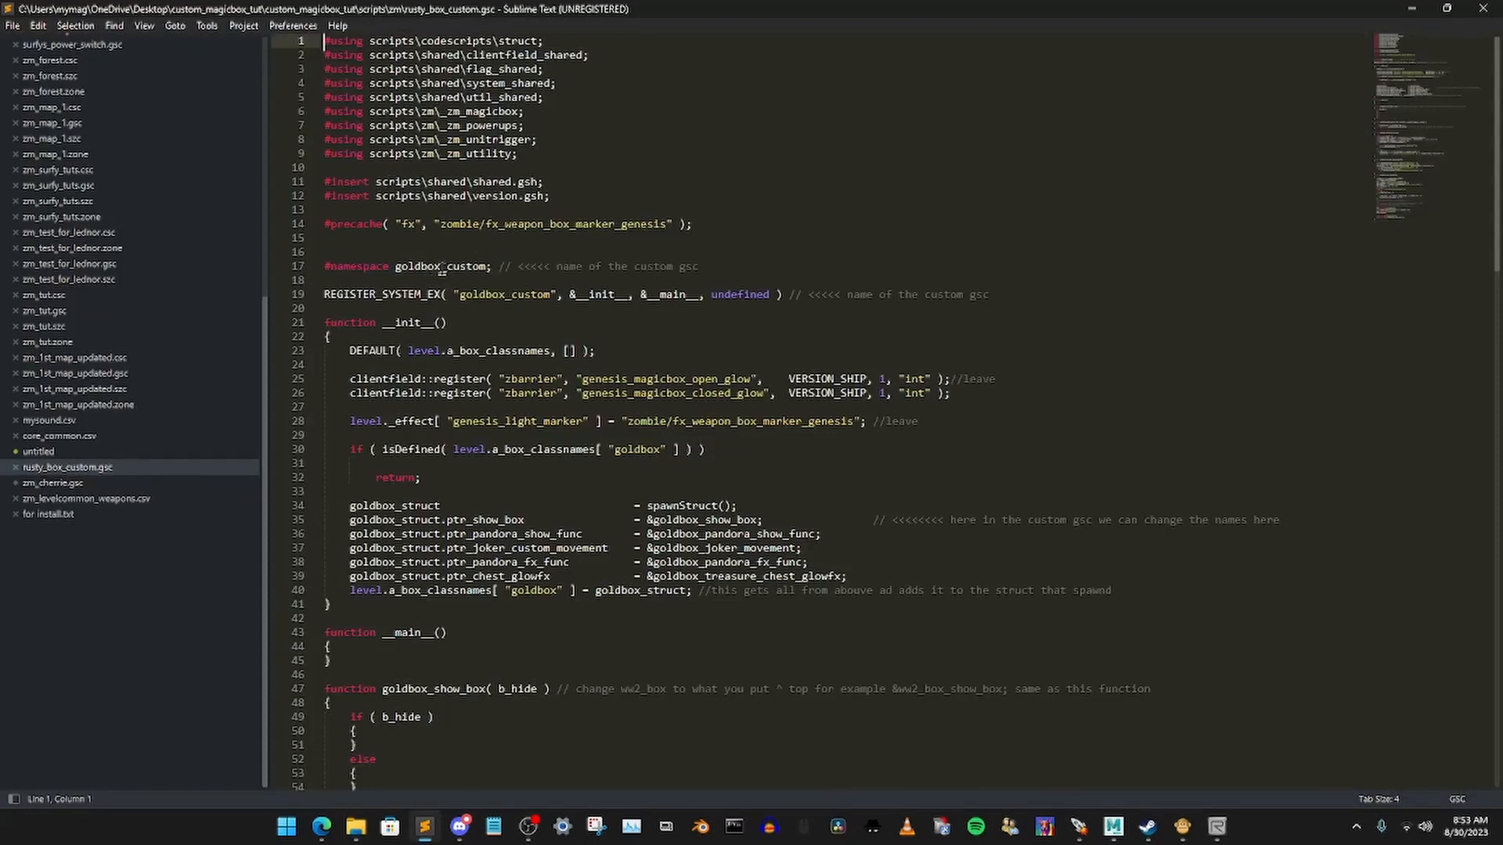
key(BackSpace)
key(BackSpace)
key(BackSpace)
key(BackSpace)
key(BackSpace)
key(BackSpace)
key(BackSpace)
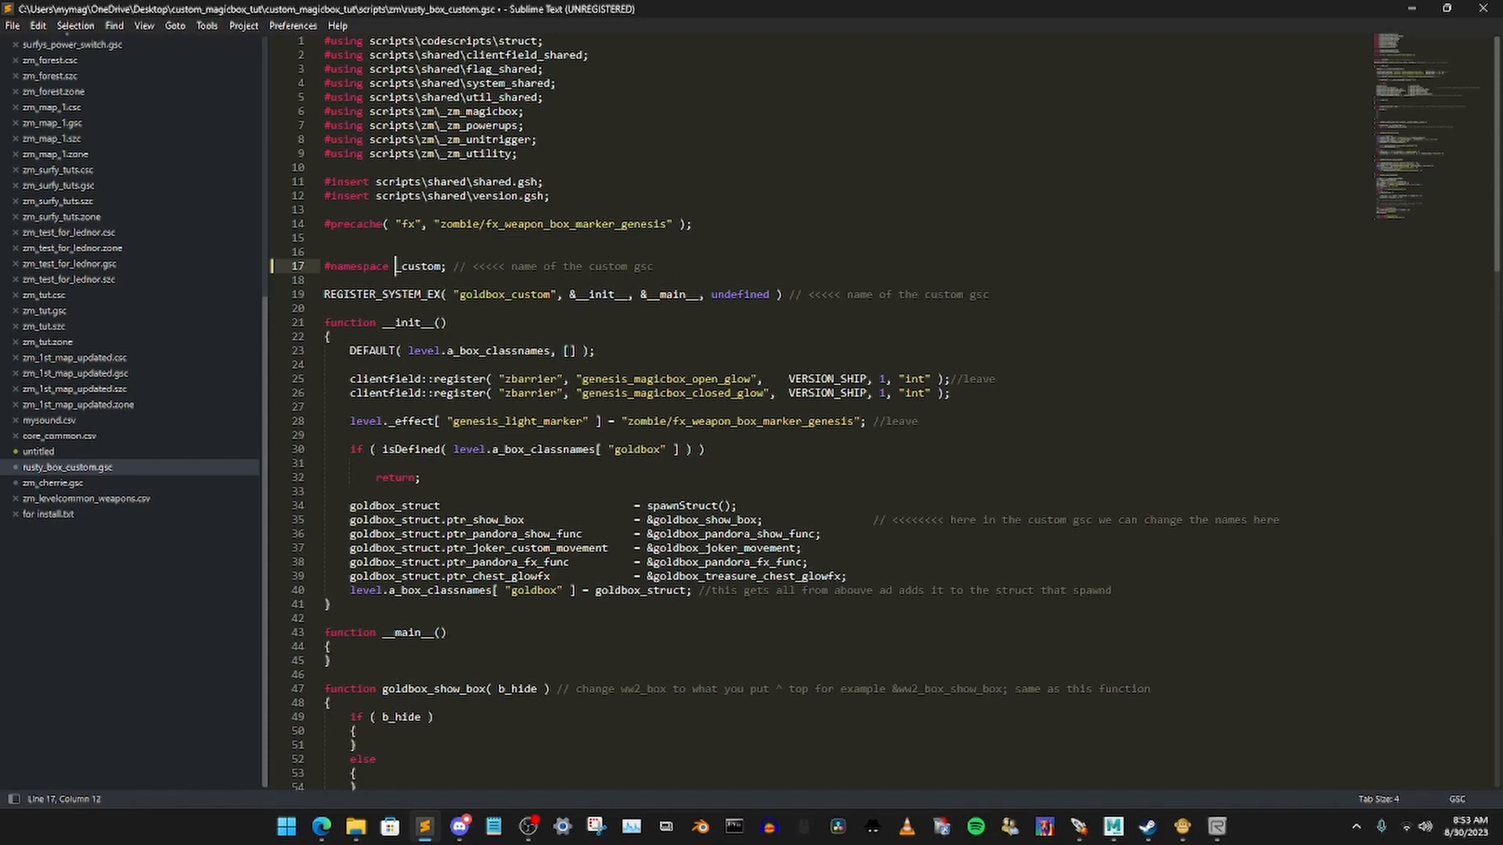
text(rusty_bo)
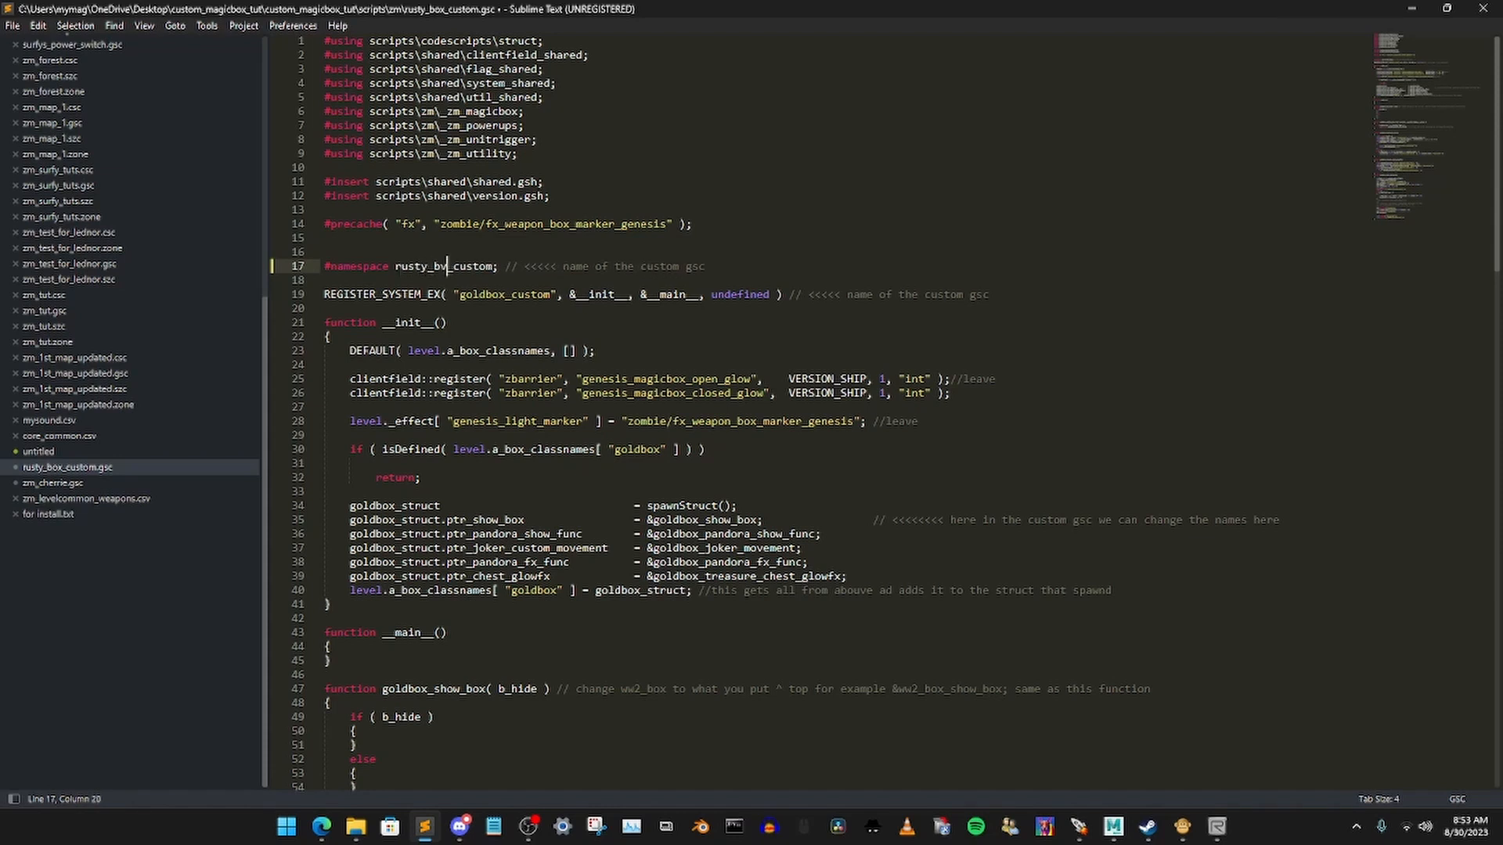
text(x)
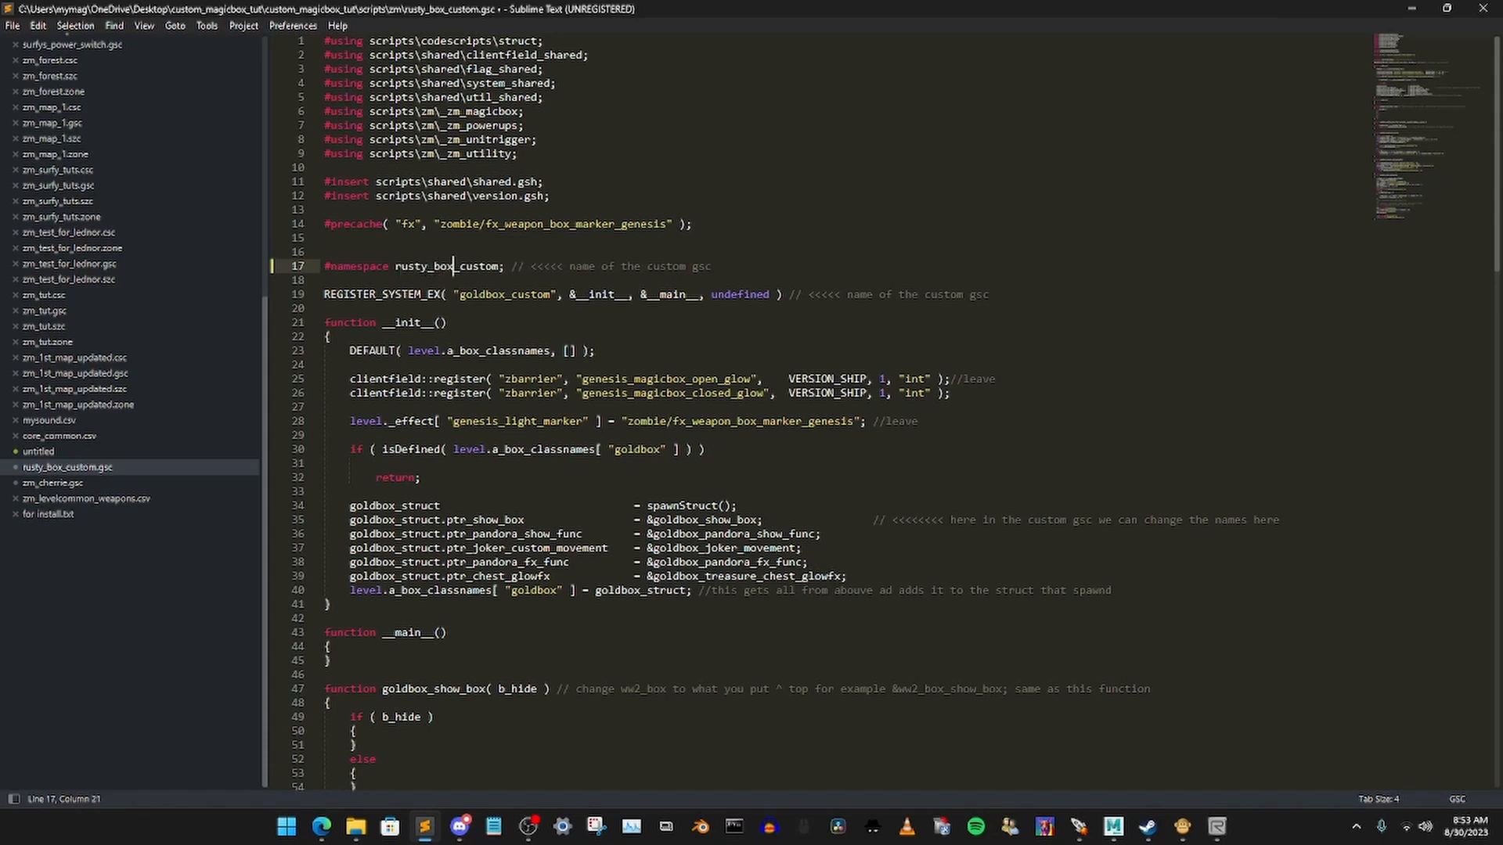
Step: Change the REGISTER_SYSTEM_EX name on line 19 to "rusty_box_custom"
click(505, 295)
key(BackSpace)
key(BackSpace)
key(BackSpace)
key(BackSpace)
key(BackSpace)
key(BackSpace)
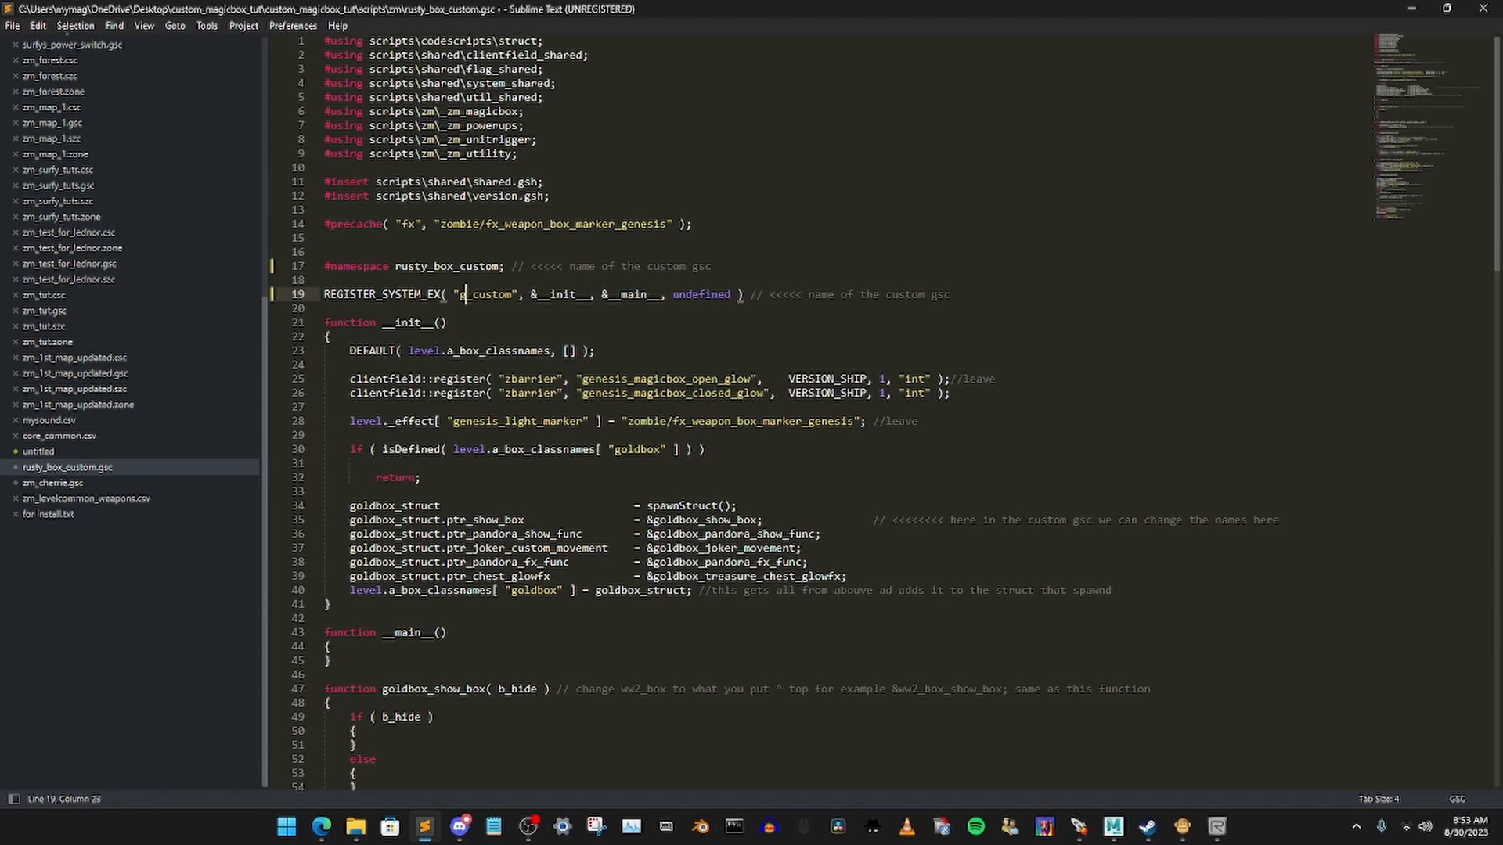
key(BackSpace)
text(rusty_b)
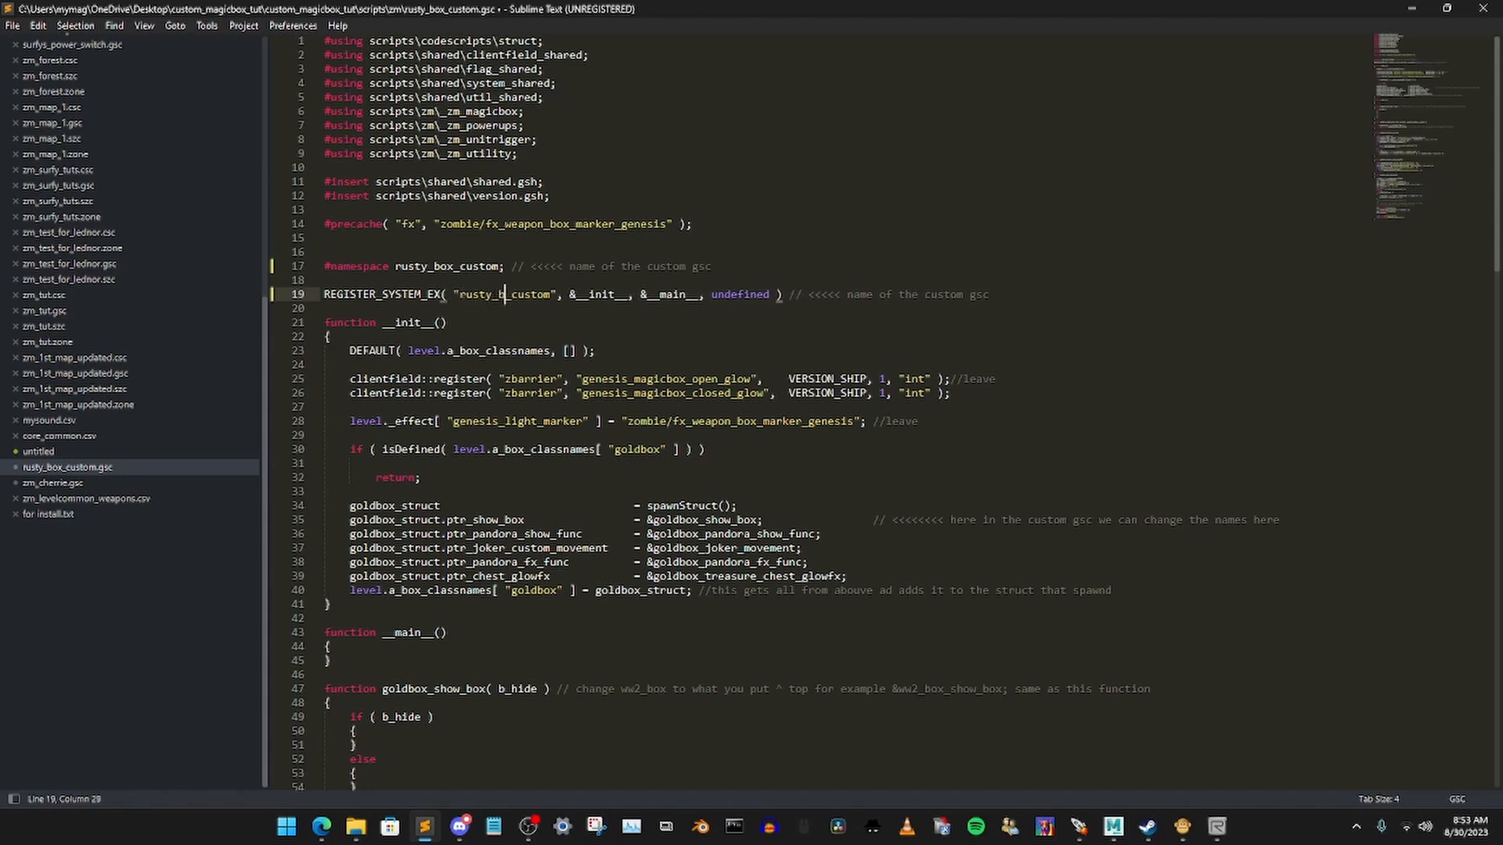
text(ox)
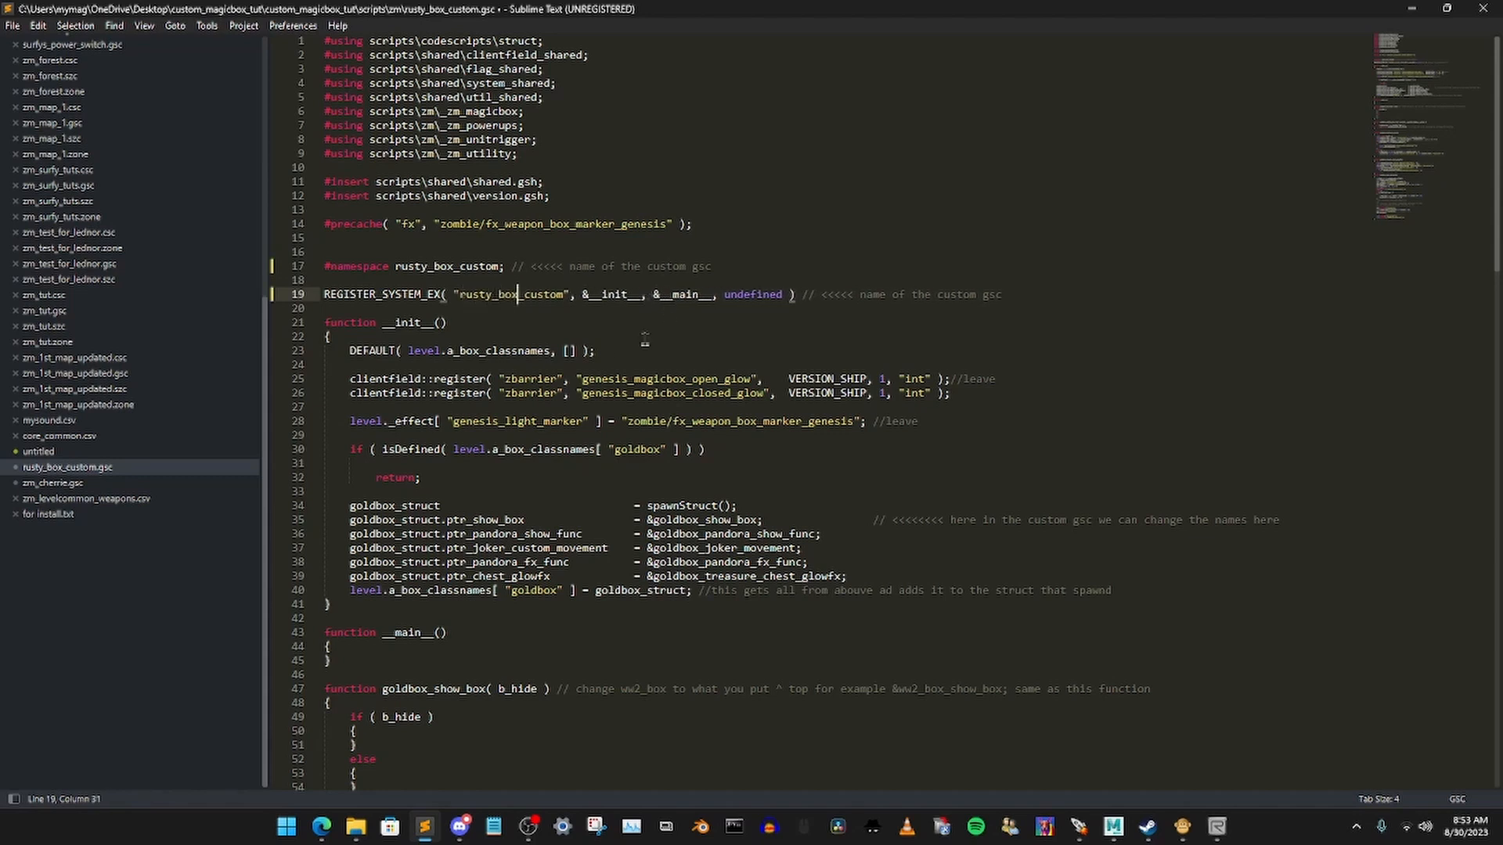
Step: Switch to Asset Property Editor and copy the name of the rusty_magicbox zbarrier asset without renaming it
scroll(644, 338, down, 1)
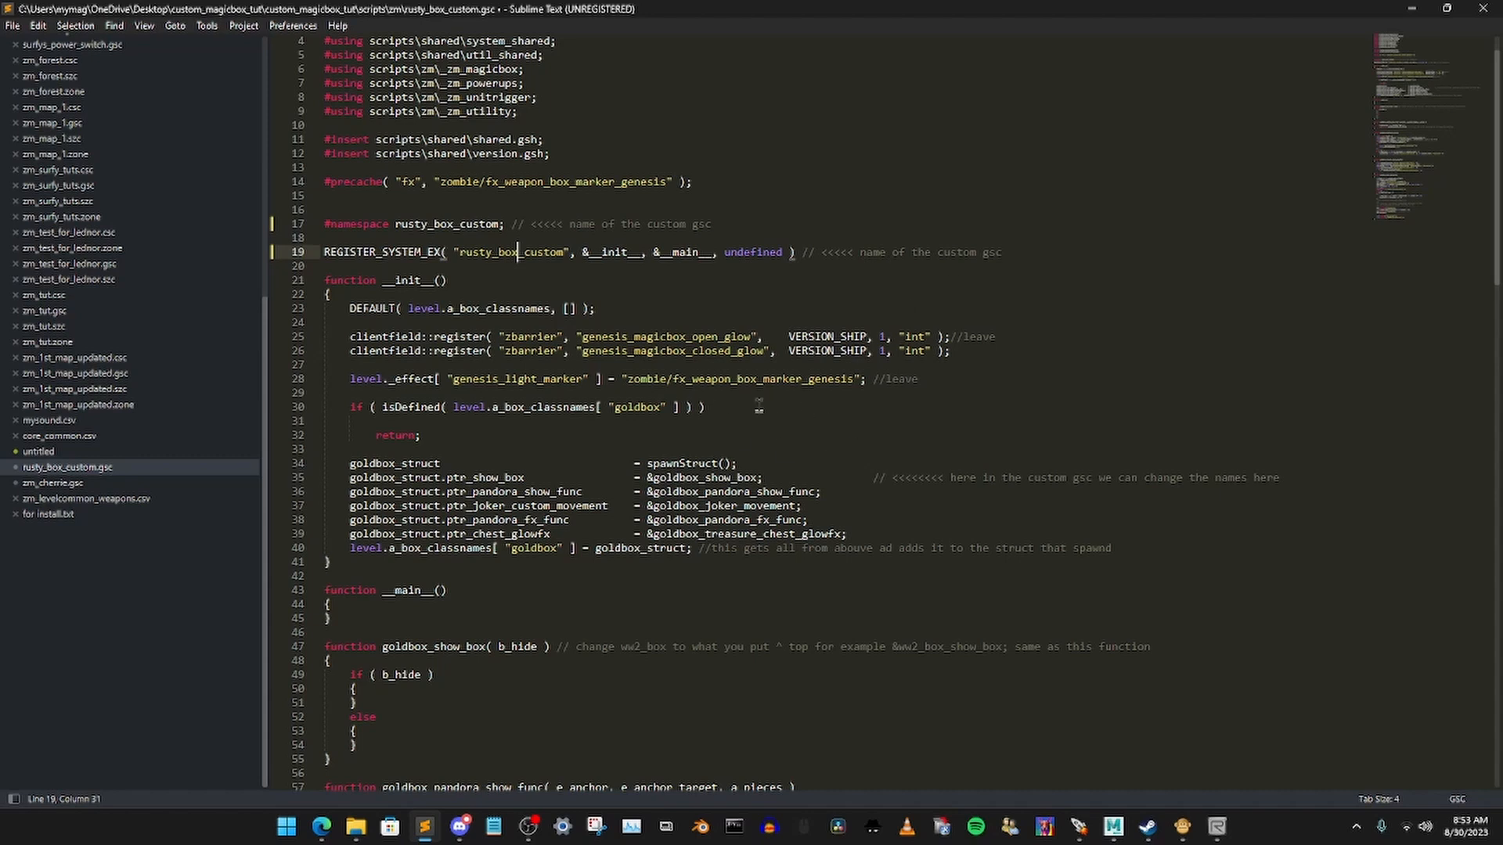
click(638, 407)
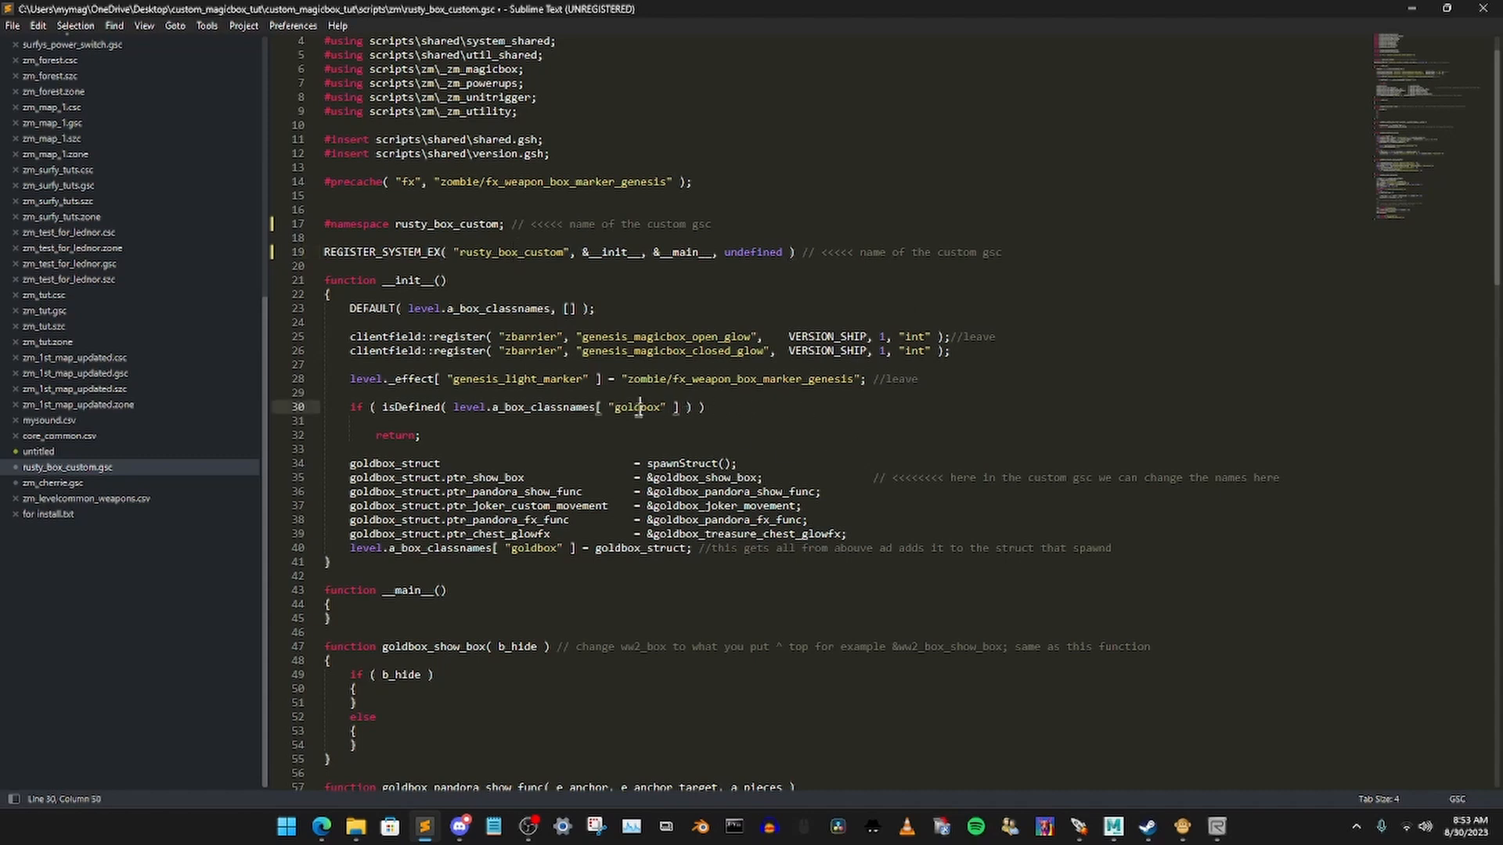
double_click(638, 407)
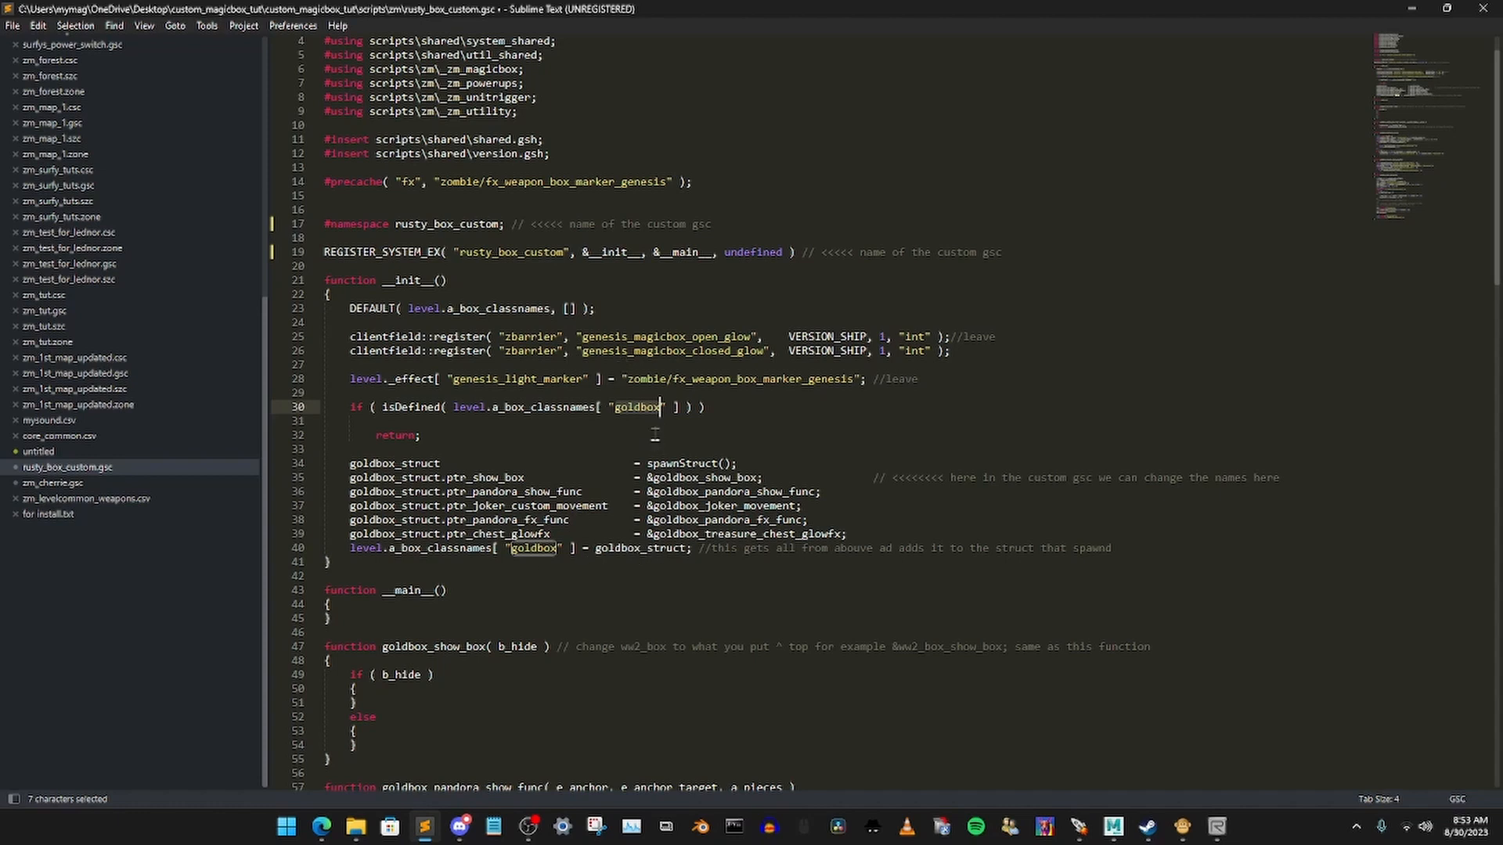
click(1184, 827)
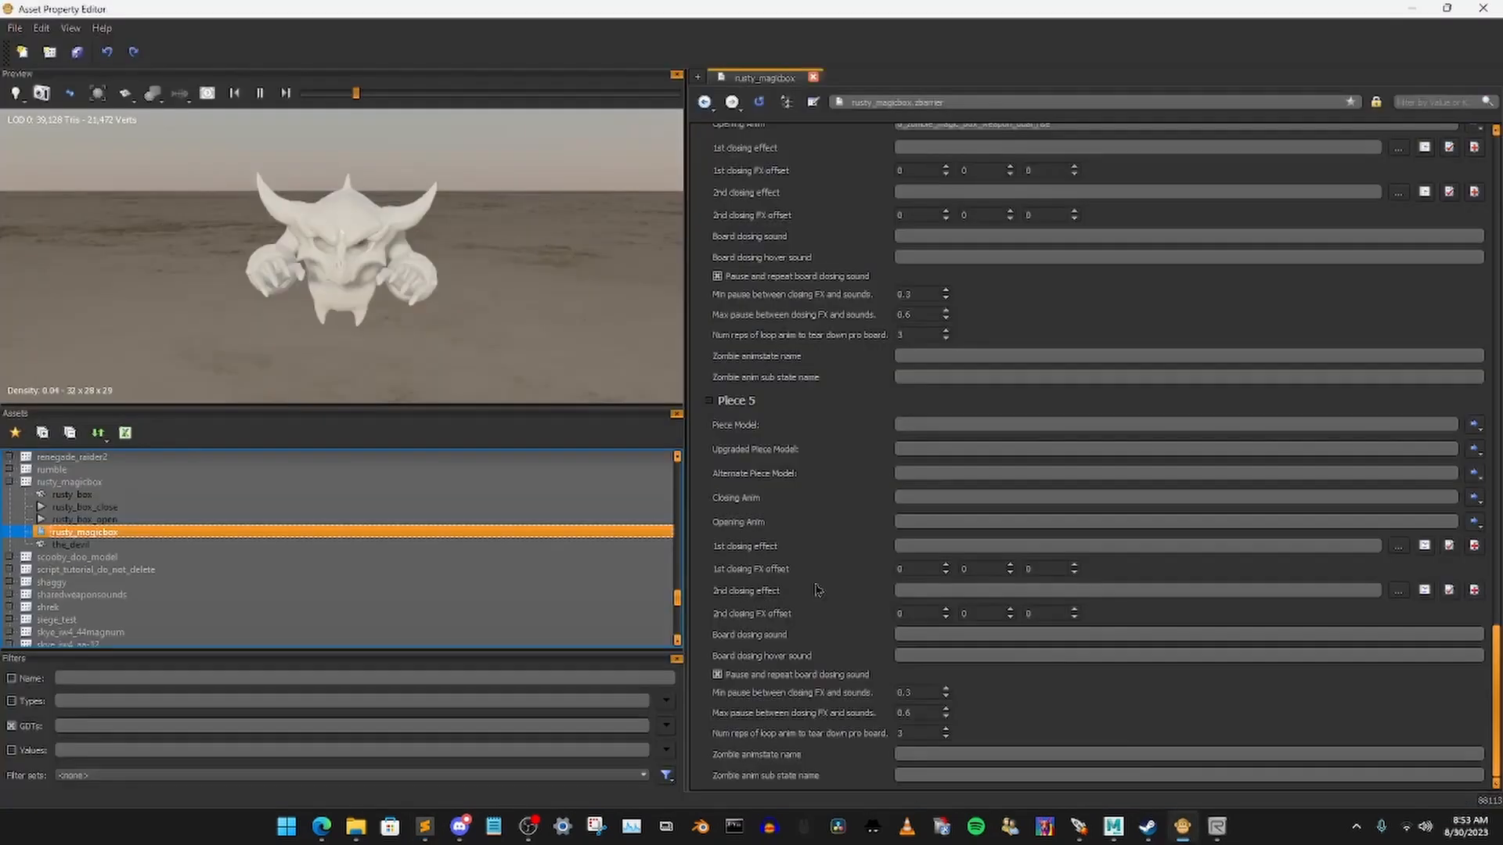
right_click(90, 537)
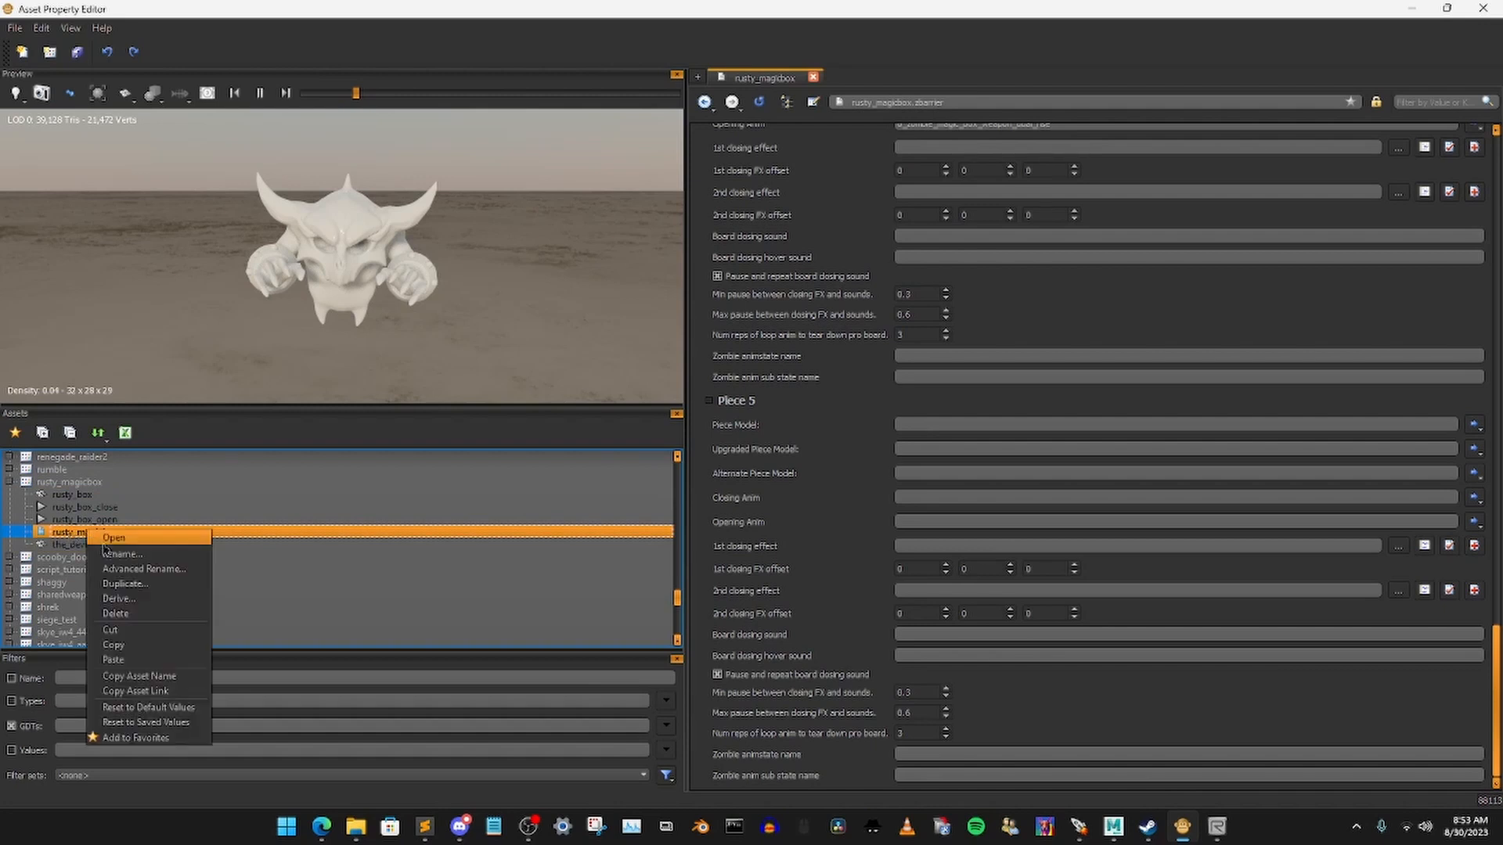
click(102, 551)
drag(764, 432, 669, 433)
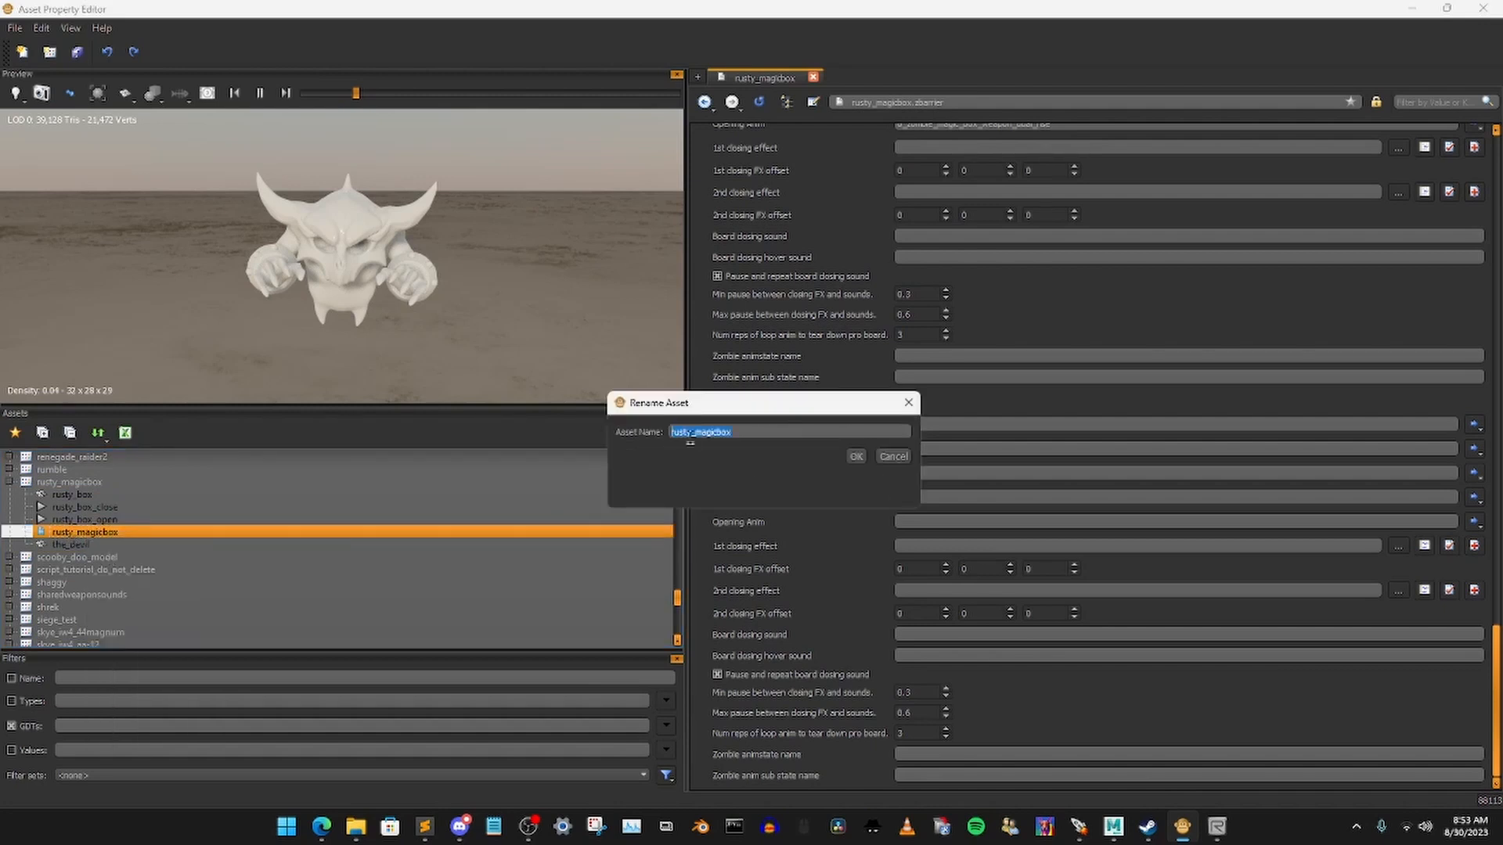
right_click(689, 438)
click(749, 491)
click(893, 456)
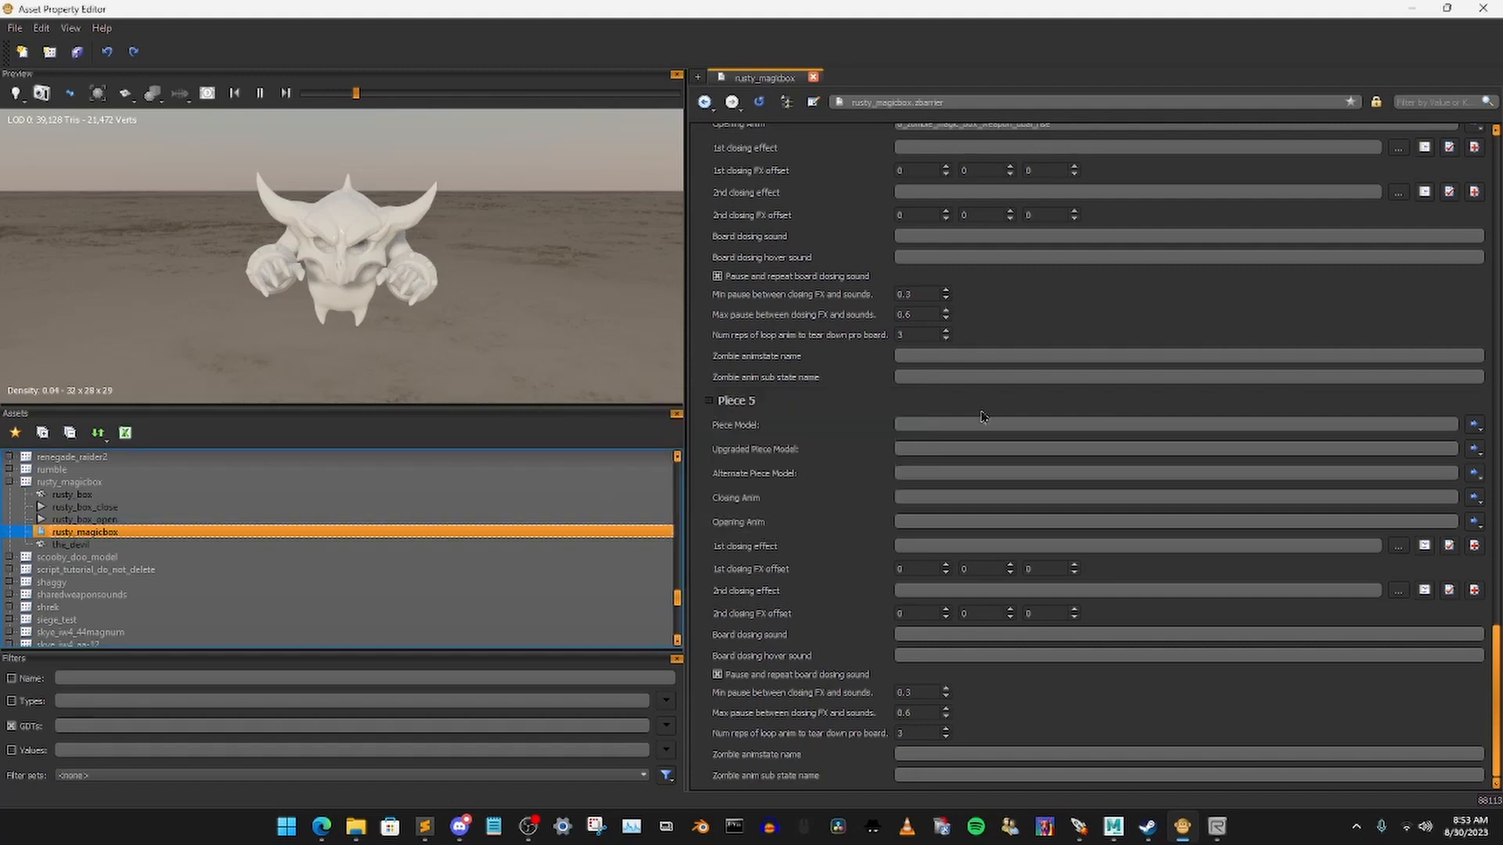
Step: Return to rusty_box_custom.gsc in Sublime Text, replace the "goldbox" class names on lines 30 and 40 with "rusty_magicbox", and save the file
key(alt+Tab)
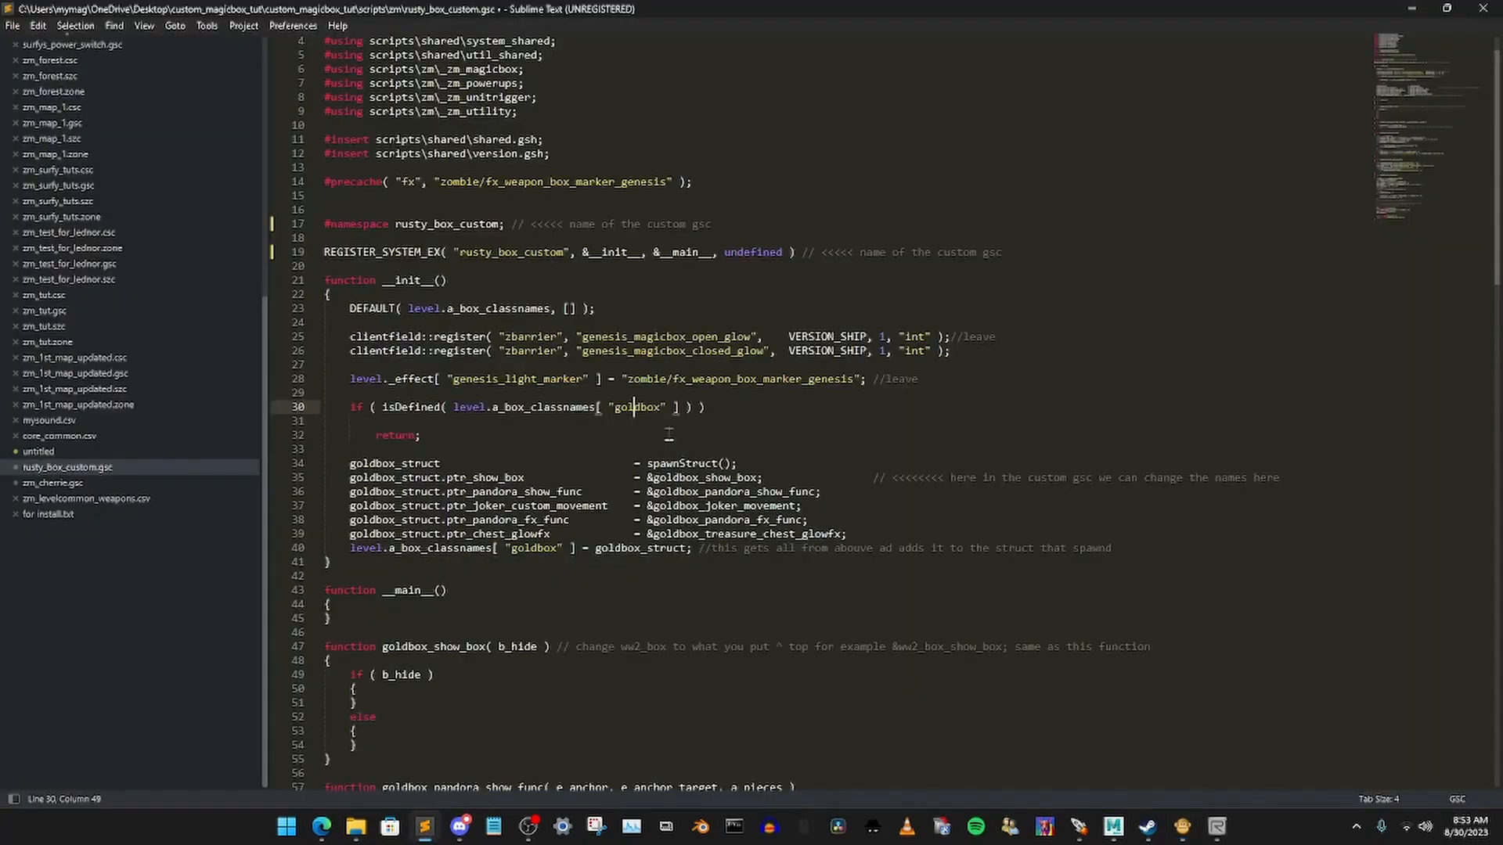
double_click(638, 408)
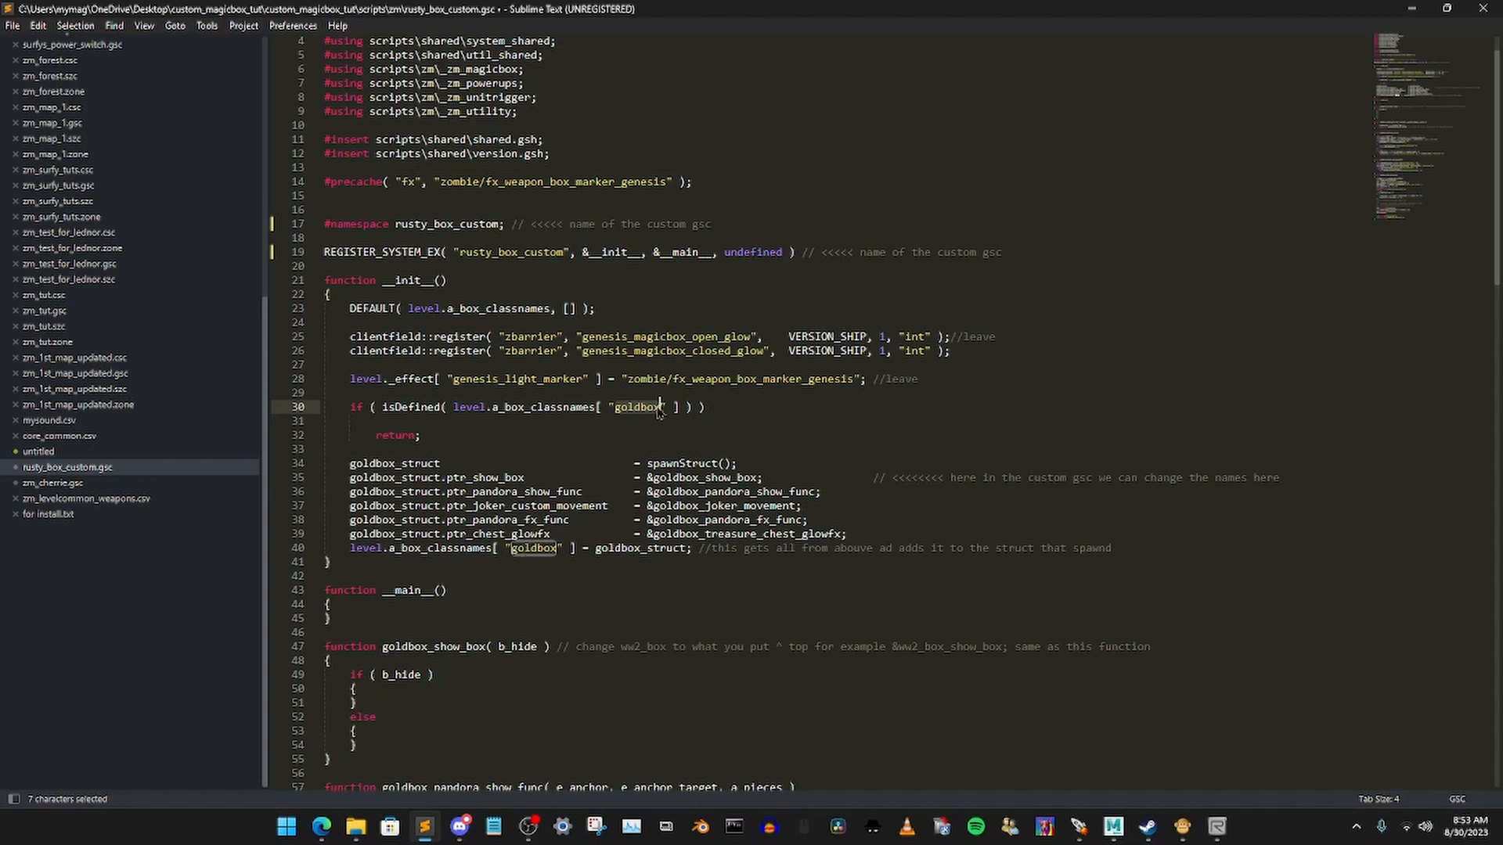
key(ctrl+v)
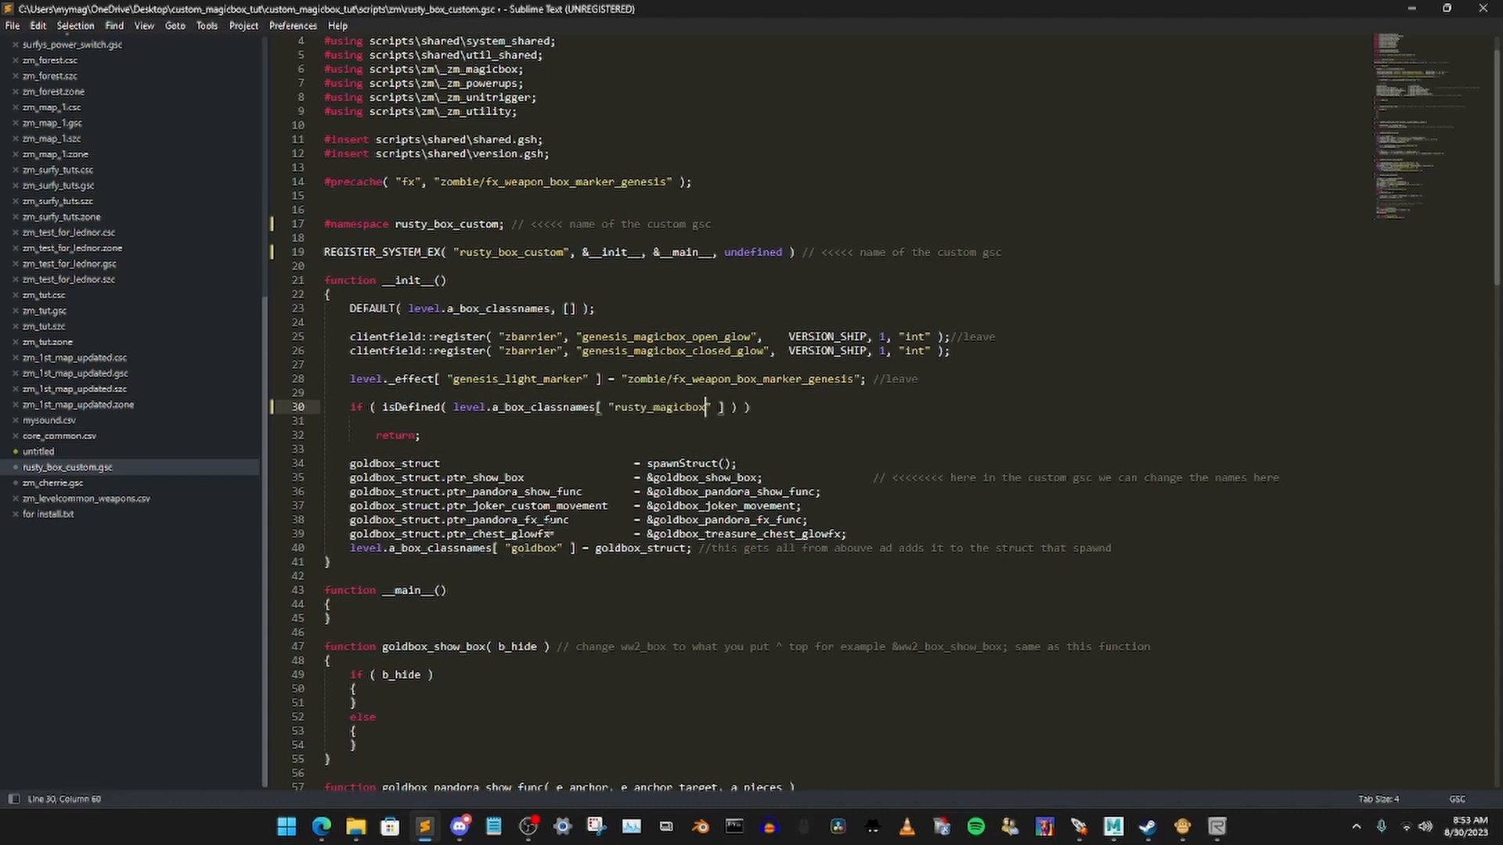
double_click(538, 549)
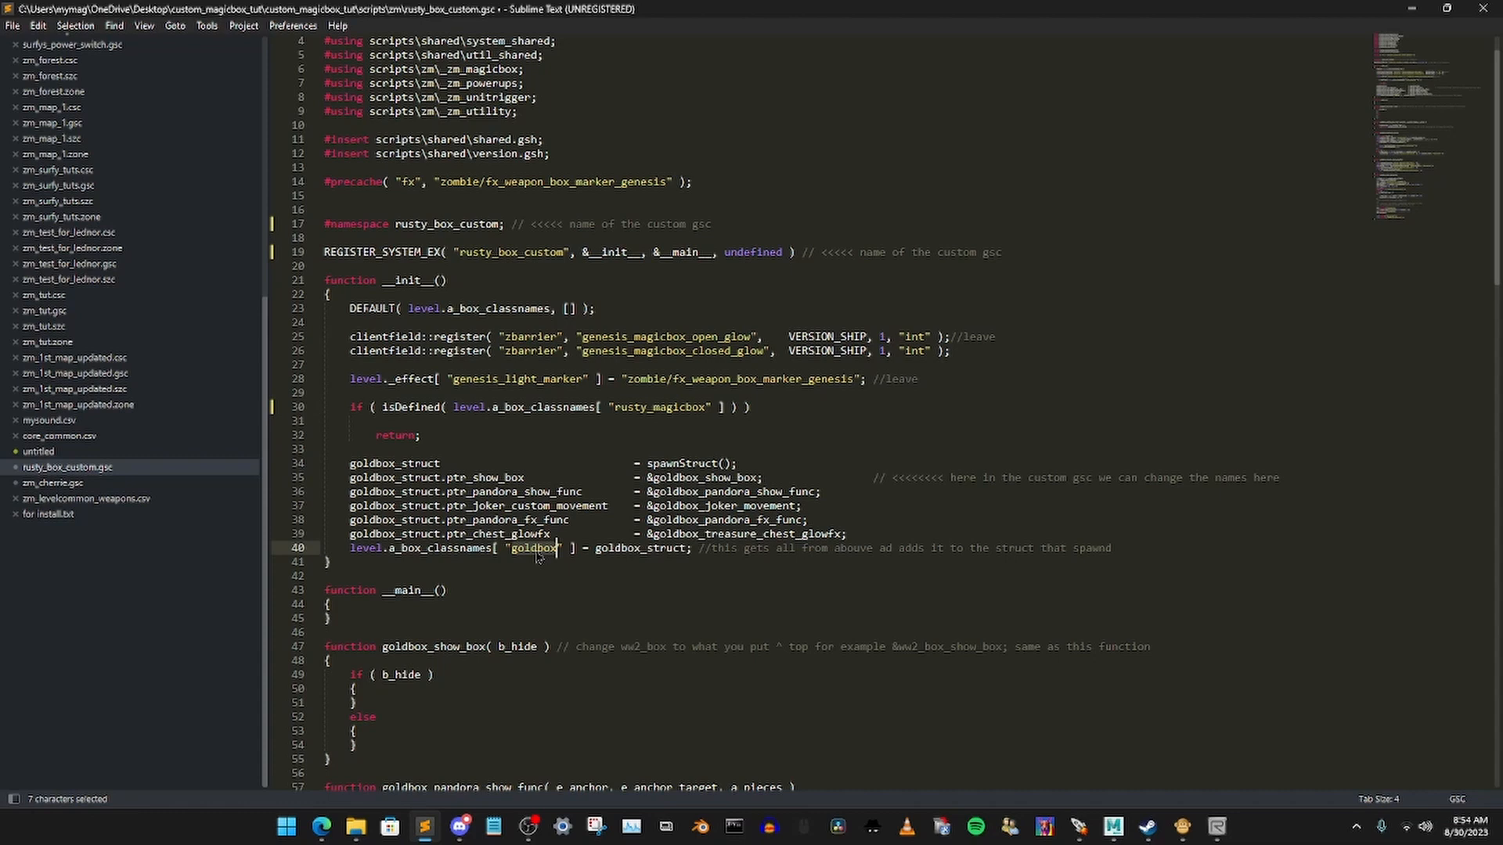
key(ctrl+v)
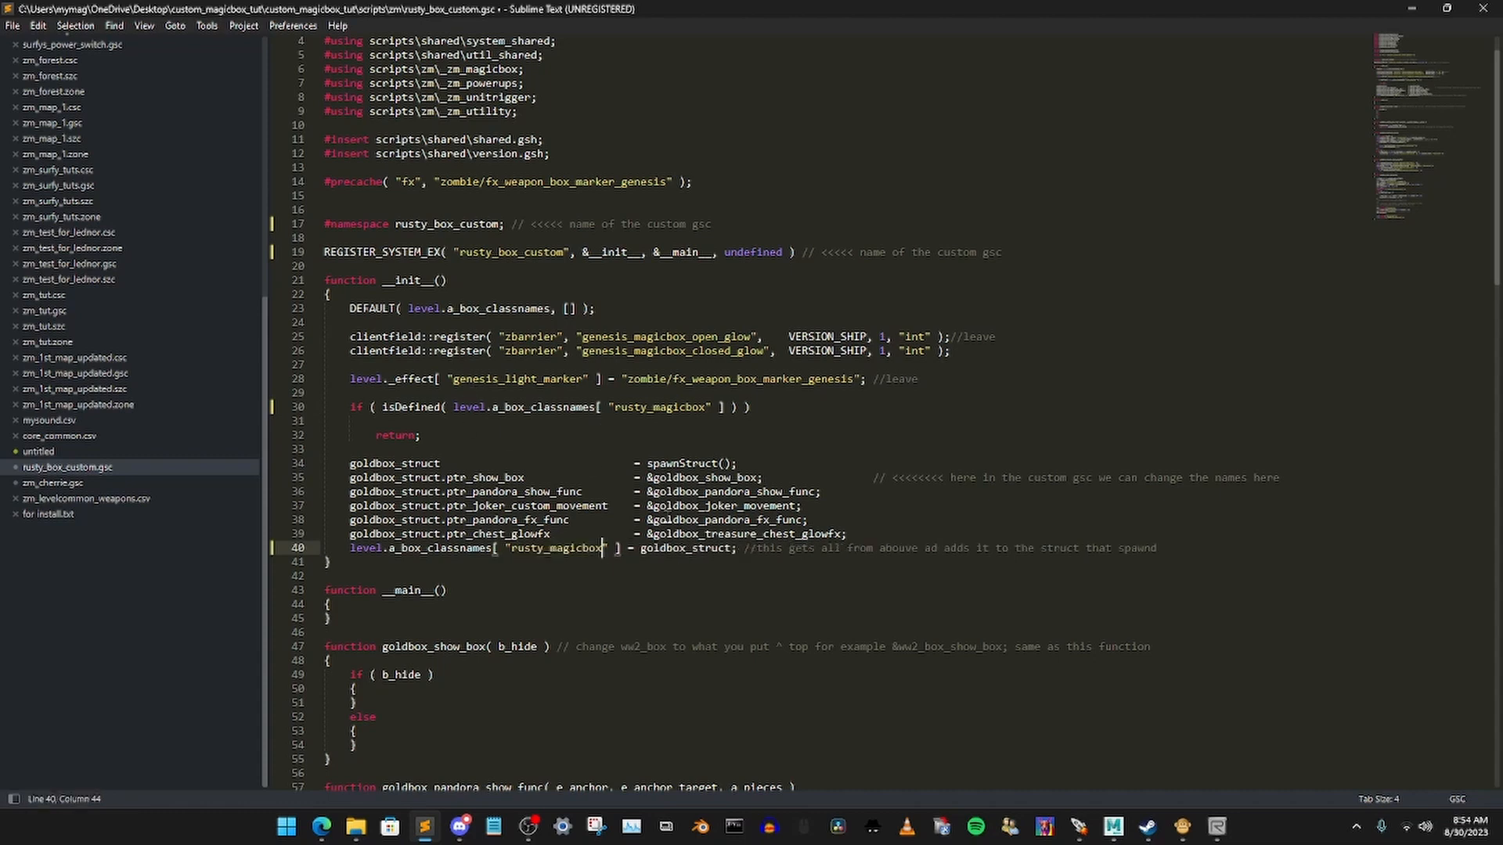
key(ctrl+s)
Step: Rename the spawnStruct() variable on line 34 to rusty_magicbox_struct
click(396, 465)
key(BackSpace)
key(BackSpace)
key(BackSpace)
key(BackSpace)
key(BackSpace)
key(BackSpace)
key(BackSpace)
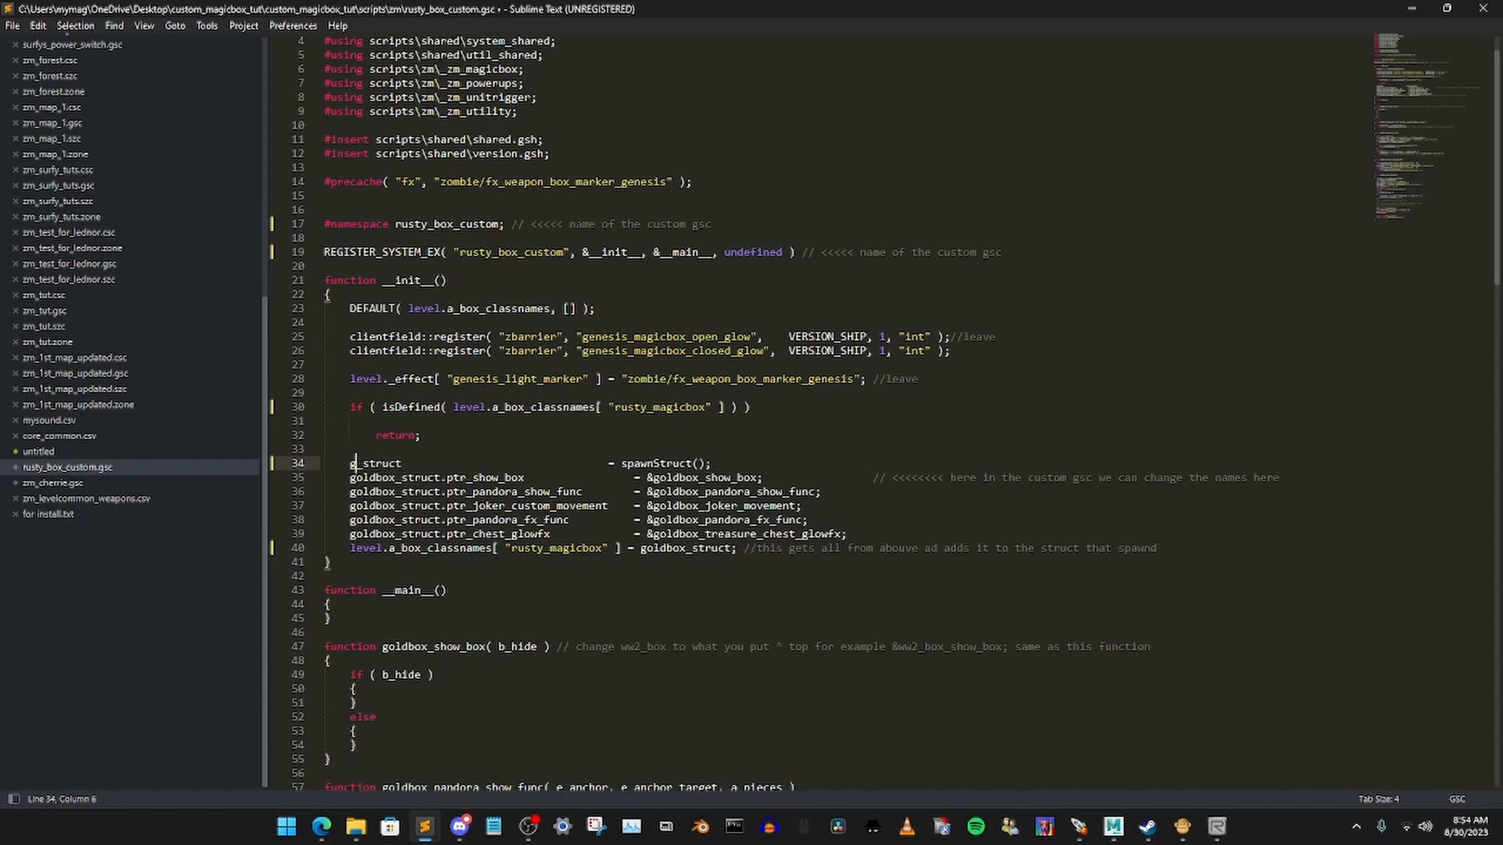
text(rusty_magicbo)
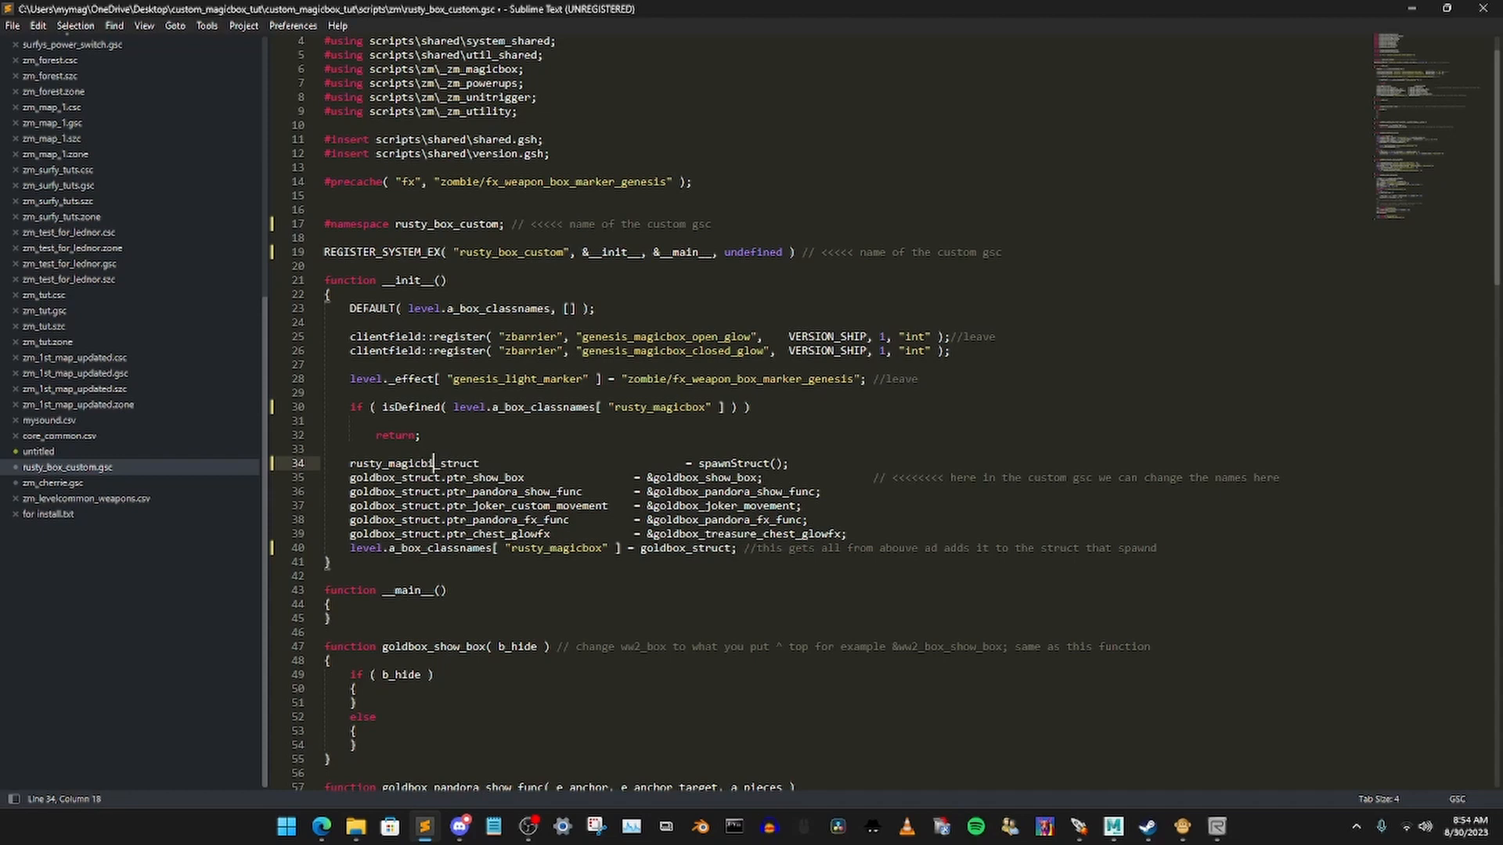
key(BackSpace)
key(BackSpace)
key(BackSpace)
key(BackSpace)
key(BackSpace)
key(BackSpace)
key(BackSpace)
key(BackSpace)
key(BackSpace)
key(BackSpace)
key(BackSpace)
key(BackSpace)
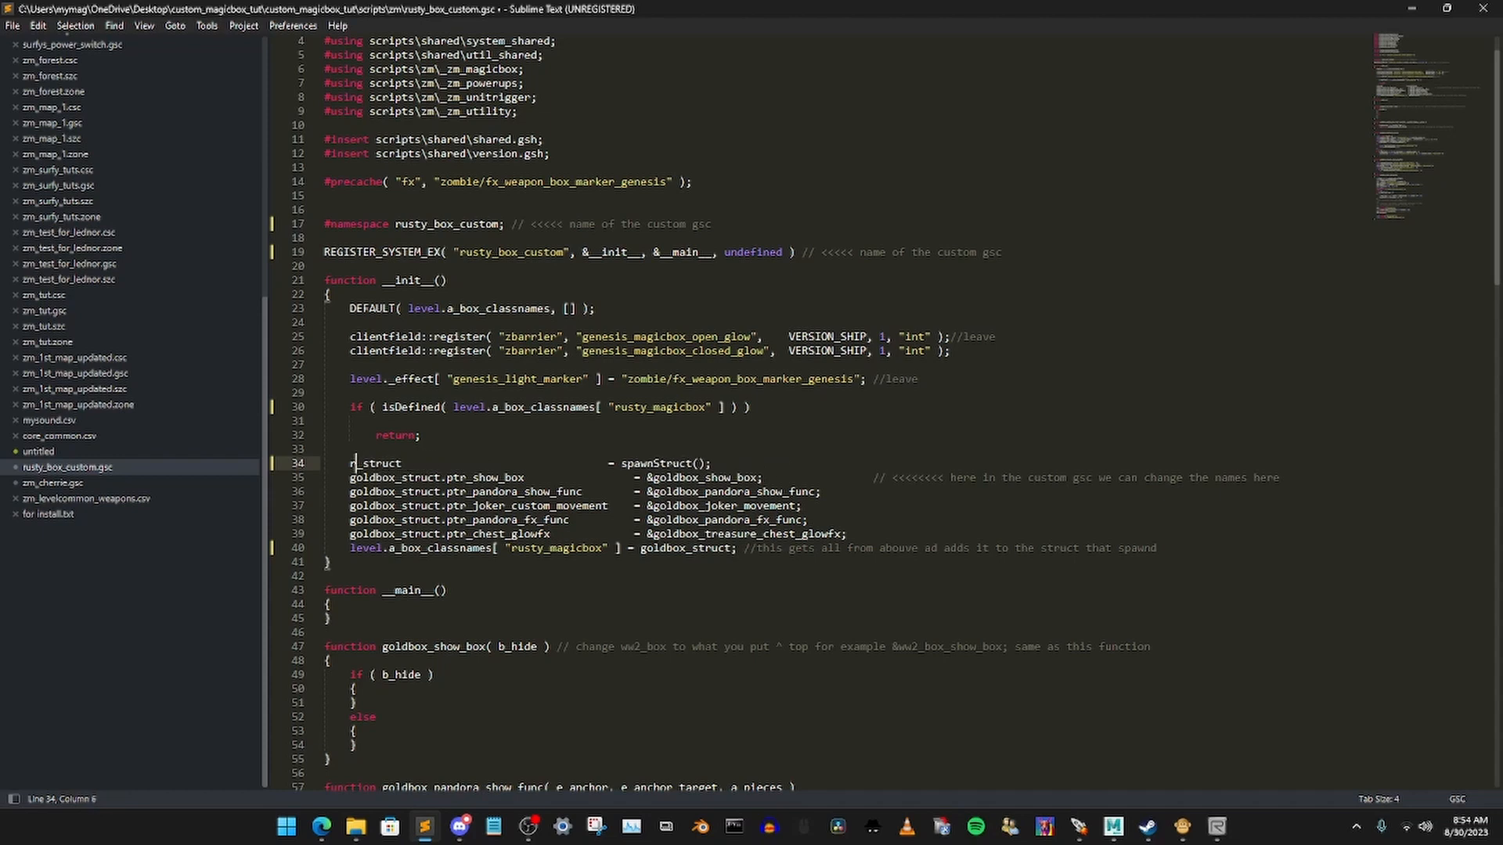
text(usty_magicbox)
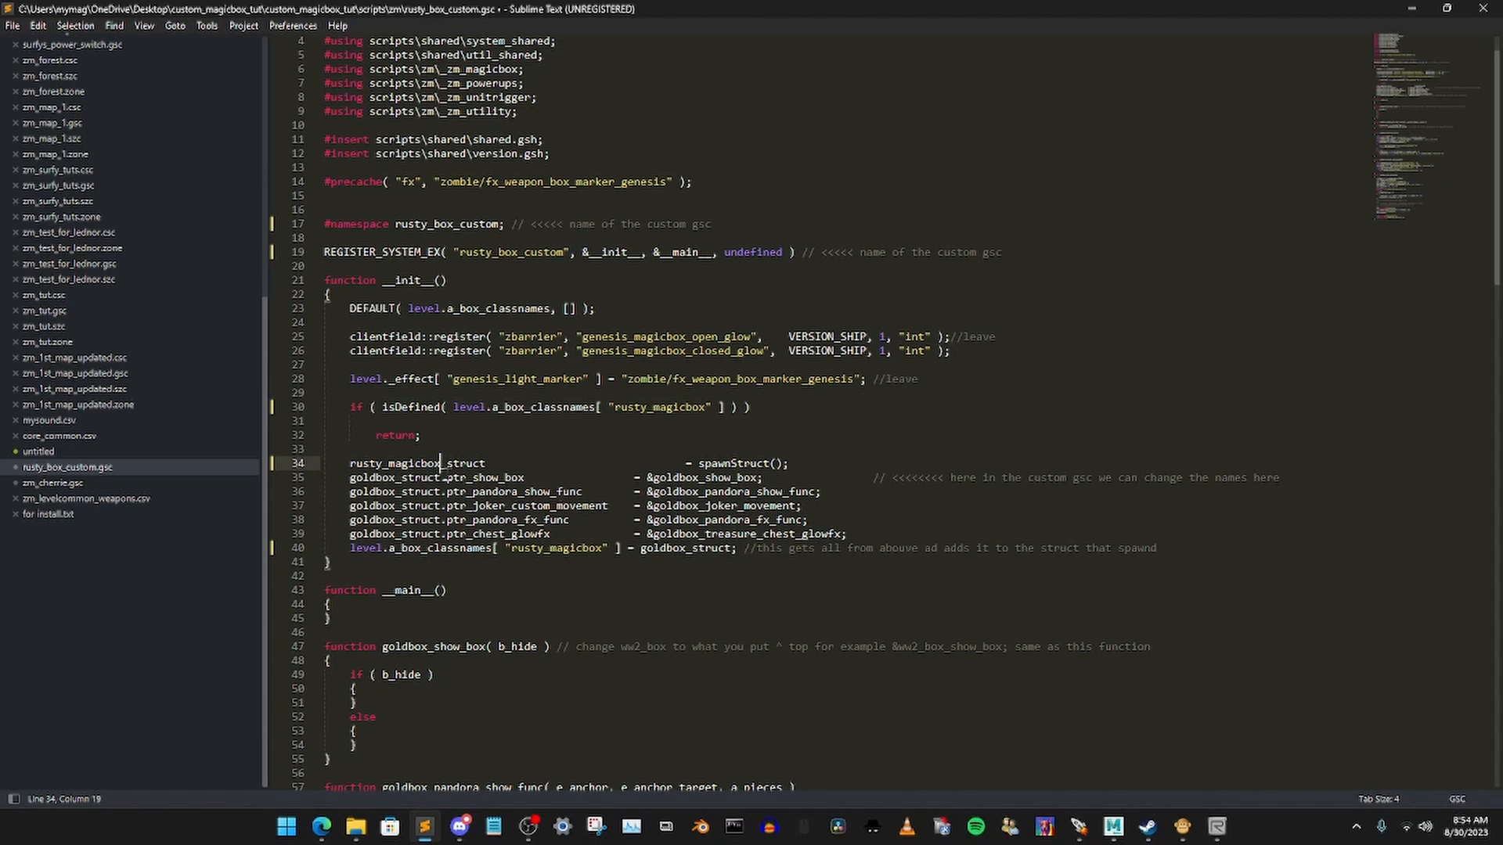
Step: Rename the struct before .ptr_show_box on line 35 to rusty_magicbox_struct
double_click(671, 479)
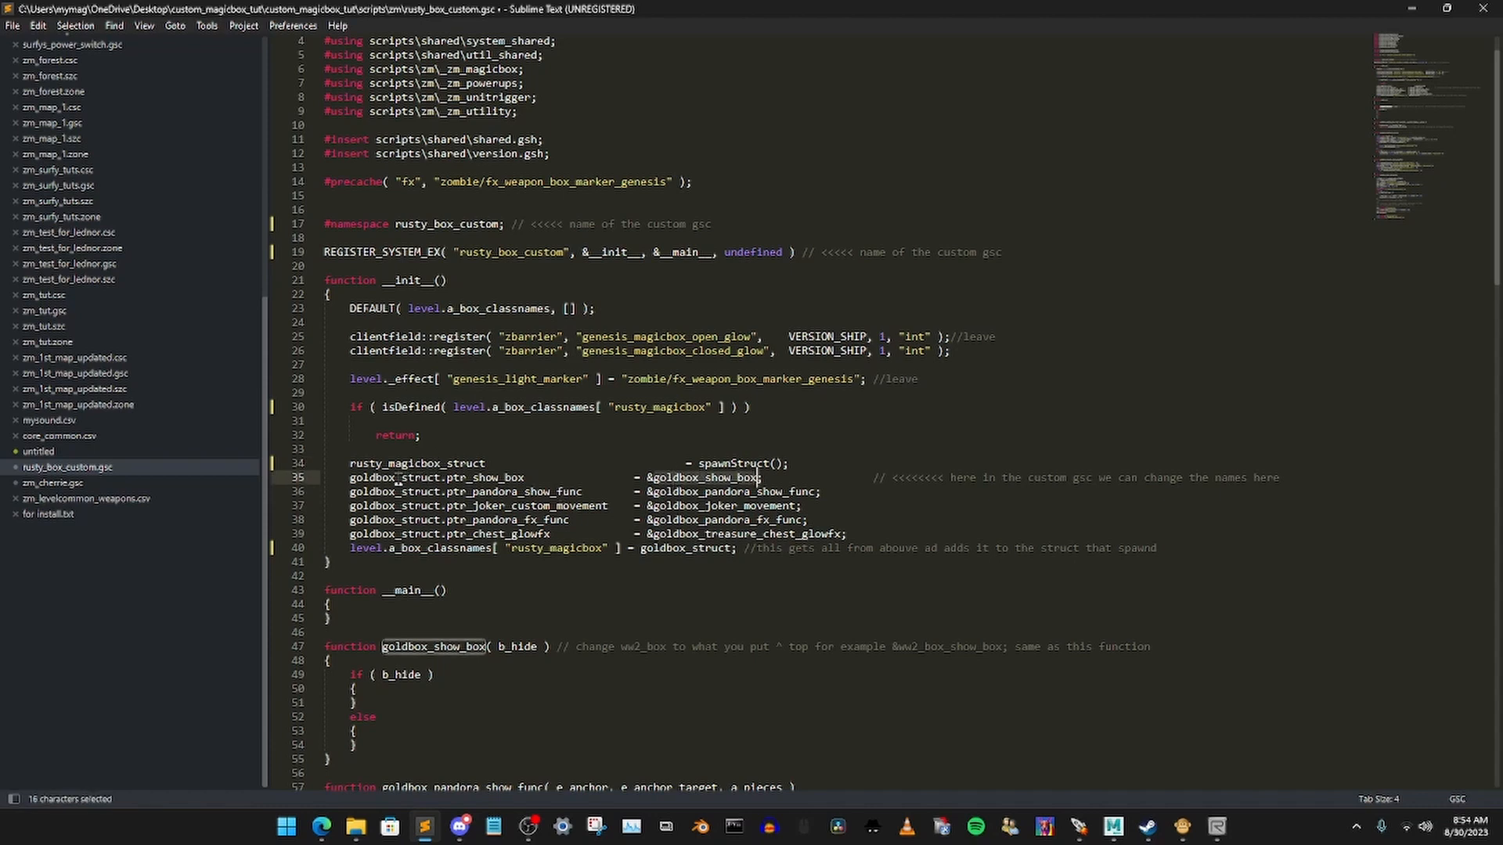
click(396, 478)
key(BackSpace)
key(BackSpace)
key(BackSpace)
key(BackSpace)
key(BackSpace)
key(BackSpace)
key(BackSpace)
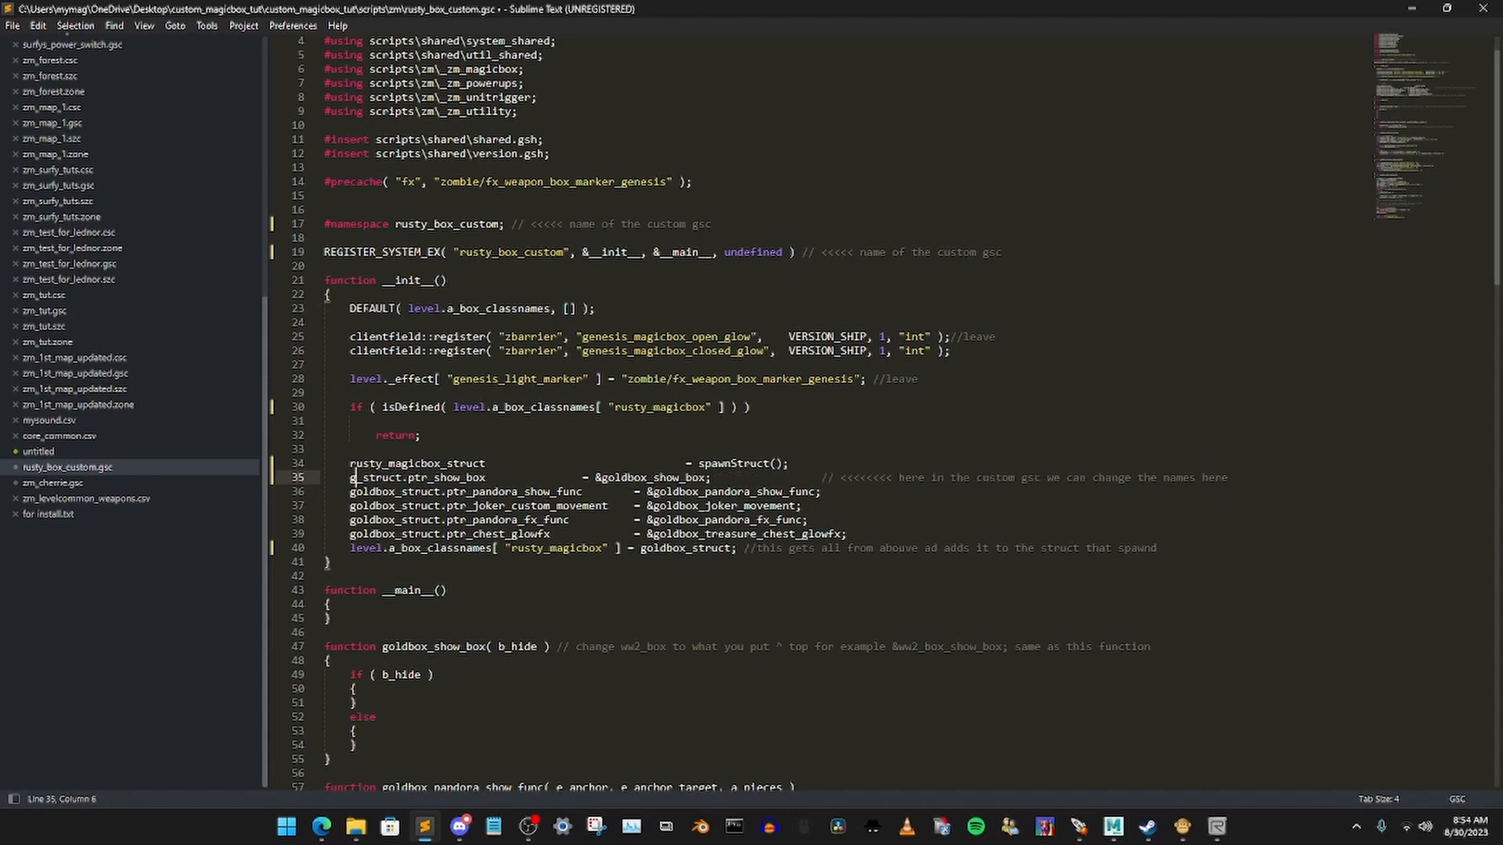
key(ctrl+v)
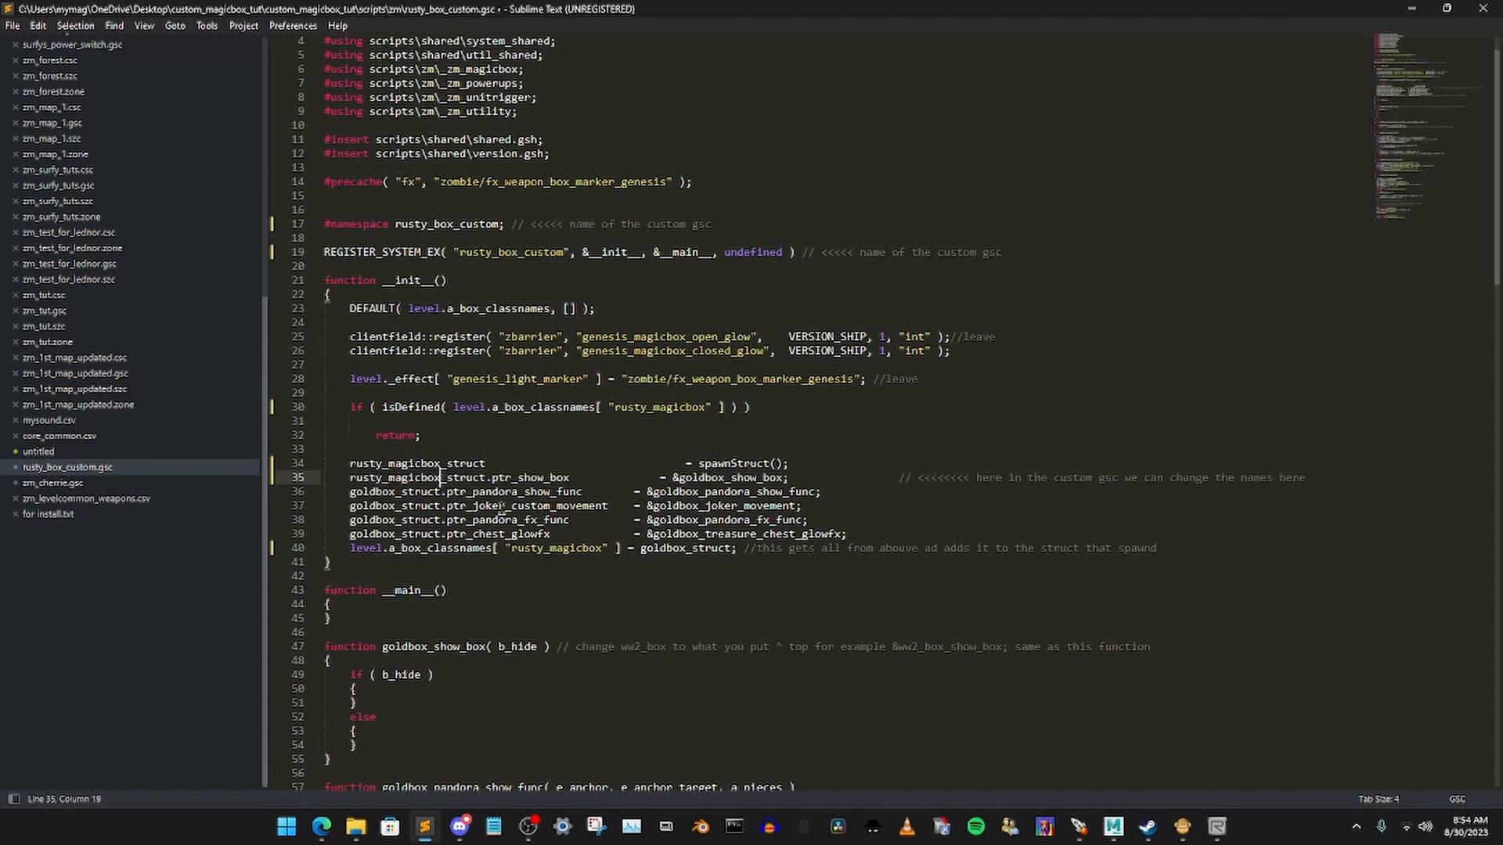
Step: Rename the struct before .ptr_pandora_show_func on line 36 to rusty_magicbox_struct
click(396, 491)
key(BackSpace)
key(BackSpace)
key(BackSpace)
key(BackSpace)
key(BackSpace)
key(BackSpace)
key(BackSpace)
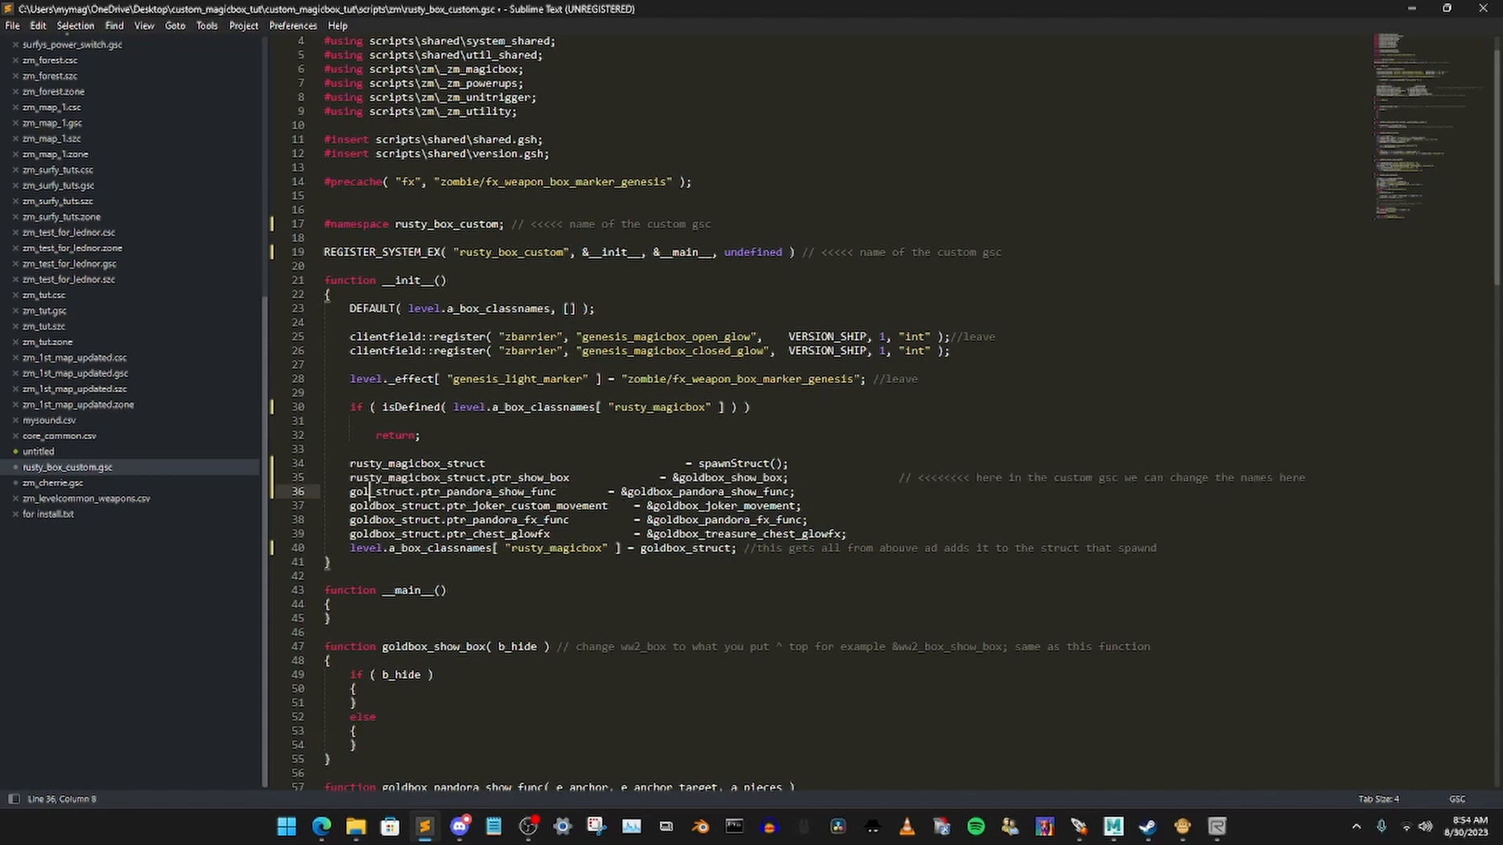
key(ctrl+v)
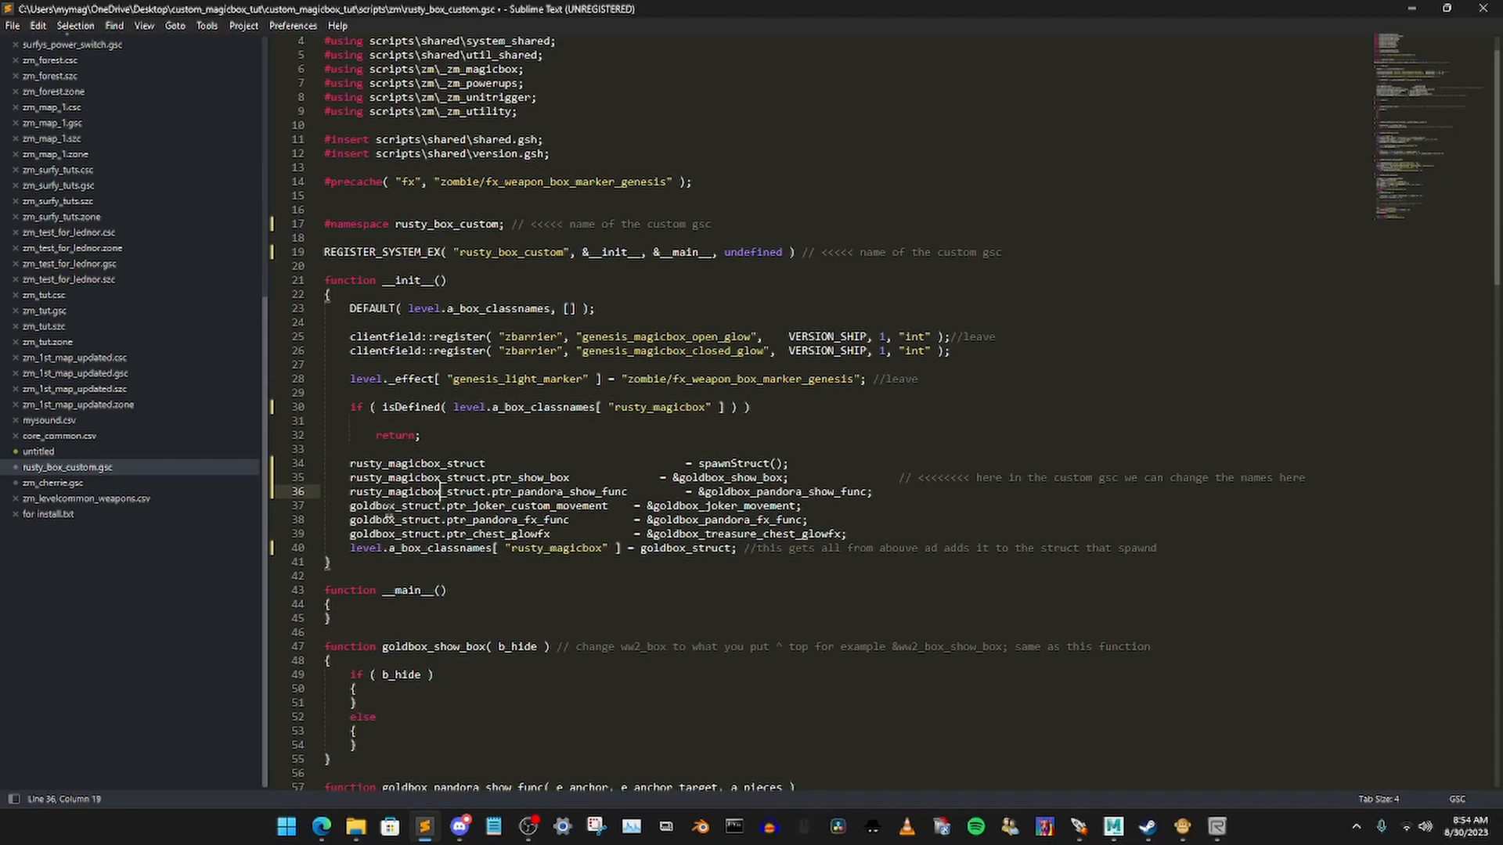
Step: Rename the struct before .ptr_joker_custom_movement on line 37 to rusty_magicbox_struct
click(397, 505)
key(BackSpace)
key(BackSpace)
key(BackSpace)
key(BackSpace)
key(BackSpace)
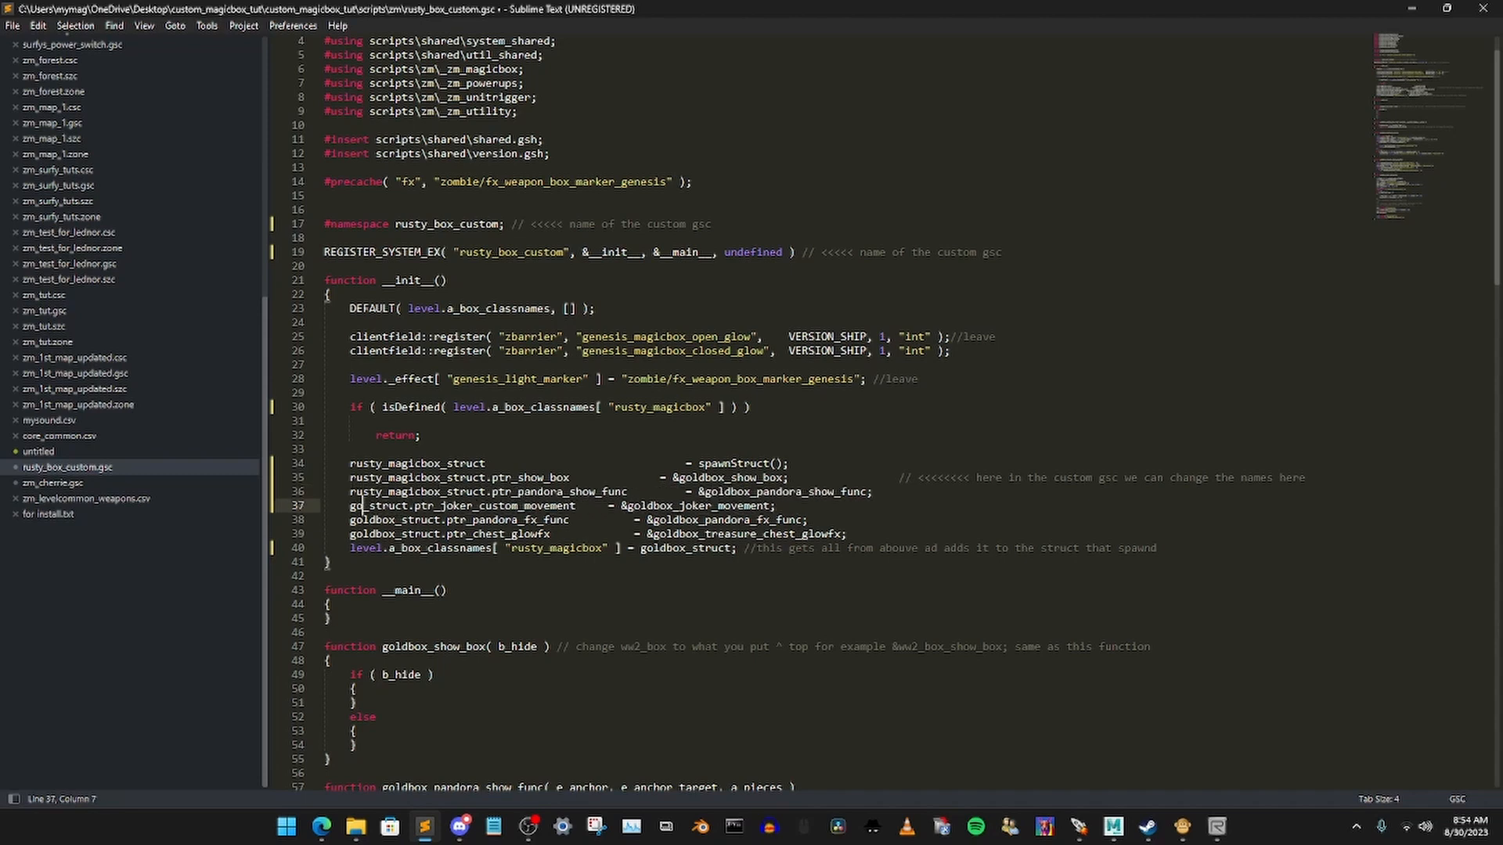
key(BackSpace)
key(BackSpace)
key(ctrl+v)
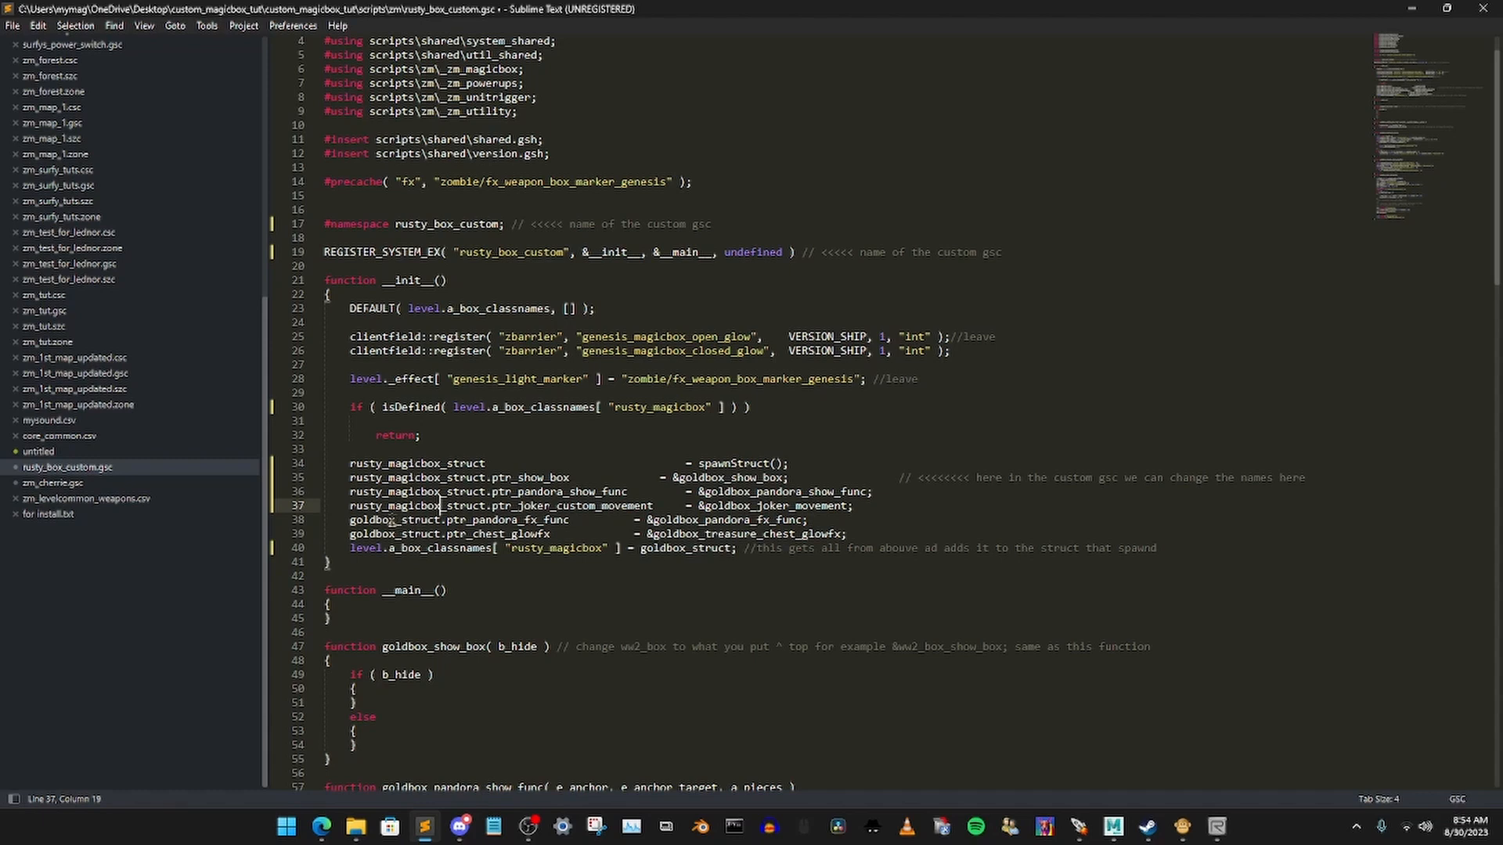
Step: Rename the struct before .ptr_pandora_fx_func on line 38 to rusty_magicbox_struct
click(392, 521)
key(BackSpace)
key(BackSpace)
key(BackSpace)
key(BackSpace)
key(BackSpace)
key(BackSpace)
key(BackSpace)
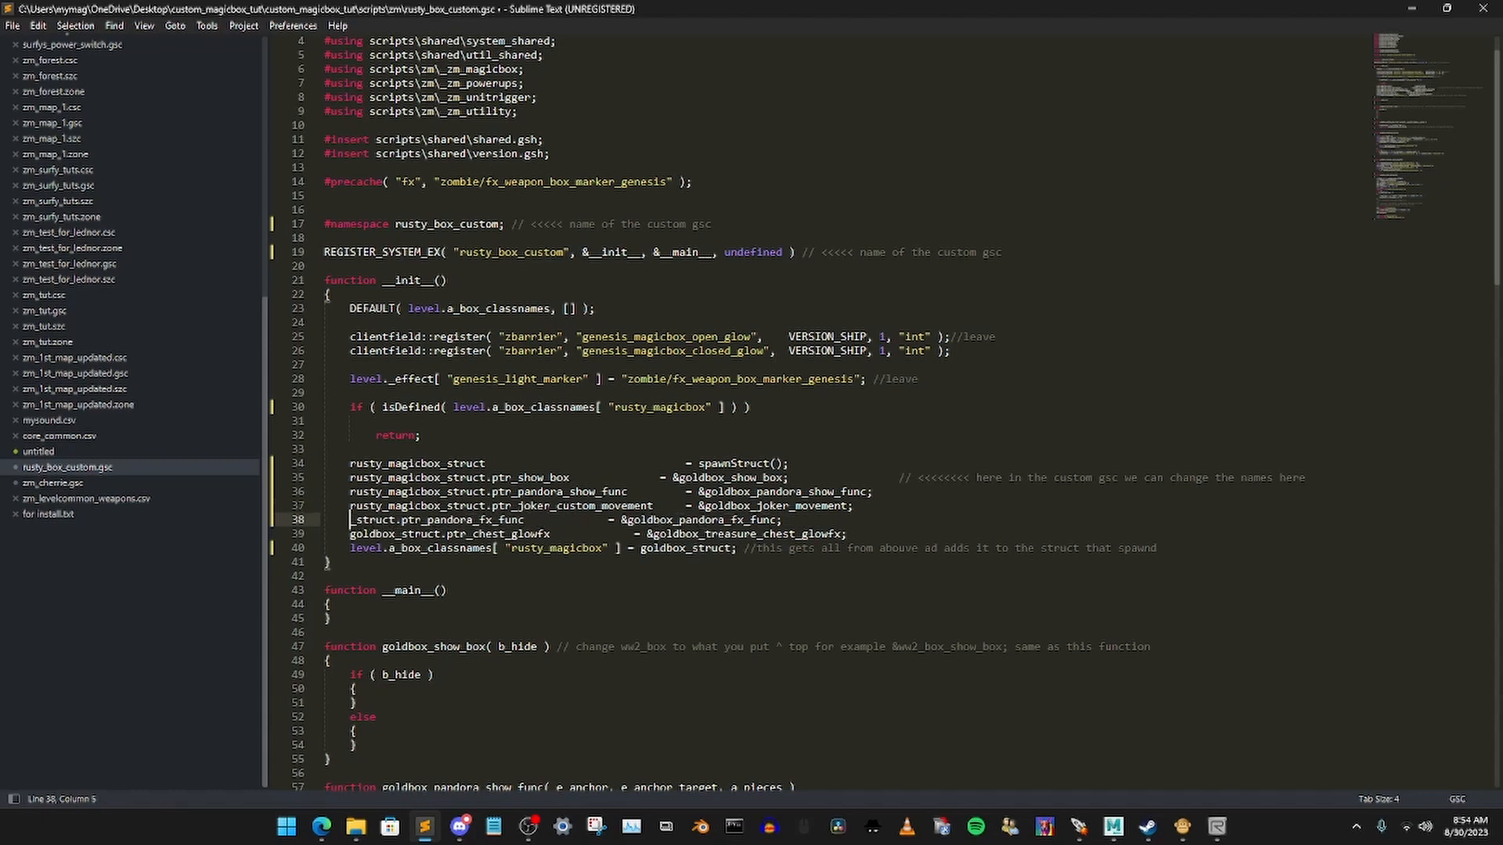
key(ctrl+v)
Step: Rename the struct before .ptr_chest_glowfx on line 39 to rusty_magicbox_struct
click(440, 535)
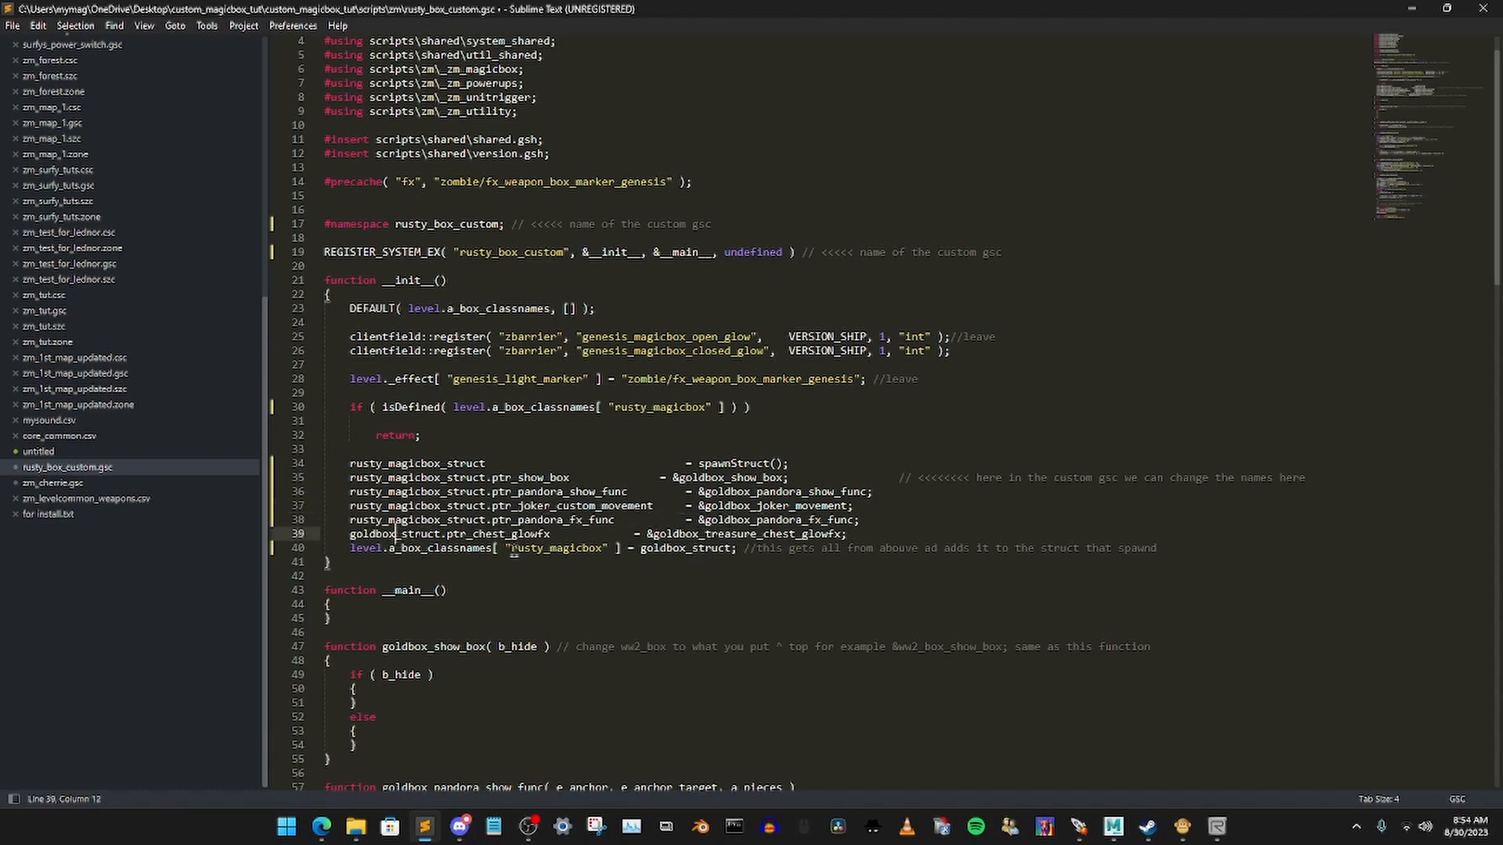
key(BackSpace)
key(BackSpace)
key(BackSpace)
key(BackSpace)
key(BackSpace)
key(BackSpace)
key(BackSpace)
key(ctrl+v)
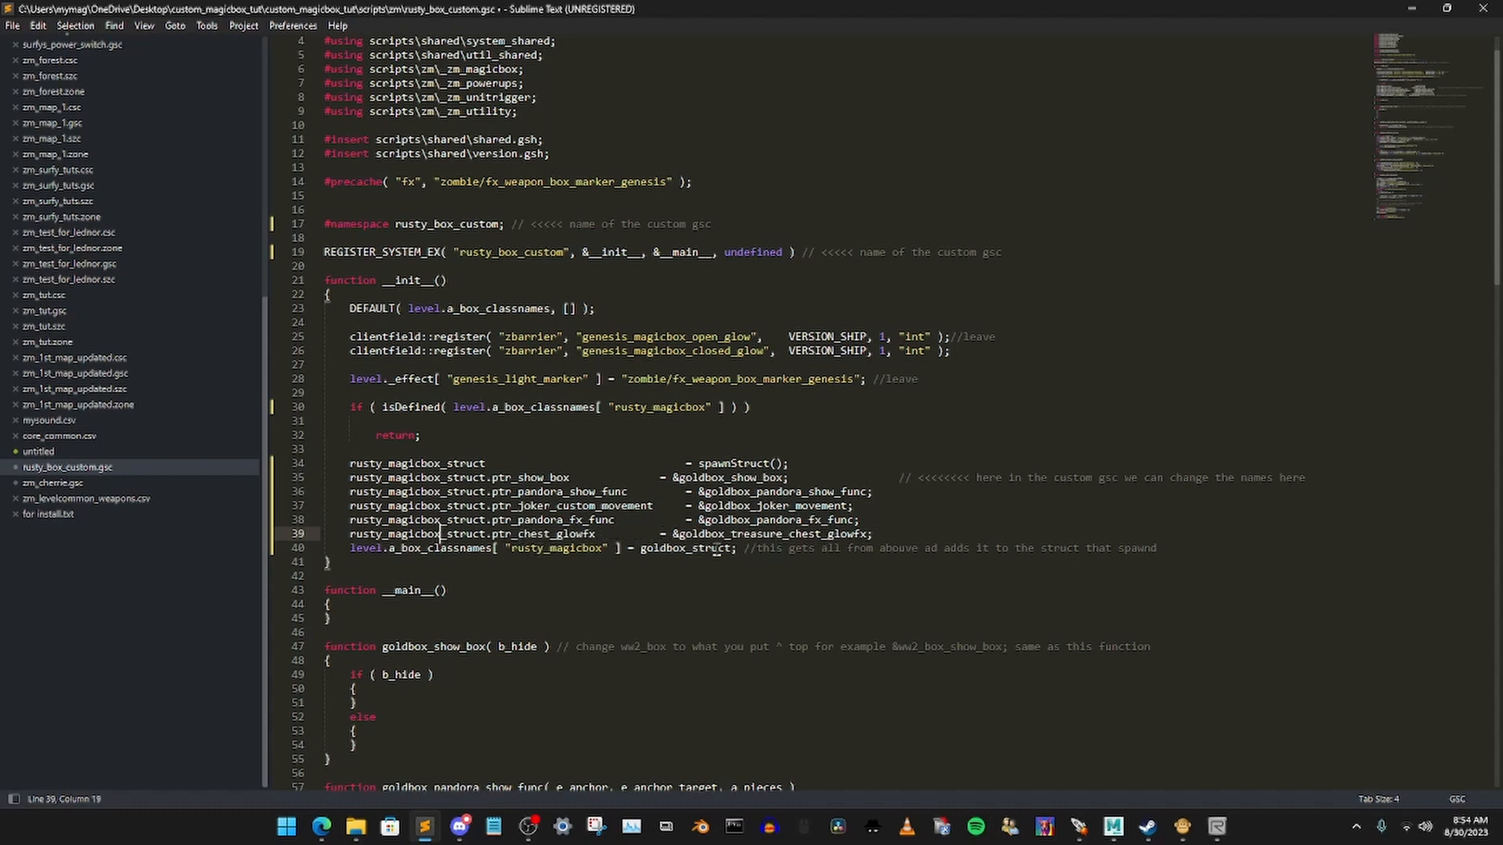
Step: Change the struct assigned to level.a_box_classnames on line 40 to rusty_magicbox_struct
click(687, 549)
key(BackSpace)
key(BackSpace)
key(BackSpace)
key(BackSpace)
key(BackSpace)
key(BackSpace)
key(BackSpace)
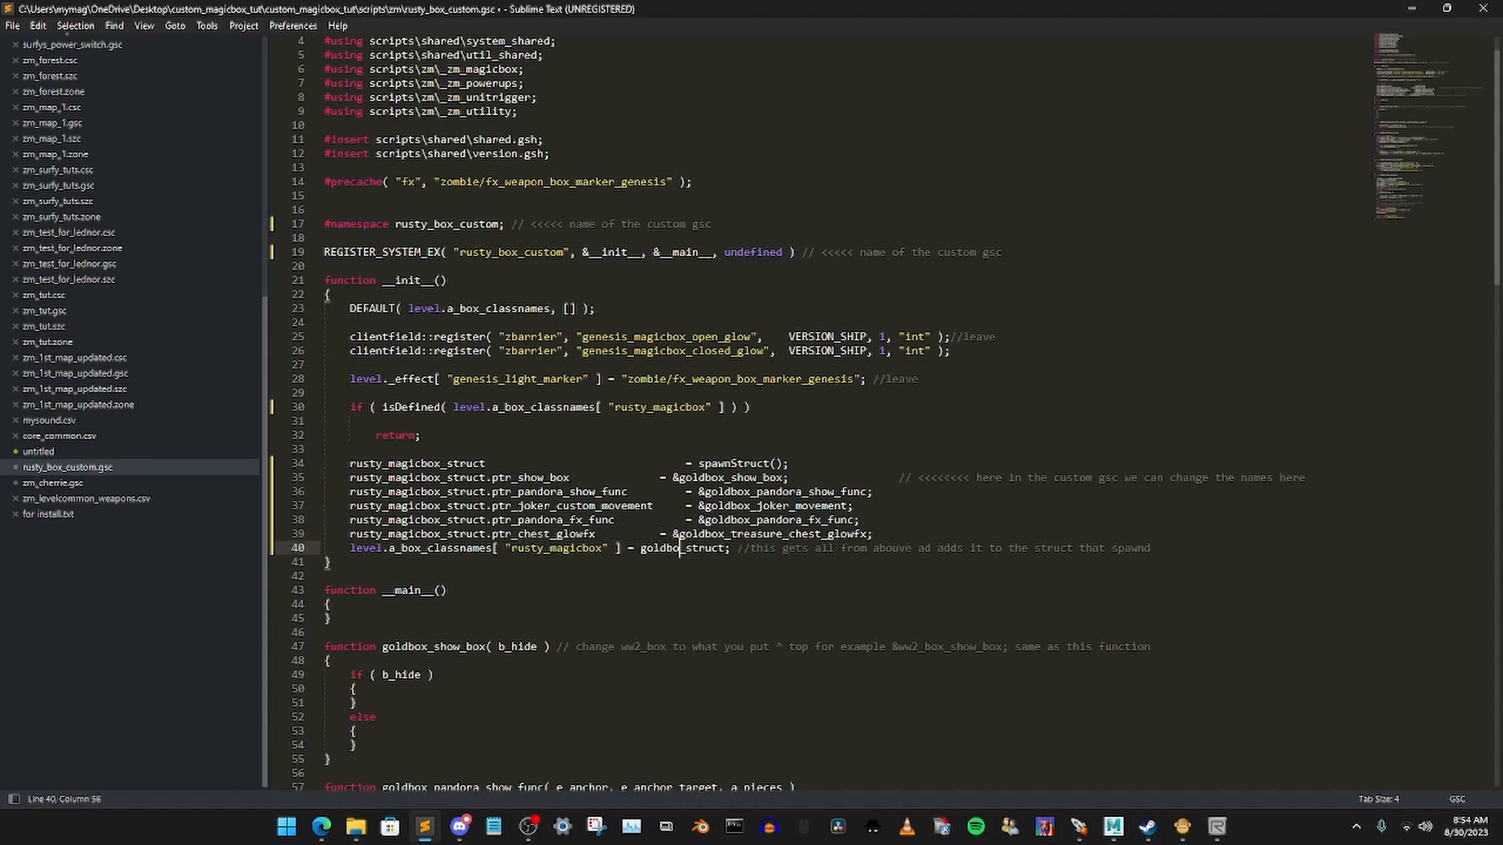
key(ctrl+v)
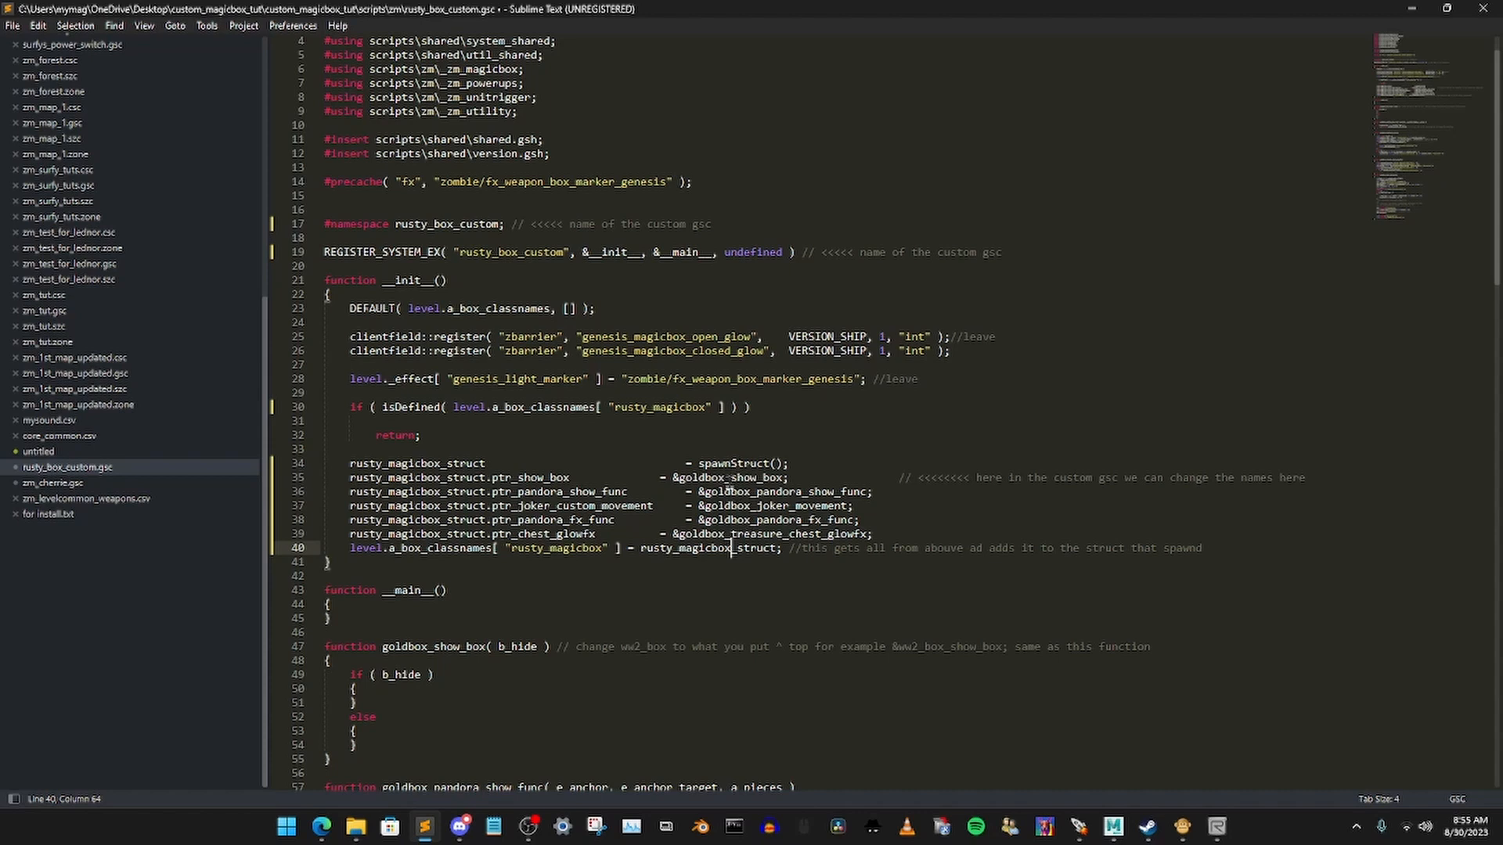
Step: Change the function assigned to .ptr_show_box on line 35 to &rusty_magicbox_show_box
click(725, 477)
key(BackSpace)
key(BackSpace)
key(BackSpace)
key(BackSpace)
key(BackSpace)
key(BackSpace)
key(BackSpace)
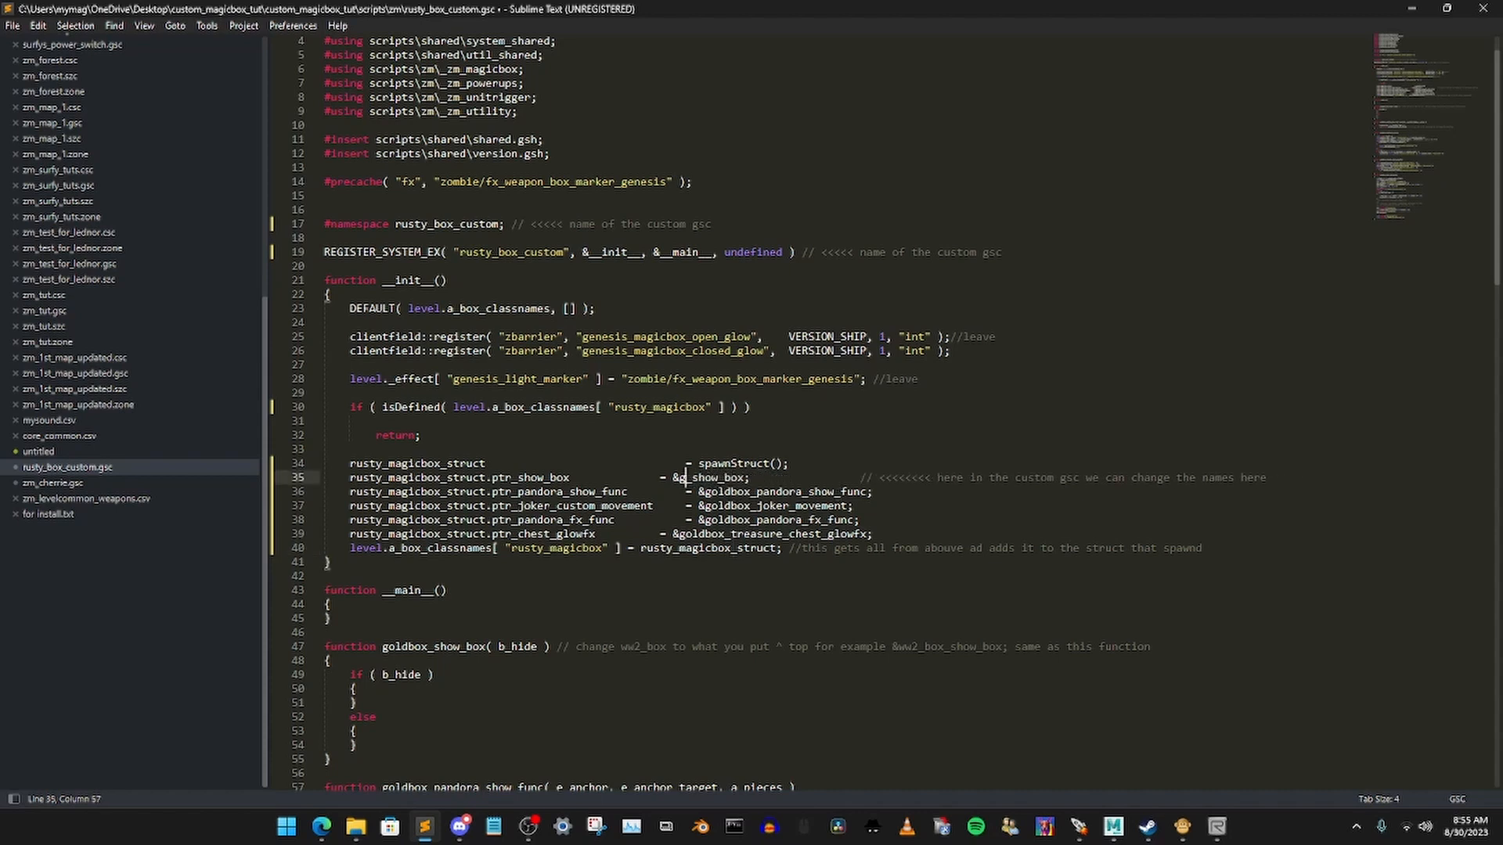
text(rusty_magicbox)
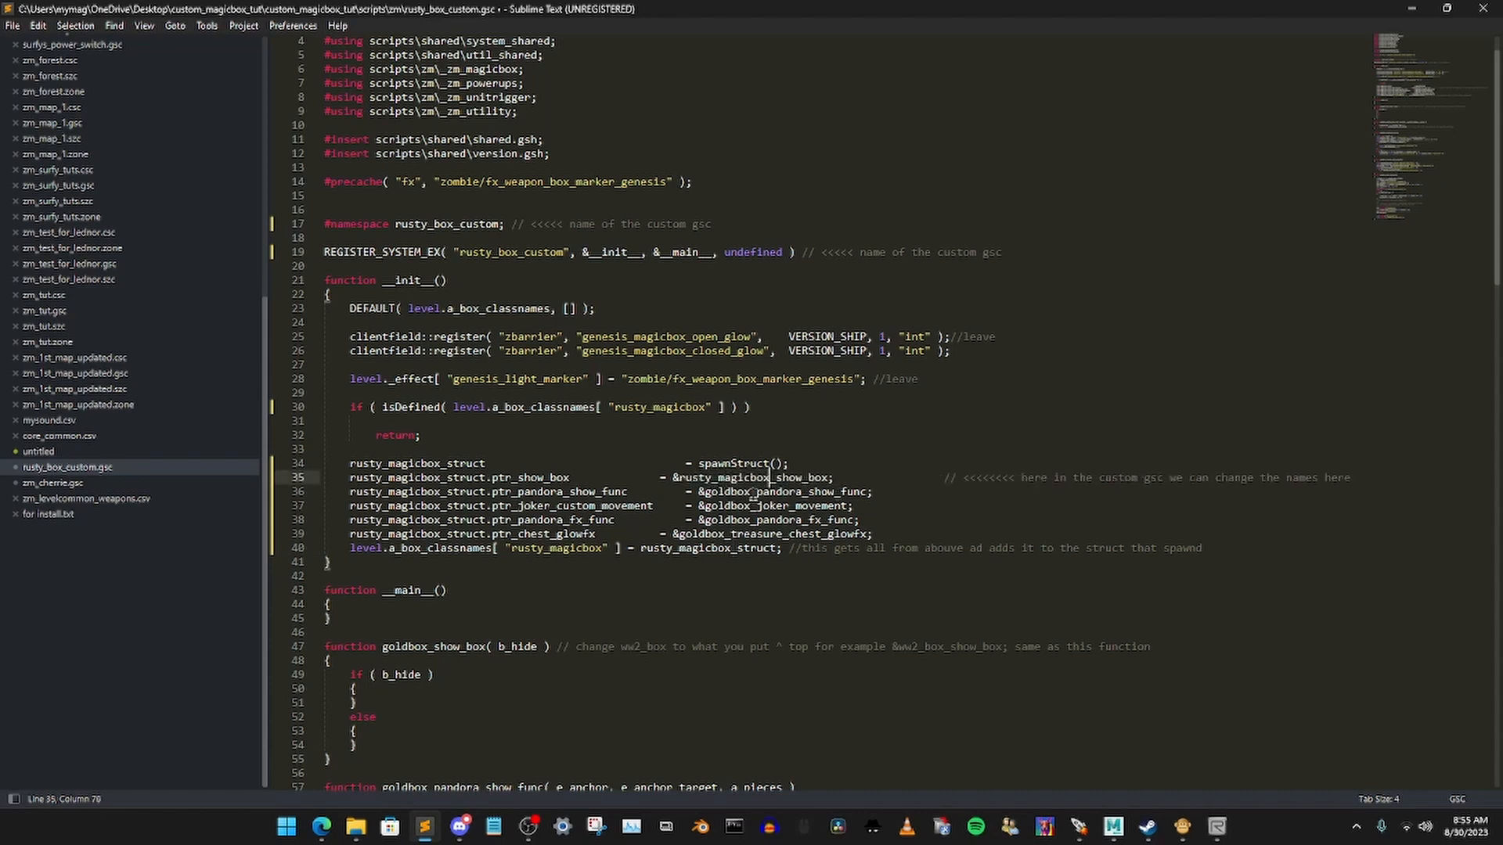
Step: Change the function assigned to .ptr_pandora_show_func on line 36 to &rusty_magicbox_pandora_show_func
click(753, 492)
key(BackSpace)
key(BackSpace)
key(BackSpace)
key(BackSpace)
key(BackSpace)
key(BackSpace)
key(BackSpace)
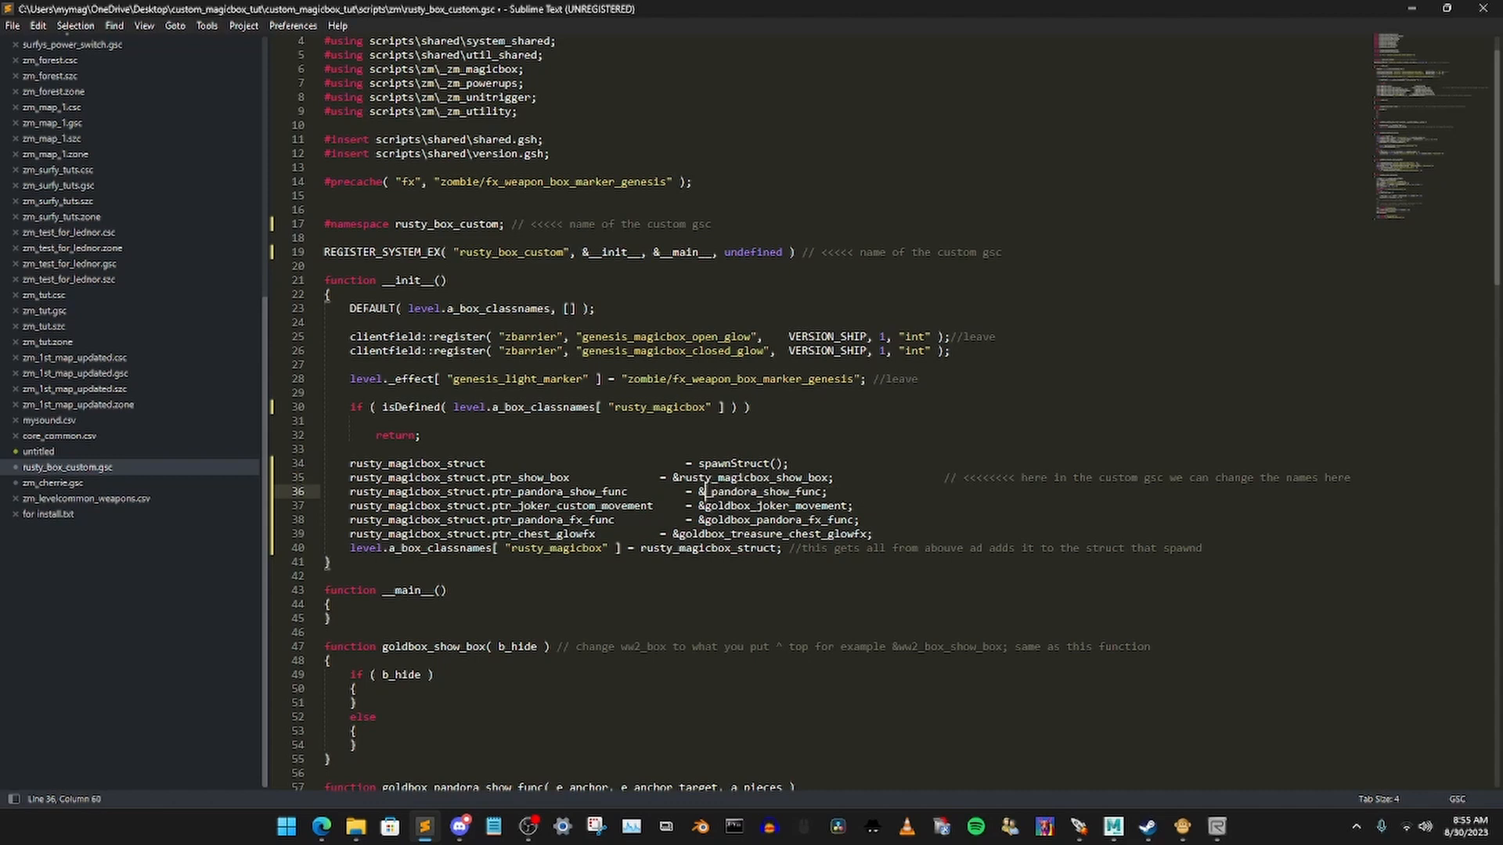
text(rusty_magicbox)
Step: Change the function assigned to .ptr_joker_custom_movement on line 37 to &rusty_magicbox_joker_movement
click(751, 505)
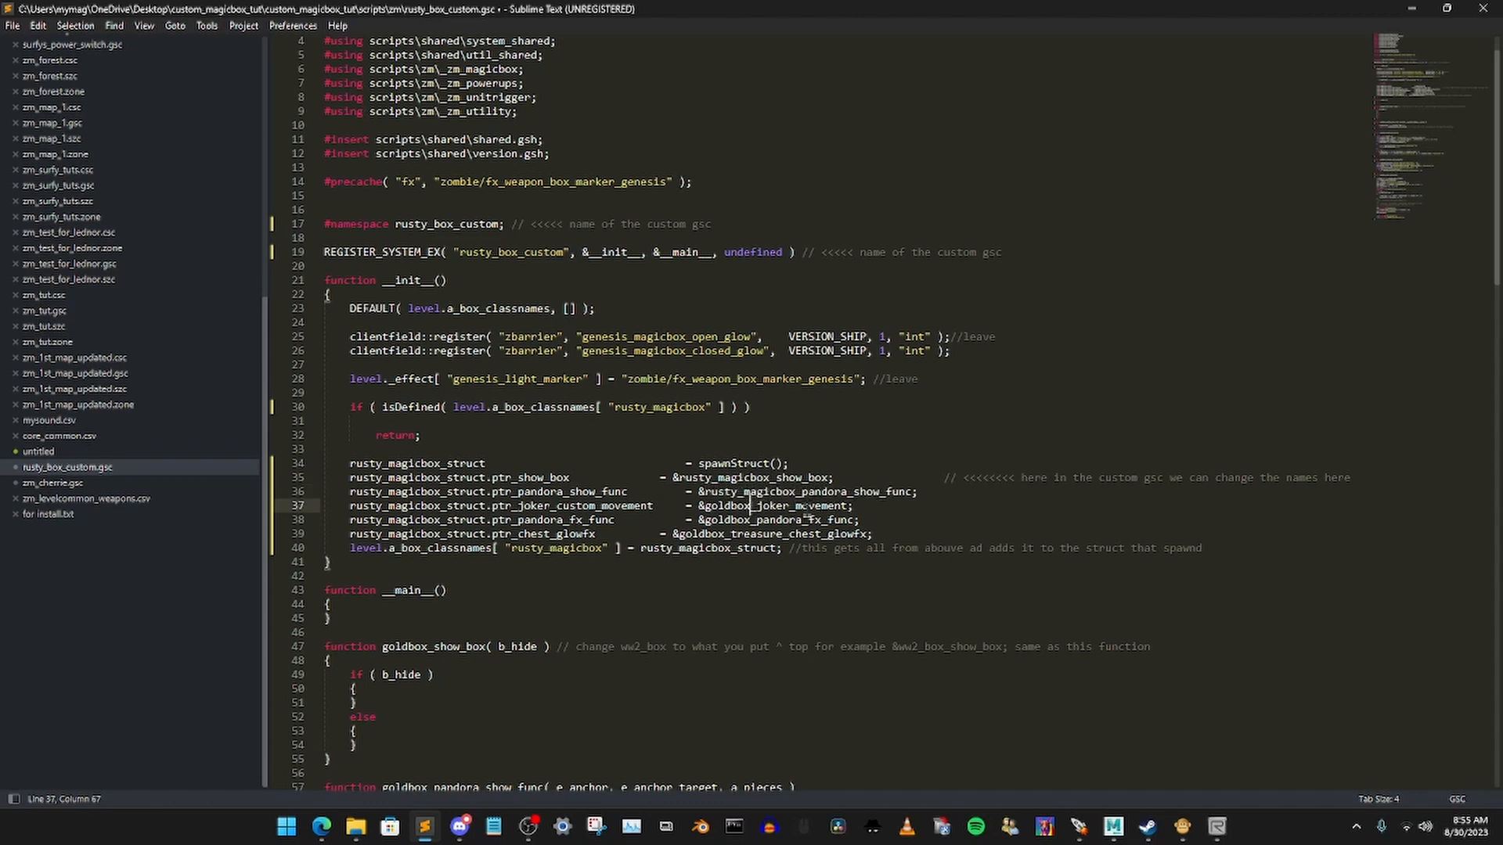
key(BackSpace)
key(BackSpace)
key(BackSpace)
key(BackSpace)
key(BackSpace)
key(BackSpace)
key(BackSpace)
text(rusty_magicbox)
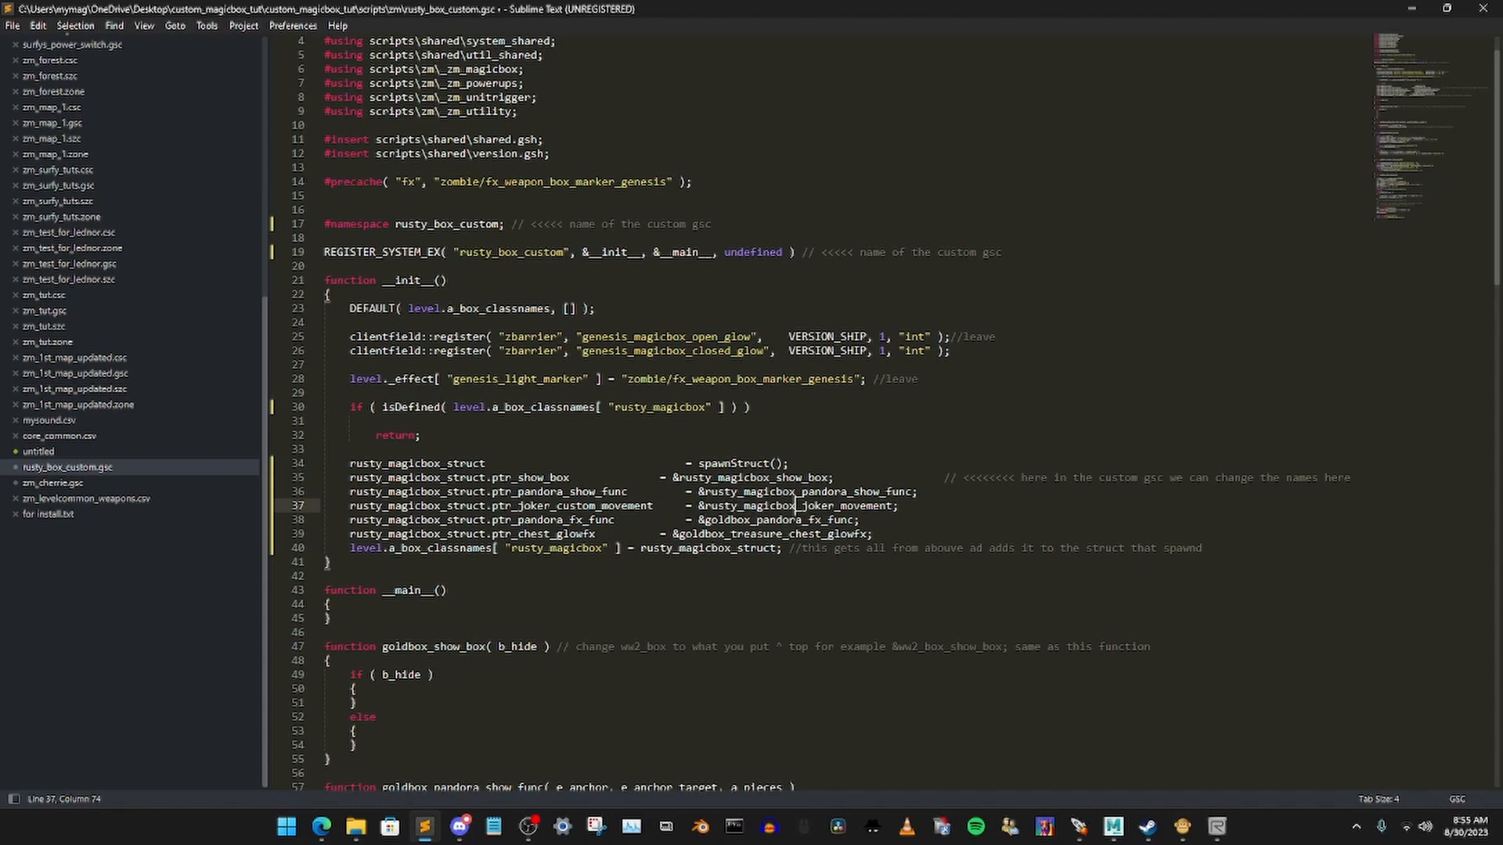
Step: Change the function assigned to .ptr_pandora_fx_func on line 38 to &rusty_magicbox_pandora_fx_func
click(750, 519)
key(BackSpace)
key(BackSpace)
key(BackSpace)
key(BackSpace)
key(BackSpace)
key(BackSpace)
key(BackSpace)
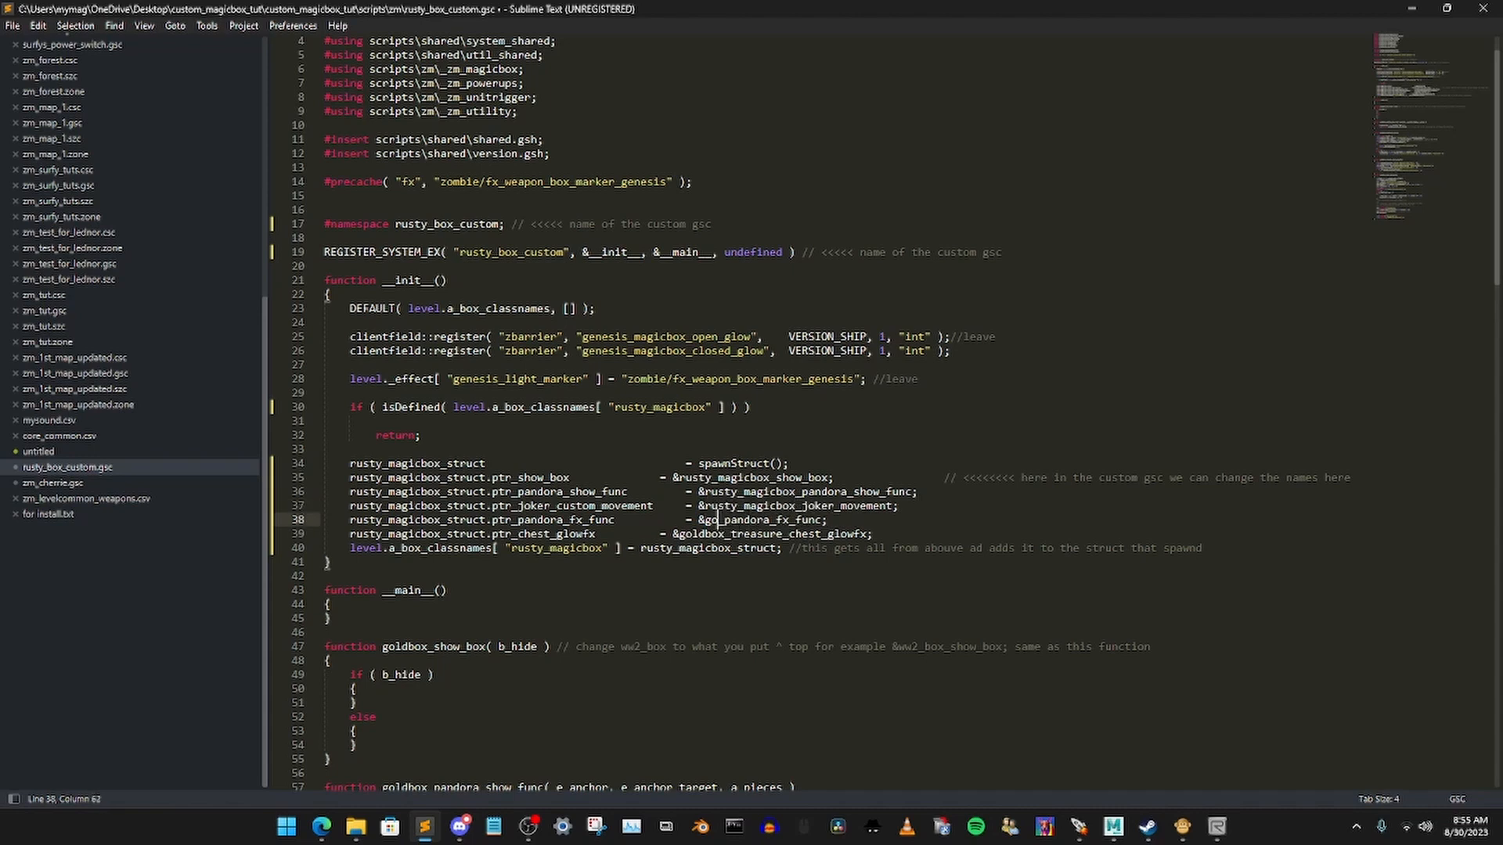
text(rusty_magicbox)
Step: Change the function assigned to .ptr_chest_glowfx on line 39 to &rusty_magicbox_treasure_chest_glowfx
click(725, 534)
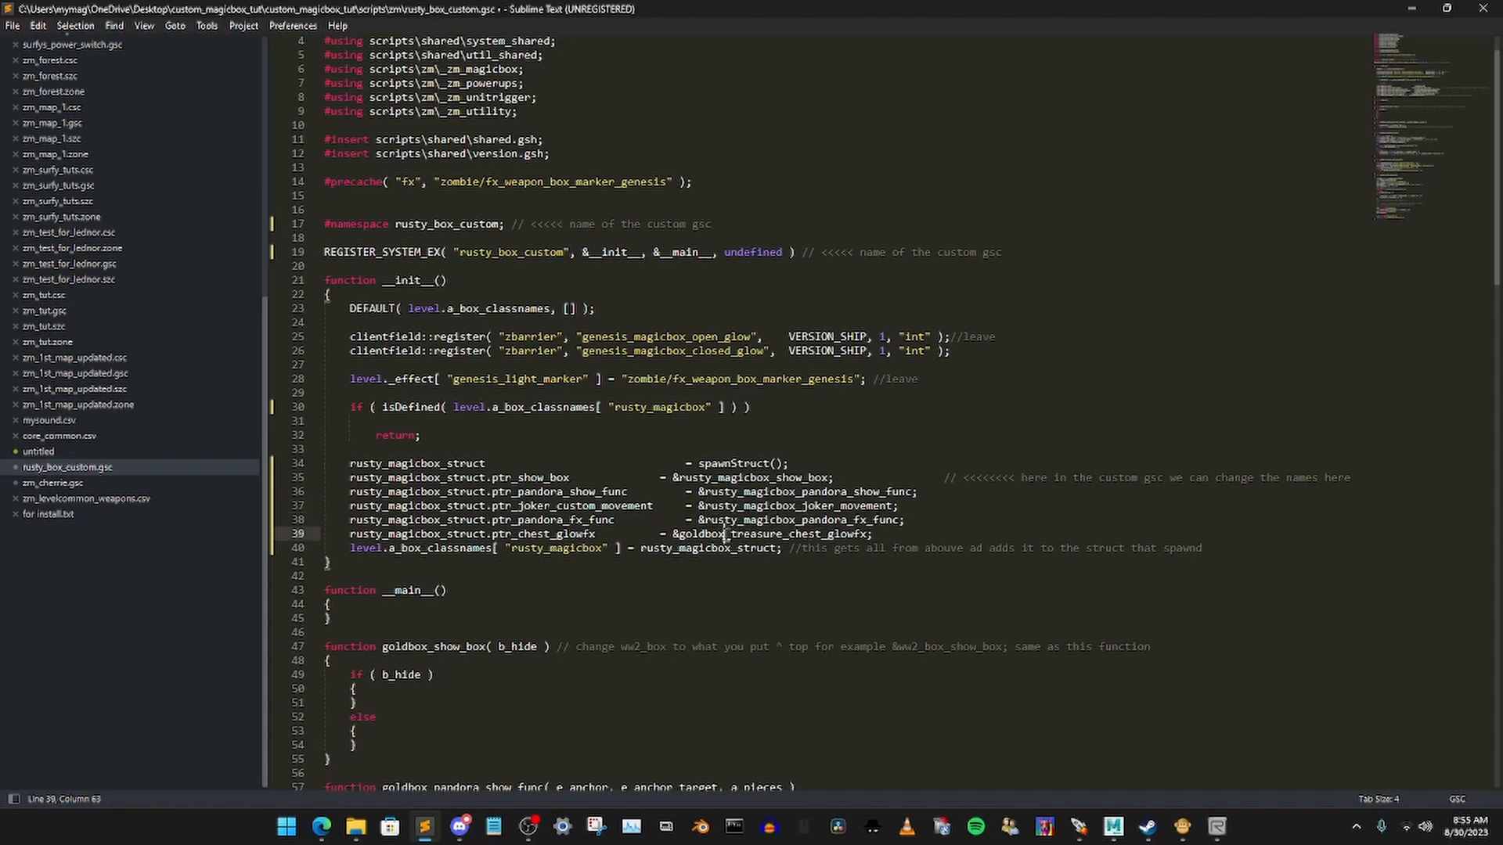
key(BackSpace)
key(BackSpace)
key(BackSpace)
key(BackSpace)
key(BackSpace)
key(BackSpace)
key(BackSpace)
text(rusty_magicbox)
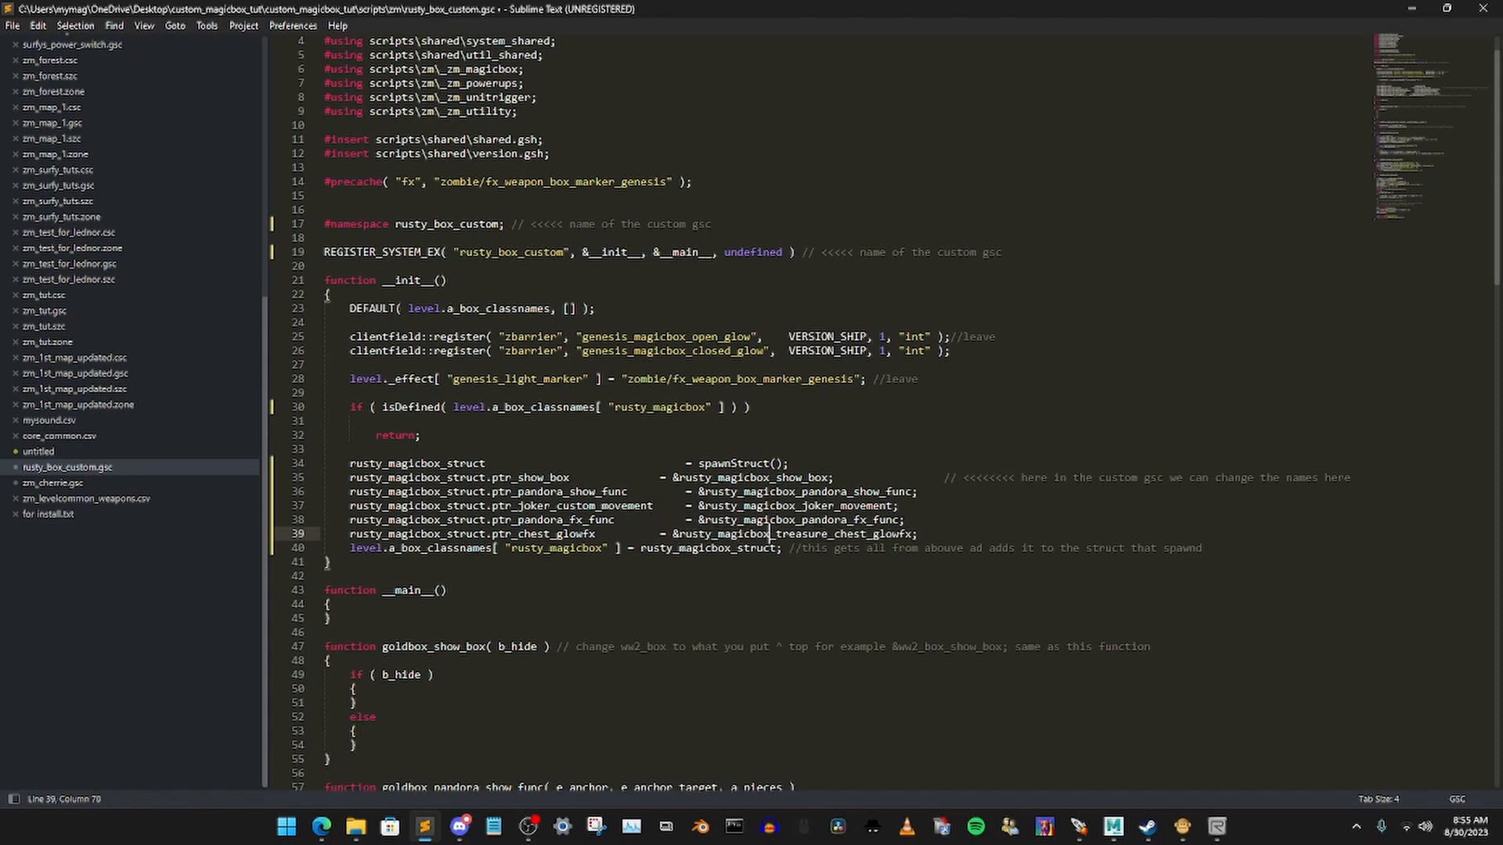
Step: Rename the goldbox_show_box function definition on line 47 to rusty_magicbox_show_box
scroll(453, 408, down, 6)
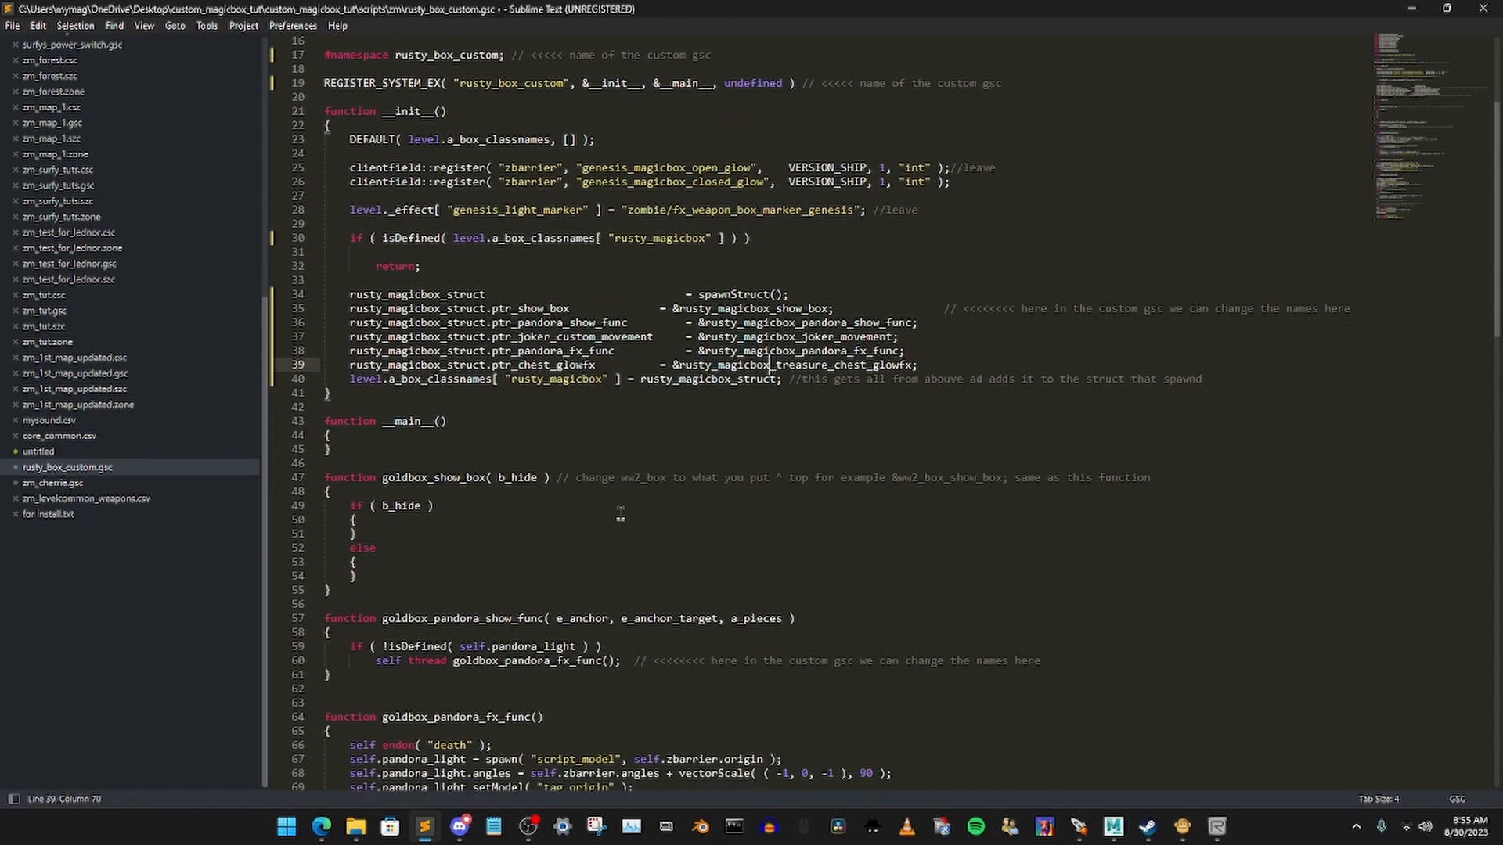
click(428, 393)
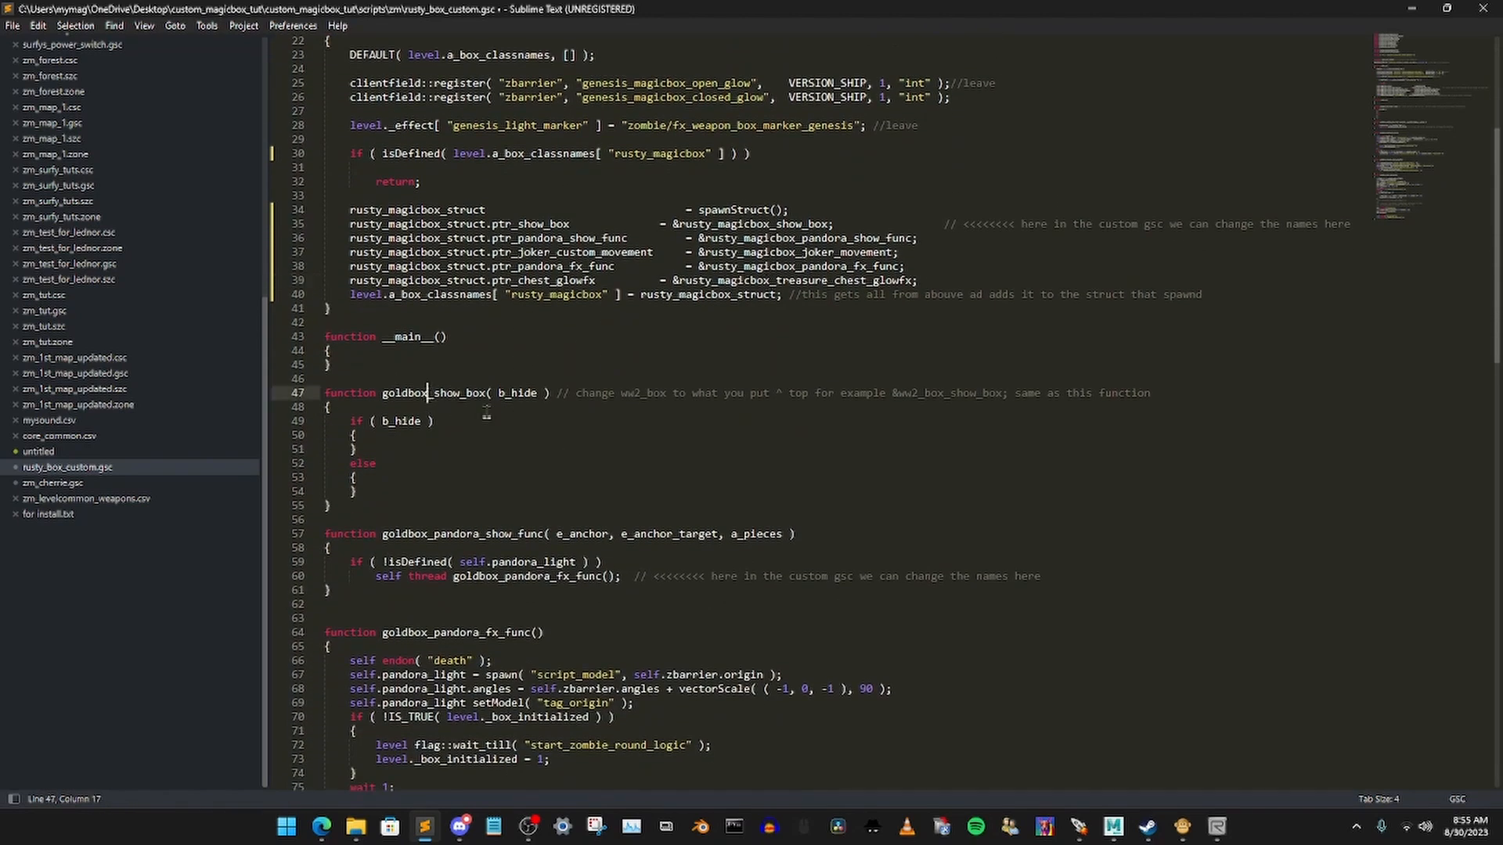
key(BackSpace)
key(BackSpace)
key(BackSpace)
key(BackSpace)
key(BackSpace)
key(BackSpace)
key(BackSpace)
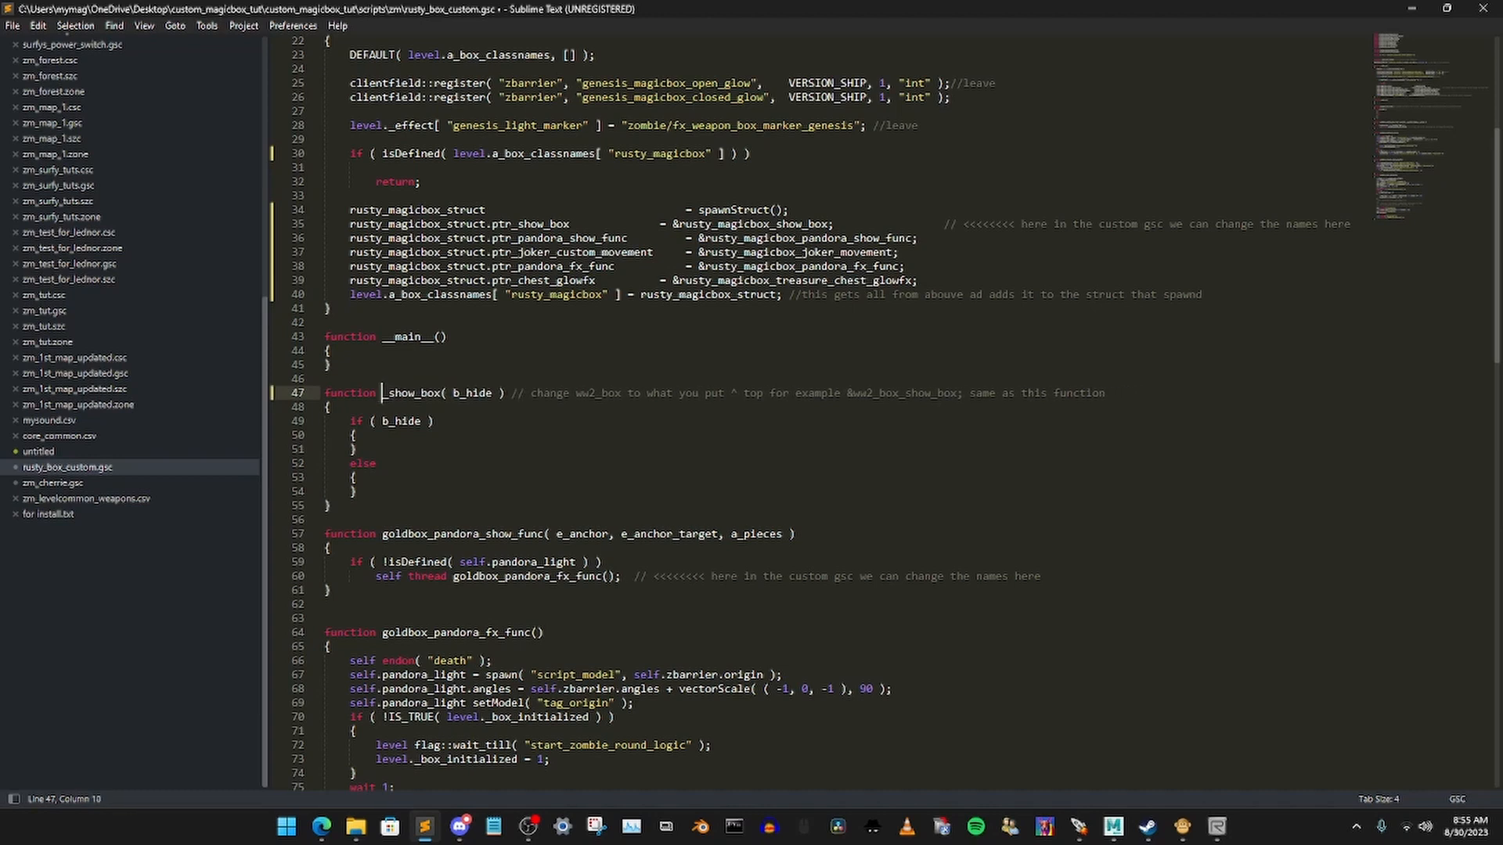
text(rusty_magicbox)
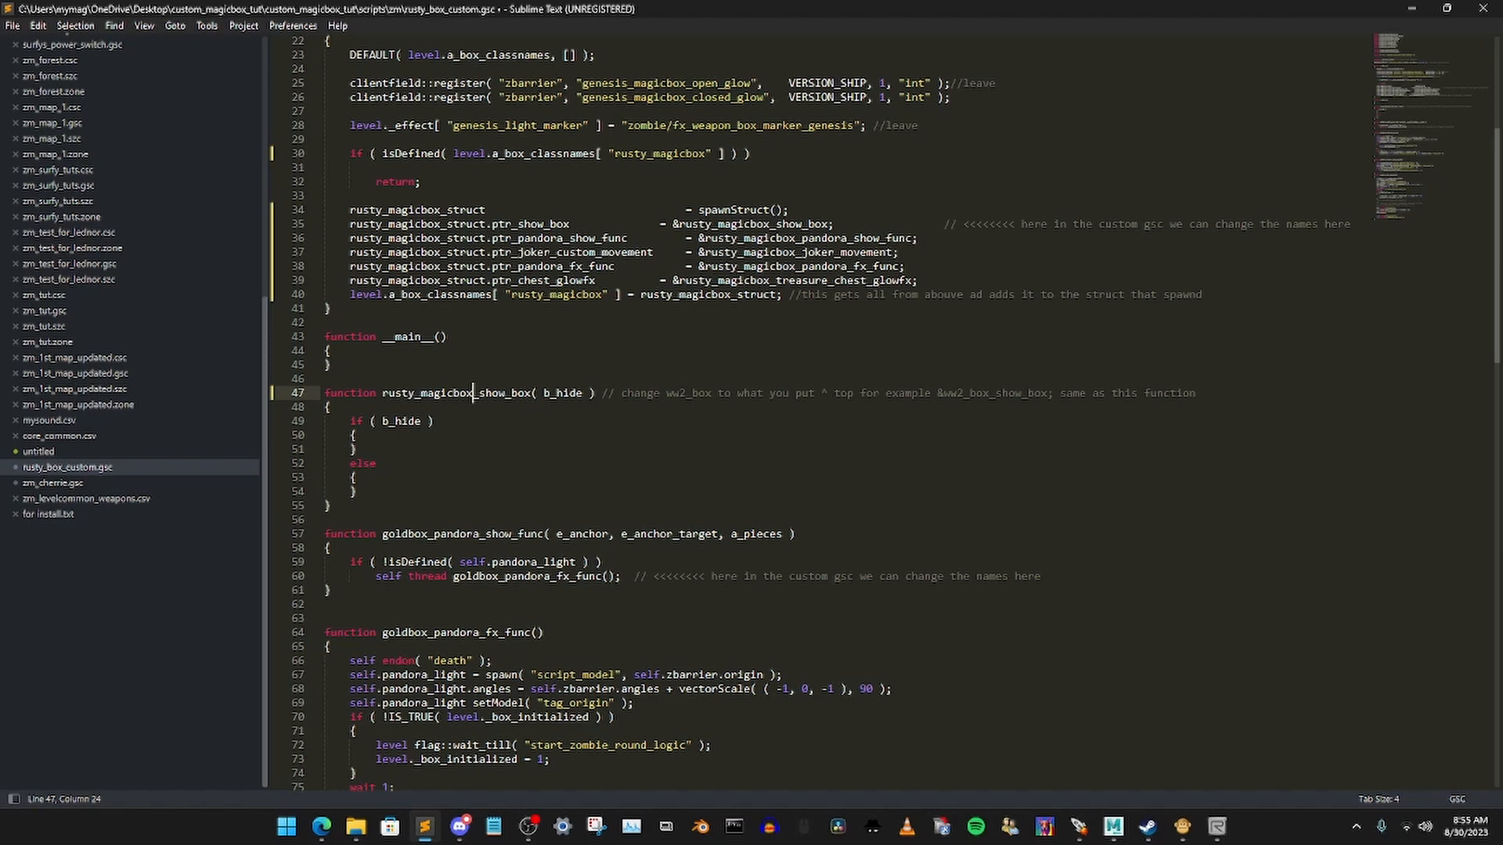
Step: Search rusty_box_custom.gsc for goldbox and look through the remaining function names that contain it
key(ctrl+f)
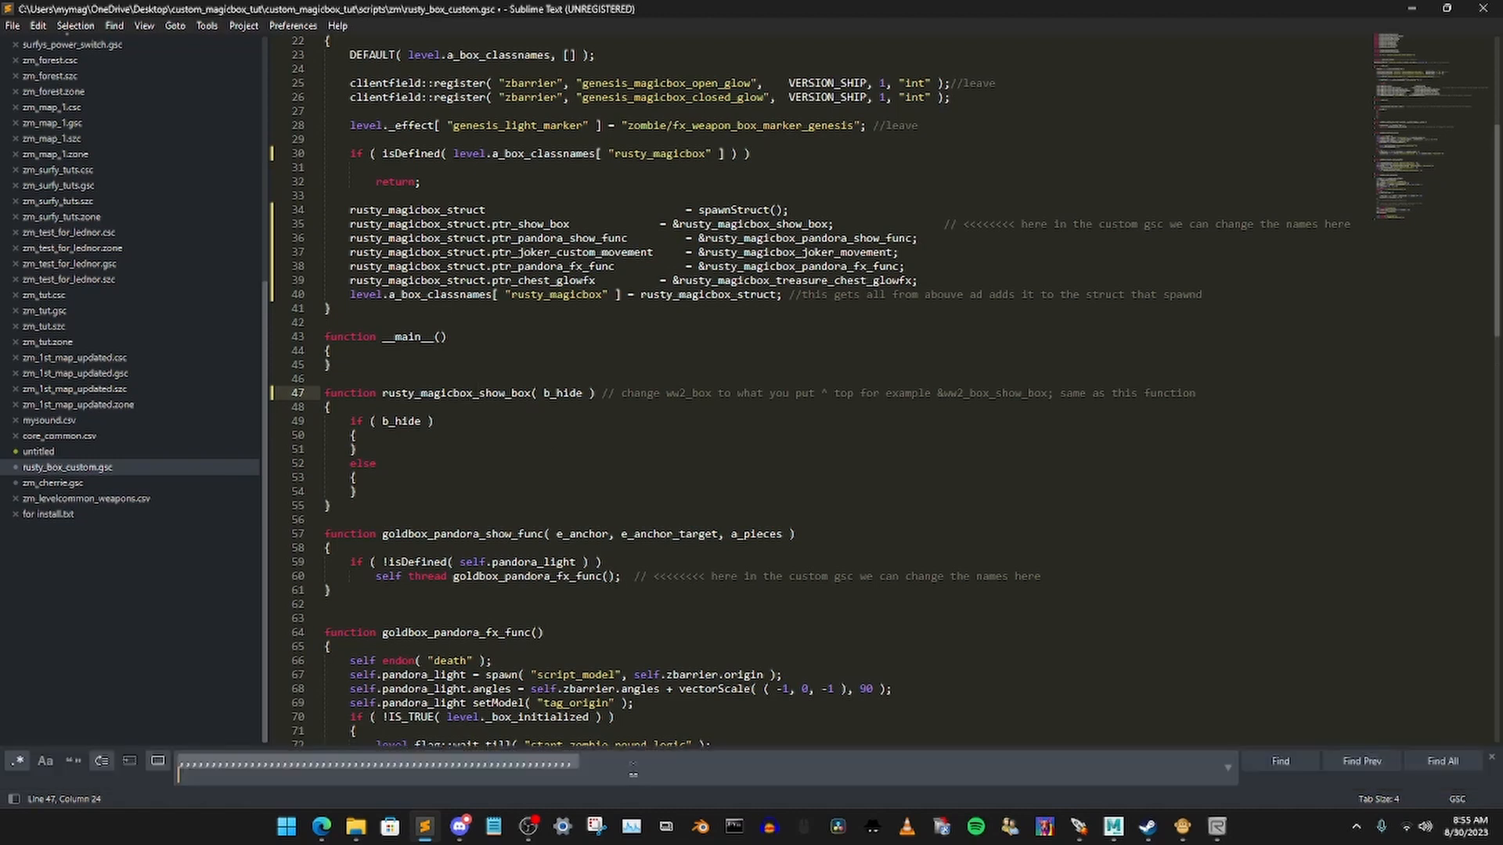
key(BackSpace)
text(goldbox)
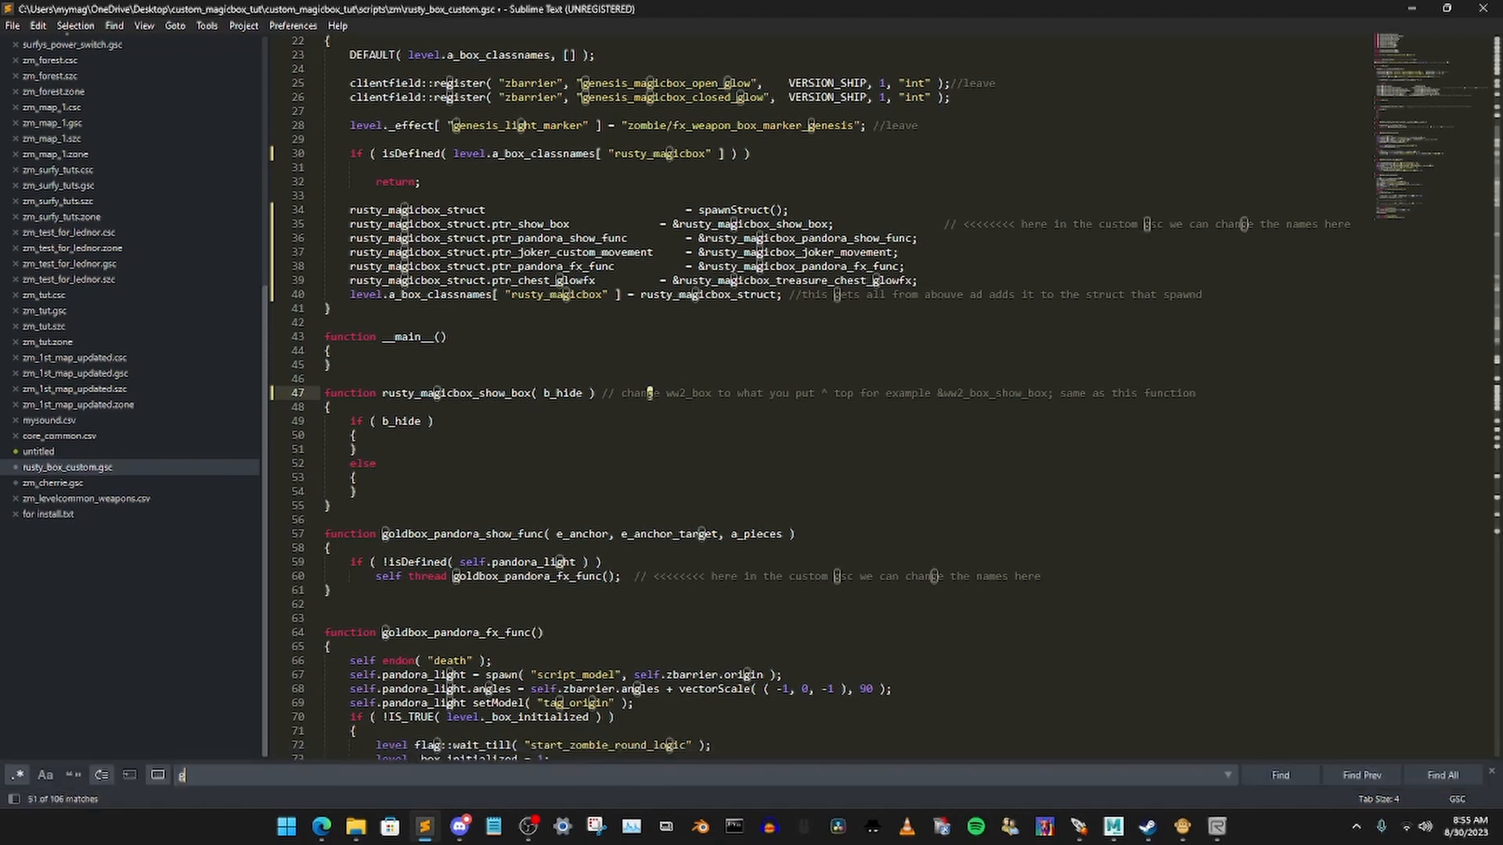
click(797, 536)
scroll(548, 469, down, 4)
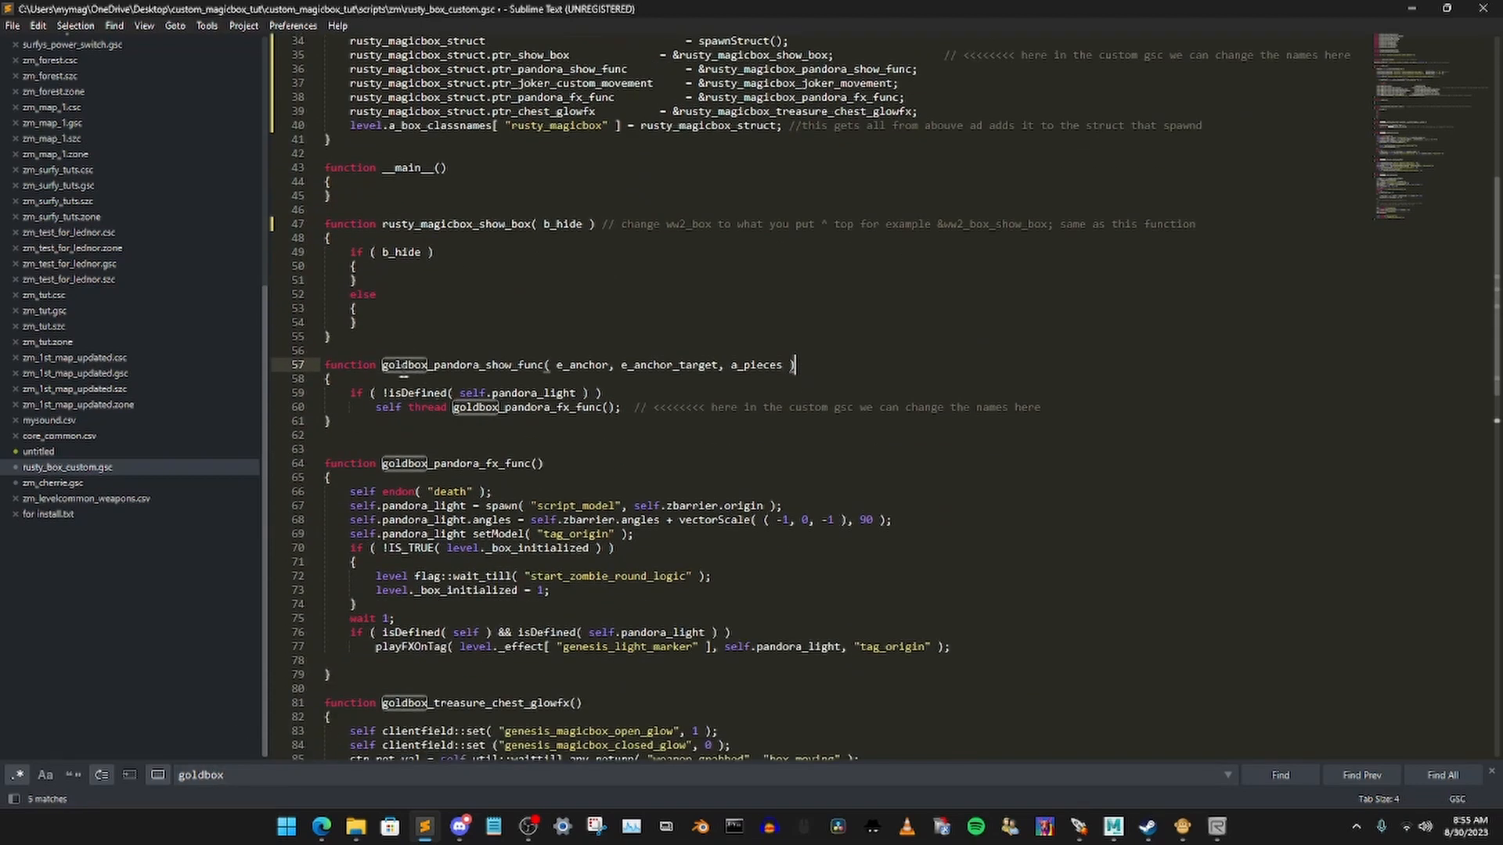
scroll(468, 419, down, 10)
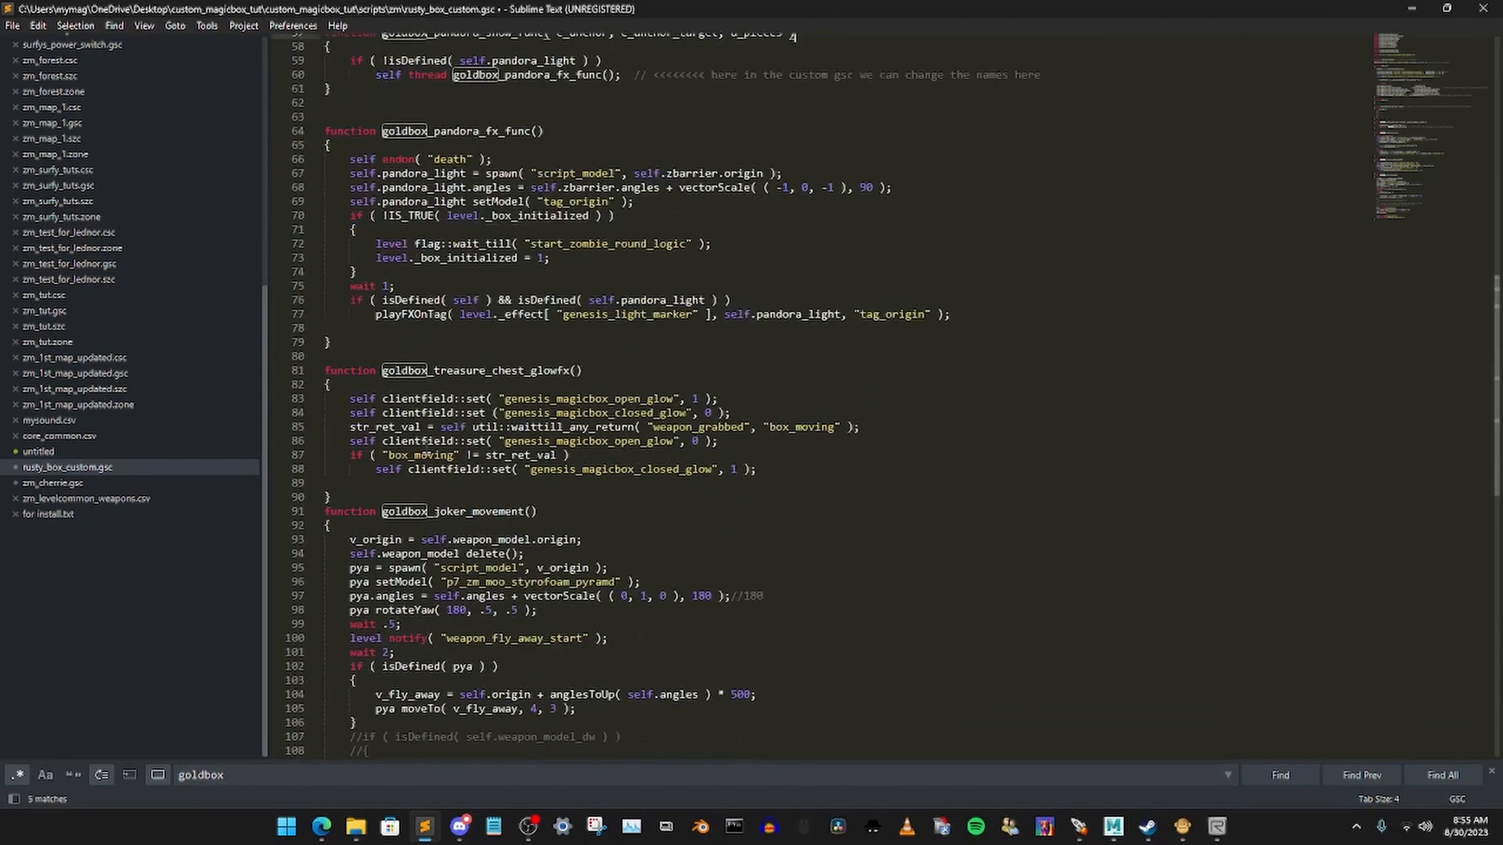
scroll(415, 425, down, 3)
scroll(689, 433, up, 12)
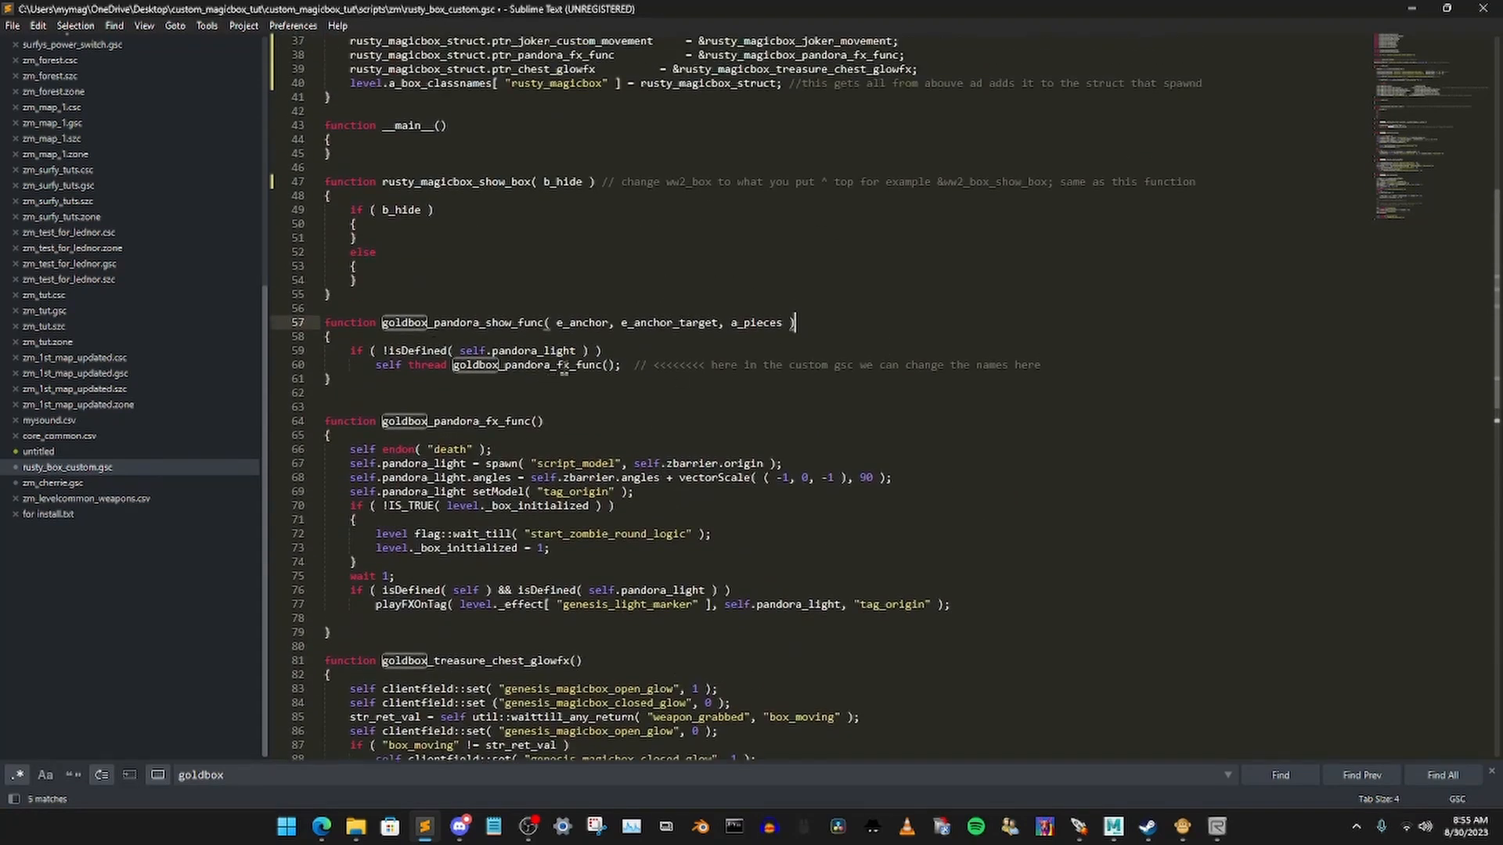
Step: Replace all remaining occurrences of goldbox in the script with rusty_magicbox
click(116, 27)
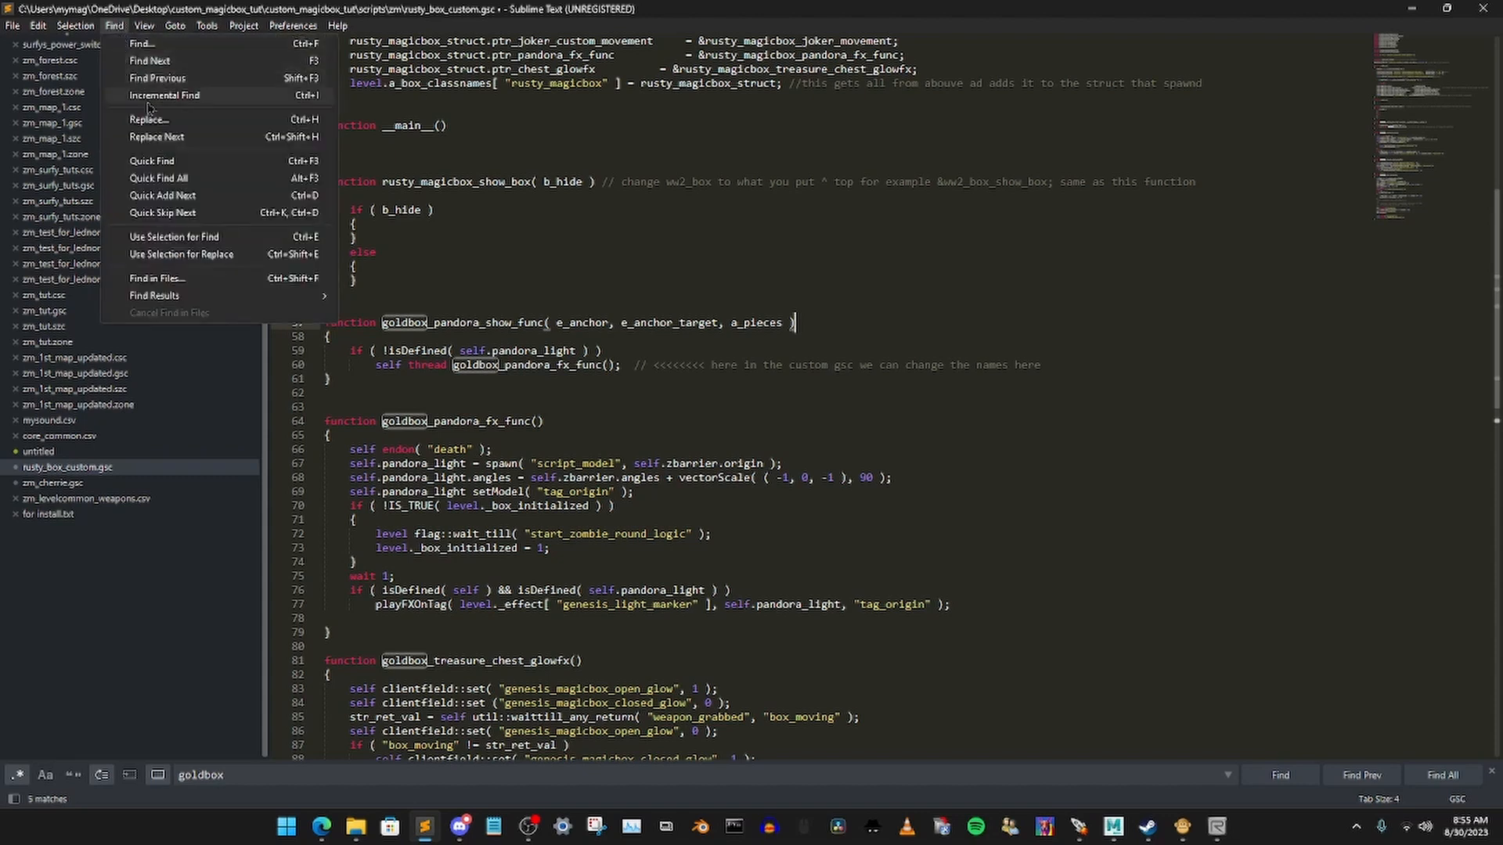
click(169, 124)
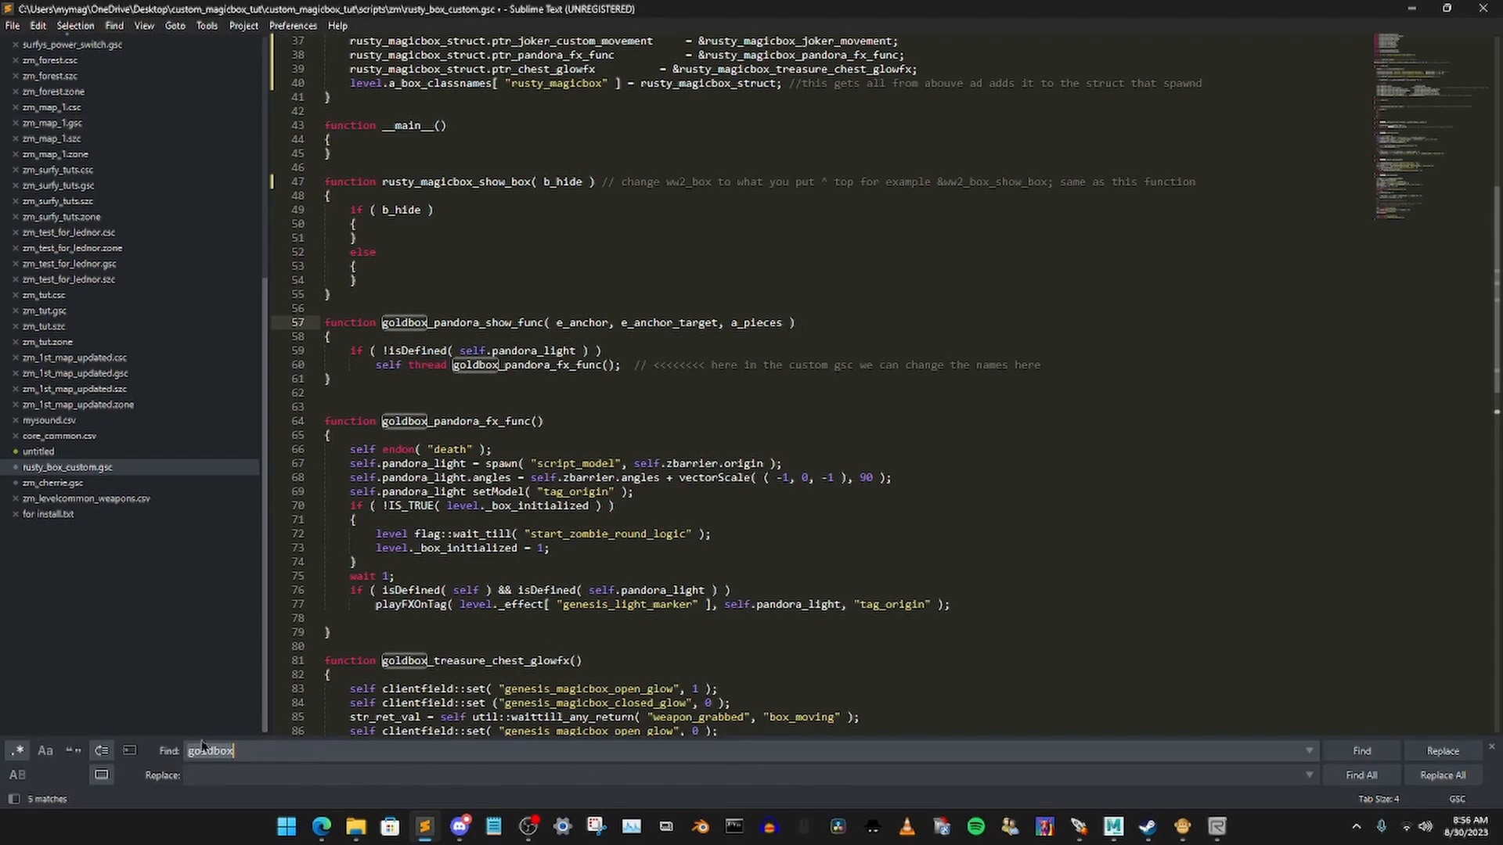
click(220, 775)
text(rusty_magicbox)
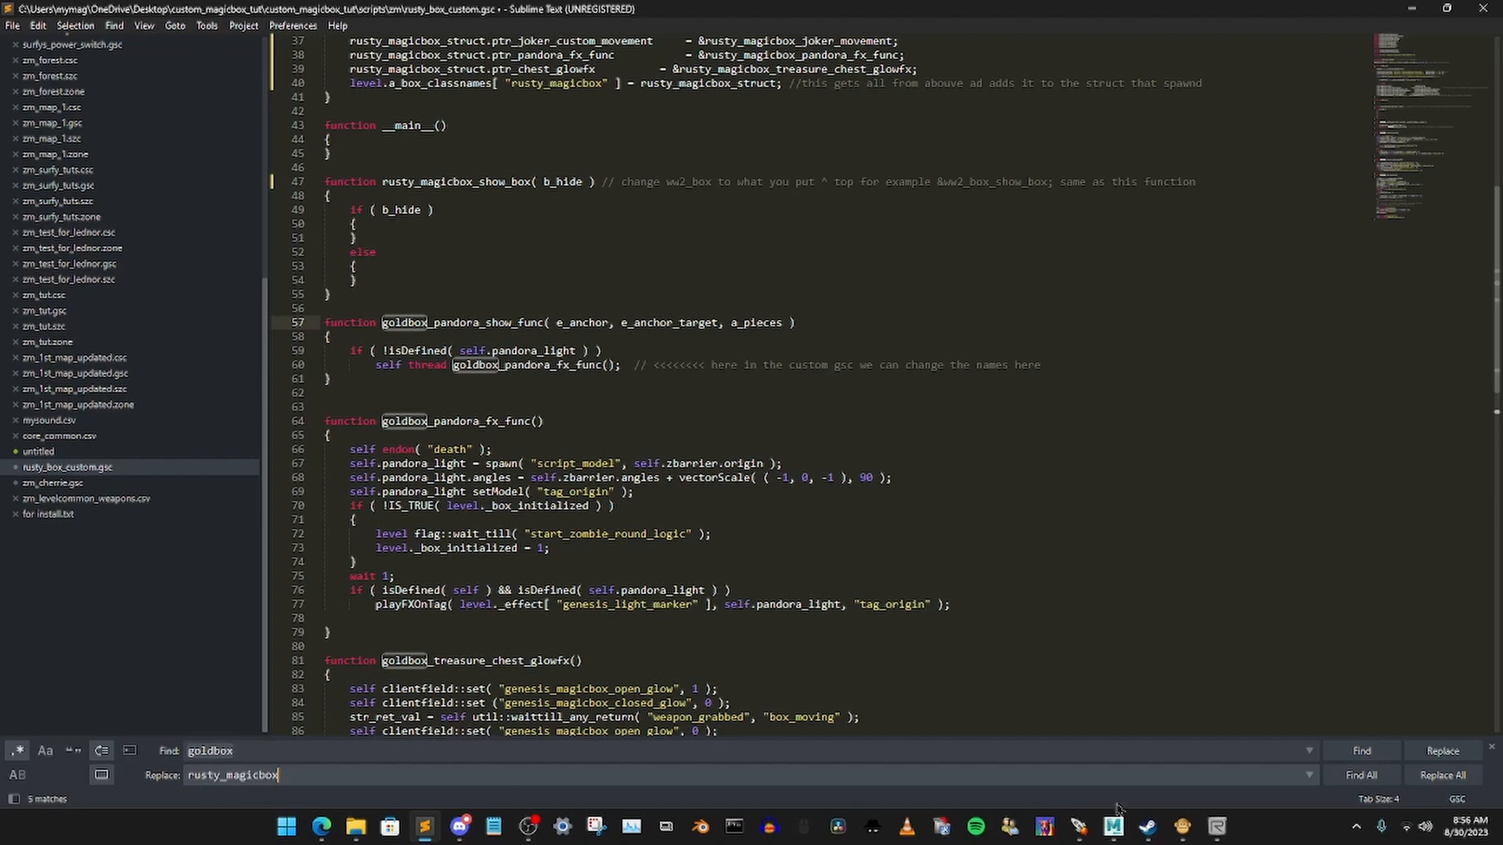
click(1442, 775)
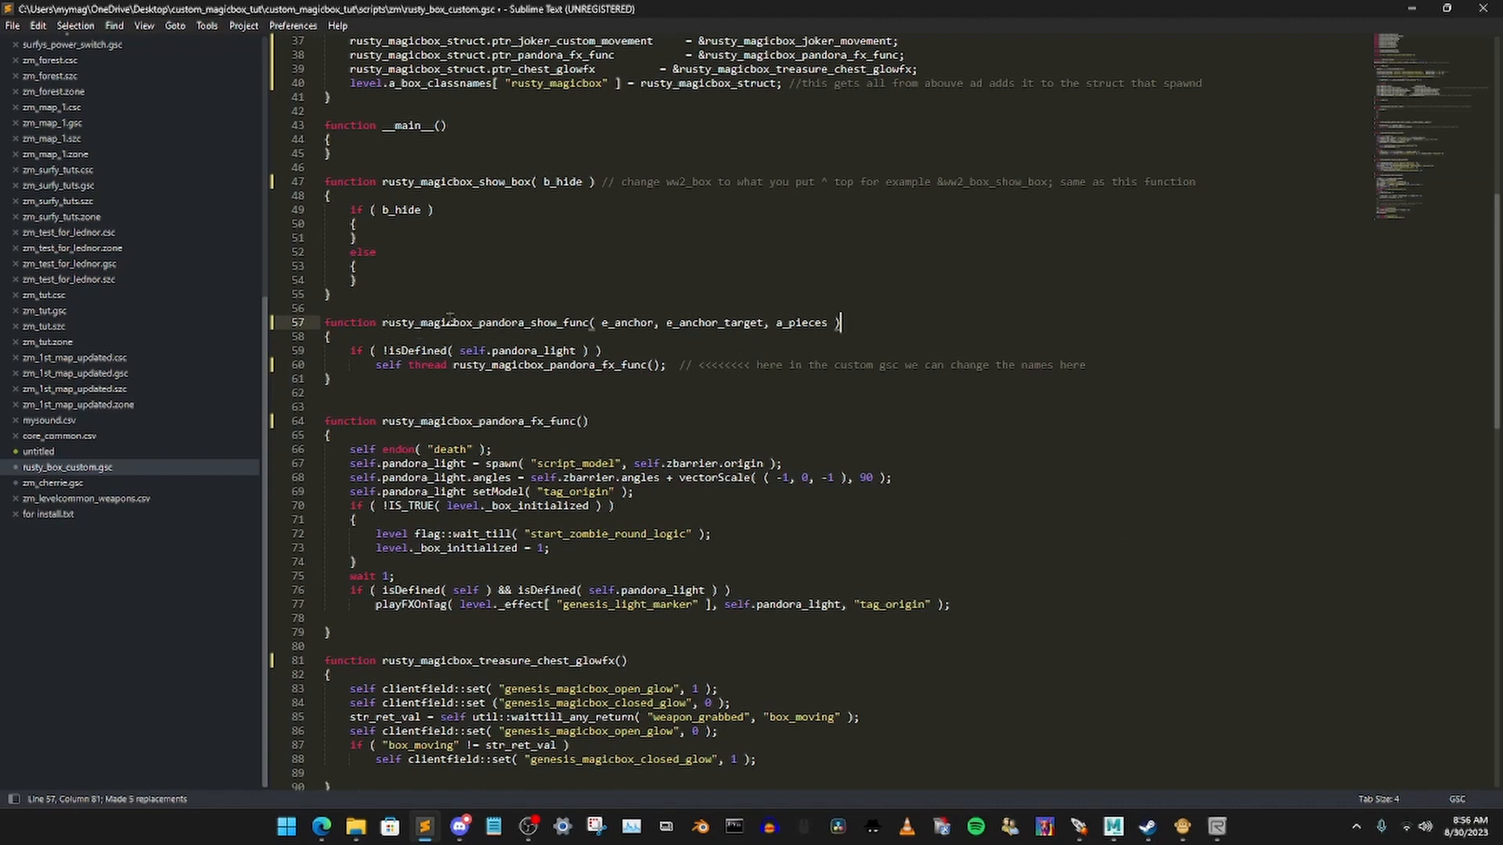
Step: Review the renamed function definitions and search the script again for any leftover goldbox
scroll(450, 319, down, 9)
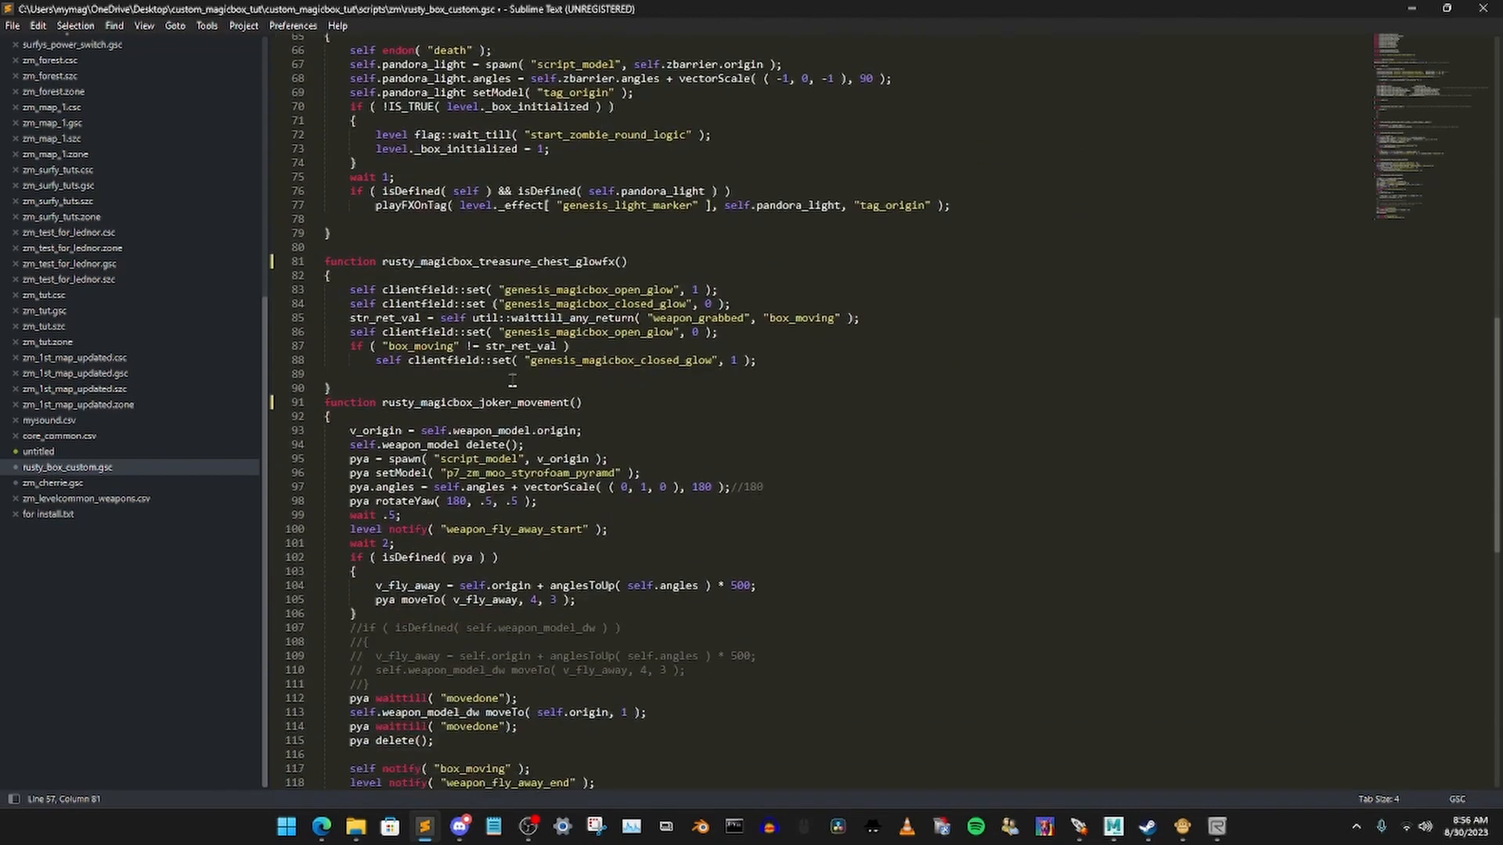
scroll(512, 380, up, 2)
scroll(709, 663, down, 3)
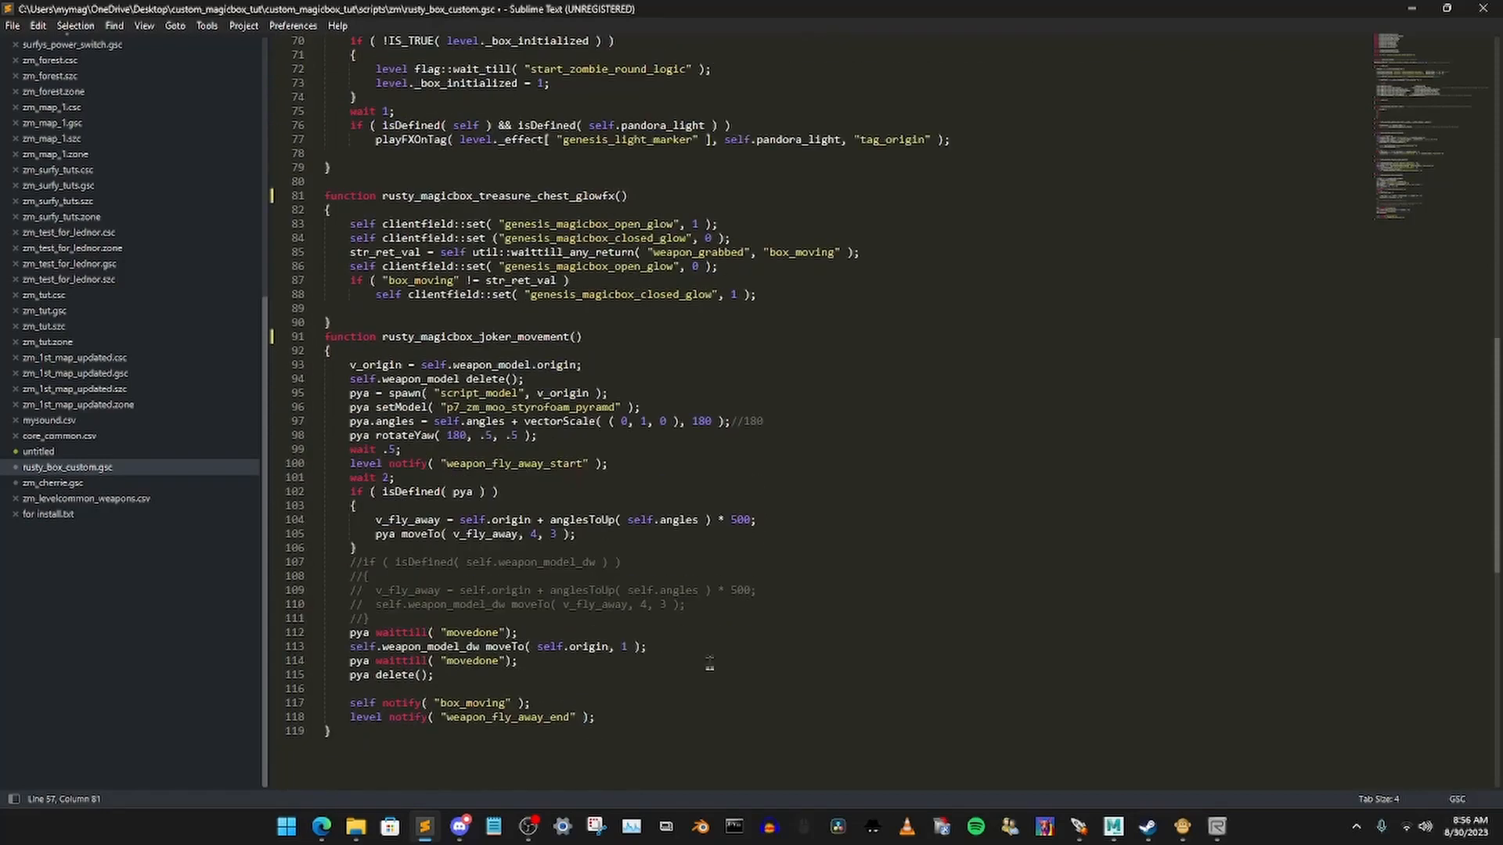
key(ctrl+f)
key(End)
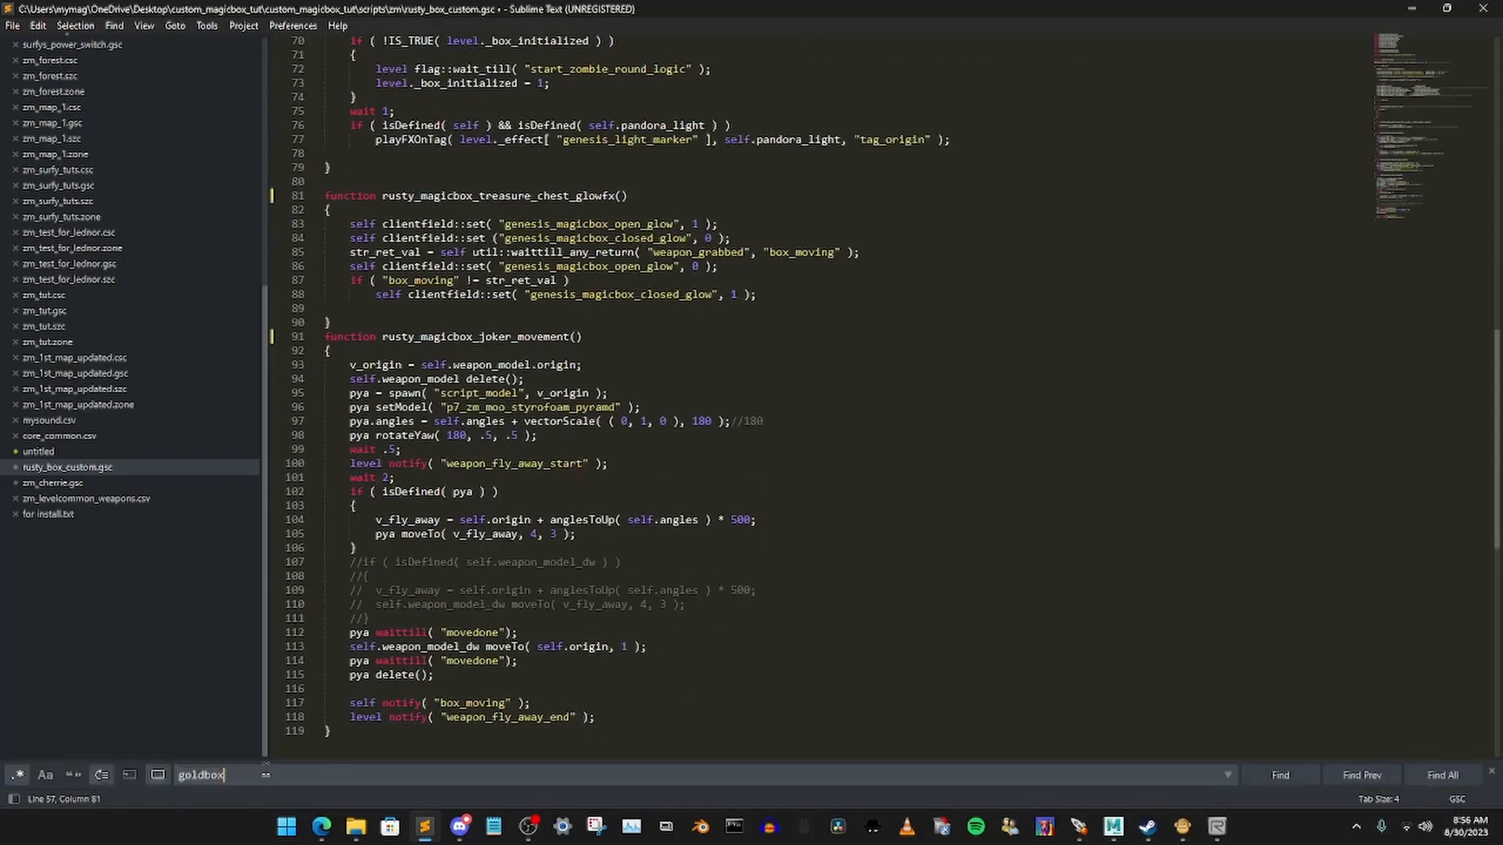
key(BackSpace)
scroll(618, 544, down, 1)
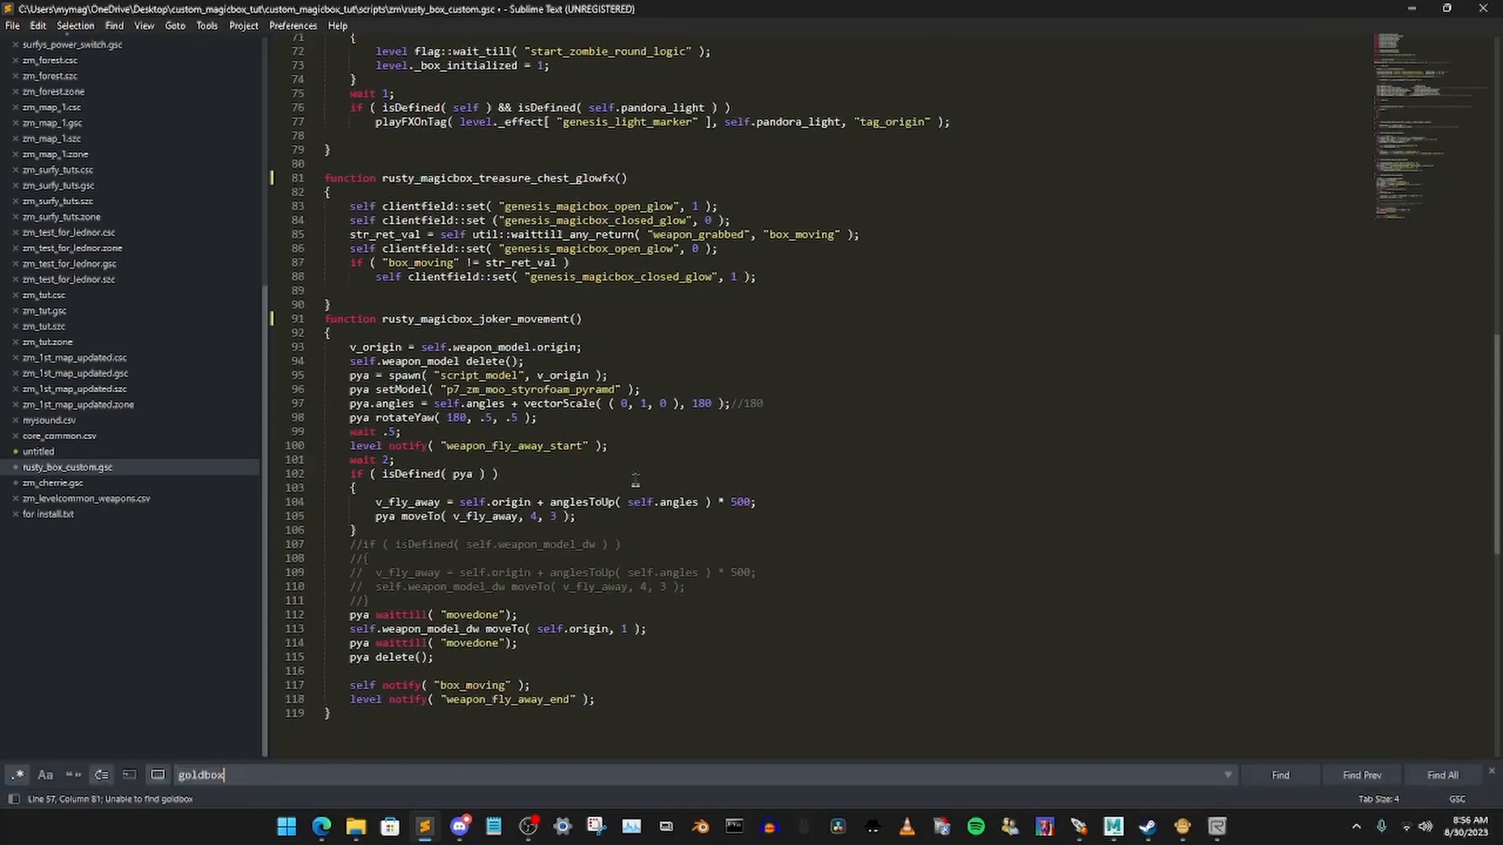
scroll(500, 405, up, 2)
scroll(500, 404, up, 5)
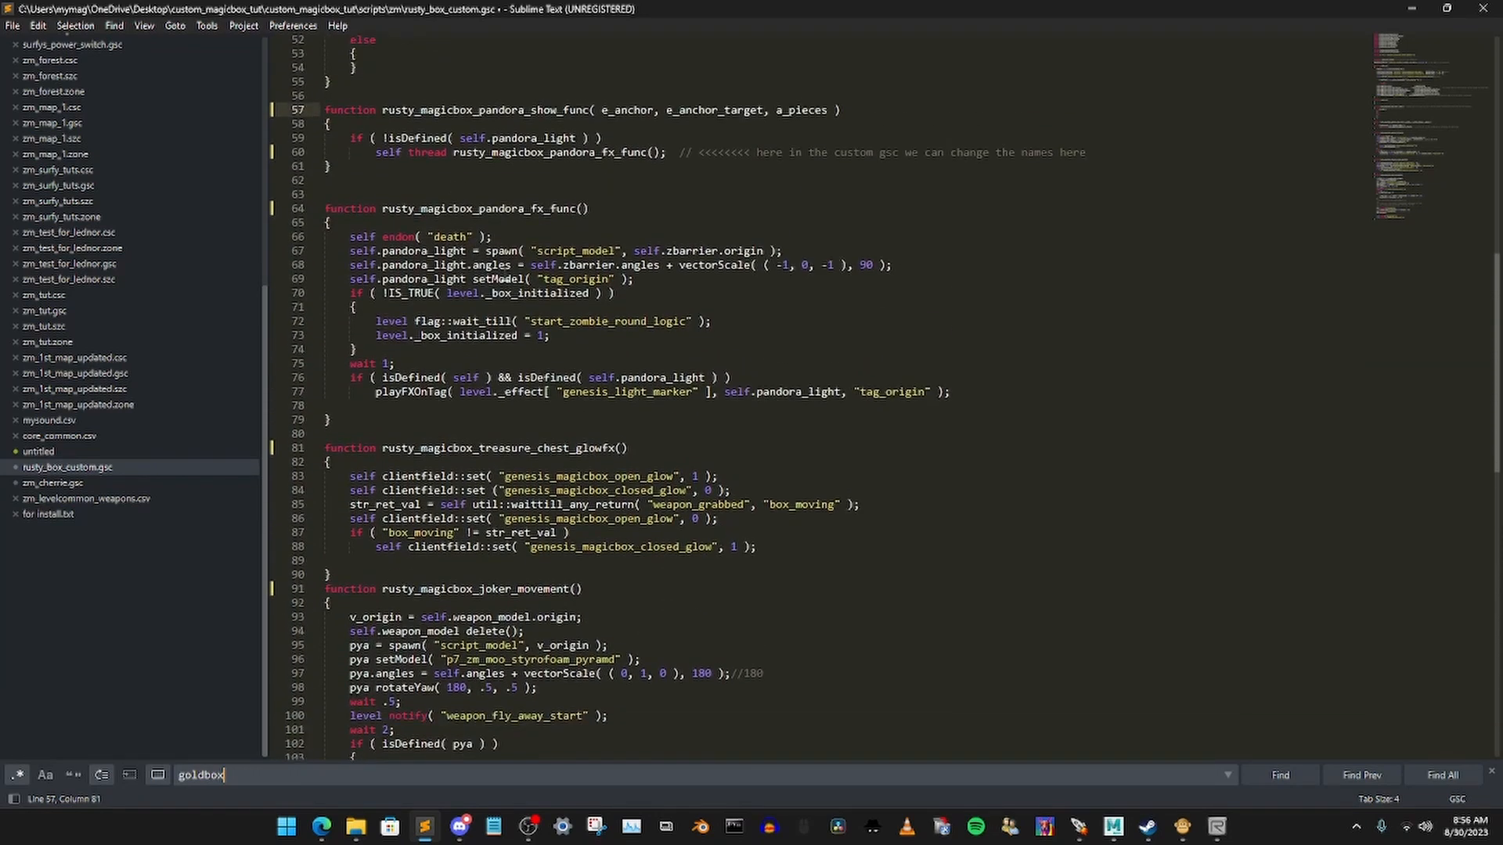
scroll(417, 699, down, 4)
Step: Search the script for rusty_magicbox and compare the function definitions with the references assigned in __init__
key(ctrl+a)
text(rusty_magicbox)
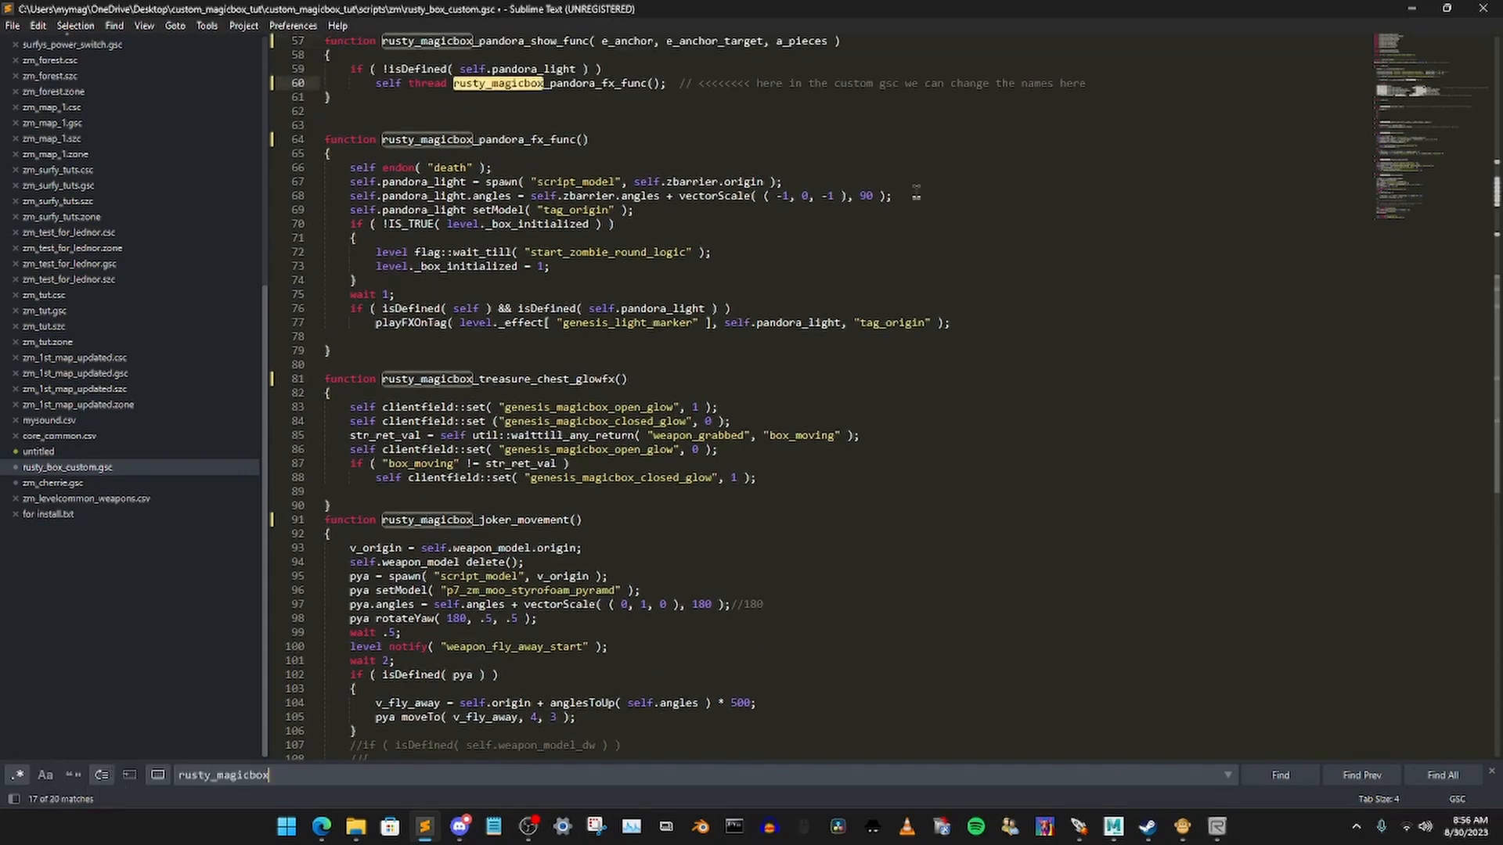
click(893, 196)
scroll(893, 196, up, 3)
scroll(493, 181, up, 2)
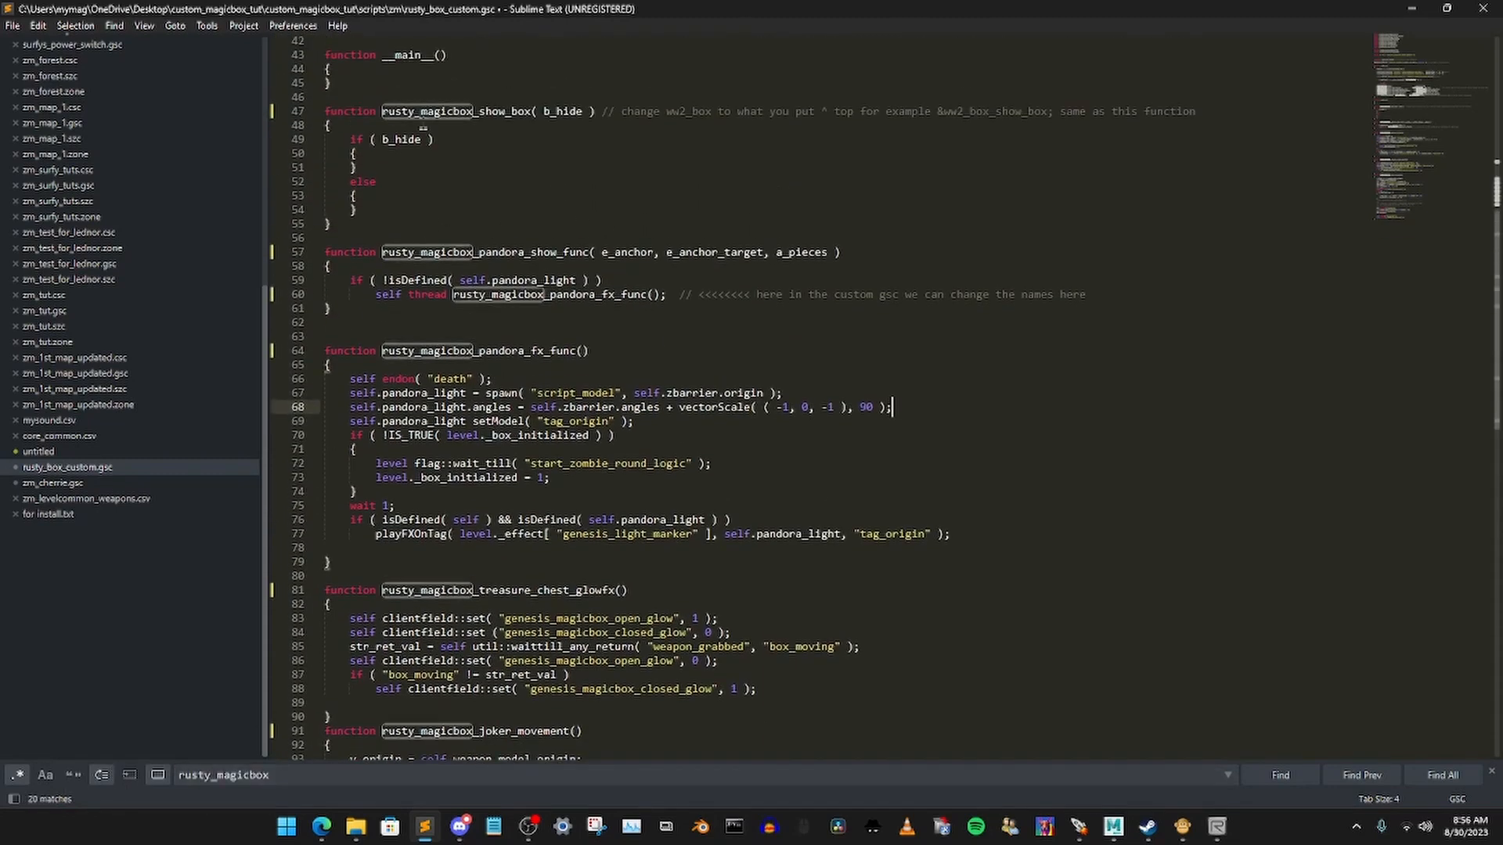
scroll(481, 298, down, 6)
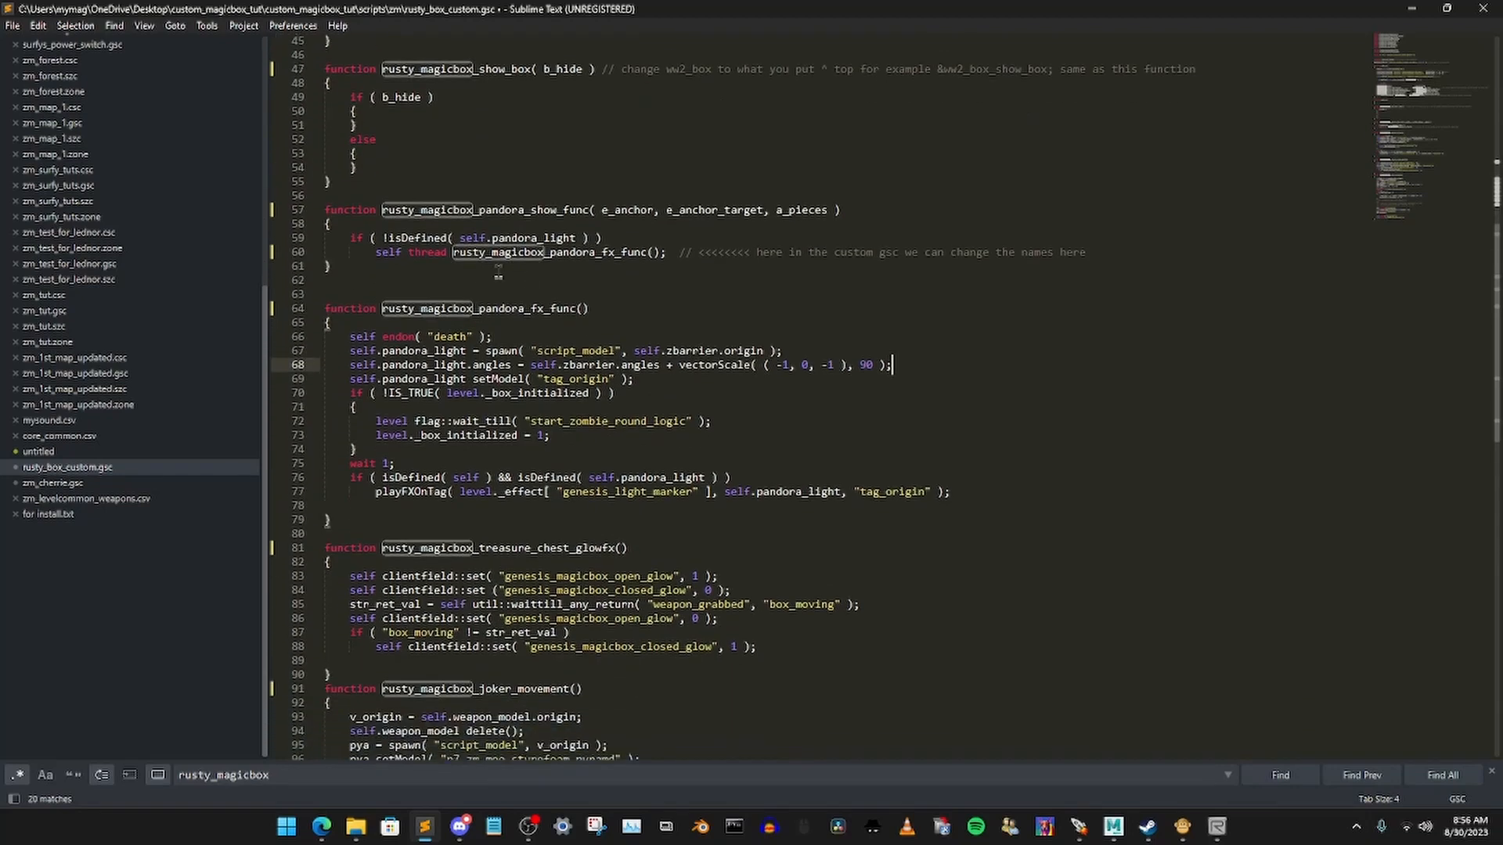
scroll(509, 407, down, 7)
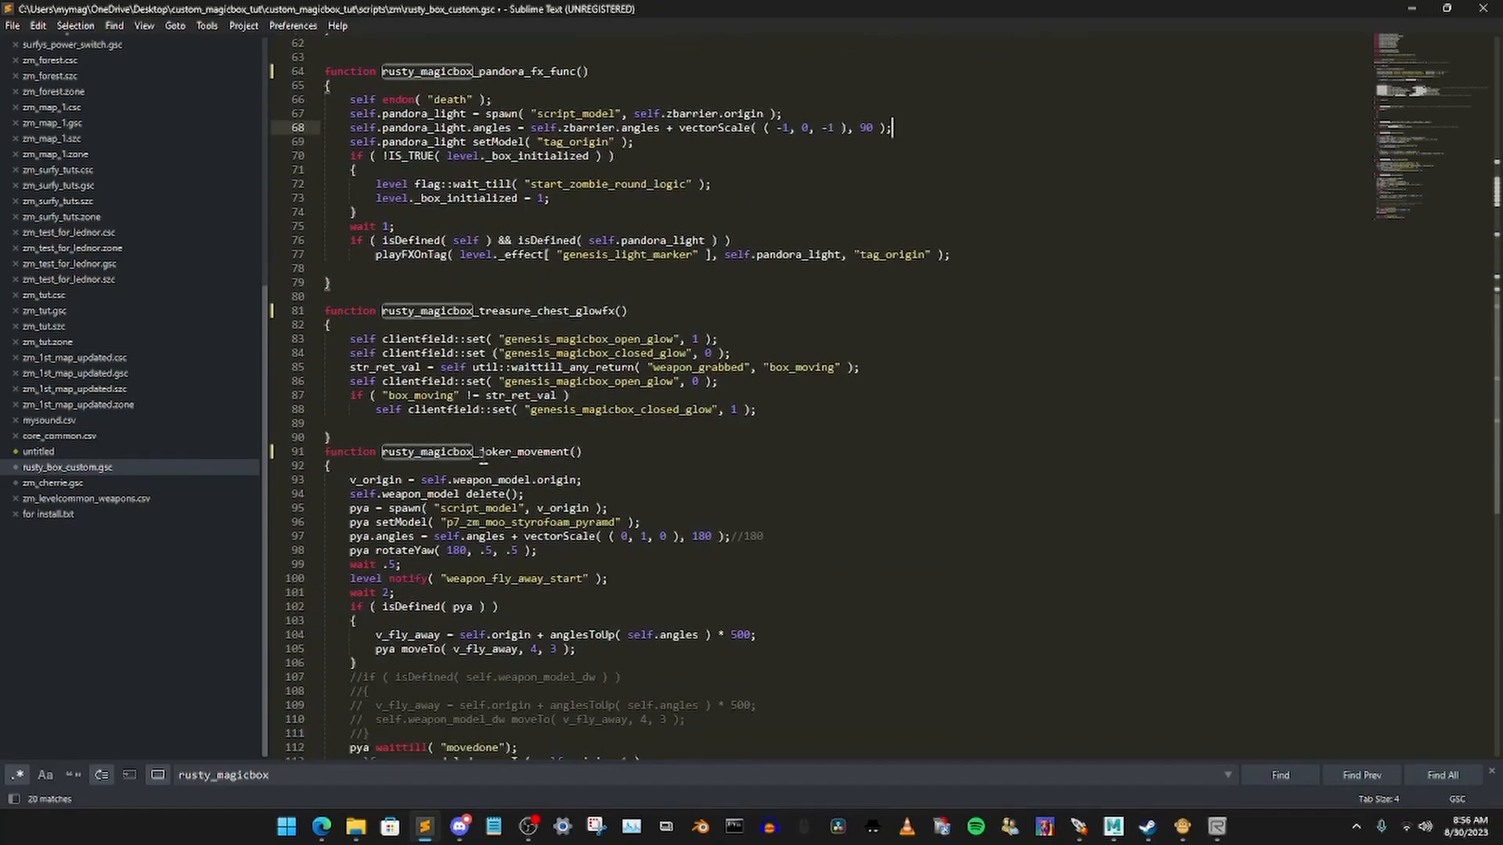
scroll(641, 435, up, 6)
scroll(640, 434, up, 7)
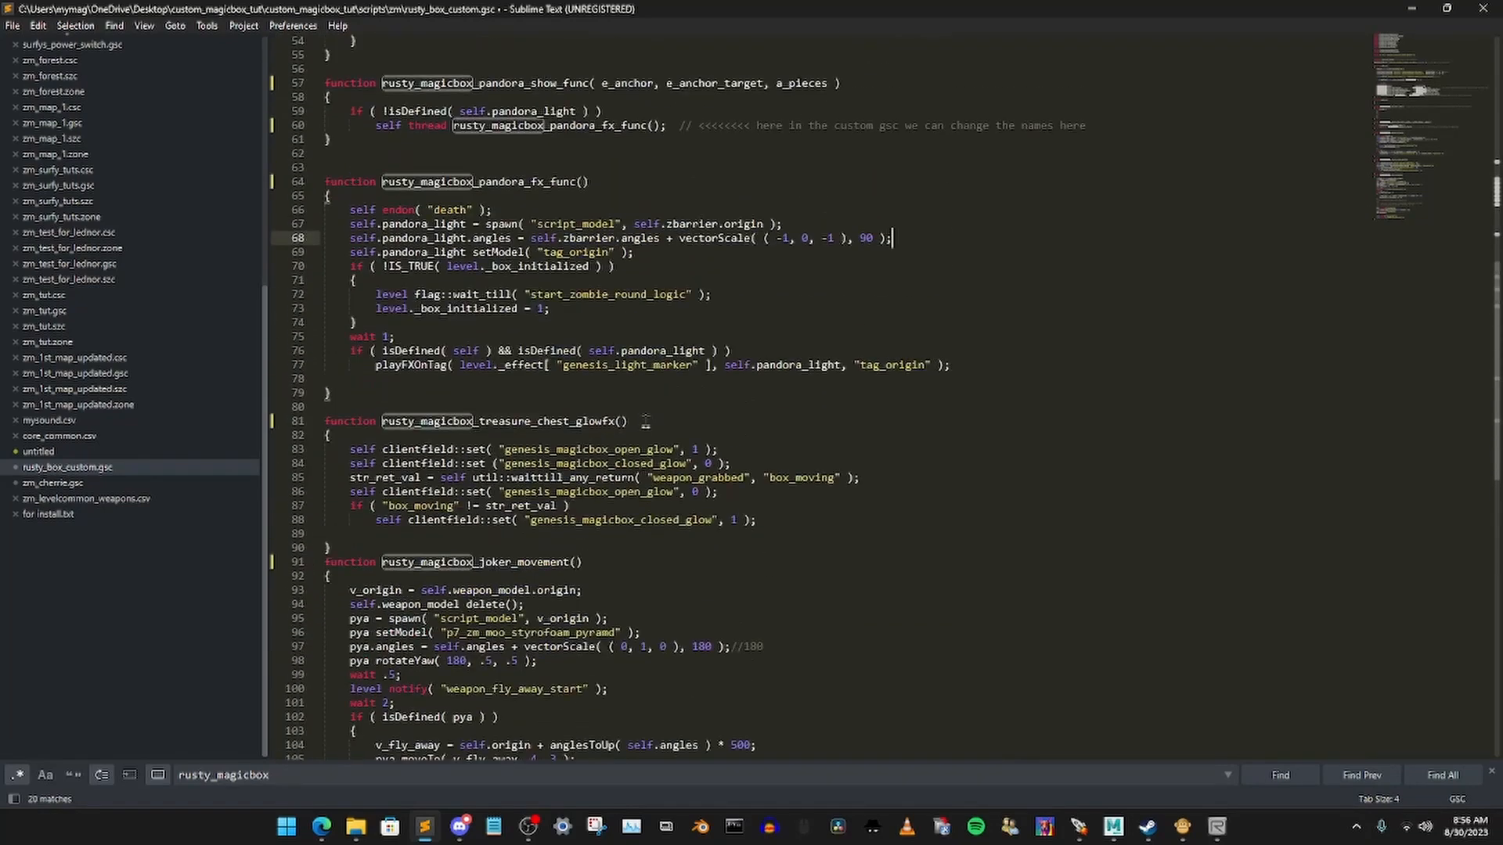
scroll(567, 382, up, 2)
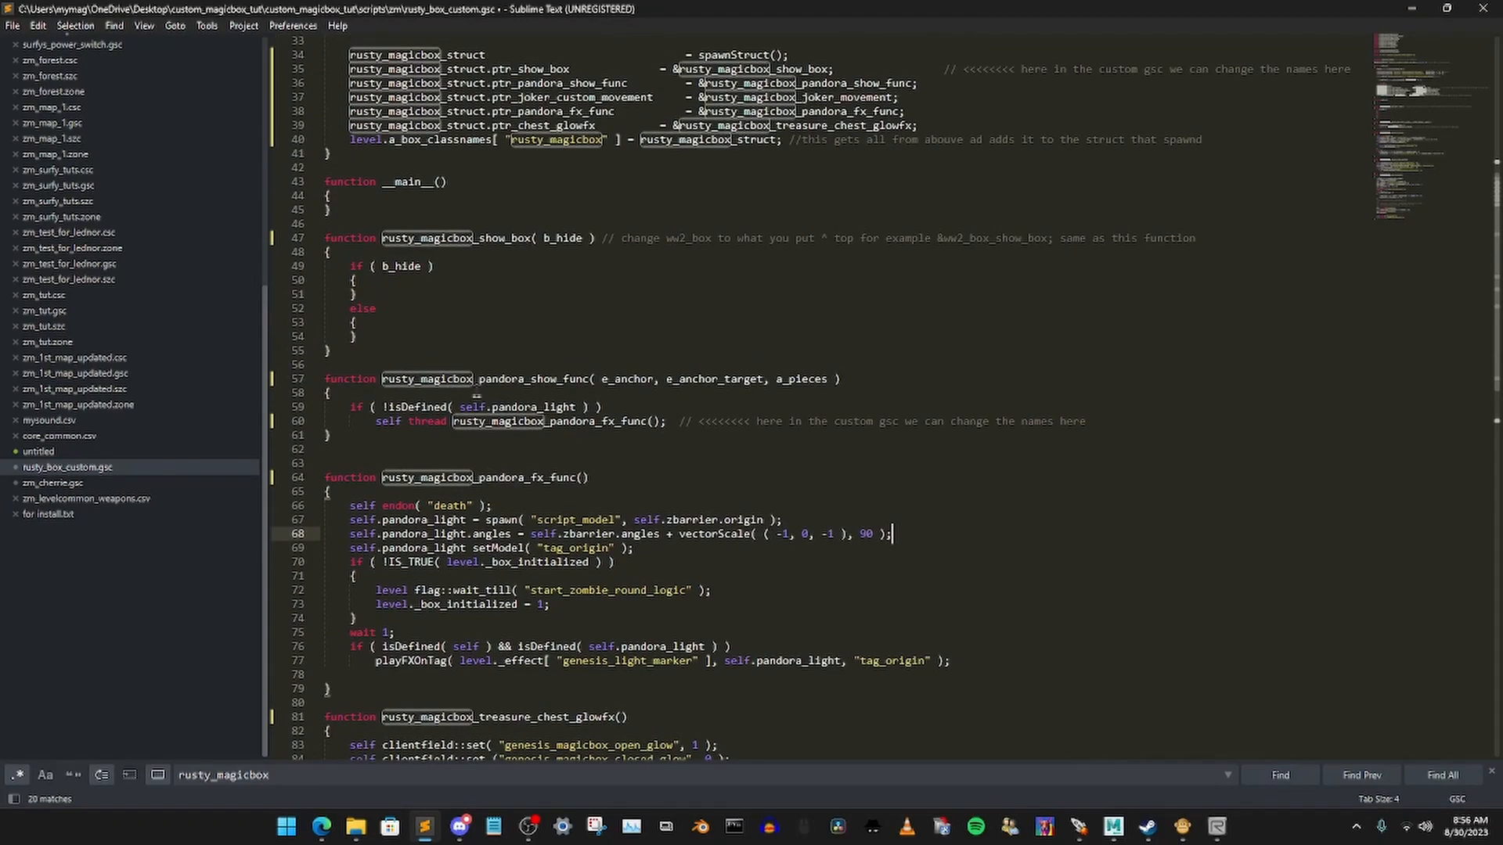
scroll(537, 405, up, 6)
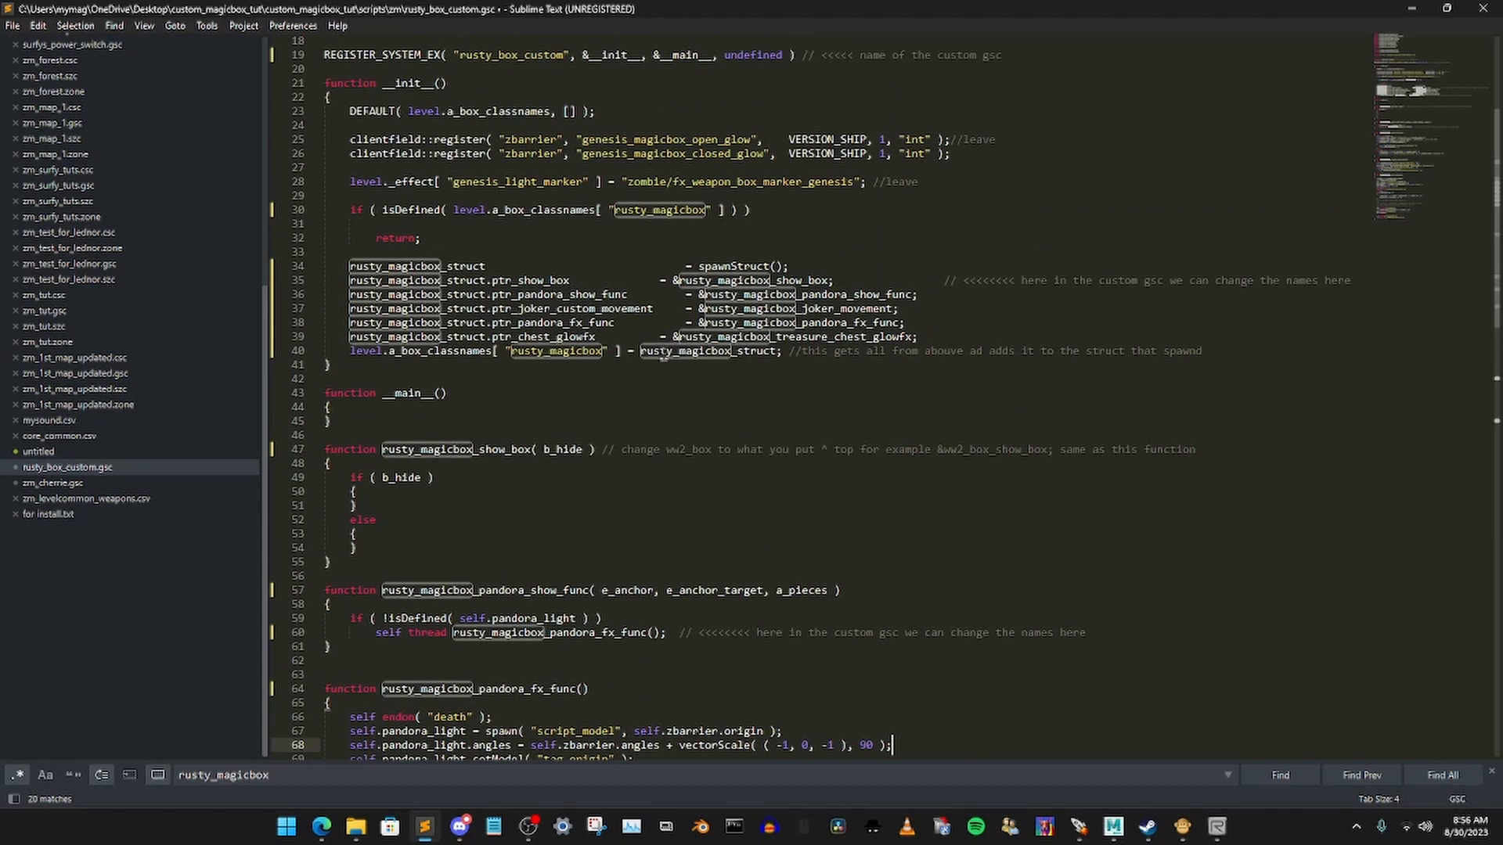
scroll(494, 295, up, 4)
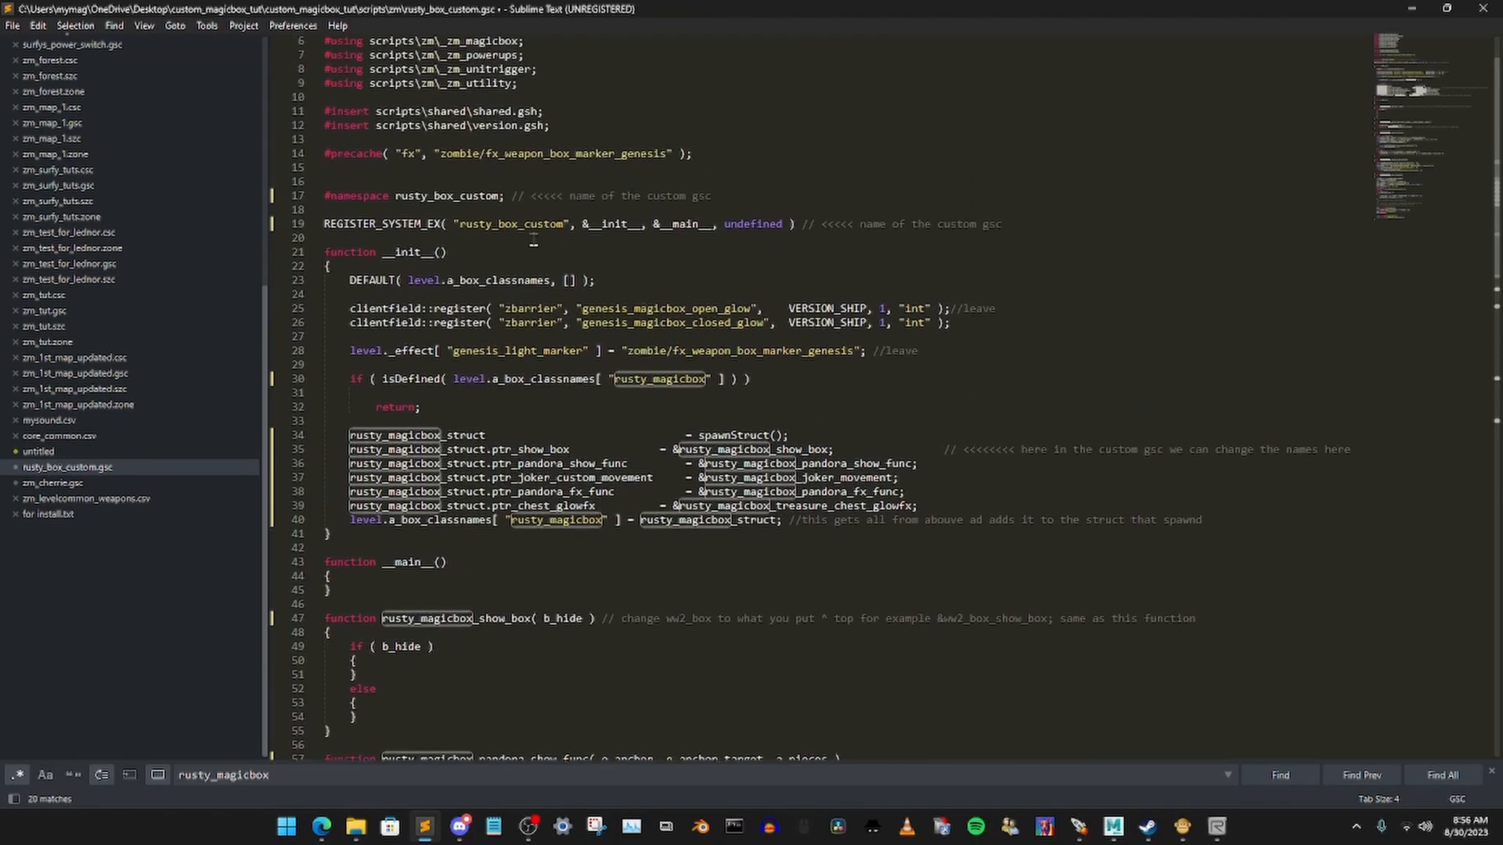
click(1023, 311)
scroll(1024, 314, up, 2)
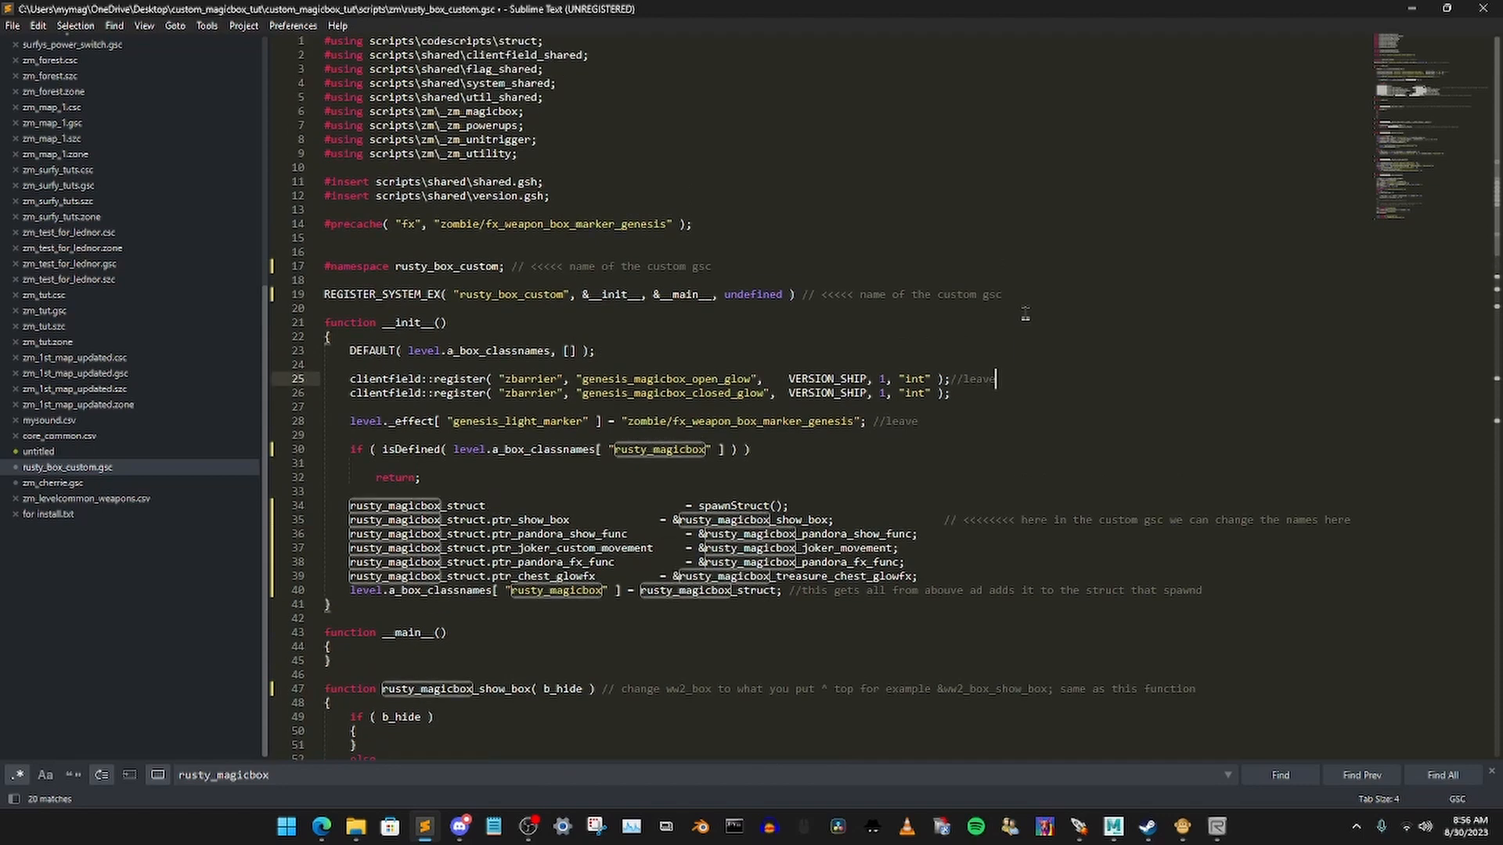
Step: Save and close rusty_box_custom.gsc, and open rusty_box_custom.csc from the zm scripts folder
key(ctrl+s)
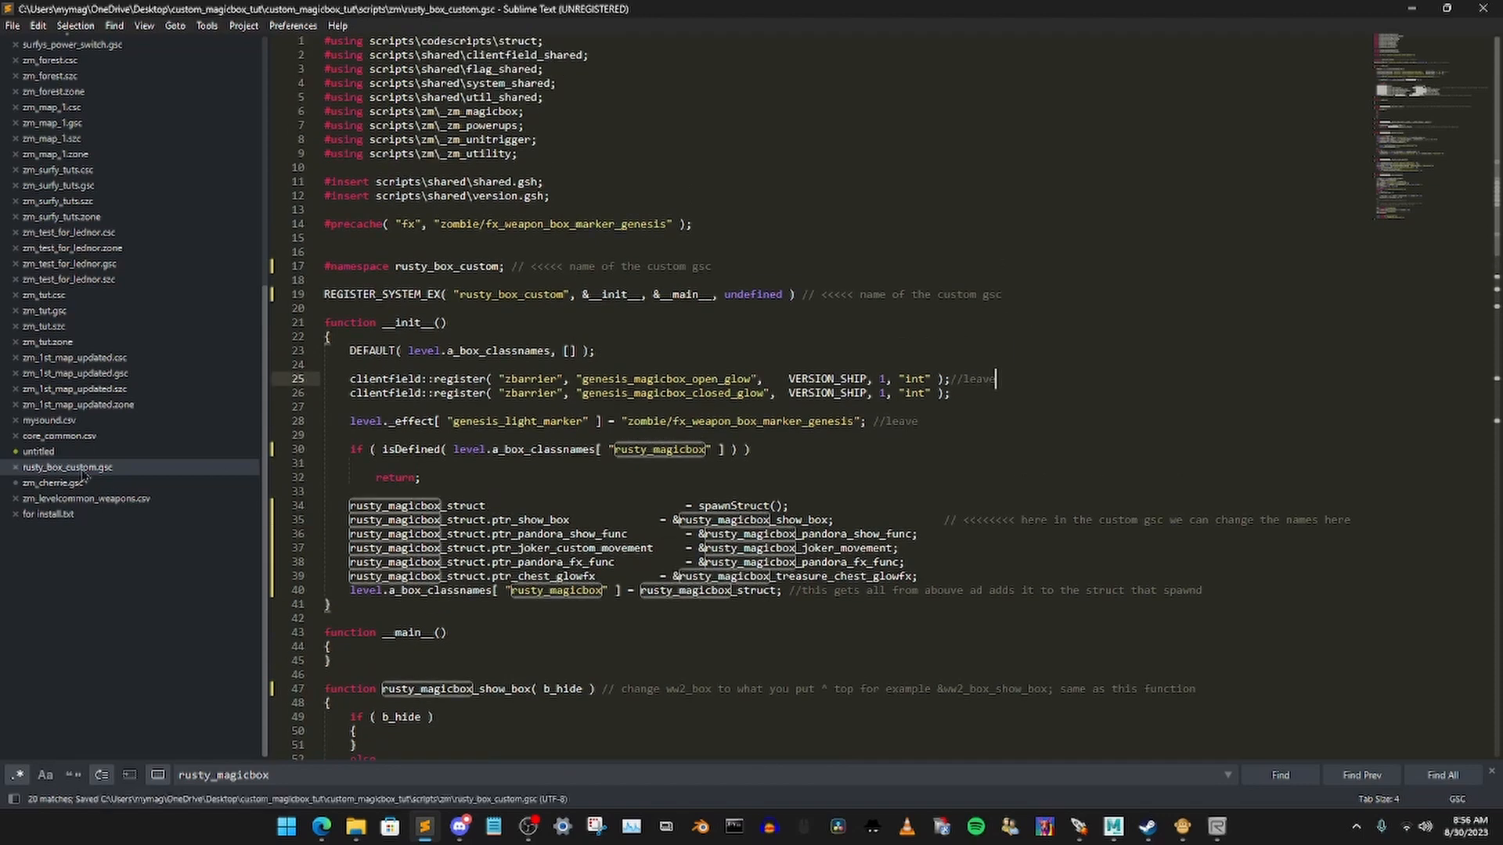
click(15, 468)
click(1412, 9)
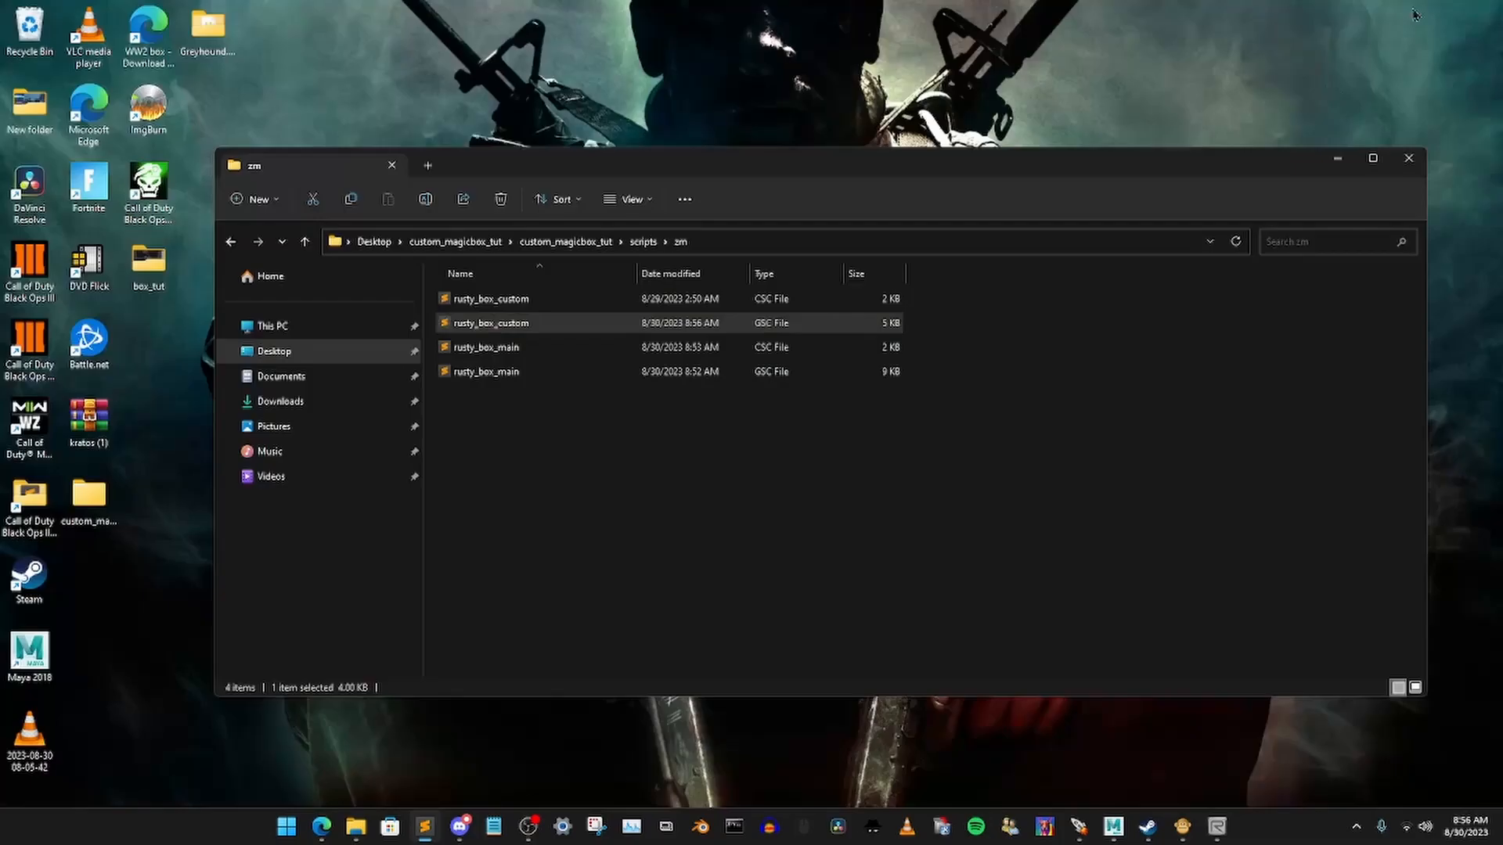
double_click(529, 304)
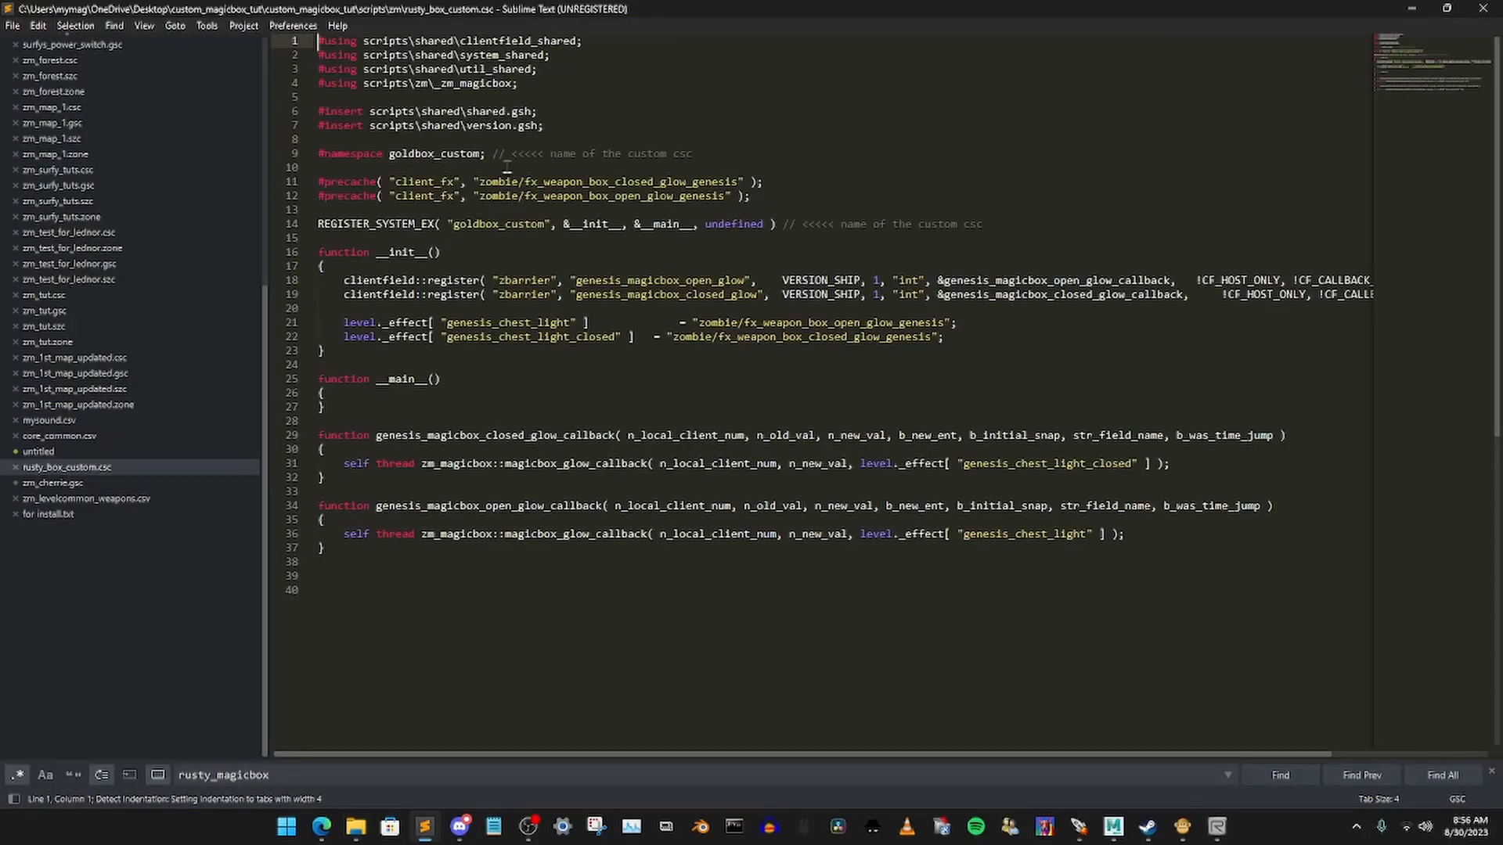
Step: Change the namespace in rusty_box_custom.csc to rusty_box_custom
click(435, 156)
key(BackSpace)
key(BackSpace)
key(BackSpace)
key(BackSpace)
key(BackSpace)
key(BackSpace)
key(BackSpace)
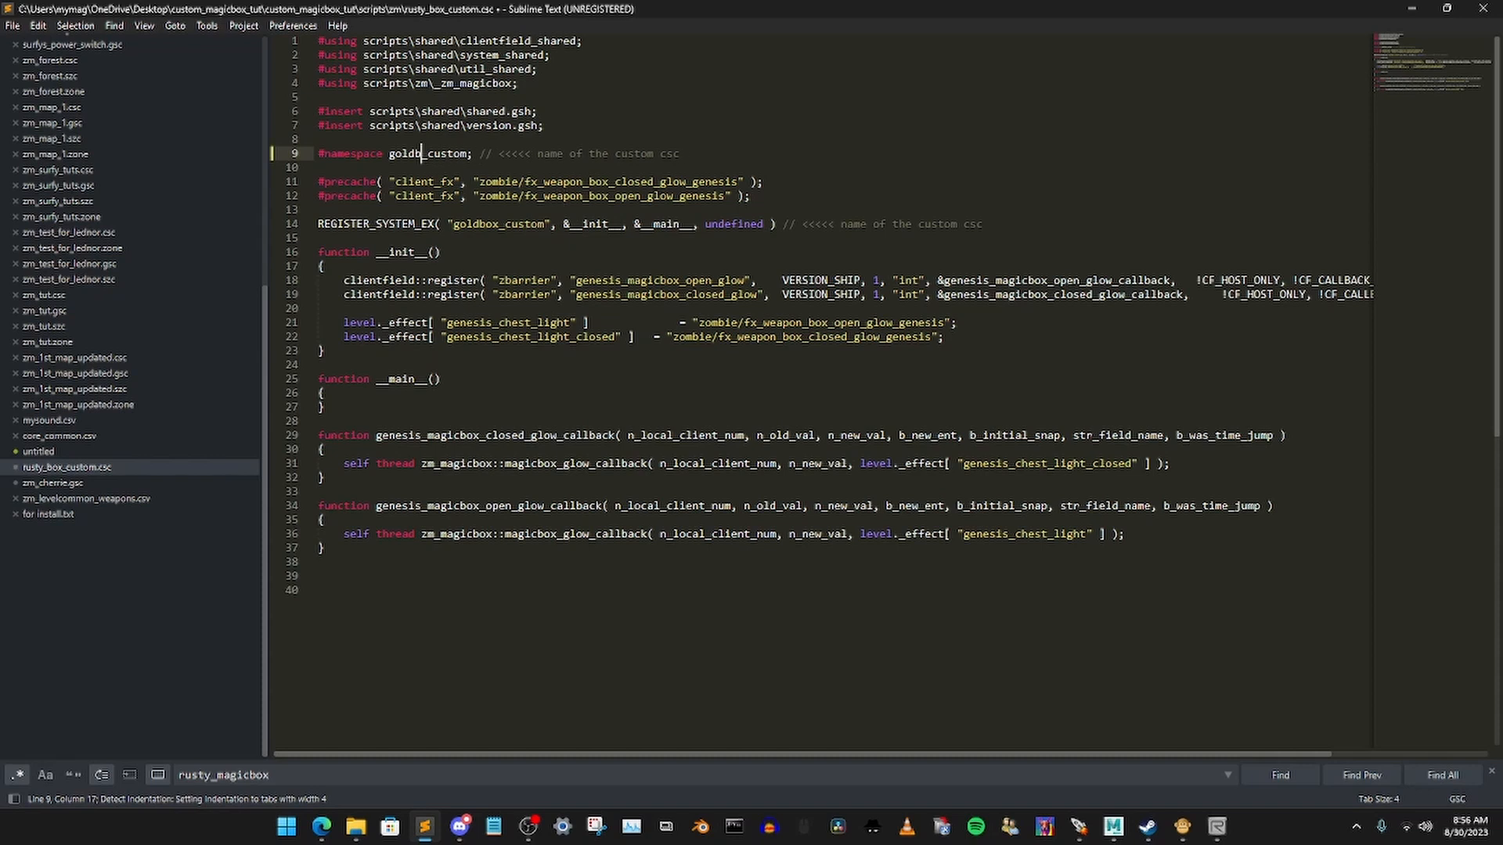
text(rusty)
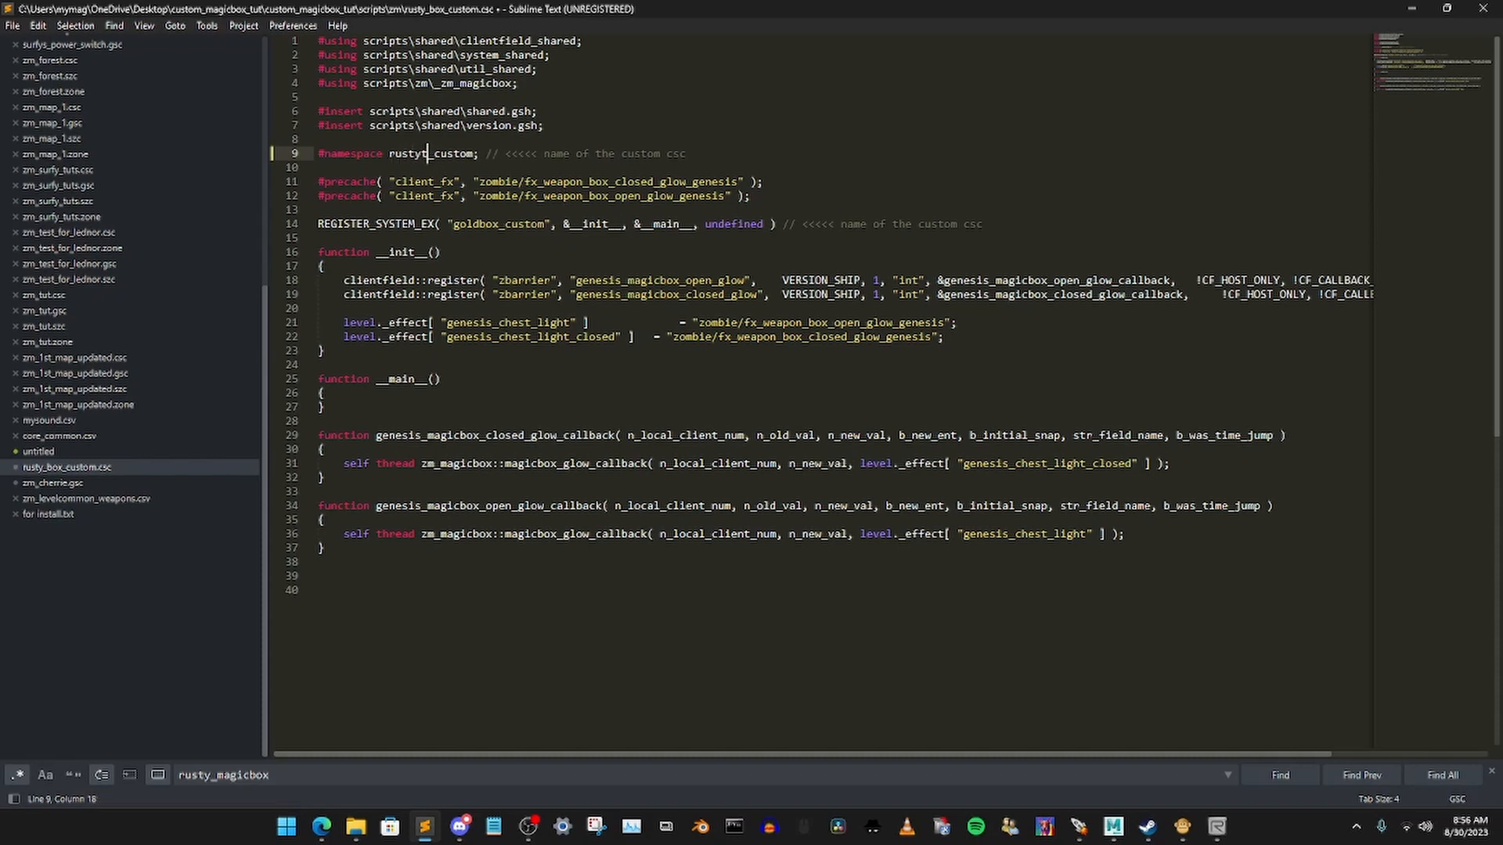
text(_box)
Step: Change the system name in REGISTER_SYSTEM_EX to rusty_box_custom and save the csc script
click(498, 224)
key(BackSpace)
key(BackSpace)
key(BackSpace)
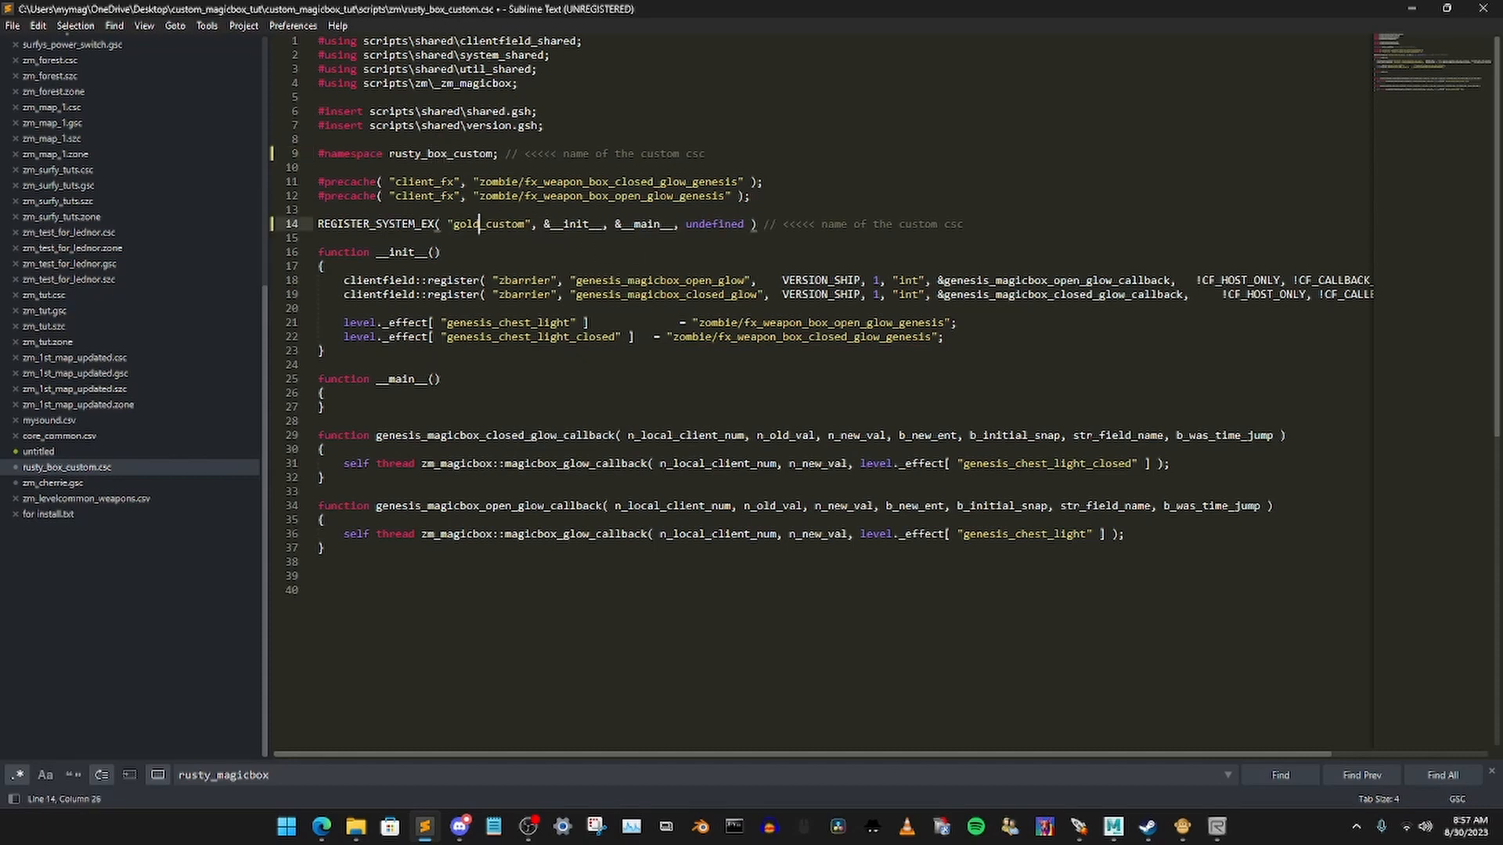
key(BackSpace)
key(BackSpace)
key(BackSpace)
key(BackSpace)
text(rusty)
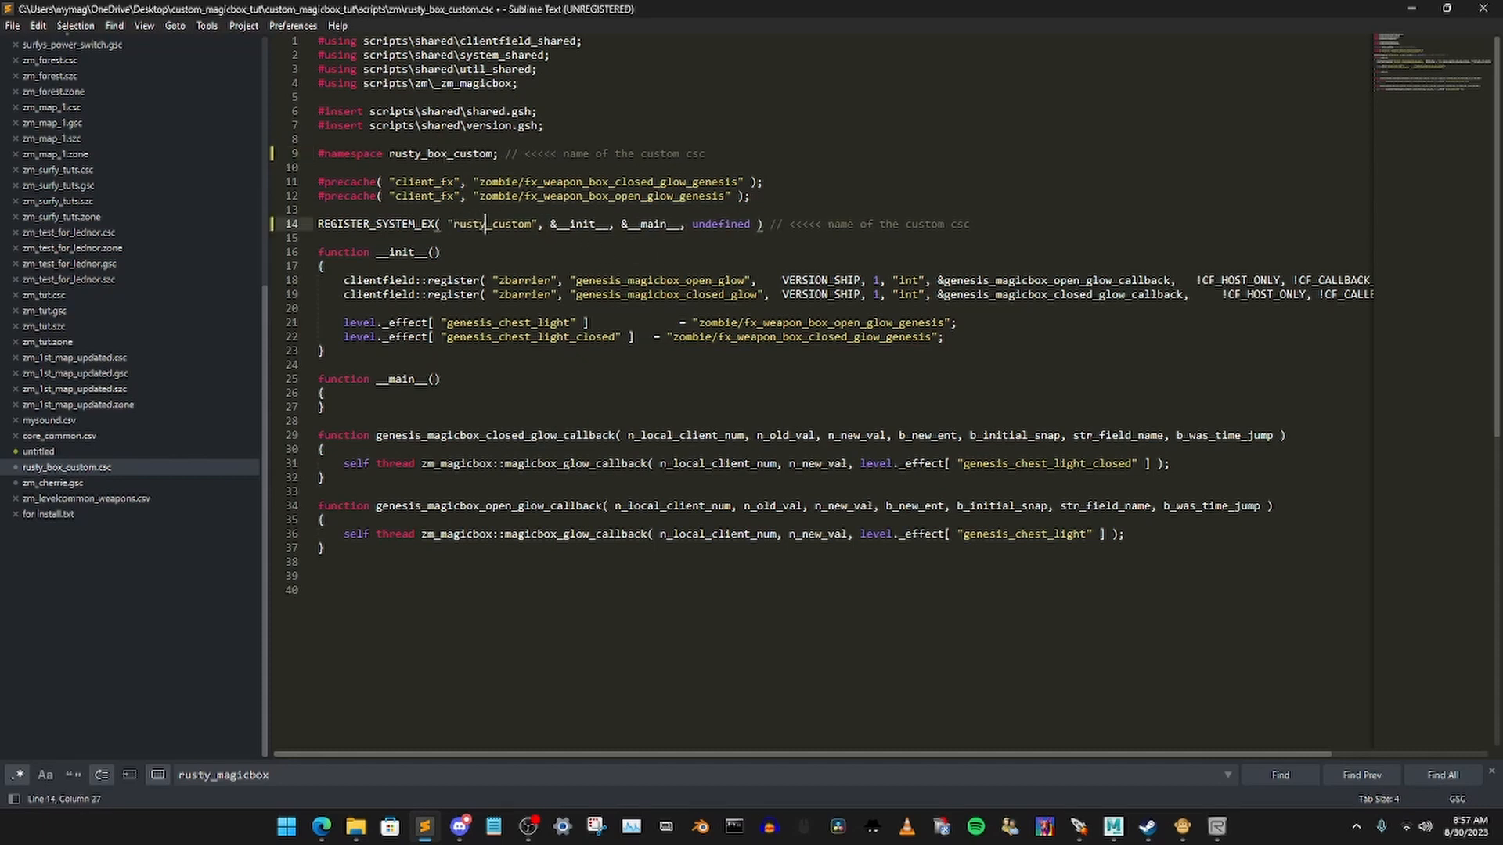
text(_box)
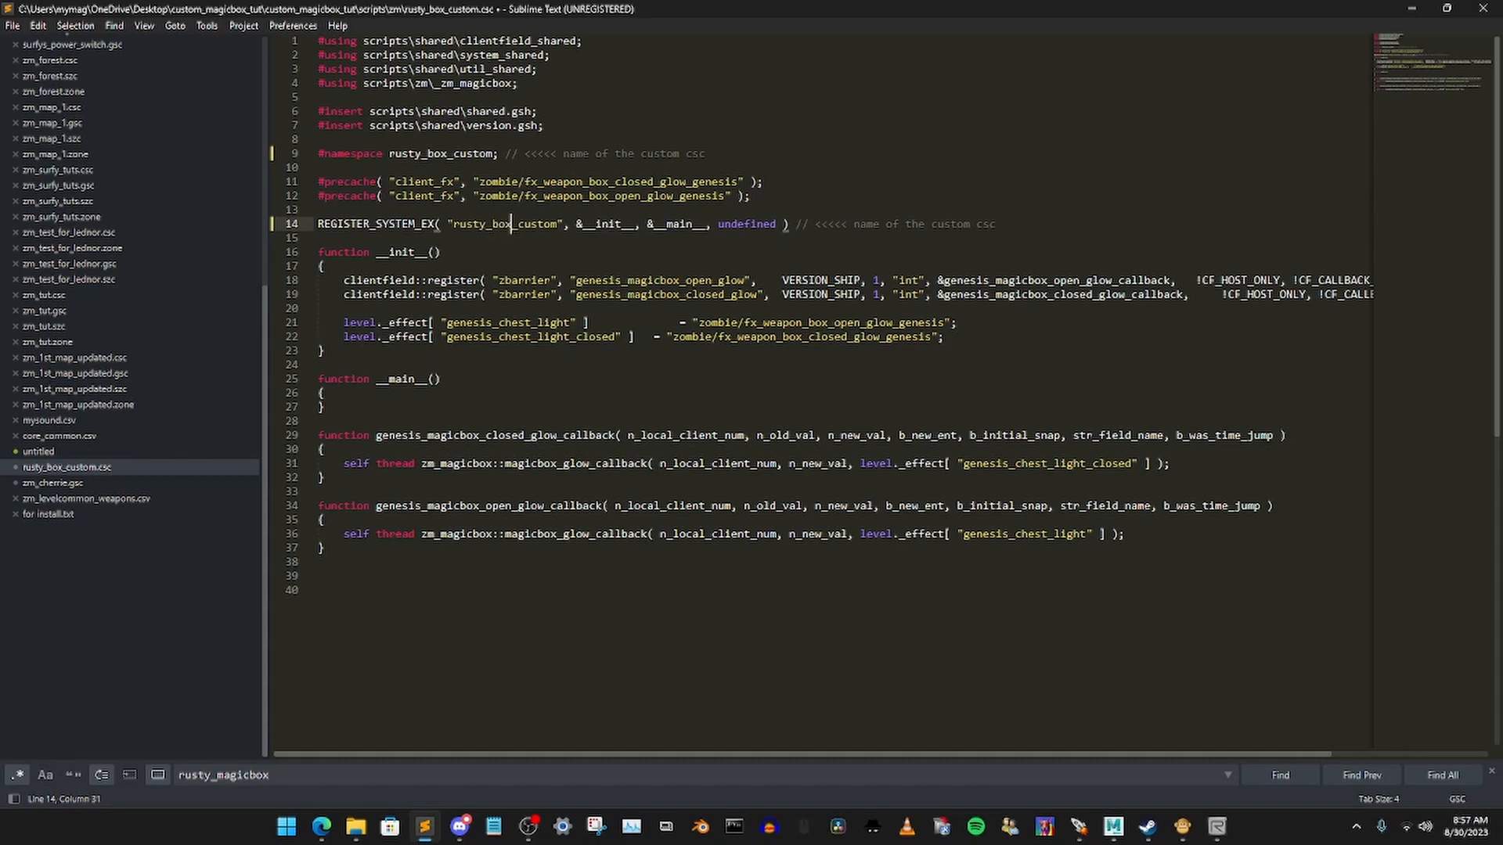
key(ctrl+s)
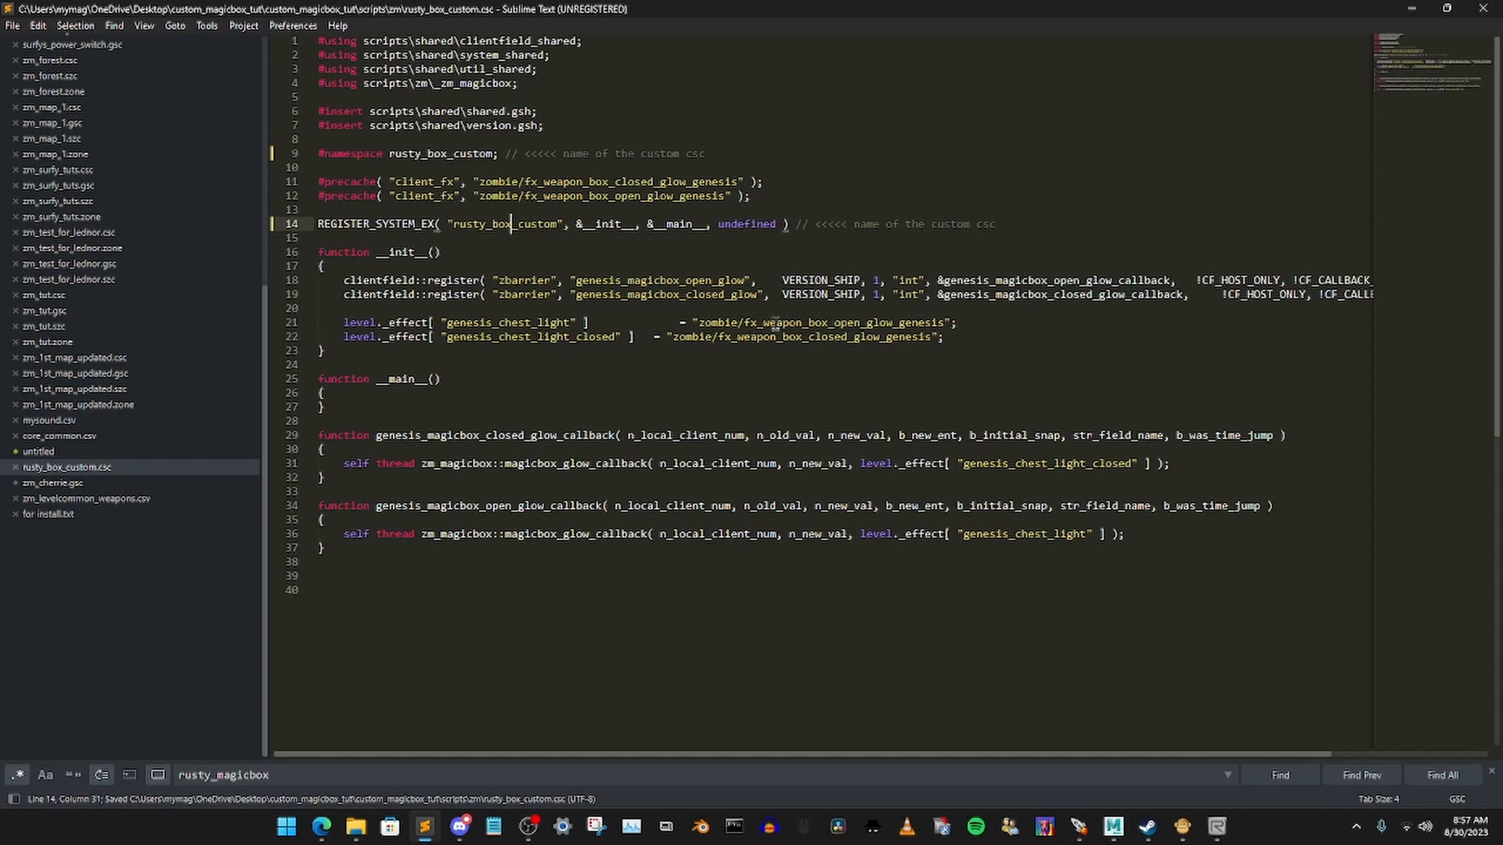
Step: Close the csc script and duplicate the commented goldbox_custom block below itself in zm_retch_der_toten_remake.gsc
click(15, 469)
scroll(123, 156, up, 5)
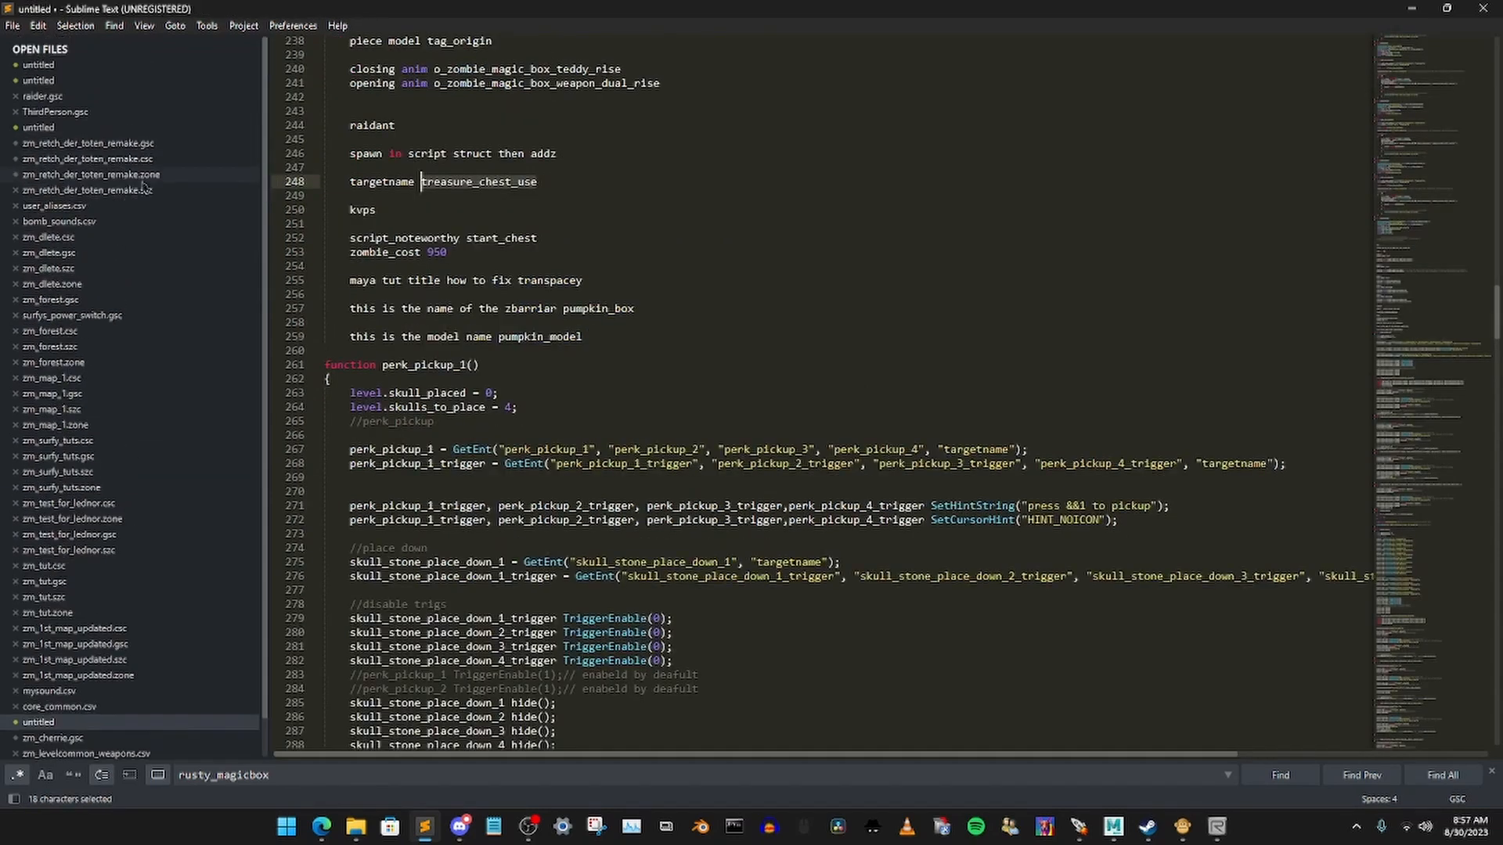
click(161, 147)
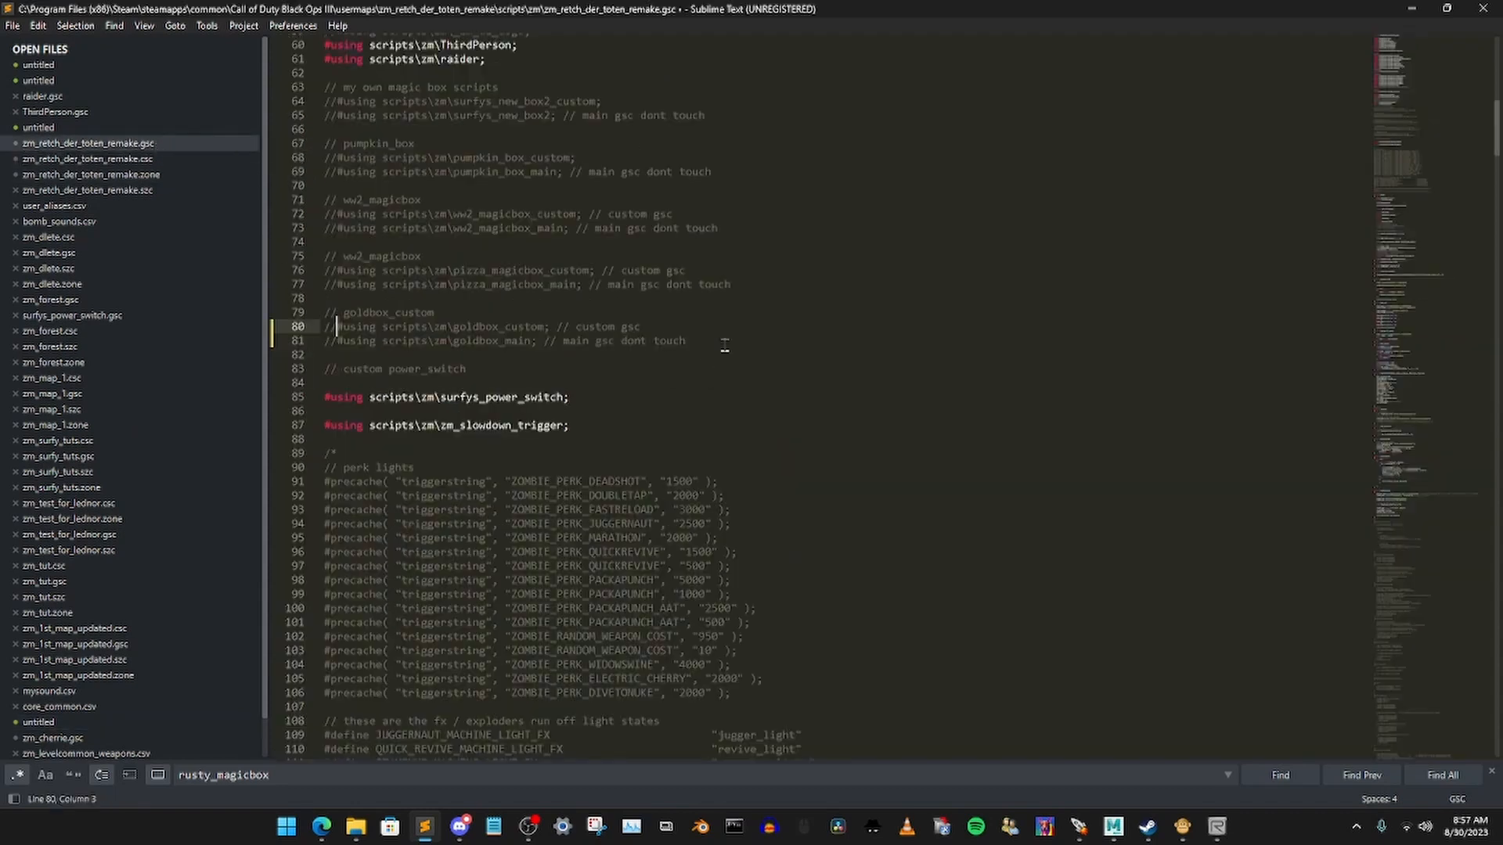
drag(718, 344, 324, 313)
key(ctrl+c)
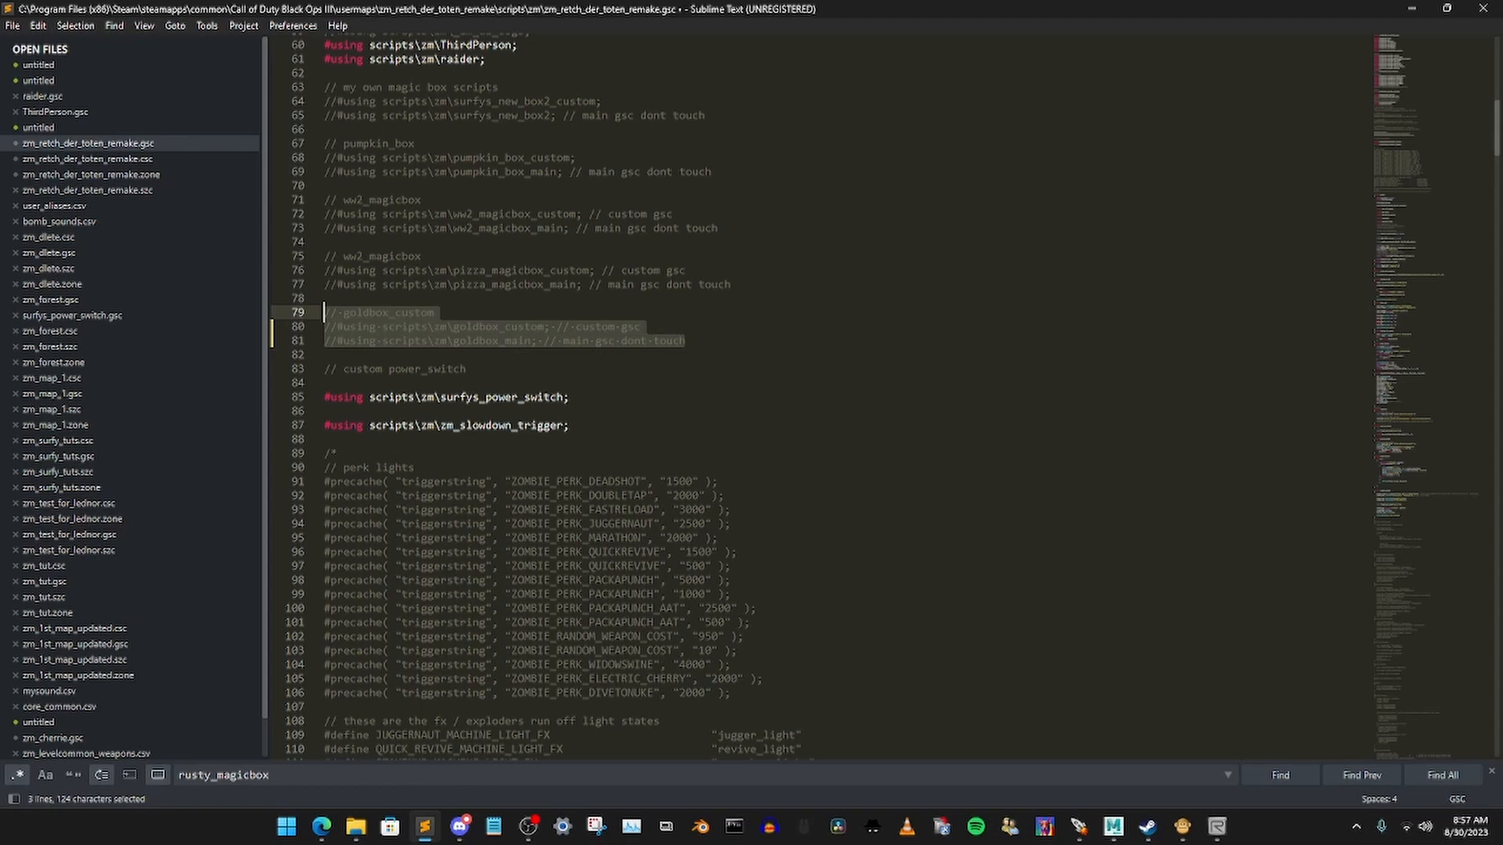
key(super)
key(super)
click(695, 343)
key(Return)
key(Return)
key(ctrl+v)
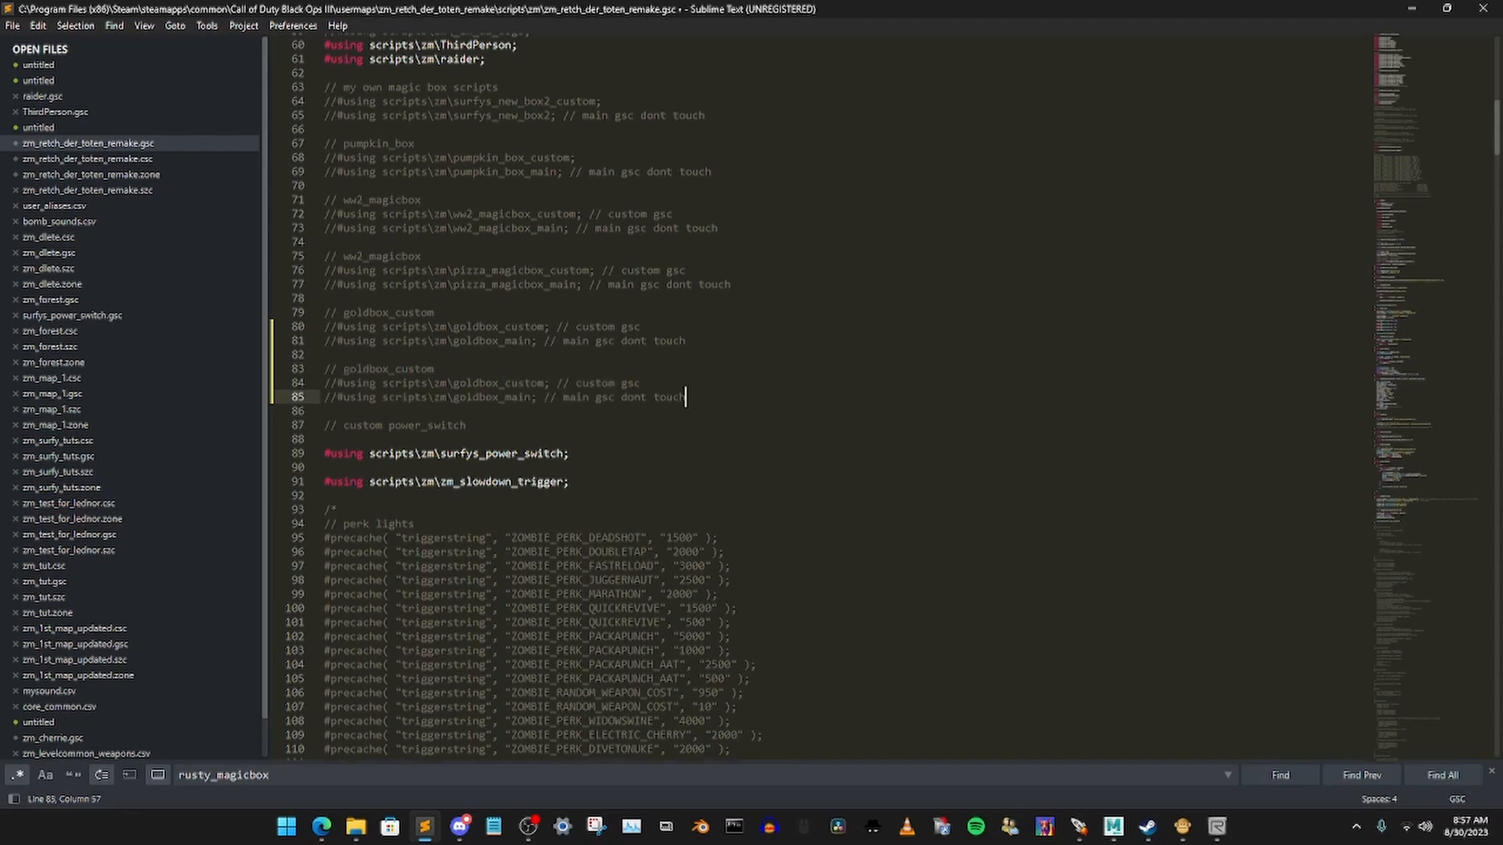
Step: Uncomment both #using lines in the duplicated goldbox_custom block
click(337, 383)
key(ctrl+slash)
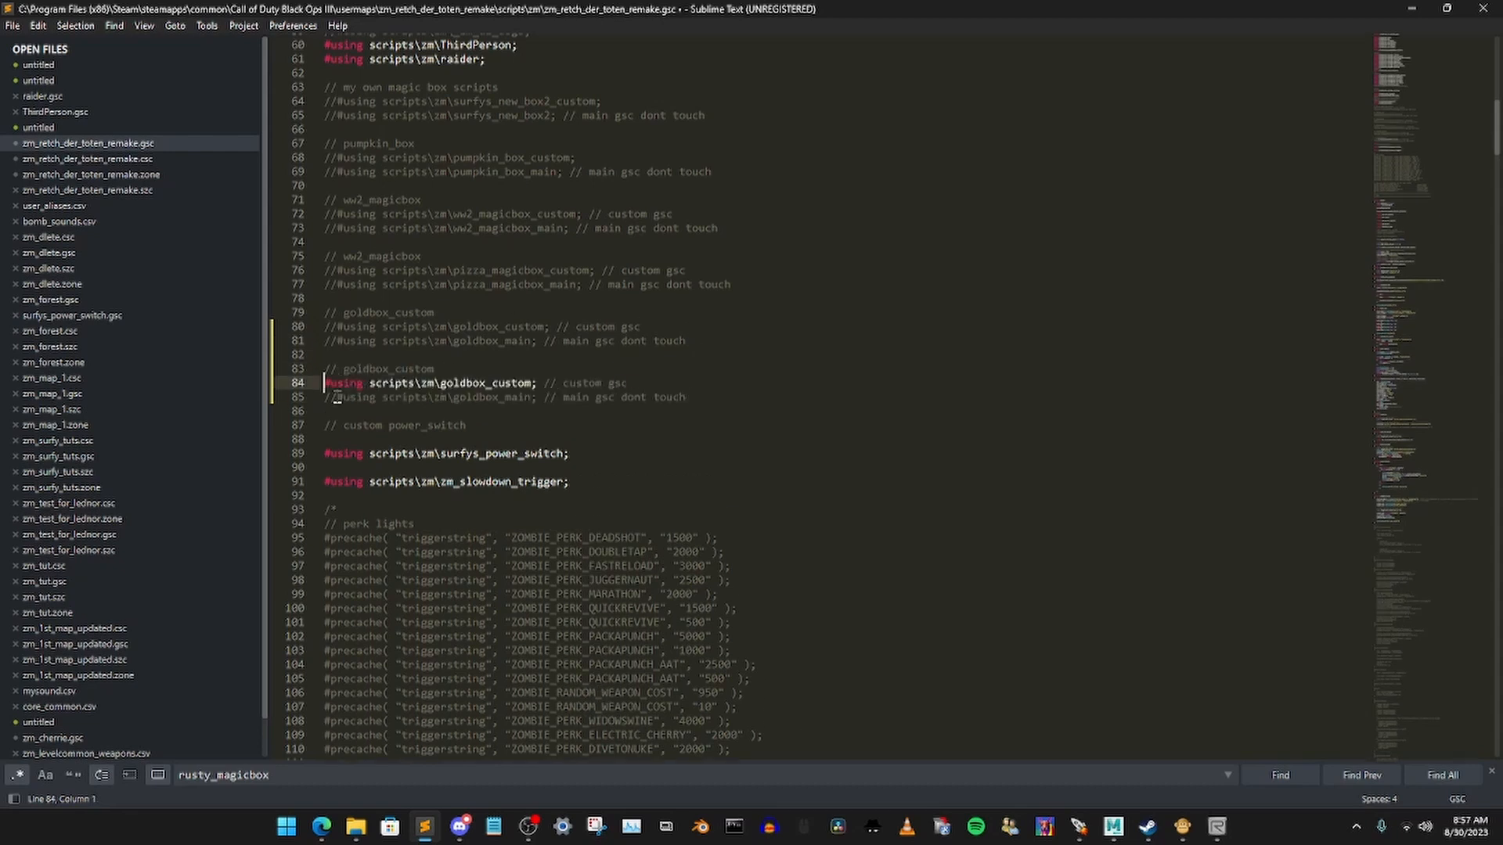
click(338, 397)
key(ctrl+slash)
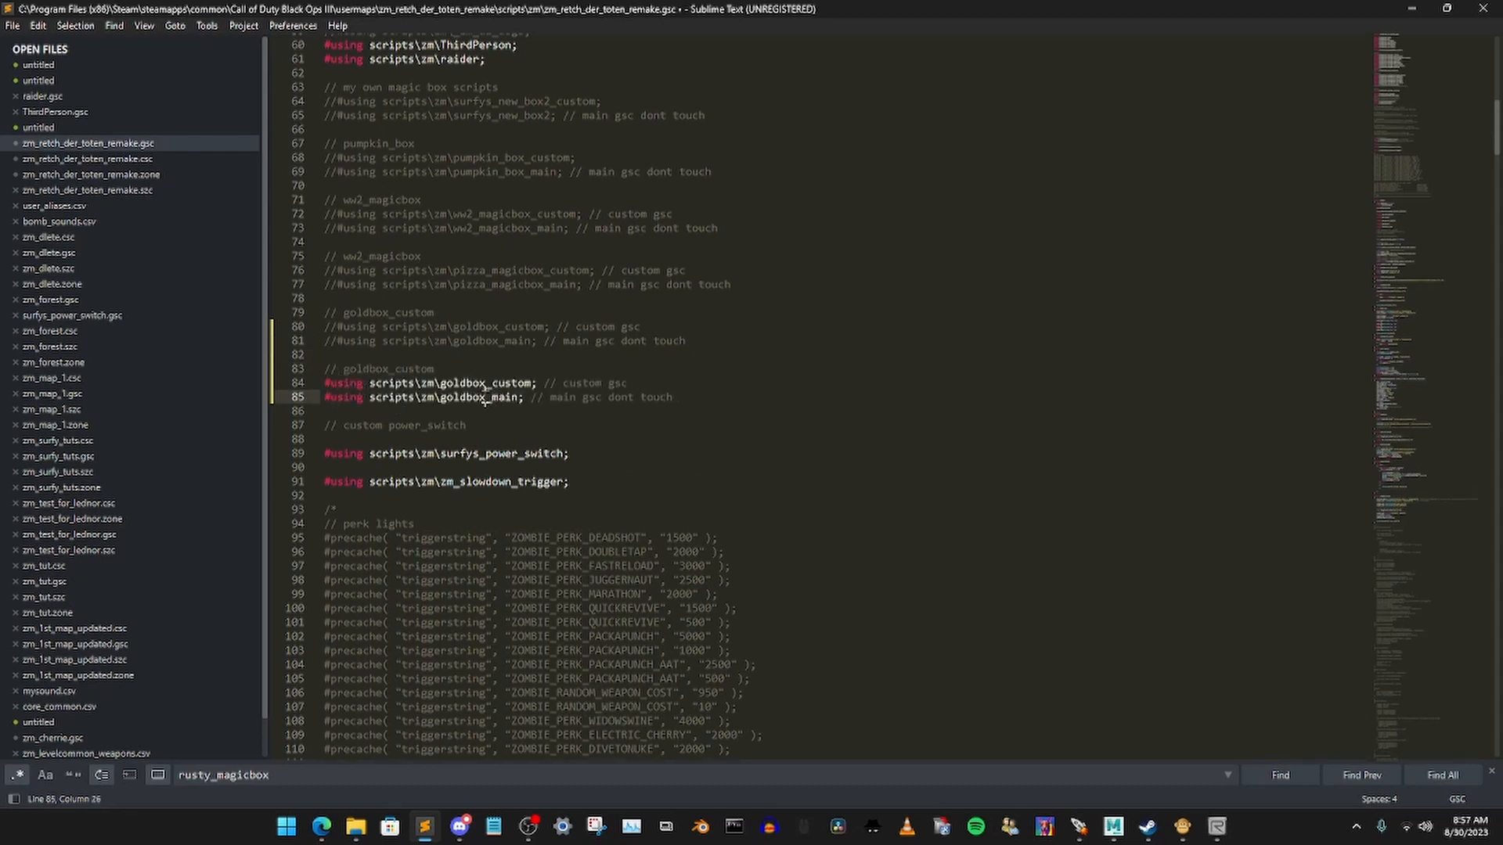
Step: Change the script path in the active main #using line to scripts\zm\rusty_box_main
key(BackSpace)
key(BackSpace)
key(BackSpace)
key(BackSpace)
key(BackSpace)
key(BackSpace)
key(BackSpace)
text(r)
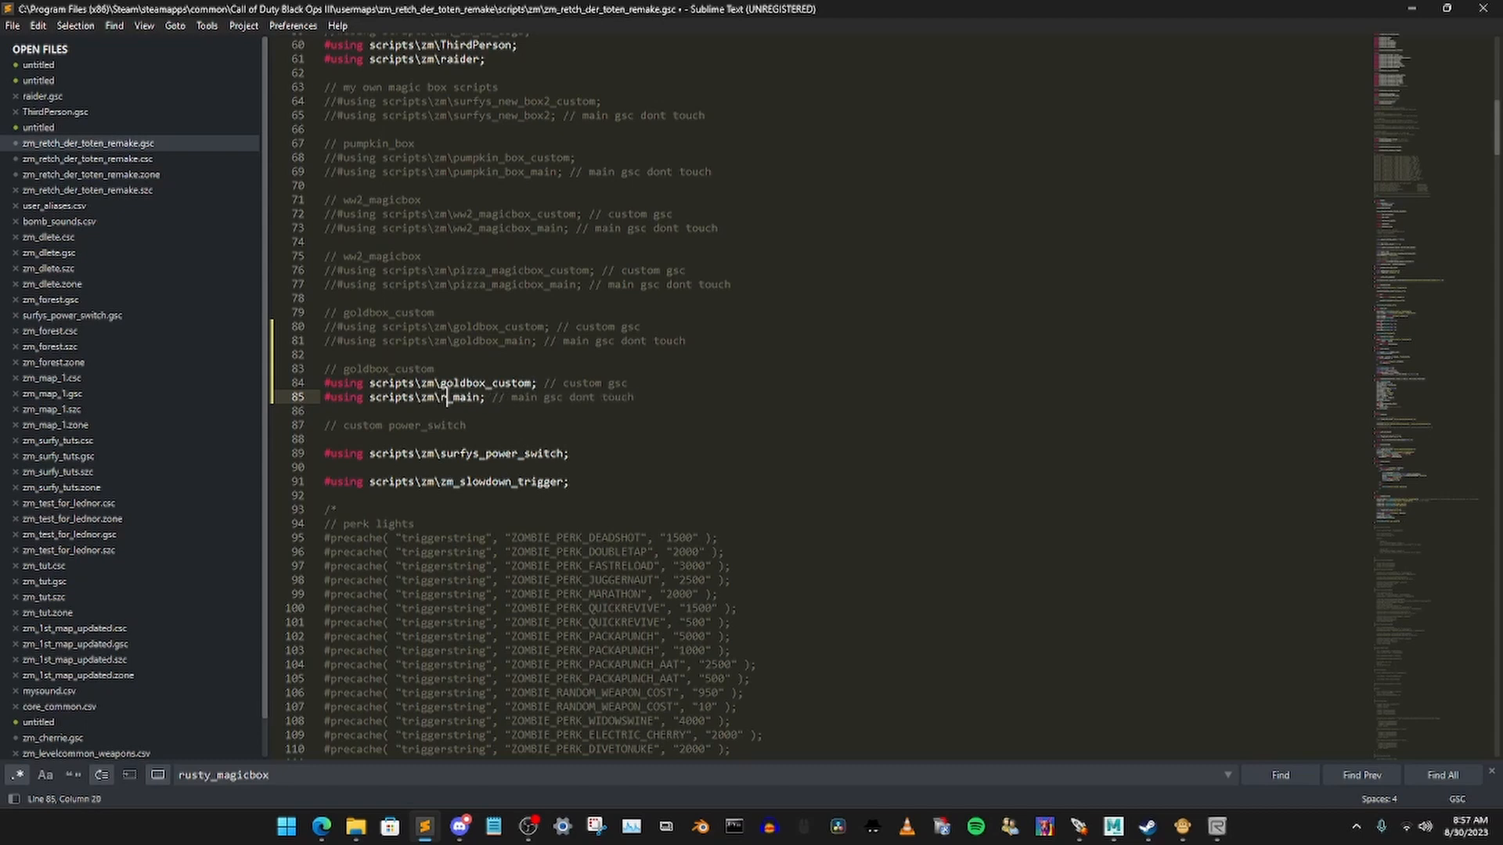
text(usty_box)
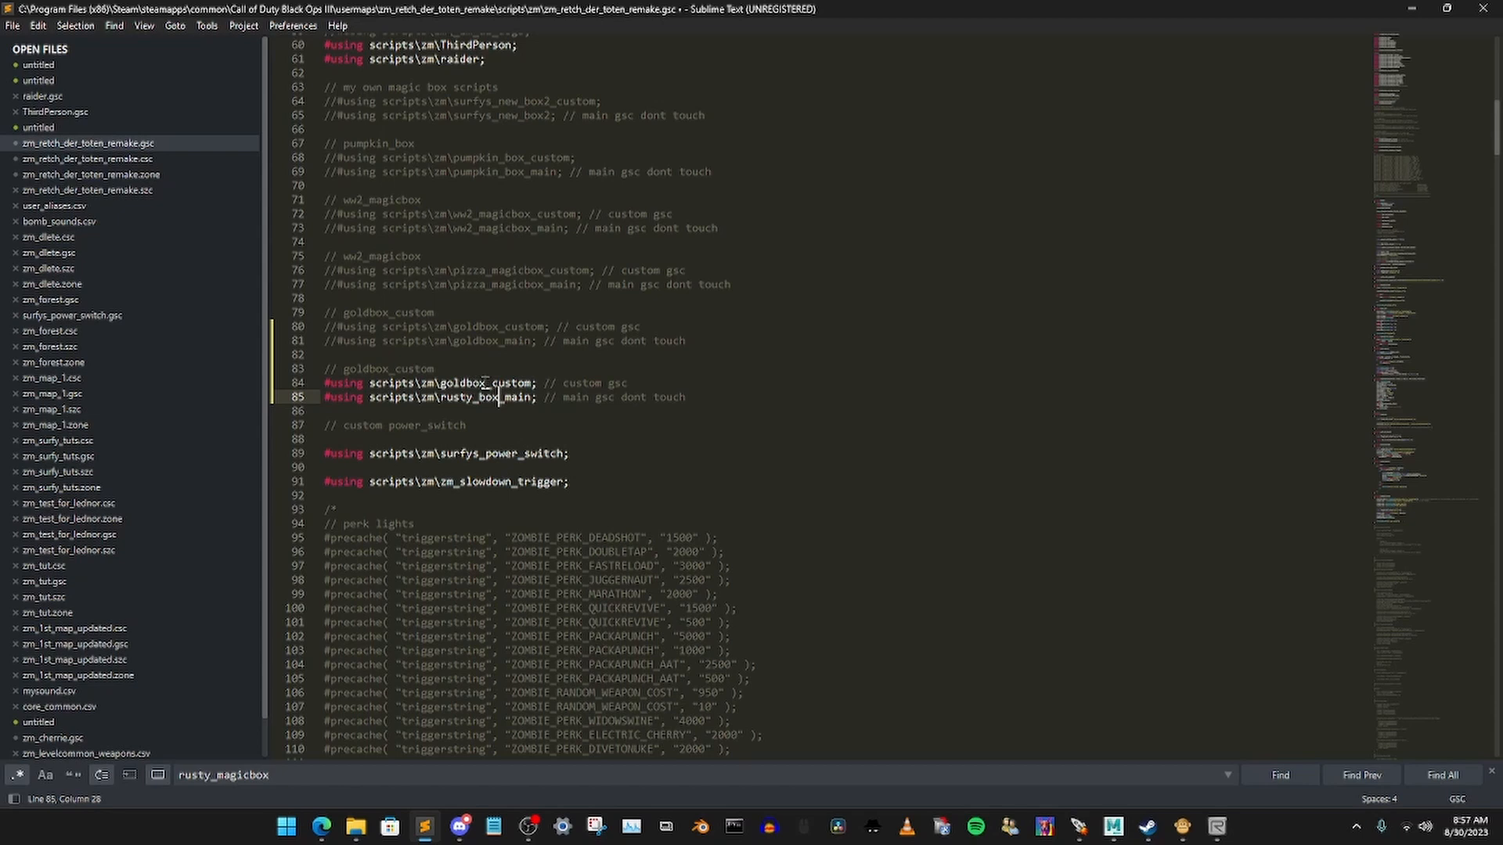
Step: Change the active custom #using line to scripts\zm\rusty_box_custom and save the map's gsc
click(485, 382)
key(BackSpace)
key(BackSpace)
key(BackSpace)
key(BackSpace)
key(BackSpace)
key(BackSpace)
key(BackSpace)
text(r)
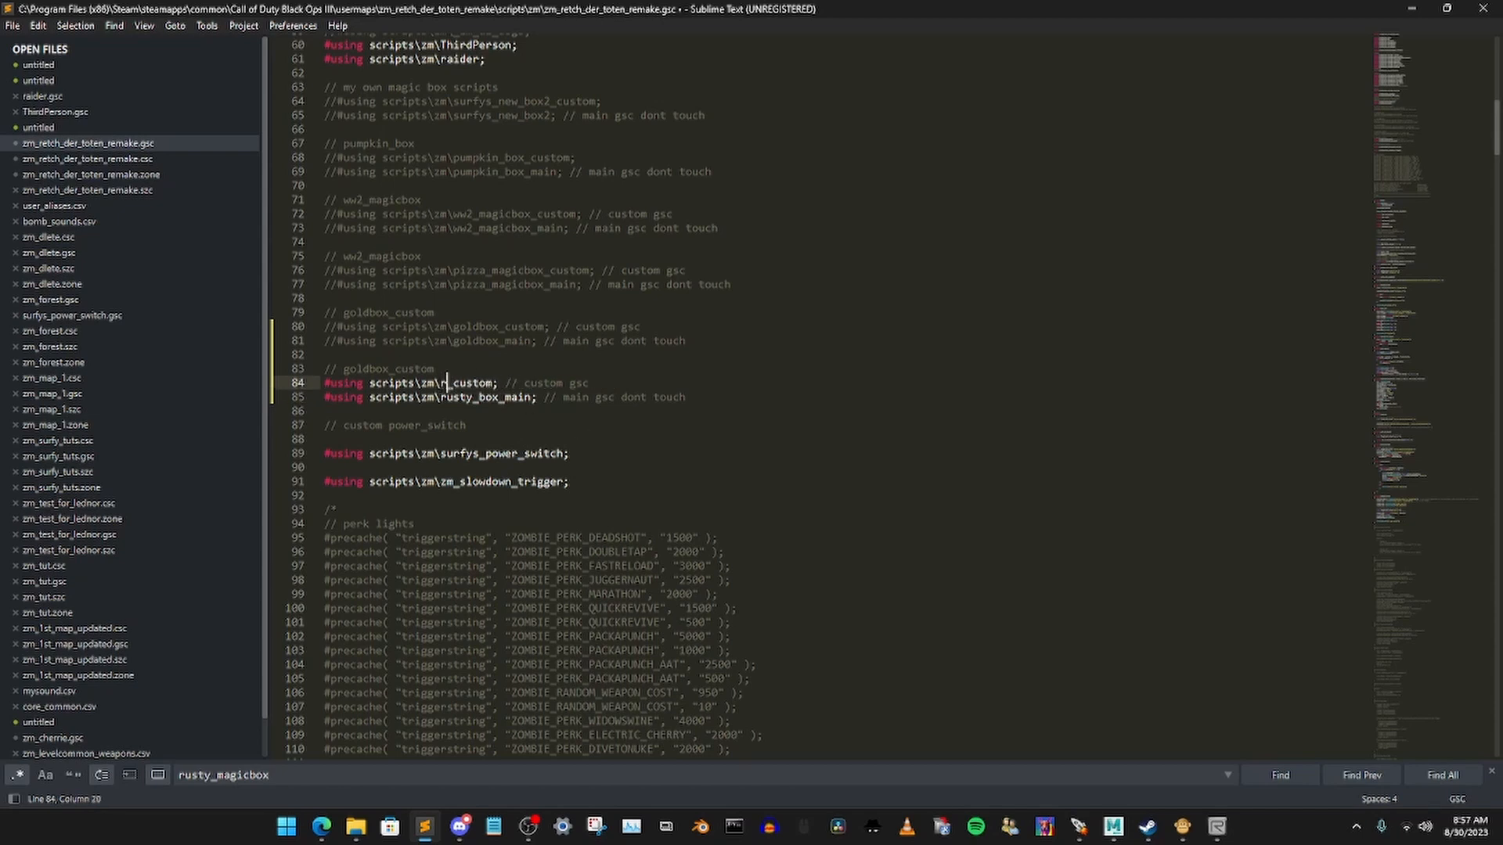
text(usty_box)
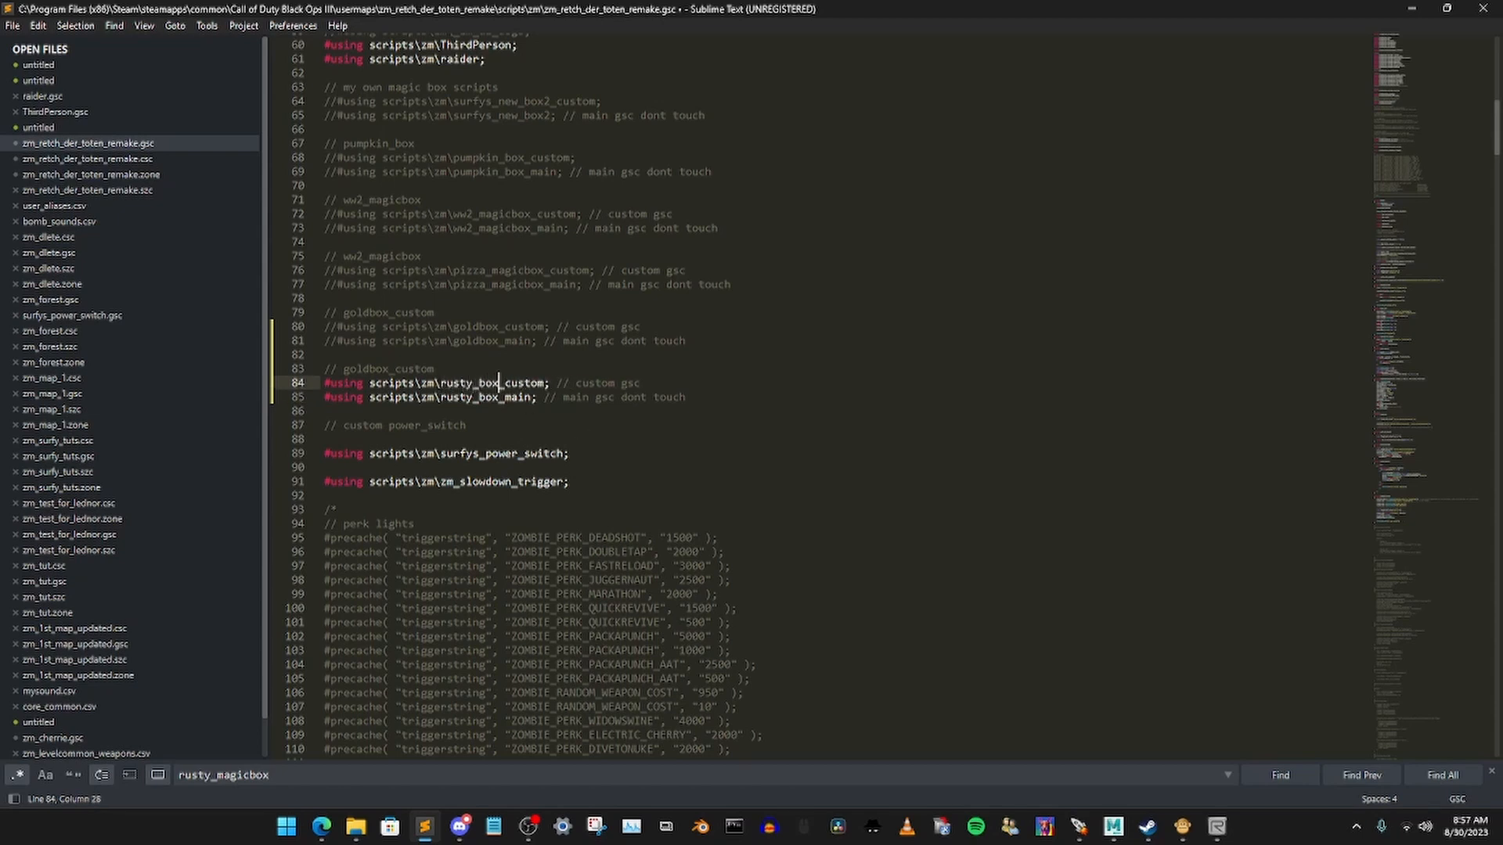
key(ctrl+s)
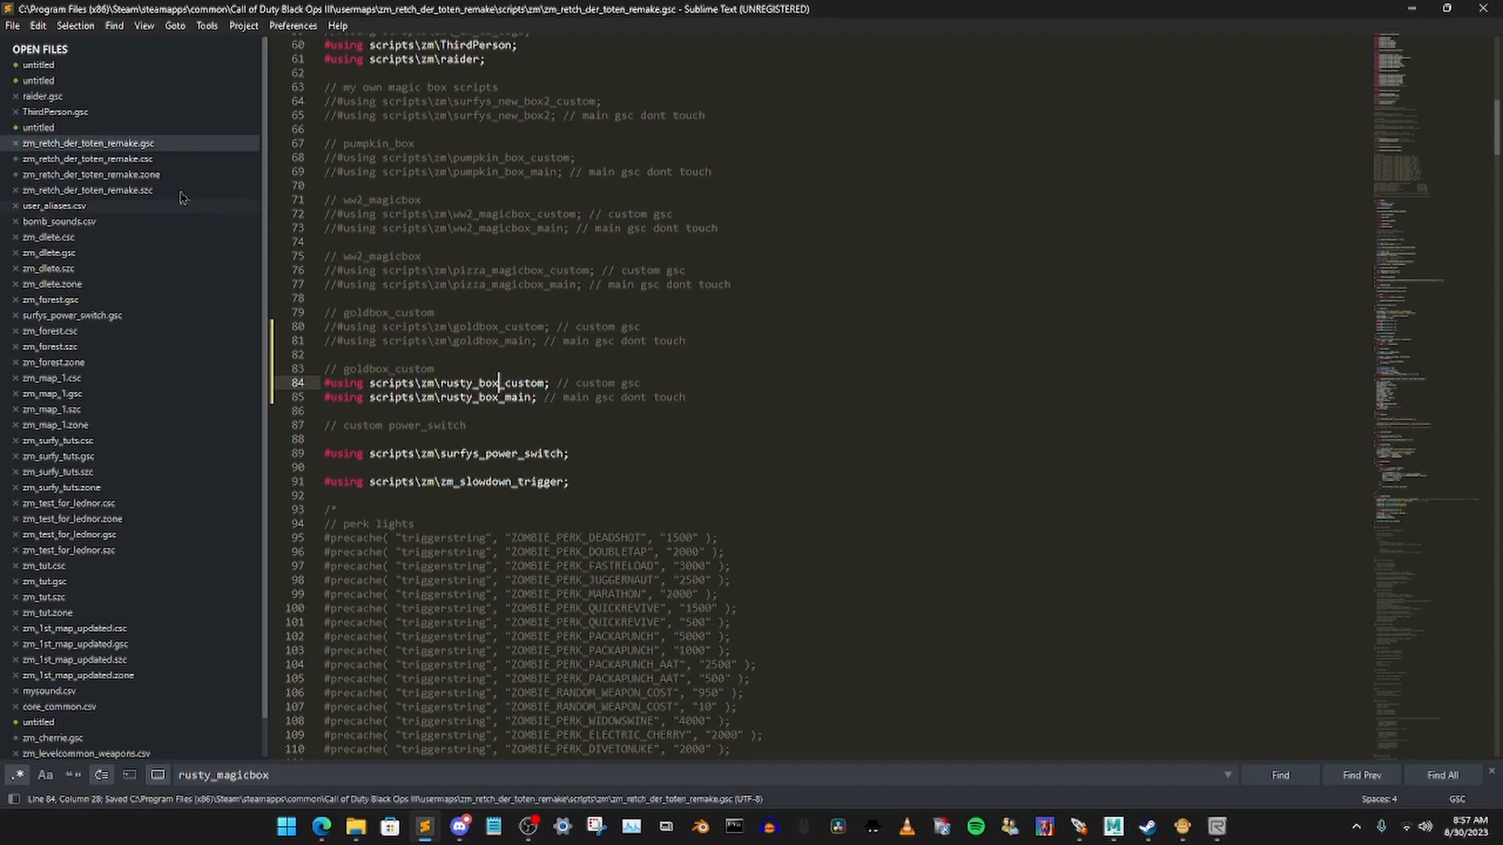
click(140, 160)
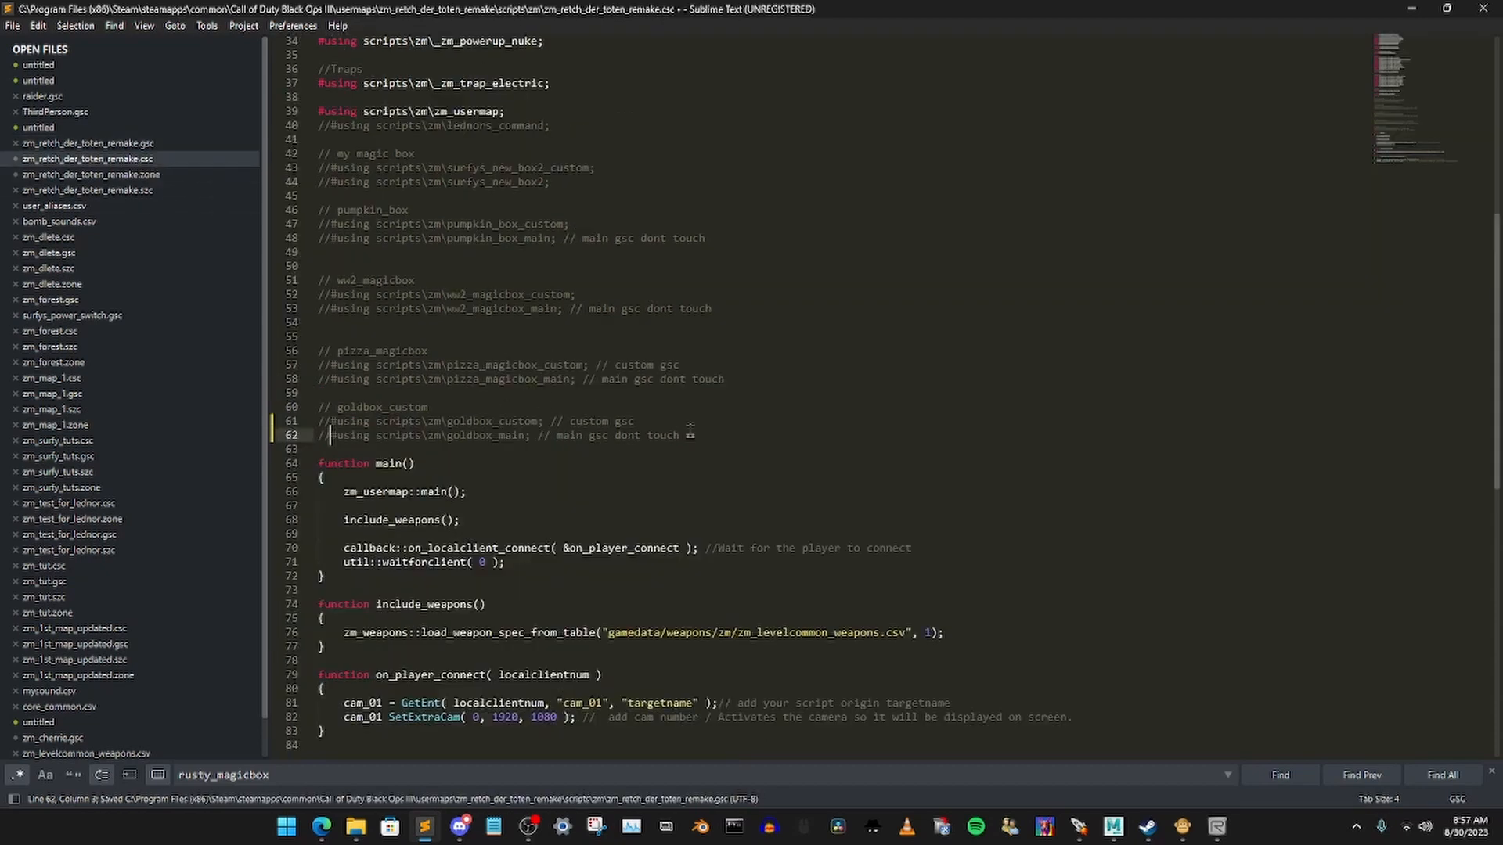
drag(689, 436, 283, 413)
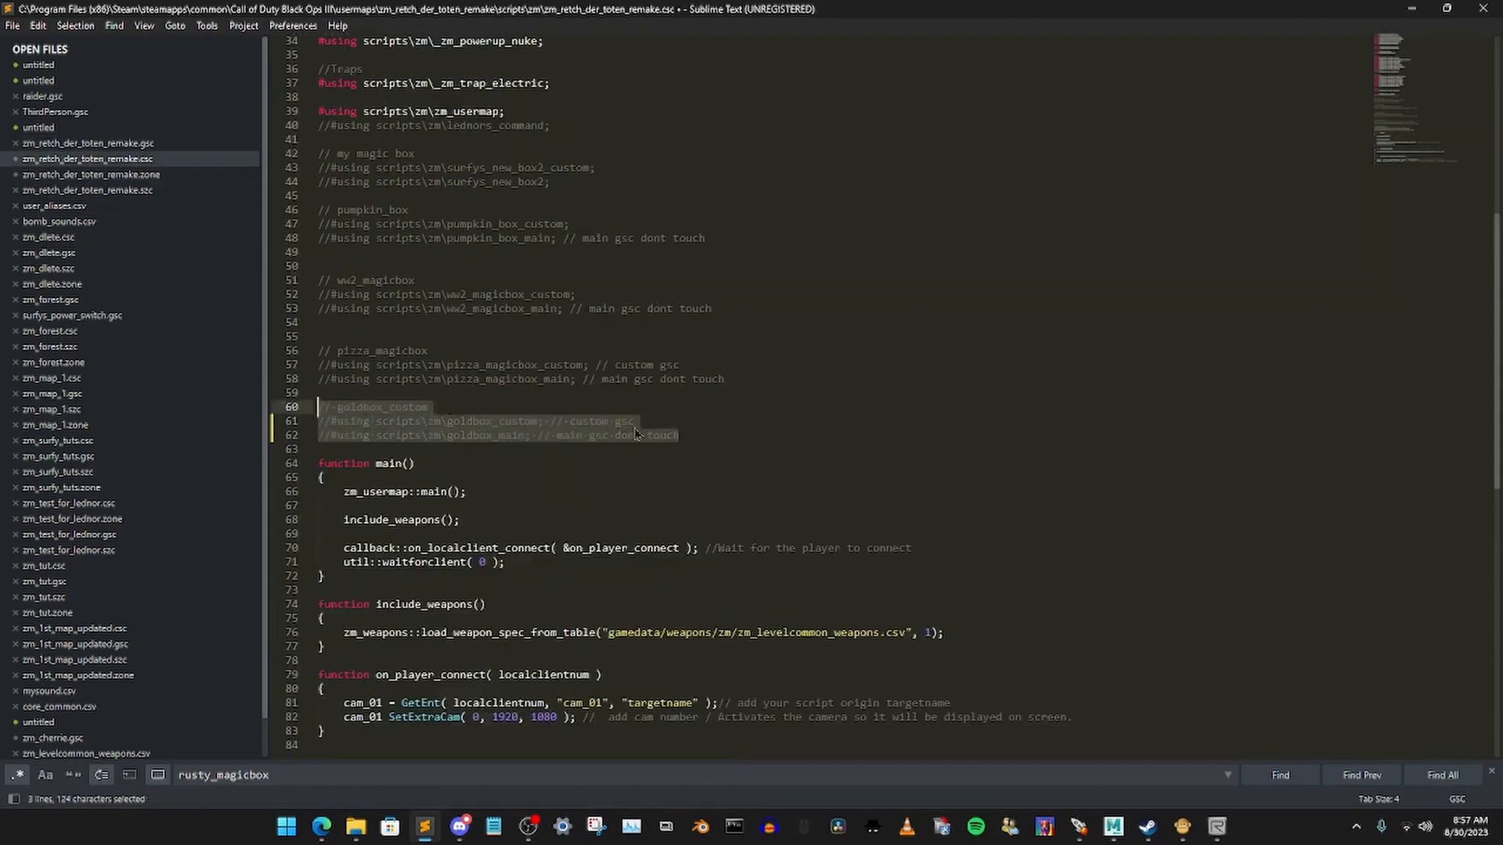
click(560, 426)
scroll(610, 436, down, 1)
Step: Copy the rusty_box #using block from zm_retch_der_toten_remake.gsc and paste it below the goldbox lines in zm_retch_der_toten_remake.csc
click(124, 146)
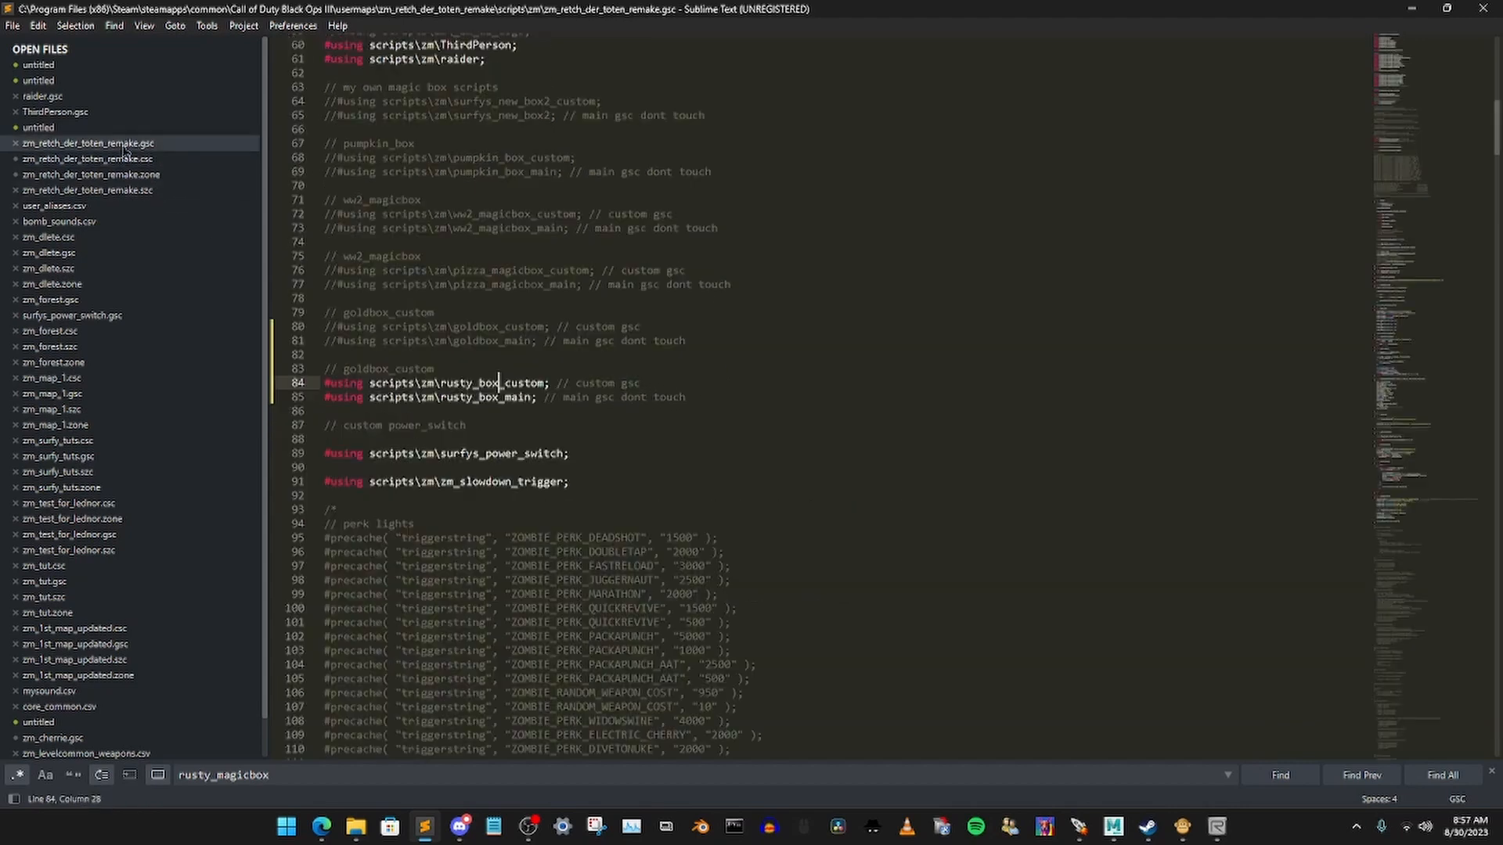
drag(688, 398, 289, 368)
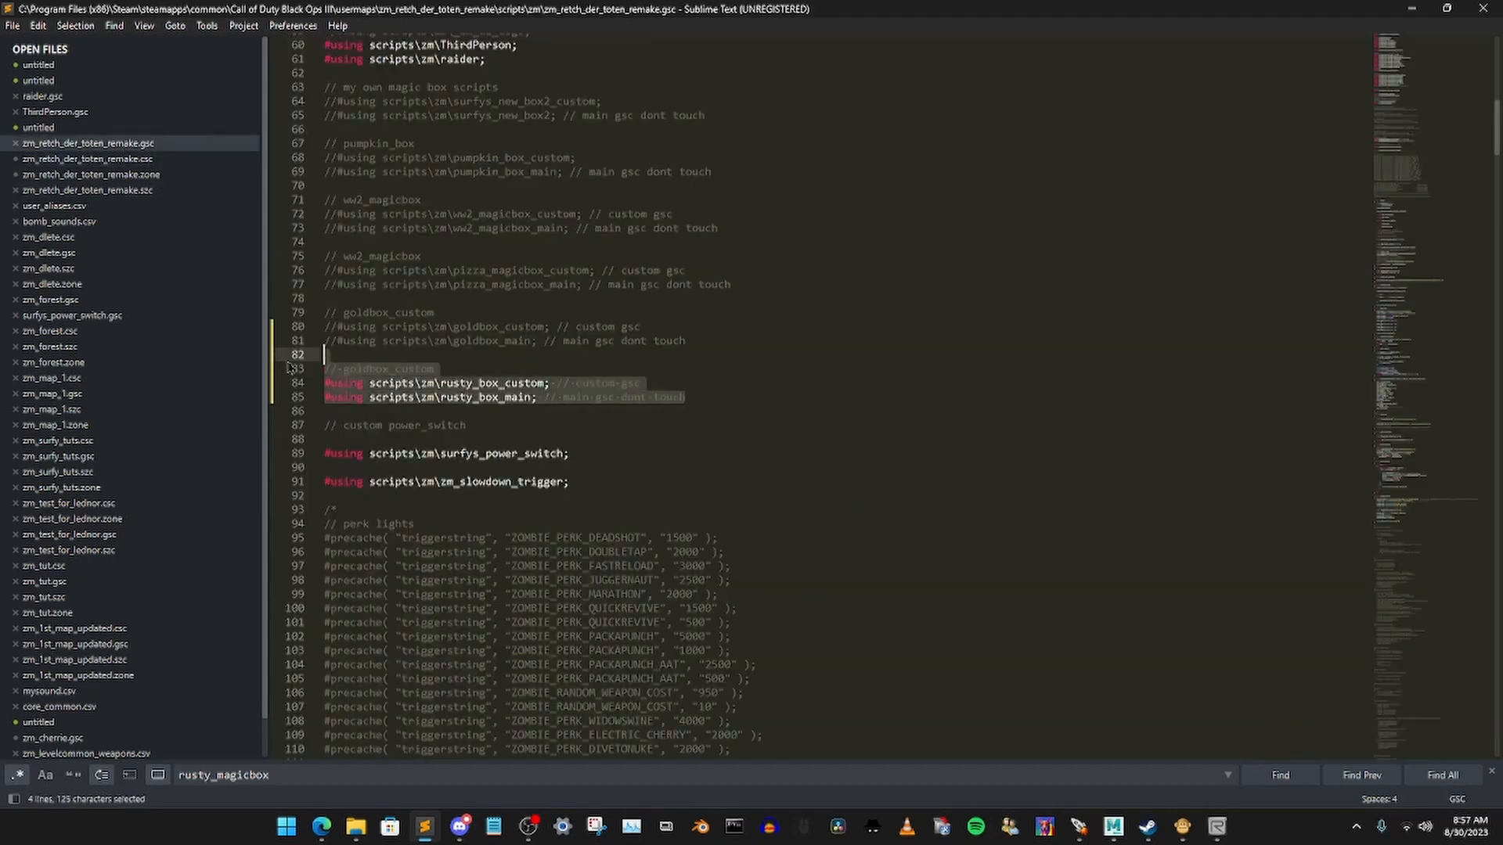
key(ctrl+c)
click(133, 159)
click(688, 393)
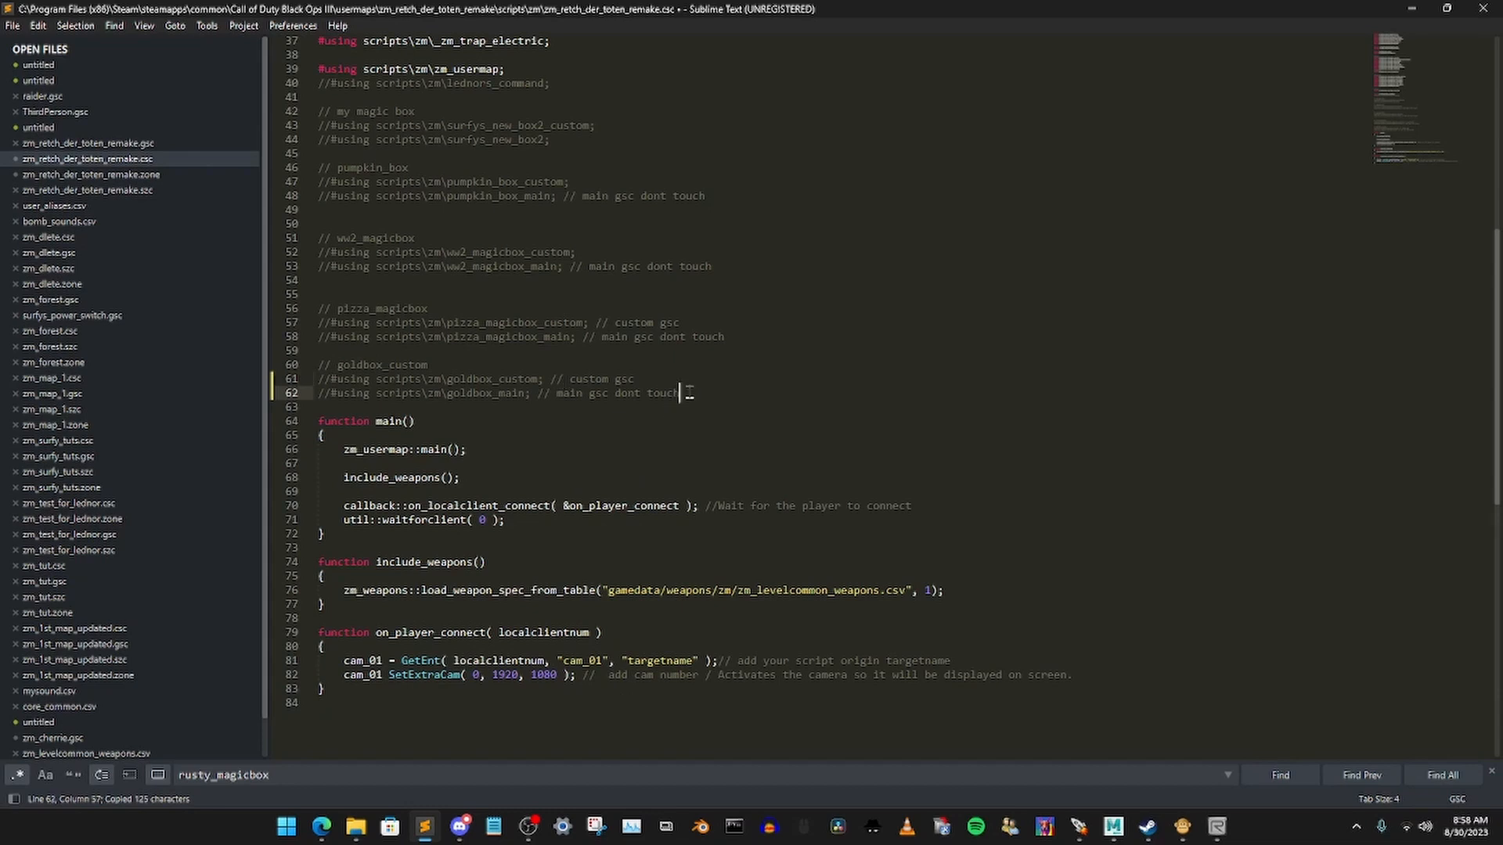
key(Return)
key(Return)
key(ctrl+v)
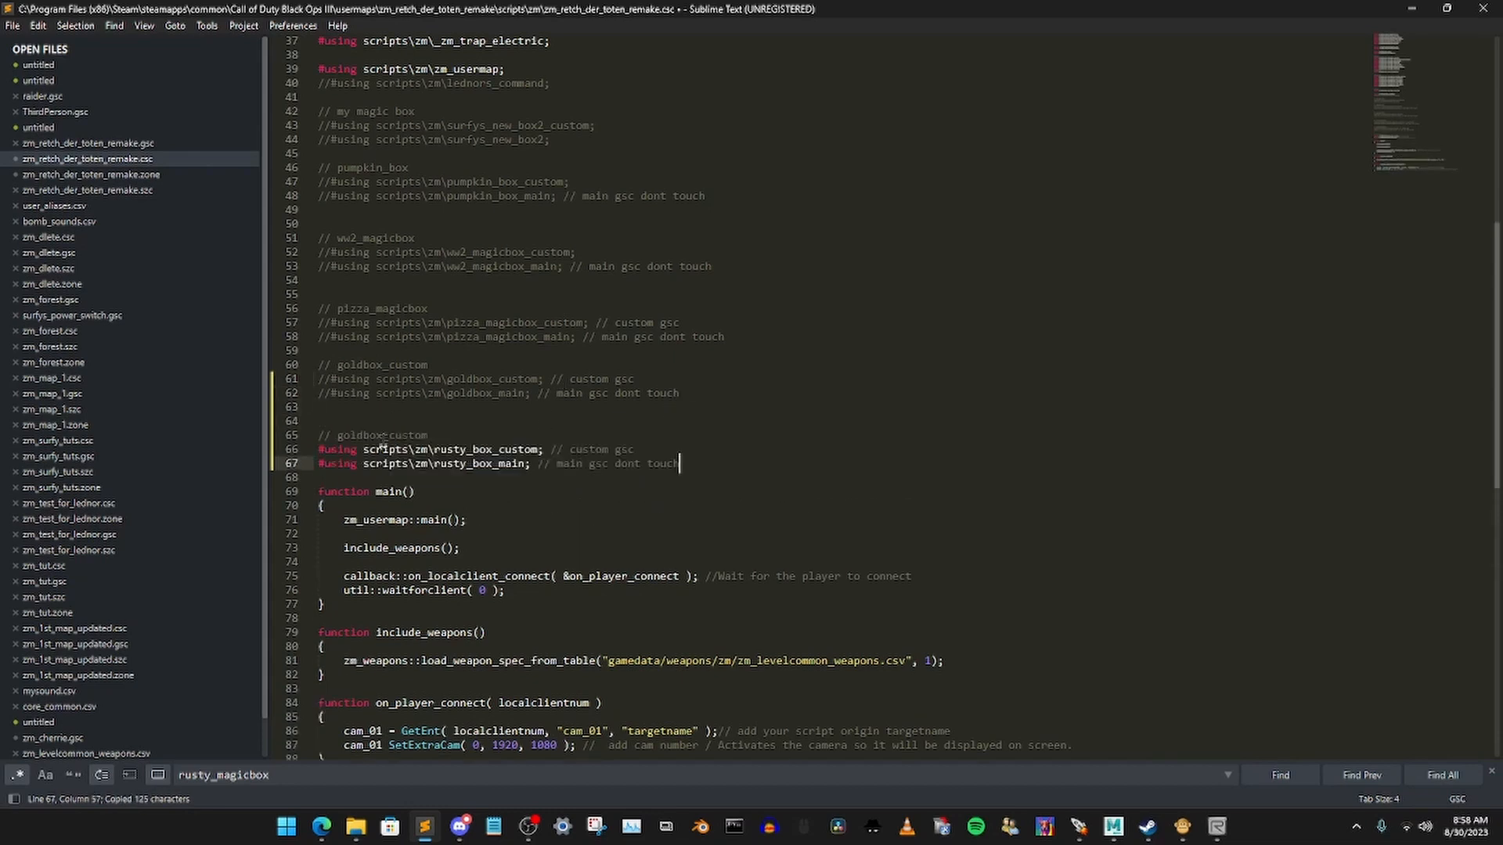
Step: Rename the comment above the pasted #using lines as rusty_box_custom and save the map's csc
click(383, 439)
key(BackSpace)
key(BackSpace)
key(BackSpace)
key(BackSpace)
key(BackSpace)
key(BackSpace)
key(BackSpace)
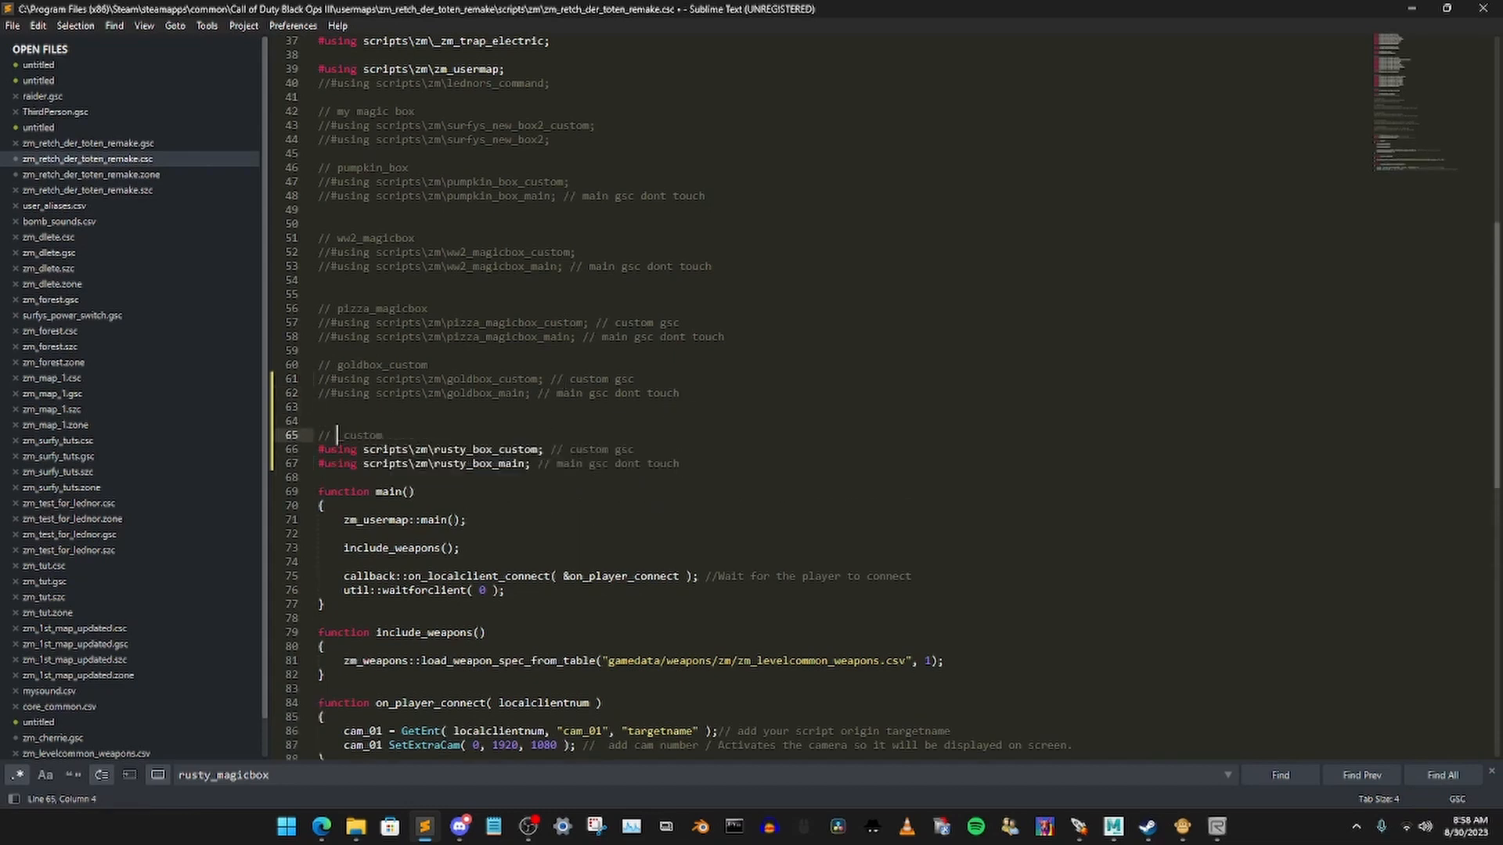
text(rusty_box)
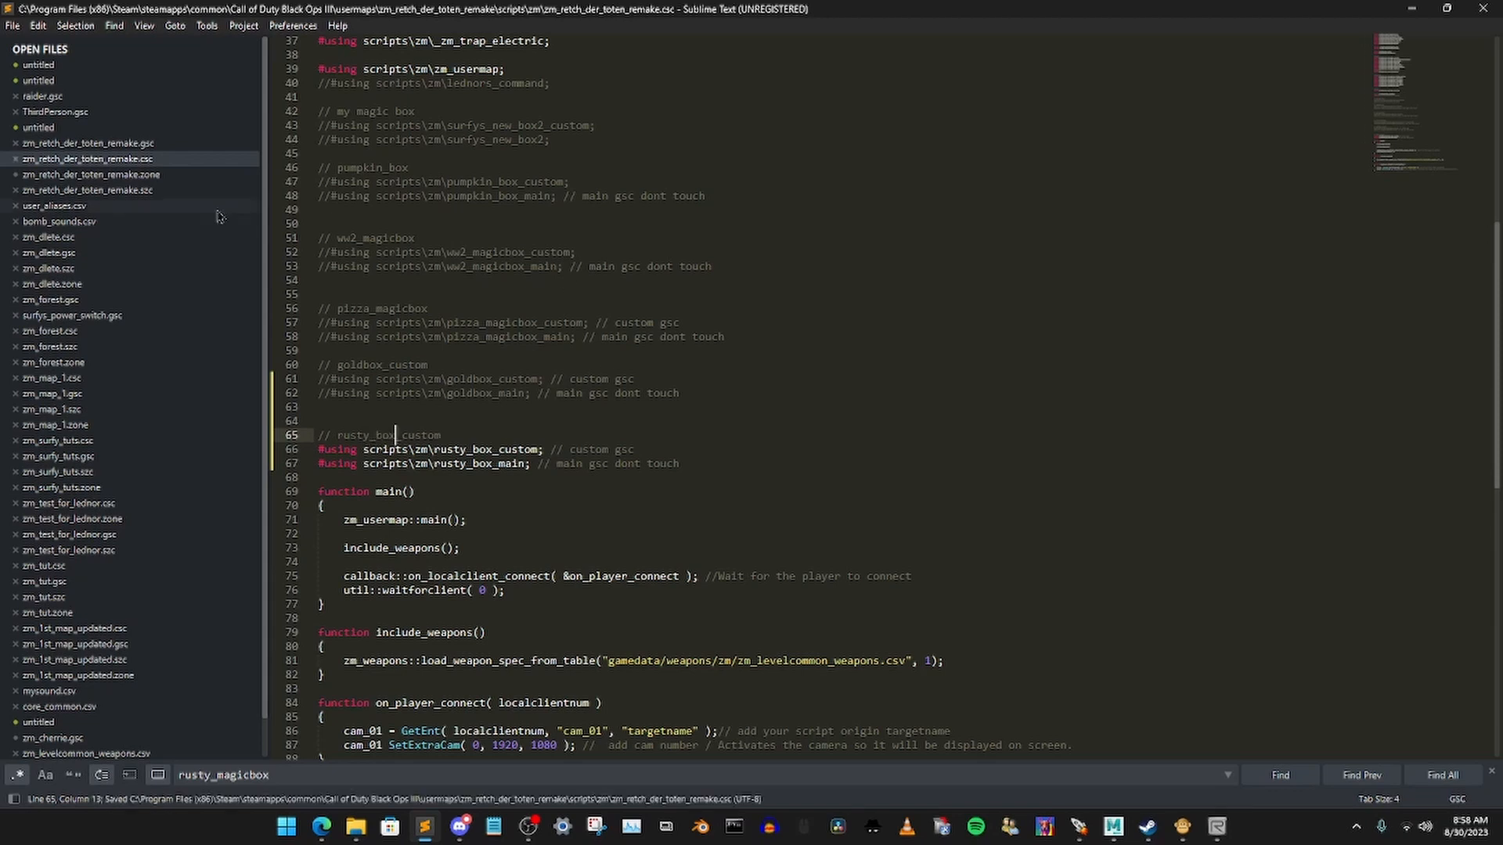
Step: Duplicate the commented block of goldbox scriptparsetree entries below itself in zm_retch_der_toten_remake.zone
click(166, 176)
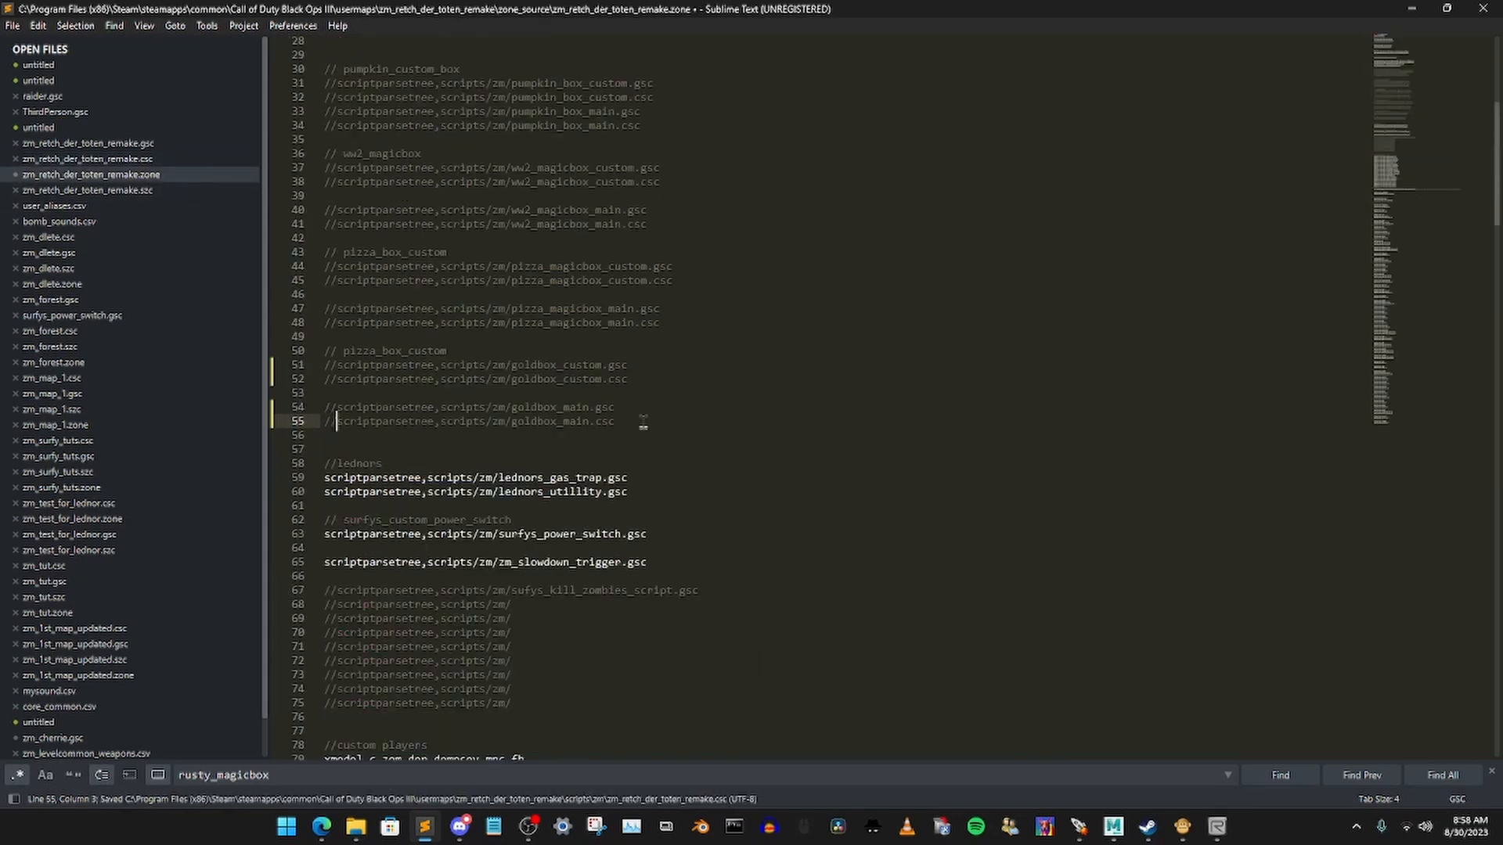
drag(643, 422, 308, 356)
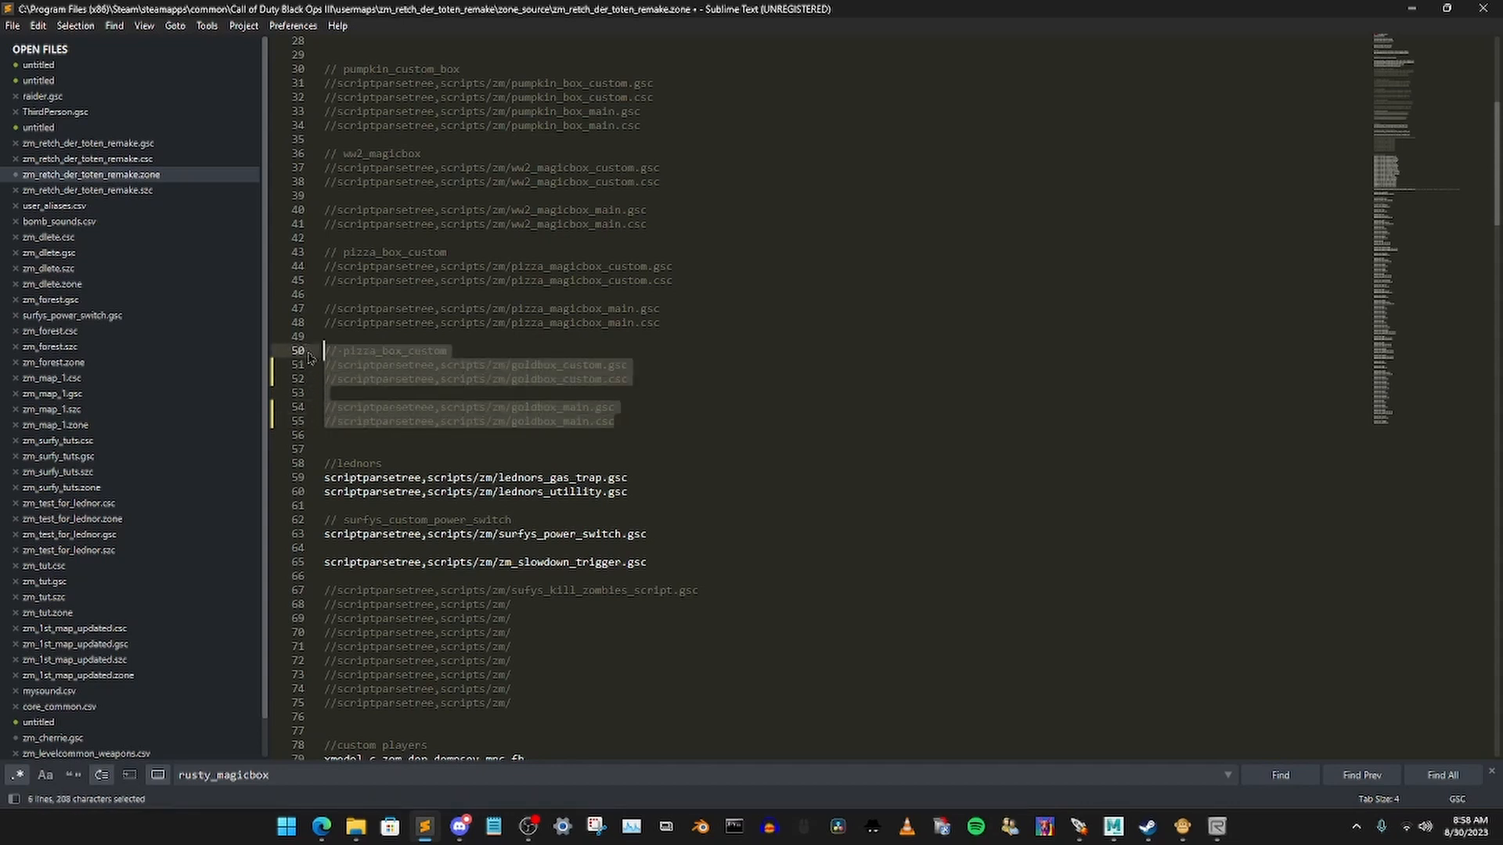
key(ctrl+c)
click(641, 423)
key(Return)
key(Return)
key(ctrl+v)
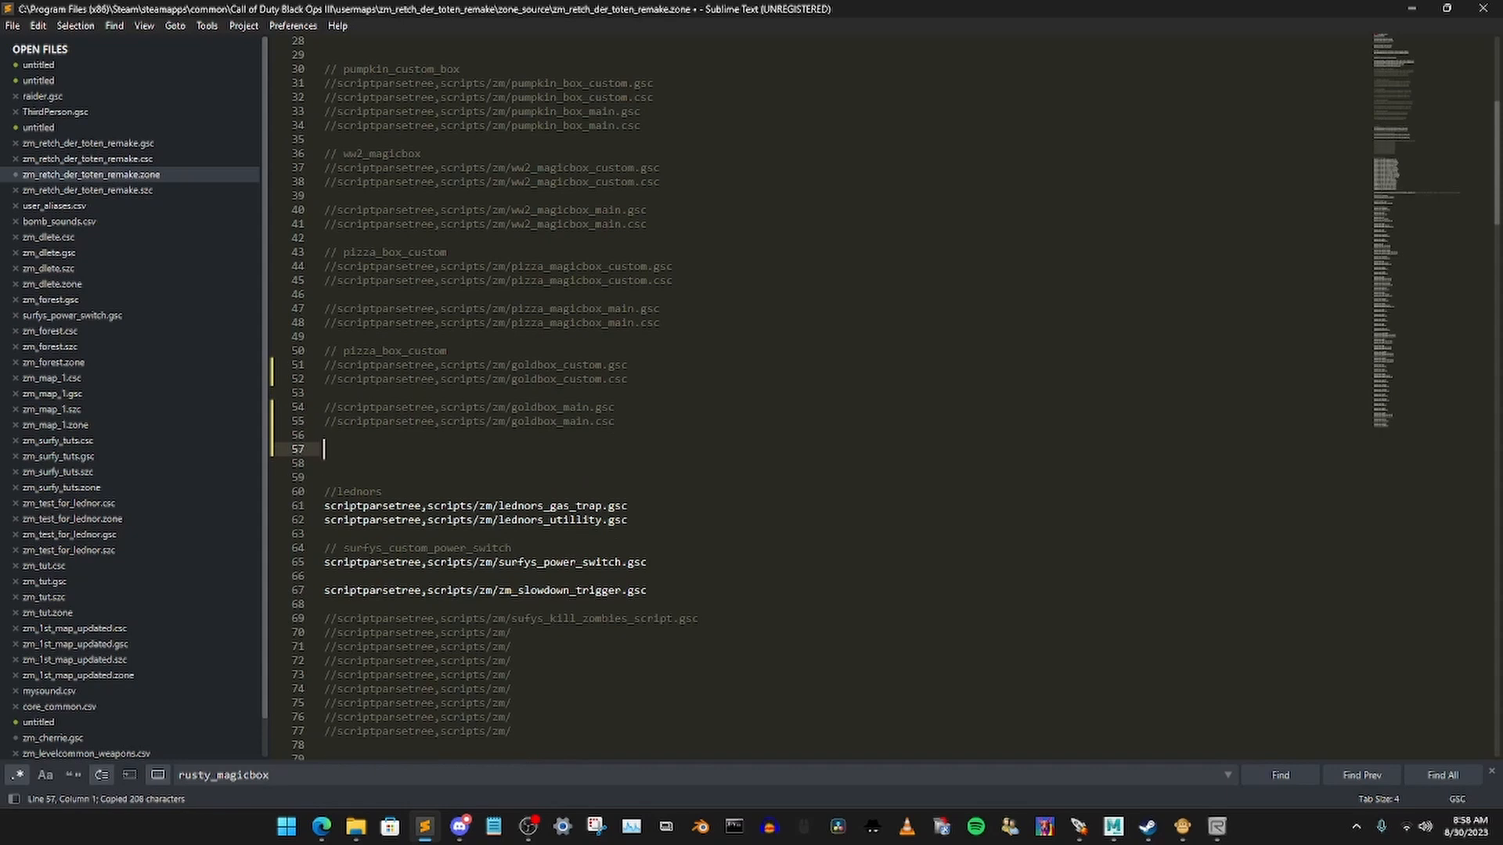
Step: Uncomment the four goldbox scriptparsetree entries in the duplicated zone block
click(335, 464)
key(ctrl+slash)
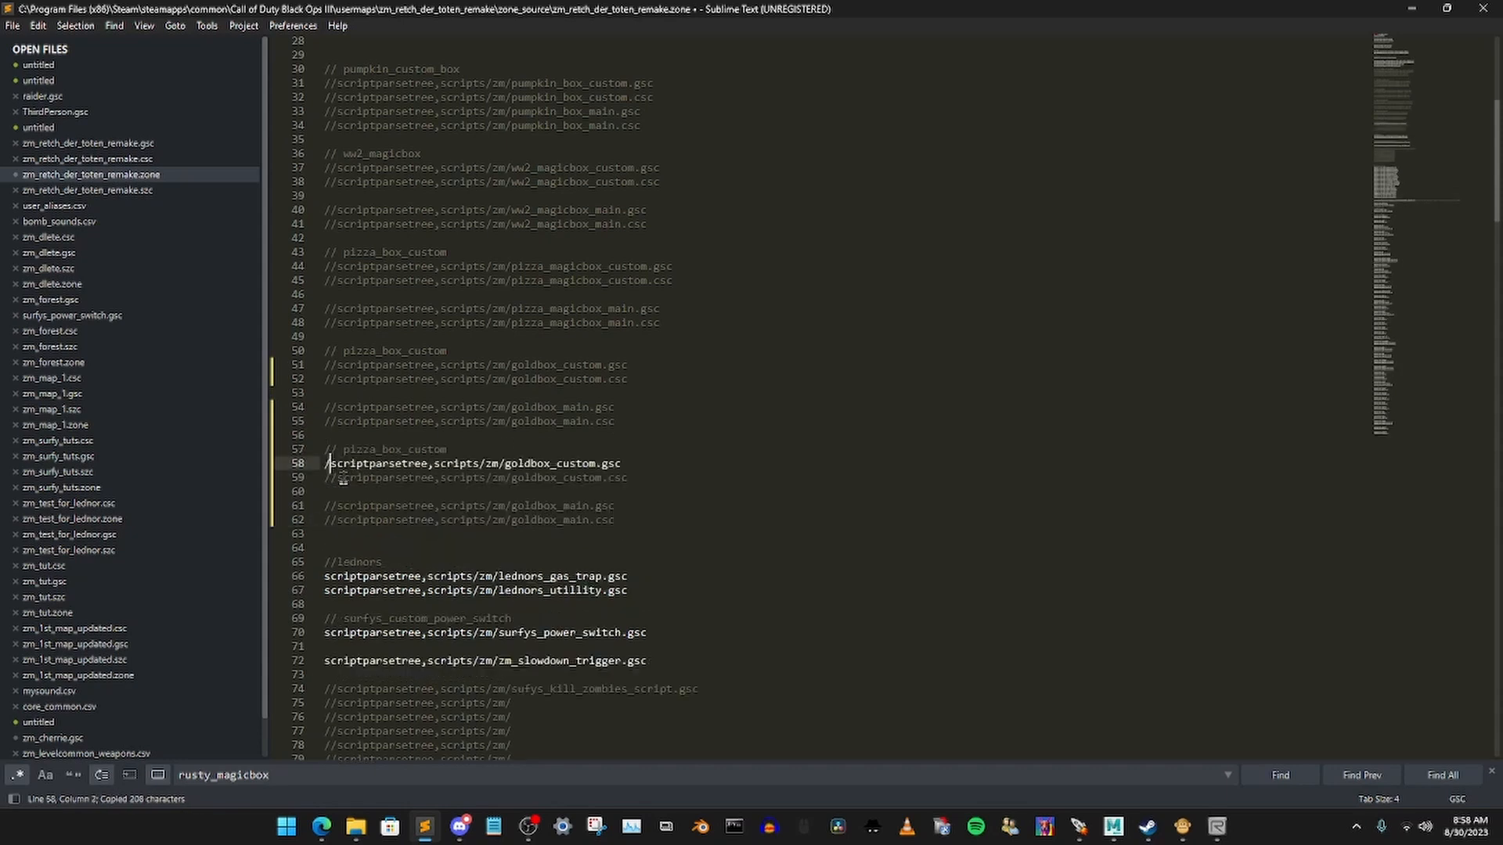
key(Down)
key(ctrl+slash)
click(335, 506)
key(ctrl+slash)
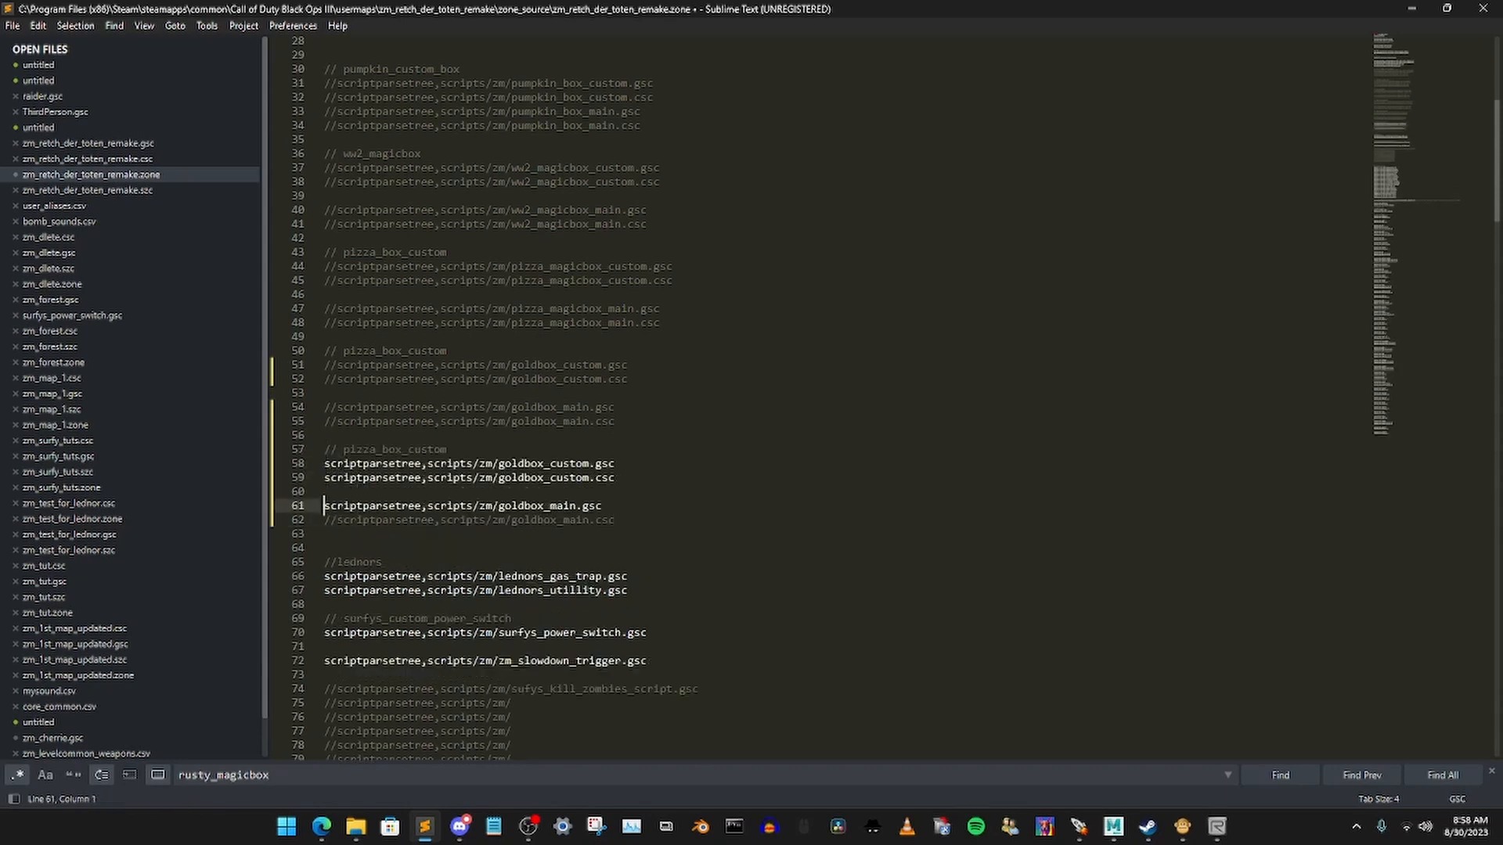
click(338, 522)
key(ctrl+slash)
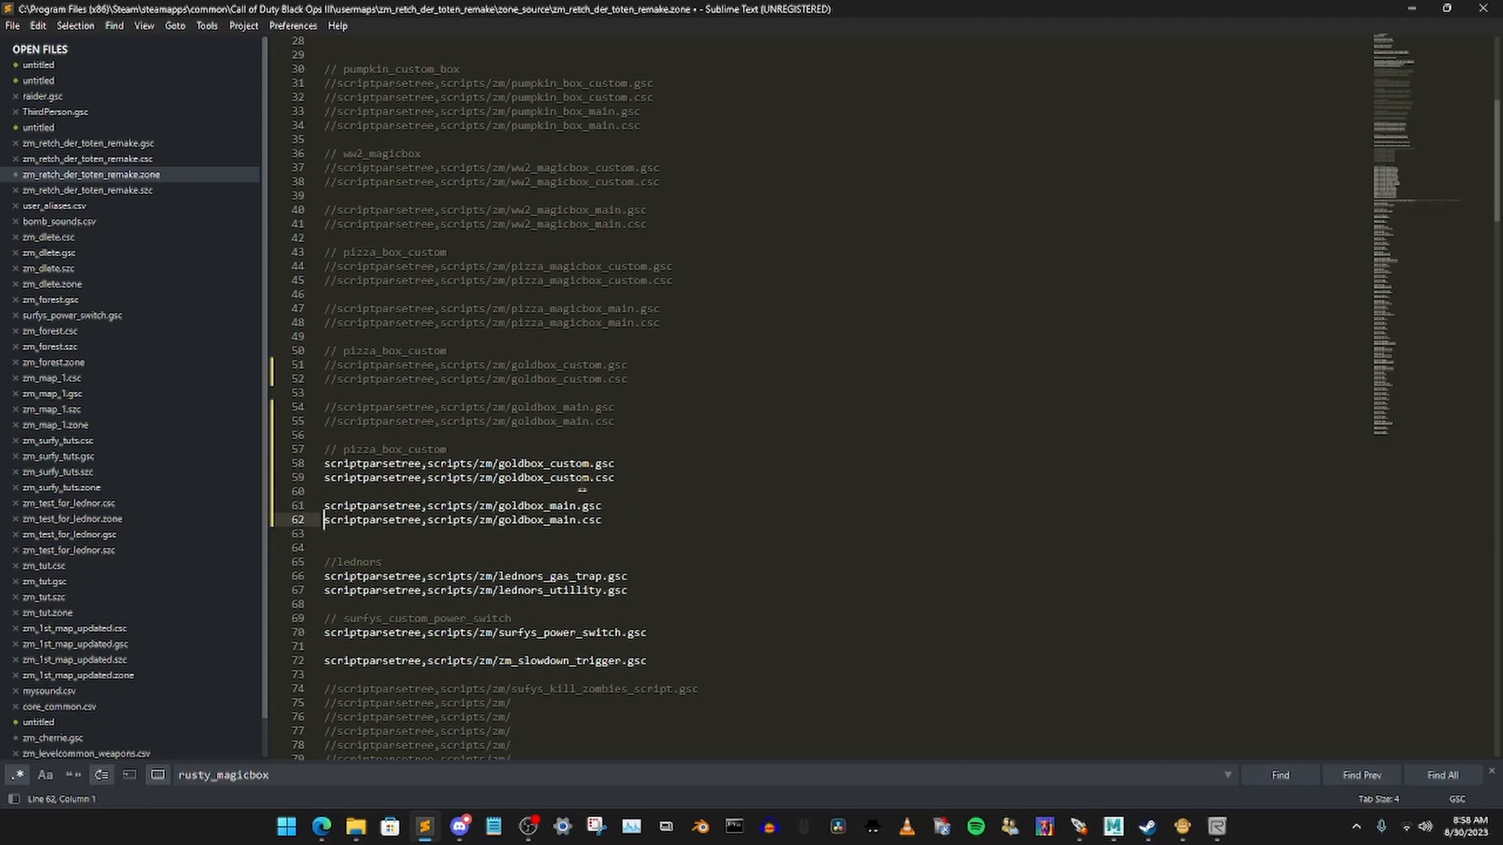
Step: Rename the two uncommented goldbox_custom entries in the zone file as rusty_box_custom.gsc and rusty_box_custom.csc
click(544, 464)
key(BackSpace)
key(BackSpace)
key(BackSpace)
key(BackSpace)
key(BackSpace)
key(BackSpace)
key(BackSpace)
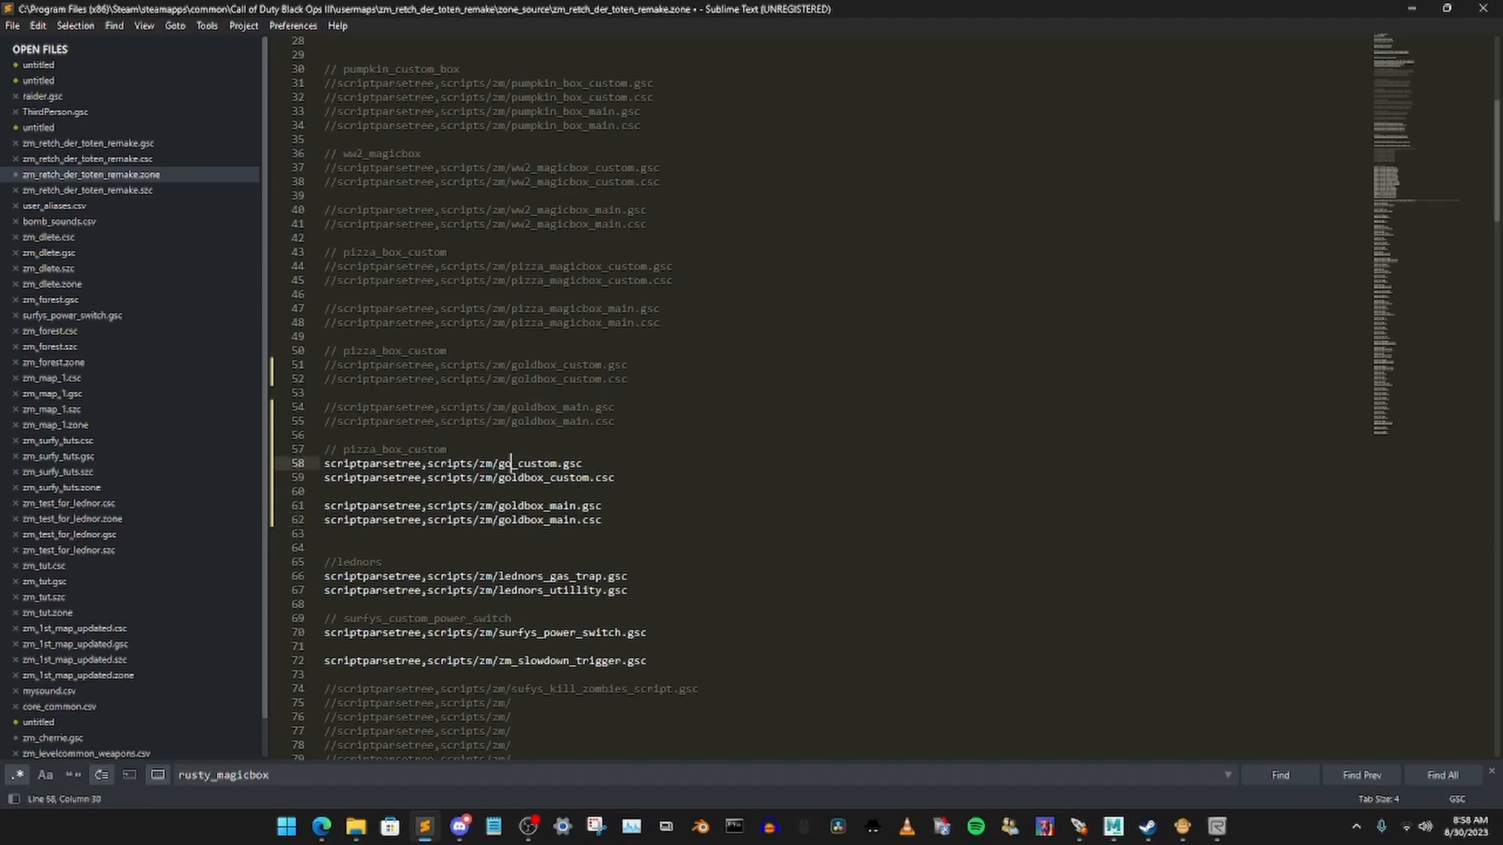
text(rusty_box)
click(544, 478)
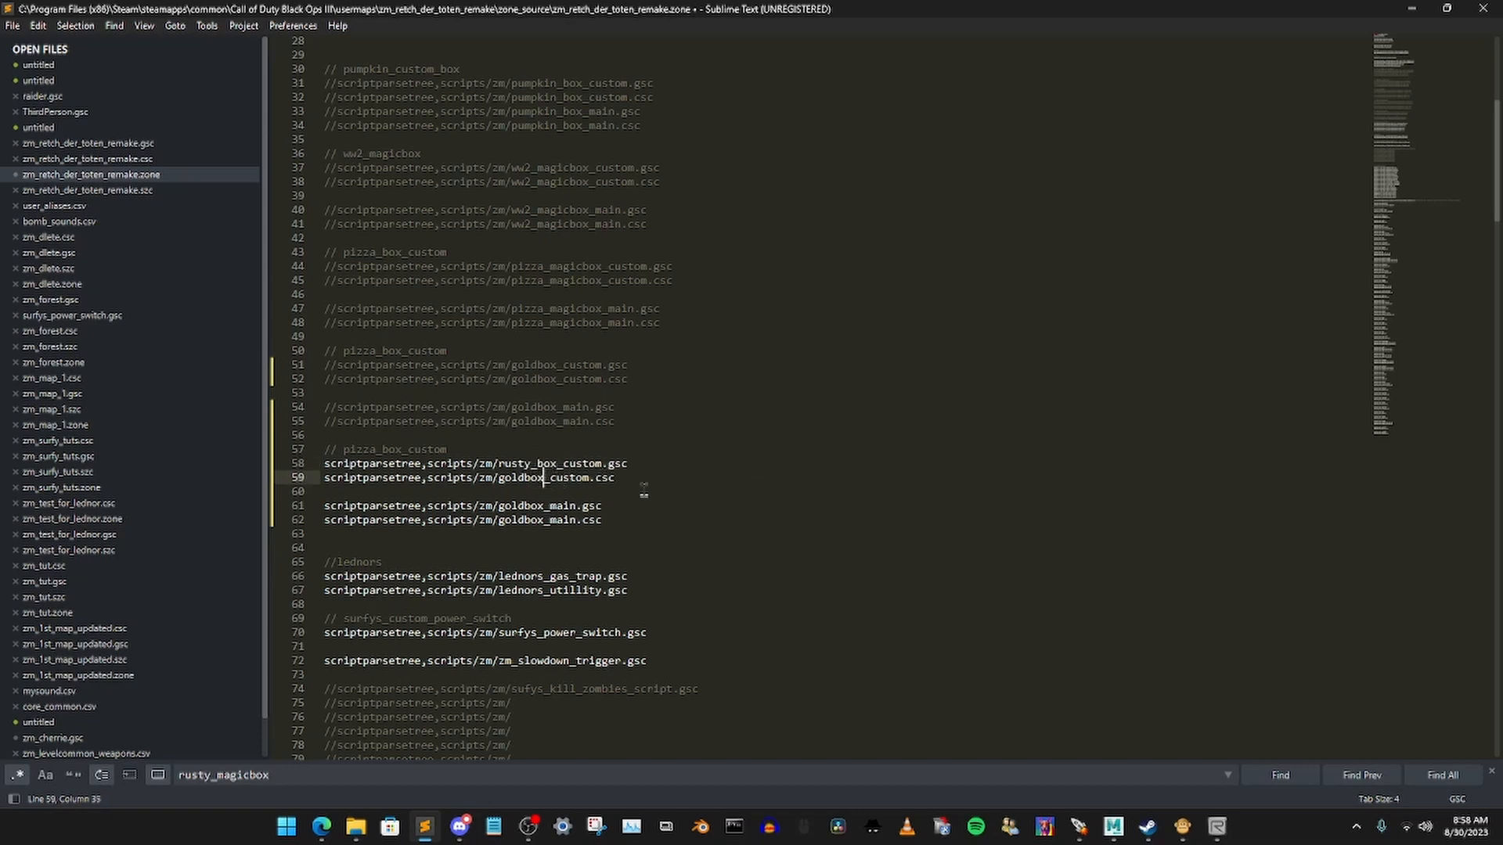
key(BackSpace)
key(BackSpace)
key(BackSpace)
key(BackSpace)
key(BackSpace)
key(BackSpace)
key(BackSpace)
text(rusty_box)
Step: Rename the two uncommented goldbox_main entries as rusty_box_main.gsc and rusty_box_main.csc, checking the names against the script files in the zm folder
click(544, 506)
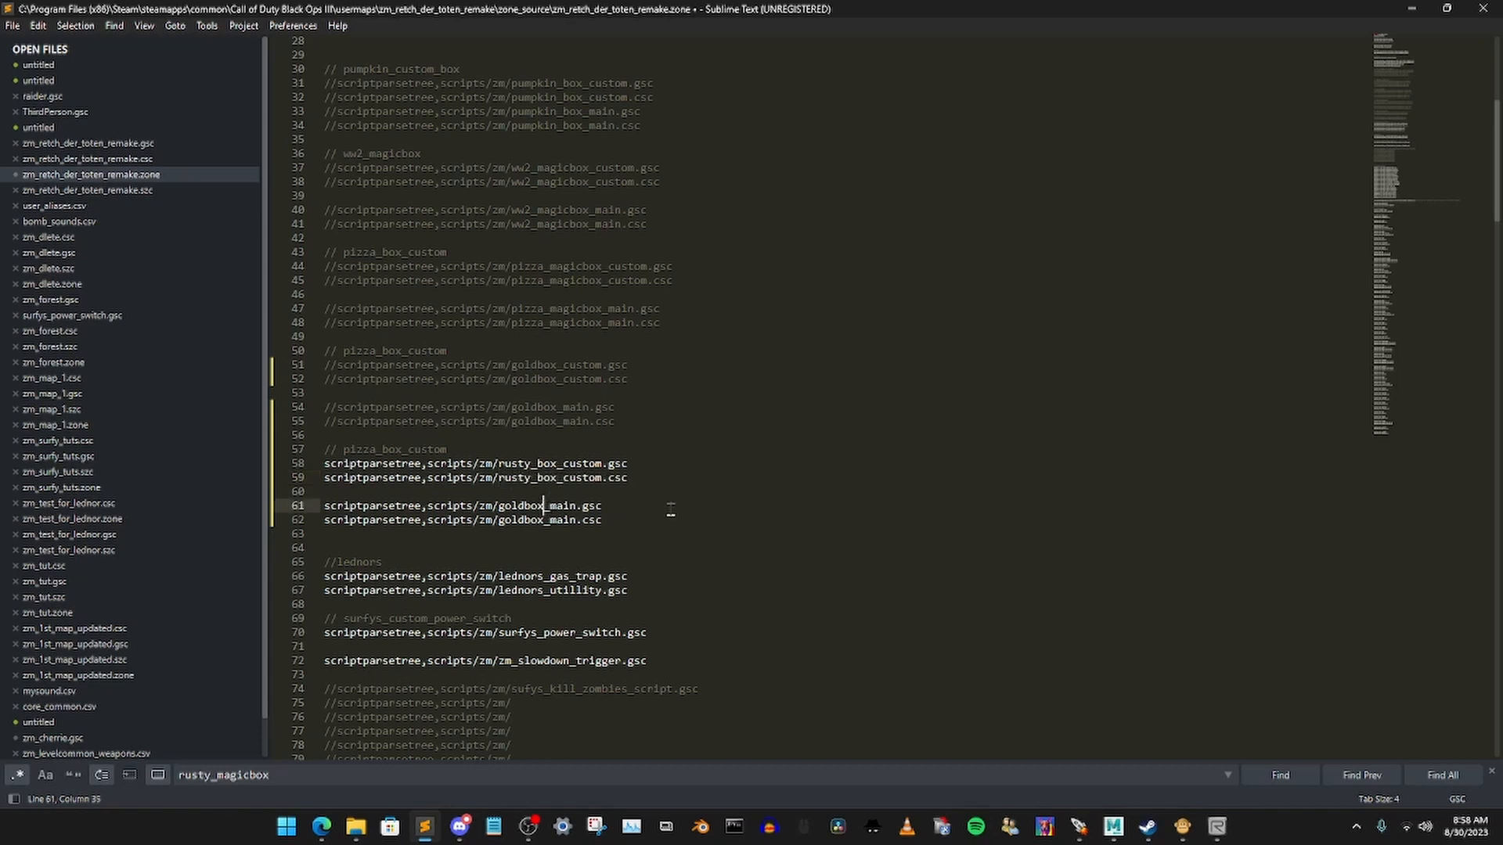
click(356, 826)
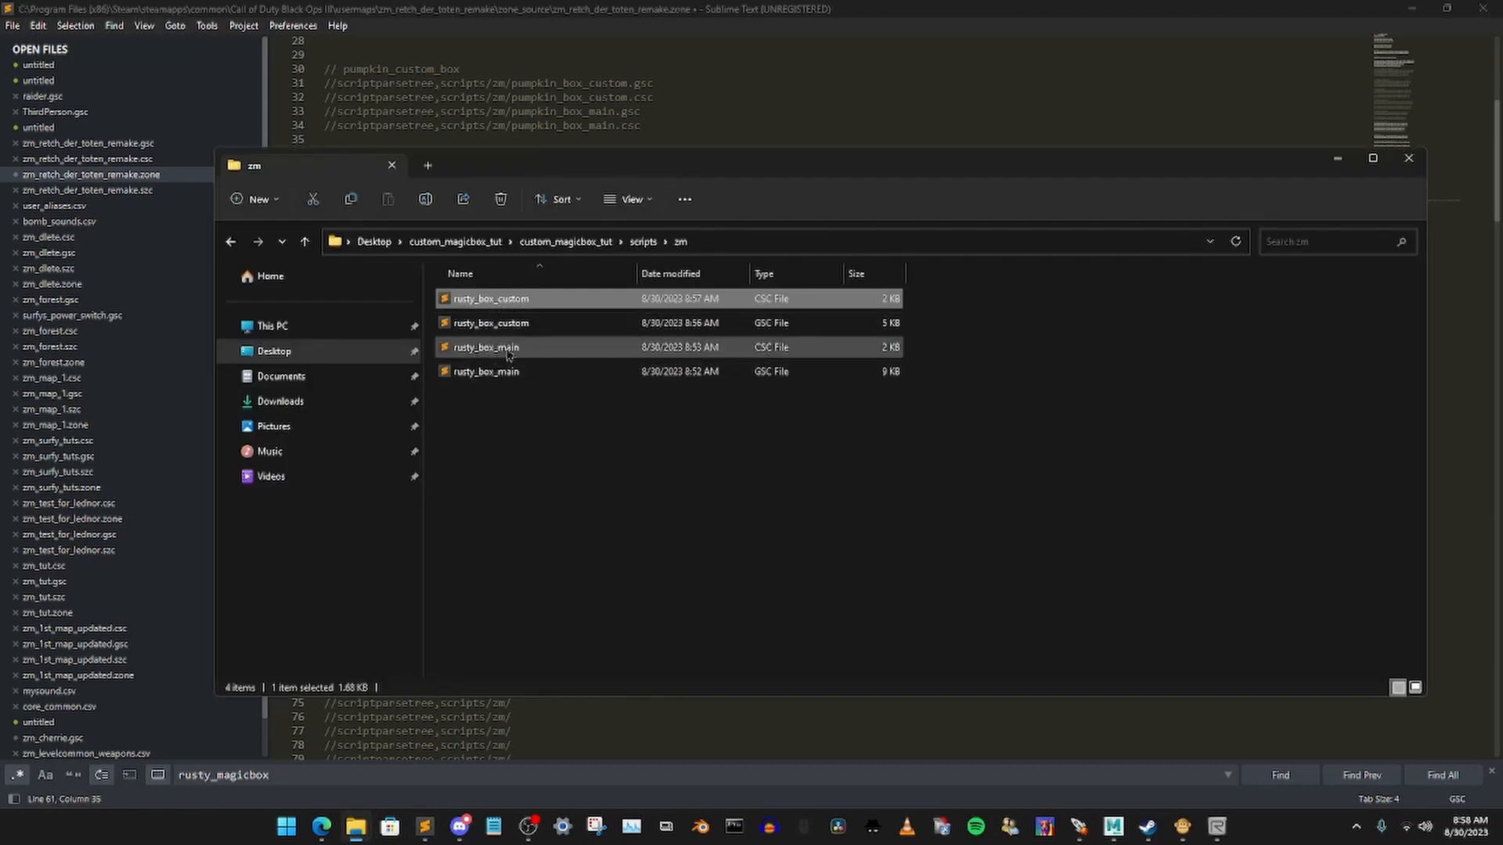
click(1337, 159)
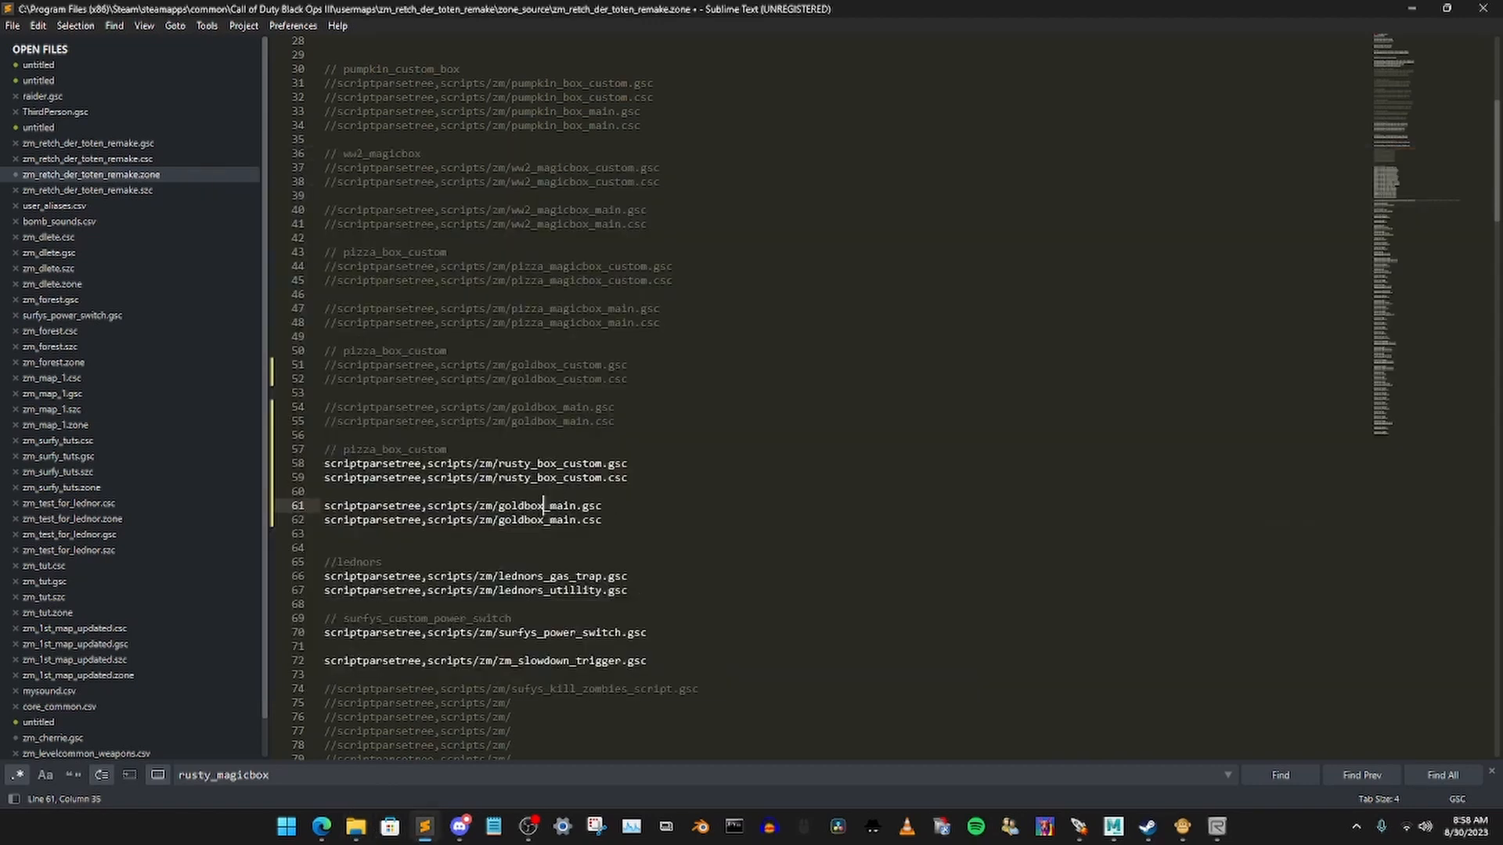
key(BackSpace)
key(BackSpace)
key(BackSpace)
key(BackSpace)
key(BackSpace)
key(BackSpace)
key(BackSpace)
text(rusty_box)
click(544, 520)
key(BackSpace)
key(BackSpace)
key(BackSpace)
key(BackSpace)
key(BackSpace)
key(BackSpace)
key(BackSpace)
text(rus)
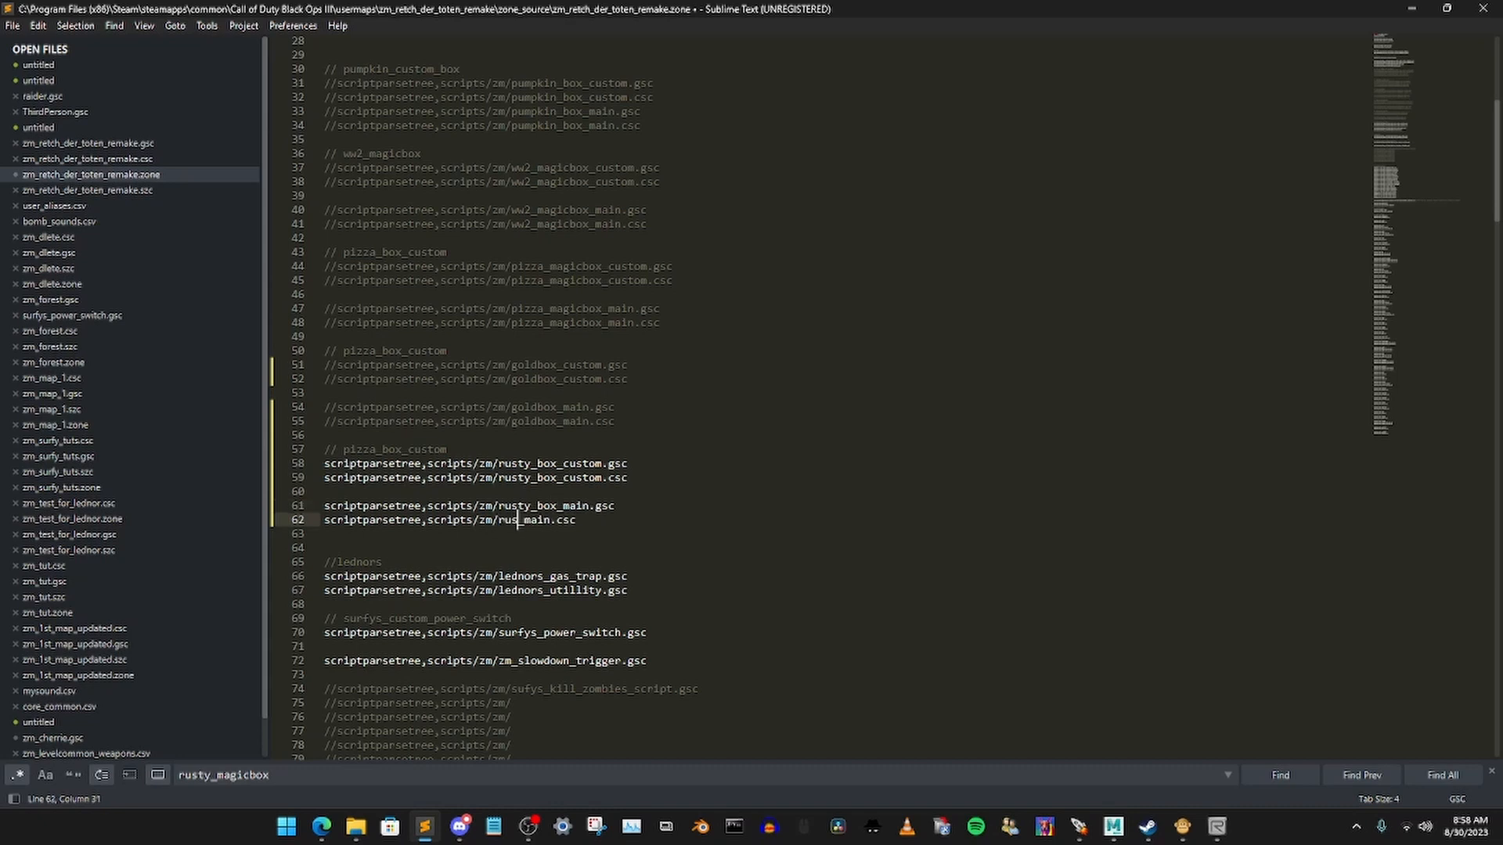
text(ty_box)
Step: Change the comment above the rusty_box entries to rusty_box_custom and save the zone file
click(401, 449)
key(BackSpace)
key(BackSpace)
key(BackSpace)
key(BackSpace)
key(BackSpace)
key(BackSpace)
key(BackSpace)
key(BackSpace)
key(BackSpace)
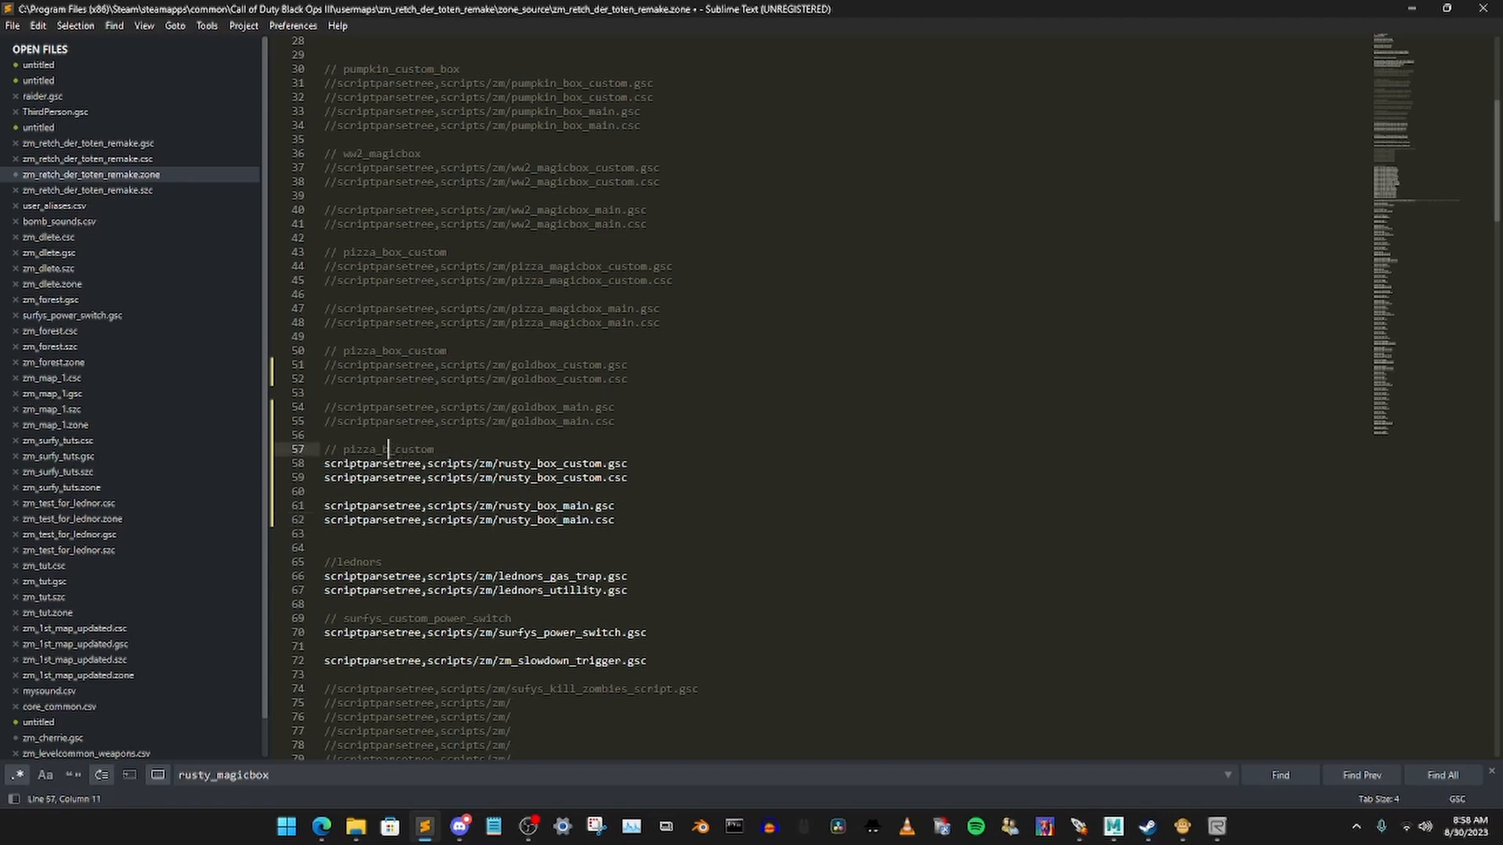
text(rusty_box)
key(ctrl+s)
click(851, 461)
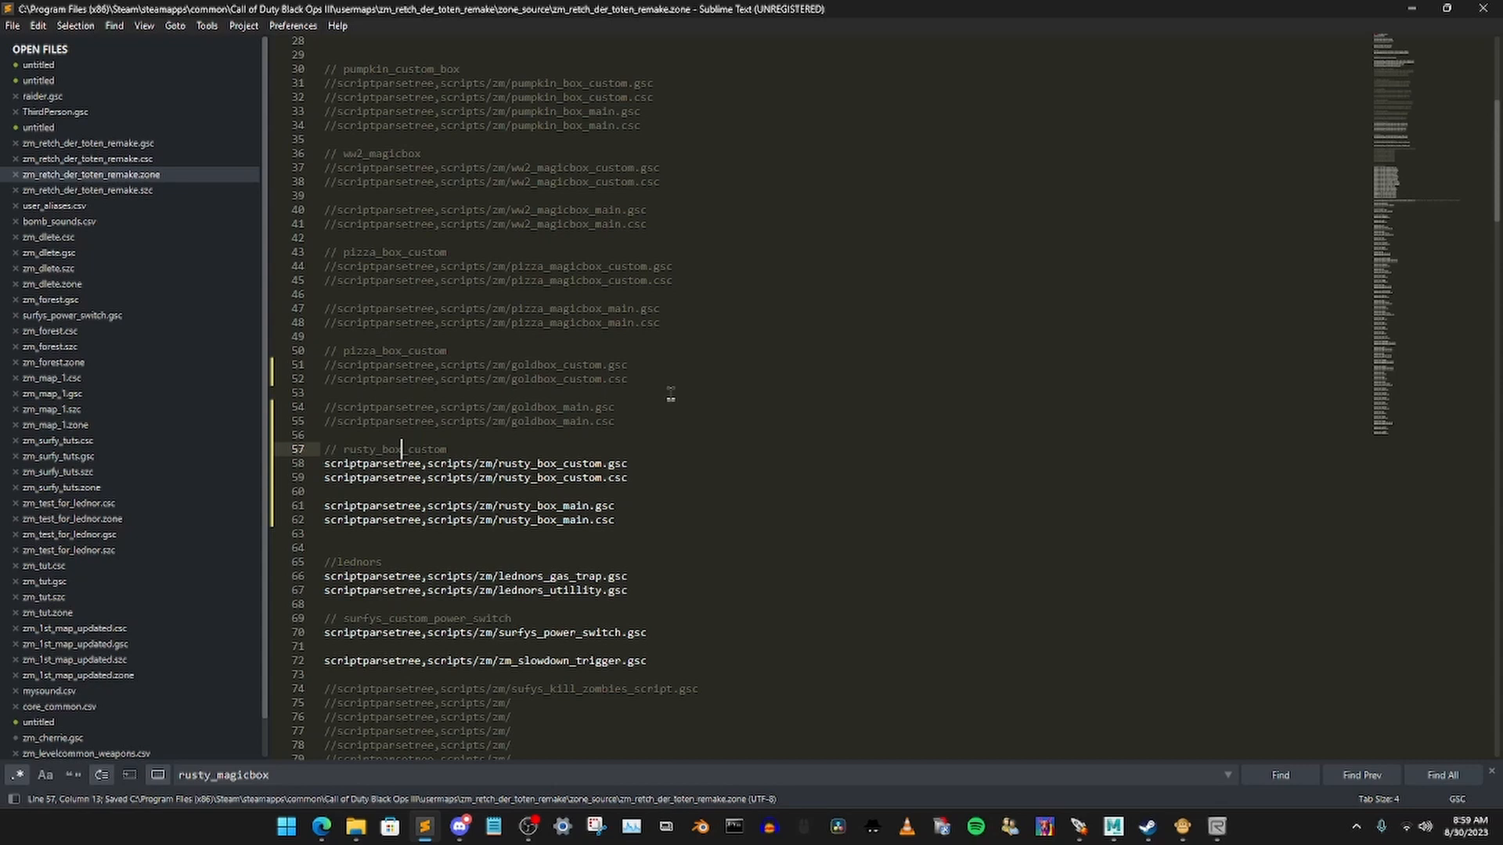
Step: Switch to File Explorer and copy the four rusty_box script files from custom_magicbox_tut's scripts\zm folder
click(1411, 8)
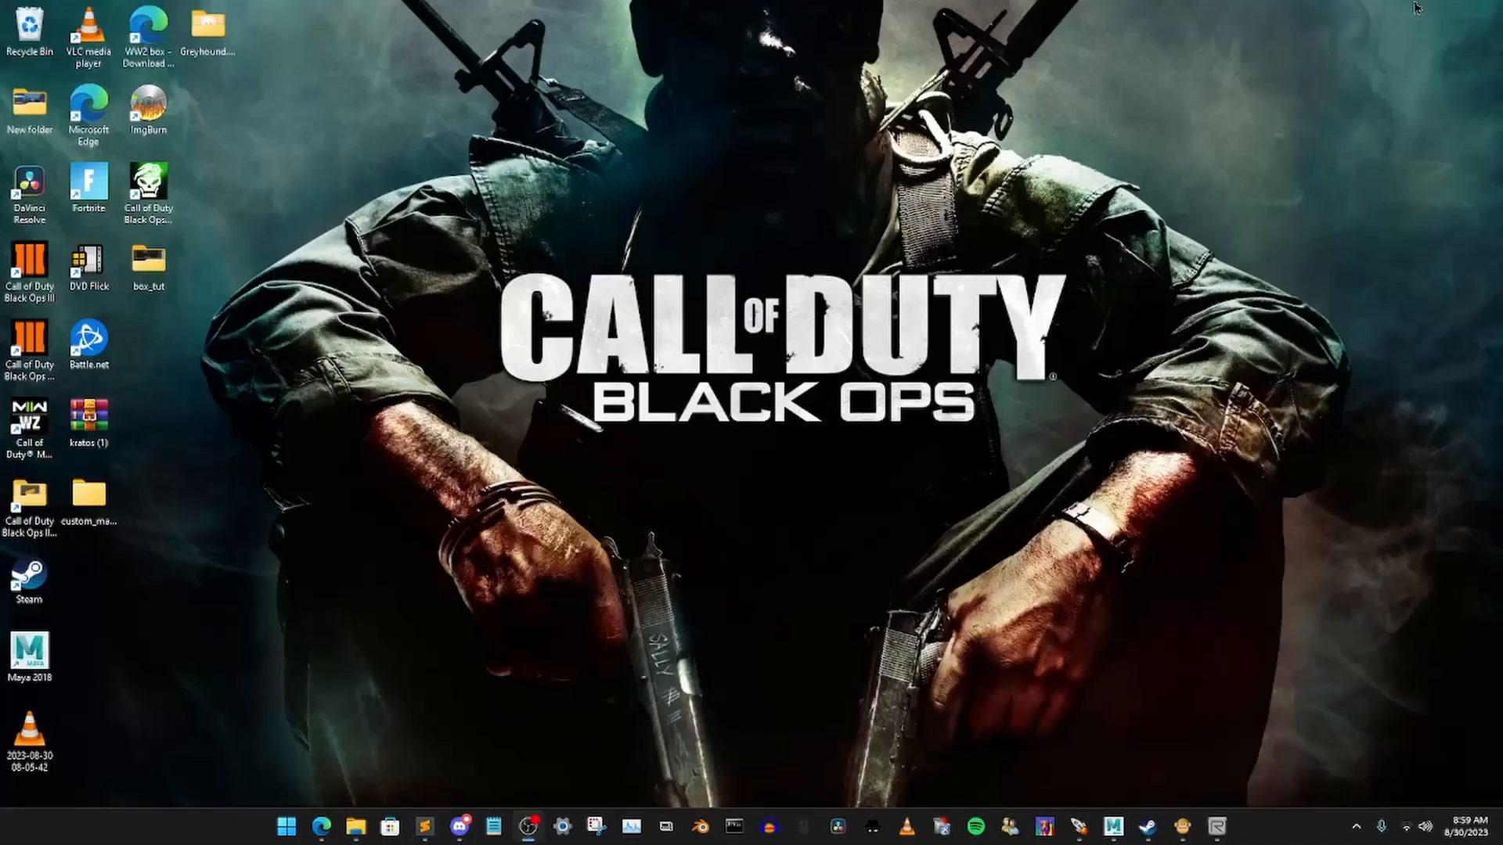
click(356, 827)
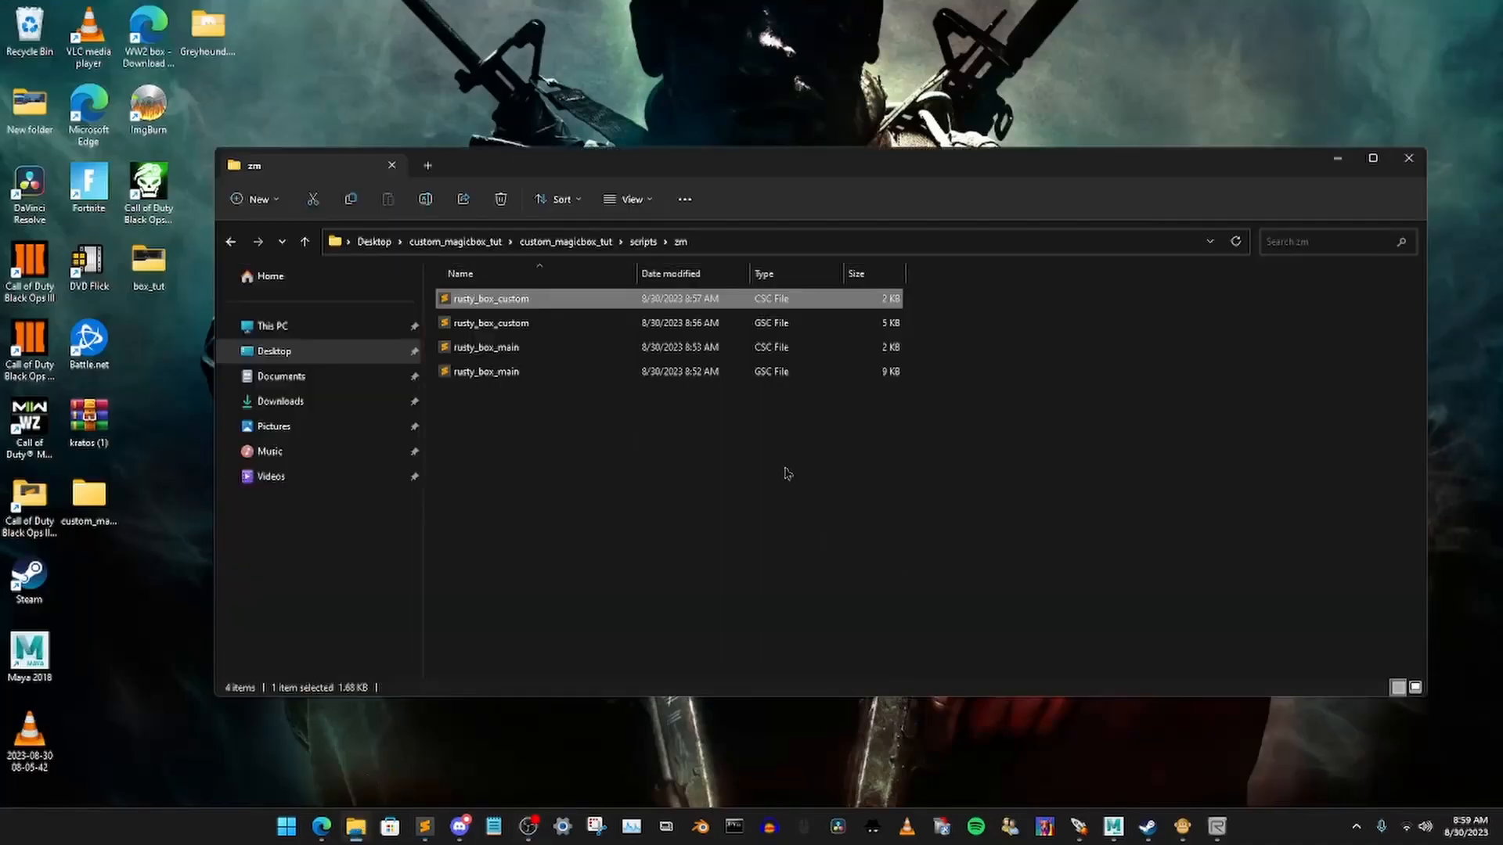
drag(787, 474, 477, 297)
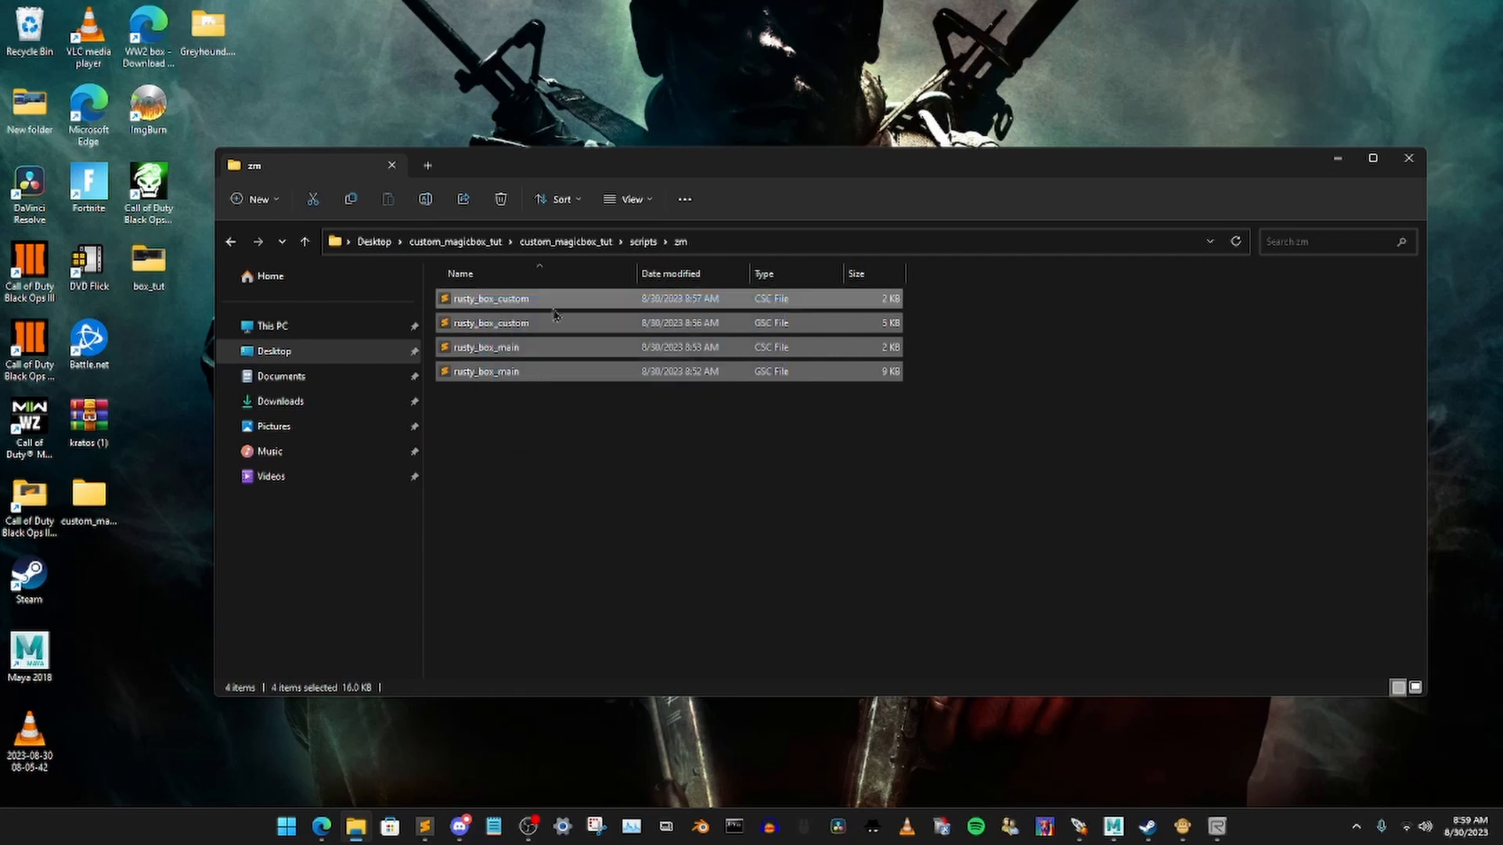
right_click(493, 303)
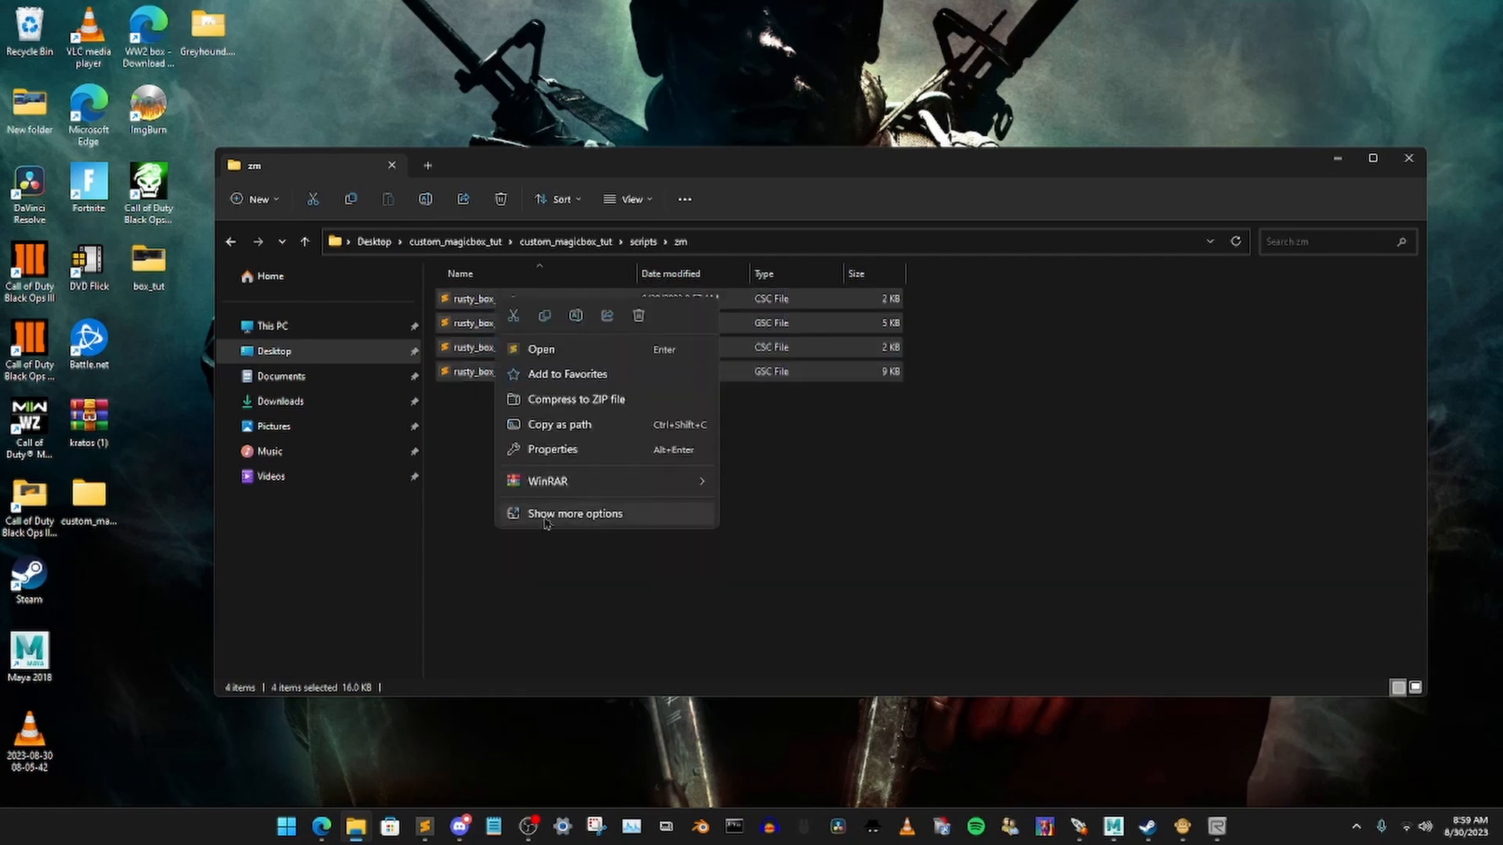
click(606, 512)
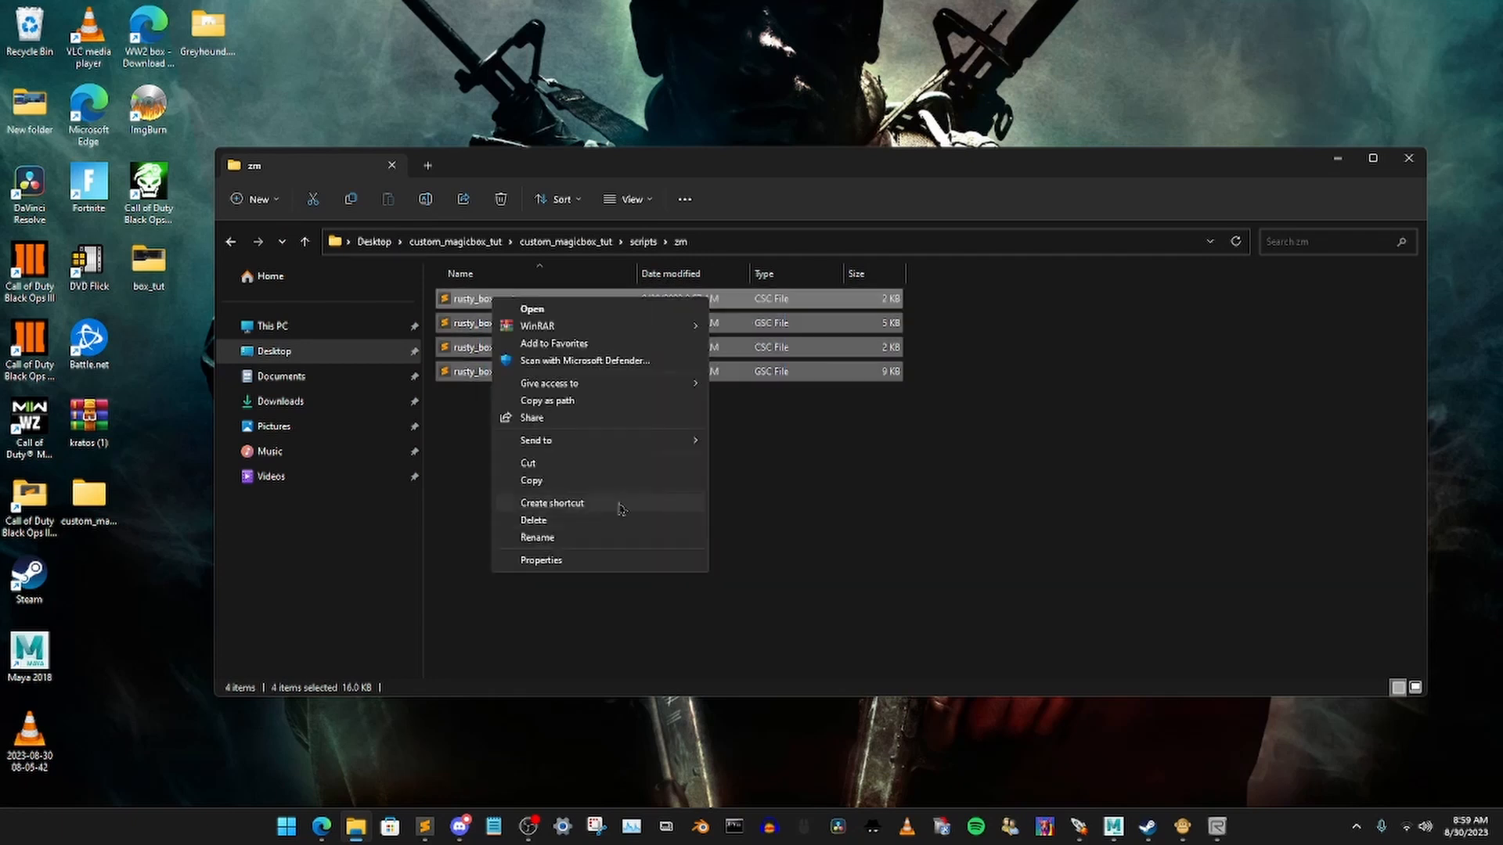
click(545, 482)
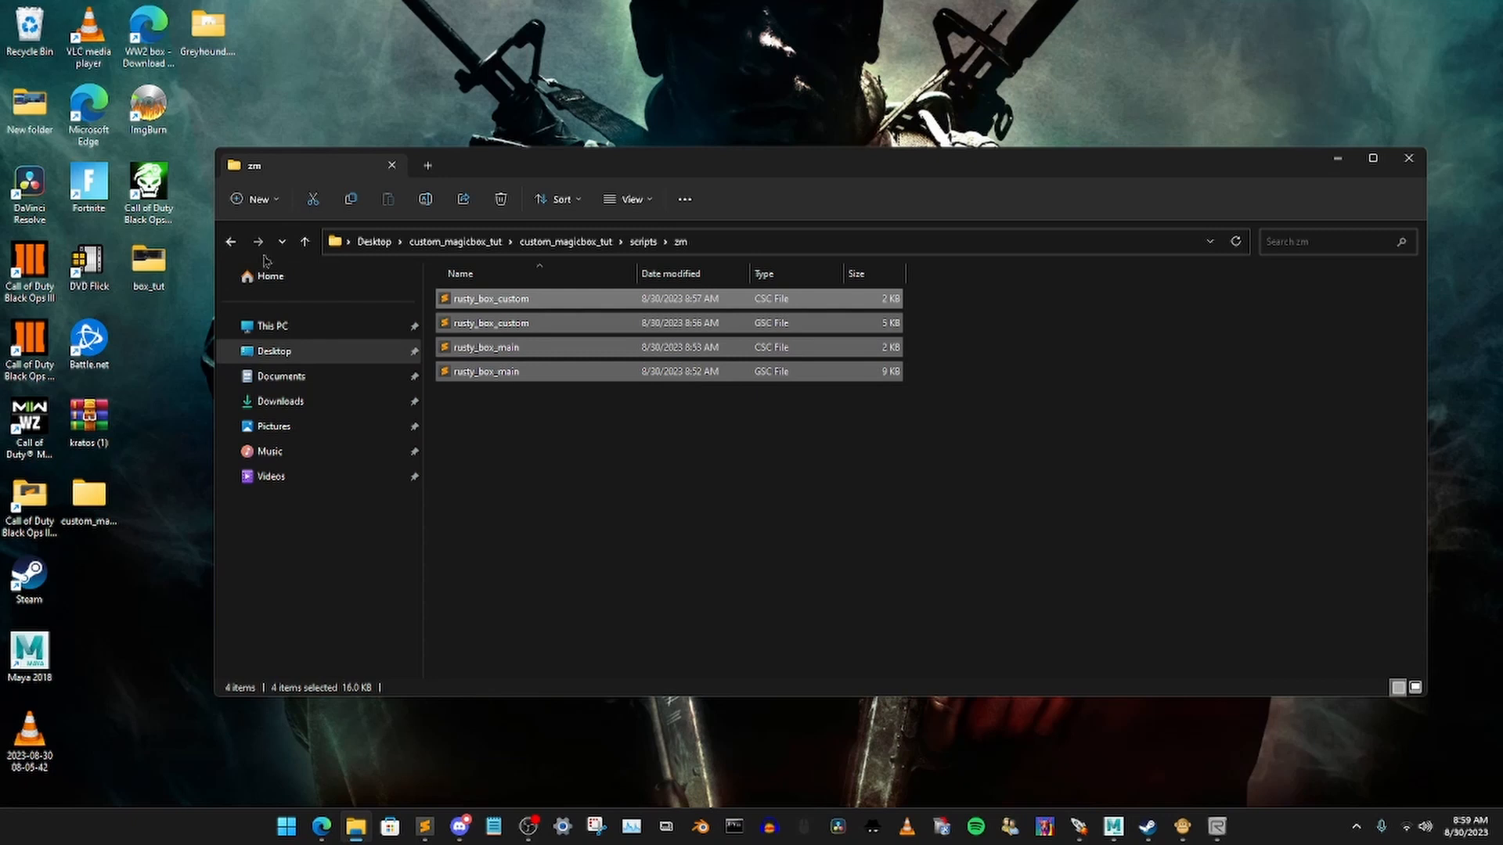
click(1338, 159)
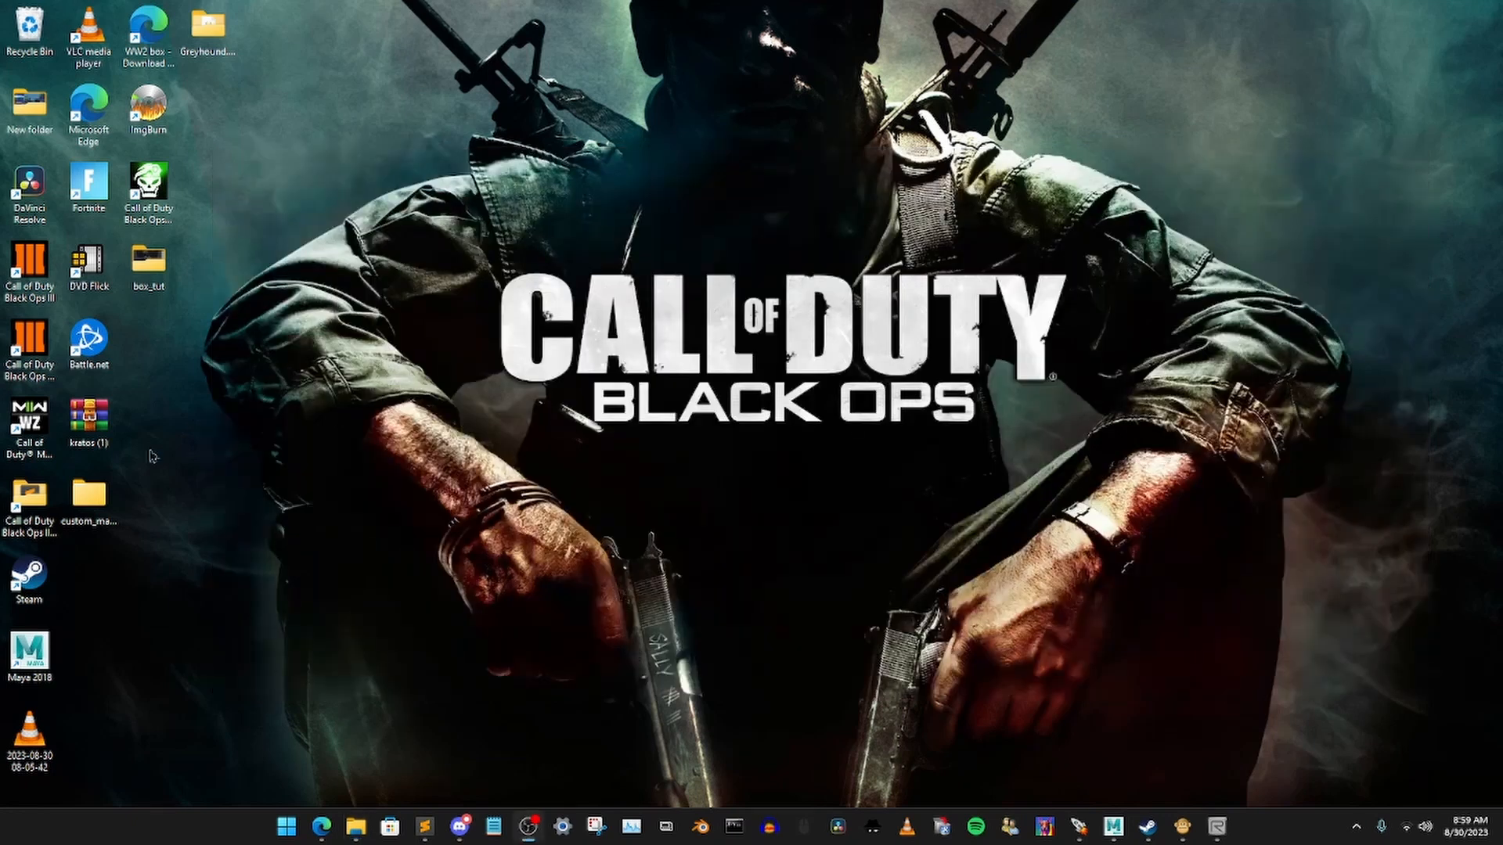
Step: Open the usermaps\zm_retch_der_toten_remake\scripts\zm folder inside the Call of Duty Black Ops III directory
click(35, 510)
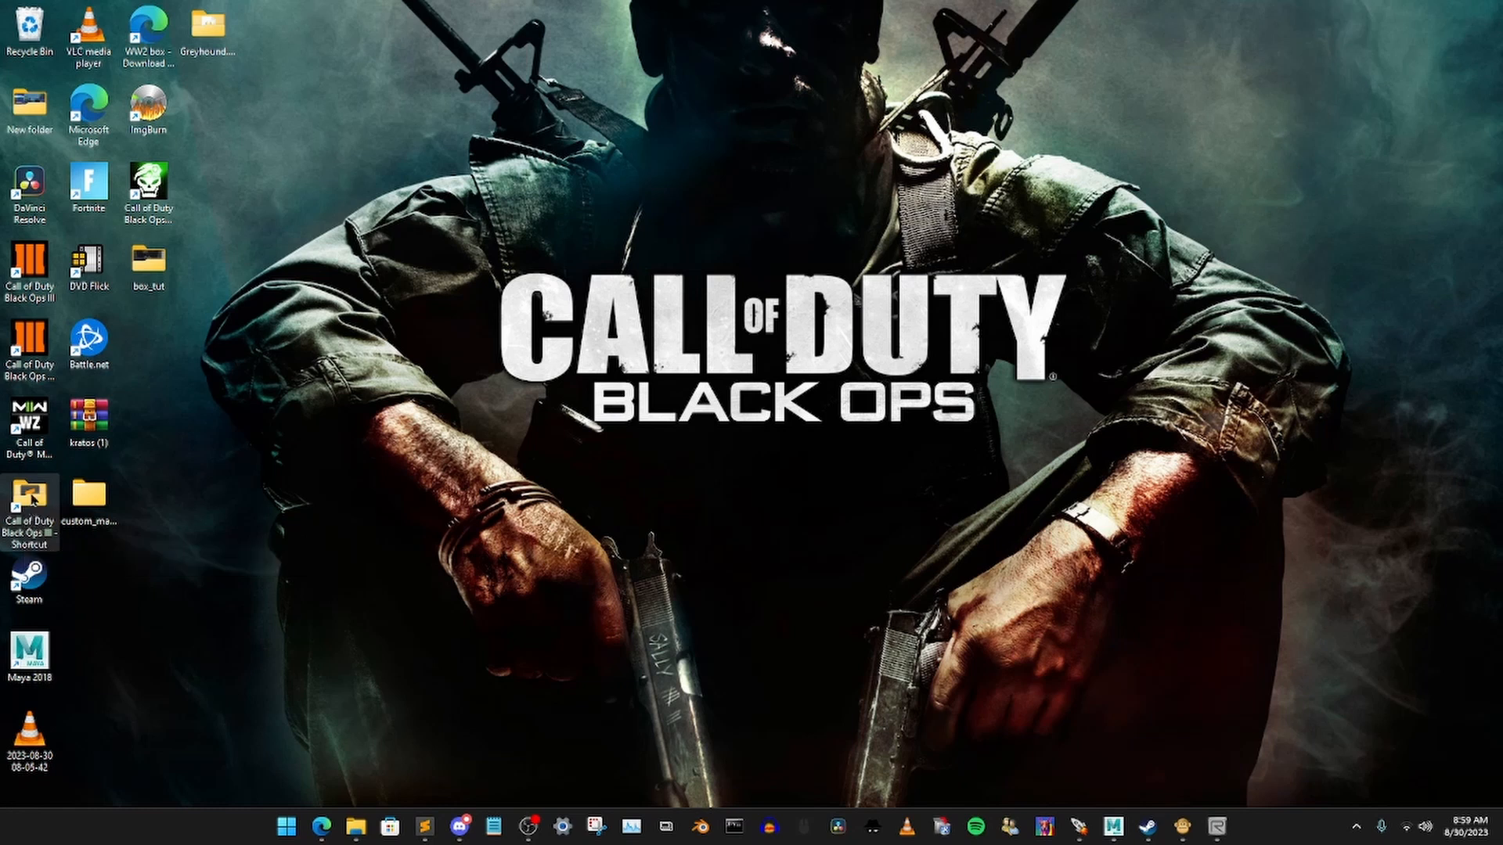
click(193, 476)
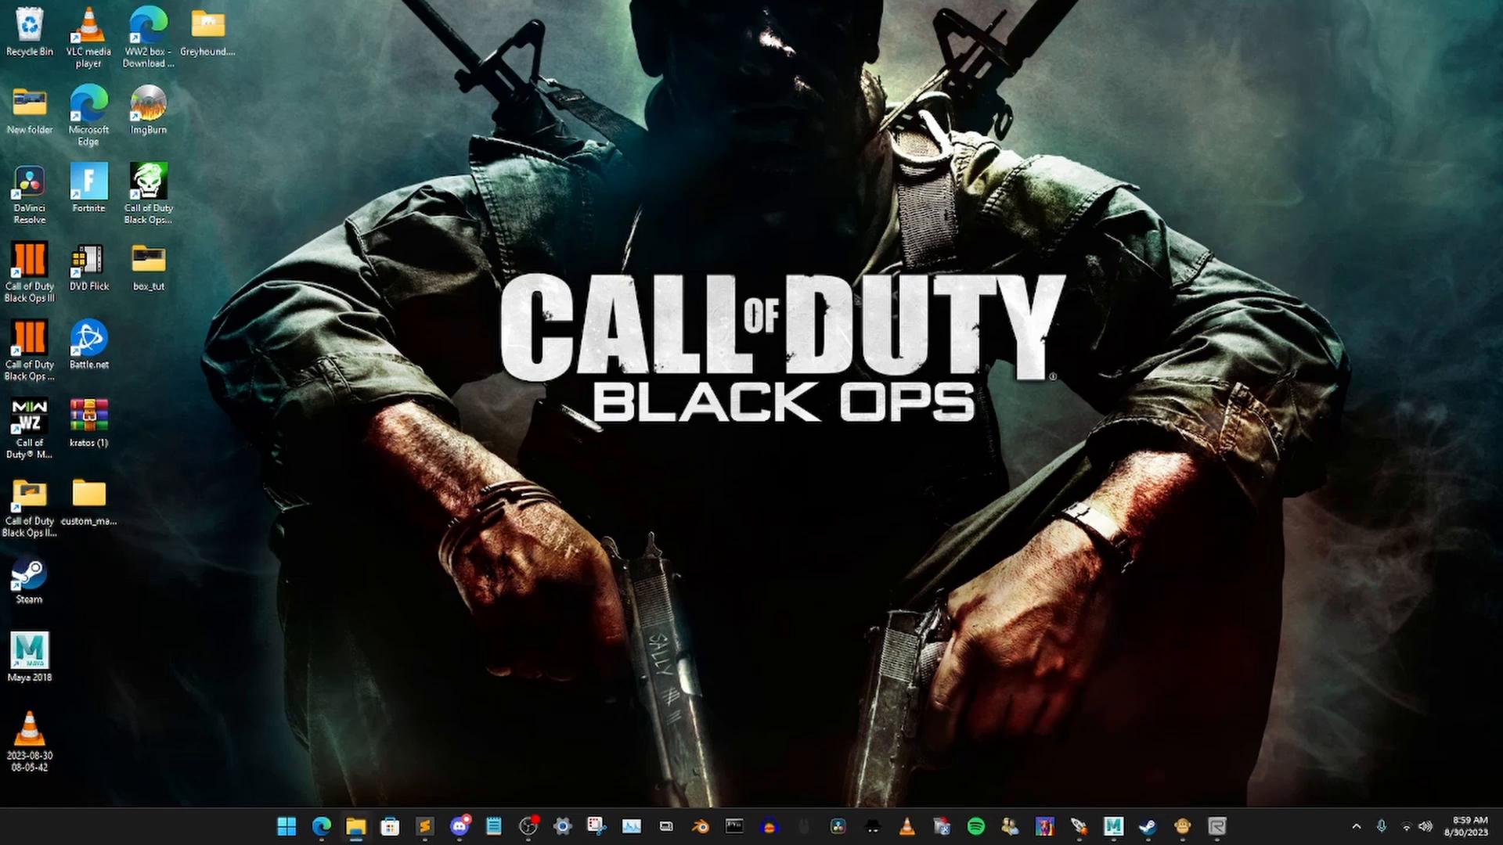
drag(0, 470, 1088, 0)
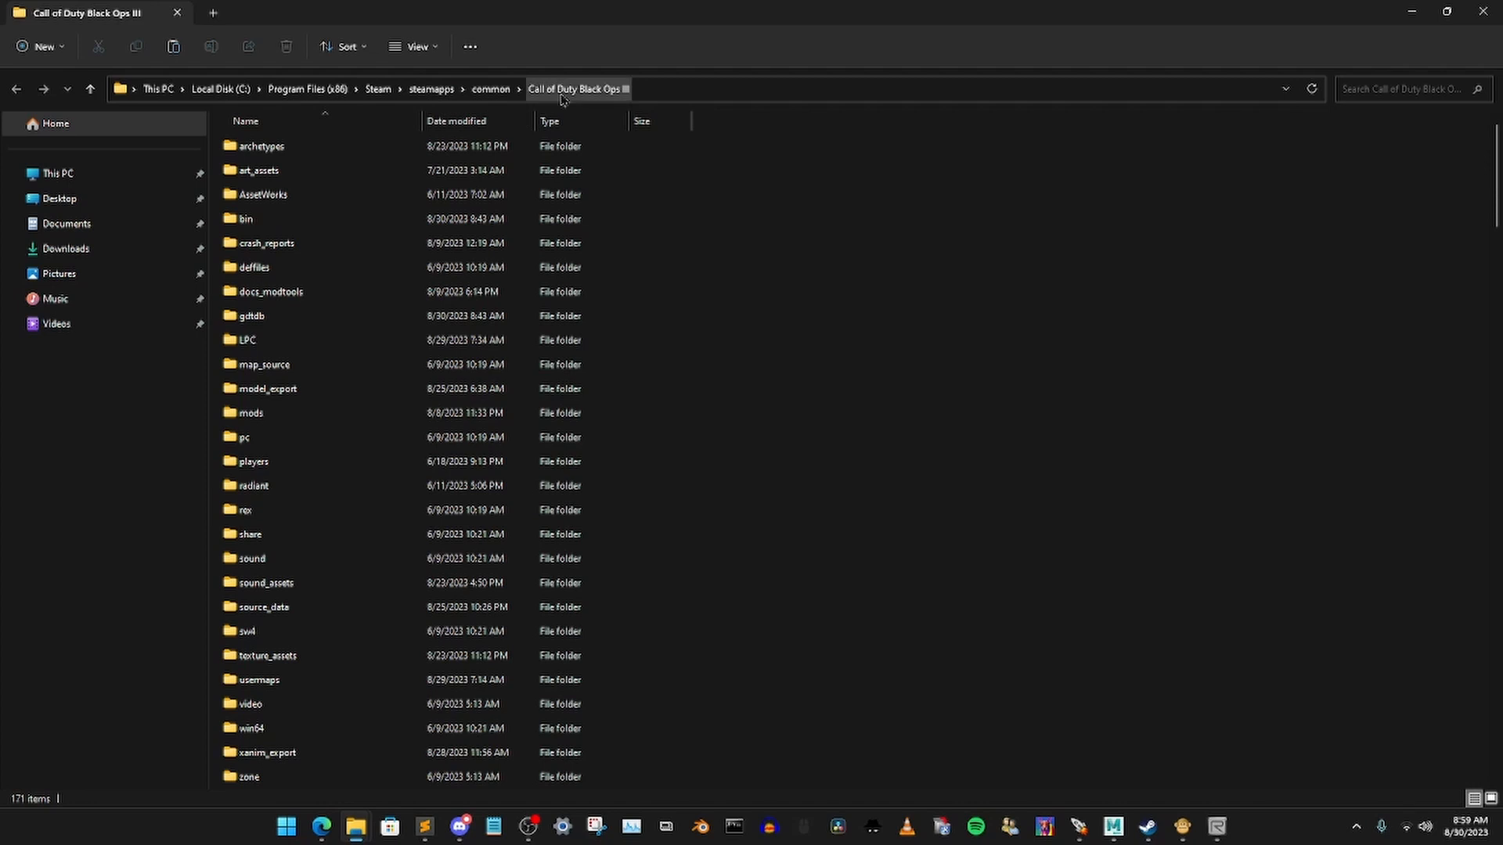
double_click(305, 391)
scroll(328, 454, down, 3)
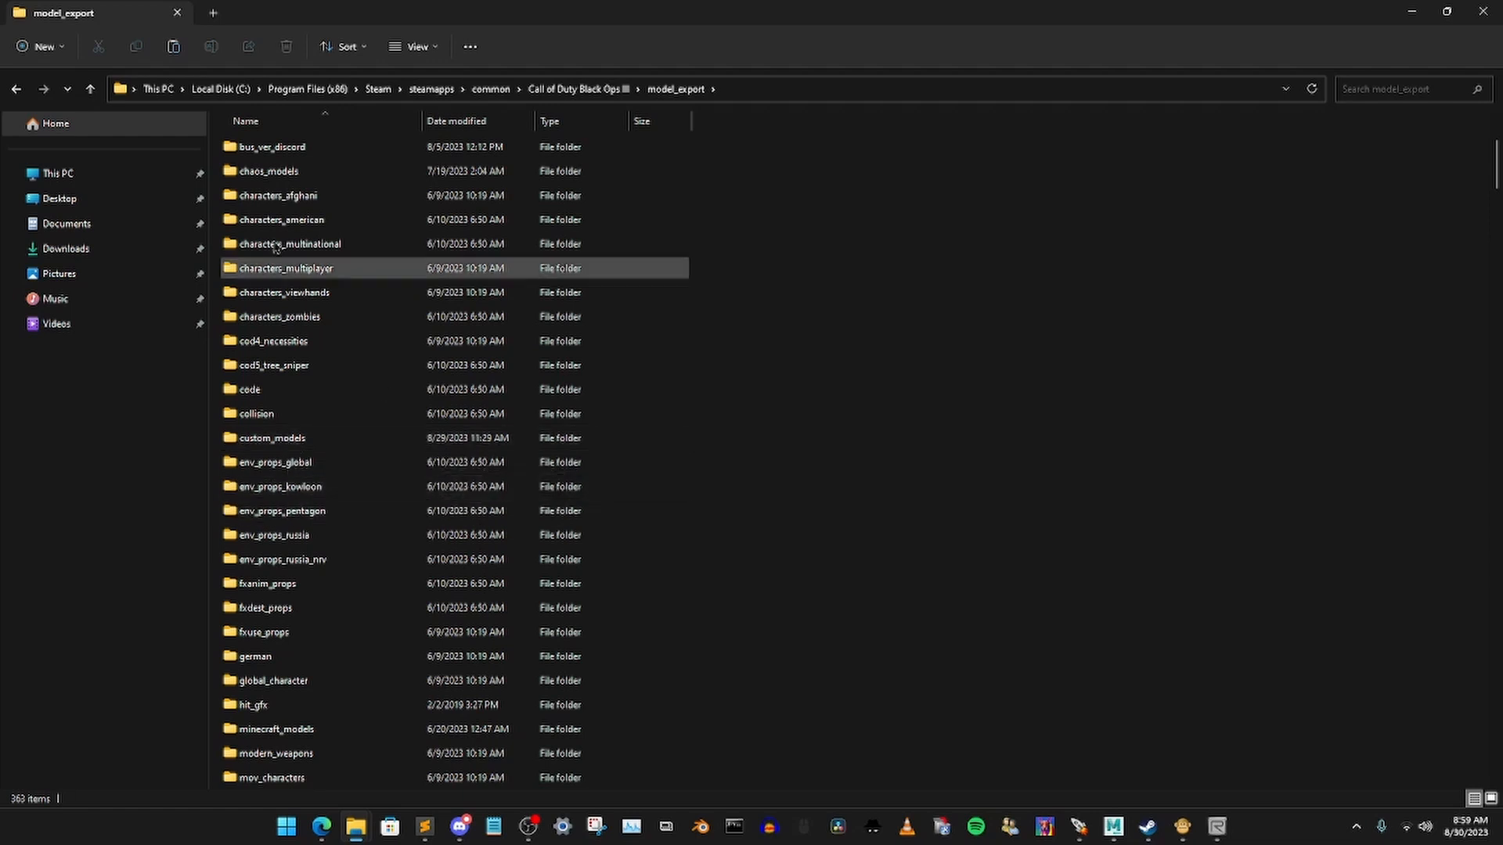
click(16, 88)
scroll(329, 392, down, 3)
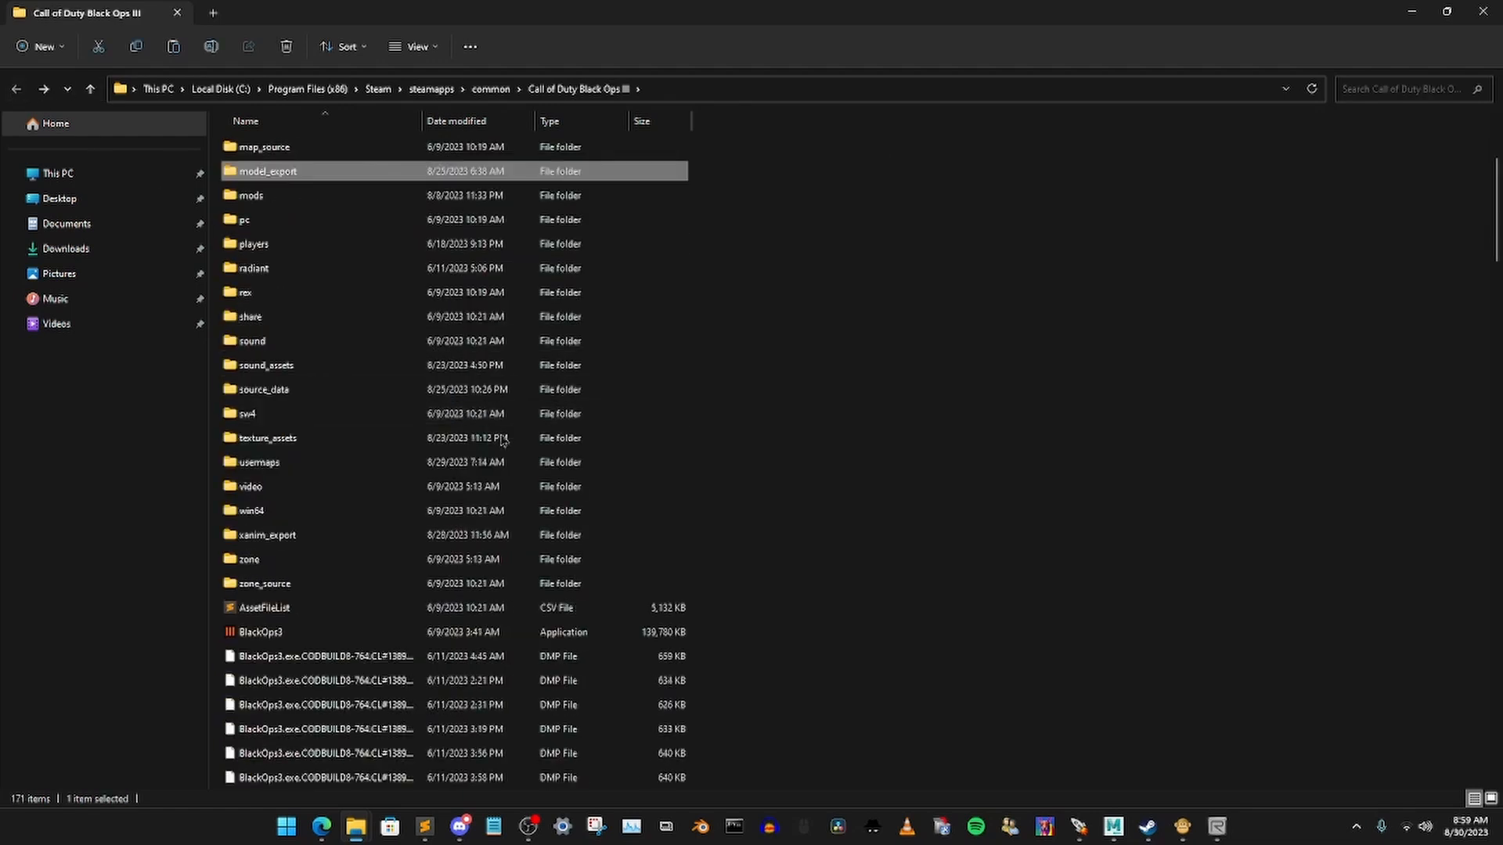
double_click(252, 467)
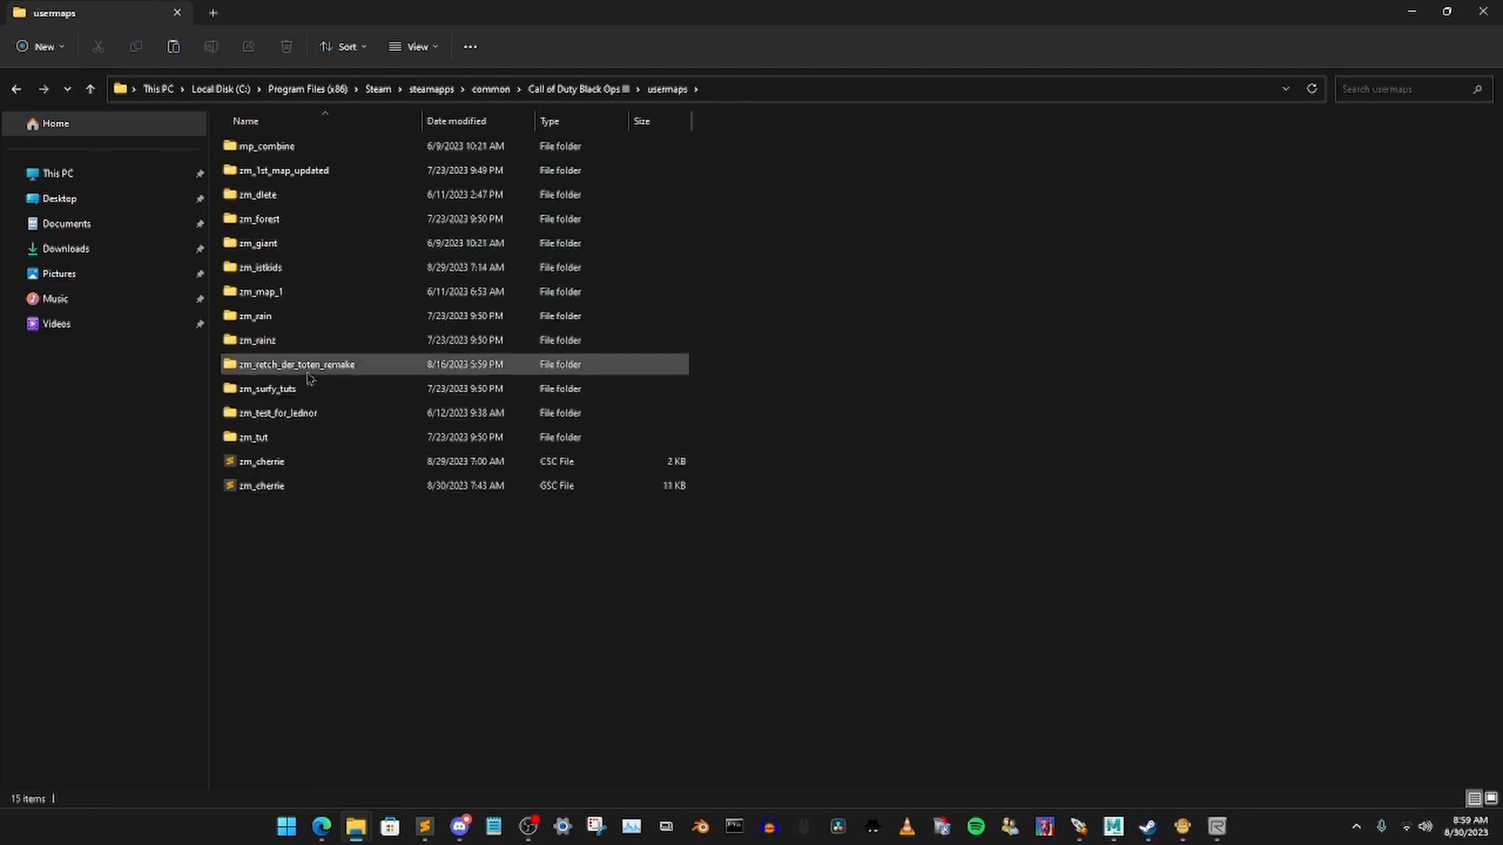
double_click(286, 366)
double_click(302, 170)
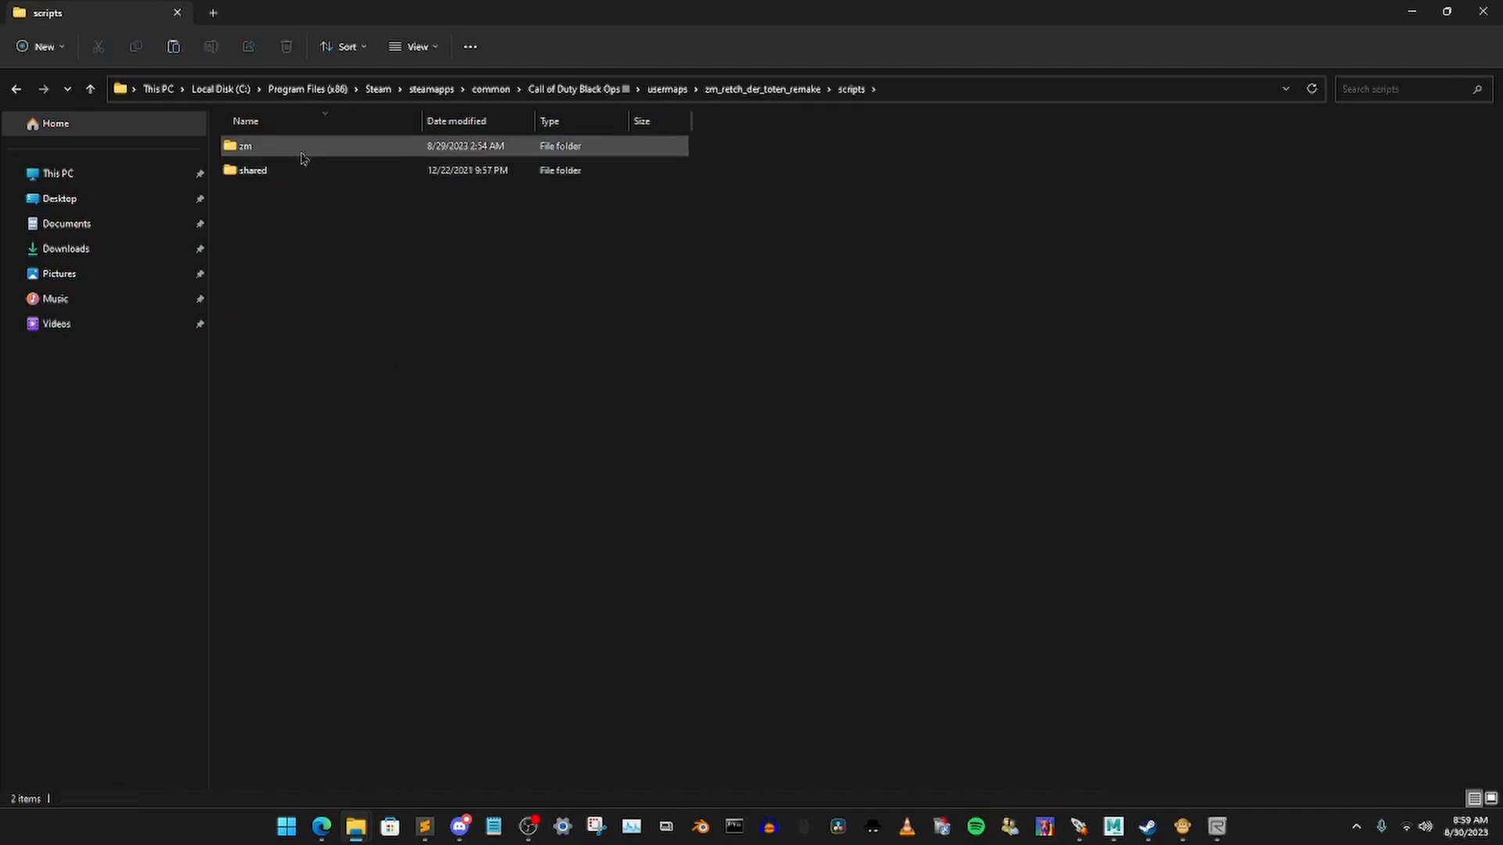
double_click(302, 150)
Step: Paste the copied rusty_box scripts into the map's scripts\zm folder and close the folder window
right_click(819, 329)
click(841, 347)
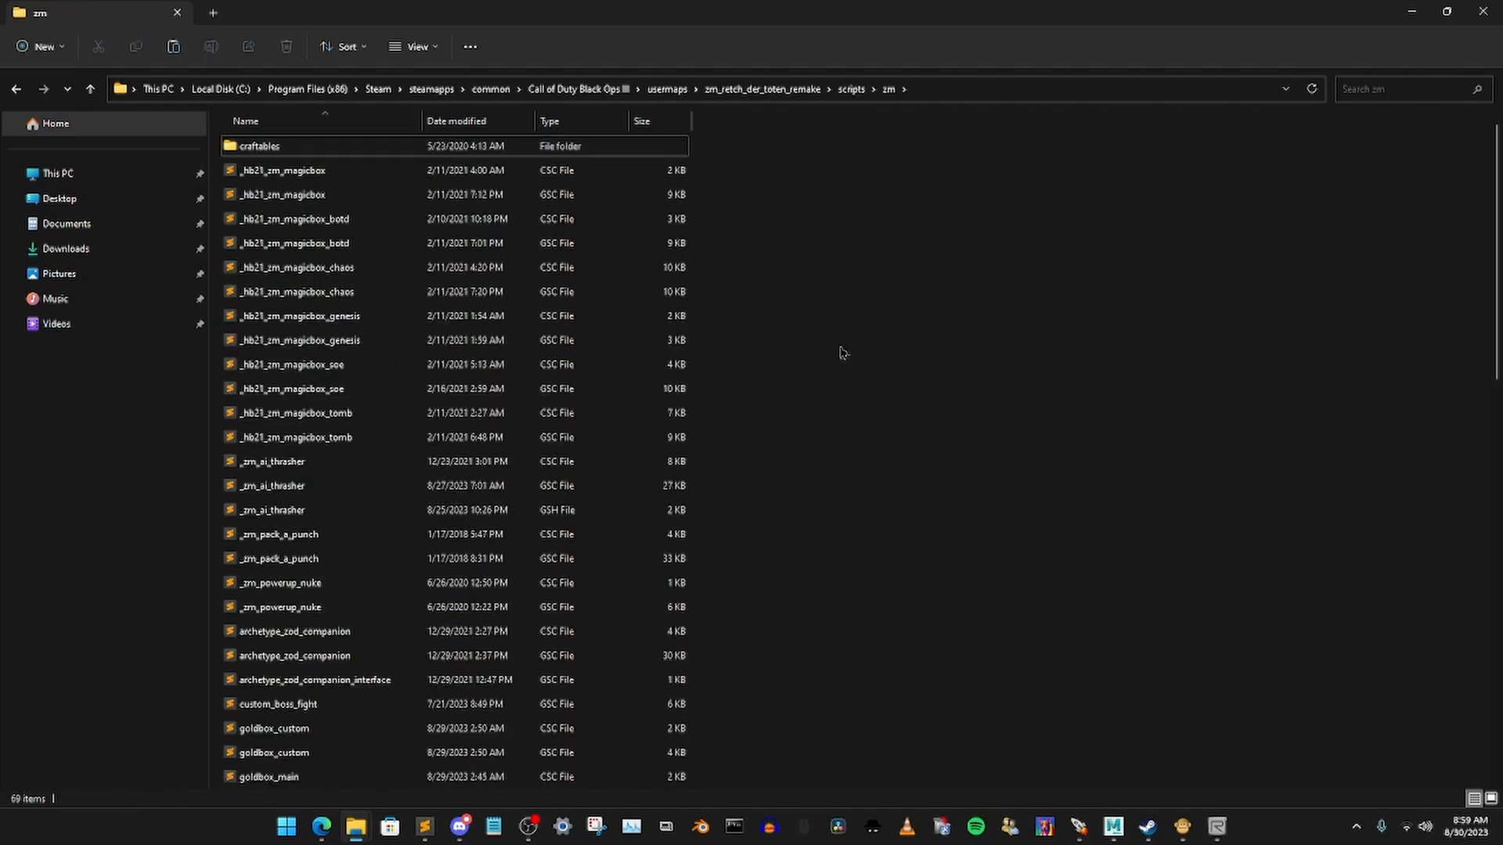
scroll(730, 492, down, 1)
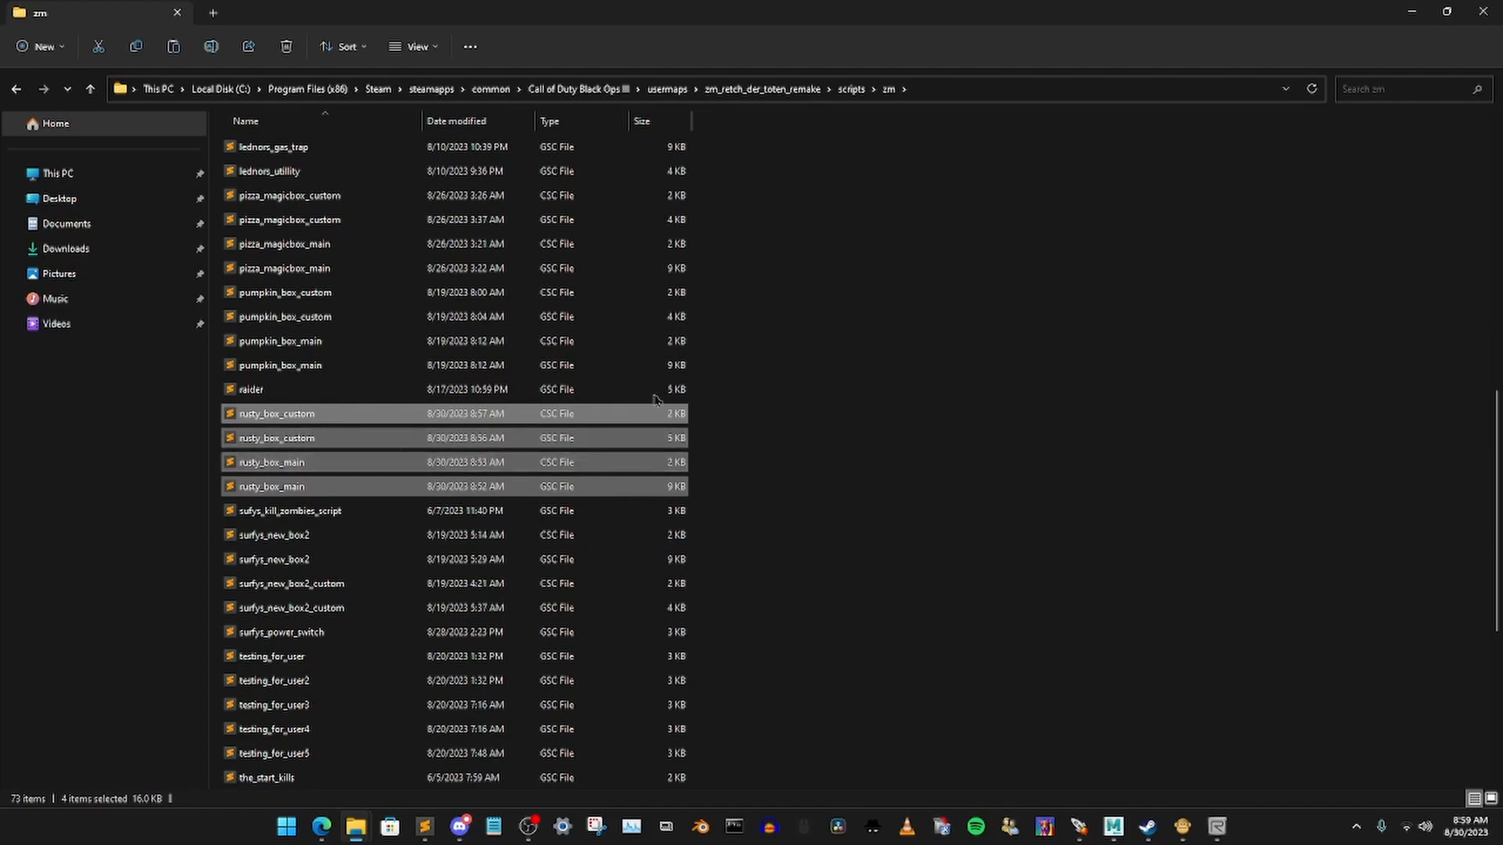
click(1482, 11)
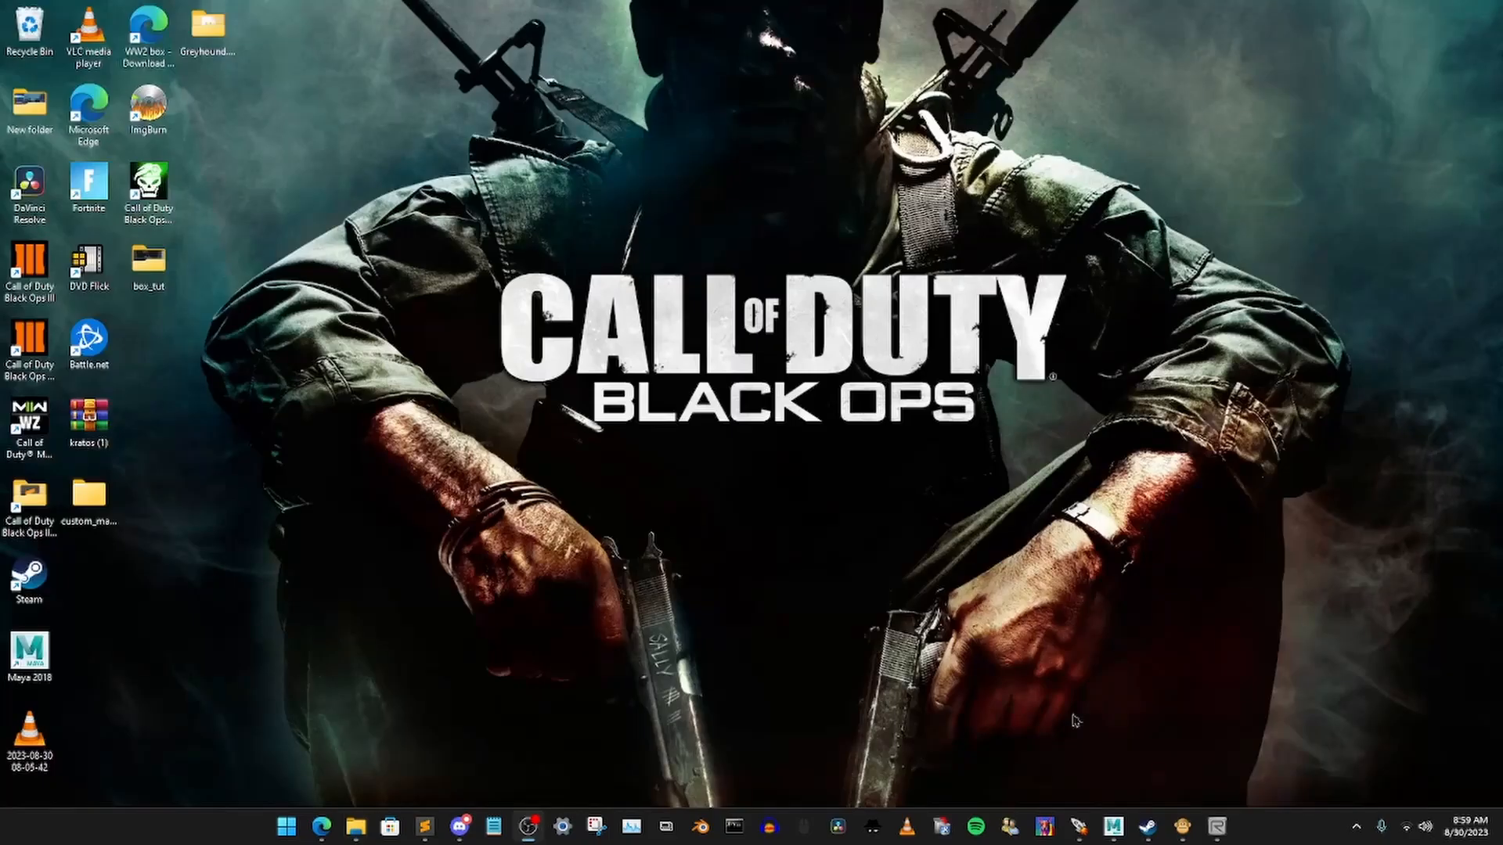
Step: Switch to the Black Ops III Mod Tools Launcher and build zm_retch_der_toten_remake with full compile, medium light and link
click(1092, 824)
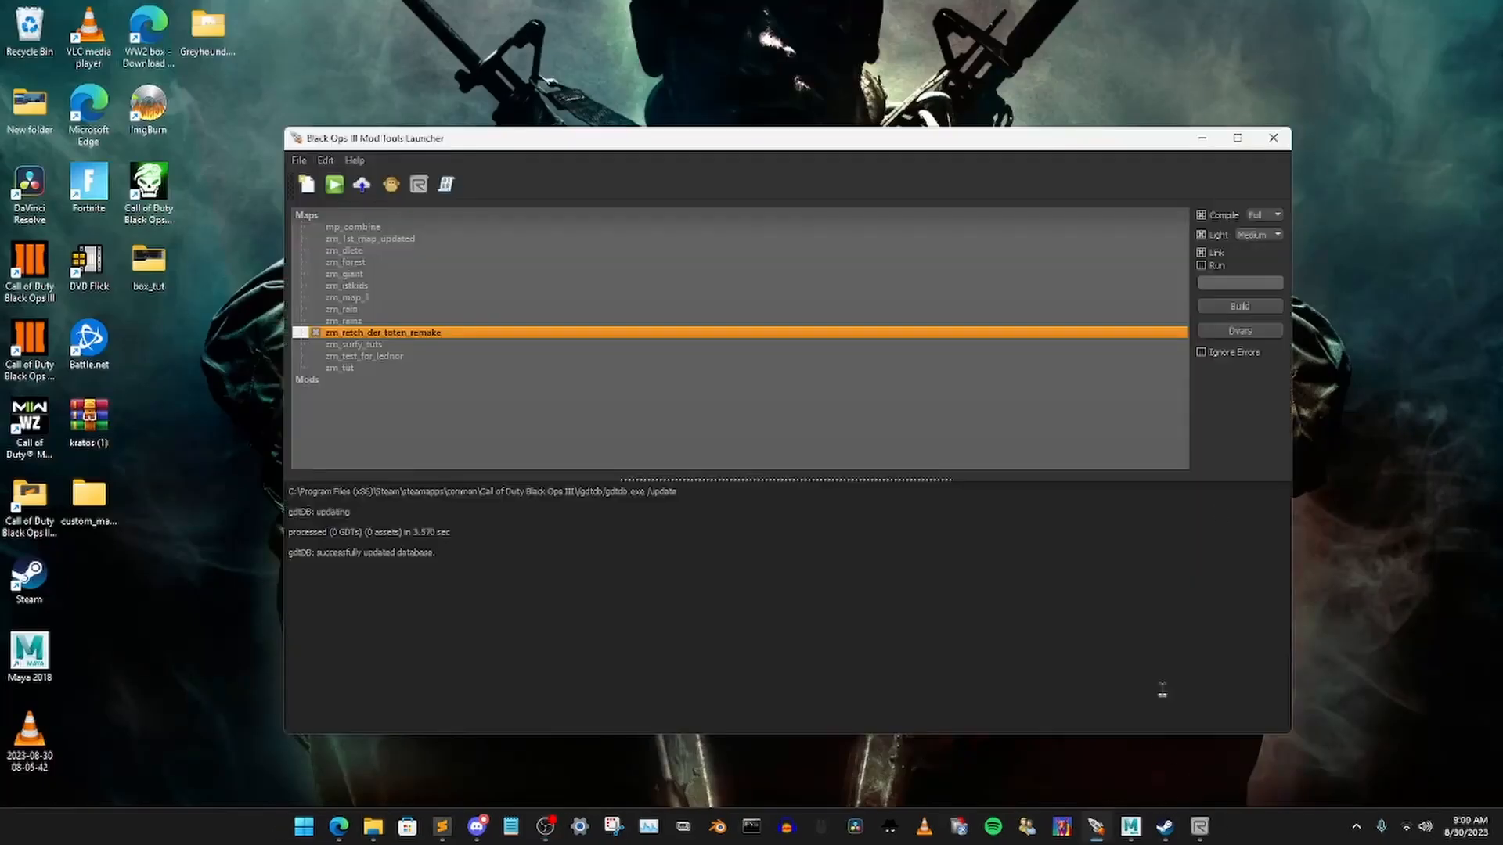
click(1248, 310)
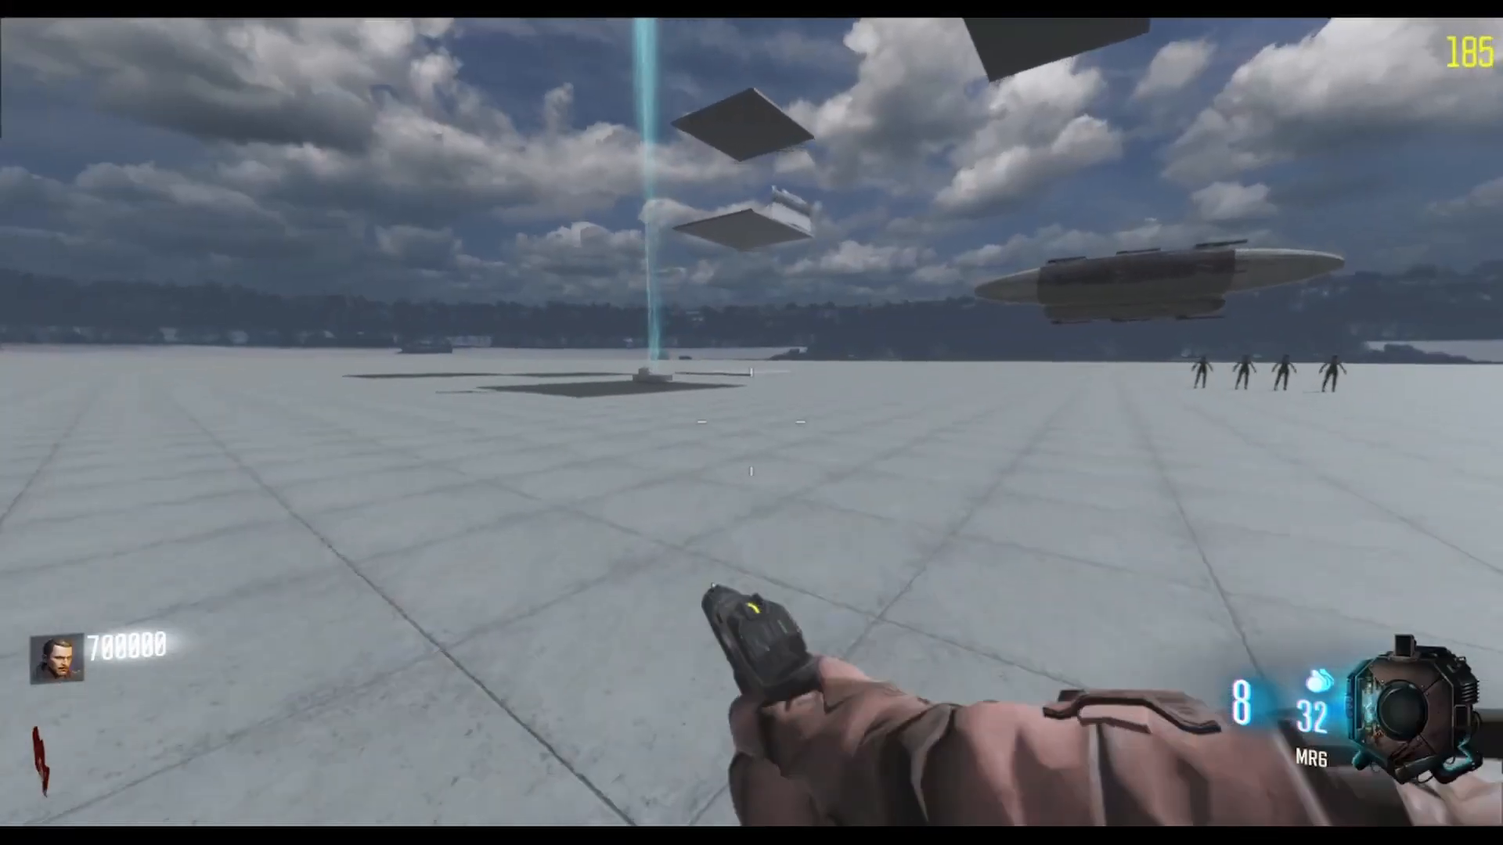
key(w)
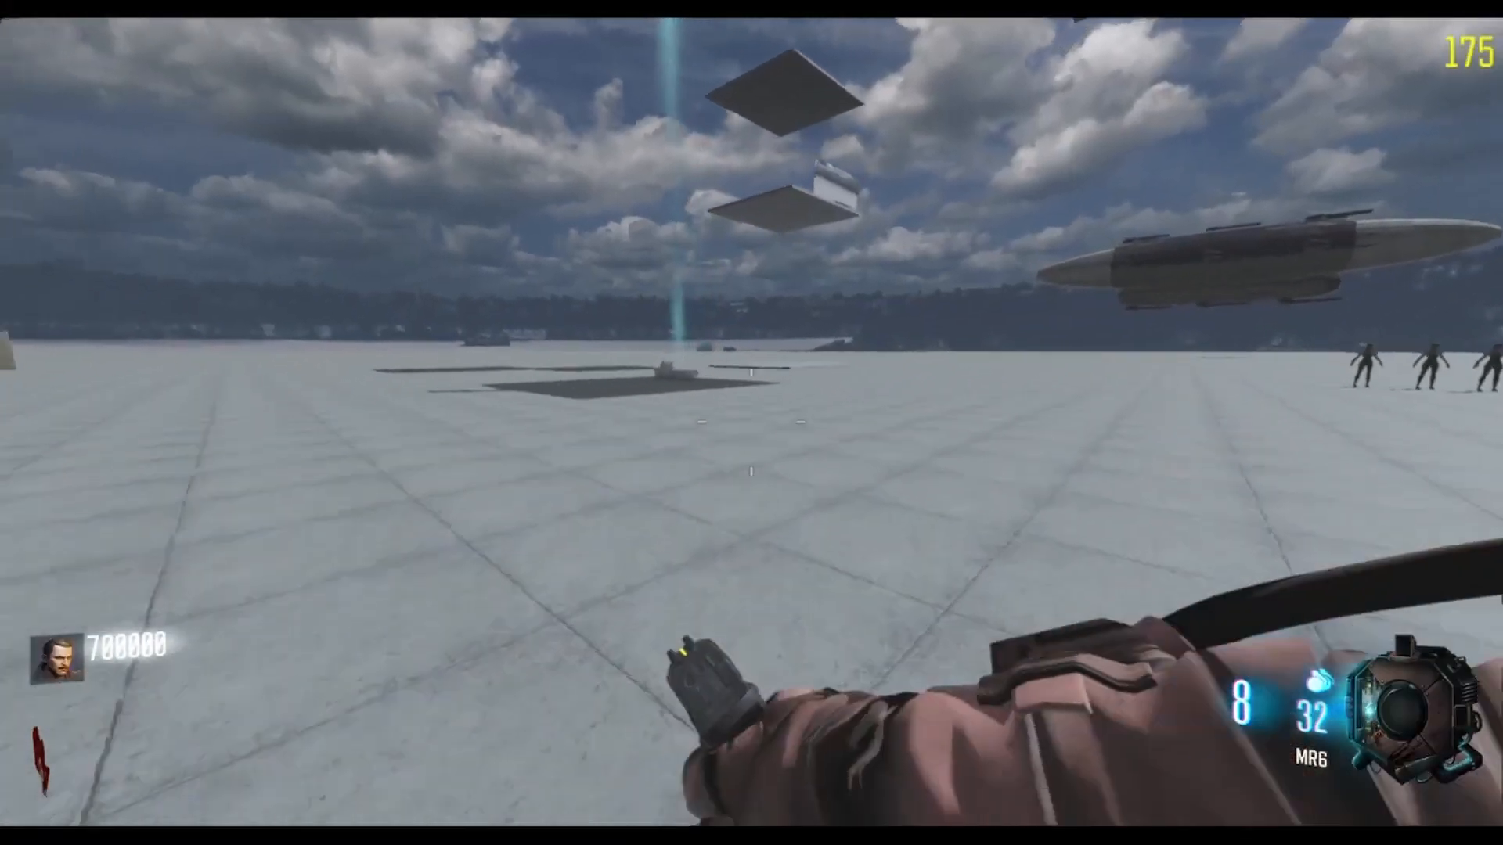
key(w)
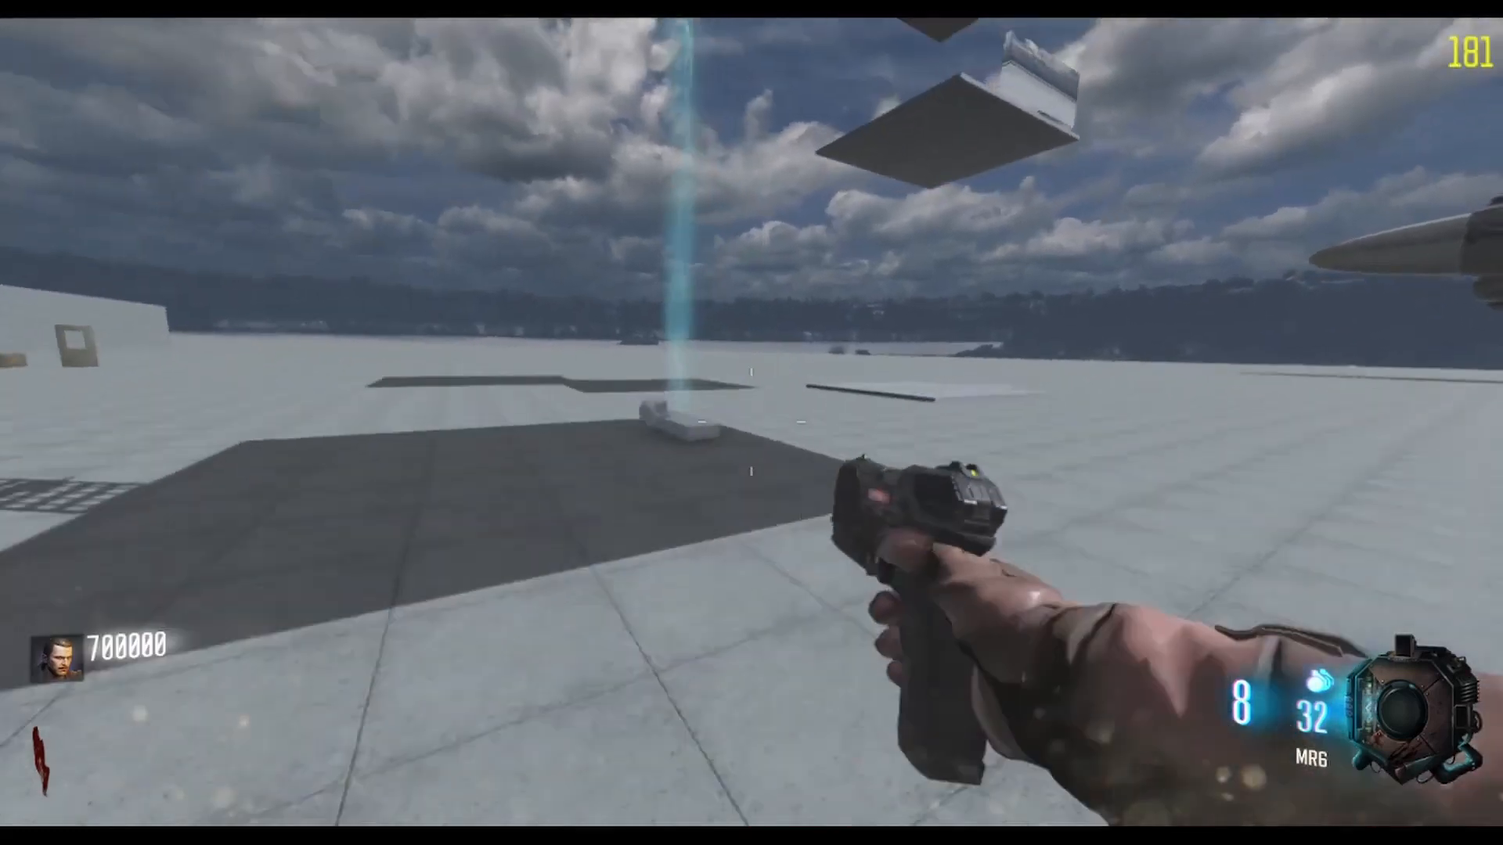
key(w)
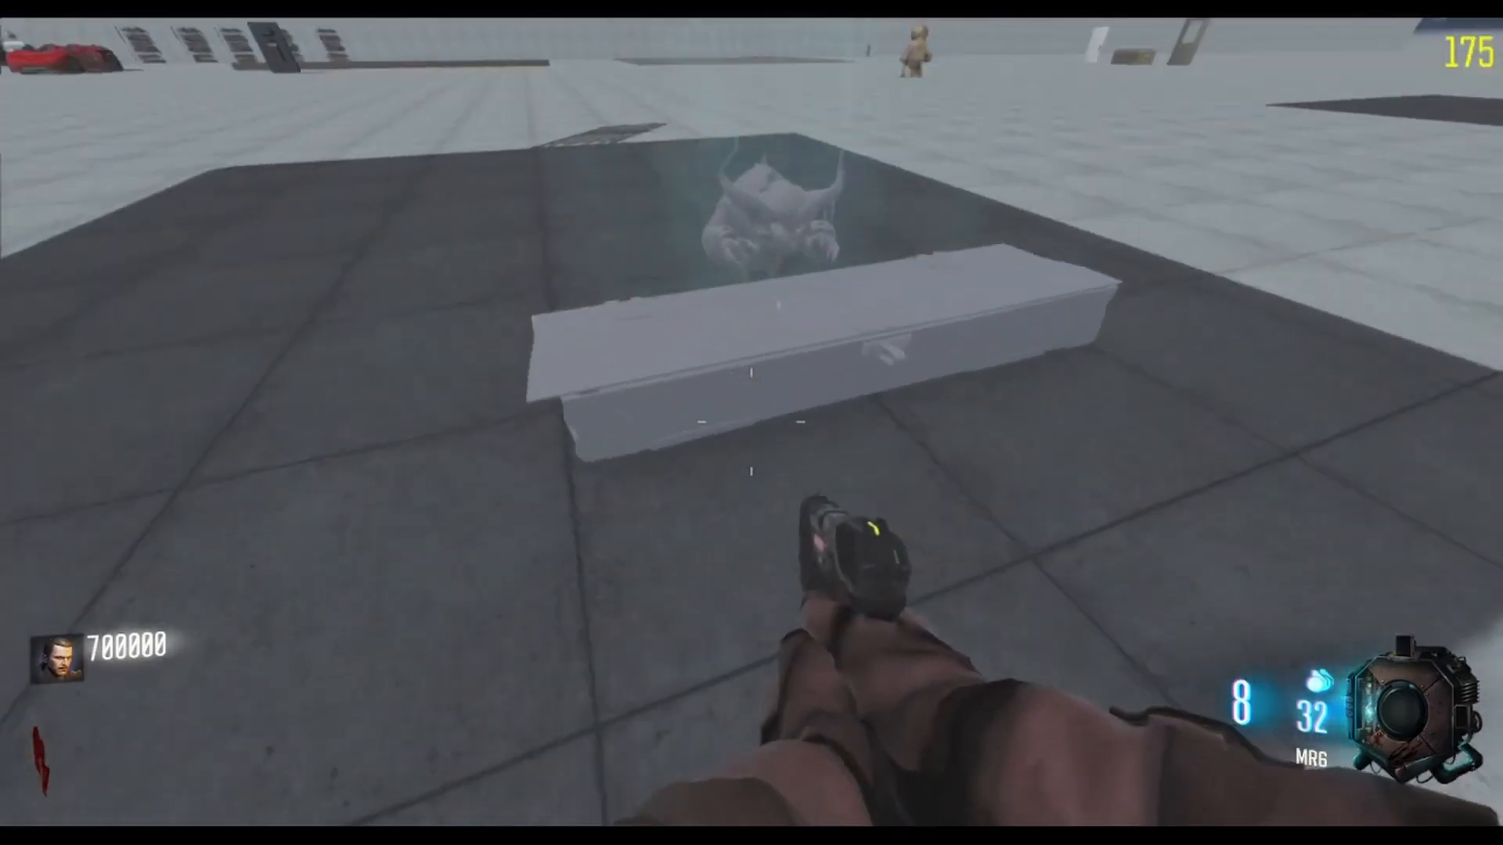
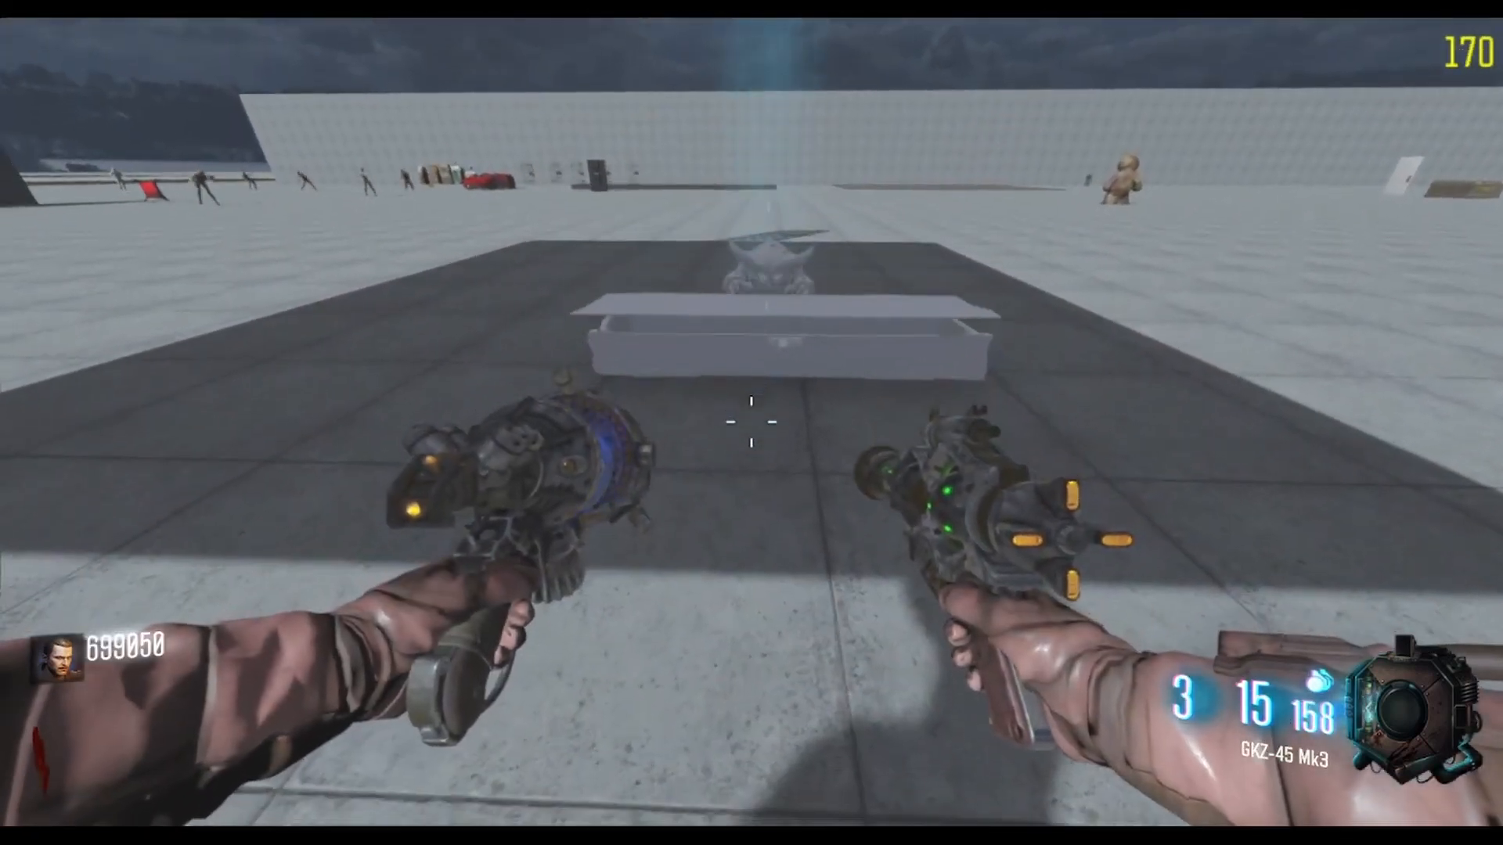
key(w)
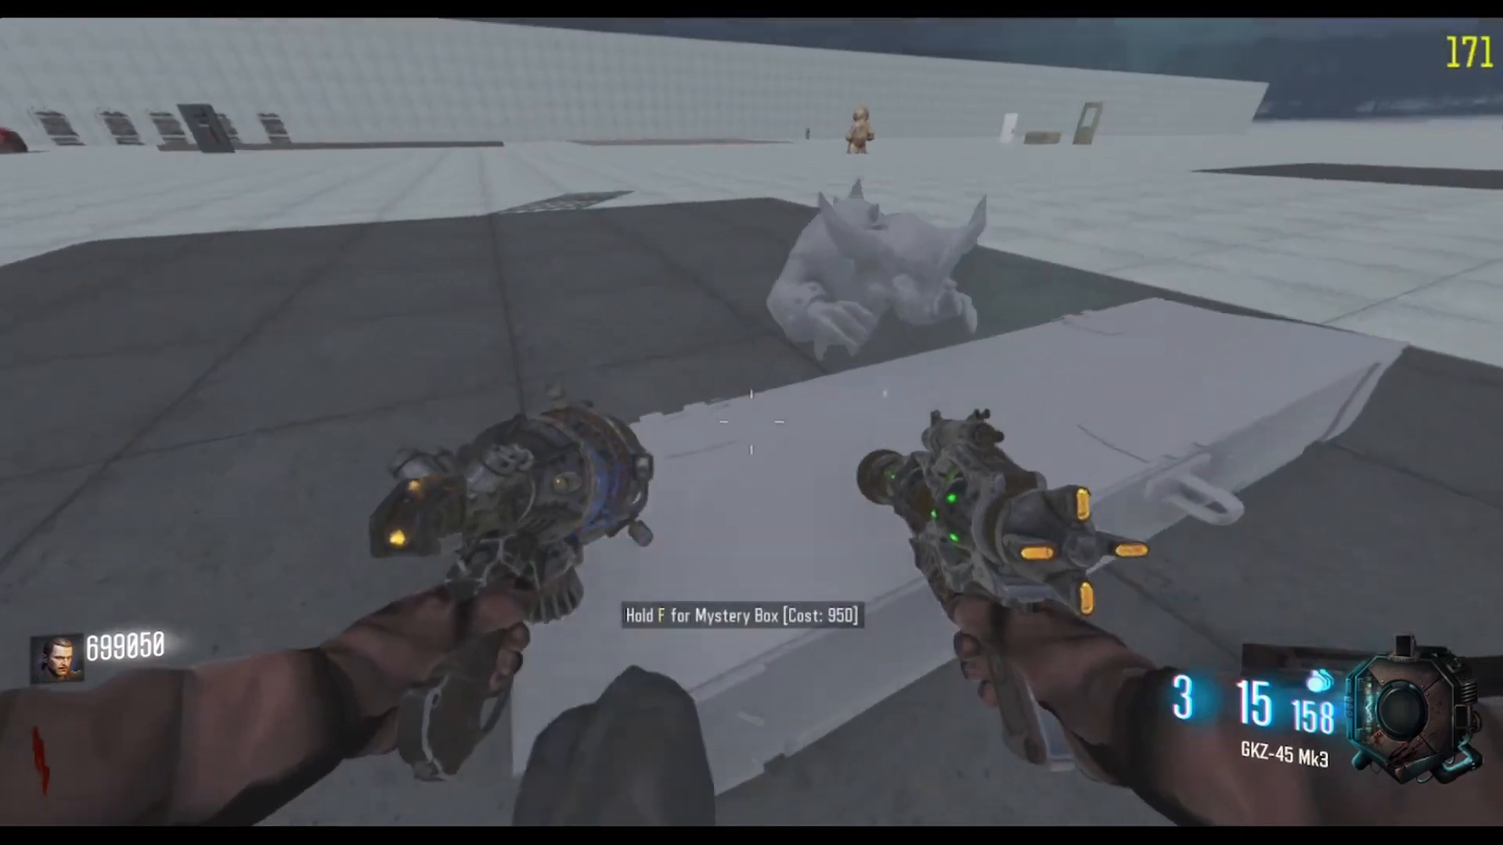
key(s)
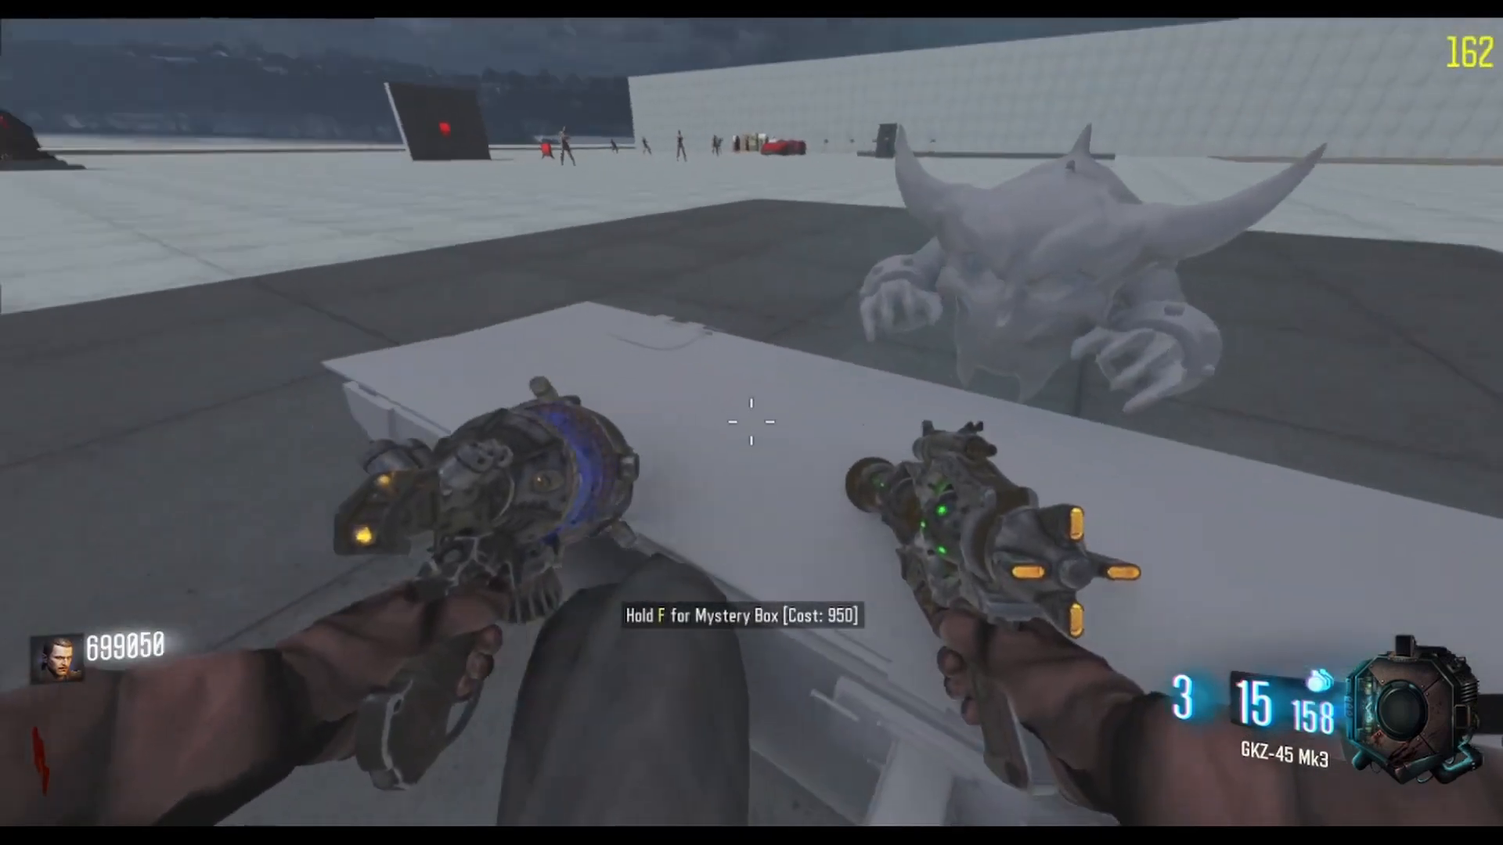
key(s)
key(w)
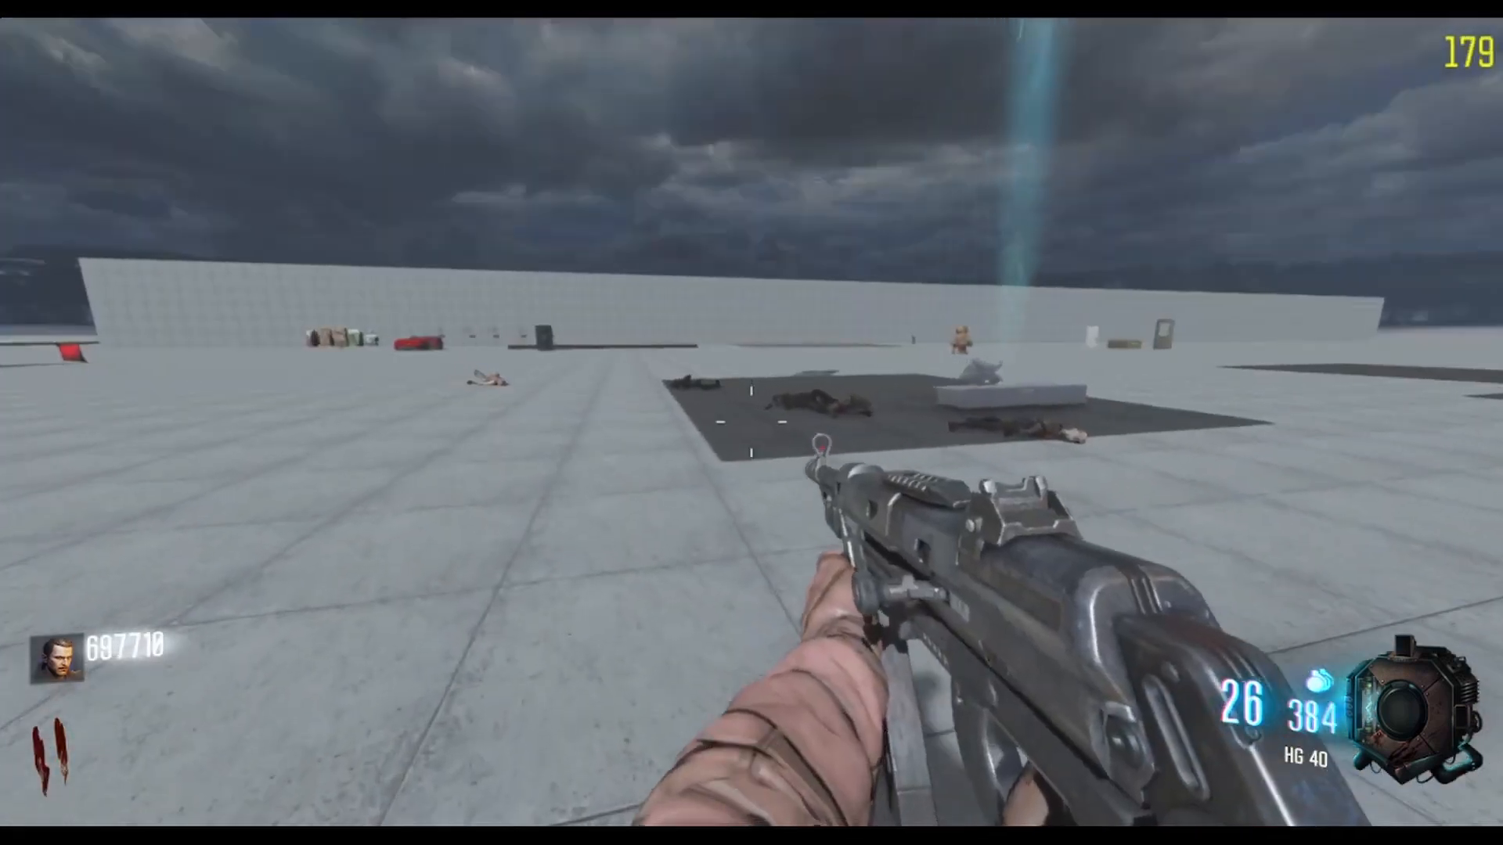
key(w)
key(d)
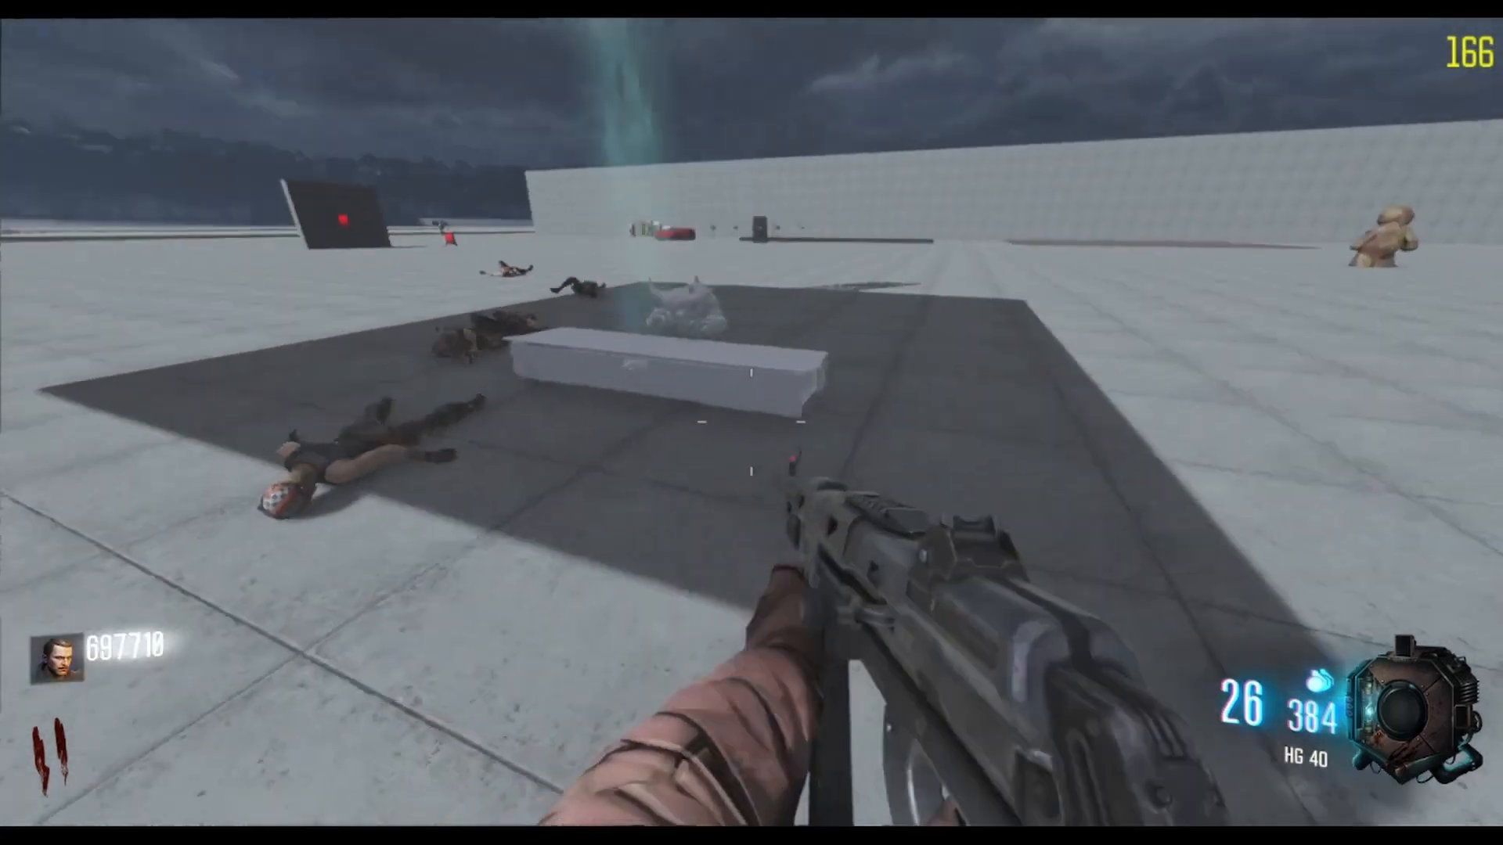
key(w)
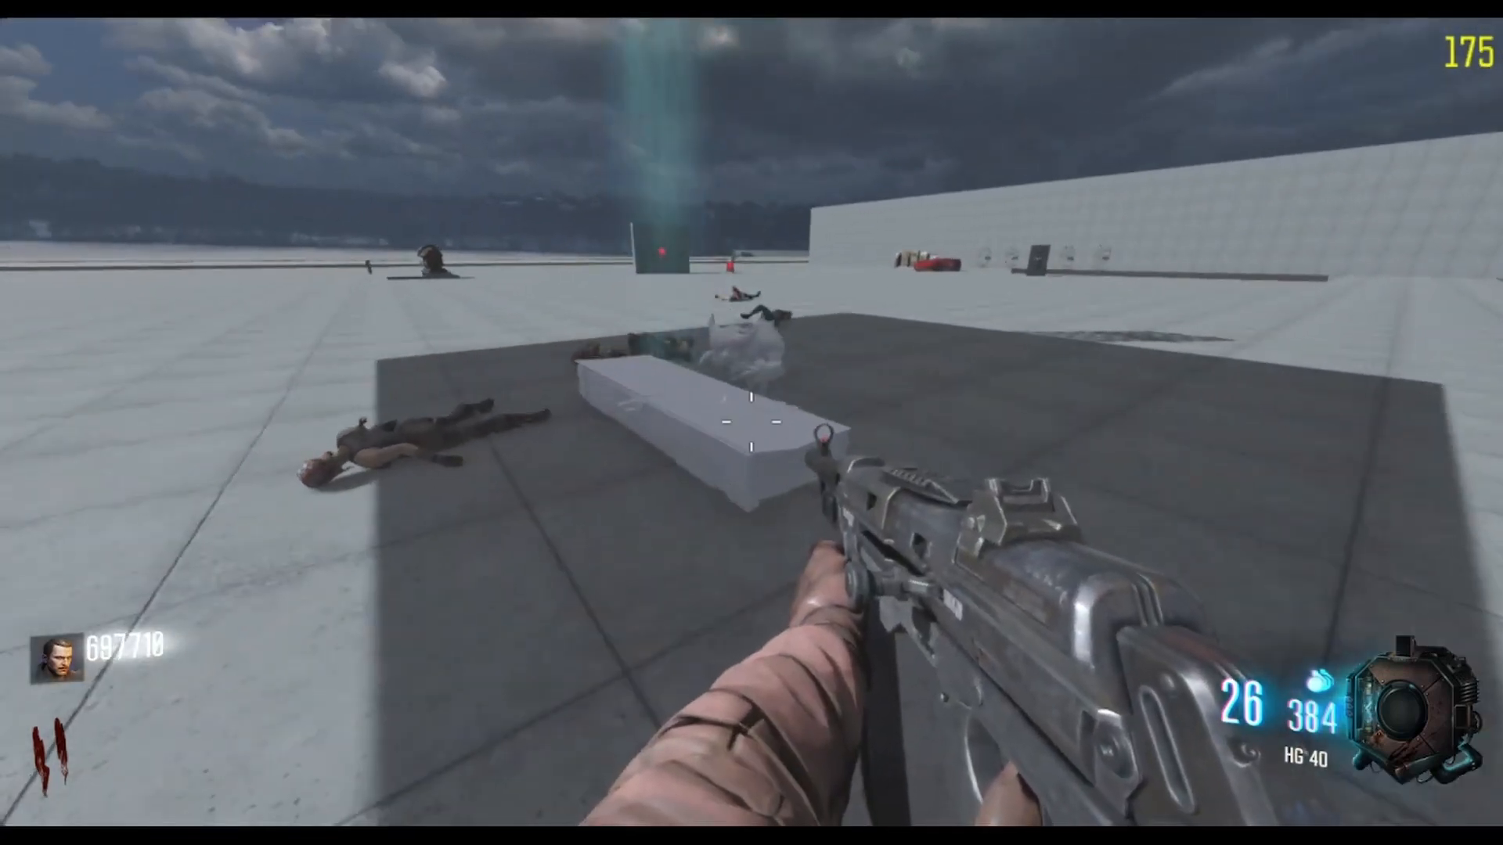